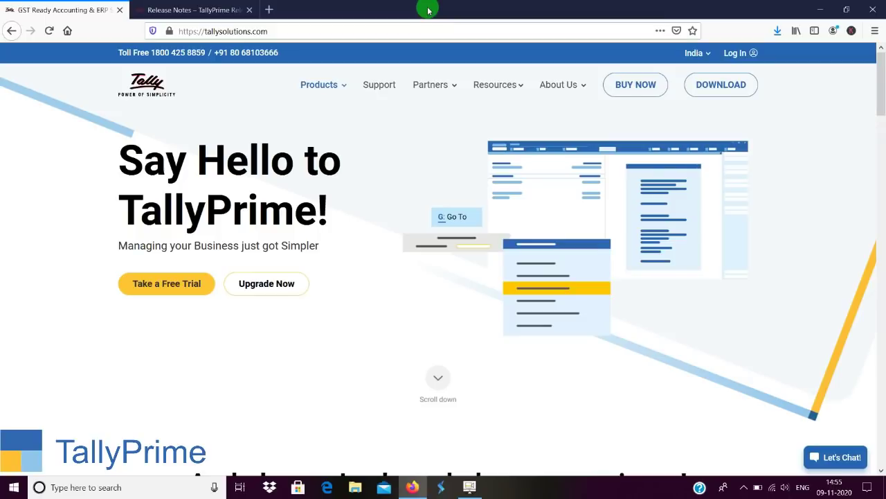
Go to the TallyPrime download page on tallysolutions.com, start the installer download, then close the setup.exe save prompt.
click(272, 30)
click(274, 31)
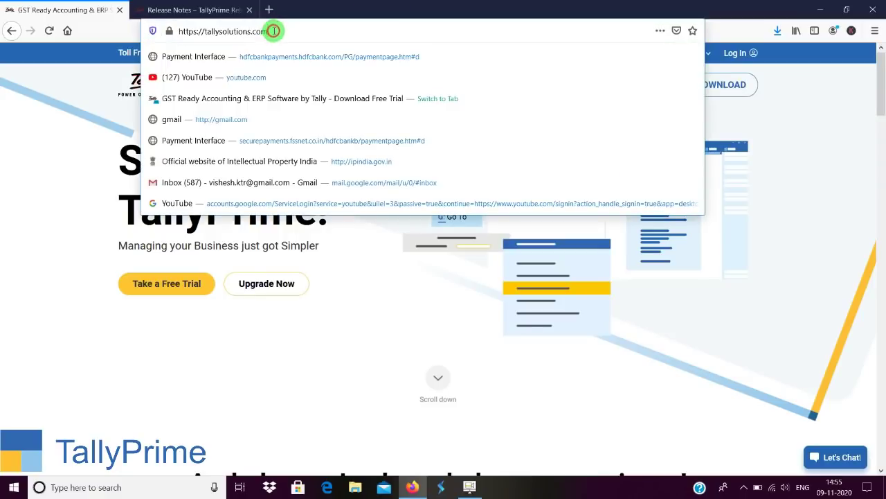
click(814, 105)
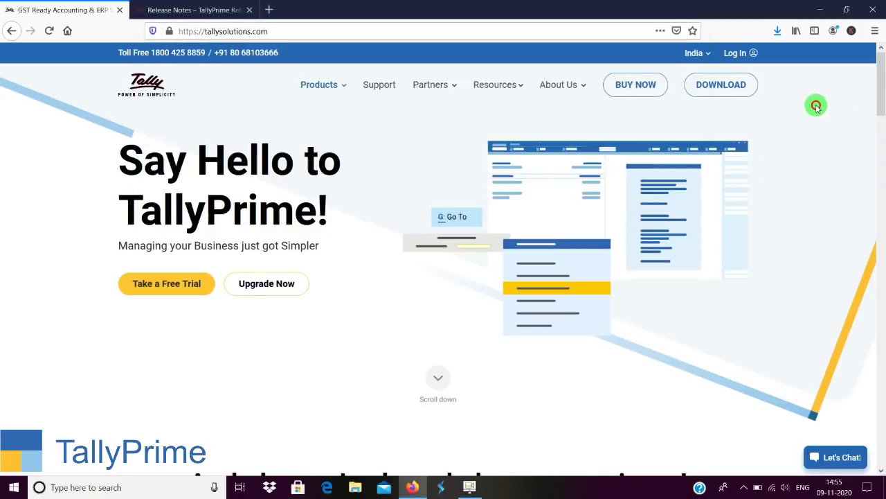
click(714, 87)
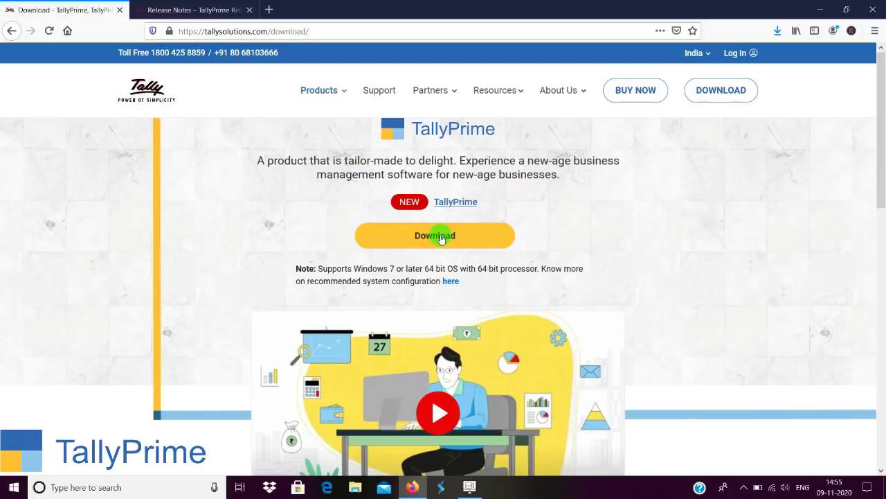
click(442, 237)
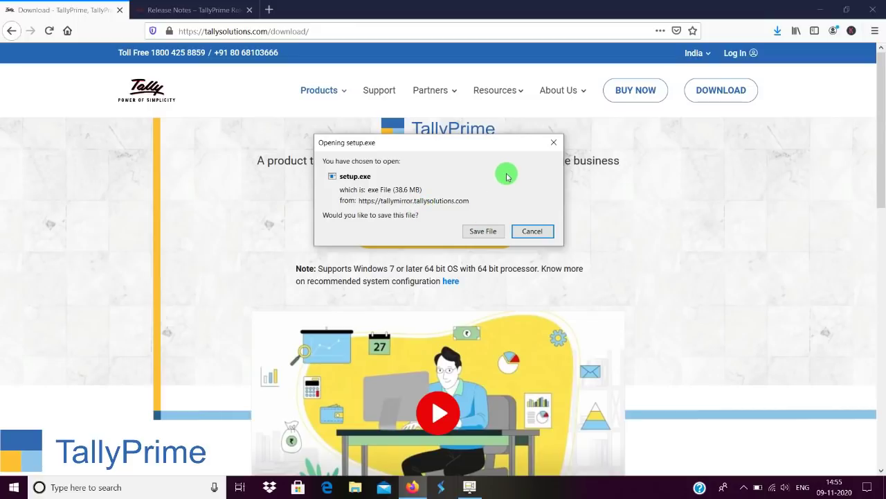
click(553, 144)
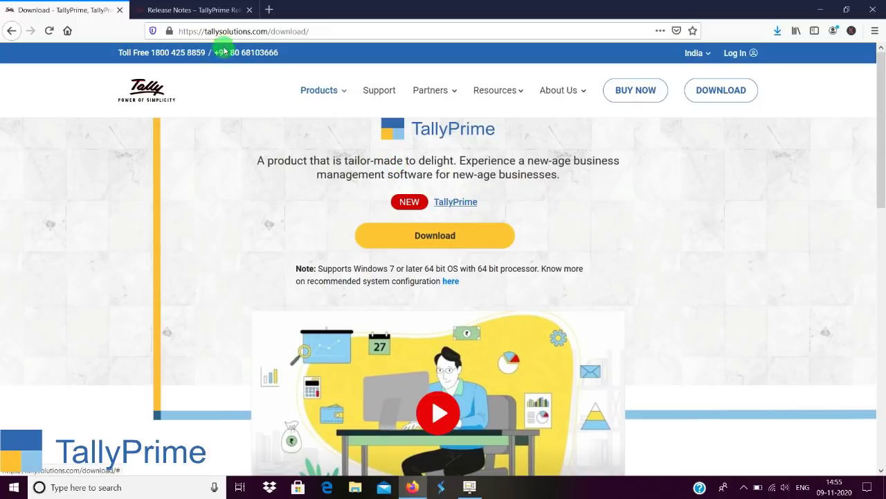
Switch to the 'Release Notes – TallyPrime' page and scroll through its new-feature sections.
click(184, 9)
scroll(333, 199, up, 6)
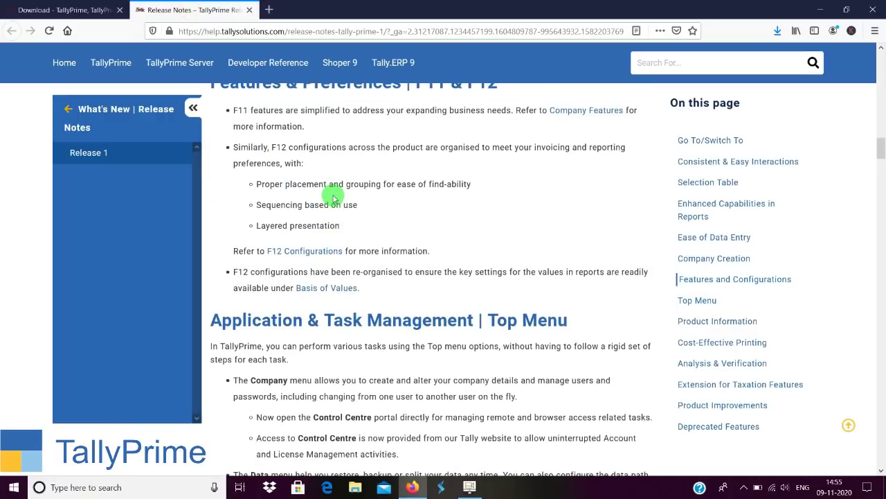
scroll(333, 199, down, 5)
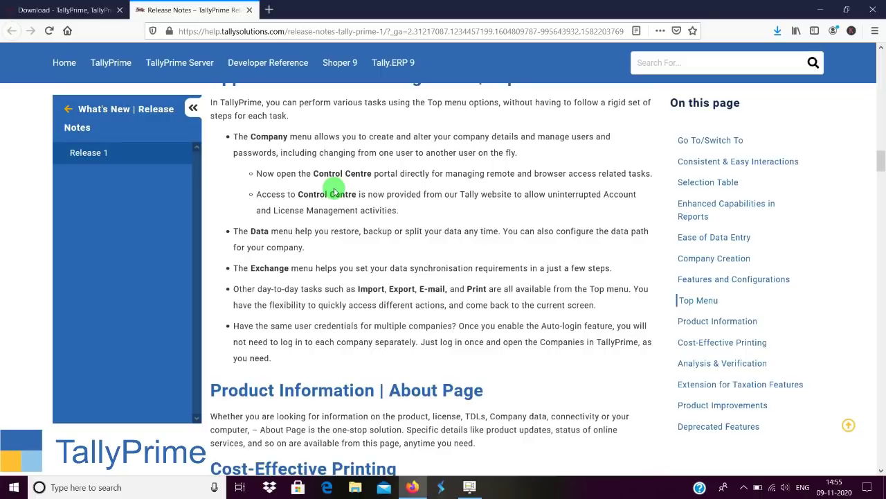
scroll(333, 188, down, 5)
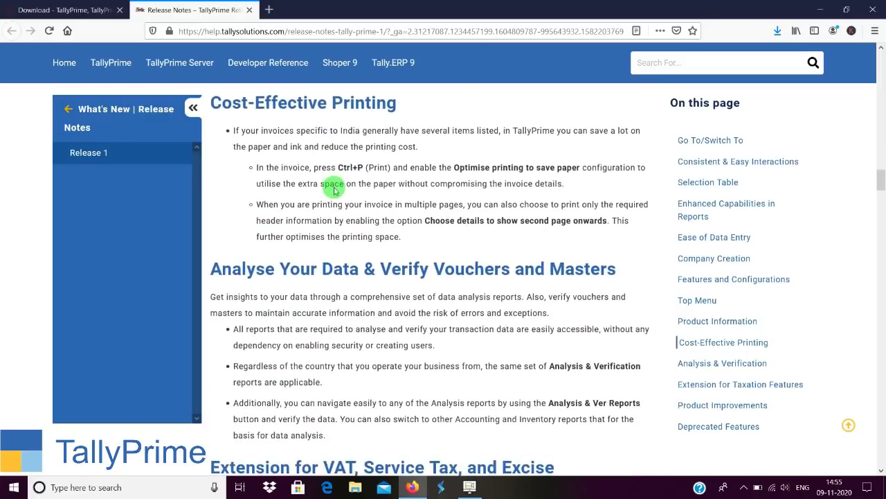
scroll(335, 185, down, 2)
scroll(335, 186, down, 3)
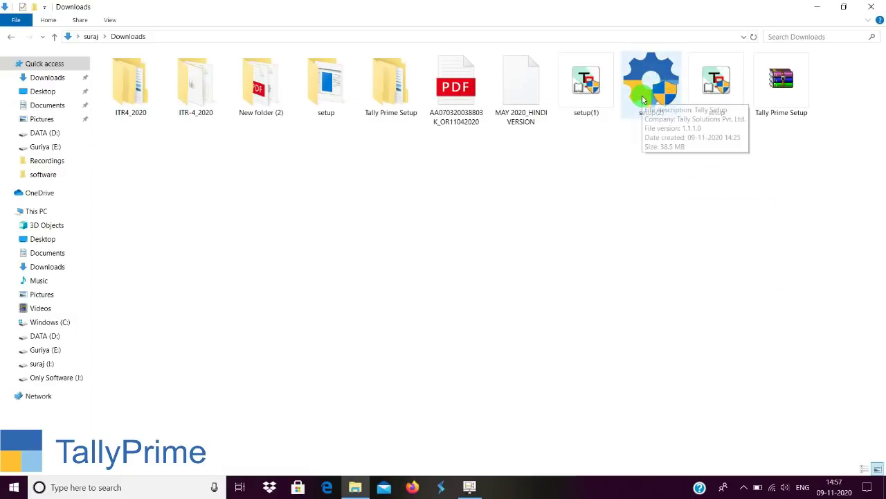
Run the downloaded setup(2) installer from the Downloads folder.
click(642, 99)
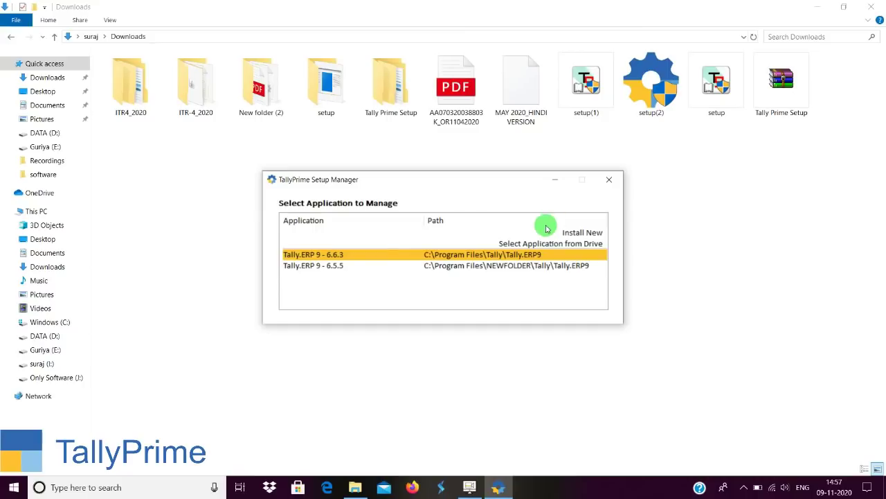
Choose Install New and open the List of Configurations for the TallyPrime install.
click(584, 235)
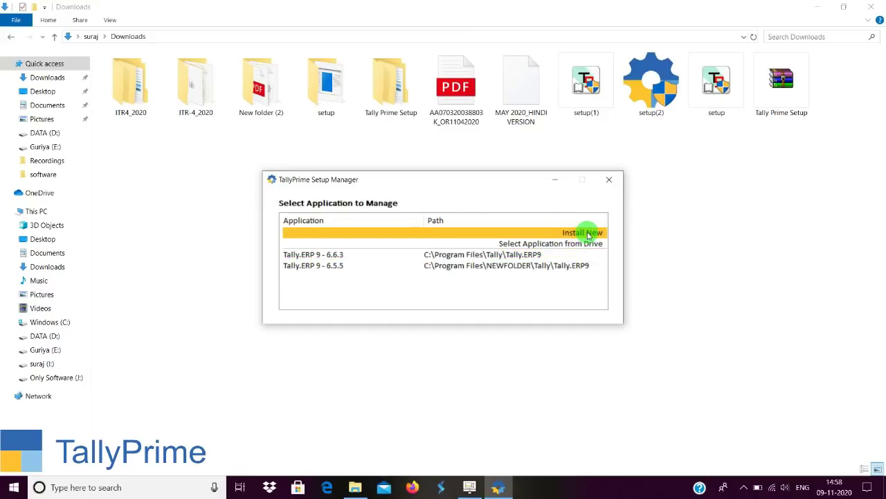
click(587, 234)
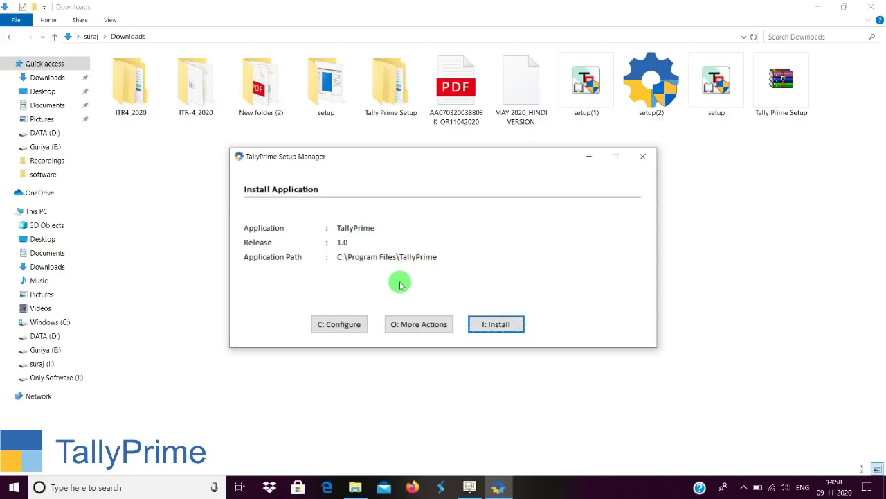
click(342, 328)
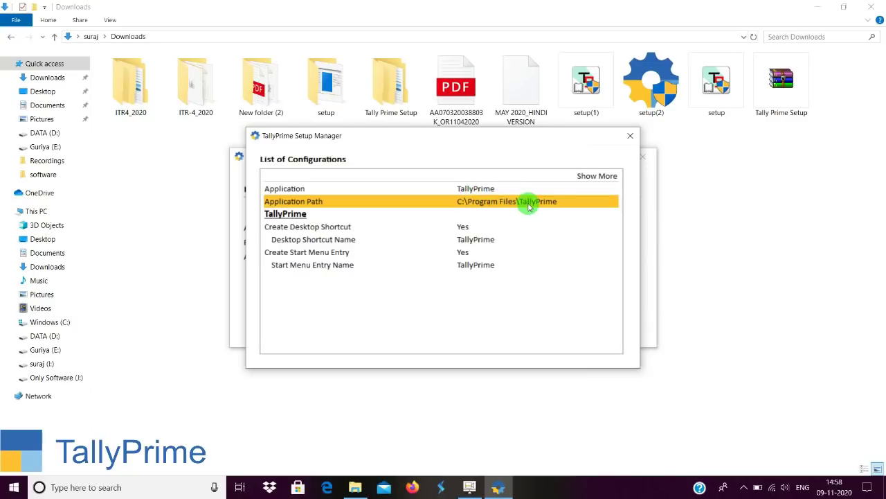
Leave the application path at C:\Program Files\TallyPrime and close the configuration list.
click(494, 202)
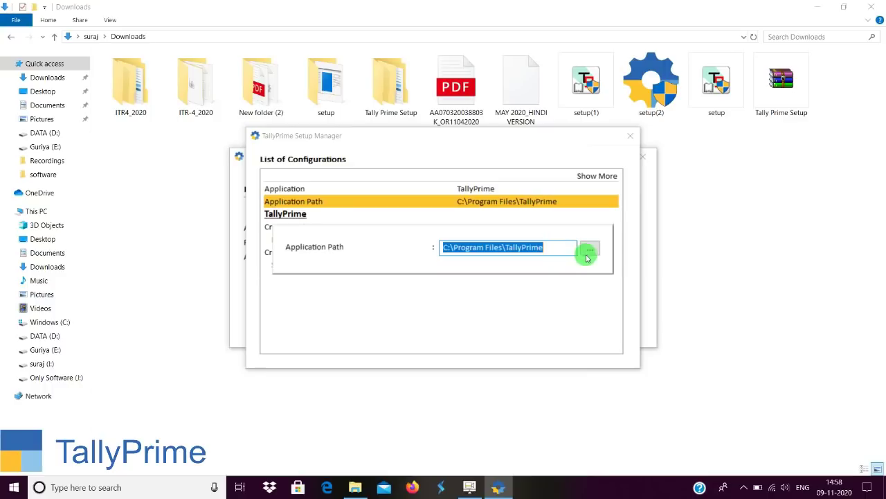
click(591, 249)
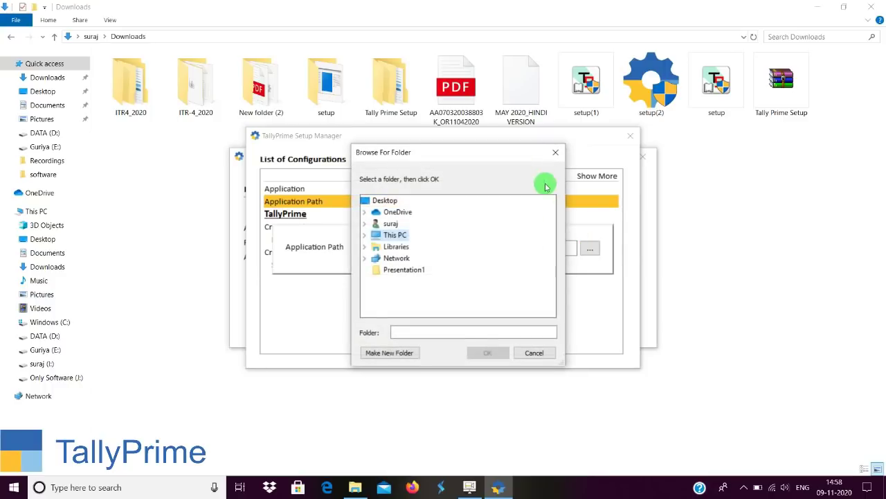
click(555, 156)
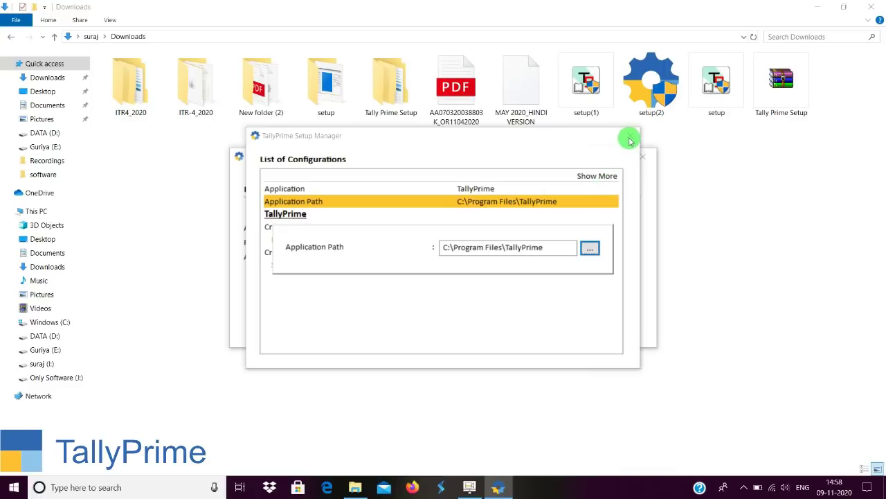
click(274, 207)
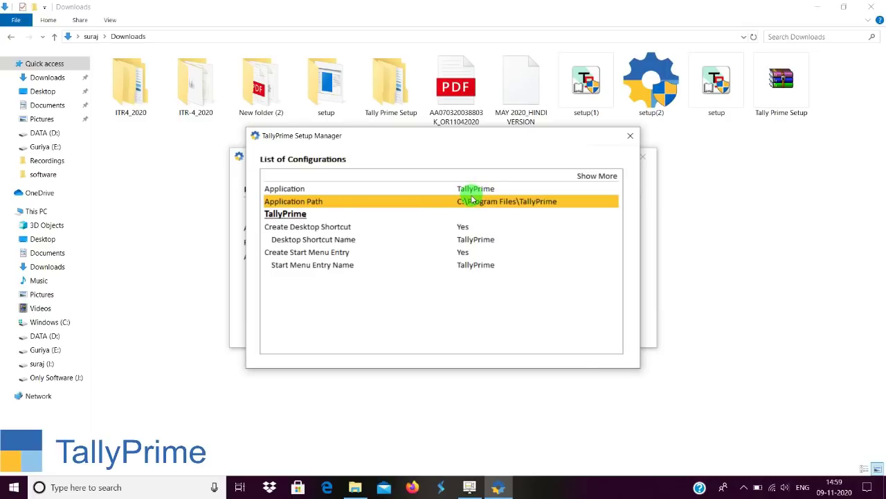
click(631, 136)
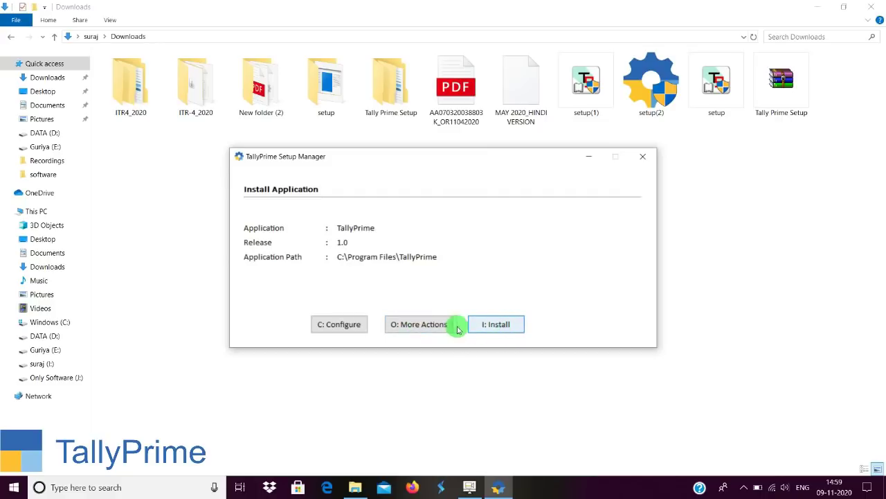
Install TallyPrime 1.0, start it, and ask to quit the setup manager.
click(420, 328)
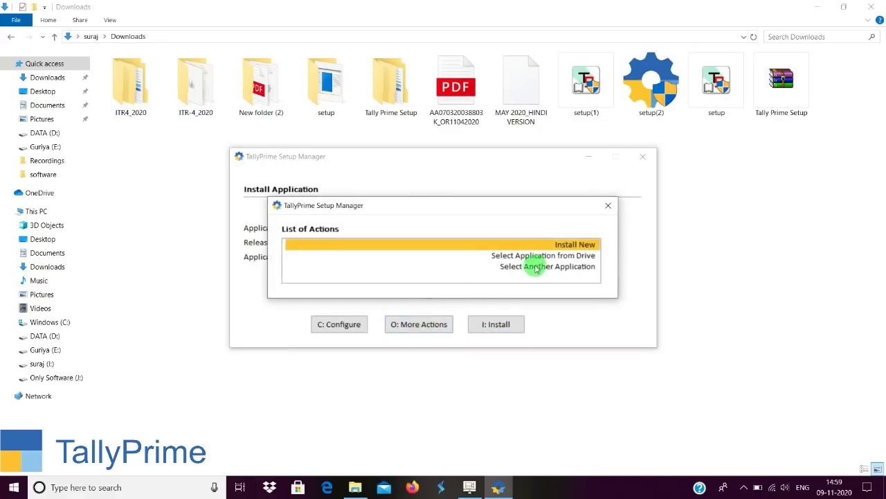
click(610, 205)
click(503, 328)
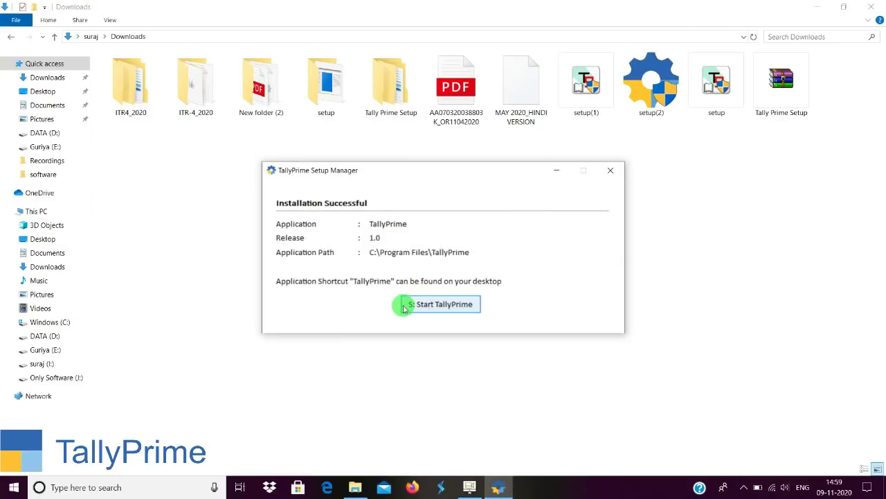
click(431, 305)
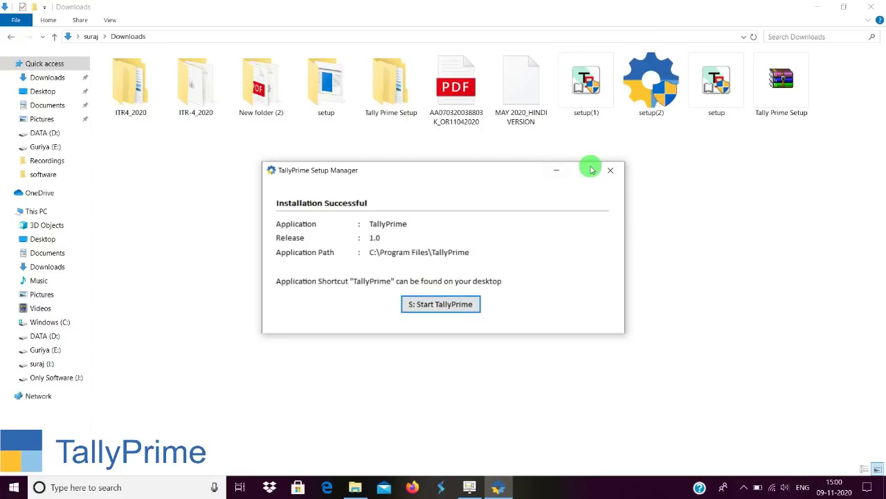
click(611, 171)
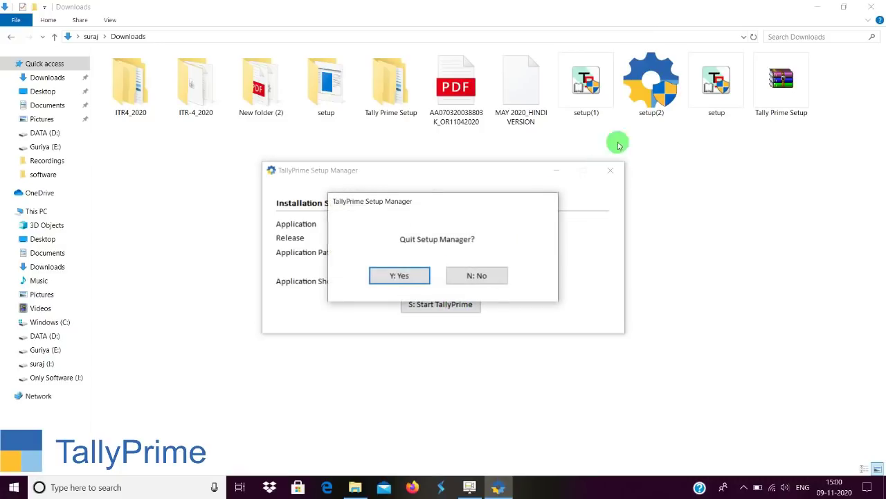
Confirm quitting the setup manager, then select the new TallyPrime (1) desktop shortcut.
click(406, 274)
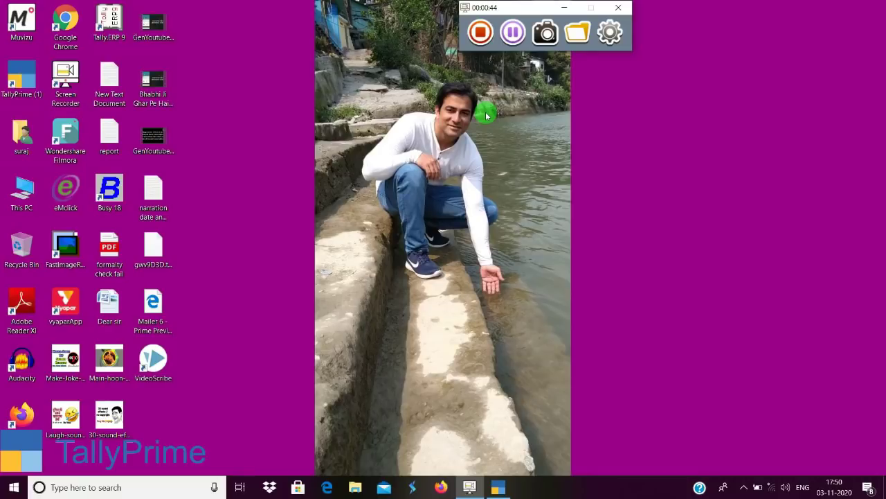
click(23, 95)
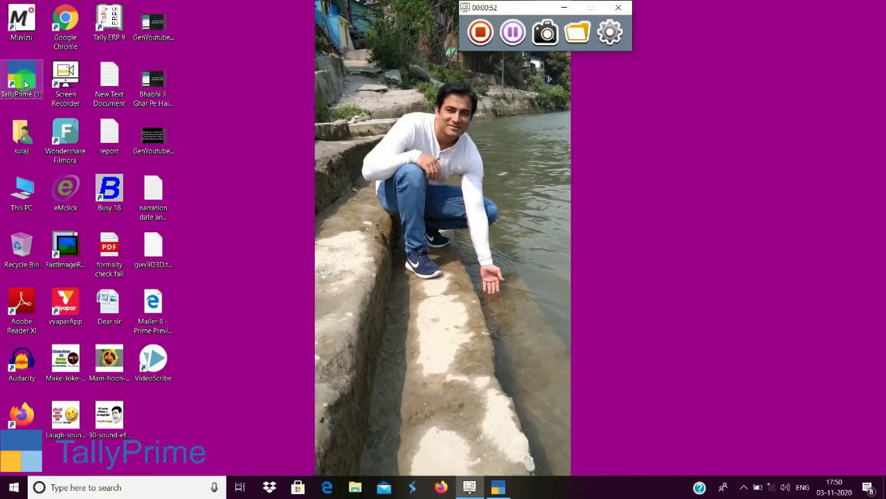
Launch TallyPrime from the desktop icon and wait for its License dialog.
double_click(25, 84)
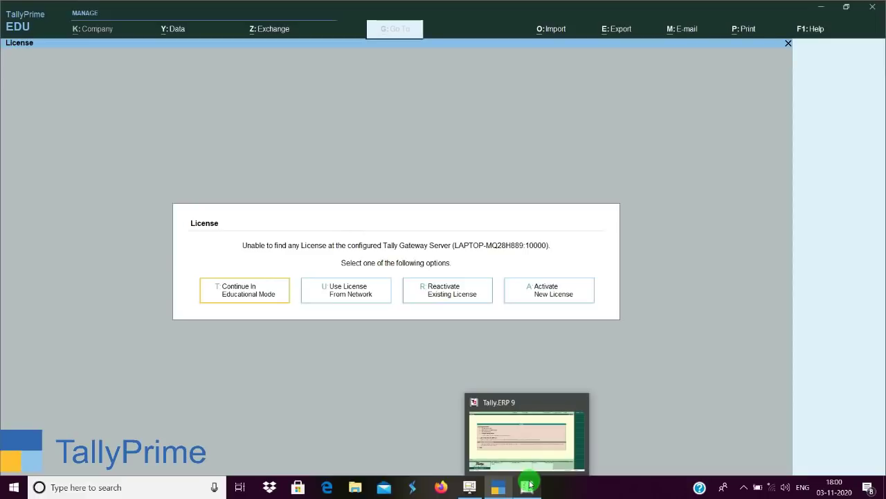
Bring Tally.ERP 9 to the front and review its Startup licensing options, including Work in Educational Mode.
click(527, 485)
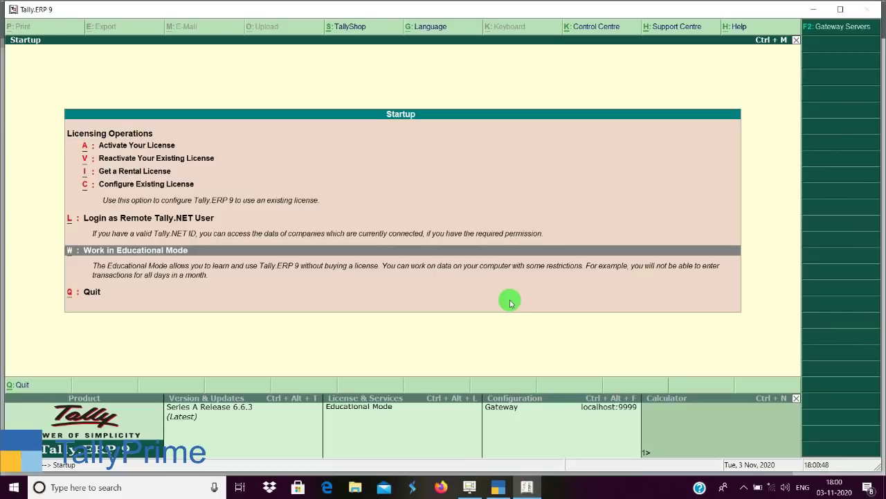
key(Up)
key(Down)
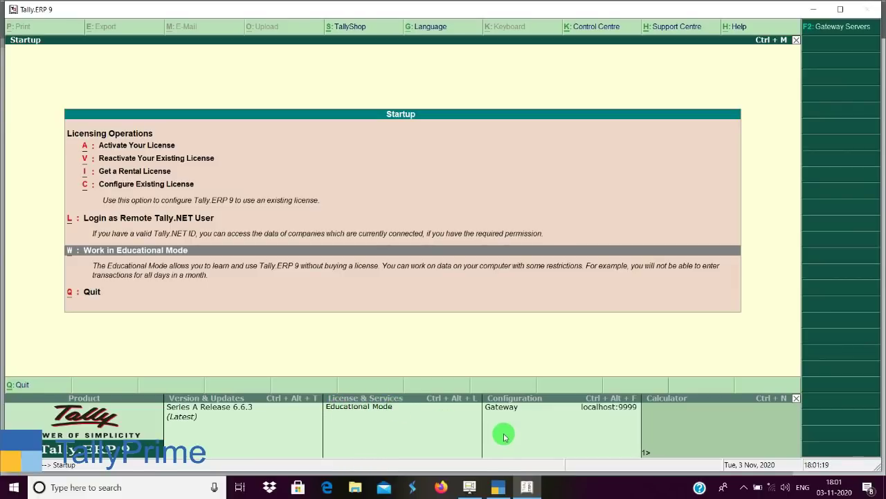
Bring TallyPrime back to the front with its License dialog showing.
click(503, 489)
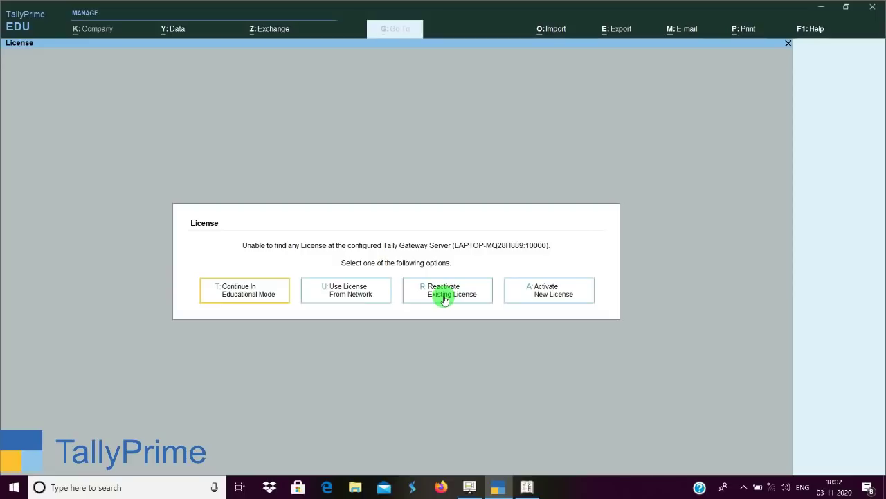
click(443, 297)
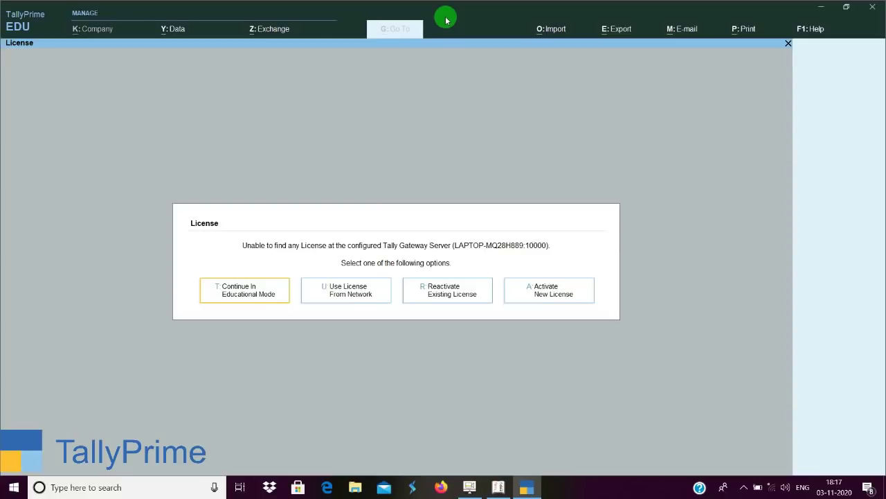
Open the Activate License form for a new licence, then back out to the four license options.
click(546, 300)
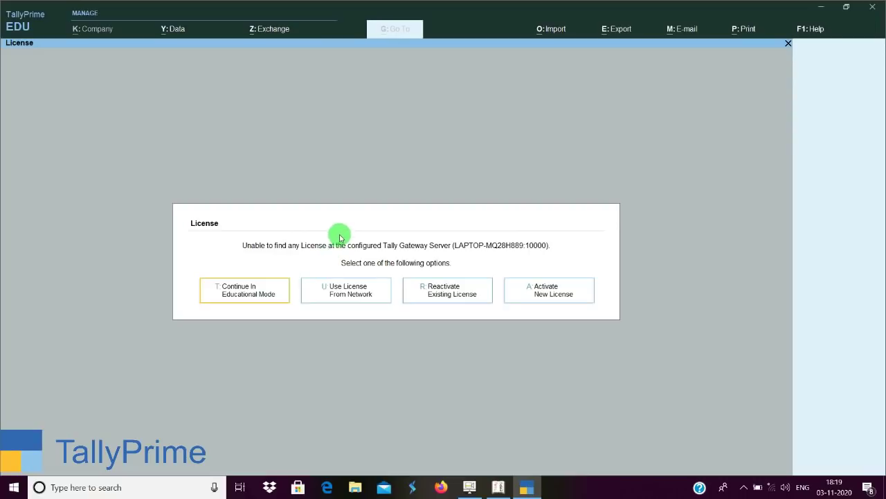
Continue in Educational Mode and choose Vishesh Gyan from the List of Companies.
key(Return)
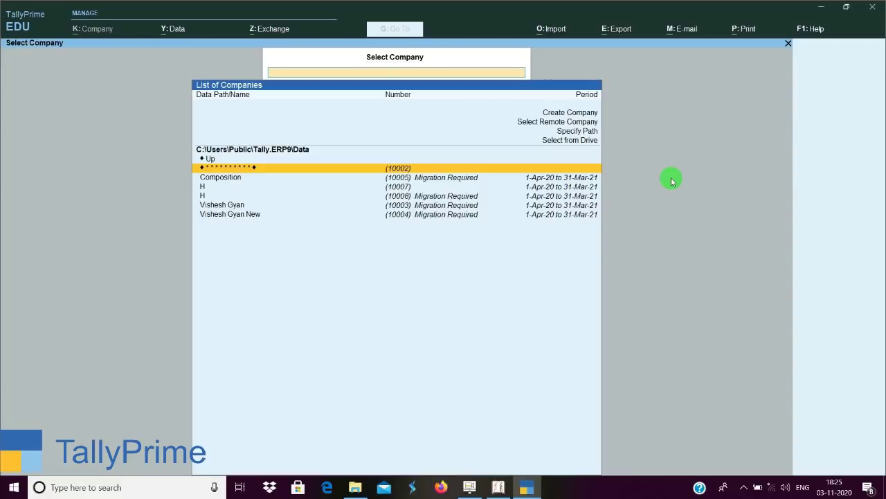
key(Up)
key(Up)
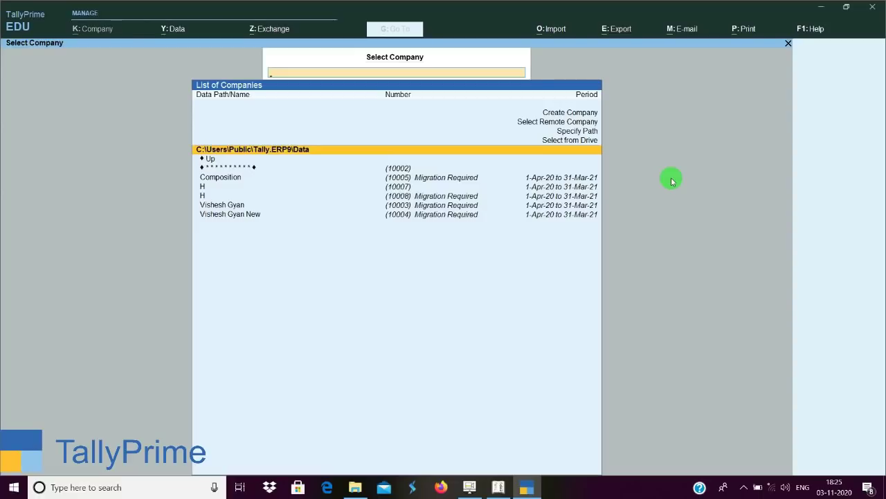
key(Down)
key(Down)
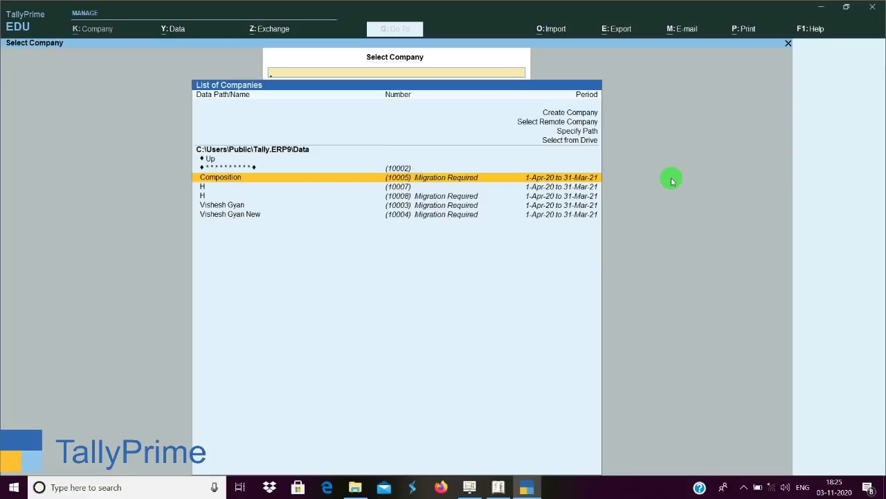
key(Down)
key(Down)
key(Down)
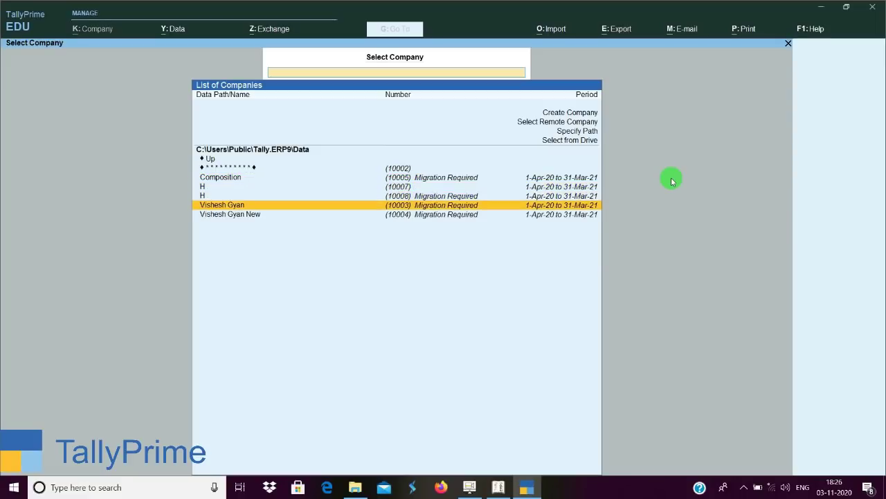
key(Return)
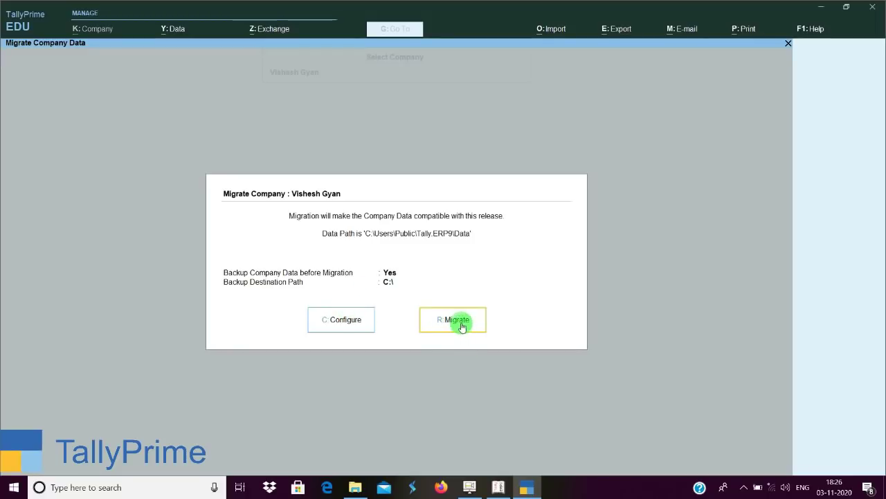
Start migrating Vishesh Gyan, which fails with a write-permission error on C:\.
click(455, 323)
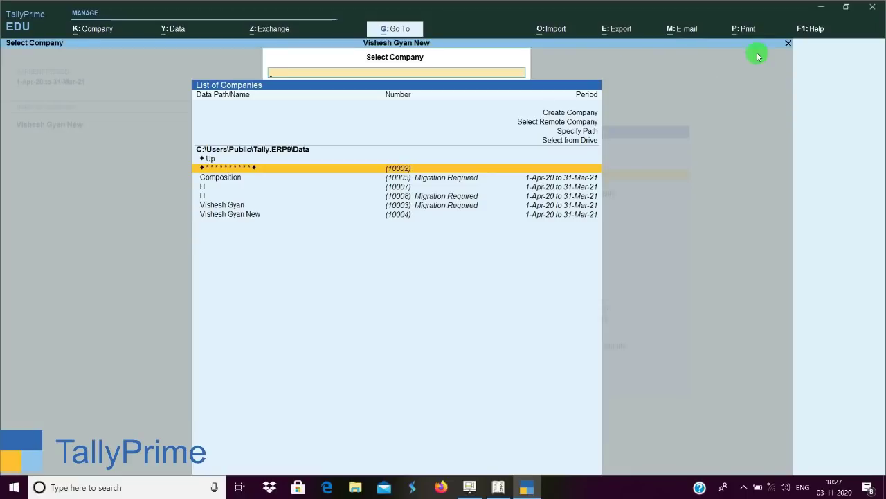
Minimise and restore TallyPrime, then move the company list selection back to Vishesh Gyan.
click(821, 6)
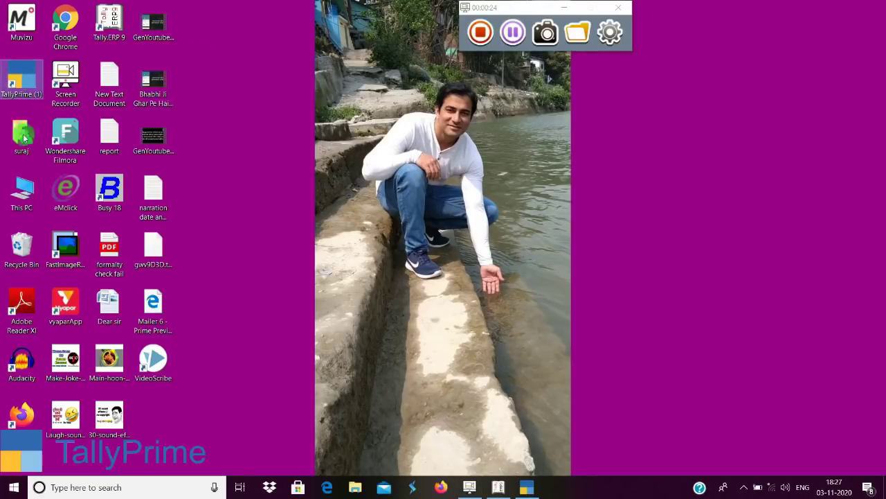
right_click(16, 84)
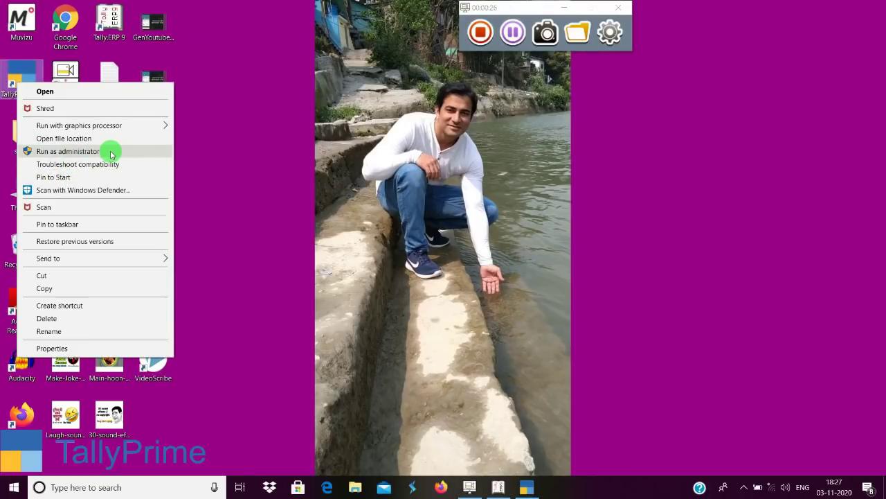
click(532, 490)
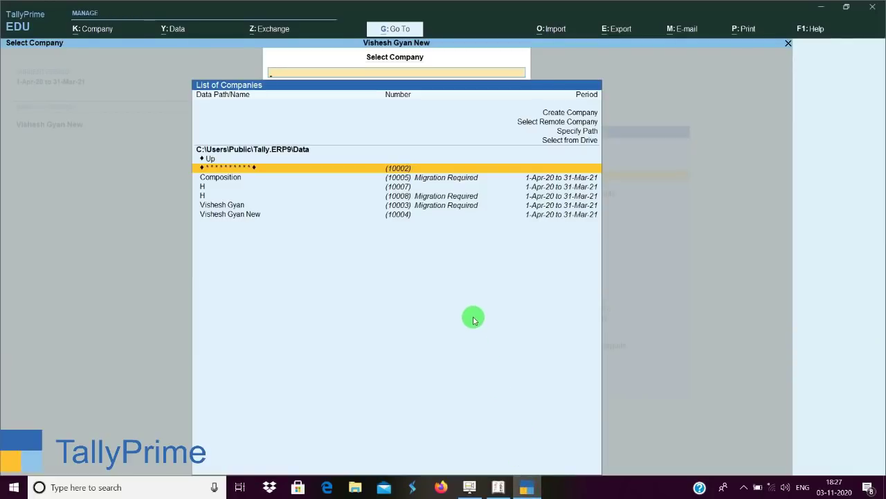
key(Down)
key(Down)
key(Down)
key(Down)
key(Down)
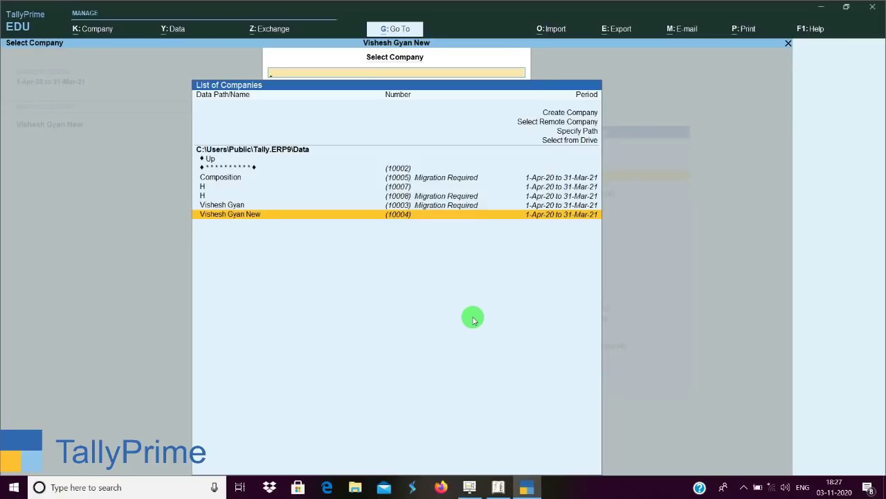
key(Up)
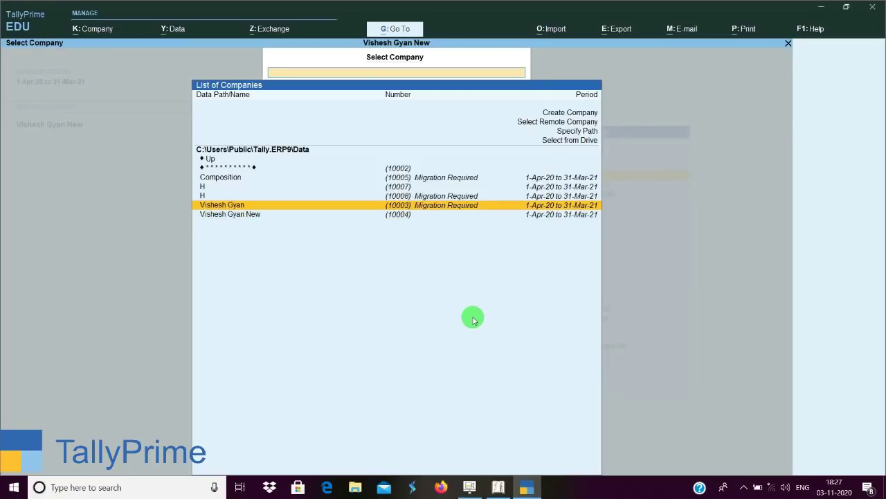
Reopen the Vishesh Gyan migration prompt and migrate its data with a backup.
key(Return)
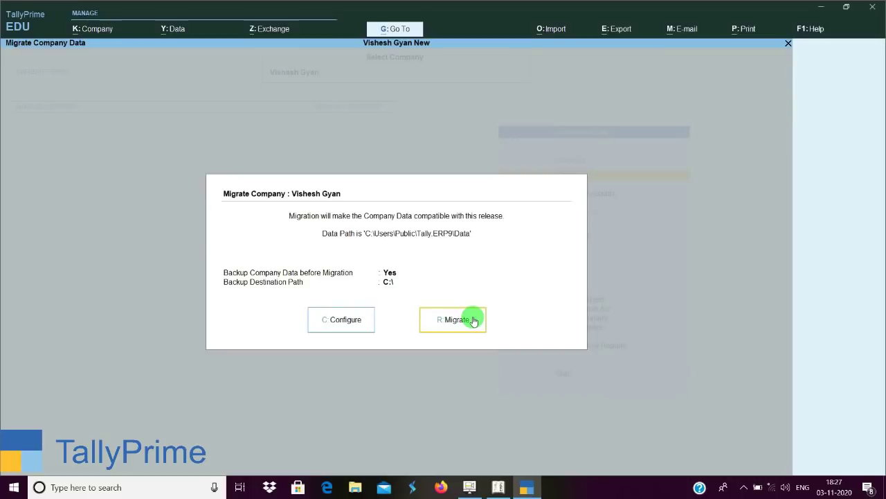
click(474, 320)
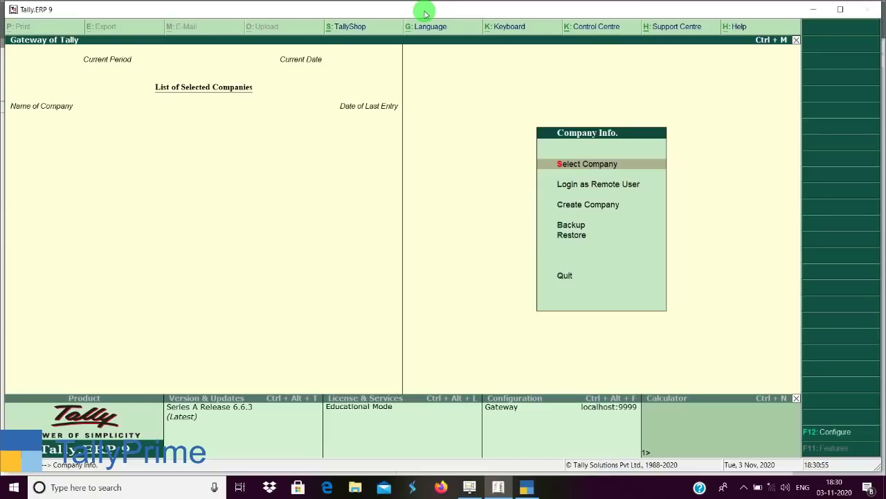
Move to Create Company in Tally.ERP 9, then switch back to TallyPrime's Gateway of Tally.
key(Down)
key(Down)
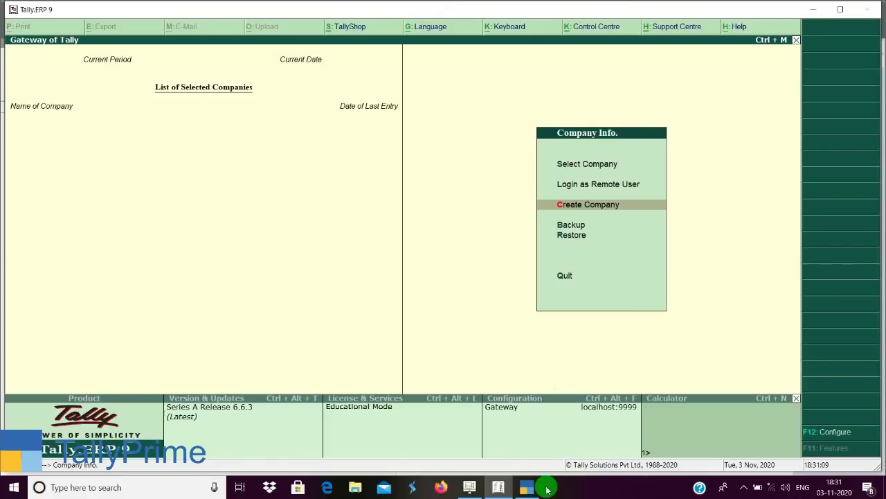
click(527, 487)
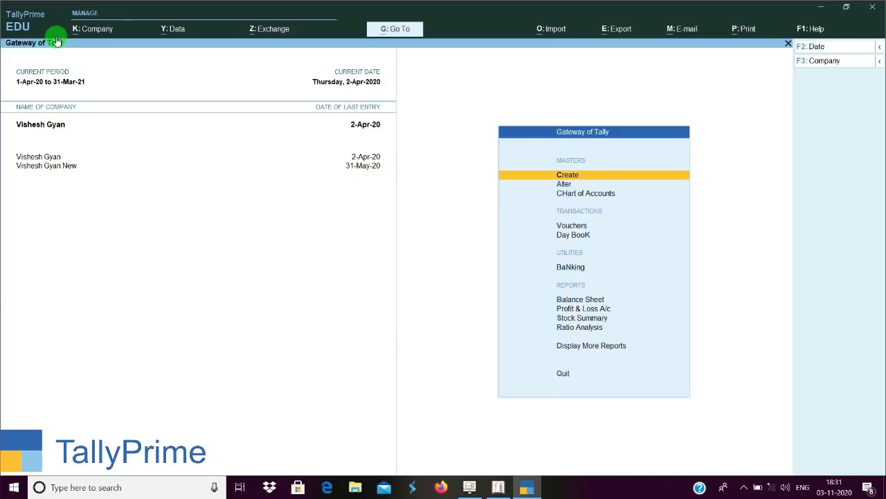
click(90, 32)
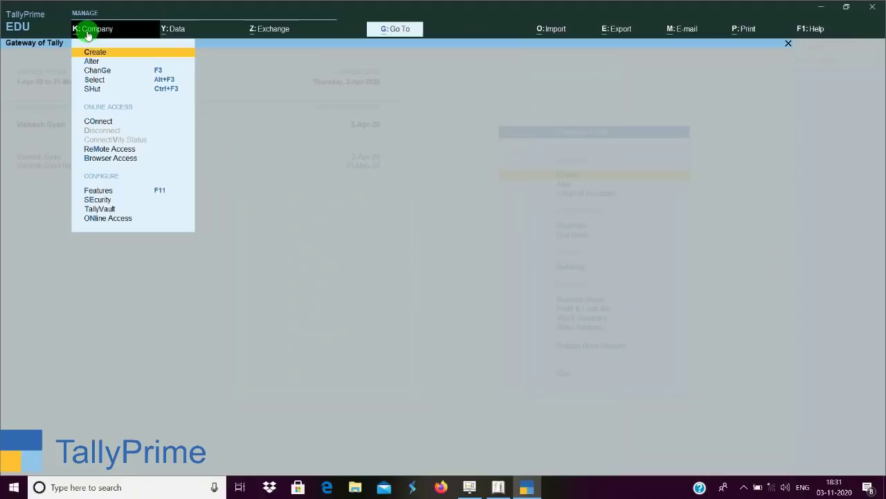
key(Down)
key(Down)
key(Down)
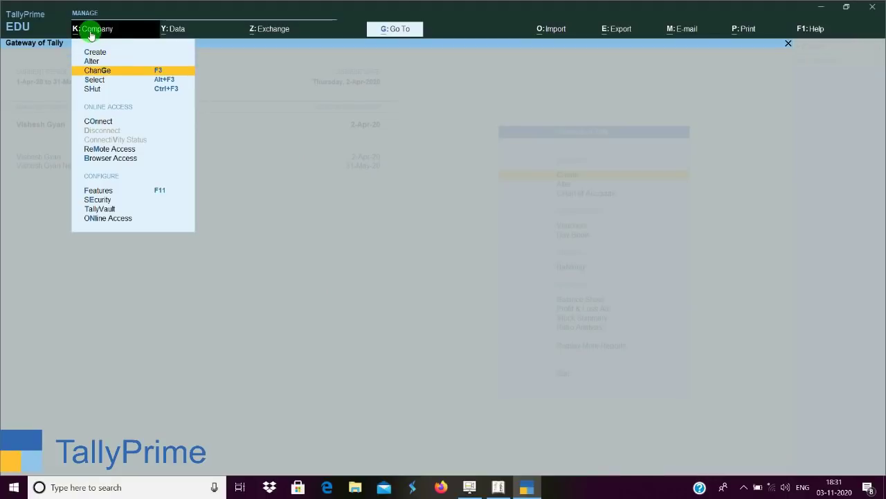
key(Return)
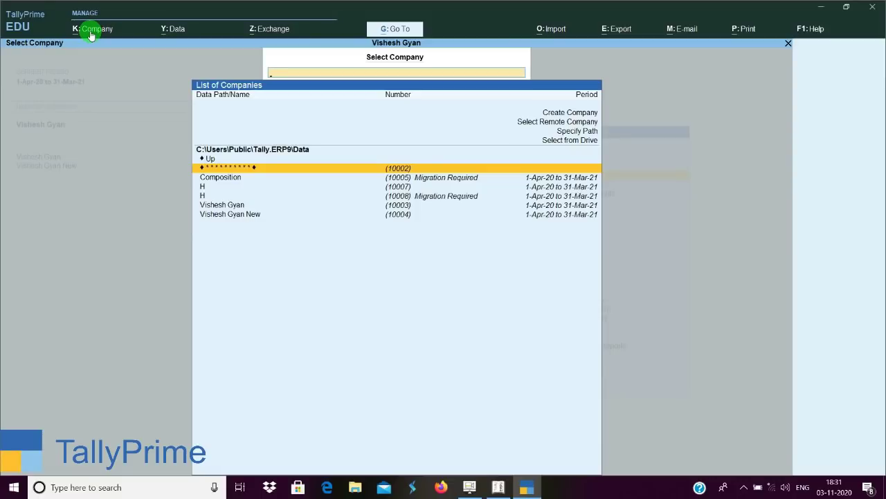
key(Up)
key(Up)
key(Up)
key(Up)
key(Up)
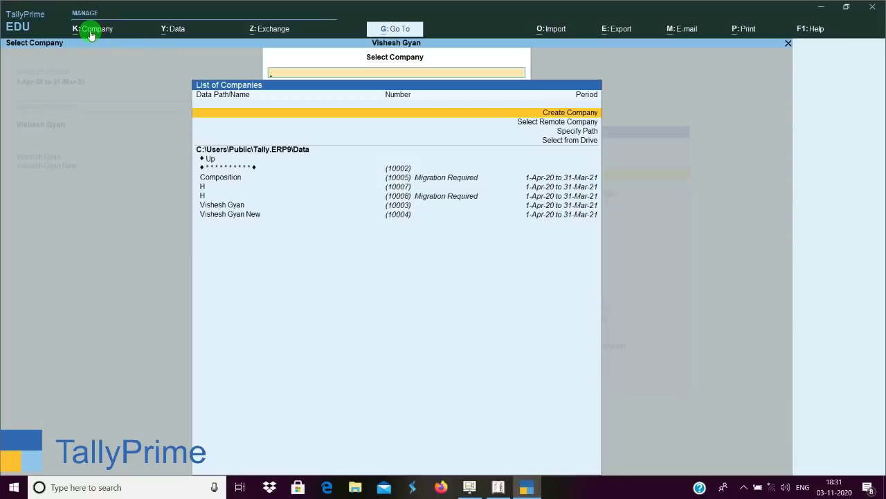
key(Down)
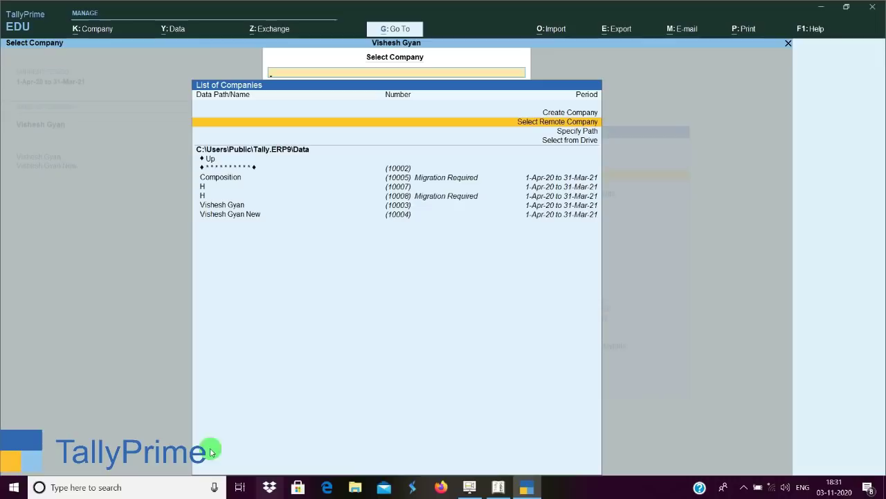
click(498, 487)
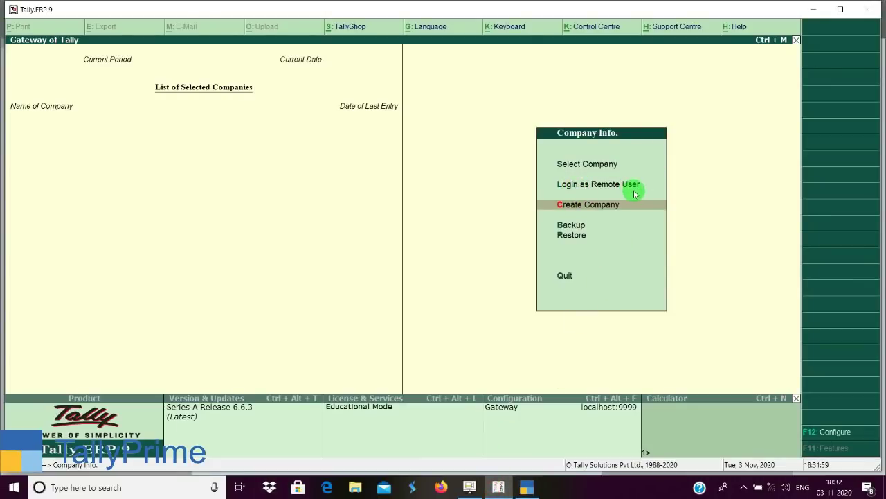
click(528, 487)
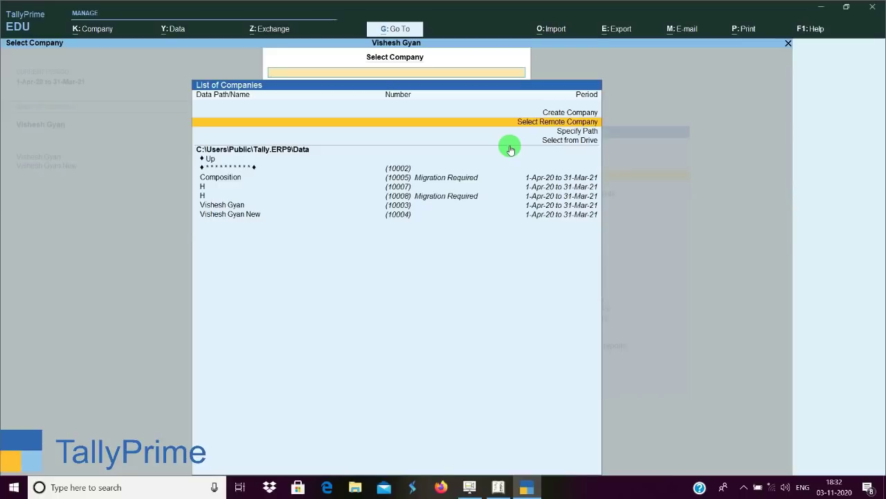
Highlight Specify Path, then minimise TallyPrime to bring Tally.ERP 9 to the front.
key(Down)
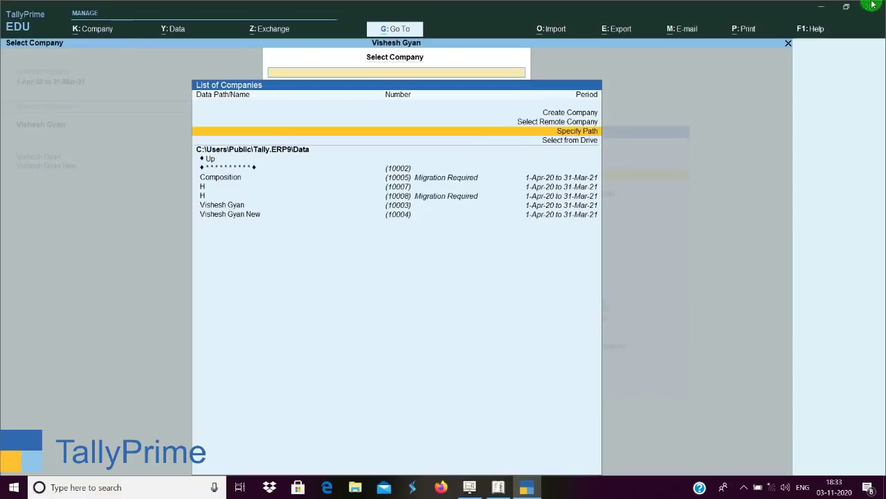
click(822, 13)
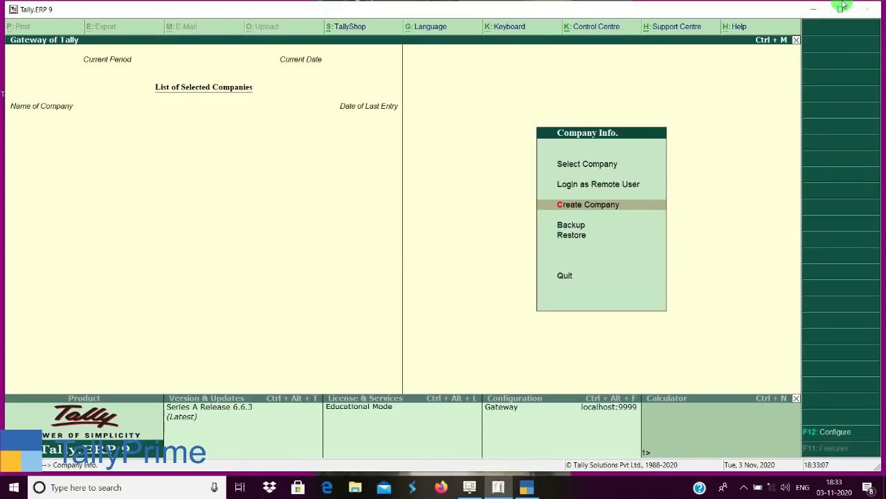
Minimise Tally.ERP 9 and browse This PC to C:\Users\Public\Tally.ERP9\Data, showing its path.
click(814, 9)
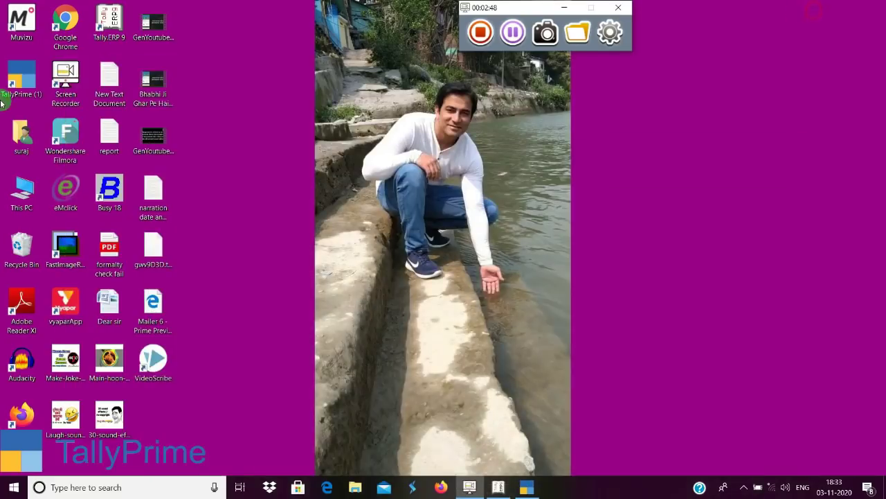
double_click(31, 204)
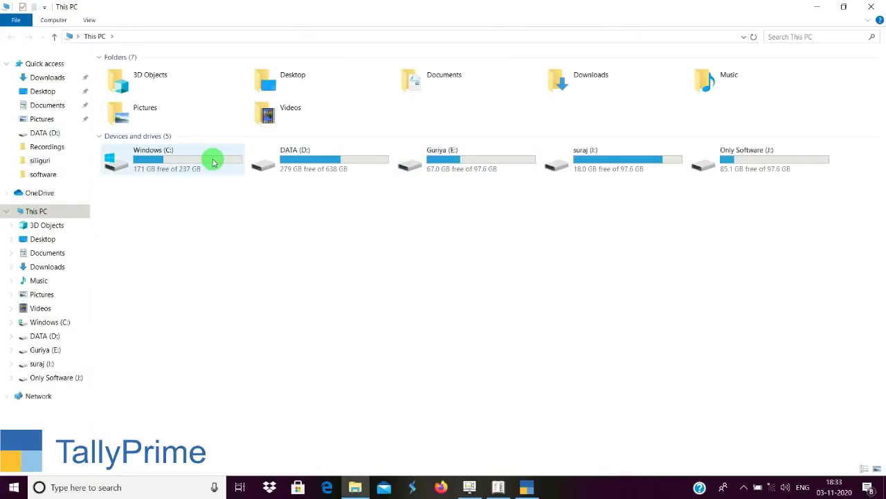
double_click(188, 159)
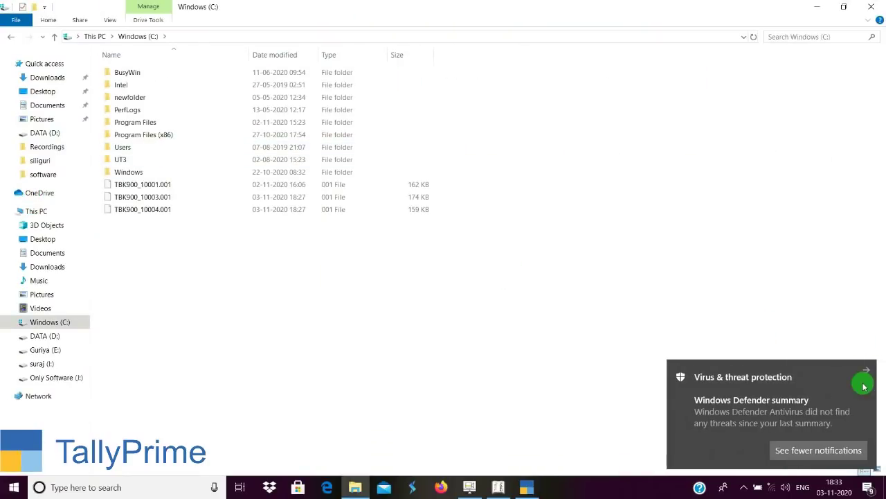
click(866, 366)
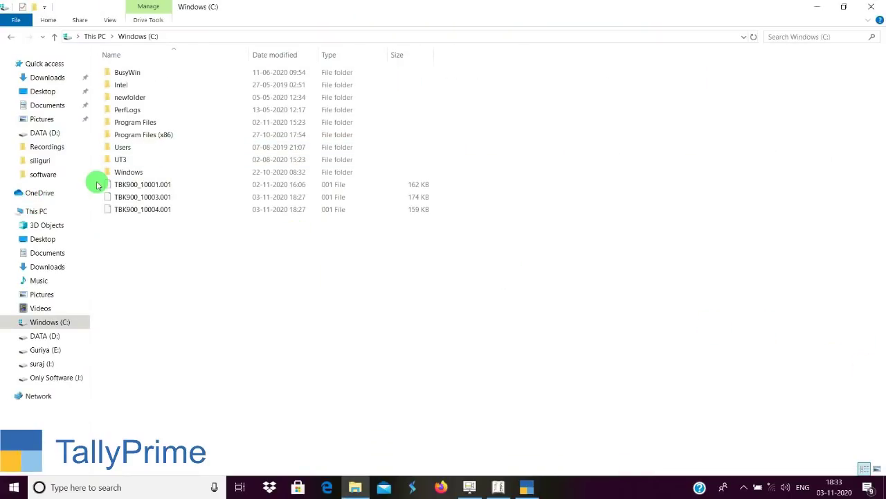
double_click(122, 146)
click(227, 36)
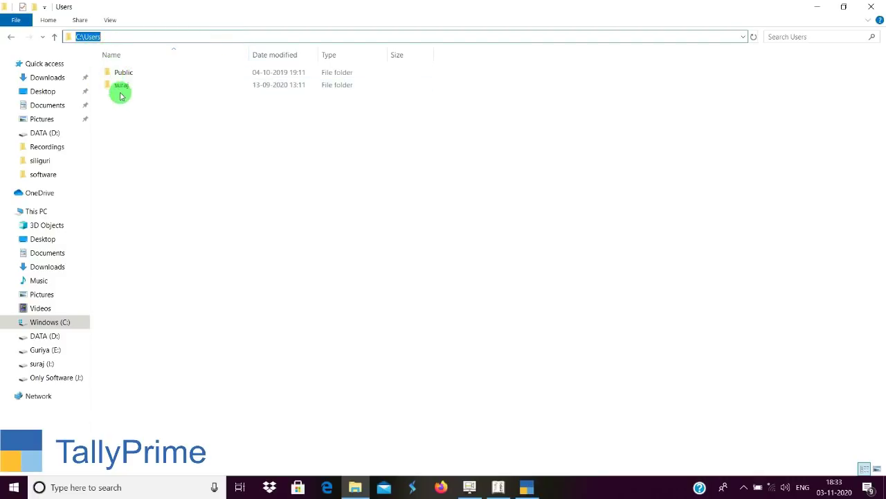
double_click(123, 74)
double_click(128, 137)
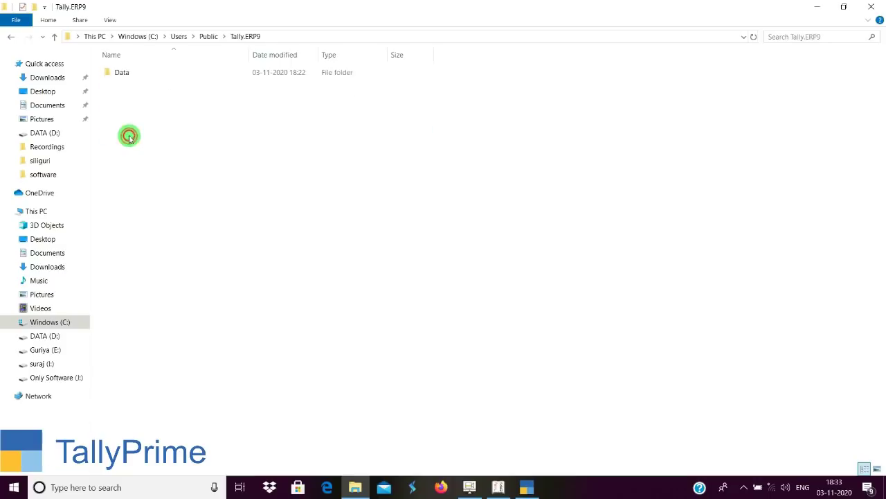
double_click(128, 76)
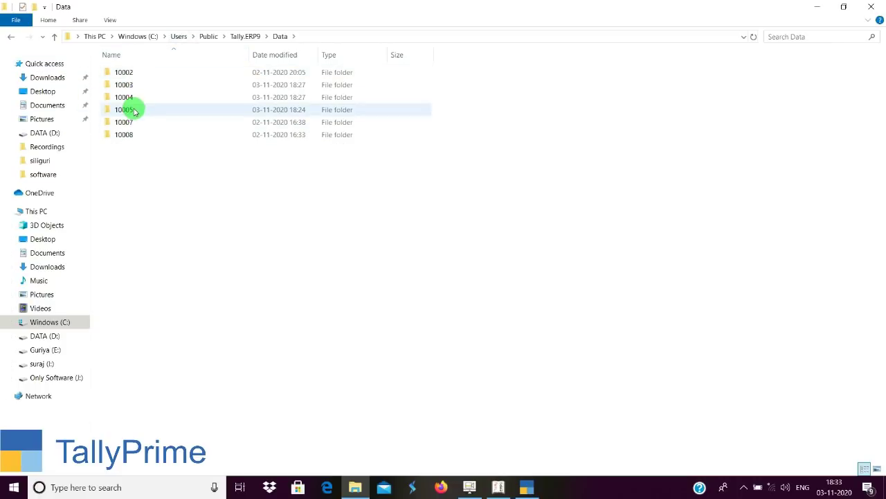
click(317, 35)
key(ctrl+c)
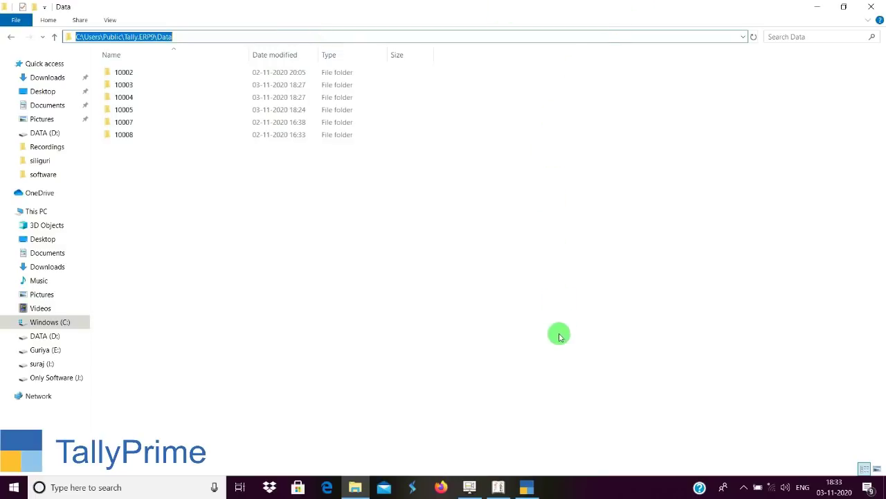
Back in TallyPrime, paste C:\Users\Public\Tally.ERP9\Data into the Specify Path box.
click(528, 486)
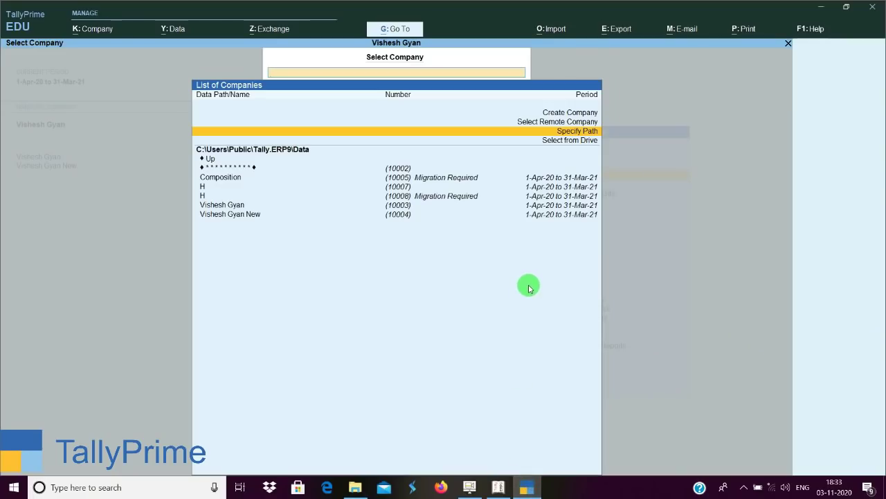
key(Return)
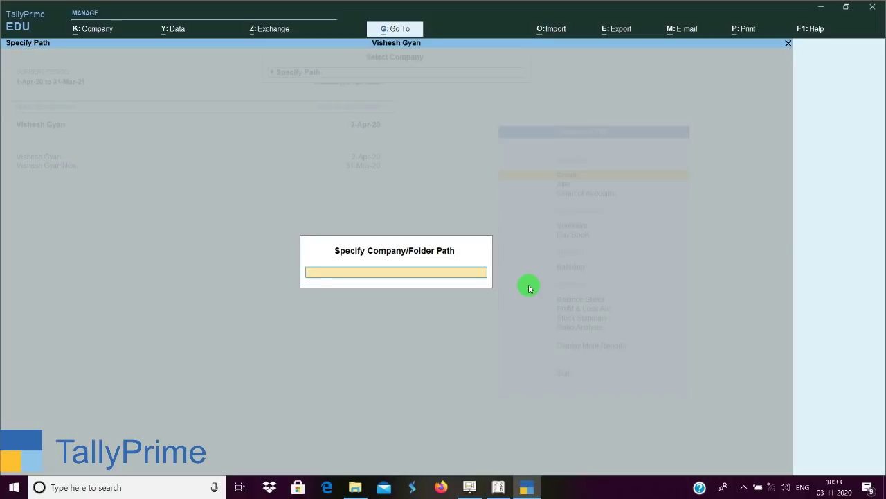
key(ctrl)
key(ctrl+v)
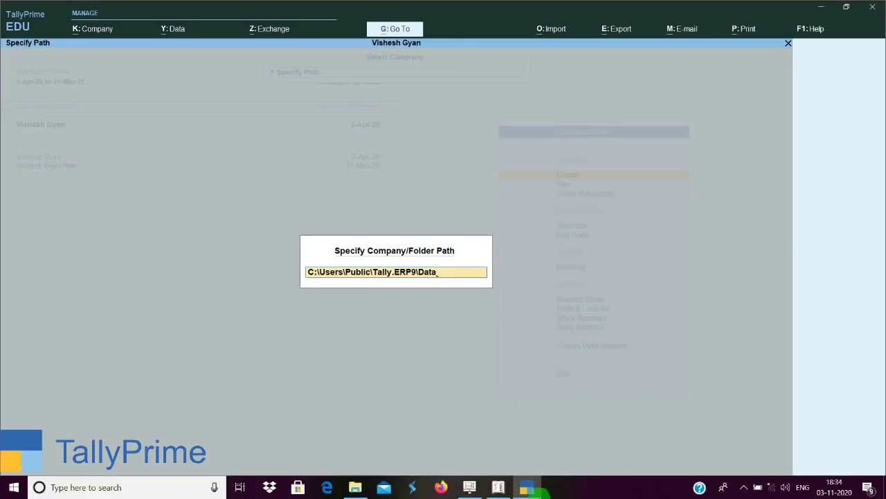
click(498, 487)
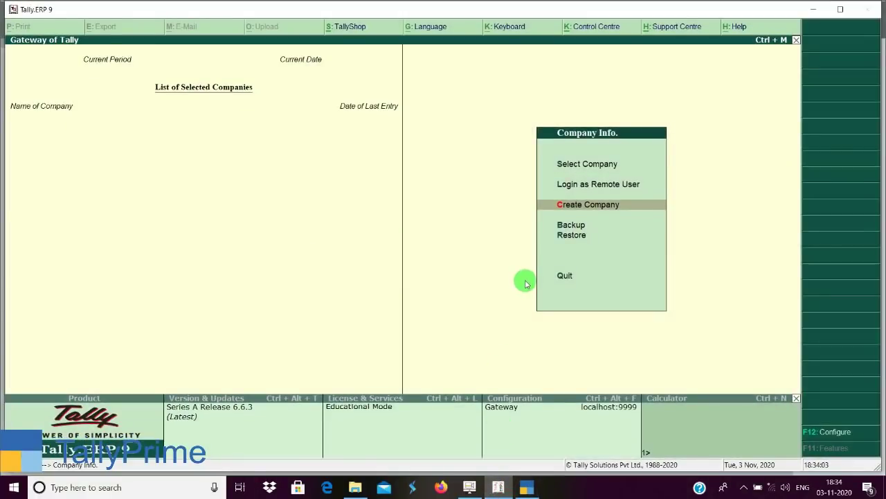
key(Up)
key(Up)
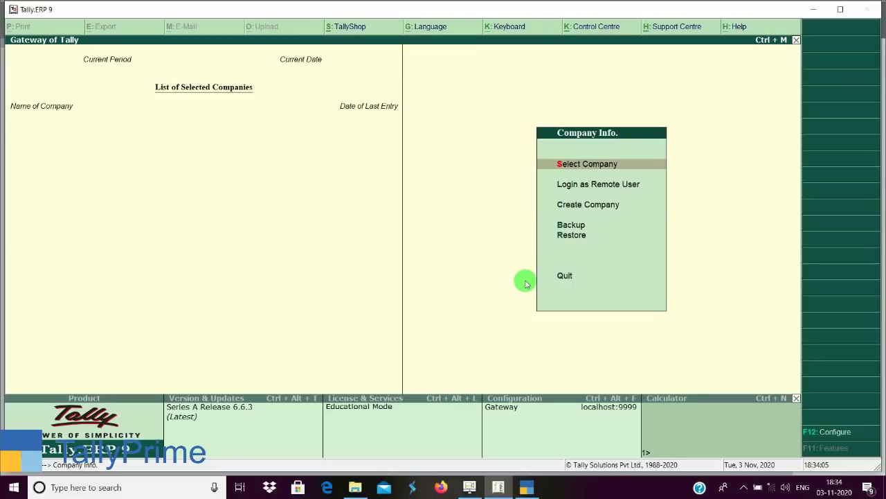
key(Return)
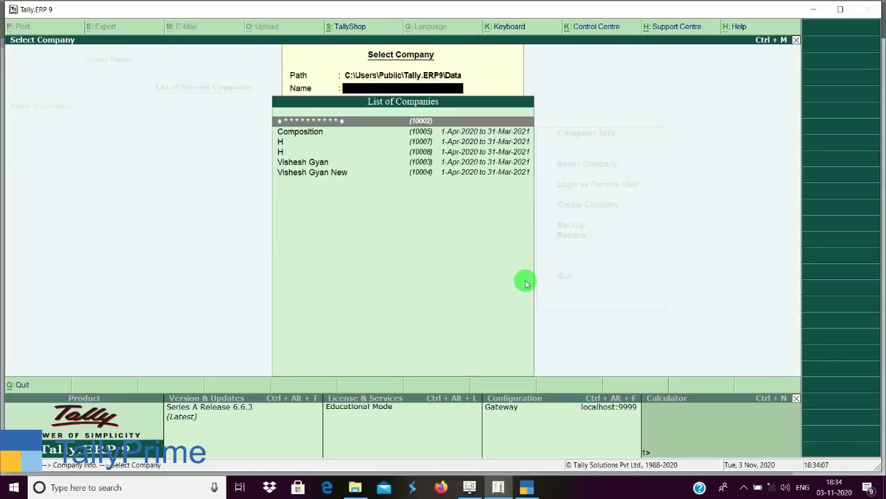
key(BackSpace)
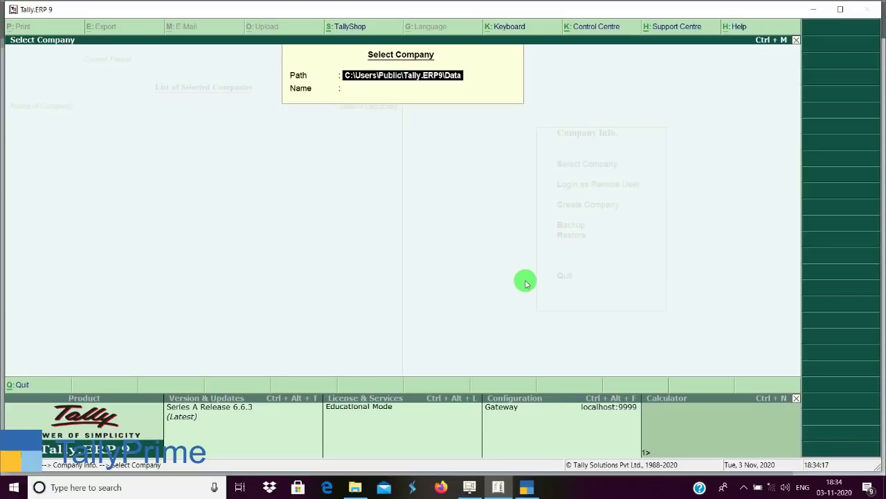
key(BackSpace)
key(BackSpace)
key(BackSpace)
key(BackSpace)
key(BackSpace)
key(BackSpace)
key(BackSpace)
key(BackSpace)
key(BackSpace)
key(BackSpace)
key(BackSpace)
key(BackSpace)
key(BackSpace)
key(BackSpace)
key(BackSpace)
key(BackSpace)
key(BackSpace)
key(BackSpace)
key(BackSpace)
key(BackSpace)
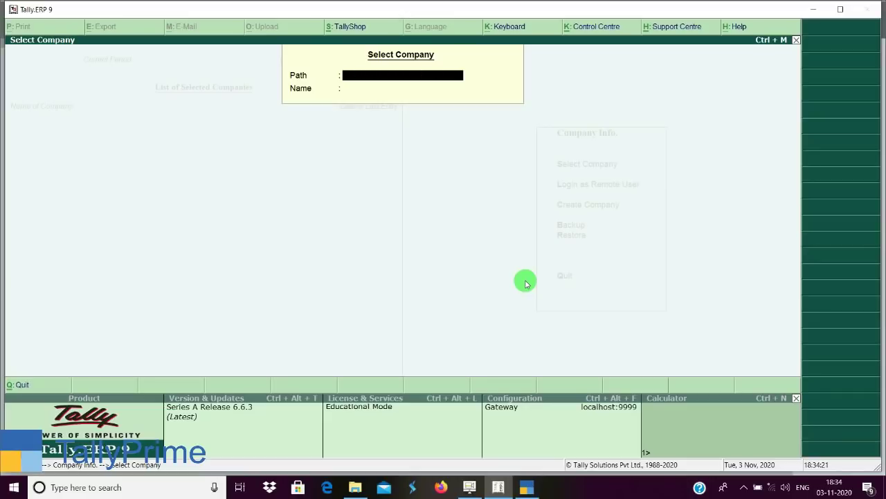
key(Escape)
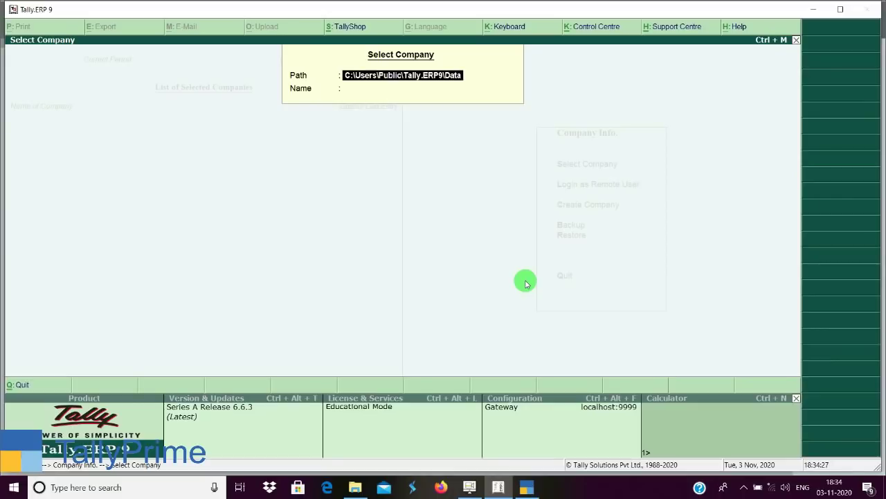
click(534, 488)
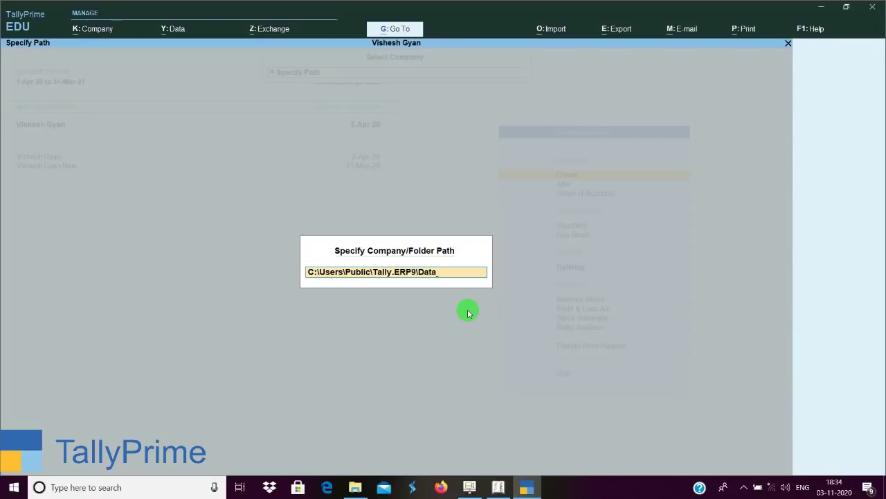
Confirm the entered path to list its companies, then move up to Specify Path.
key(Return)
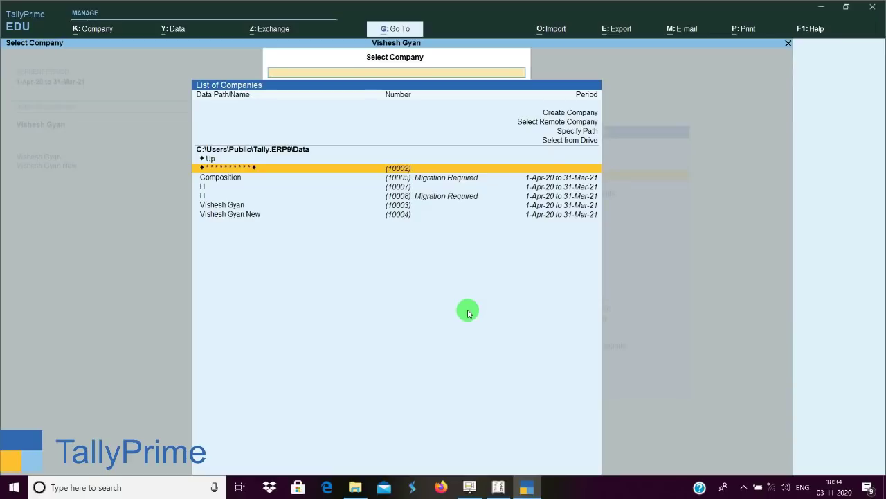
key(Up)
key(Up)
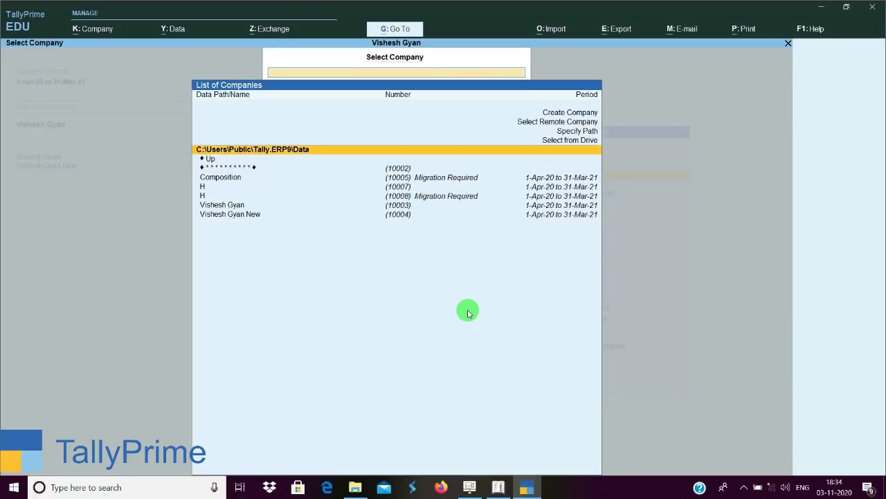
key(Up)
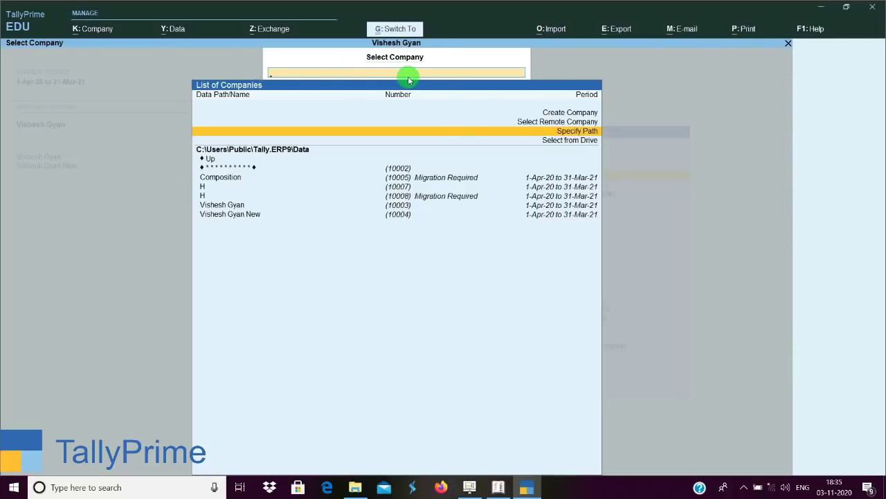
key(Down)
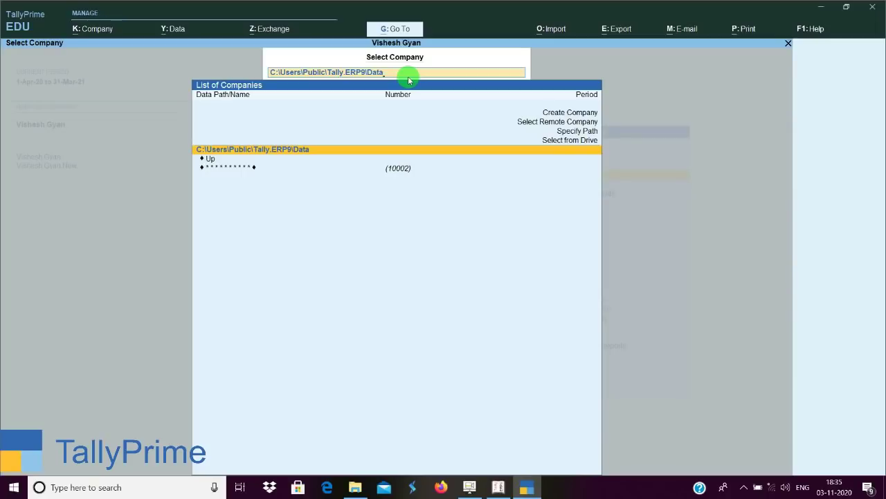
key(BackSpace)
key(BackSpace)
key(BackSpace)
key(BackSpace)
key(BackSpace)
key(BackSpace)
key(BackSpace)
key(BackSpace)
key(BackSpace)
key(BackSpace)
key(BackSpace)
key(BackSpace)
key(BackSpace)
key(BackSpace)
key(BackSpace)
key(BackSpace)
key(BackSpace)
key(BackSpace)
key(BackSpace)
key(BackSpace)
key(BackSpace)
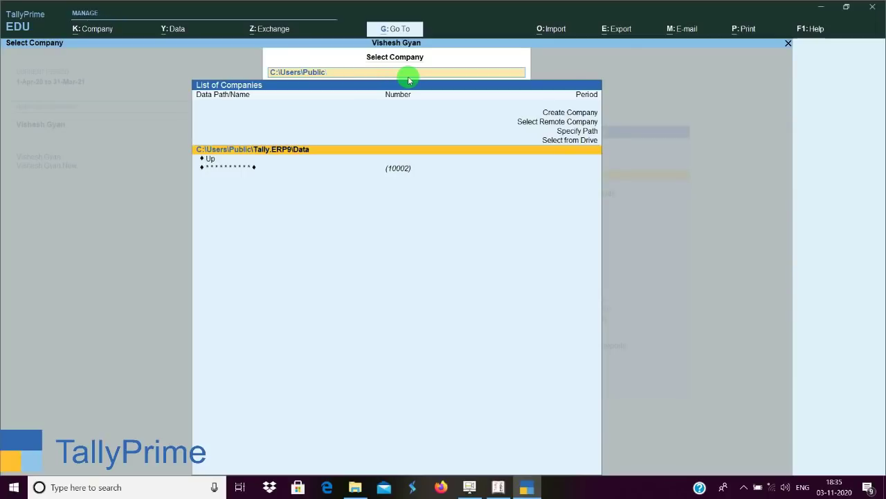
key(BackSpace)
key(BackSpace)
key(BackSpace)
key(BackSpace)
key(BackSpace)
key(BackSpace)
key(BackSpace)
key(BackSpace)
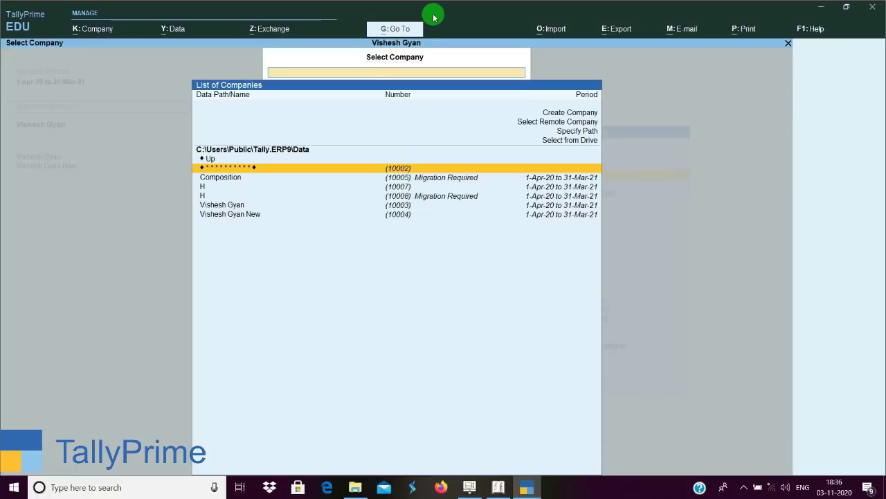
key(Up)
key(Up)
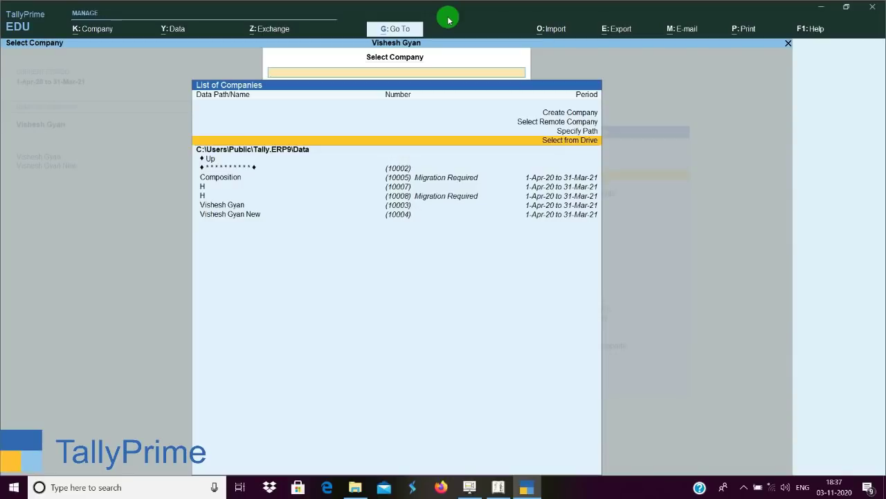
List the available drives and folders in TallyPrime's company list, then bring Tally.ERP 9 forward.
key(Return)
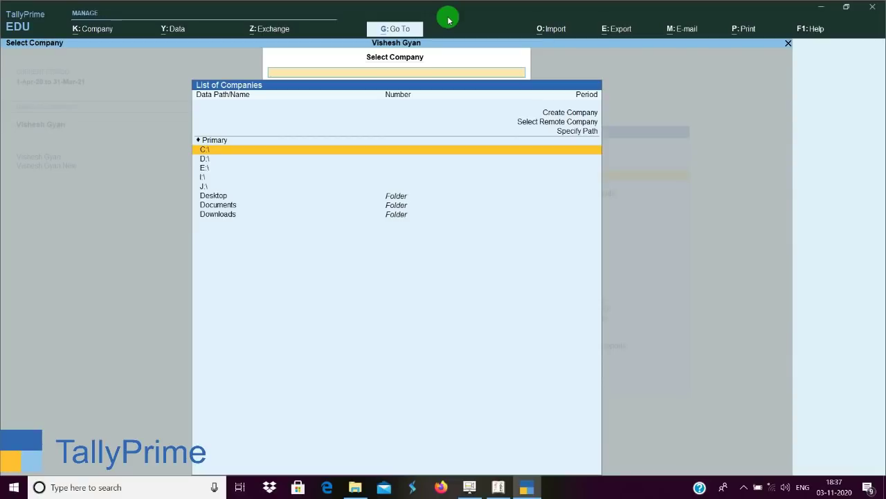
key(Down)
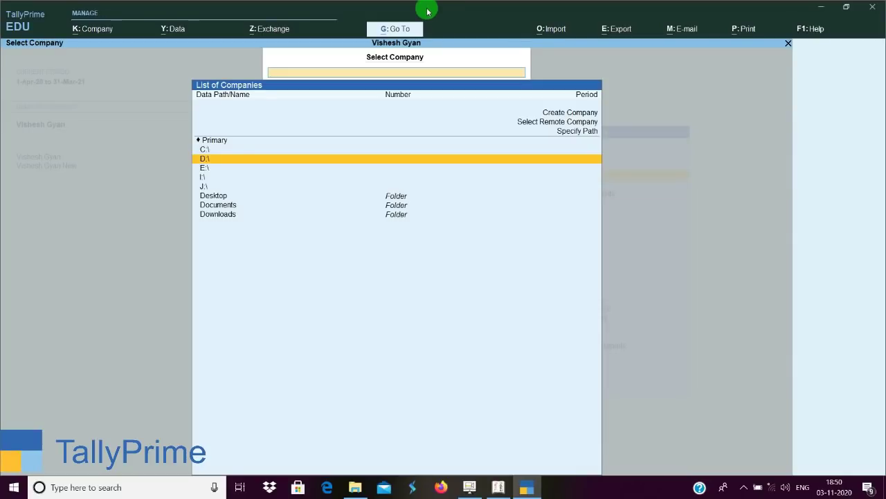
key(Up)
key(Up)
key(Up)
key(Up)
key(Up)
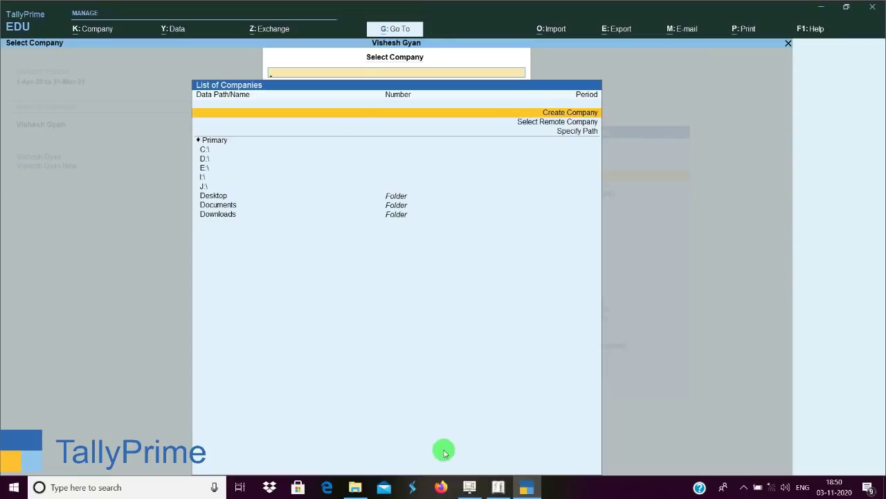
click(506, 492)
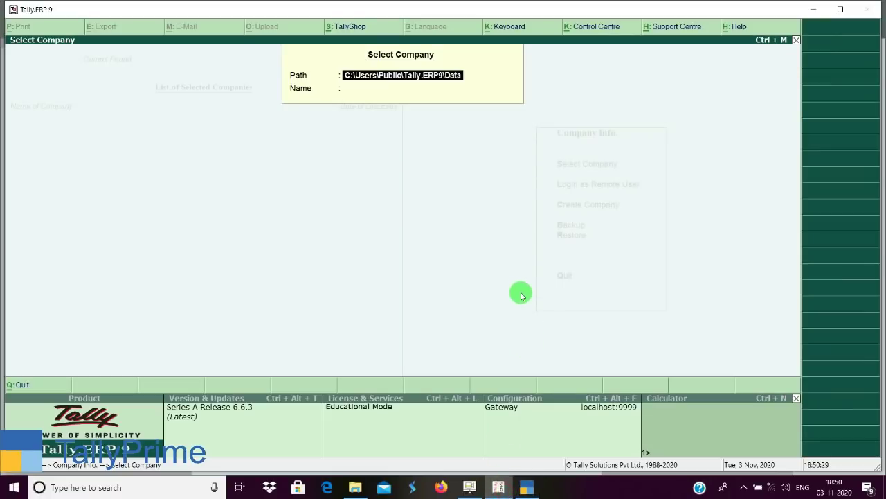
Close Tally.ERP 9's Select Company screen to reach Company Info, then return to TallyPrime.
key(Escape)
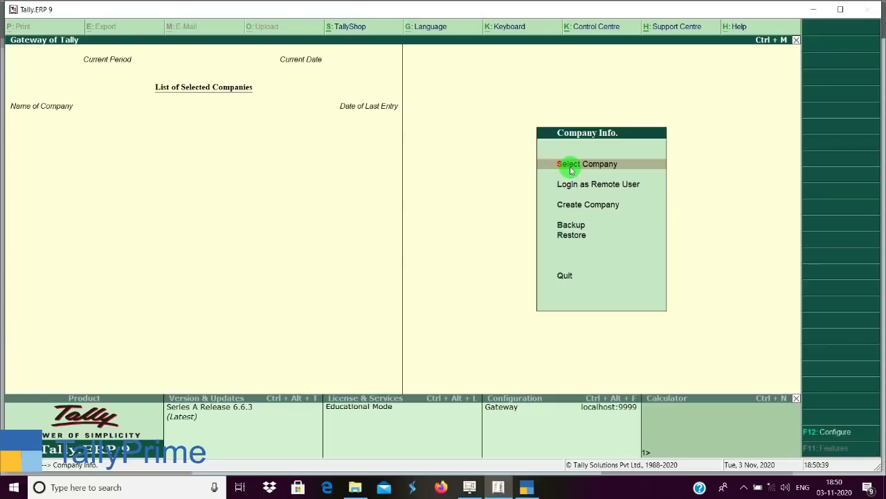
key(Down)
key(Down)
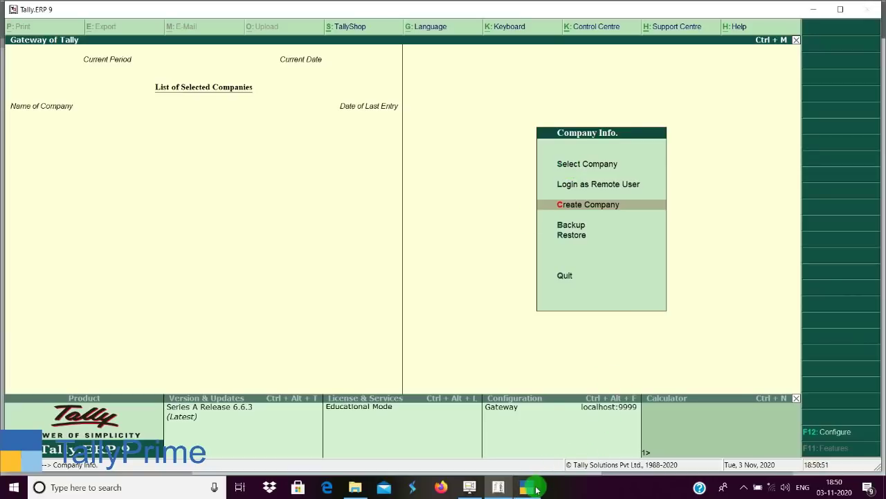
click(532, 488)
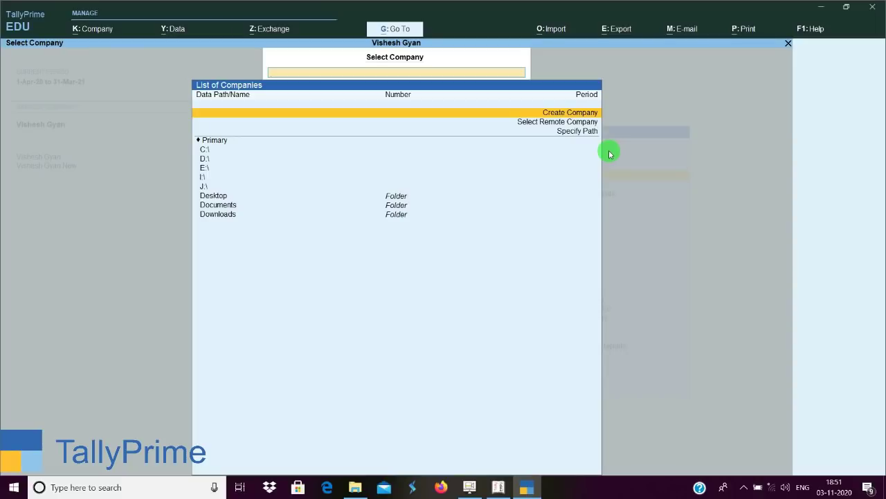
Start a new company with TallyVault, User Access Control and Additional Base Currency set to No, then switch to Tally.ERP 9.
key(Return)
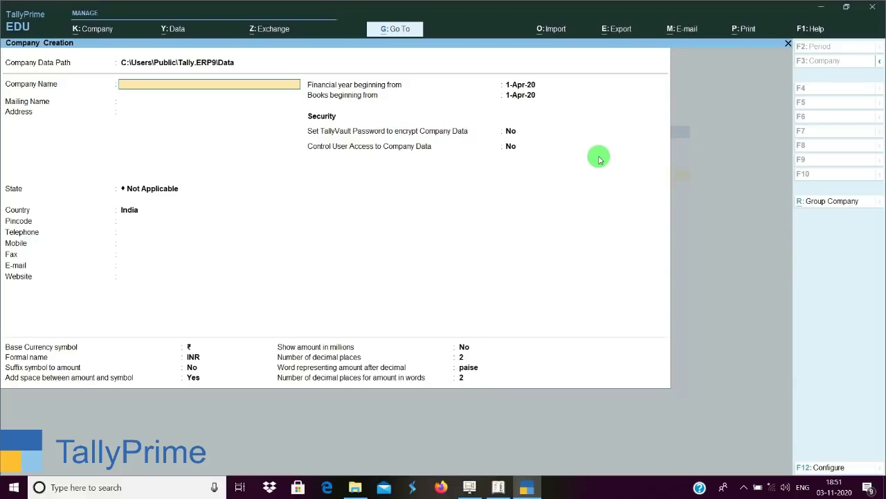
click(823, 467)
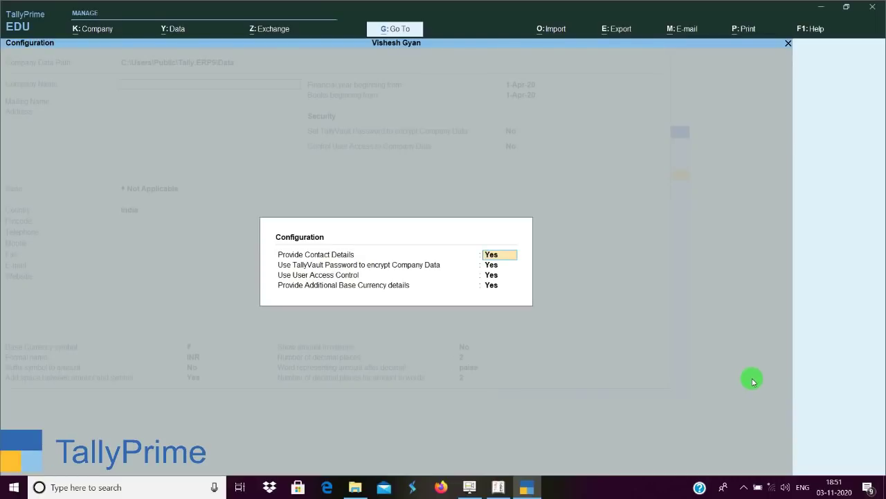
key(Return)
key(n)
key(Return)
key(n)
key(Return)
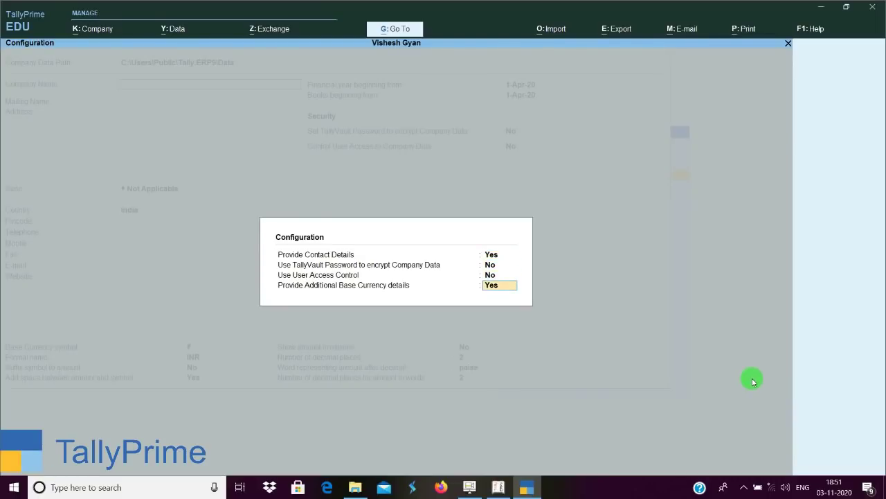
key(n)
key(Return)
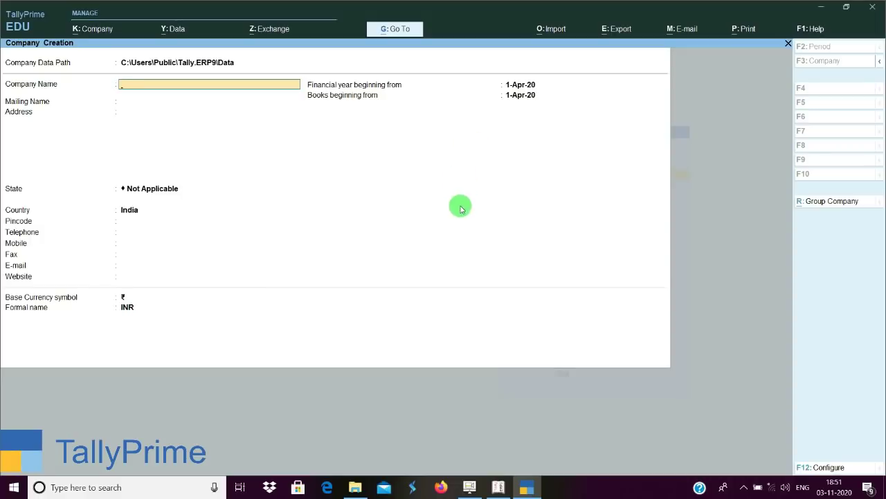
click(499, 487)
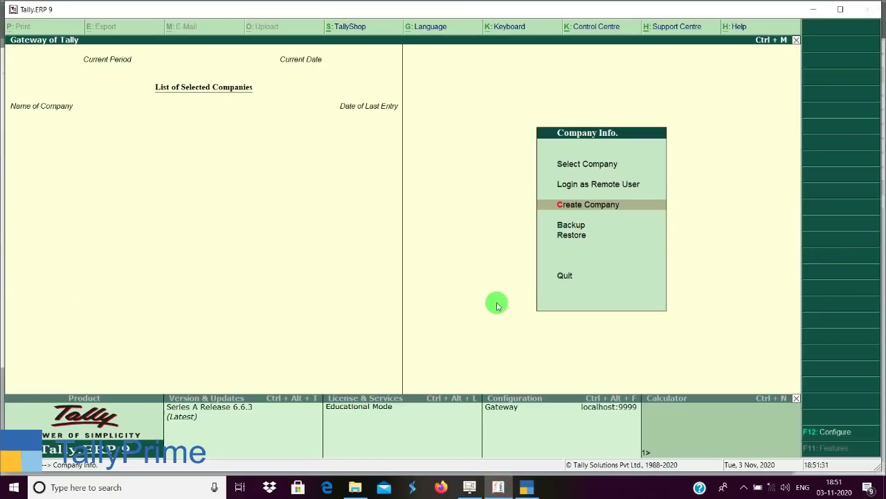
Open Tally.ERP 9's Create Company form, then return to TallyPrime's Company Creation form.
key(Return)
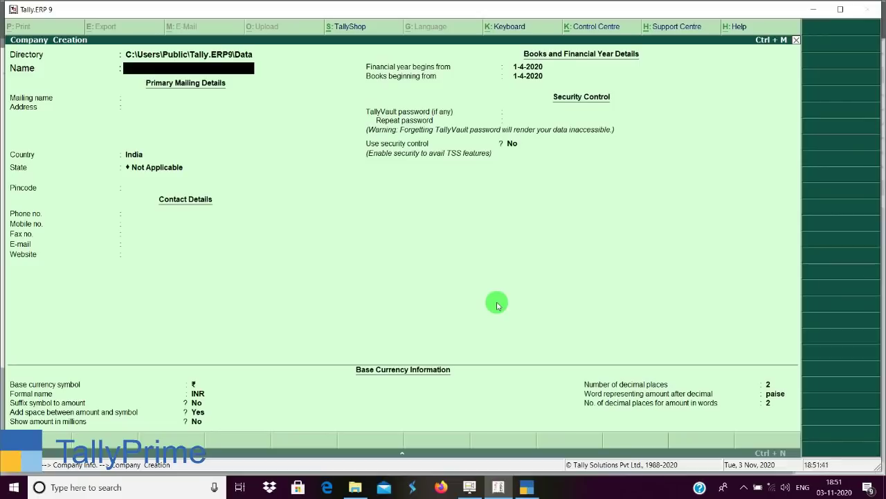
click(534, 491)
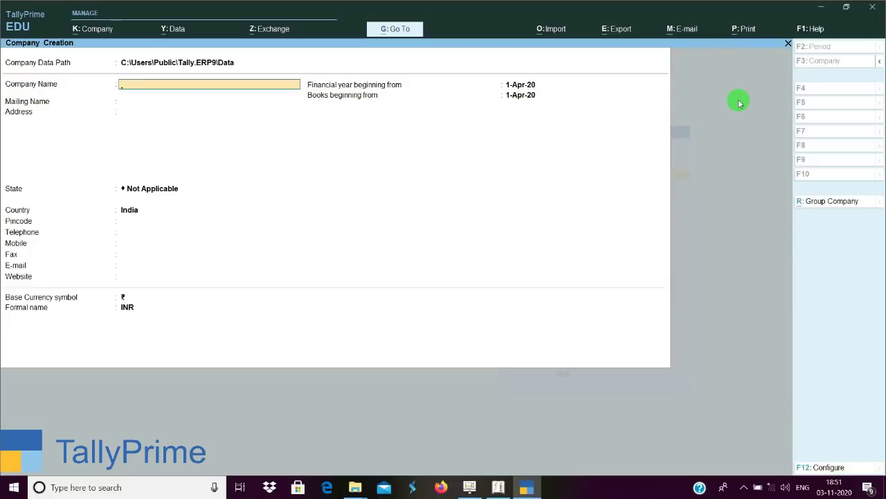
Enter 'Tally Prime' as company and mailing name, then return to the Company Data Path folder list.
text(Tally Prime)
key(Return)
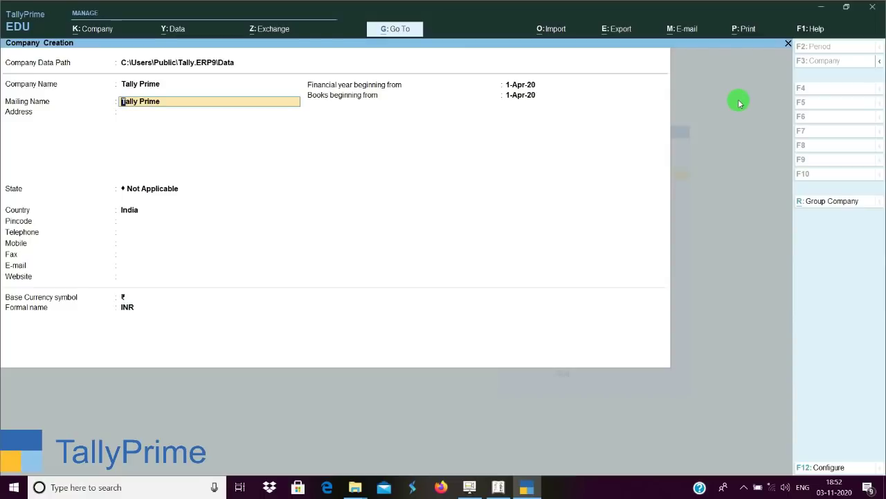
key(BackSpace)
key(BackSpace)
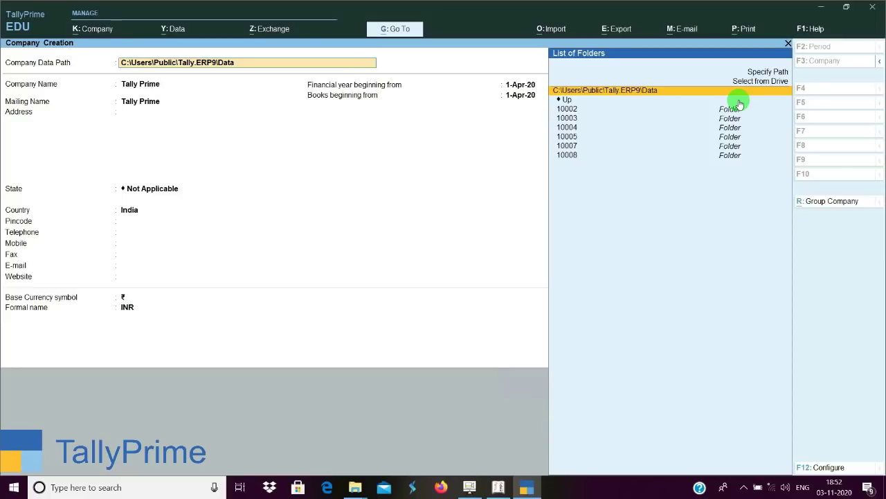
Accept the data path, leave the address blank, choose Bihar as State and keep India as Country.
key(Return)
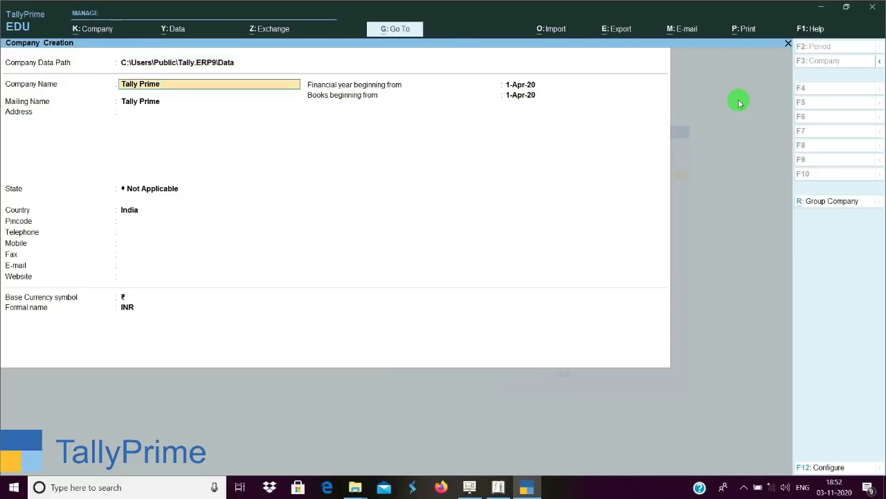
key(Return)
key(Return)
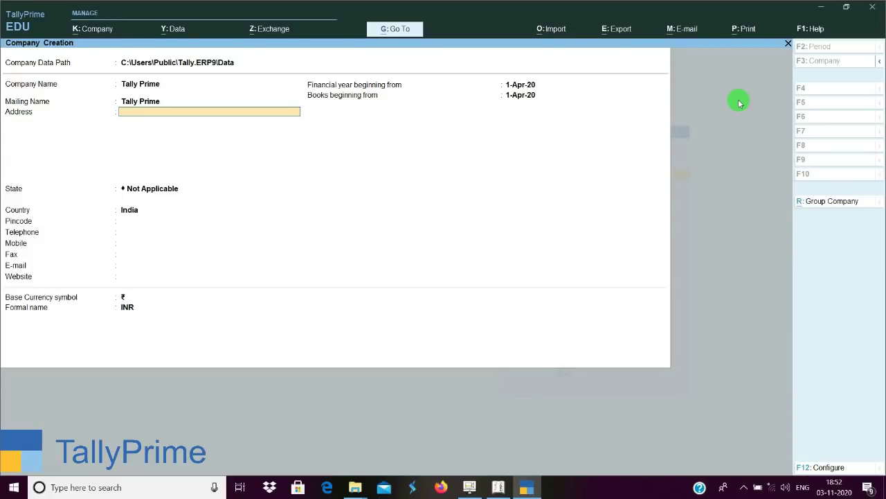
key(Return)
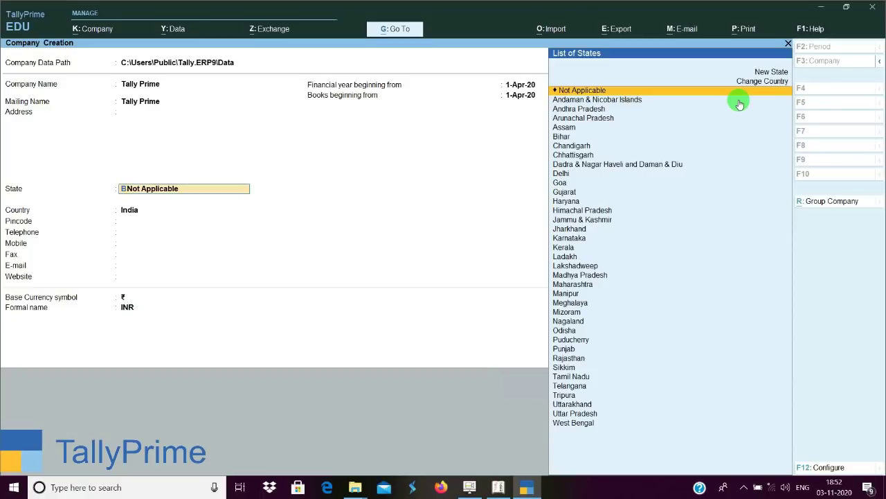
text(B)
key(Return)
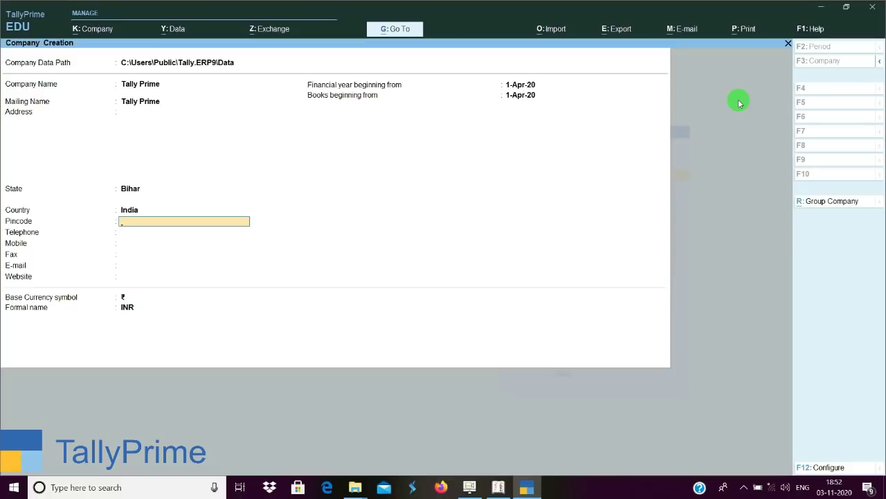
key(BackSpace)
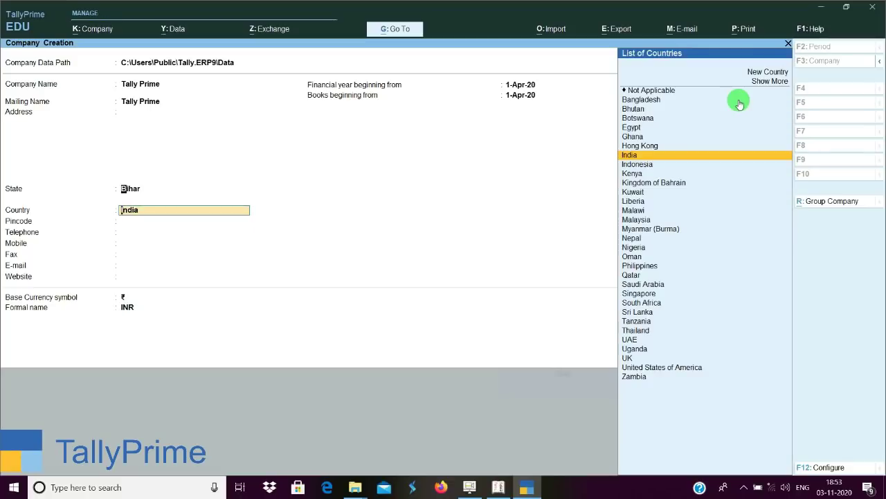
key(BackSpace)
key(Return)
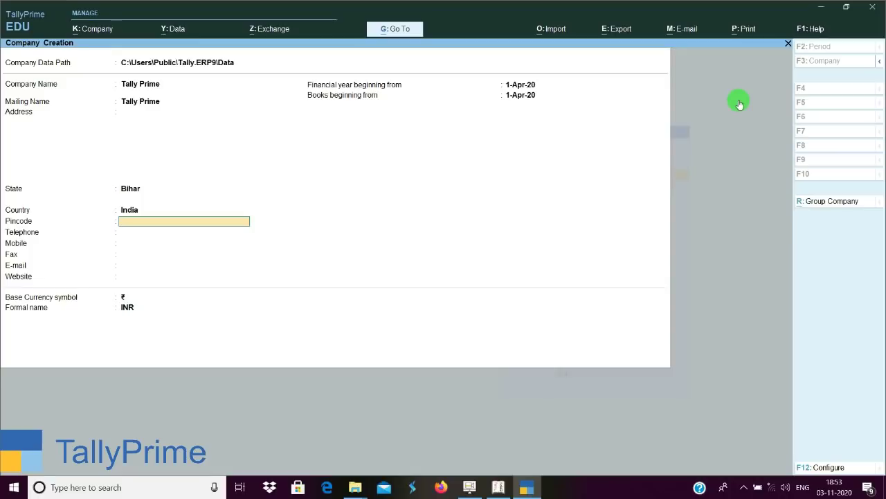
key(BackSpace)
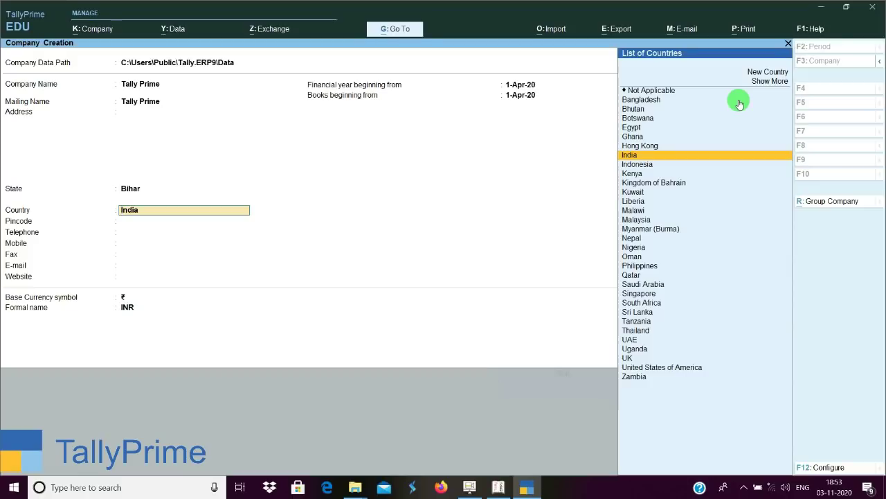
key(Return)
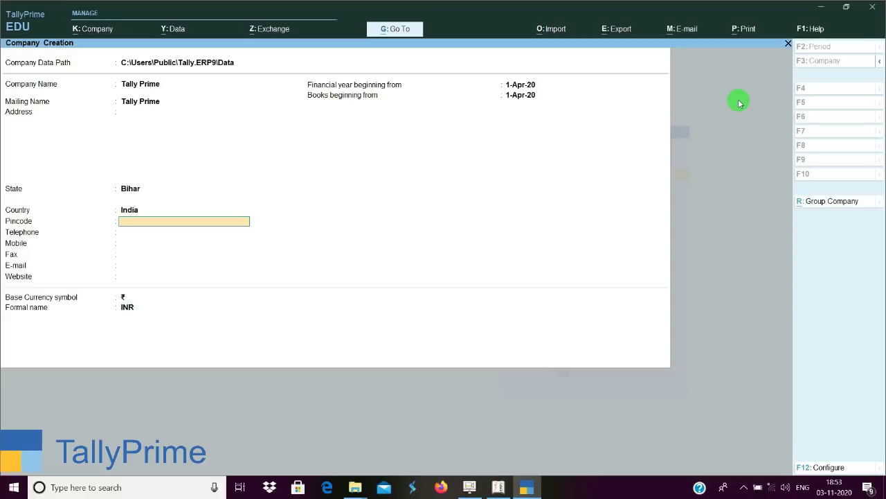
key(Return)
key(Return)
key(Return)
key(Return)
key(Return)
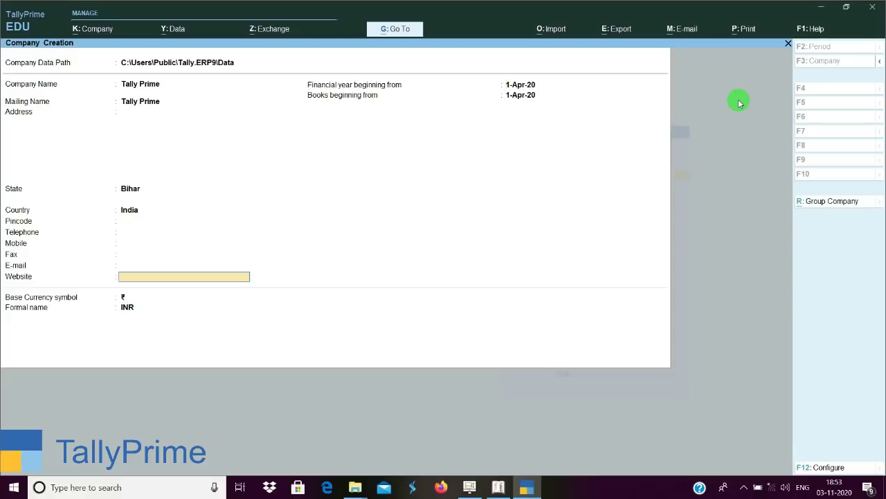
key(Return)
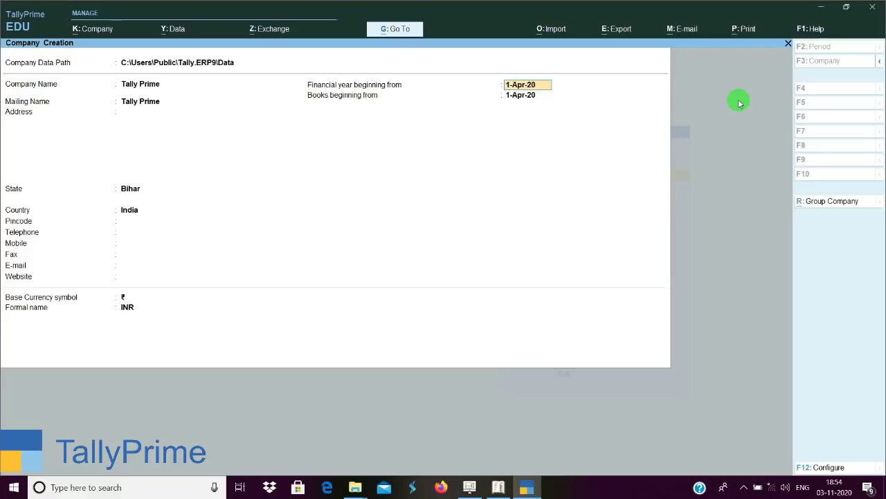
Accept 1-Apr-20 for financial year and books beginning, and ₹ as the base currency symbol.
key(Return)
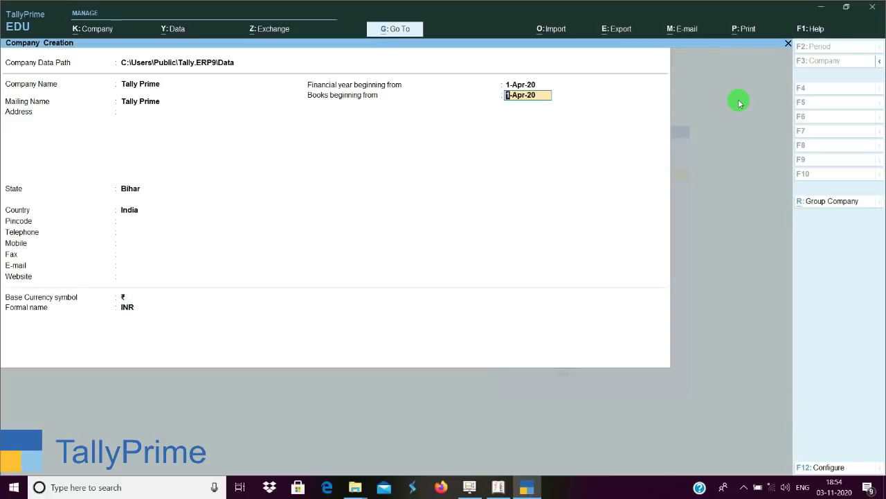
key(Return)
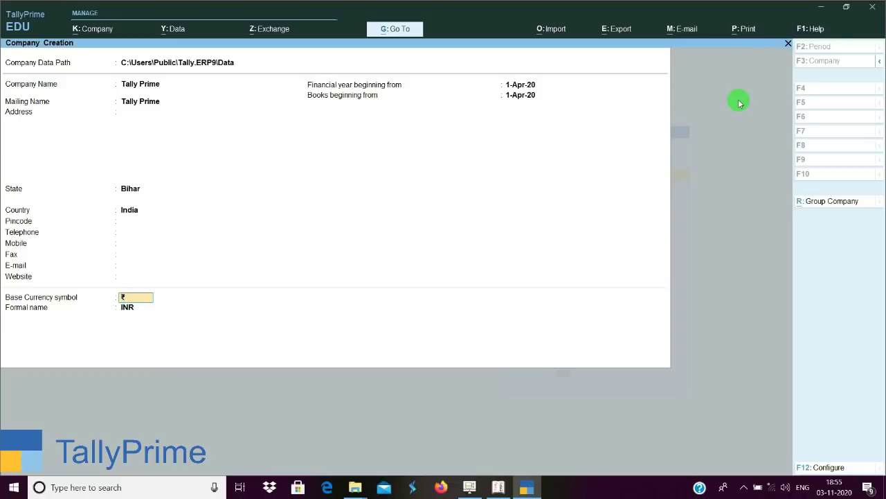
key(Return)
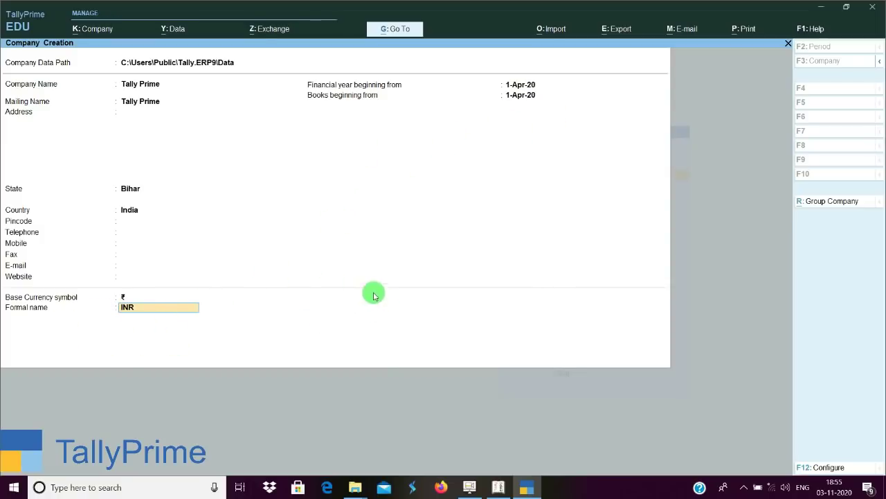
click(501, 488)
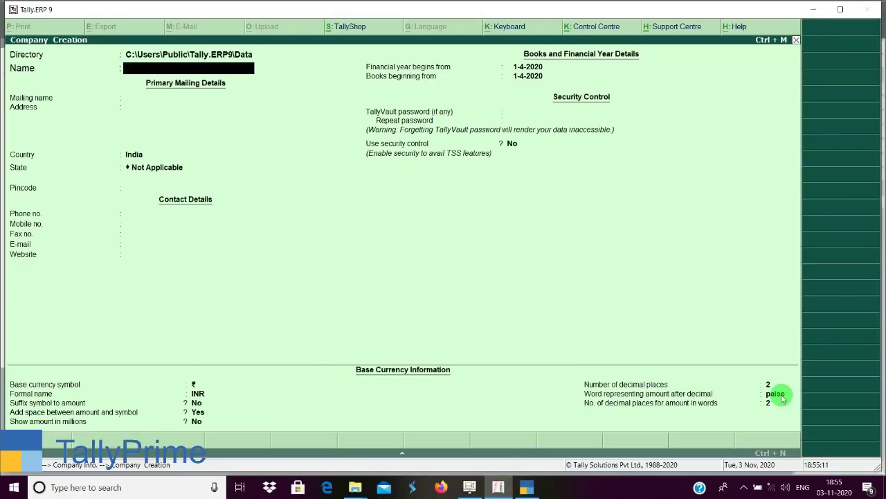
click(526, 489)
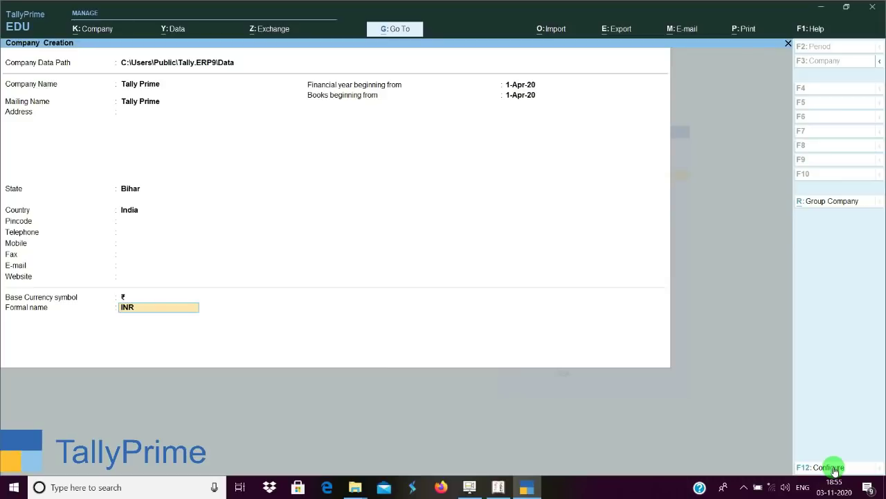
Set TallyVault Password and User Access Control to Yes via F12 Configure, then switch to Tally.ERP 9.
click(835, 468)
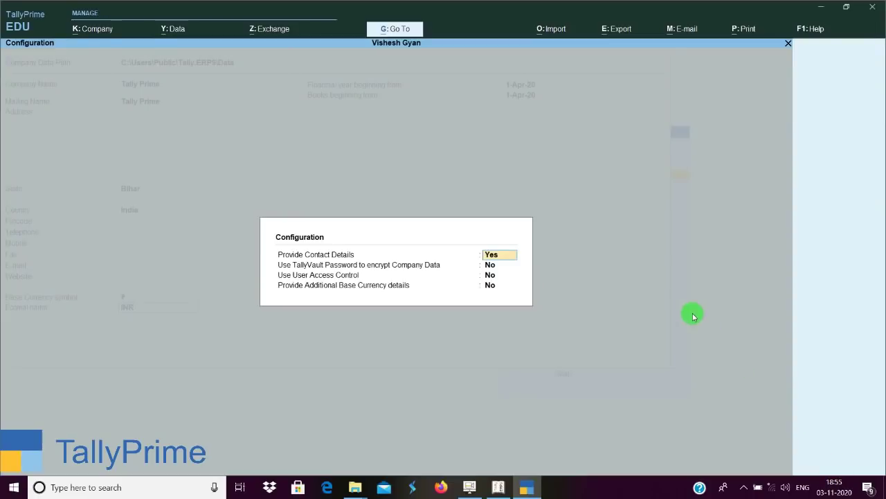
key(Return)
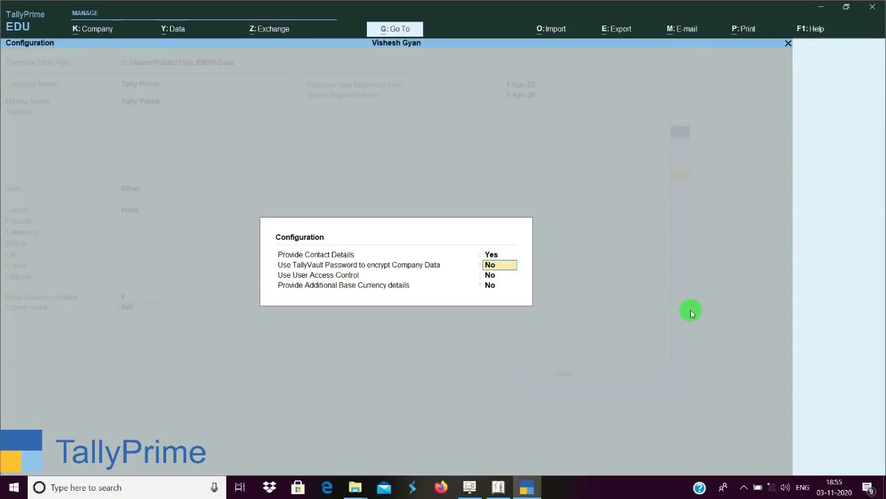
text(y)
key(Return)
text(y)
key(Return)
key(Return)
key(Return)
key(Return)
key(Return)
key(Return)
key(Return)
key(Return)
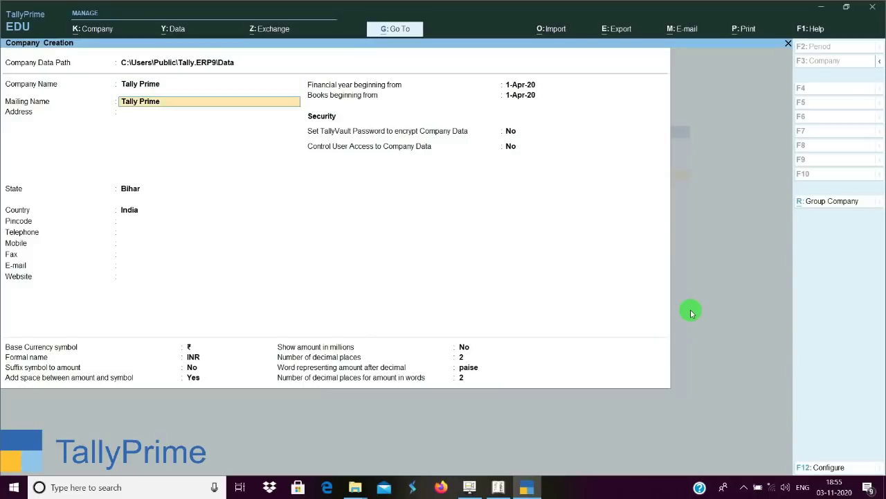
key(Return)
key(Return)
key(Return)
key(Return)
key(Return)
key(Return)
key(Return)
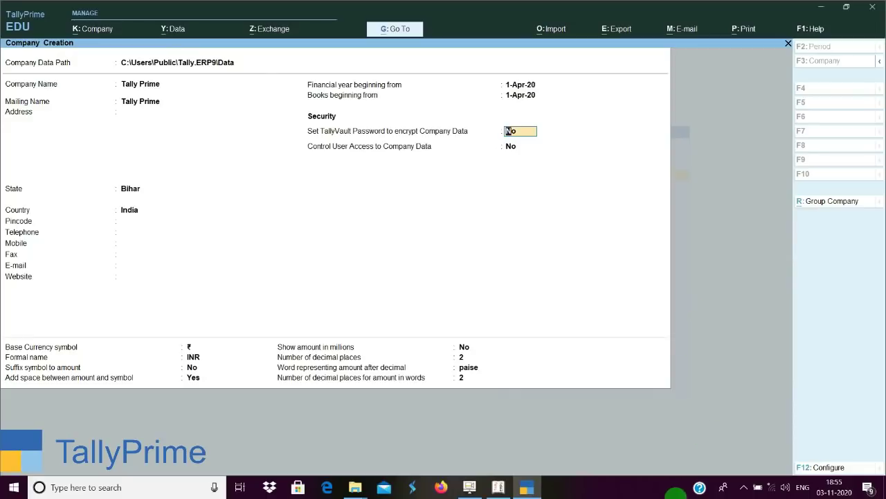
click(498, 487)
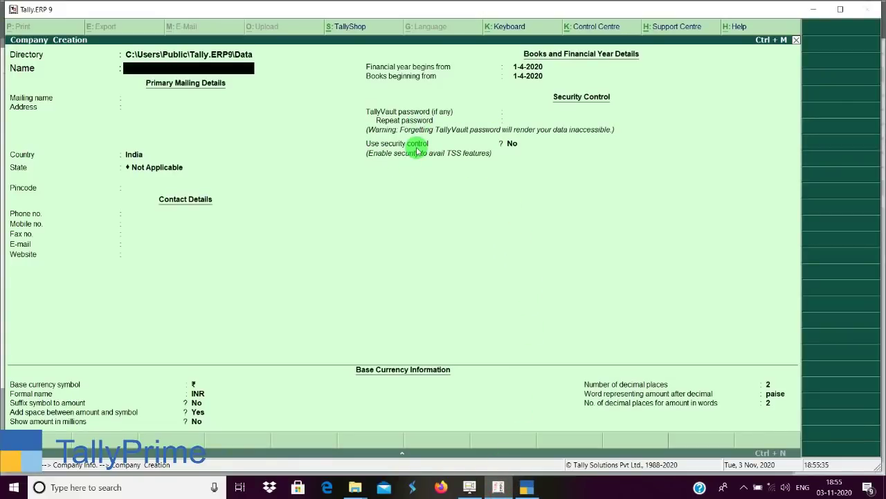
click(528, 487)
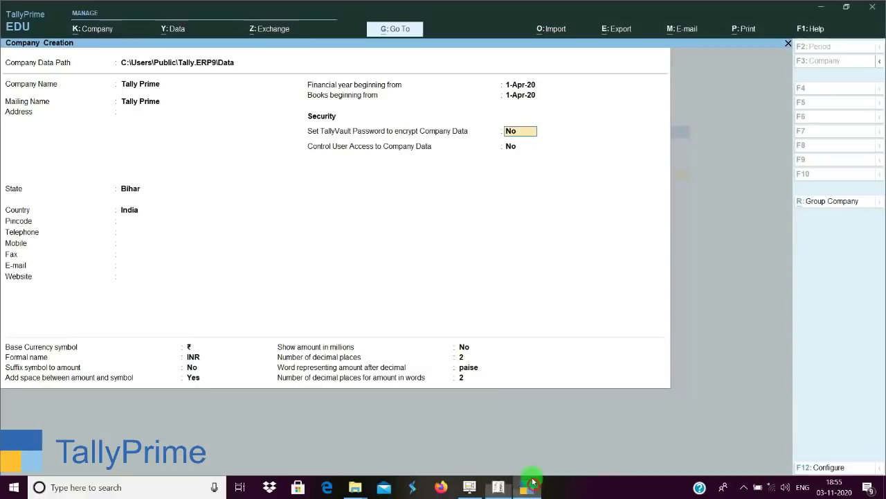
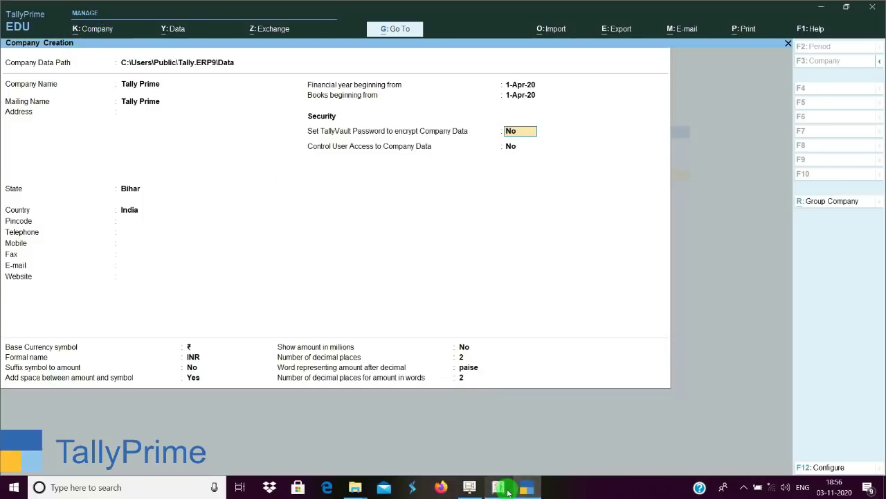
Abandon company creation in Tally.ERP 9 and return to TallyPrime's company creation form.
click(505, 488)
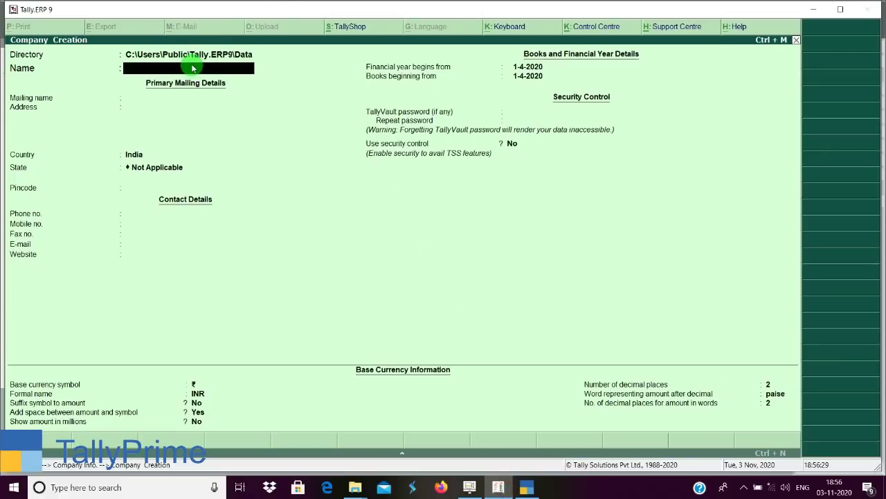
key(Escape)
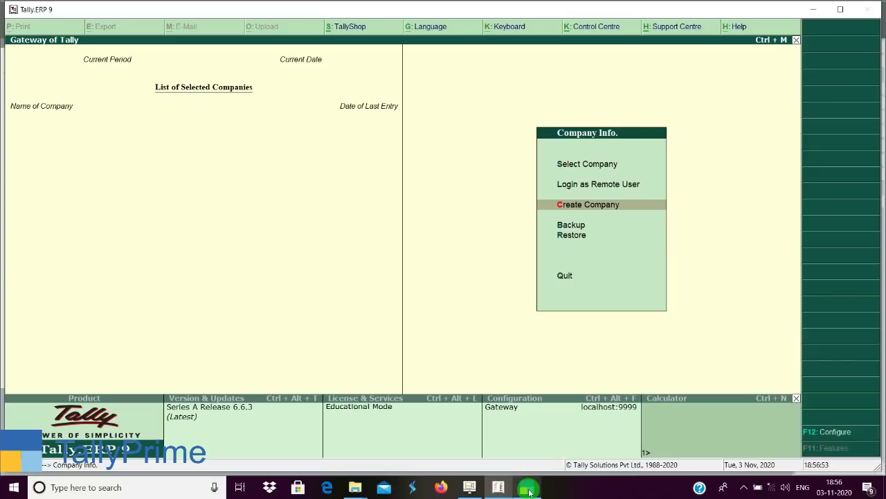
click(529, 489)
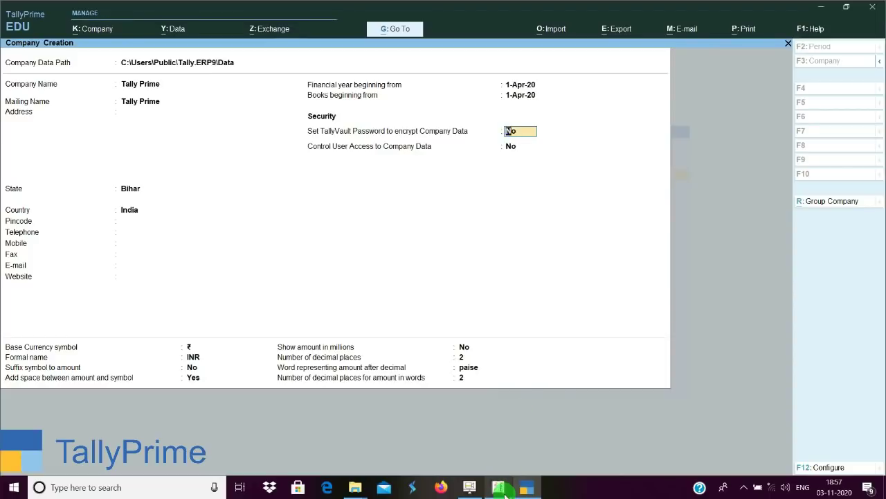
click(499, 488)
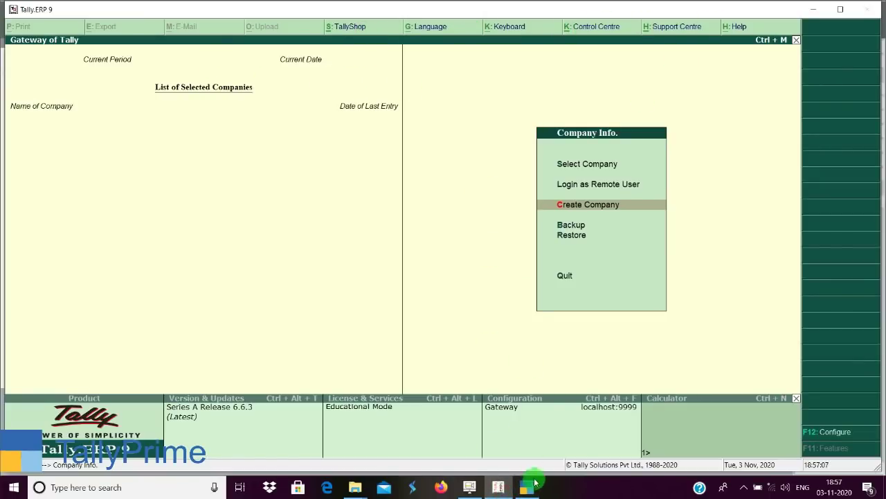
click(535, 484)
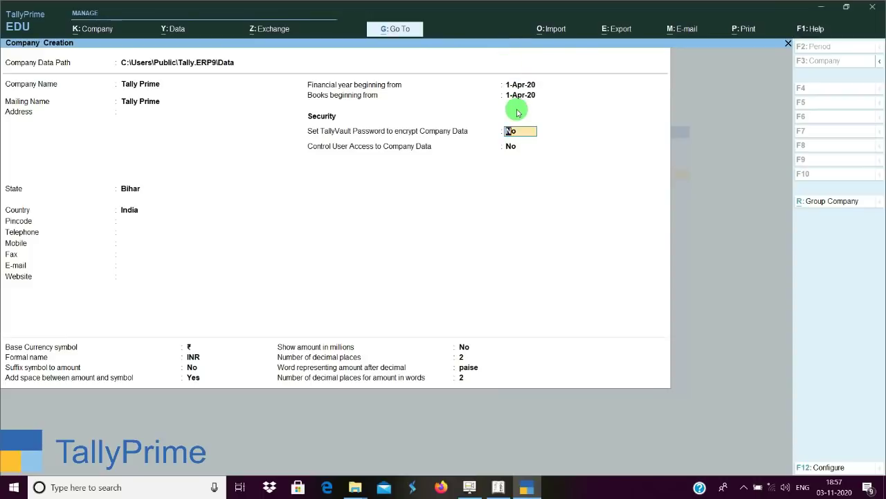
Accept the form to create the Tally Prime company in TallyPrime.
key(Return)
key(Return)
key(Return)
key(Return)
key(Return)
key(Return)
key(Return)
key(Return)
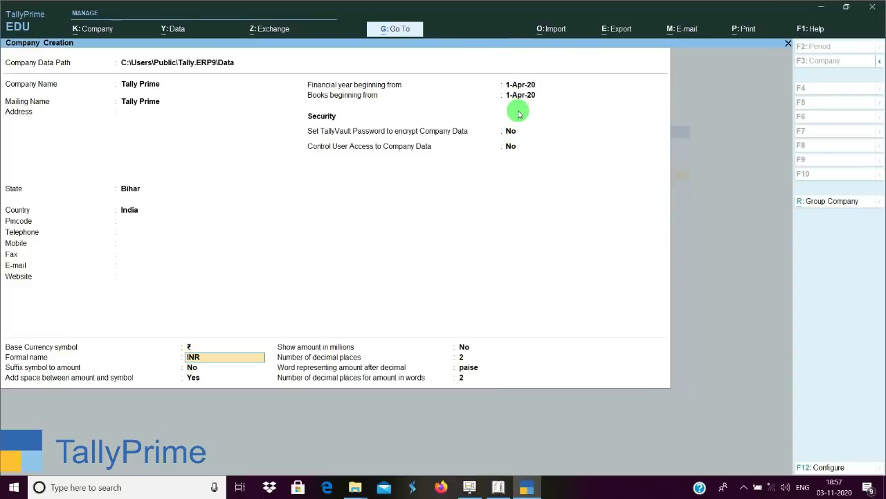
key(Return)
key(Return)
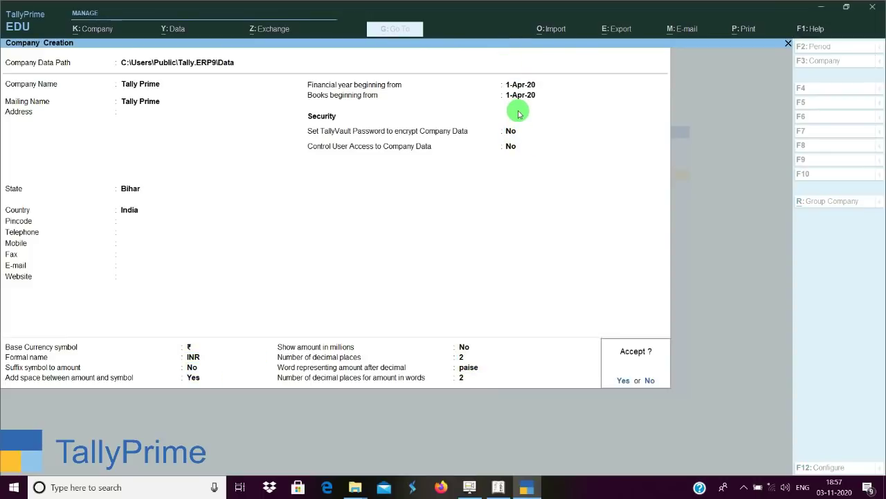
key(Return)
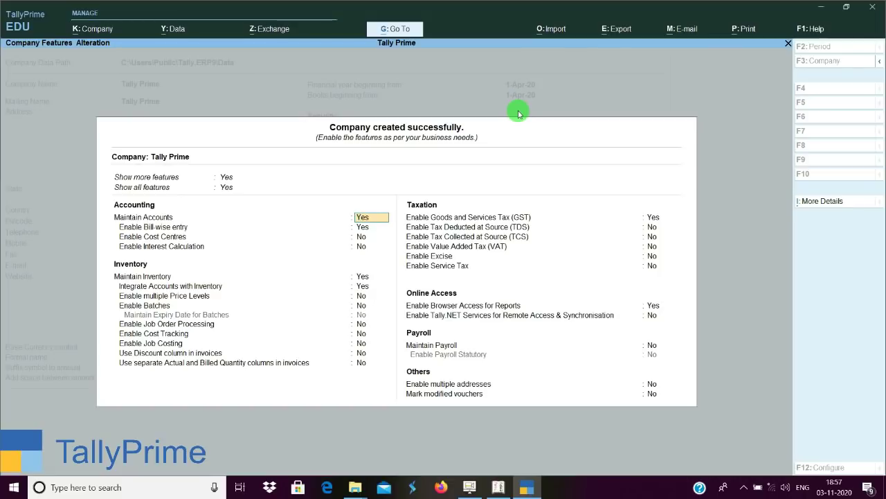
Set Show all features and Show more features to No, then switch to Tally.ERP 9.
key(Up)
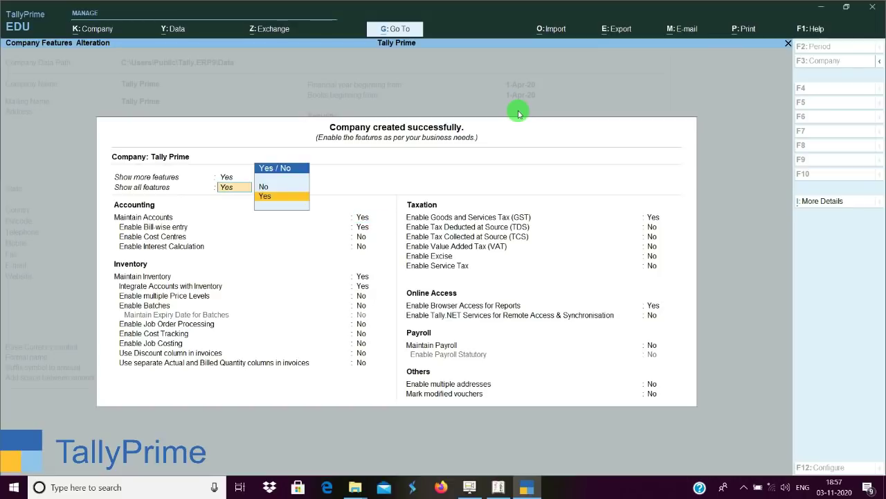
text(n)
key(Return)
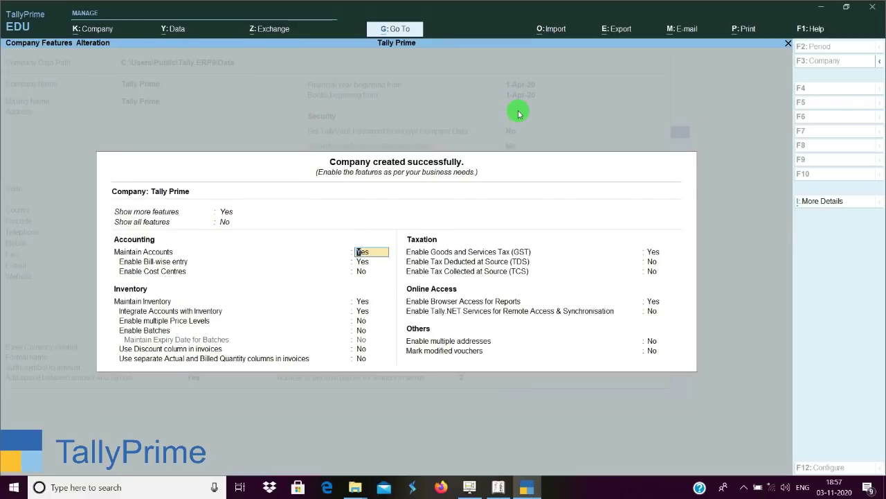
key(Up)
key(Up)
text(n)
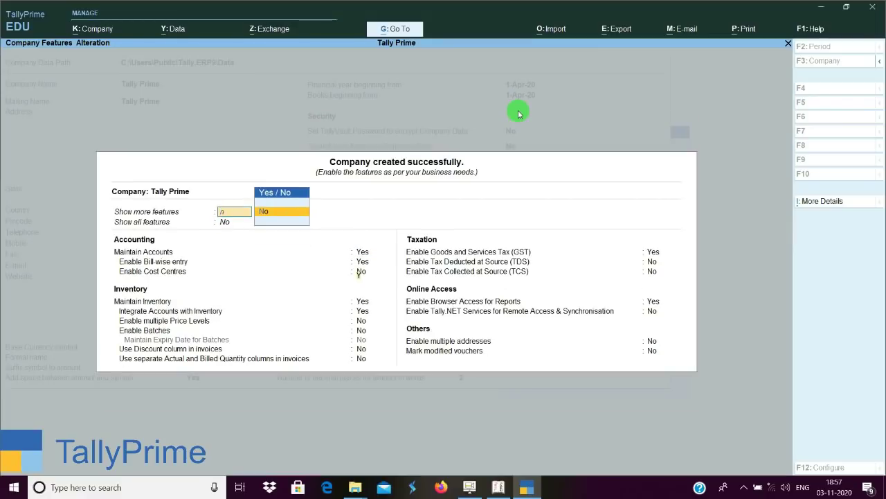
key(Return)
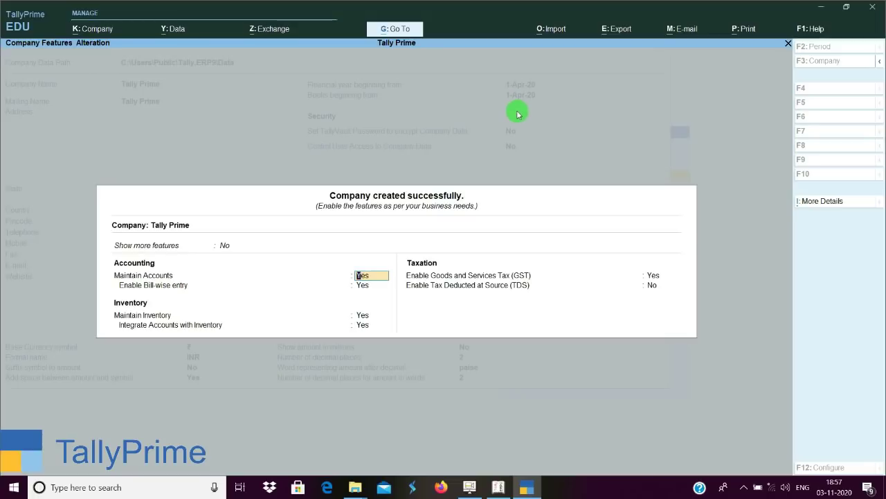
click(510, 487)
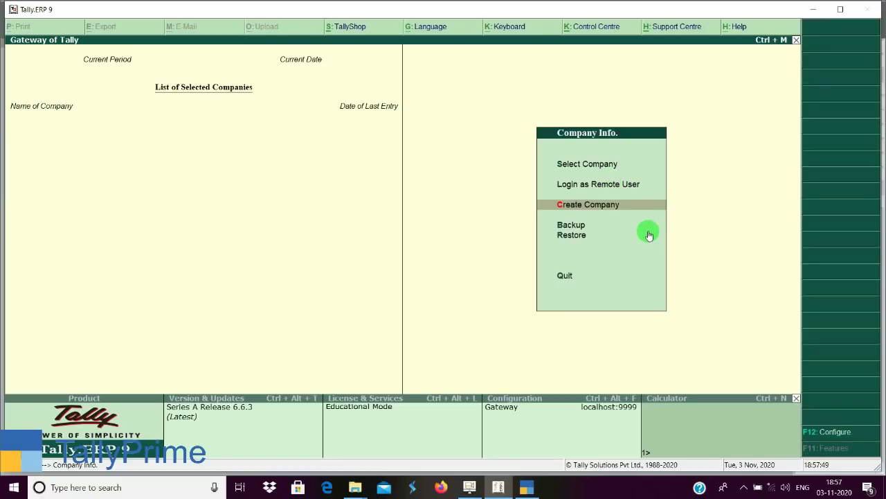
Create the company 'Tally Prime' with state Bihar in Tally.ERP 9 and accept it.
key(Return)
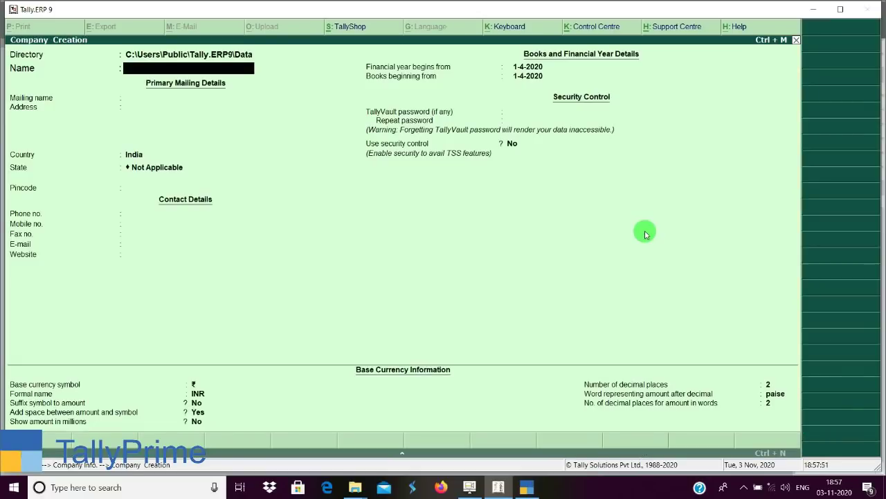
text(Tally Prime)
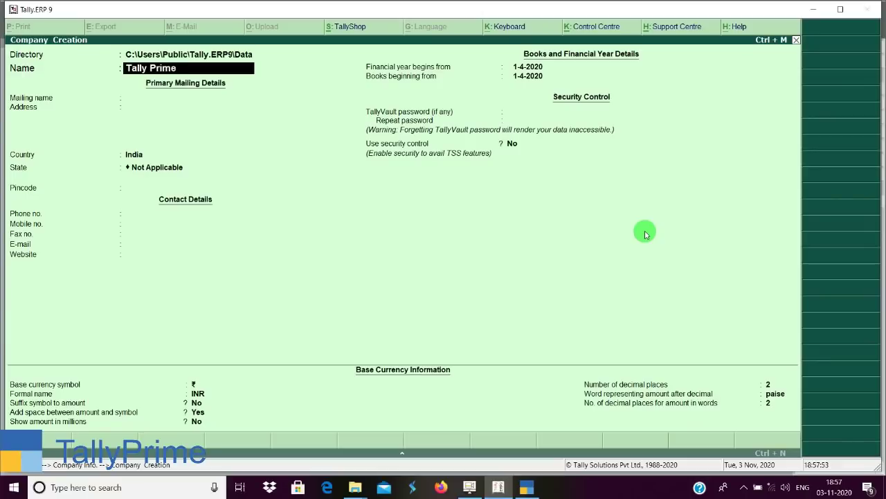
key(Return)
key(Return)
key(Return)
key(Return)
text(b)
key(Return)
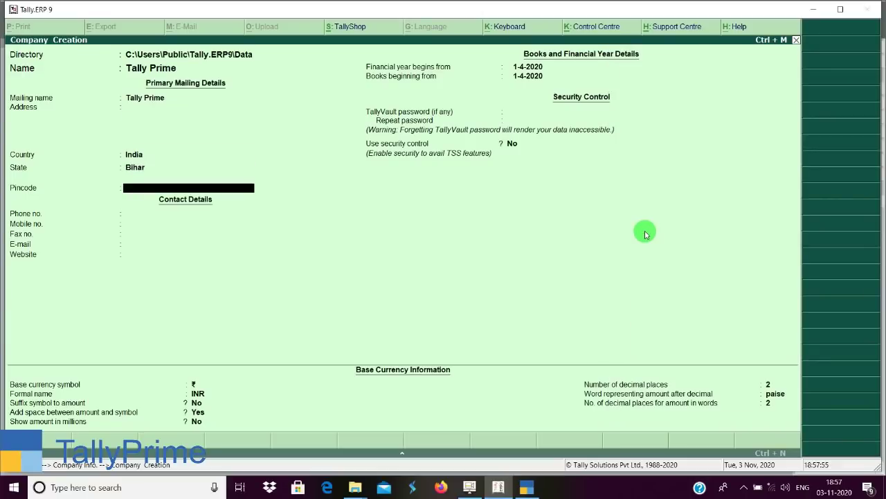
key(ctrl+a)
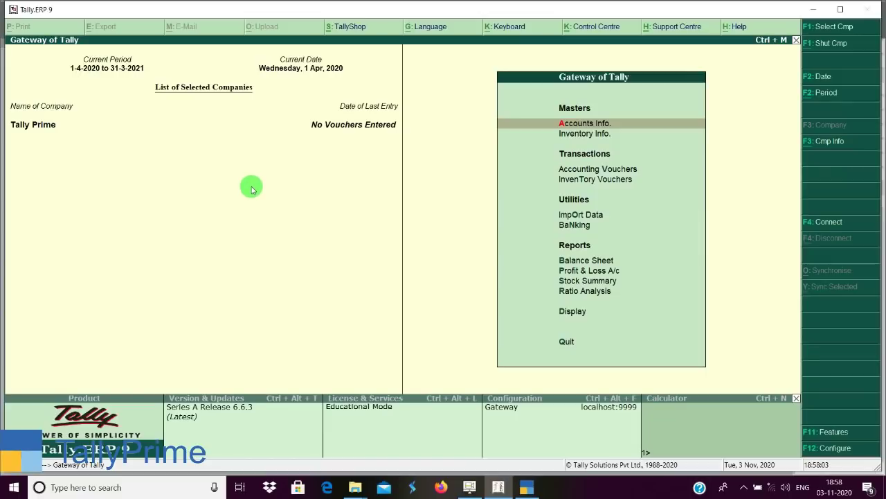
View Tally.ERP 9's Inventory, Accounts and Statutory features, then return to TallyPrime.
click(835, 433)
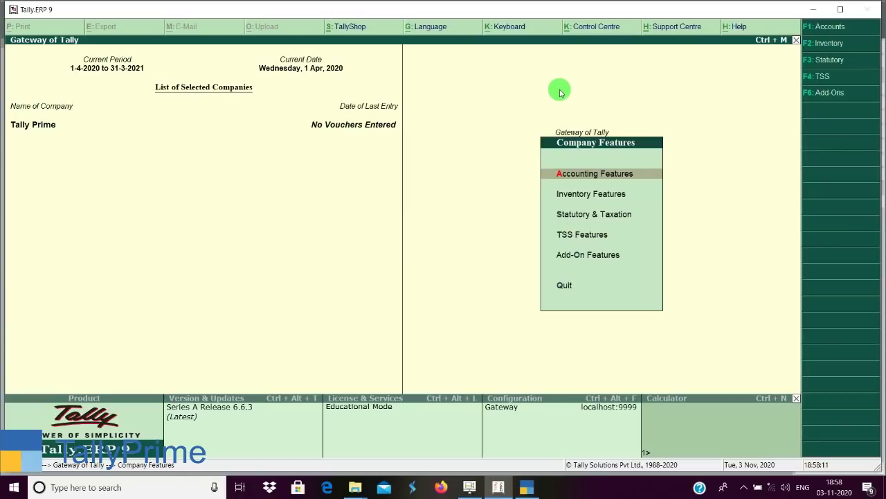
click(835, 43)
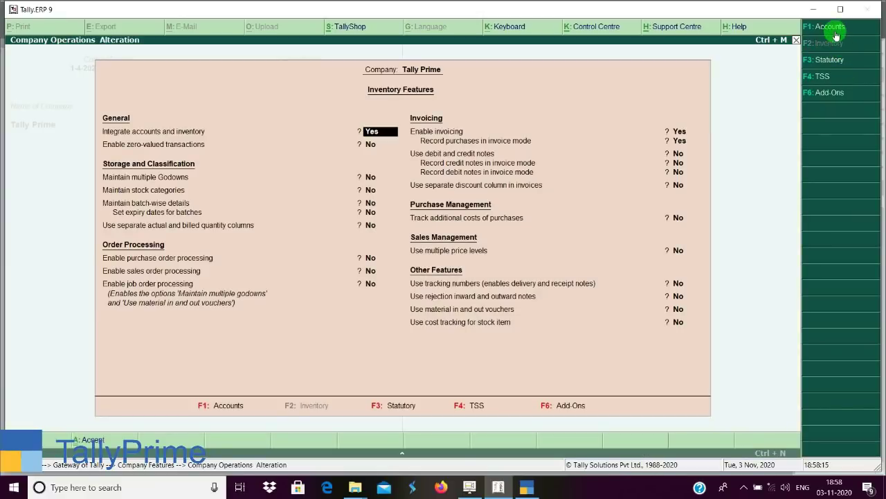
click(836, 28)
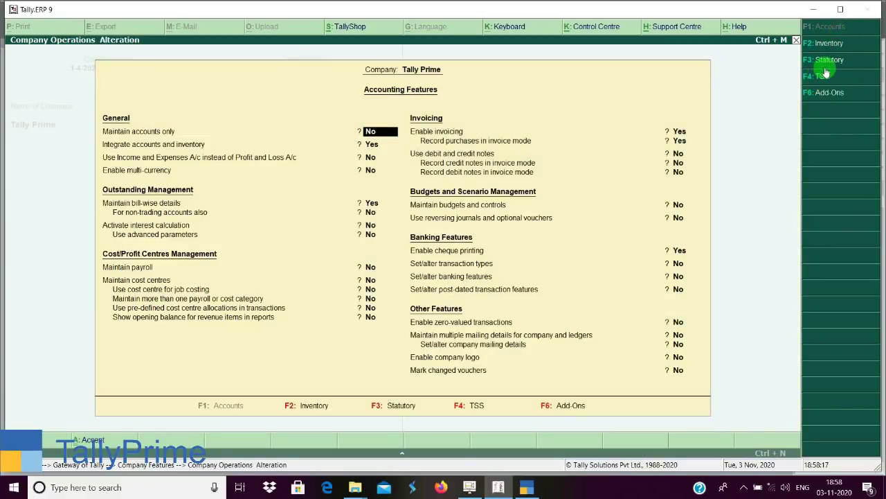
click(829, 62)
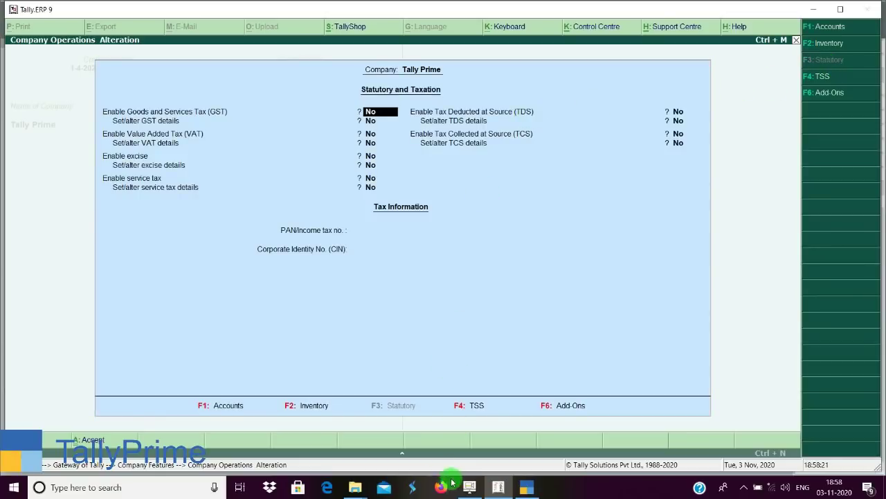
click(526, 487)
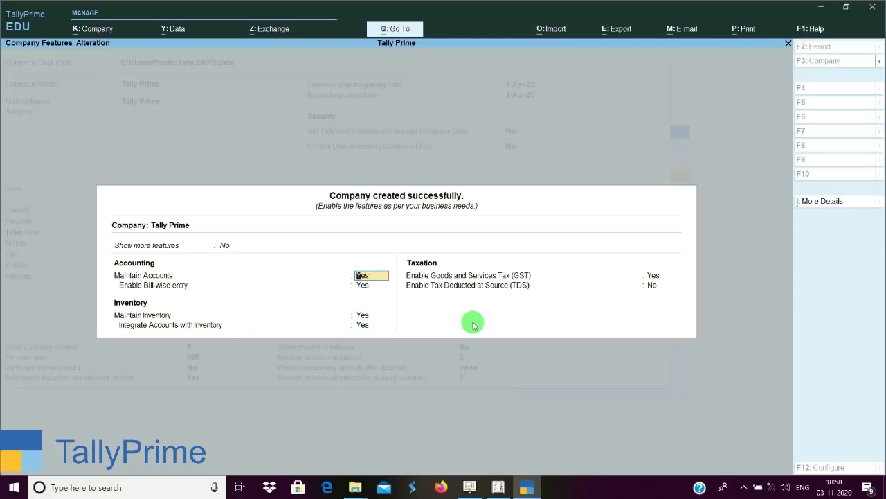
Change Show more features and Show all features to Yes in TallyPrime's Company Features.
key(Up)
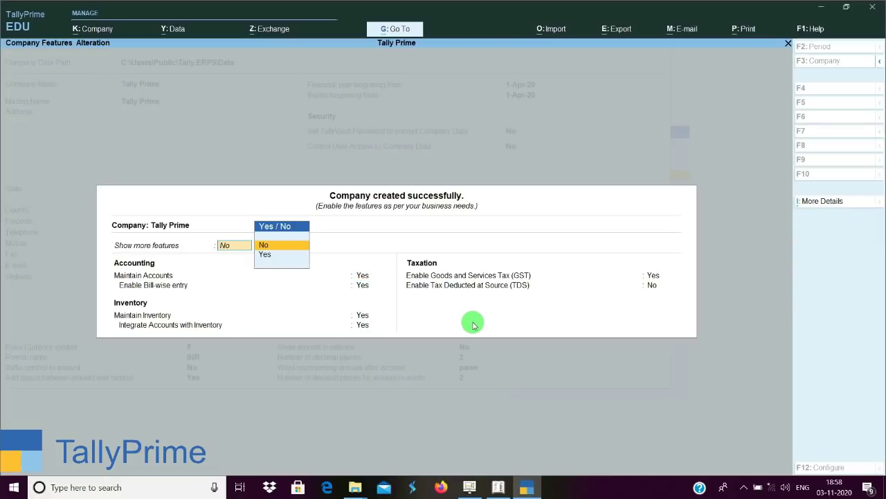
text(y)
key(Return)
key(Up)
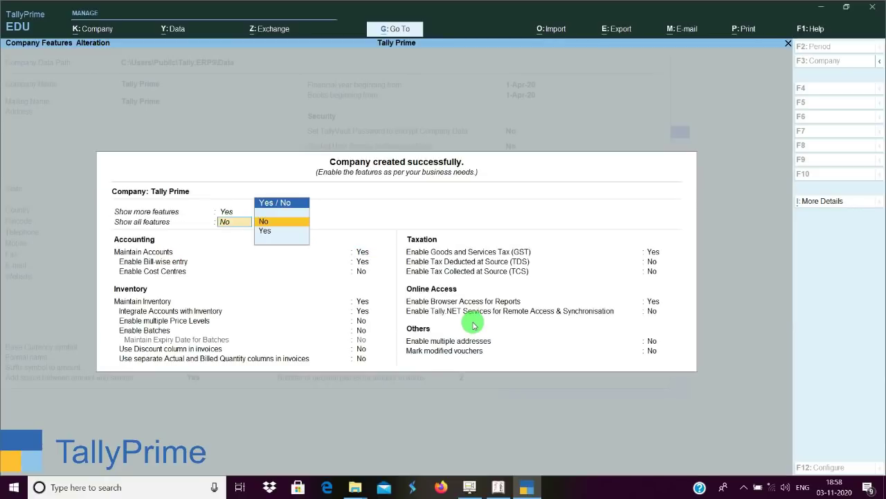
text(y)
key(Return)
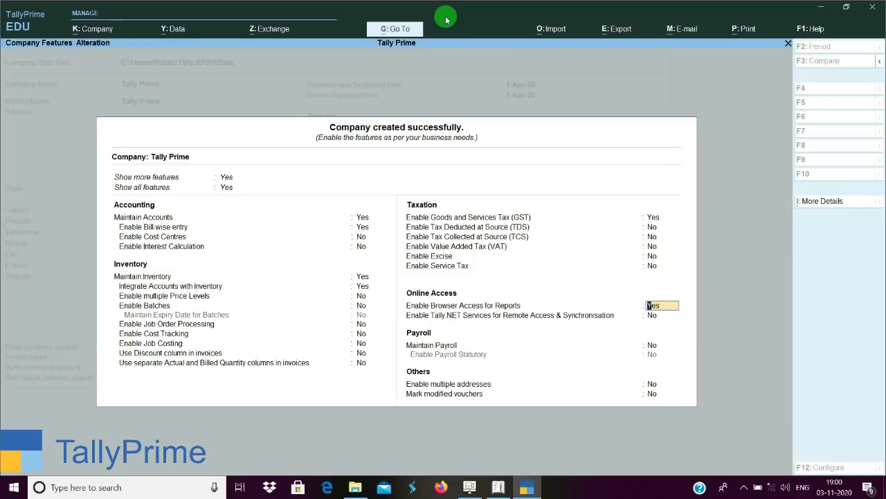
Open TallyPrime's GST Details (Bihar, Regular), then switch to Tally.ERP 9.
key(Up)
key(Up)
key(Up)
key(Up)
key(Up)
key(Up)
key(Return)
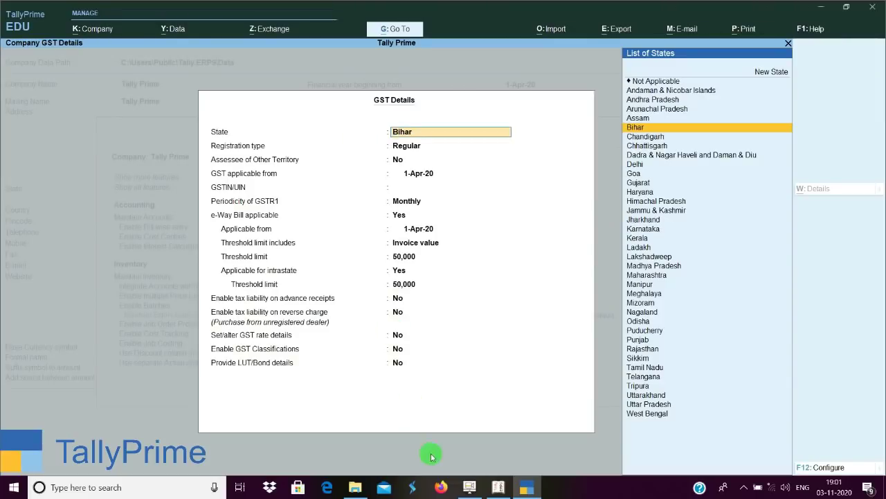
click(498, 487)
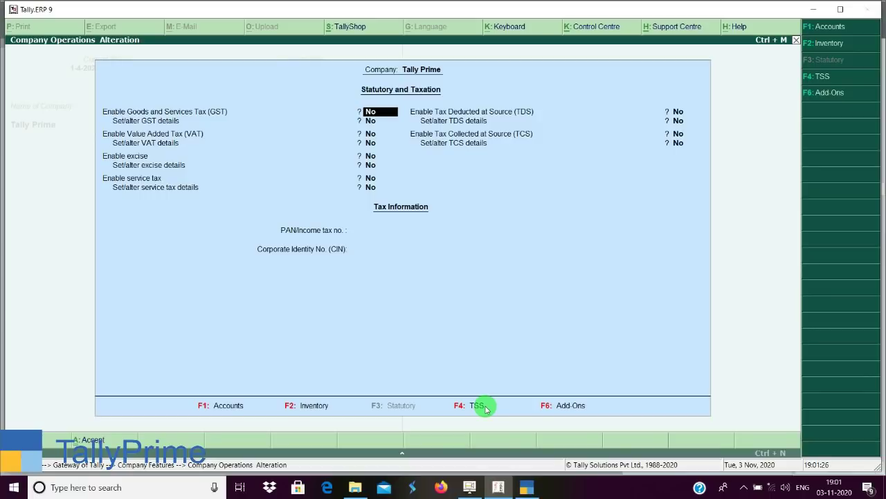
Set Enable GST and Set/alter GST details to Yes in Tally.ERP 9, then return to TallyPrime.
key(y)
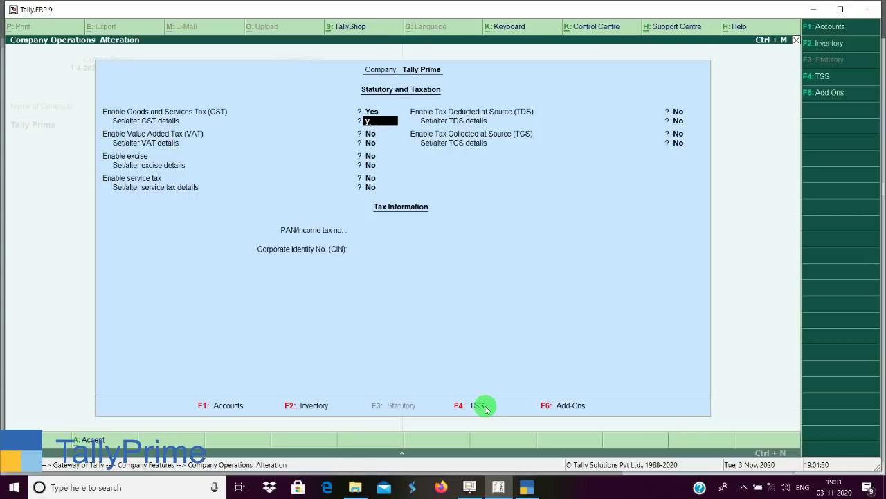
key(y)
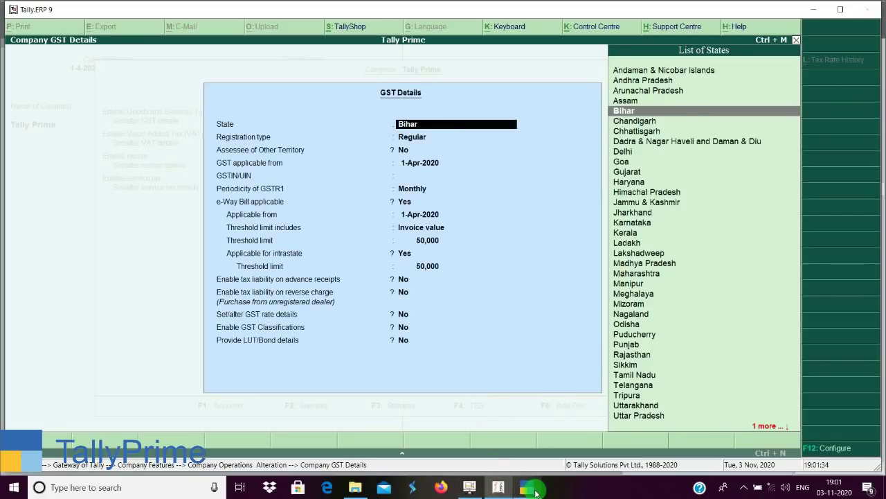
click(526, 487)
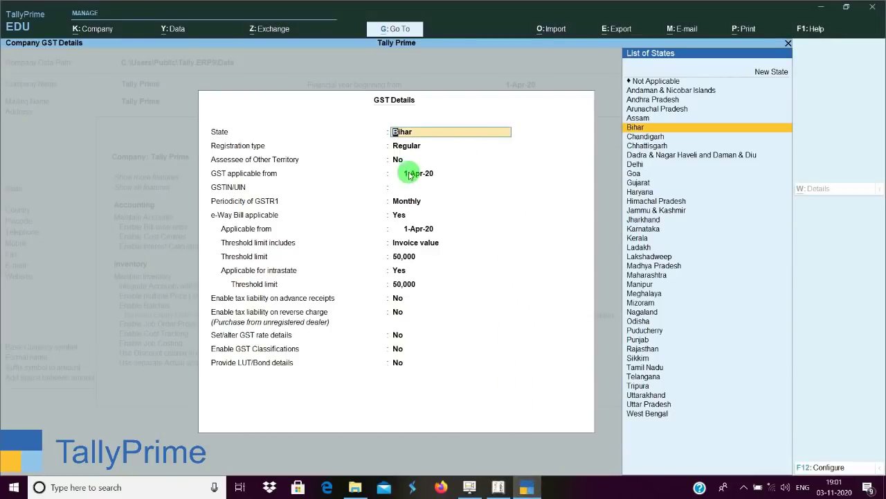
Check the GST Details configuration options, then exit GST Details without changes.
click(841, 468)
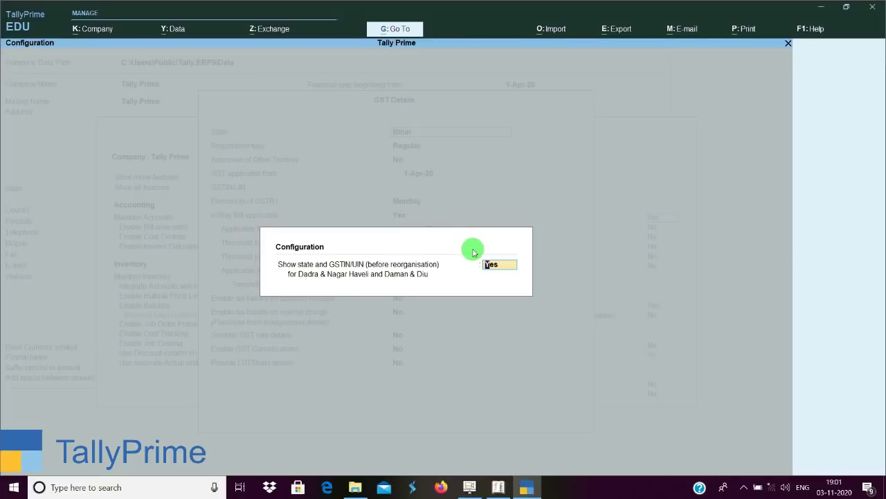
key(Return)
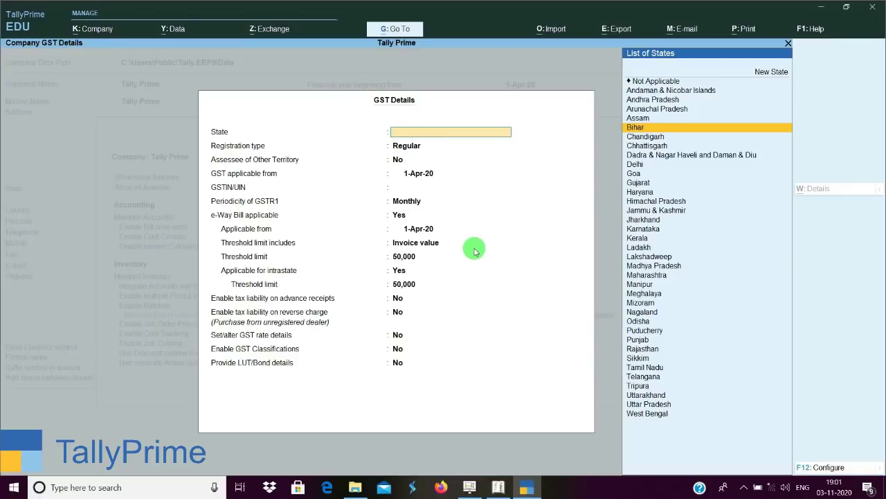
key(Escape)
key(y)
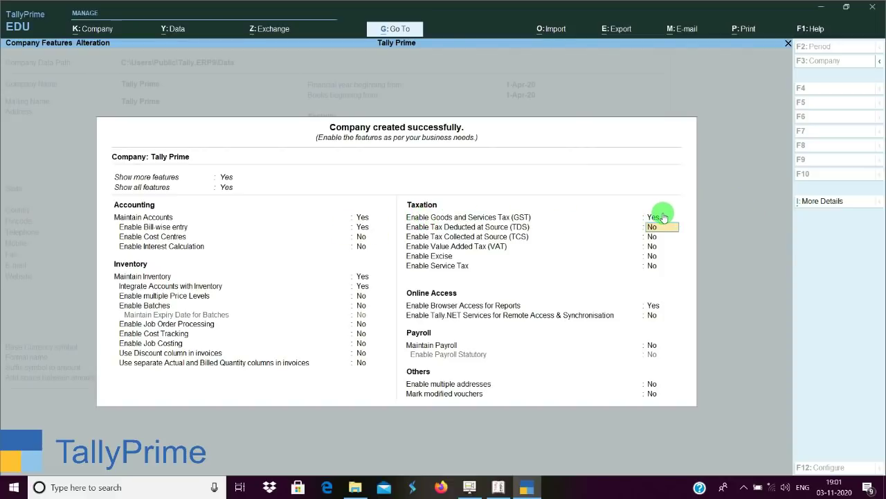
Reopen GST Details through More Details, exit it, and move to PAN/CIN Details.
click(831, 203)
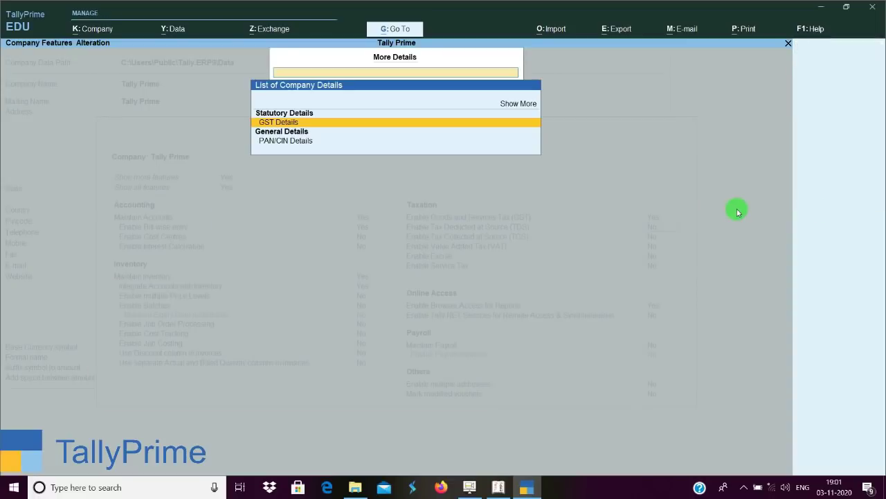
click(439, 123)
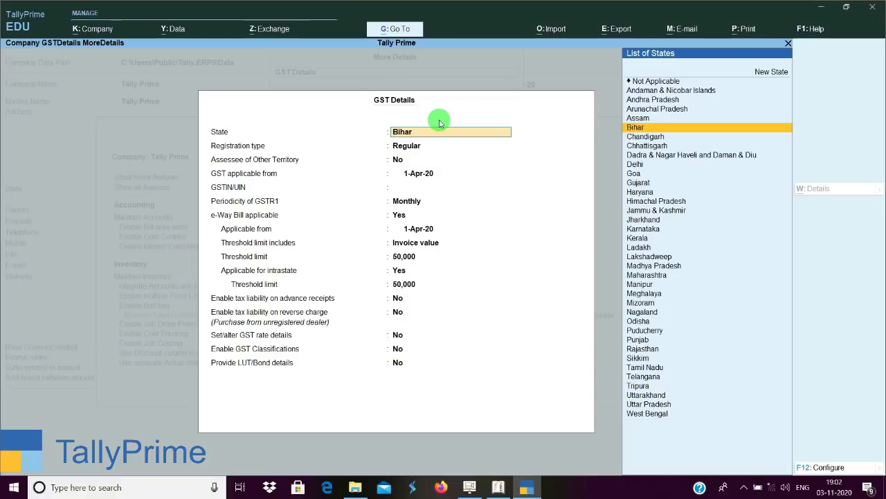
key(Escape)
key(y)
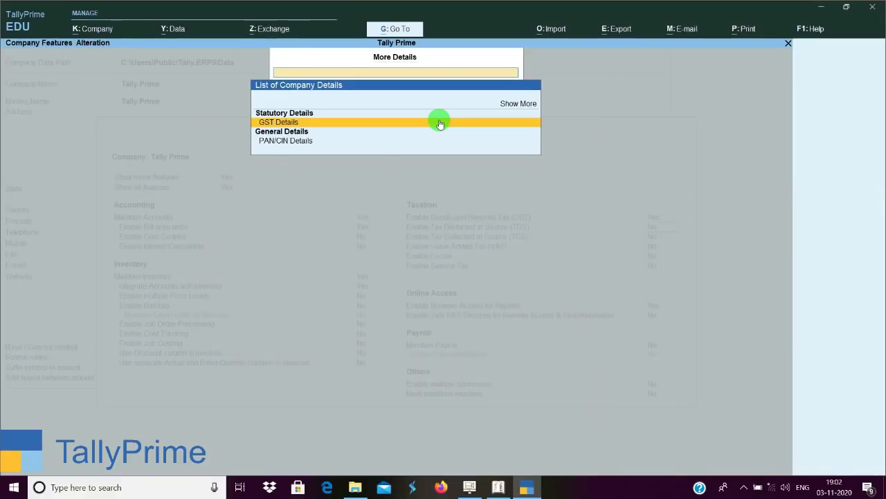
key(Down)
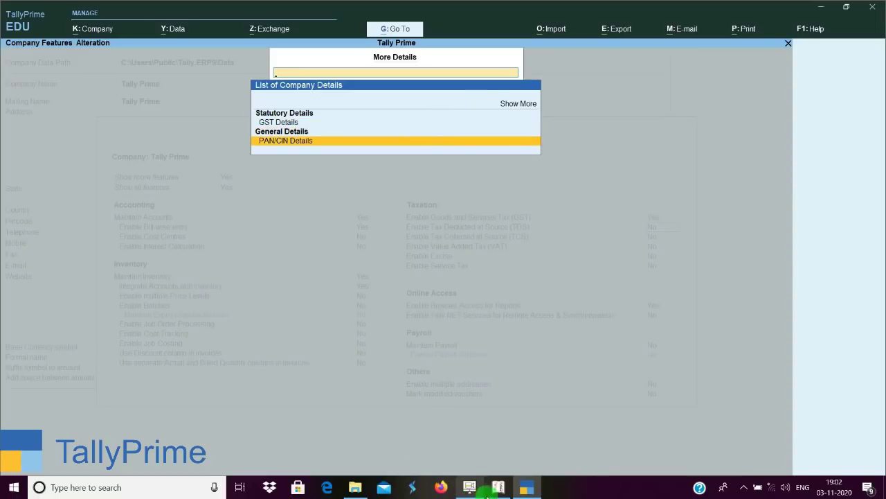
View TallyPrime's PAN/CIN Details and close Tally.ERP 9's GST Details and Statutory & Taxation forms.
click(498, 486)
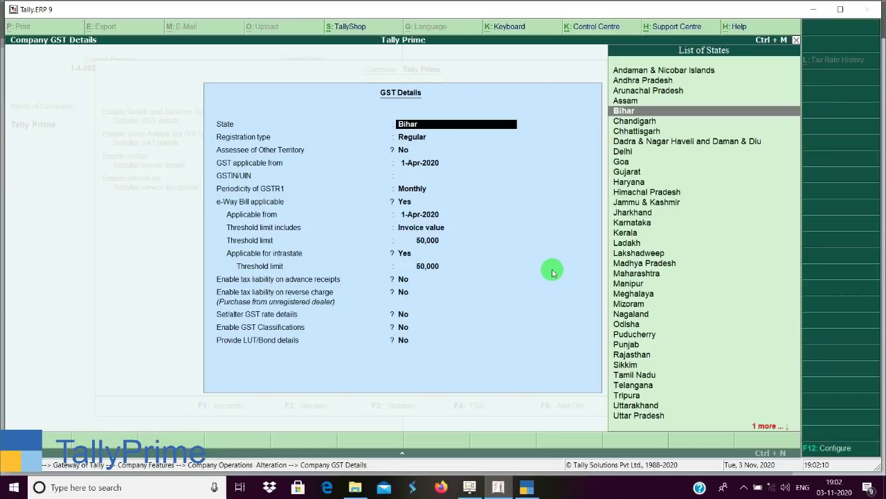
key(BackSpace)
key(Escape)
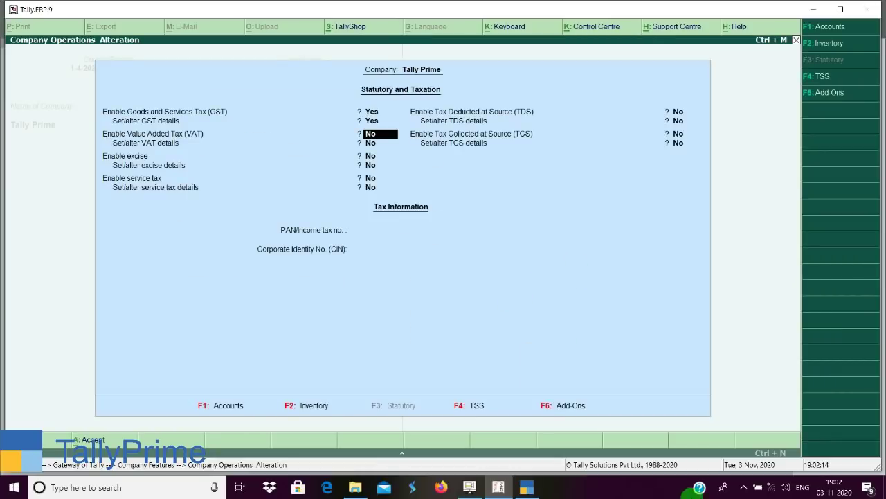
click(526, 487)
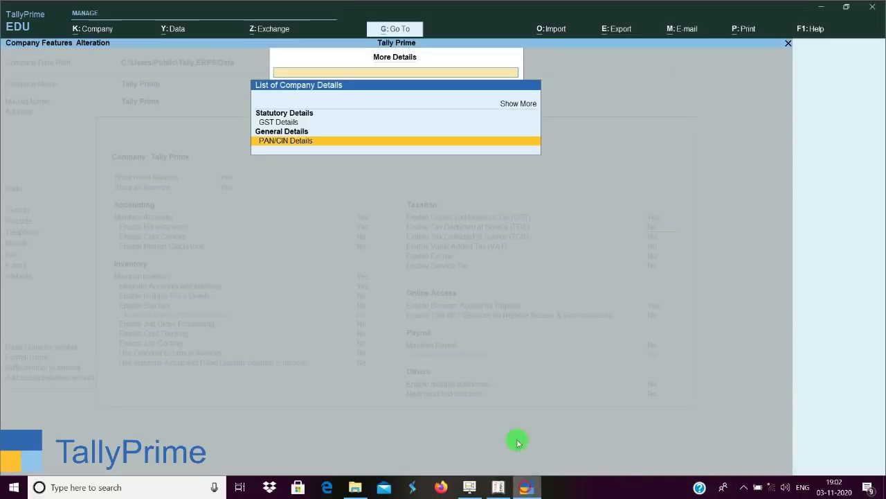
key(Return)
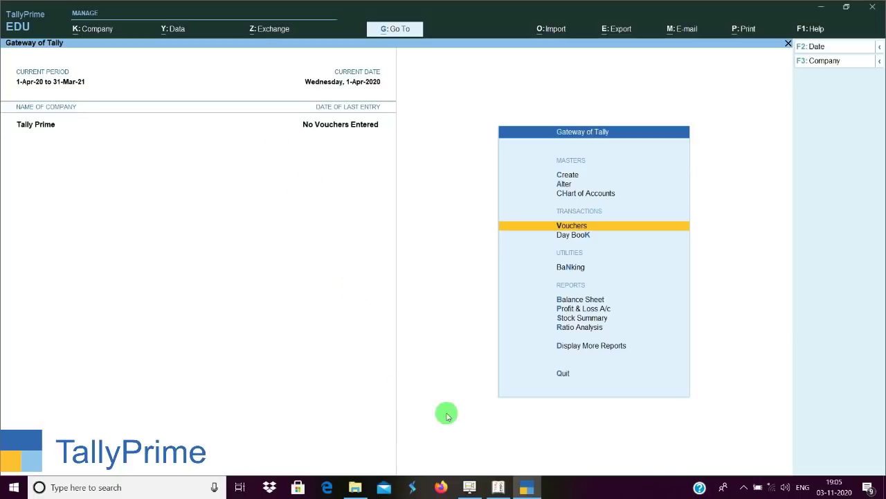
click(498, 487)
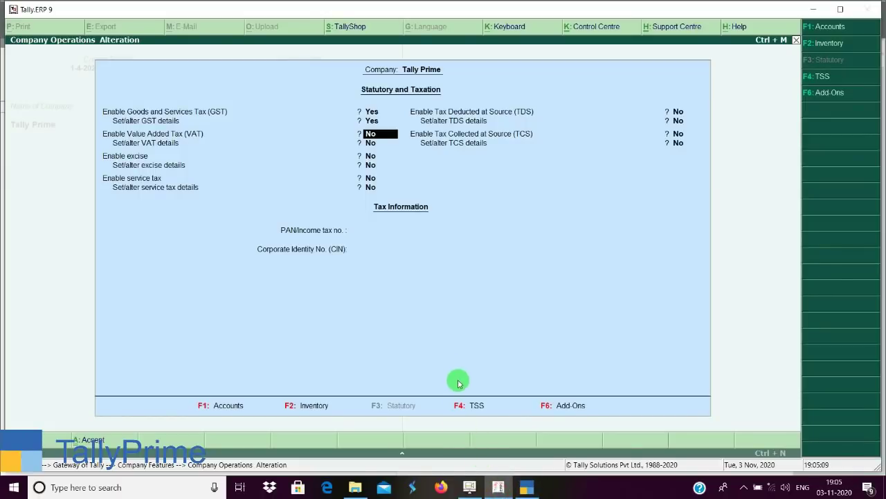
key(Escape)
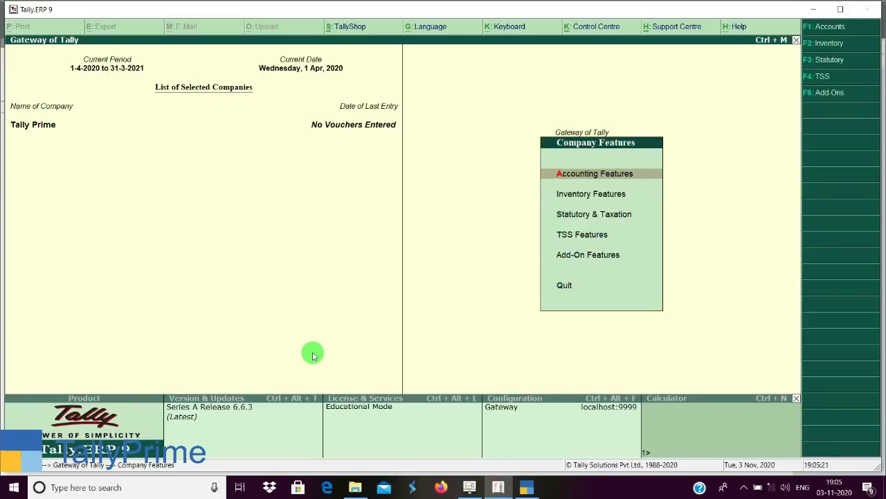
Expand and shrink Tally.ERP 9's calculator pane, then bring TallyPrime to the front.
key(ctrl+n)
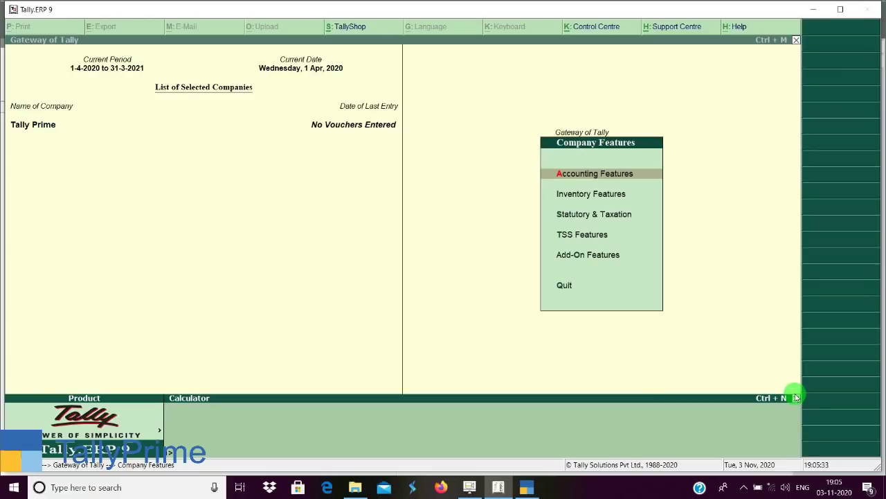
click(796, 398)
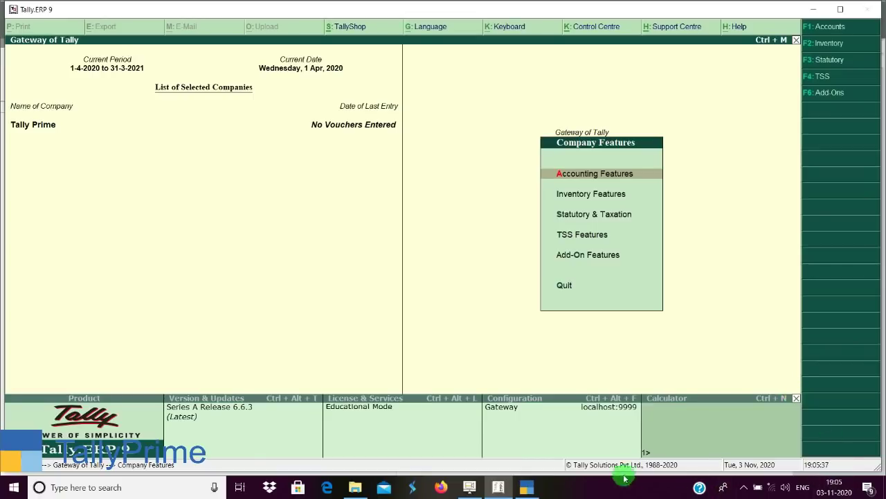
click(532, 487)
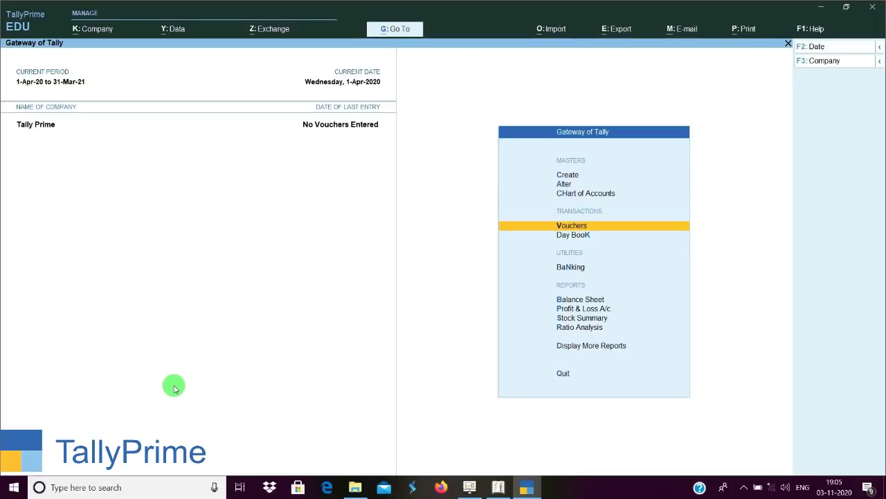
Query the Cash ledger balance in TallyPrime's calculator, close it, and switch to Tally.ERP 9.
key(ctrl+n)
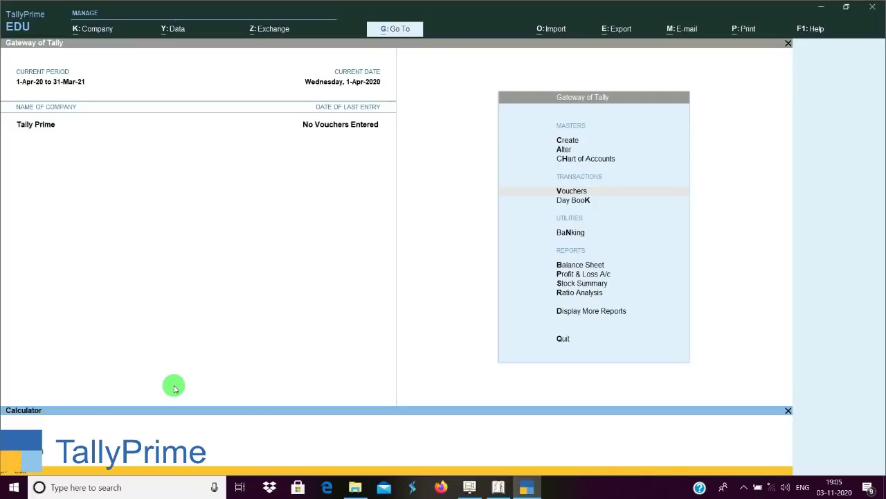
key(Return)
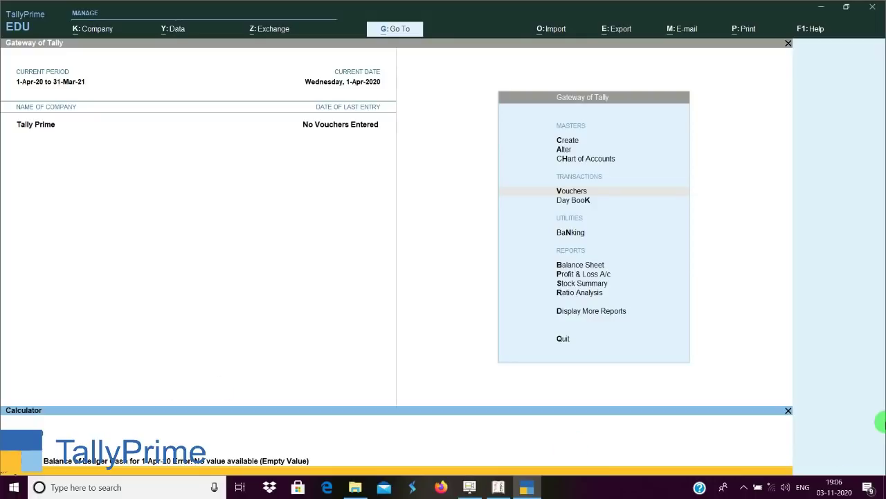
key(alt+g)
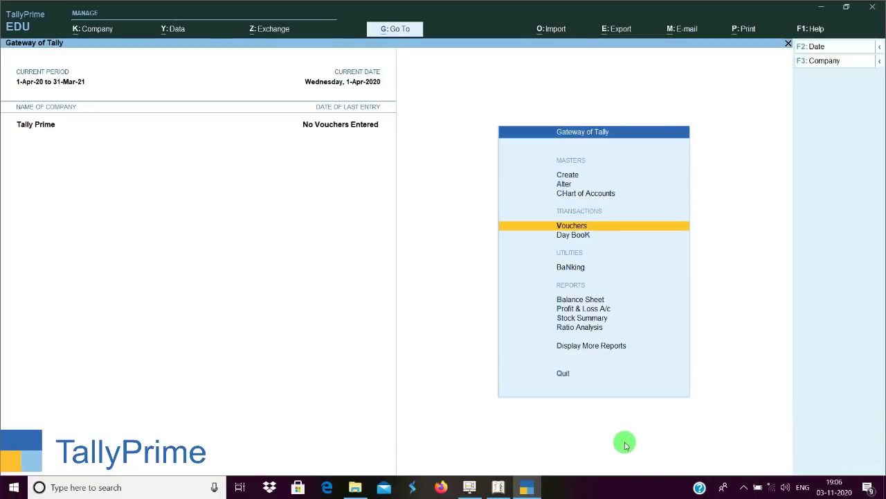
key(ctrl+g)
key(Escape)
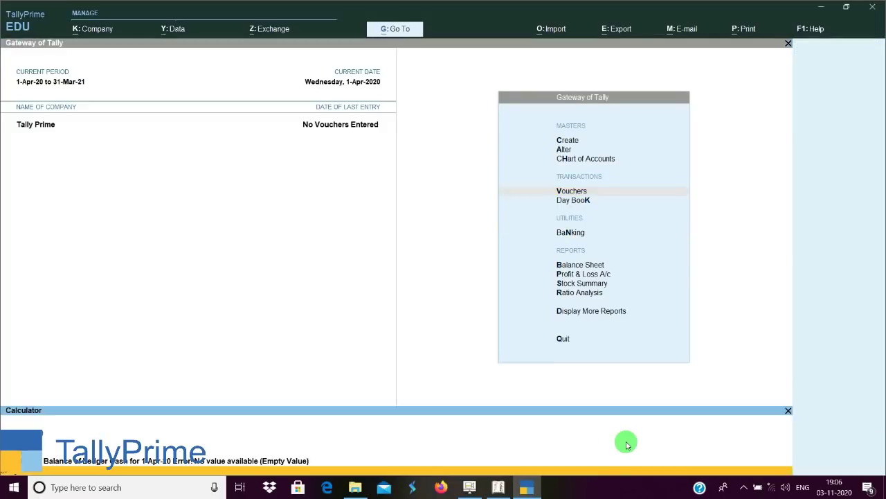
key(ctrl)
key(ctrl+n)
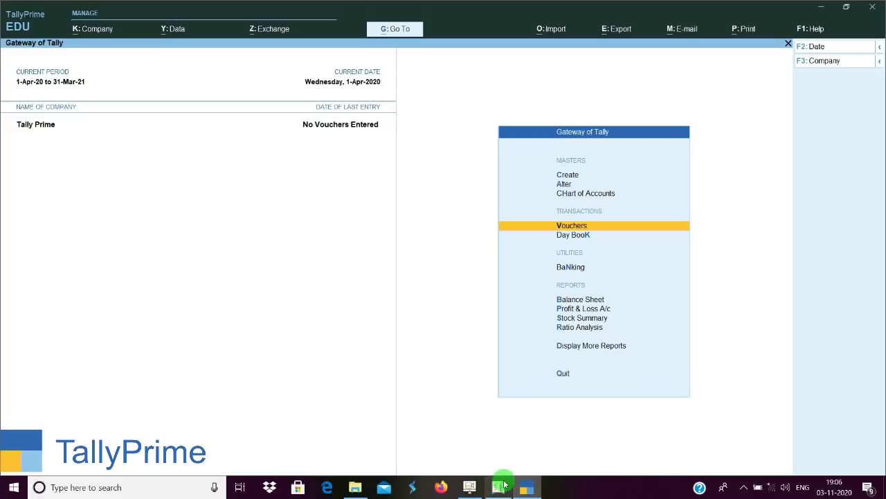
click(498, 487)
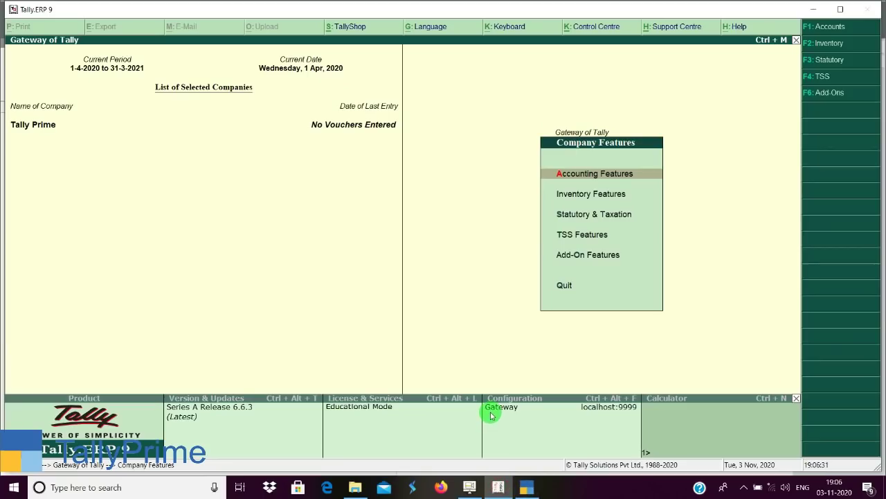
Calculate 200+200 = 400 in Tally.ERP 9's calculator, then switch to TallyPrime.
key(ctrl+n)
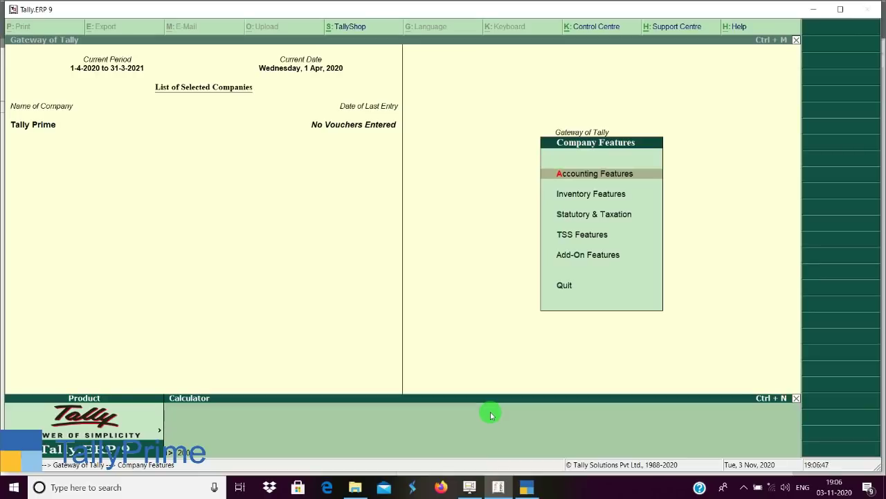
text(00)
key(Return)
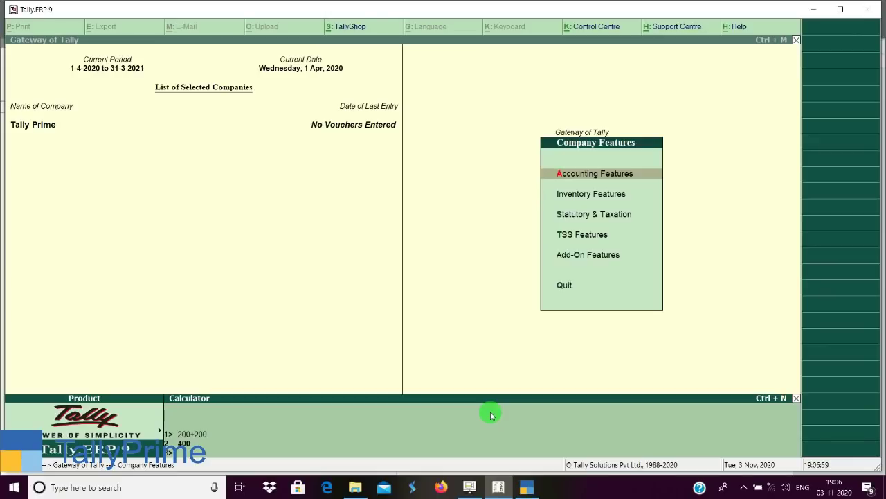
click(529, 489)
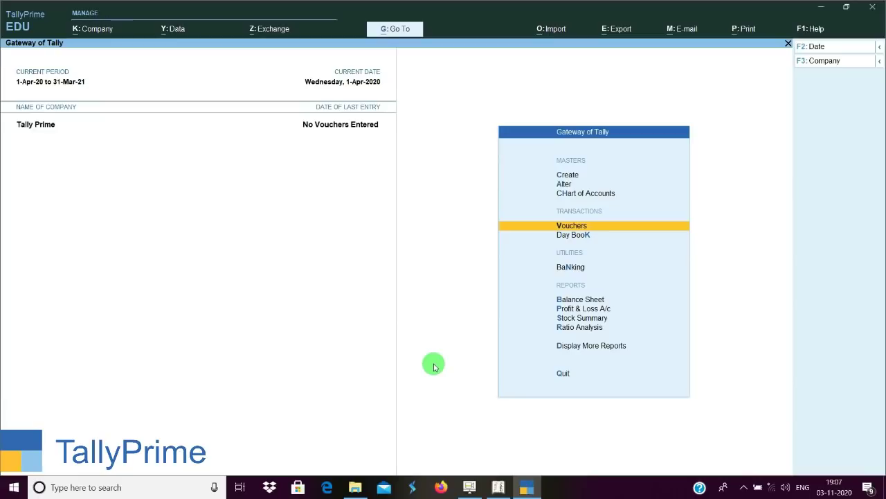
Open the calculator, start a Payment voucher from the Gateway, refocus the calculator, then switch to Tally.ERP 9.
key(ctrl+n)
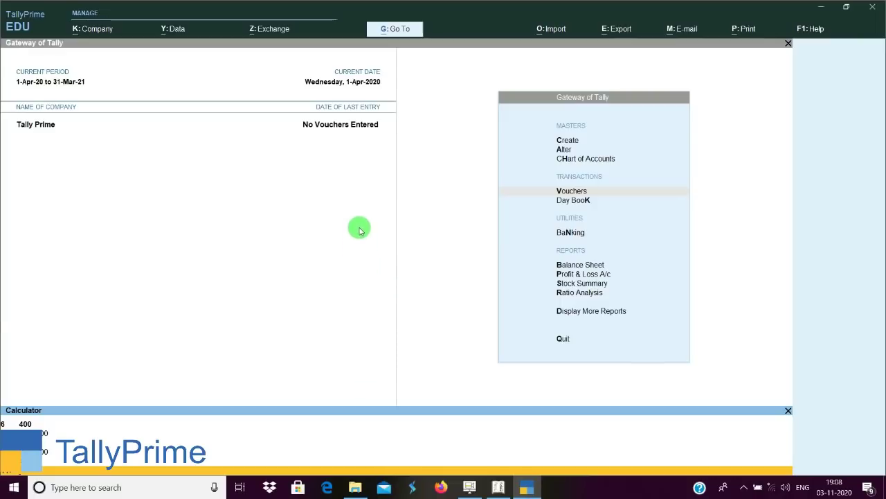
click(359, 231)
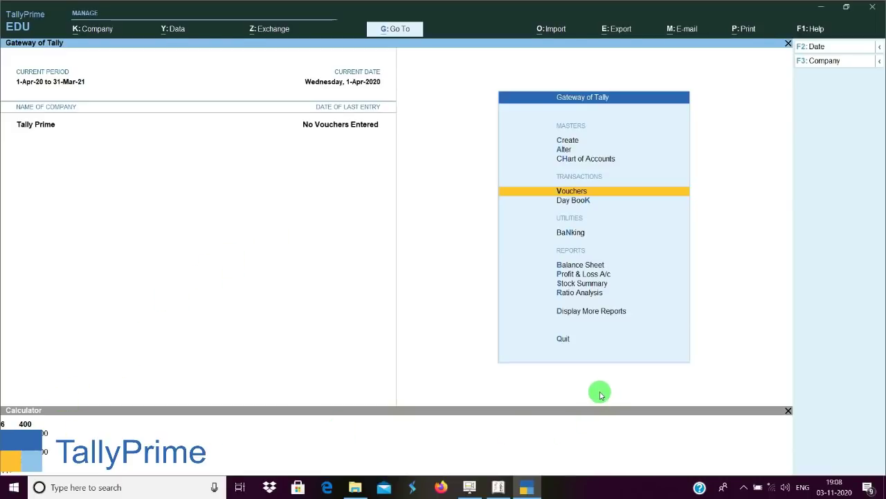
key(Return)
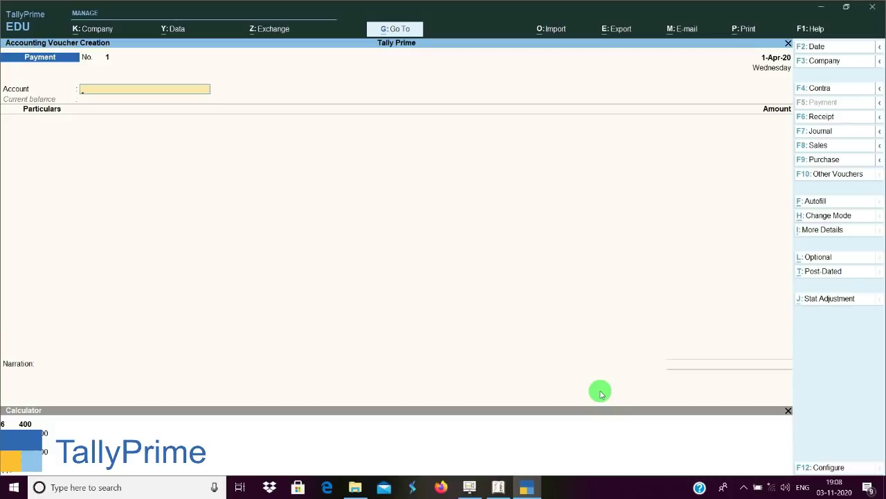
key(ctrl+n)
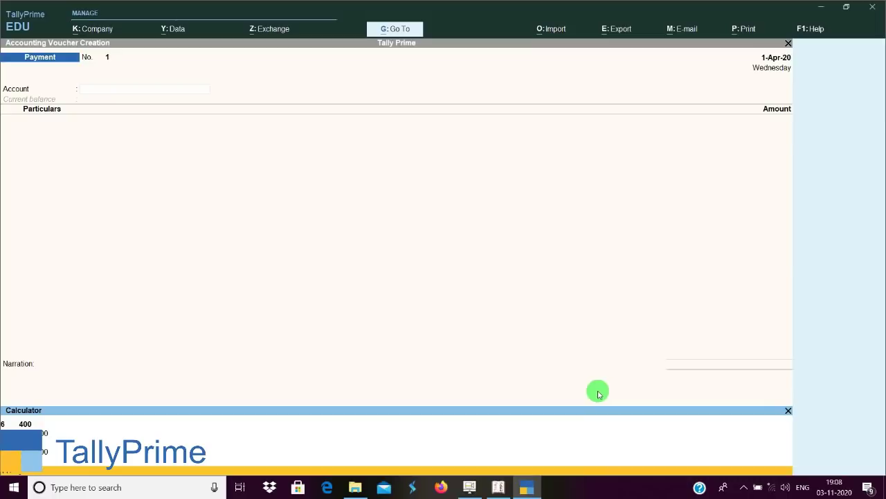
click(498, 487)
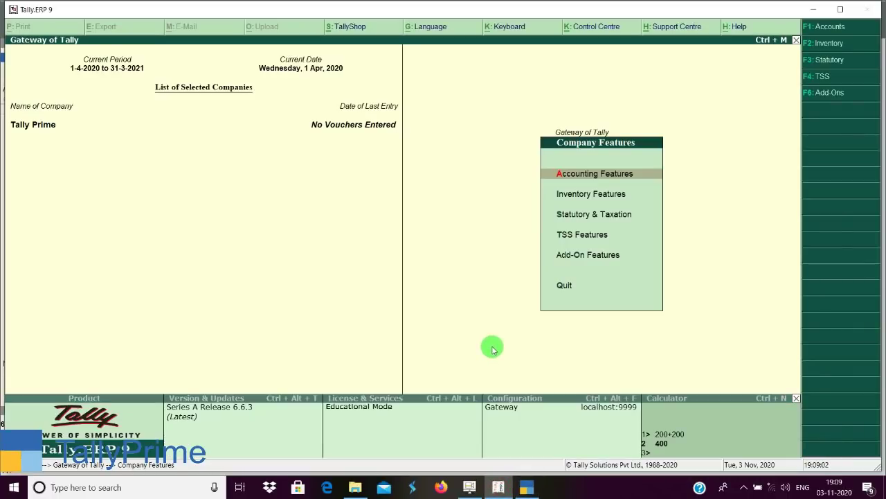
Return to the Gateway, evaluate 200-200 in the calculator, and refocus the Gateway.
key(Escape)
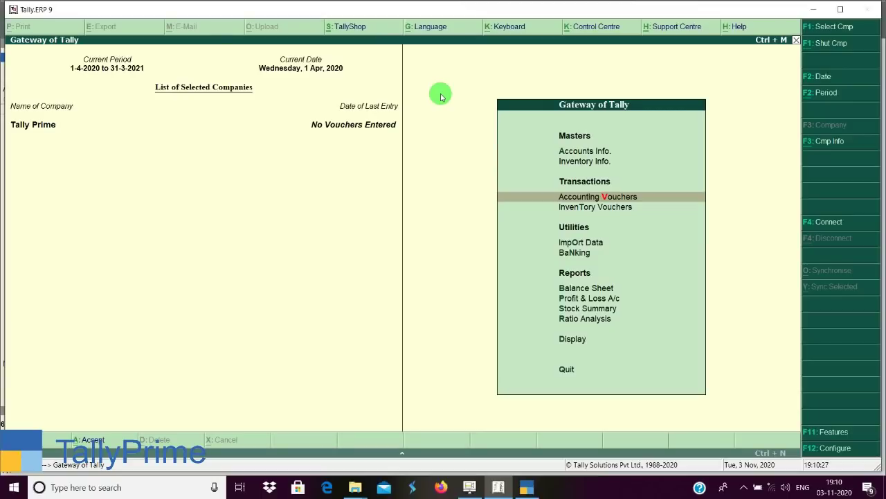
key(ctrl+n)
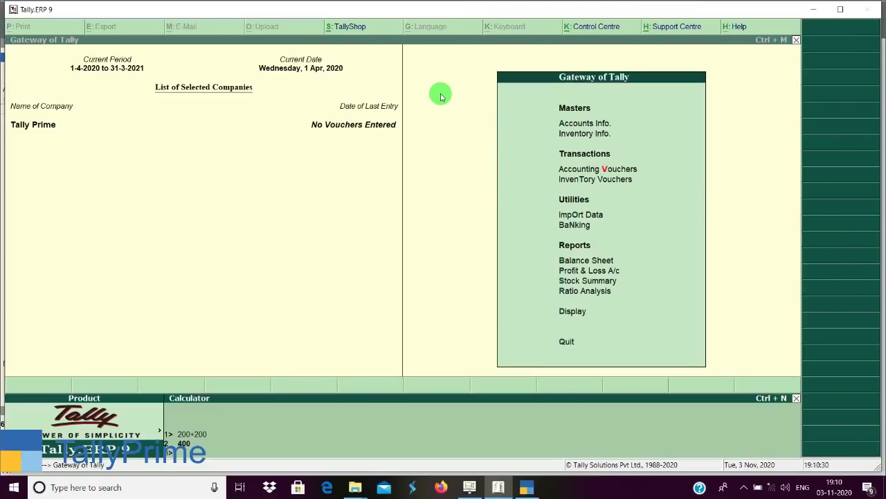
text(200)
text(-20)
text(00)
key(Return)
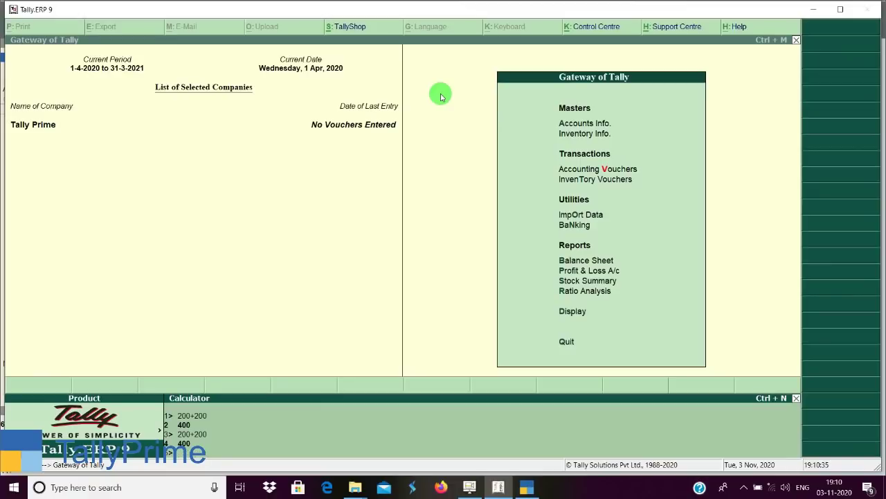
key(ctrl+m)
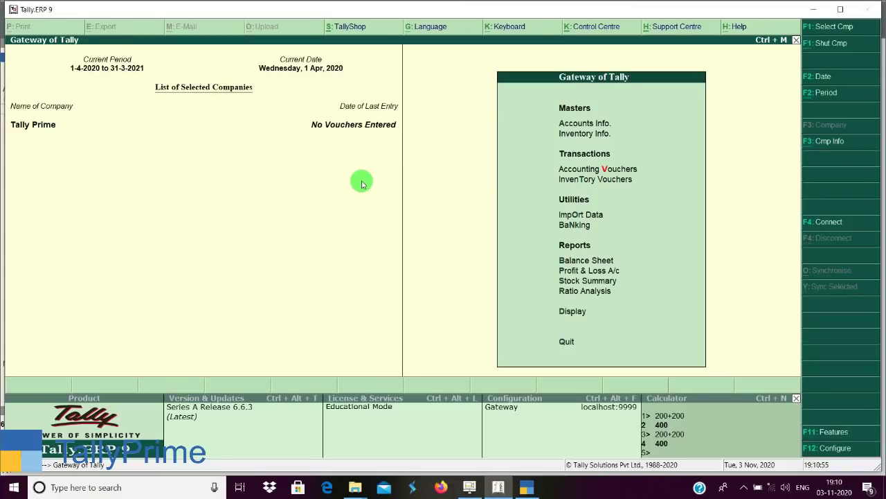
Start a new Payment voucher with the calculator open, then switch to TallyPrime.
key(v)
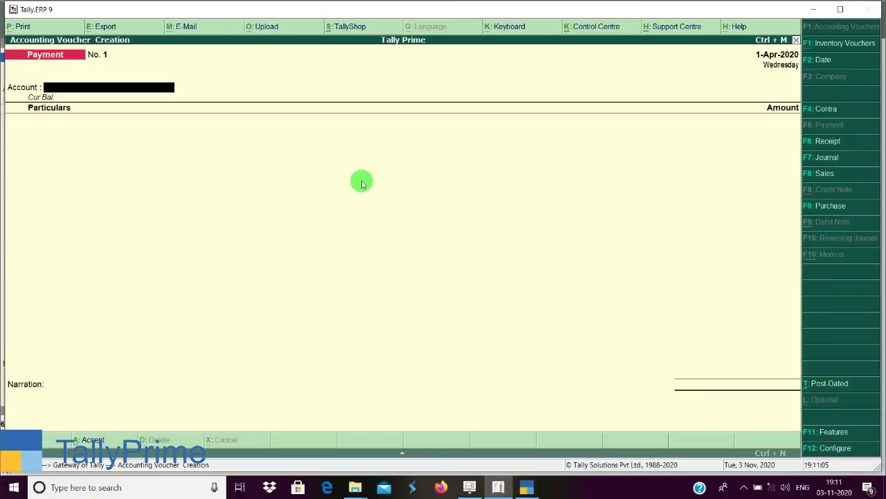
key(ctrl+n)
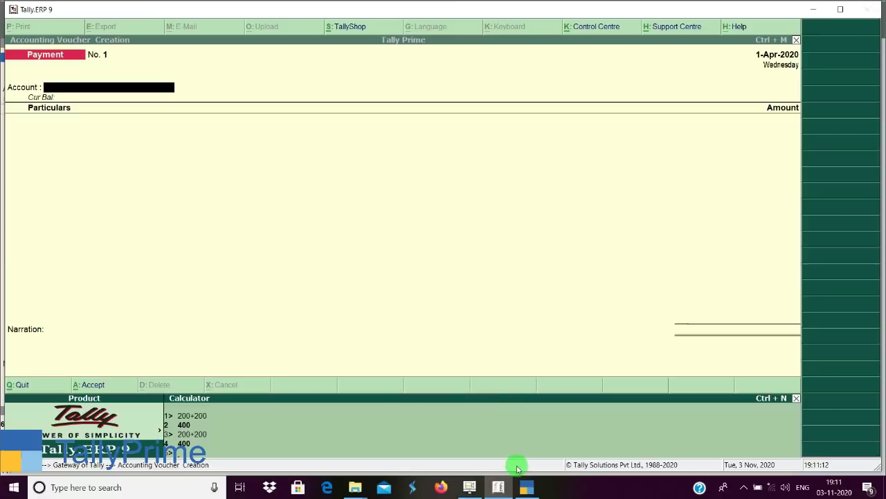
click(528, 490)
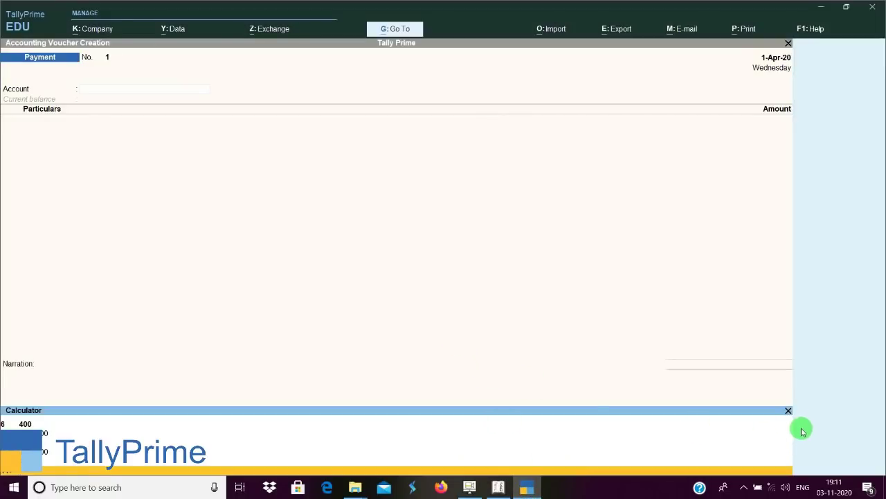
Quit the open Payment voucher and start a fresh one.
click(593, 346)
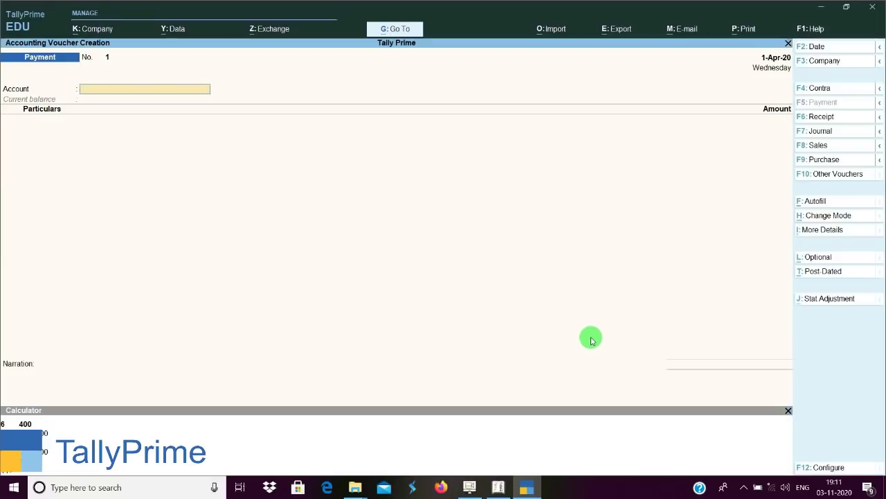
key(Escape)
key(y)
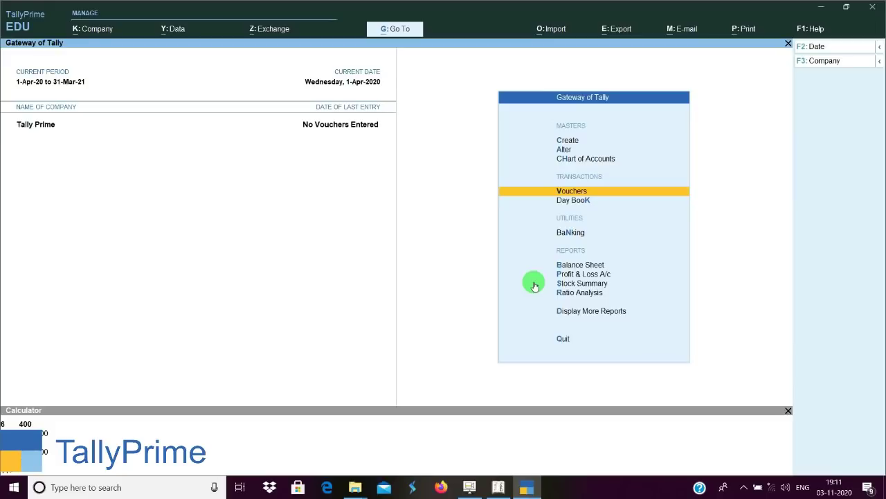
key(Return)
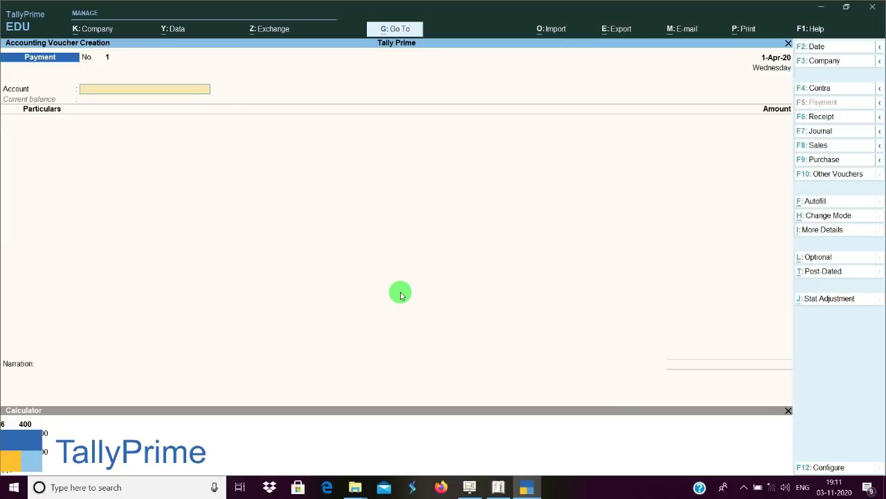
Set the voucher account to Cash and enter Staff Salary as the first particular.
text(c)
key(Return)
key(Return)
key(Return)
key(Return)
key(Return)
key(Return)
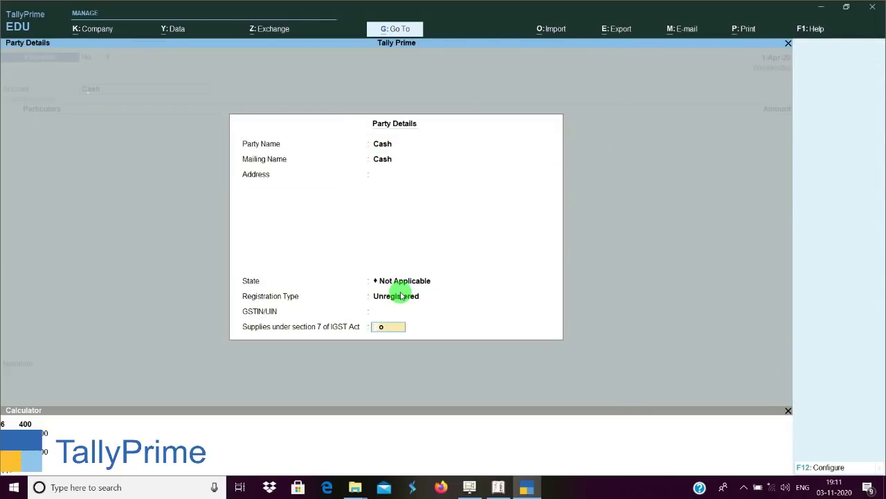
key(Return)
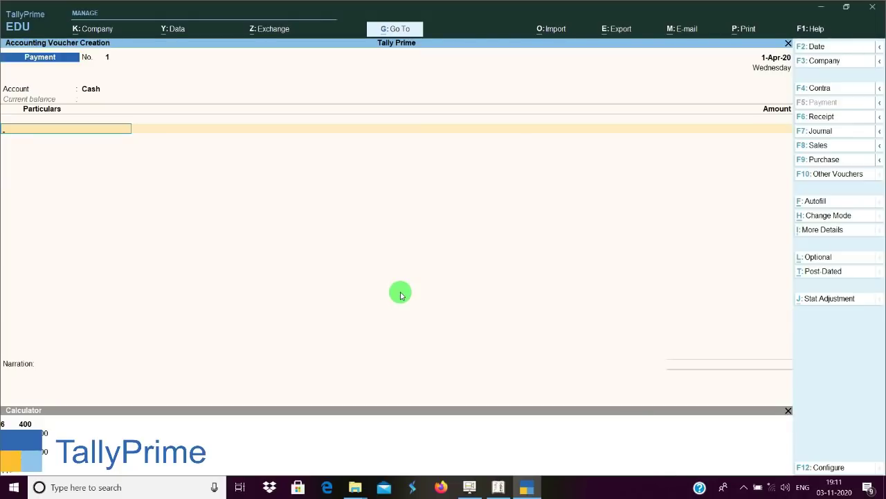
text(s)
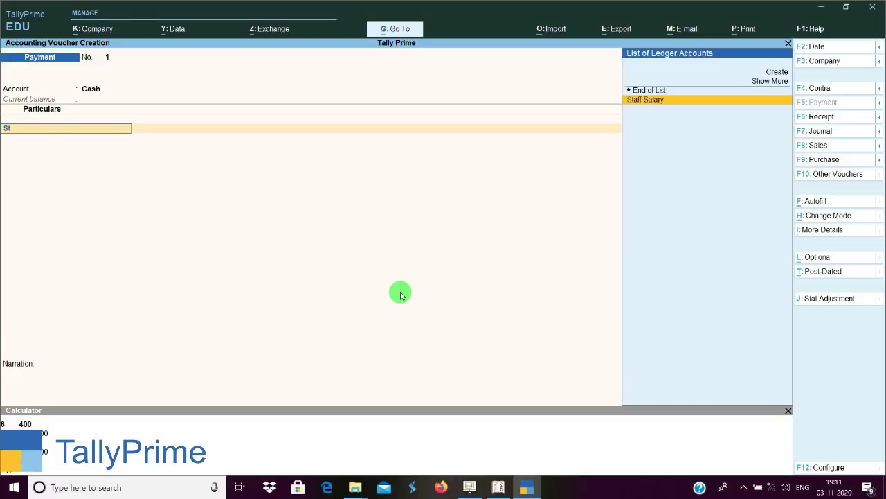
key(Return)
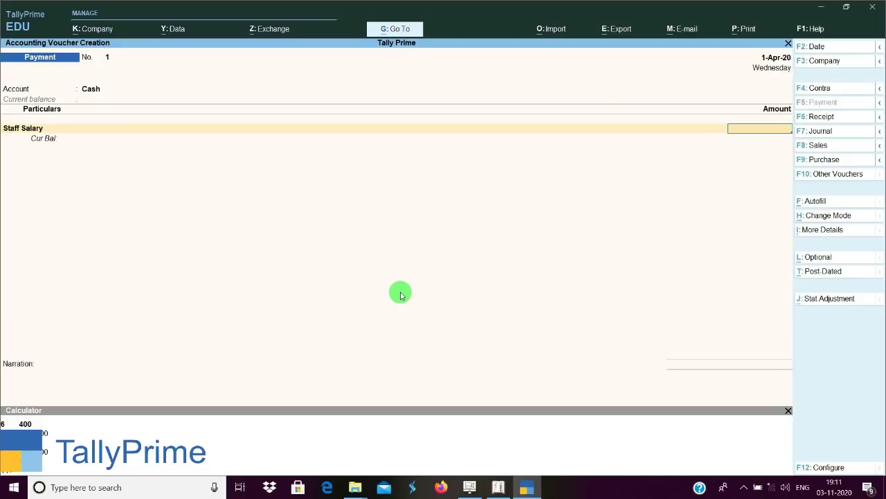
Close and reopen the calculator, then try typing 400 into the Staff Salary amount.
key(ctrl)
click(788, 412)
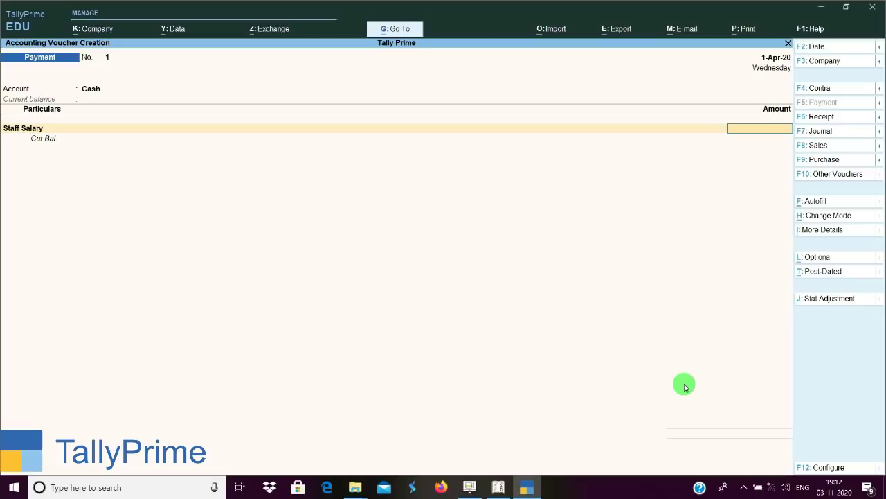
key(ctrl+n)
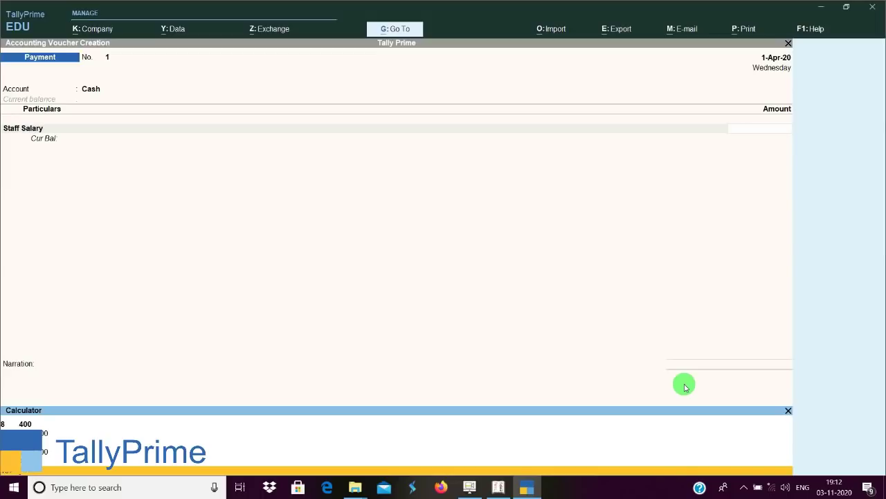
click(756, 126)
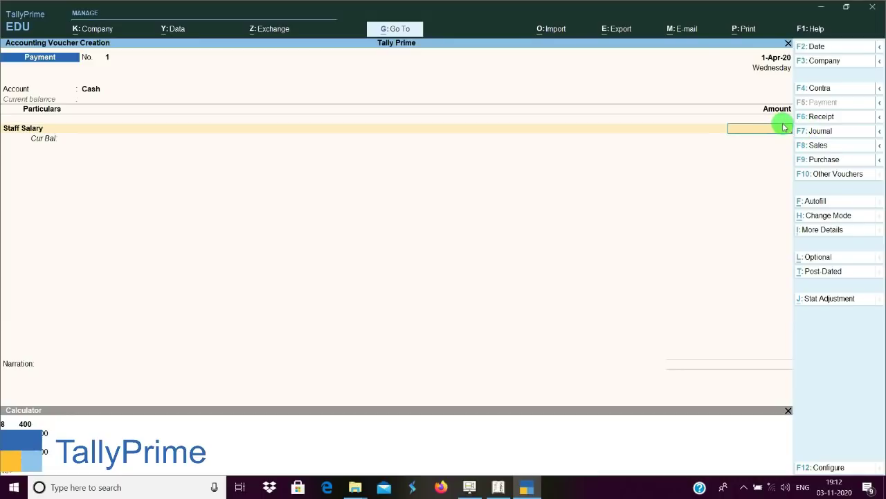
text(400)
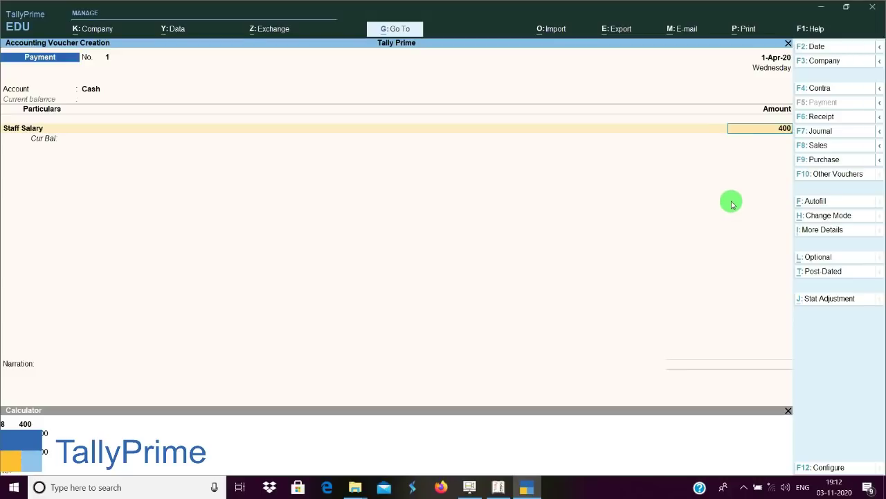
key(BackSpace)
key(BackSpace)
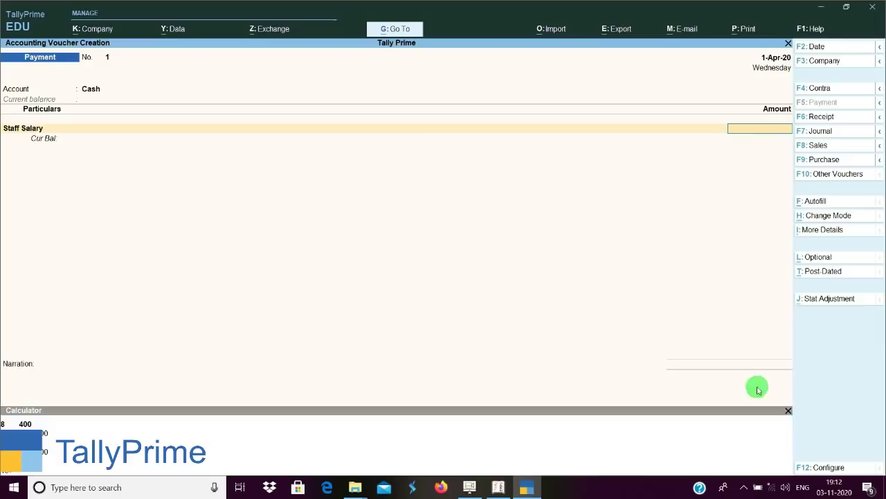
Enter 400 as the Staff Salary amount, abandon the voucher, and open the Chart of Accounts.
key(ctrl+n)
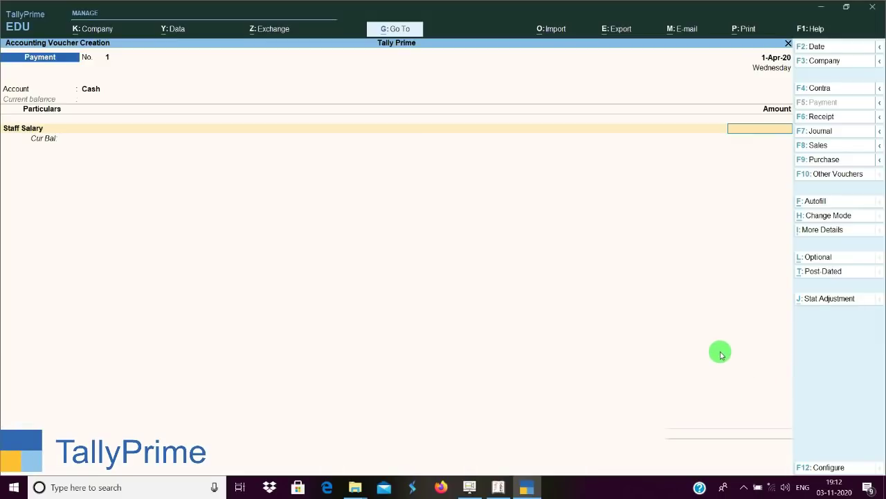
key(ctrl)
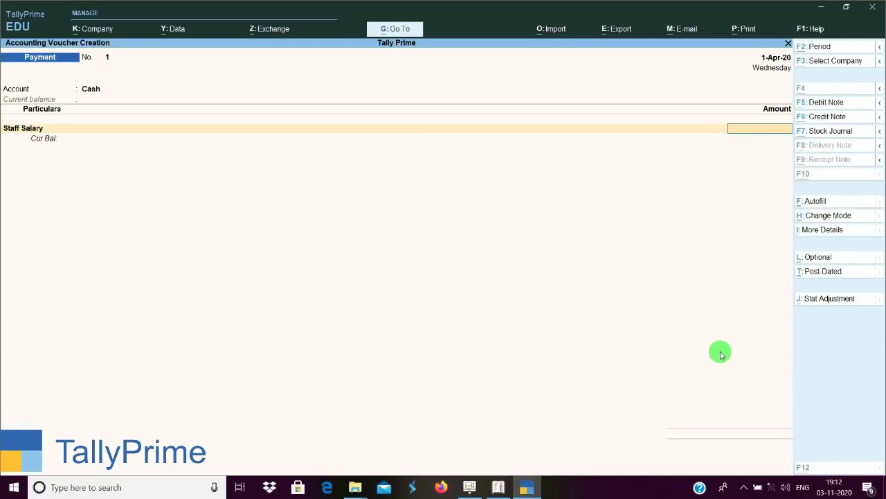
key(ctrl+n)
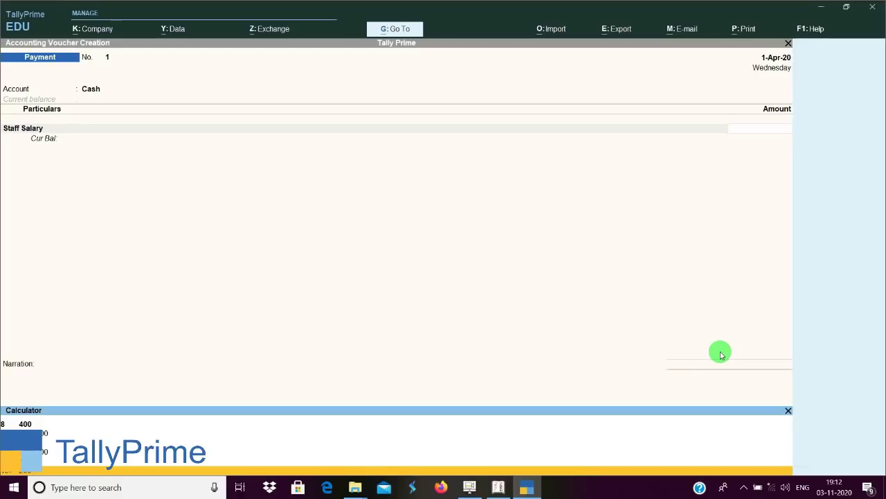
text(400)
key(Return)
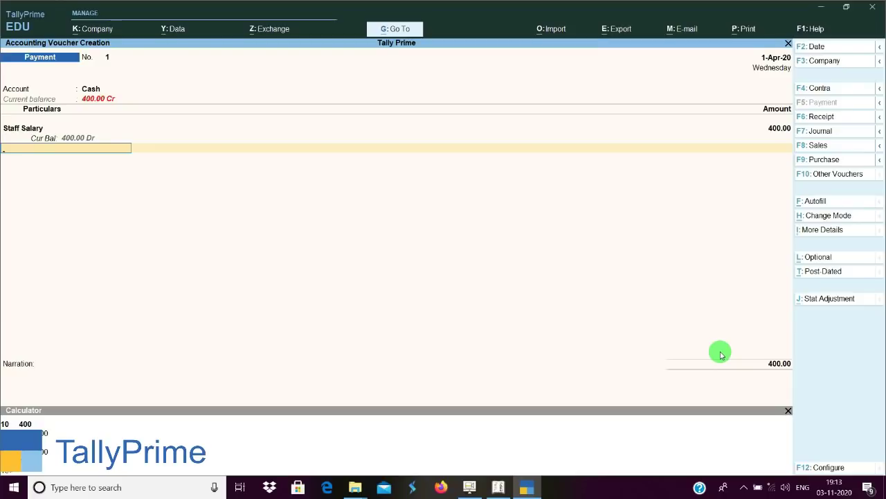
key(Escape)
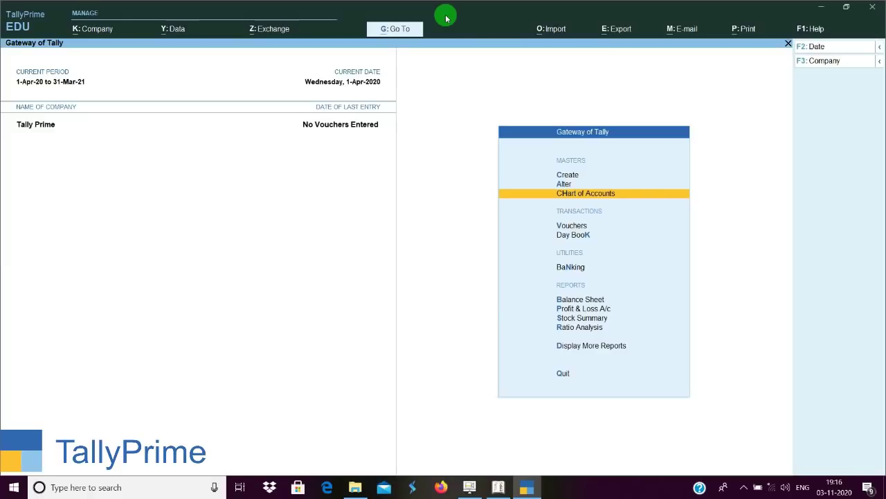
key(Return)
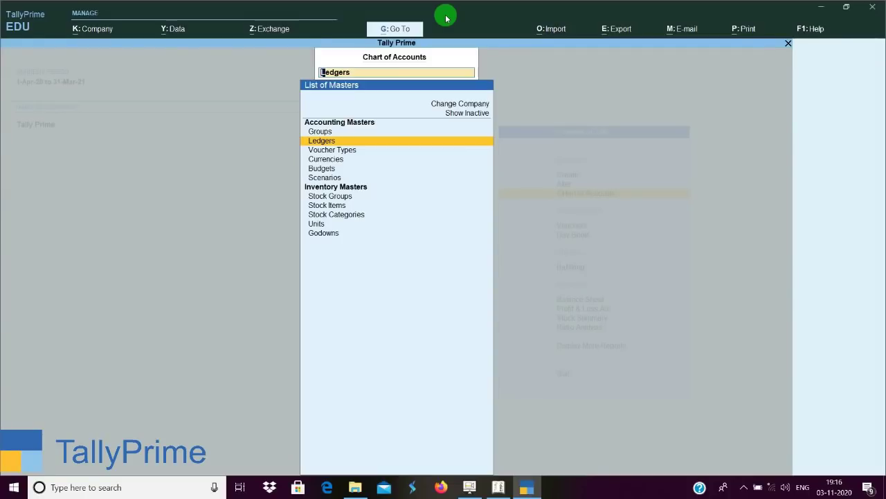
Close TallyPrime's Chart of Accounts and switch to Tally.ERP 9's Gateway.
key(Escape)
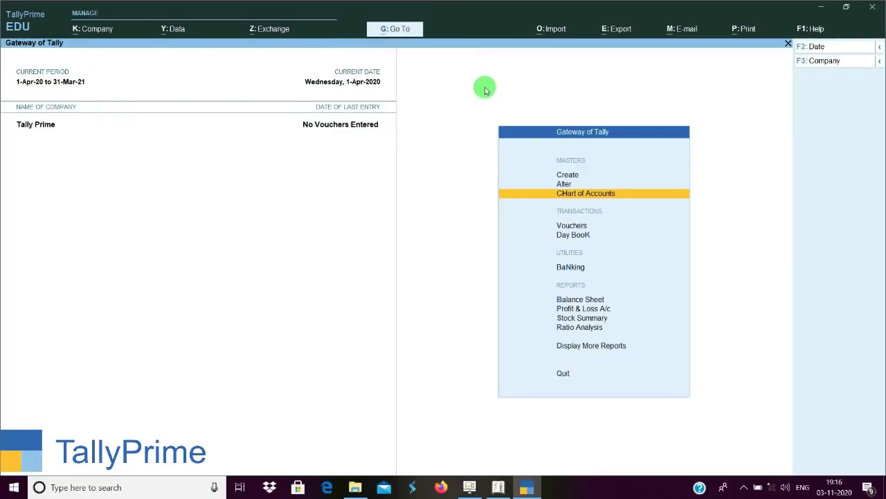
click(499, 489)
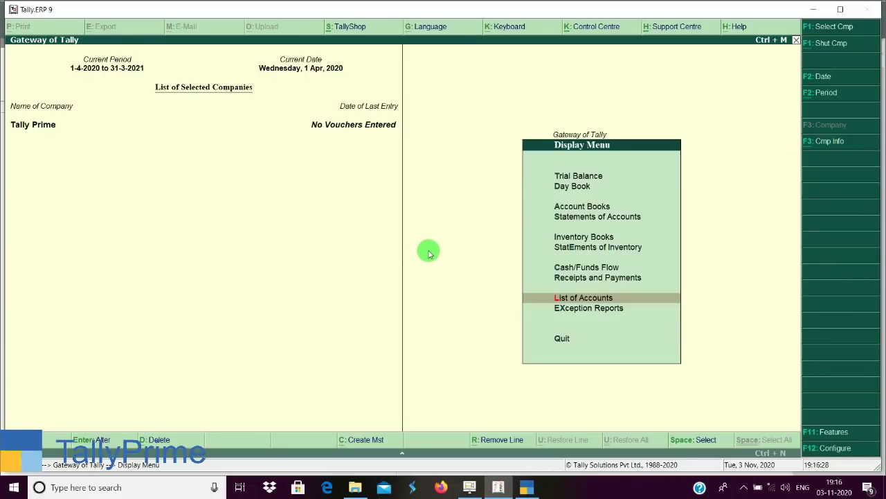
key(Escape)
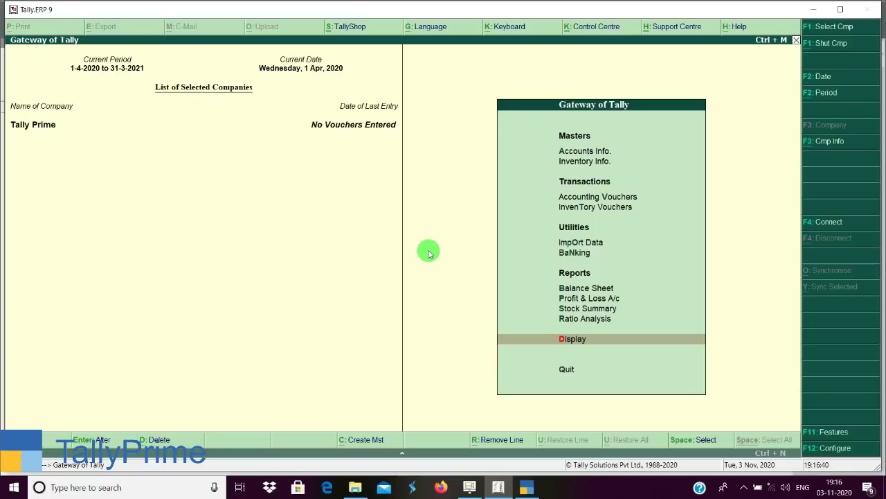
Open Display > List of Accounts in Tally.ERP 9, then return to TallyPrime.
key(Return)
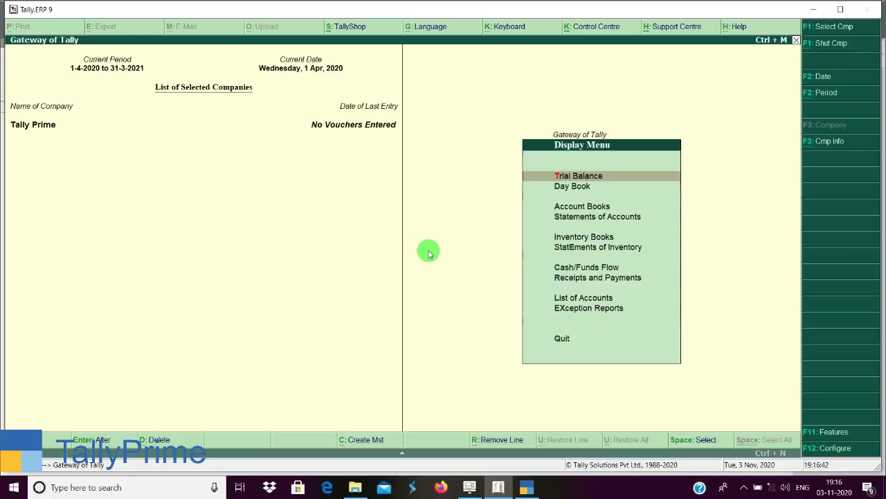
key(Down)
key(Down)
key(Down)
key(Down)
key(Down)
key(Down)
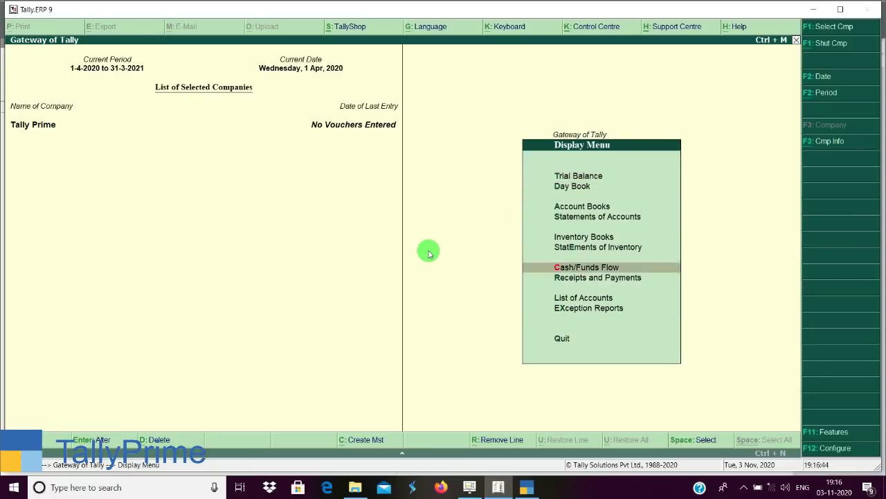
key(Up)
key(Up)
key(Up)
key(Up)
key(Up)
key(Up)
key(l)
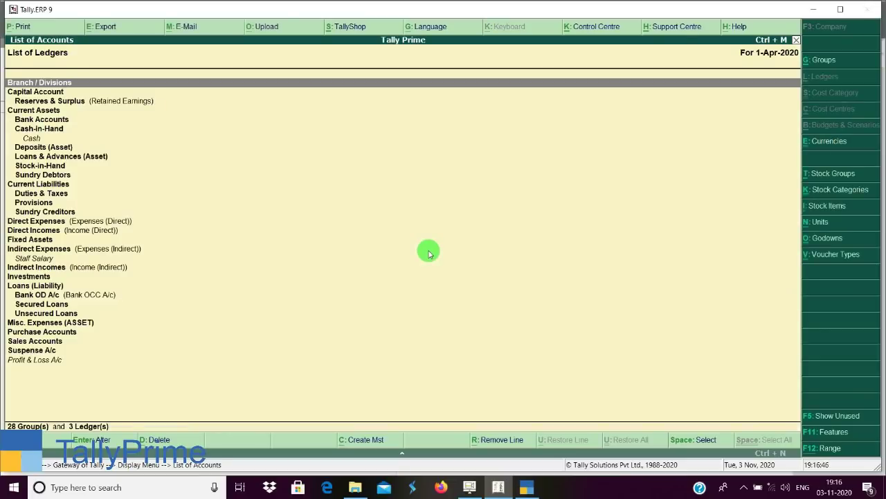
click(527, 487)
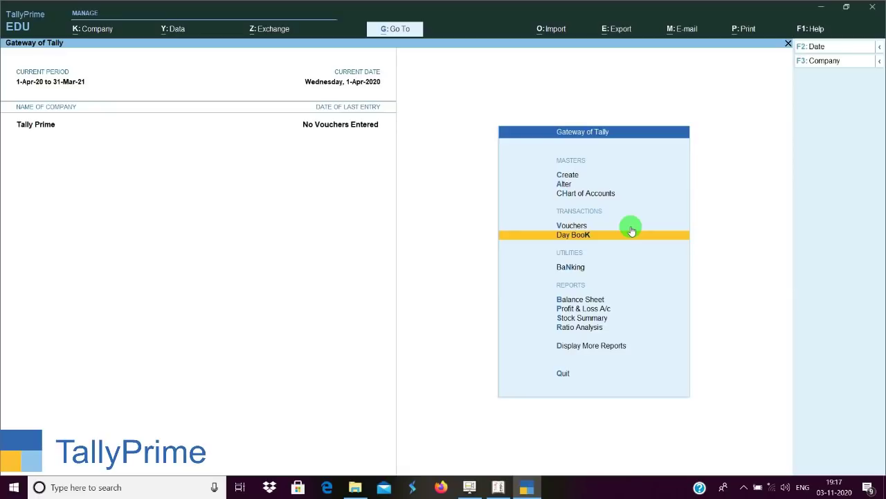
Glance at TallyPrime's Day Book, then open and close the empty Day Book in Tally.ERP 9.
click(632, 231)
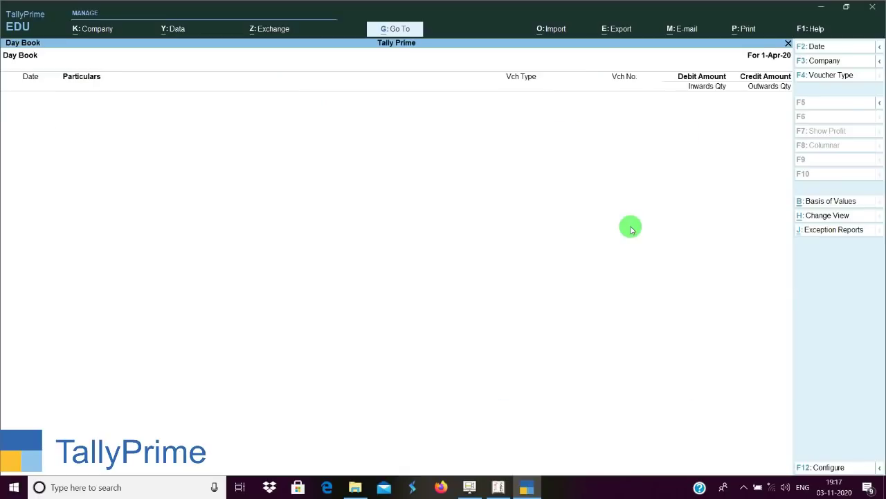
key(Escape)
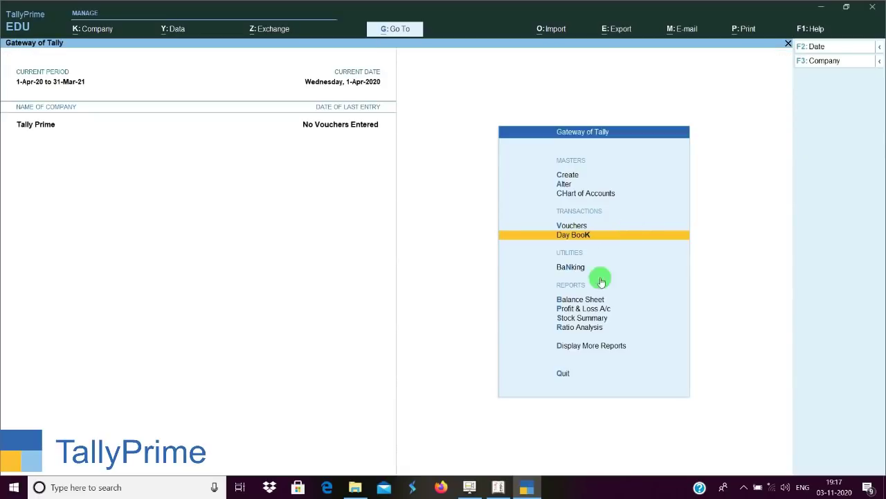
click(498, 487)
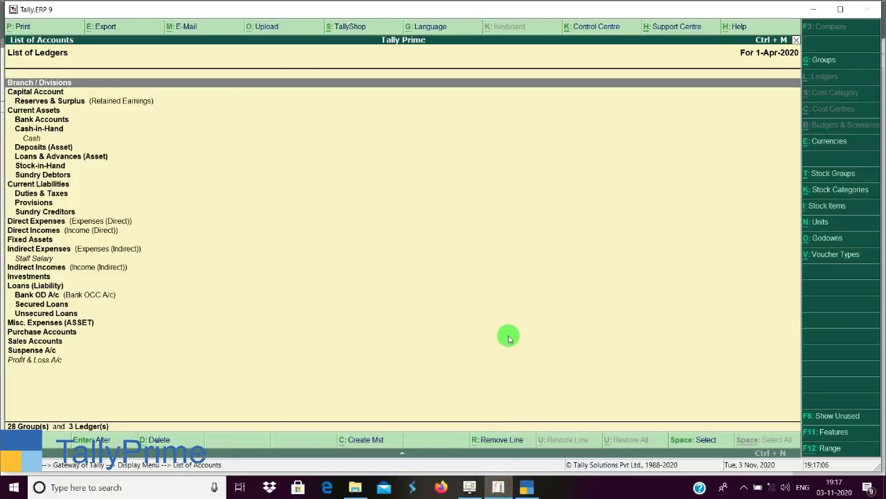
key(Escape)
key(Escape)
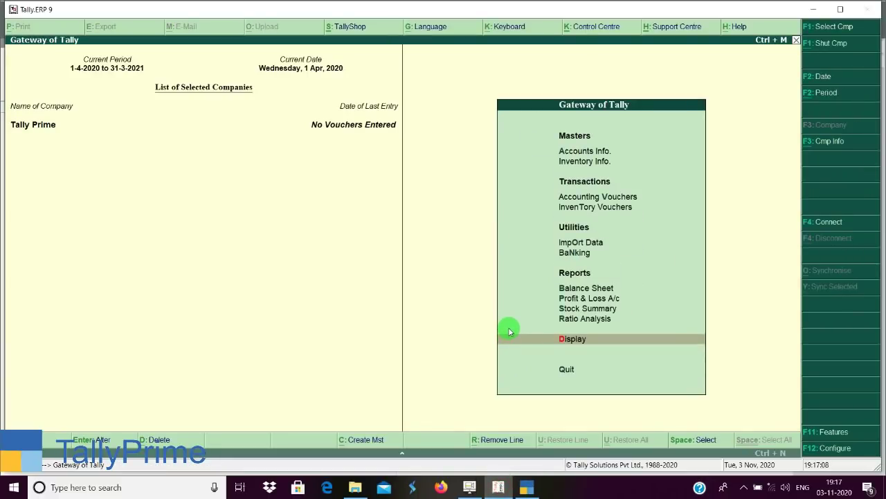
click(510, 335)
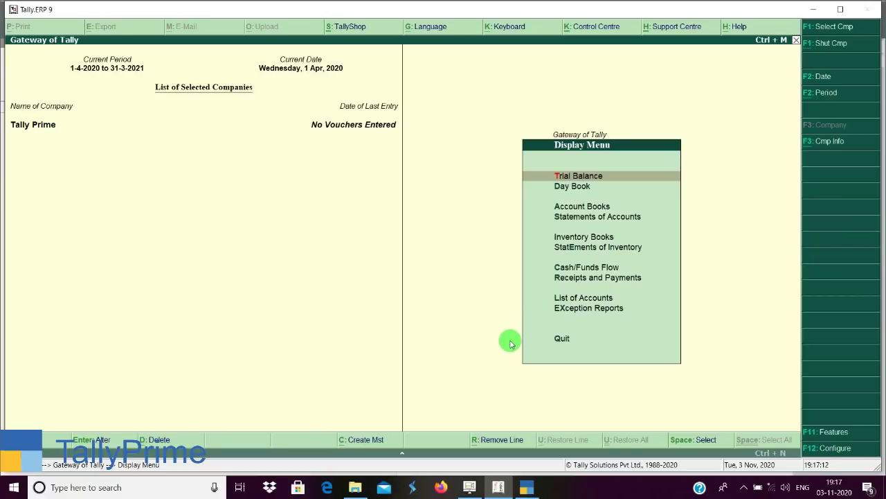
key(Down)
key(Return)
key(Escape)
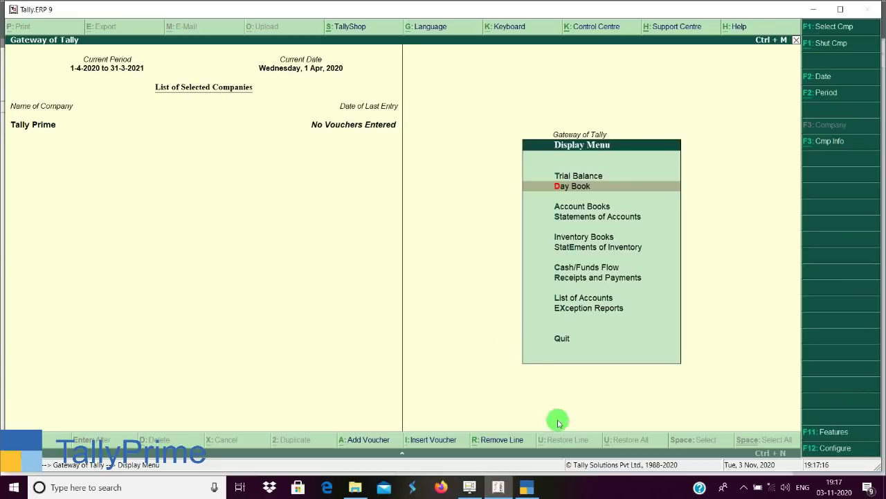
Open TallyPrime's empty Day Book from the reports list, close it, and return to Tally.ERP 9.
click(537, 492)
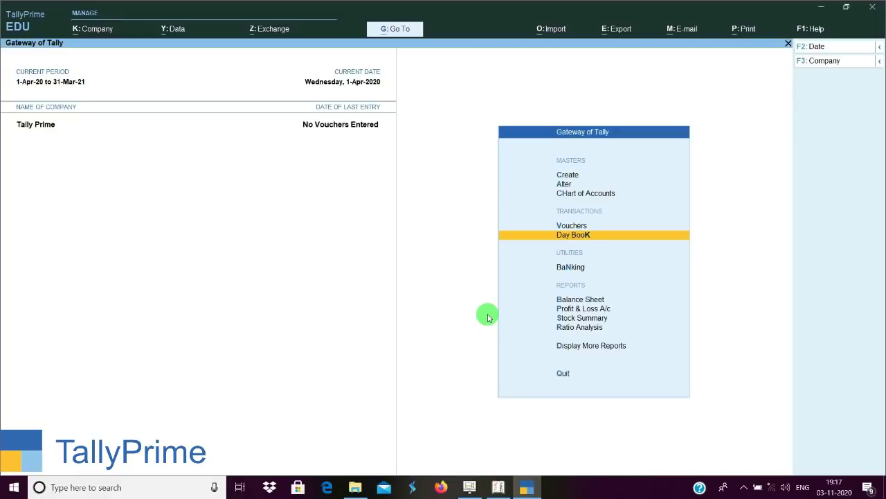
key(d)
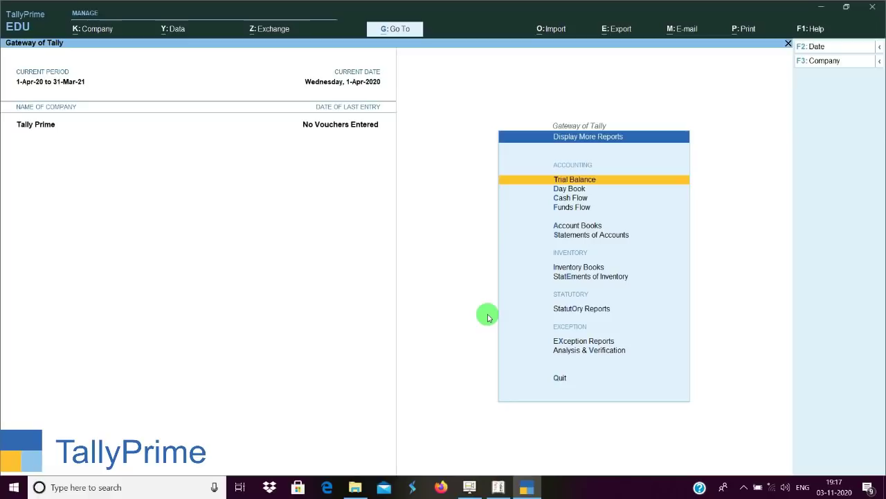
key(Down)
key(Return)
key(Escape)
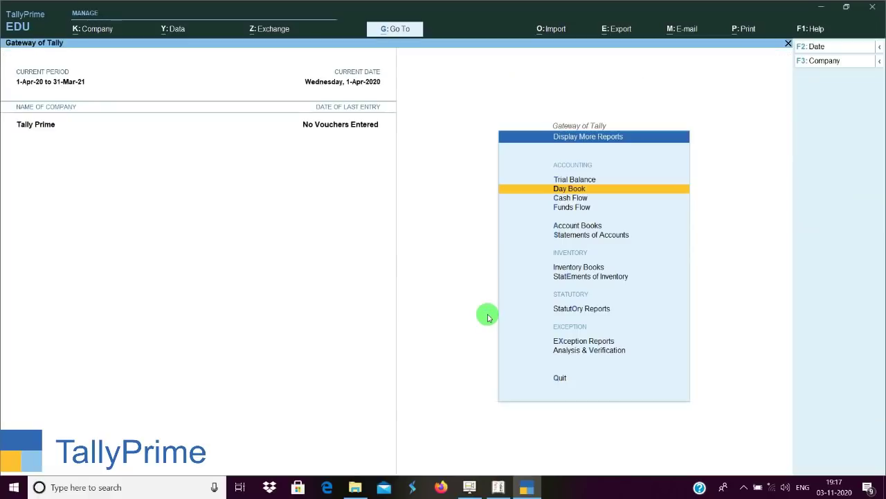
key(Escape)
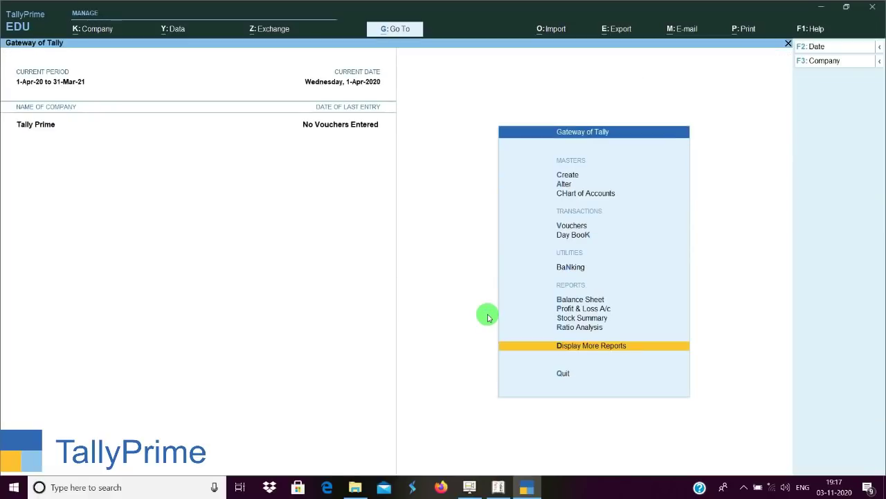
key(Up)
key(Up)
key(Up)
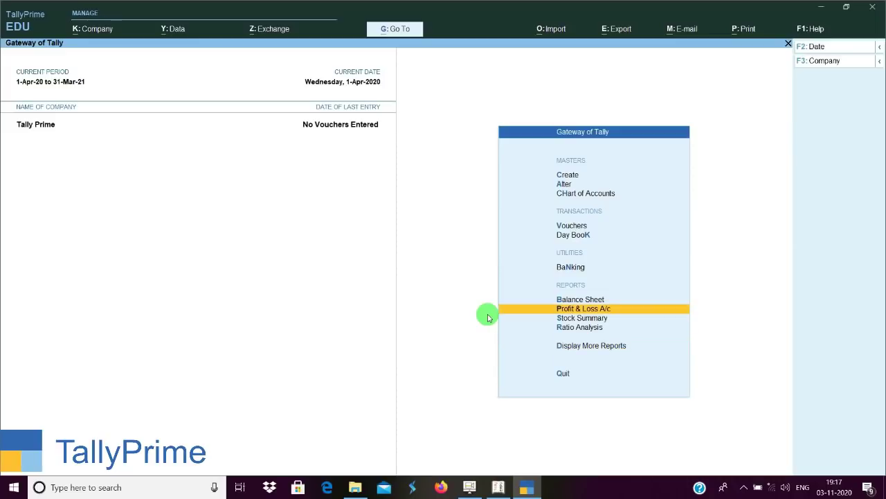
click(498, 487)
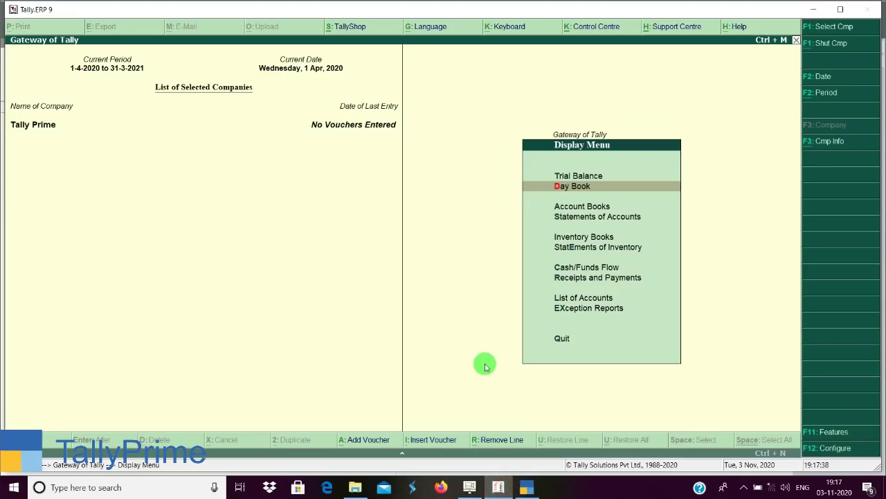
Leave Tally.ERP 9's Display Menu for its Gateway, browse the menu items, and bring TallyPrime forward.
key(Escape)
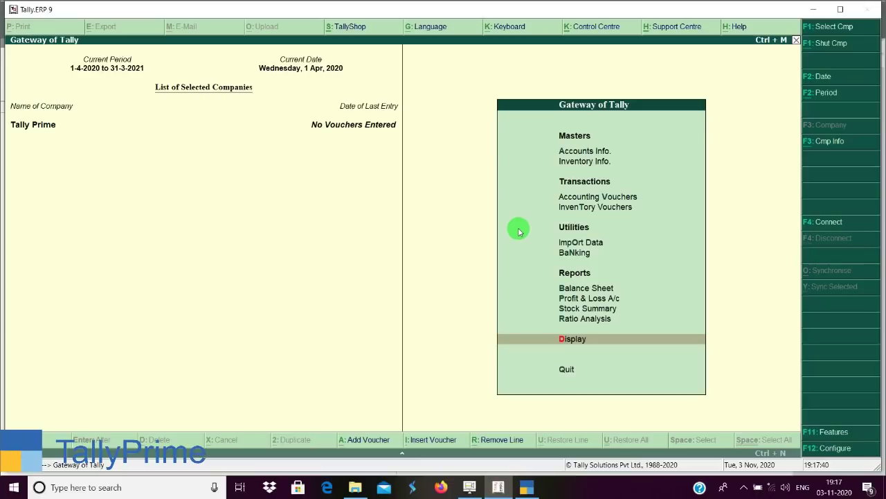
key(Up)
key(Up)
key(Up)
key(Up)
key(Up)
key(Up)
key(Up)
key(Up)
key(Up)
key(Up)
key(Up)
key(Up)
key(Up)
key(Up)
key(Up)
key(Up)
key(Up)
key(Up)
key(Up)
key(Up)
key(Up)
key(Up)
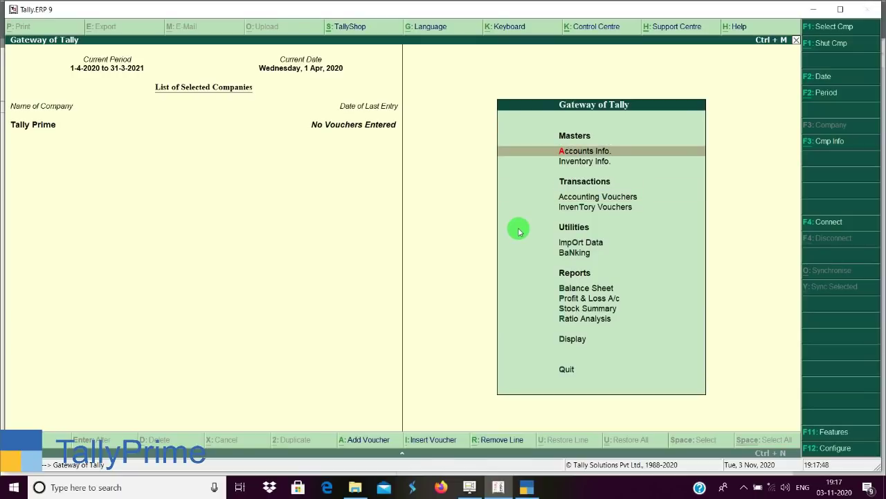
key(Down)
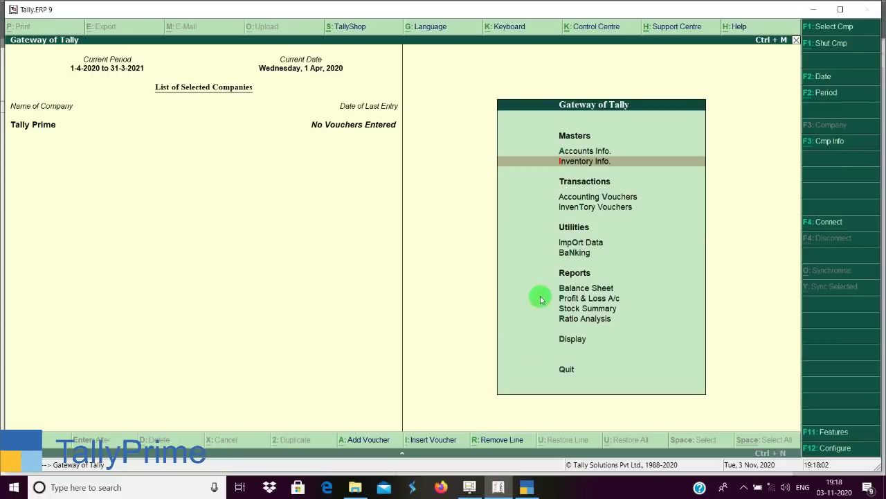
click(527, 485)
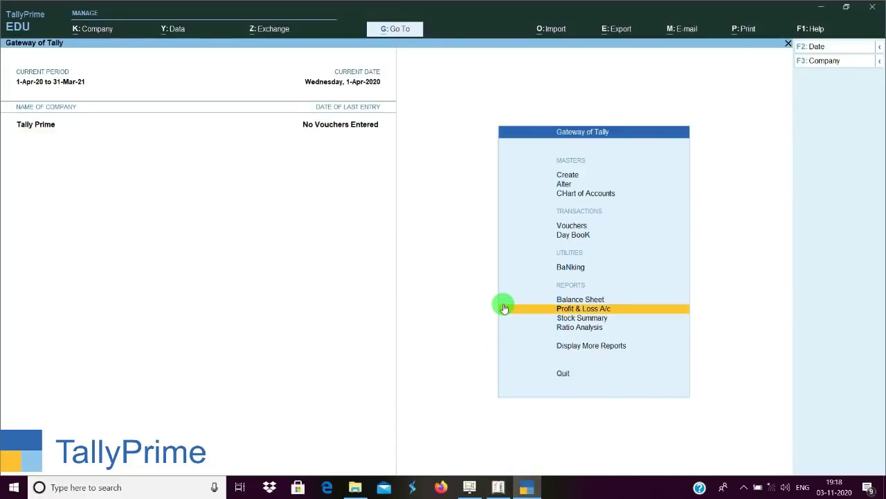
key(Up)
key(Up)
key(Up)
key(Up)
key(Up)
key(Up)
key(Up)
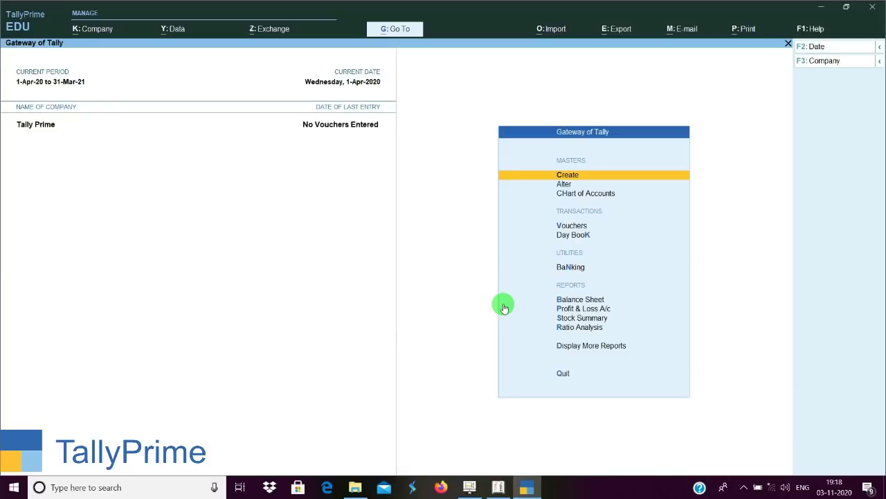
Browse the List of Masters through the accounting, inventory and statutory master types.
key(Return)
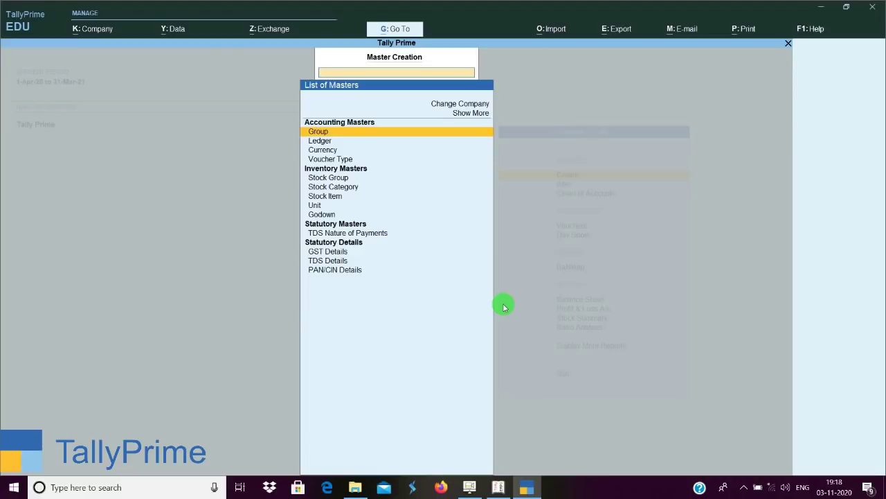
key(Up)
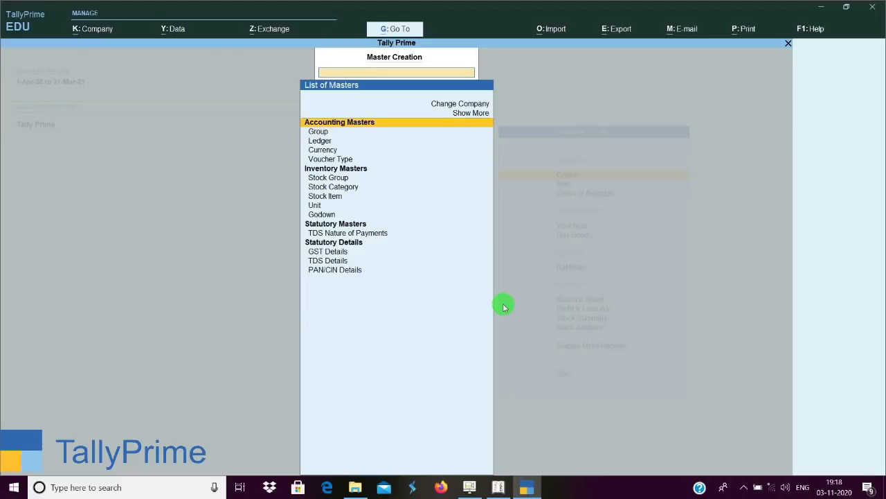
key(Down)
key(Down)
key(Down)
key(Down)
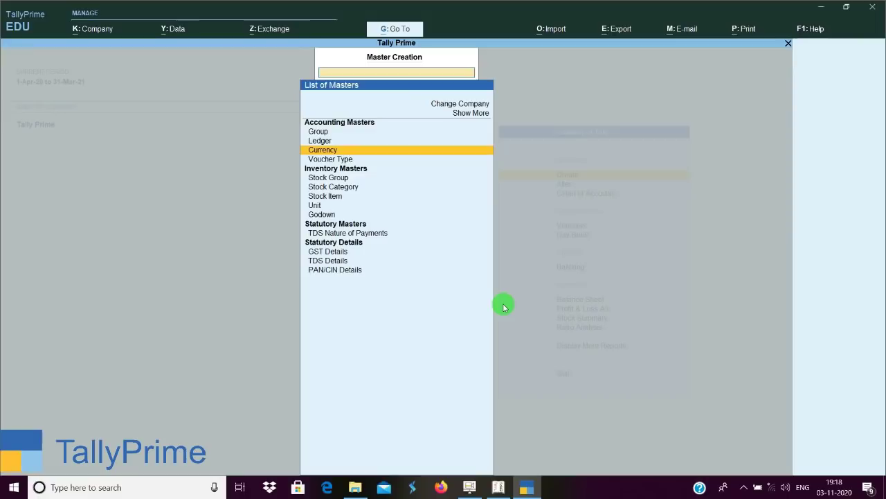
key(Down)
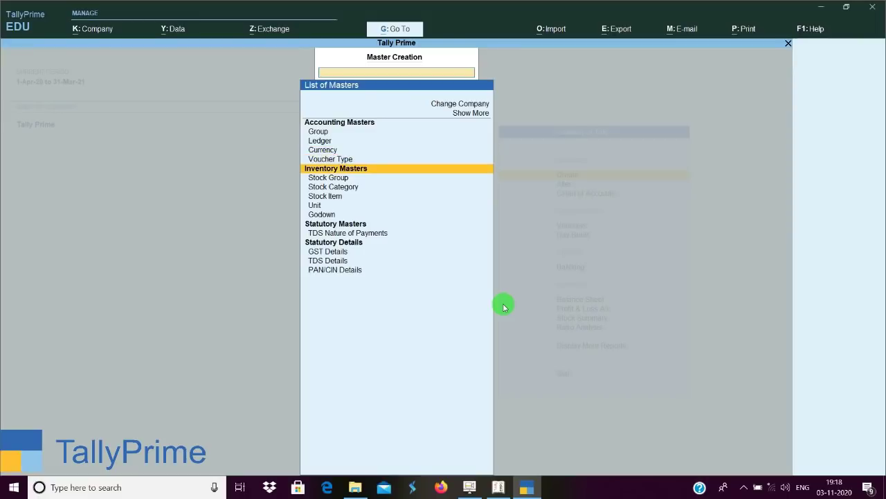
key(Down)
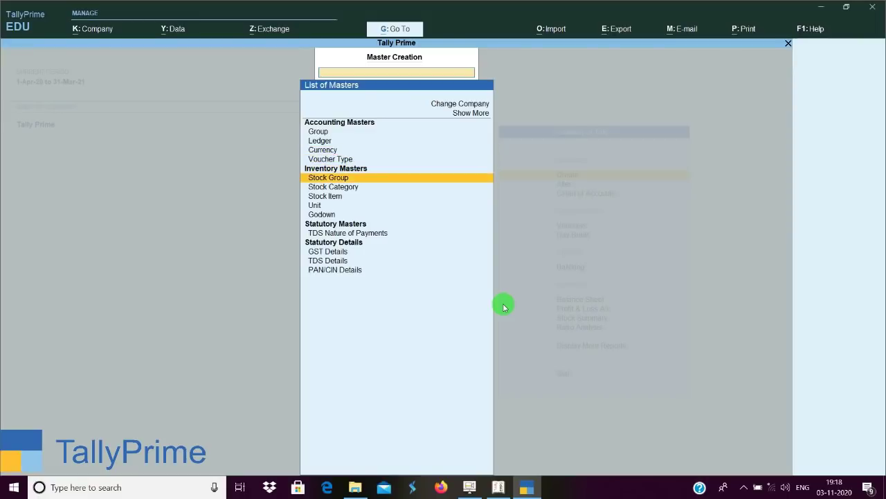
key(Down)
key(Down)
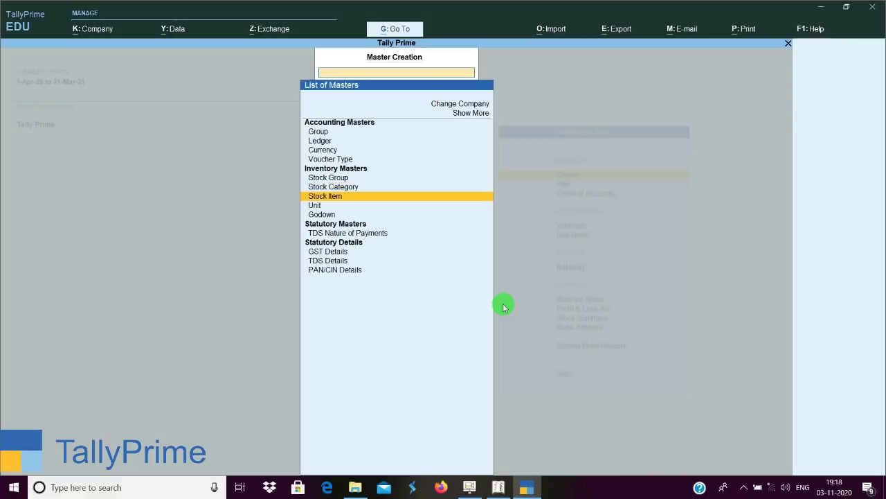
key(Down)
key(Down)
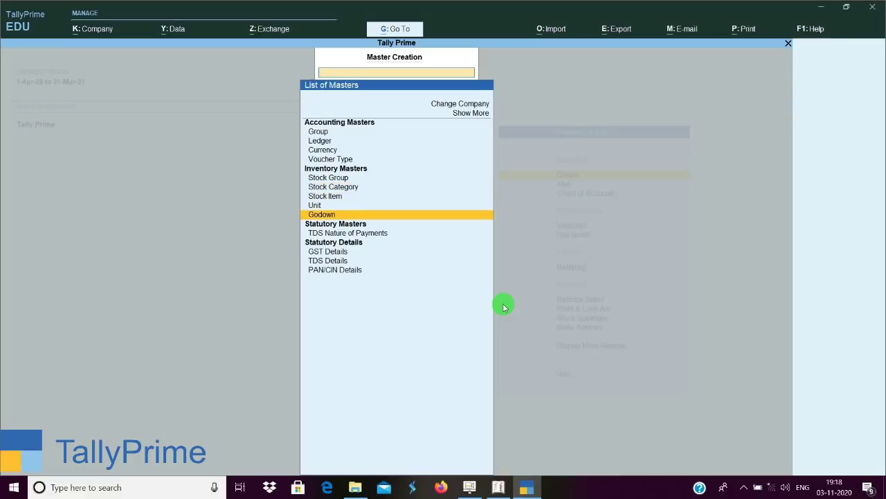
key(Down)
key(Down)
key(Down)
key(Down)
key(Down)
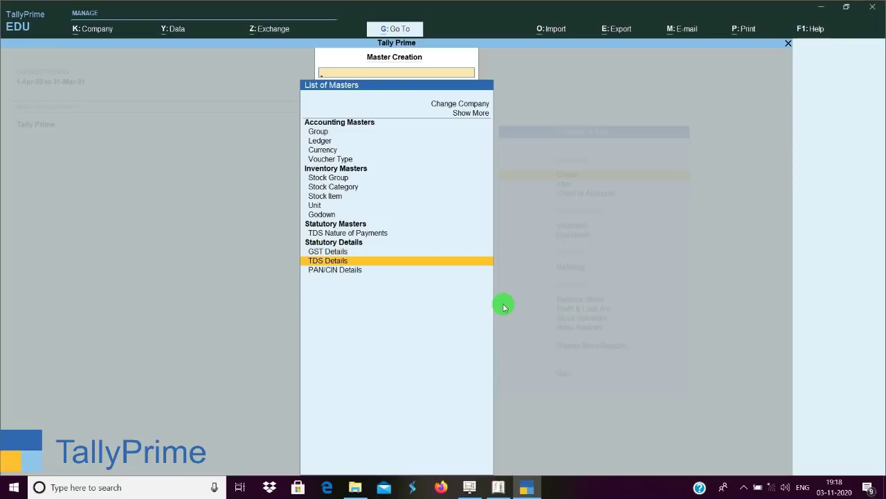
Move back up to Ledger and open a blank Ledger Creation form.
key(Up)
key(Up)
key(Up)
key(Up)
key(Up)
key(Up)
key(Up)
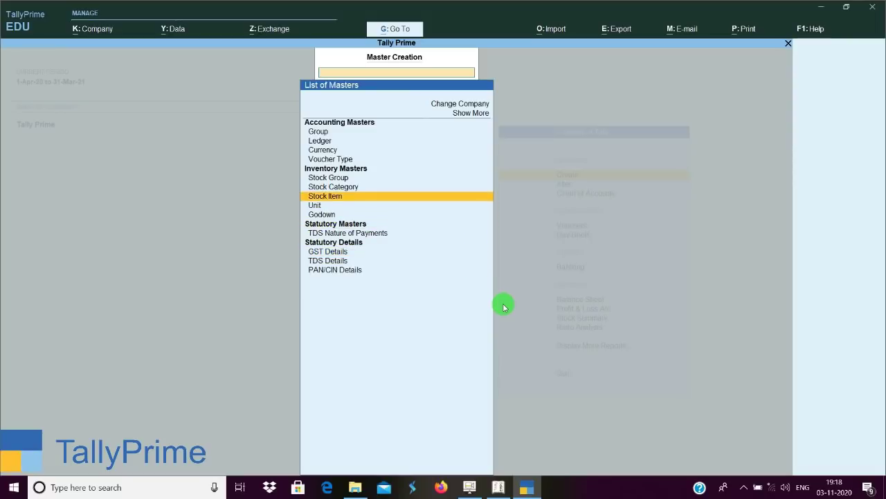
key(Up)
key(Up)
key(Up)
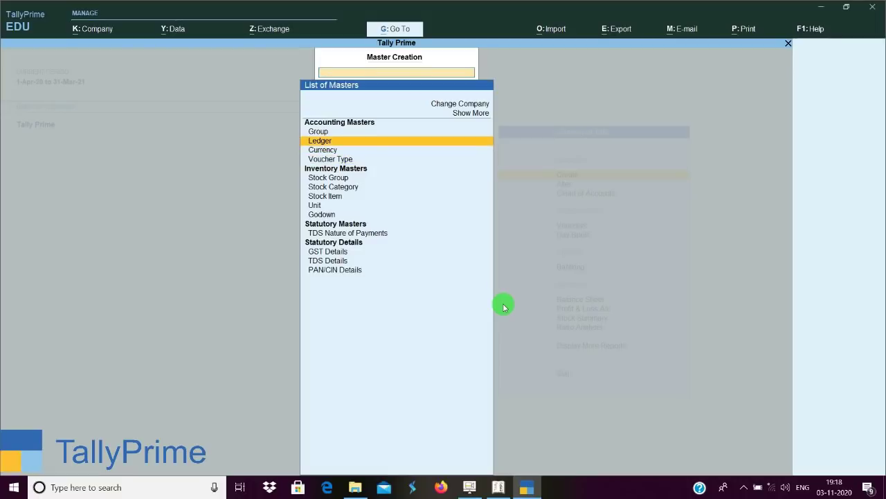
key(Return)
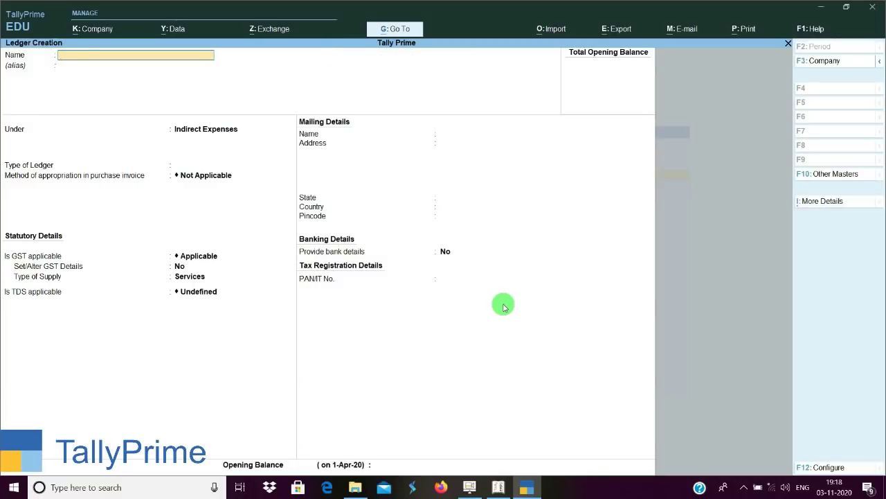
Inspect the ledger form's configuration, other masters list, and extra details, closing each unchanged.
click(835, 467)
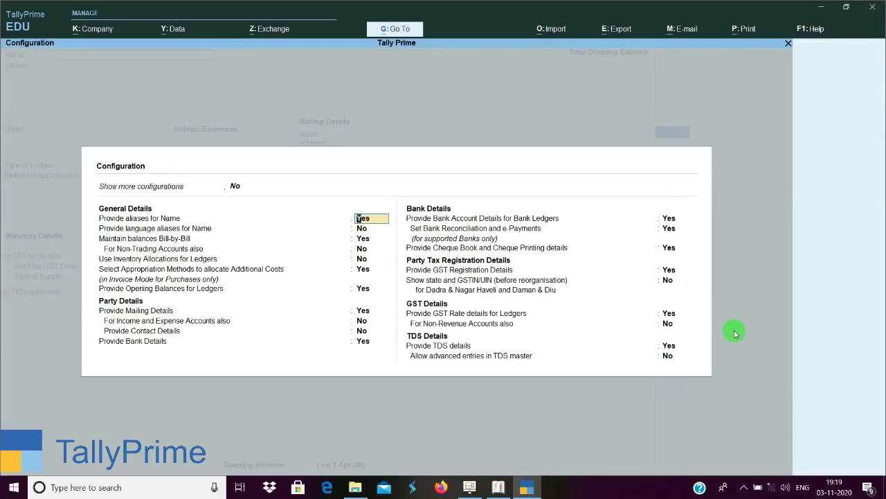
key(Escape)
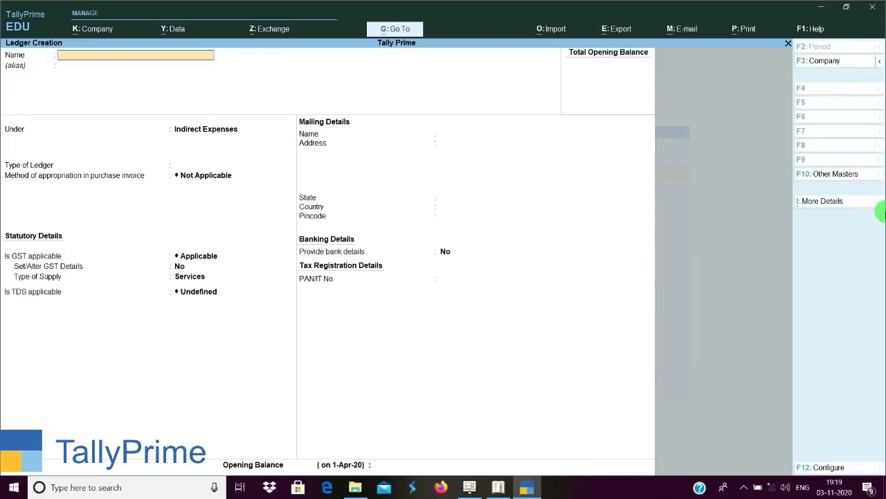
click(829, 173)
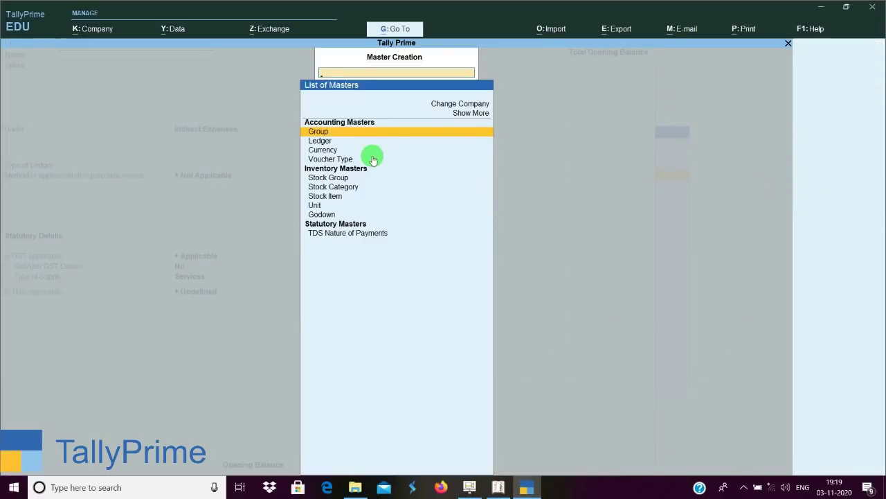
key(Escape)
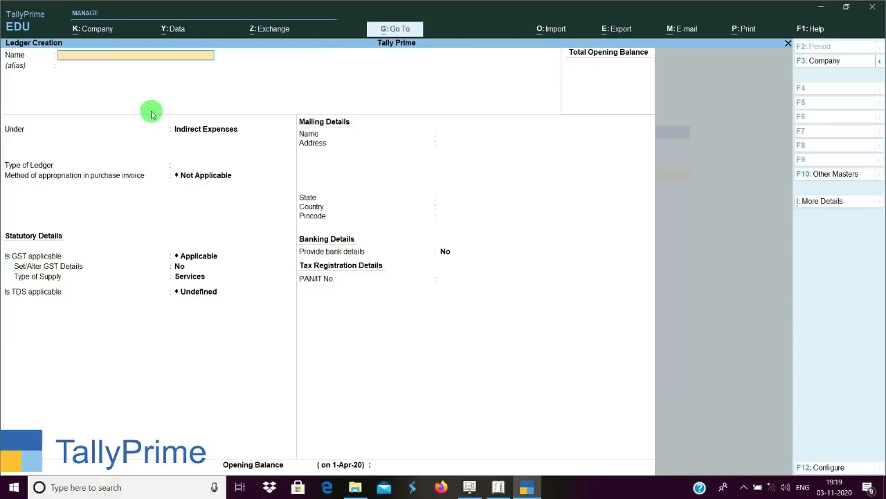
click(822, 202)
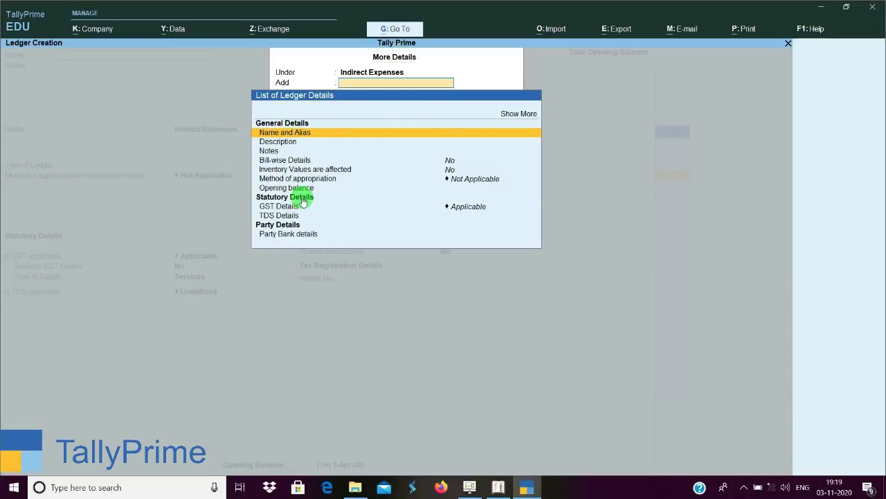
click(654, 249)
Quit the unsaved ledger form back to the Gateway and switch to Tally.ERP 9.
key(Escape)
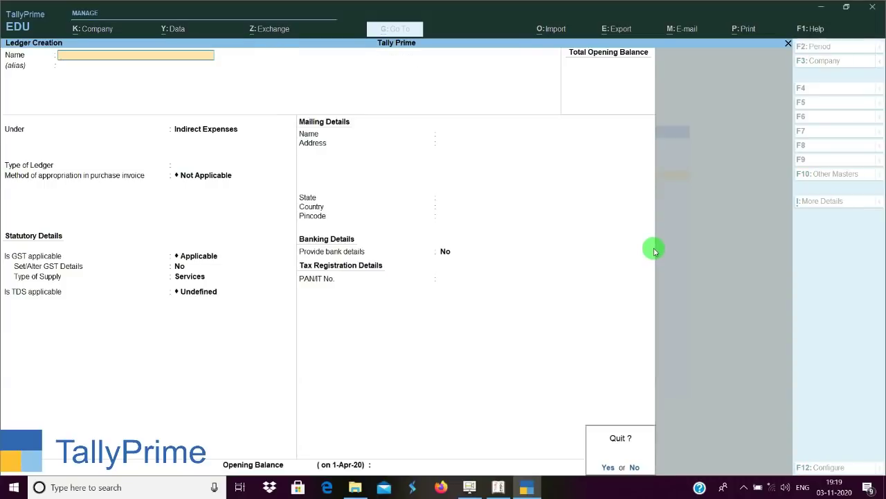
key(y)
key(Escape)
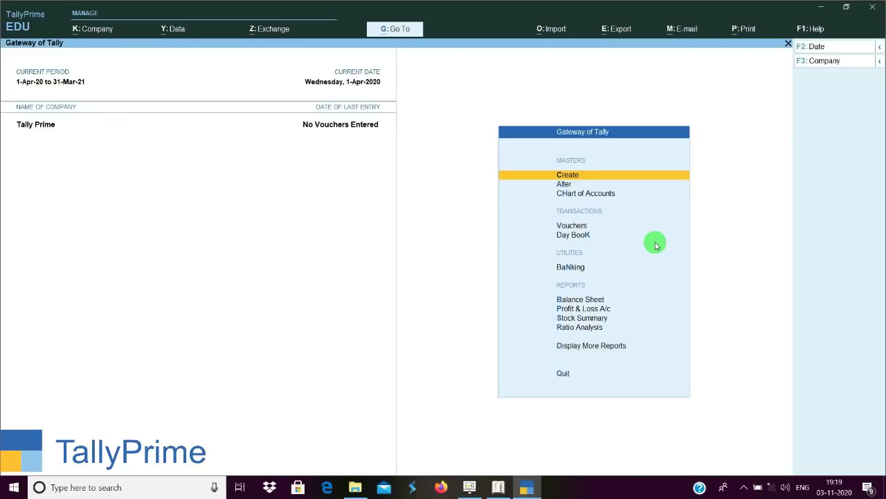
click(498, 487)
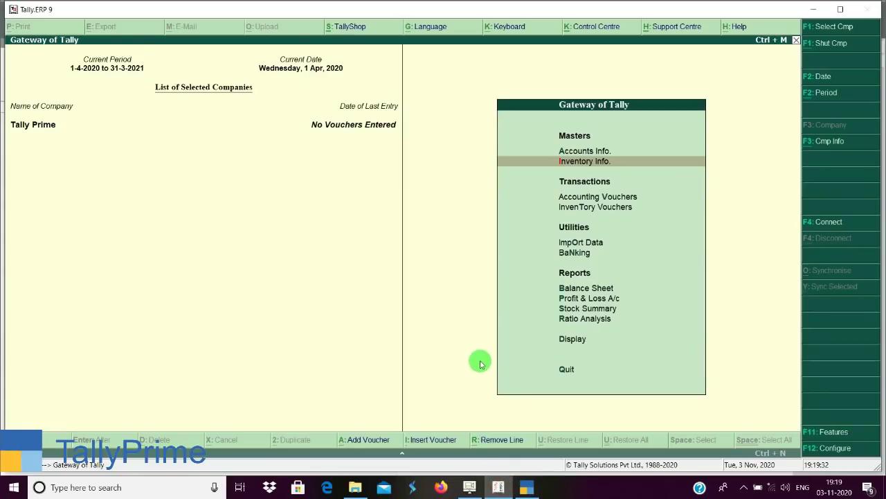
Open Accounts Info > Ledgers in Tally.ERP 9, then bring TallyPrime's Gateway back to front.
key(Up)
key(Return)
key(Down)
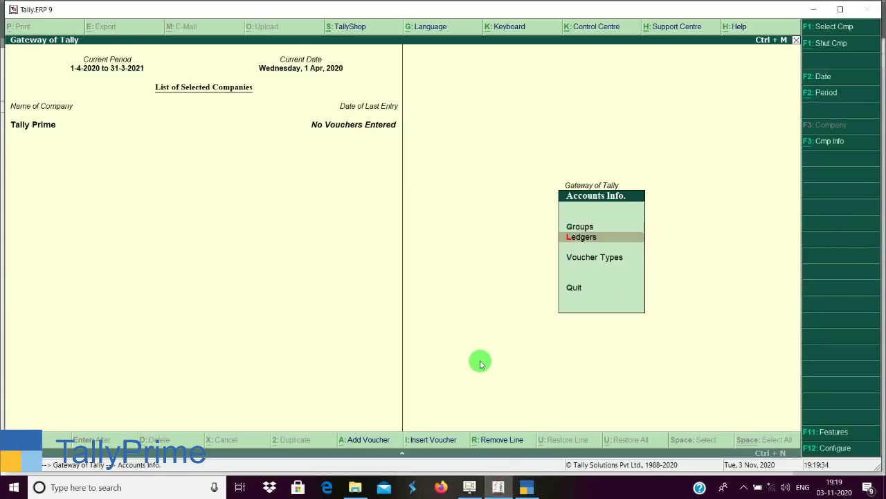
key(Return)
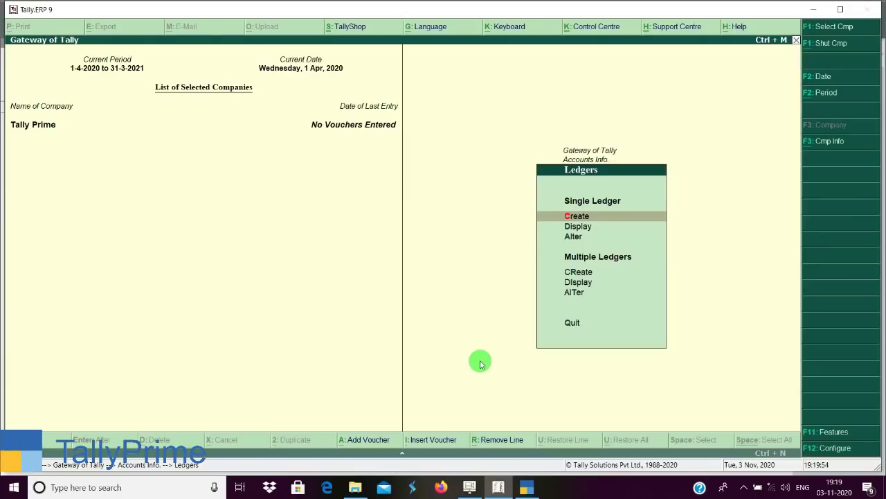
click(527, 486)
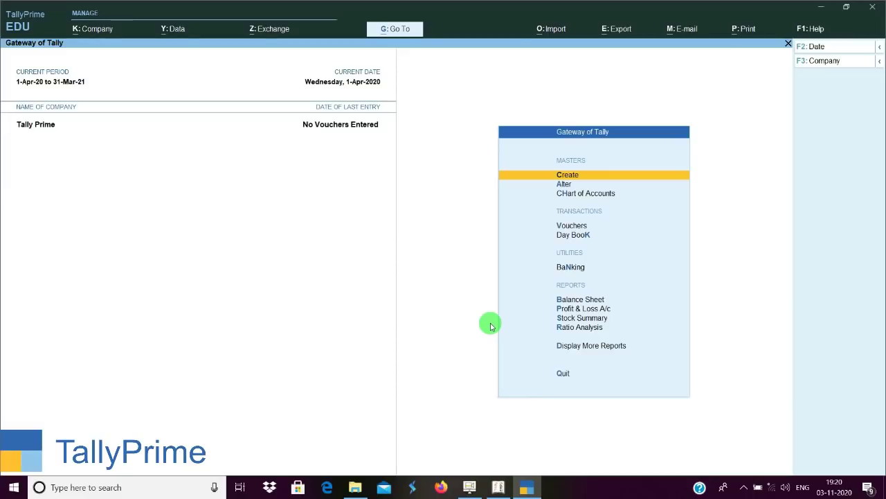
View TallyPrime's List of Masters for alteration, then close it.
key(Down)
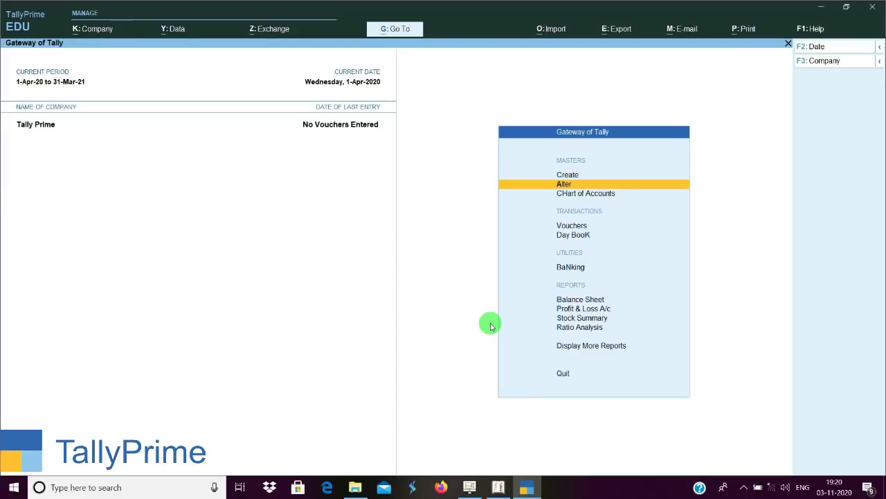
key(Return)
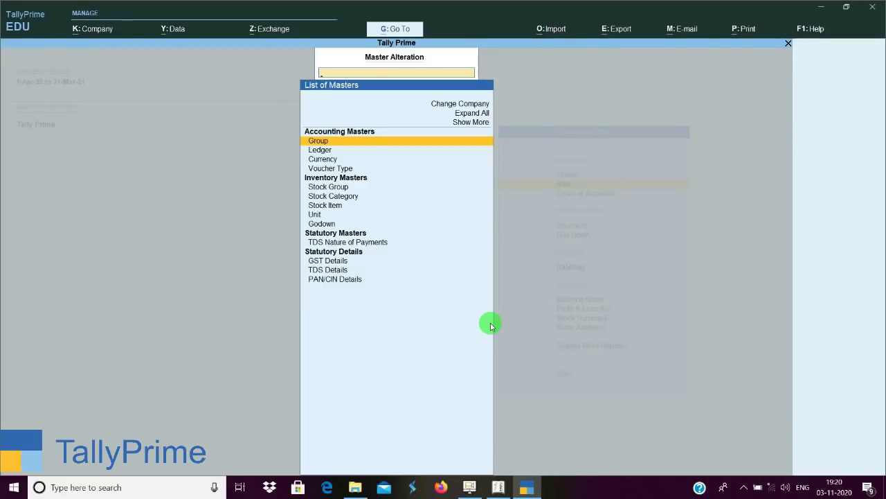
key(Escape)
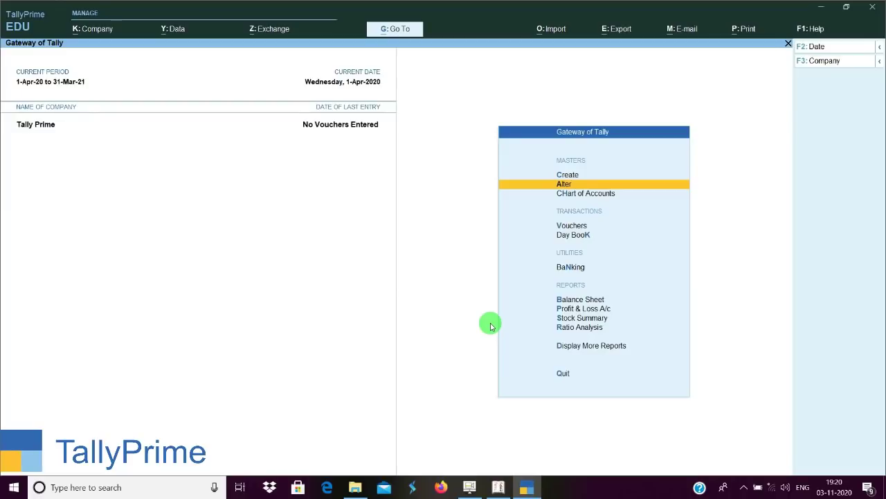
Open the empty 1-Apr-20 Day Book, then bring Tally.ERP 9 to the front.
key(Down)
key(Down)
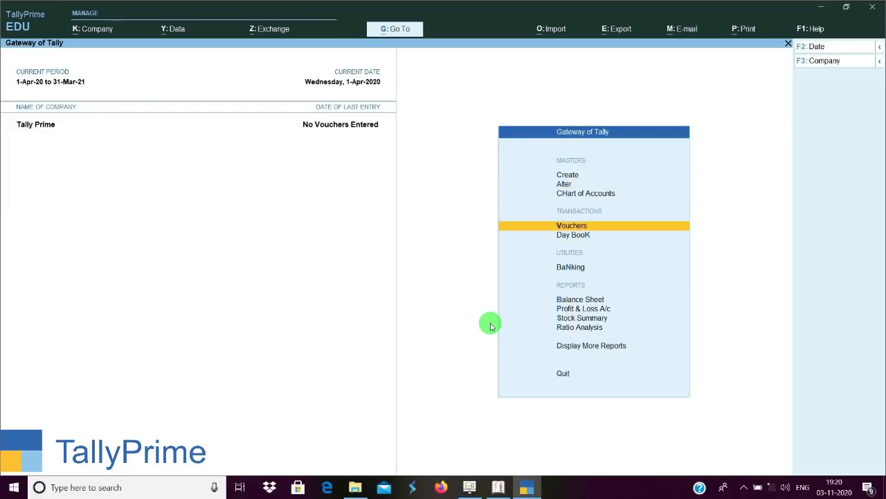
key(k)
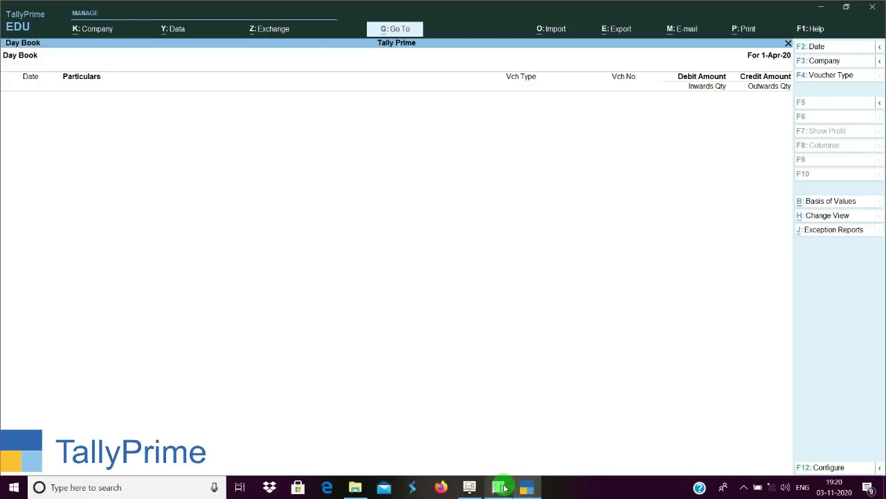
click(503, 487)
Open Tally.ERP 9's empty Day Book from Display, then return to TallyPrime's Day Book.
key(Escape)
key(Escape)
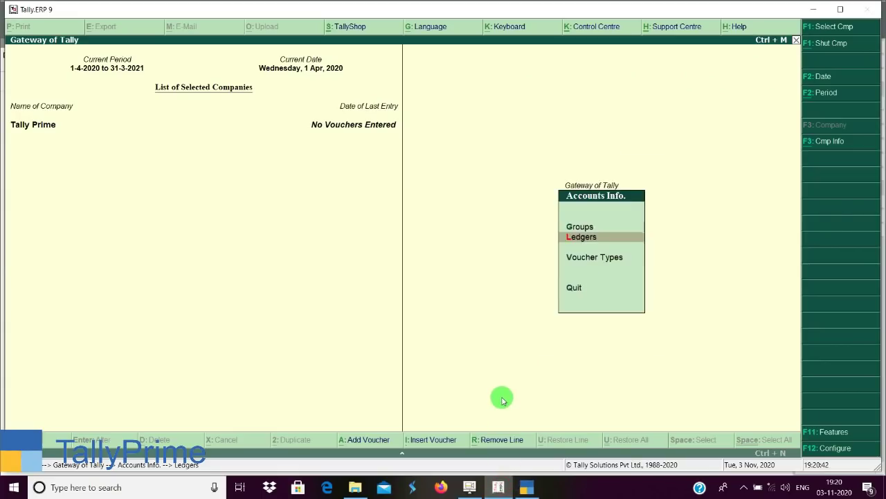
key(d)
key(Down)
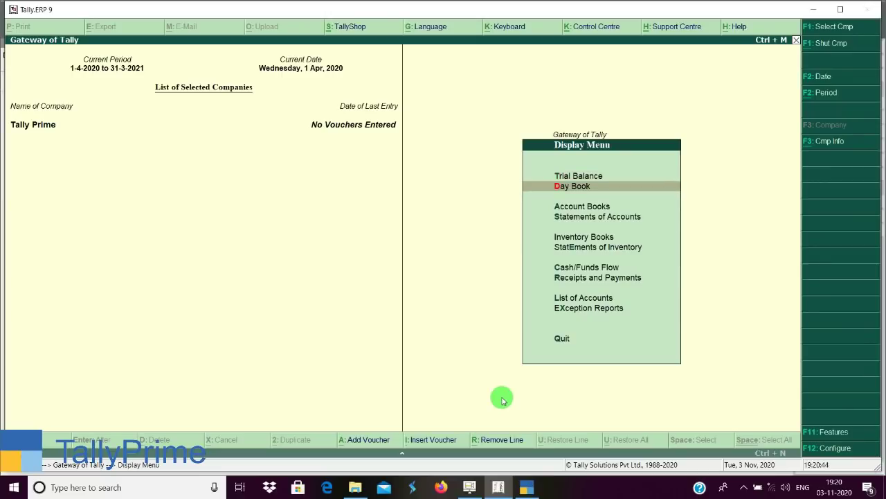
key(Return)
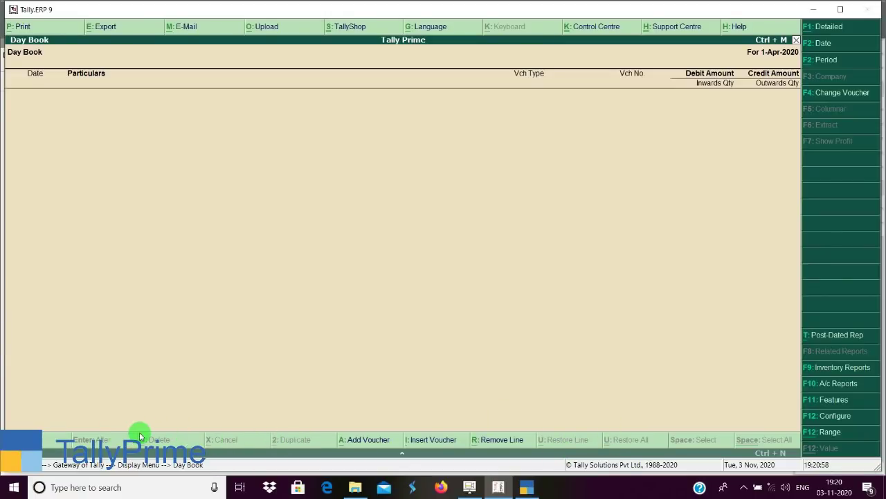
click(530, 487)
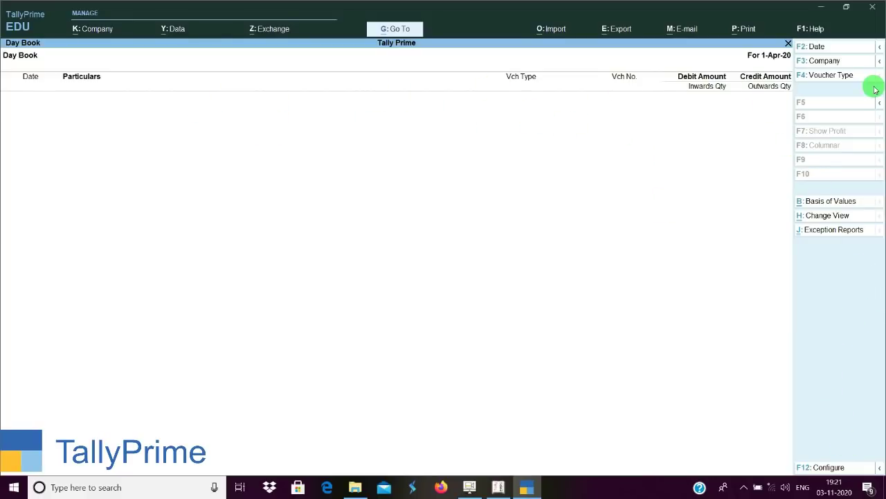
Compare both Day Books, then cycle TallyPrime's button bar through F12, Alt and Ctrl options.
click(499, 485)
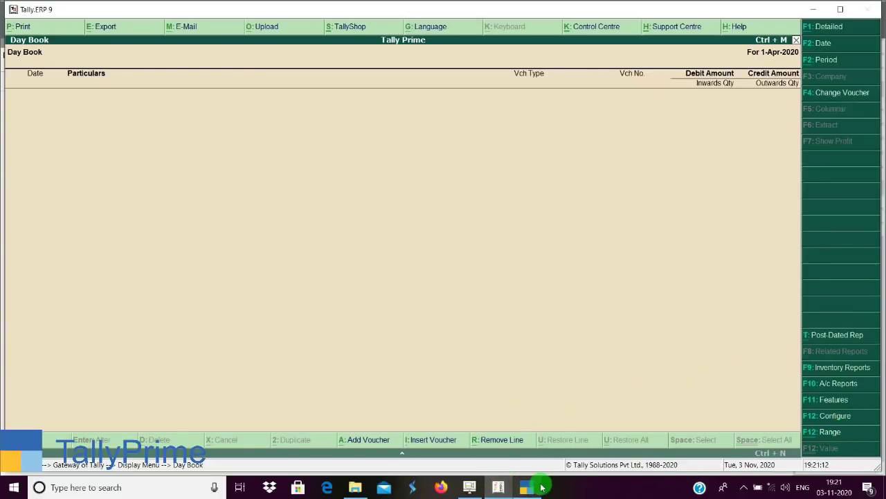
click(532, 487)
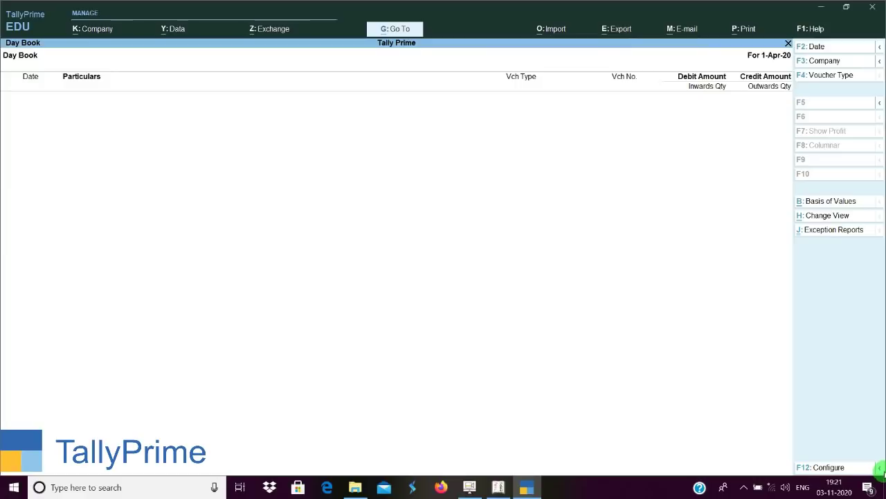
click(880, 470)
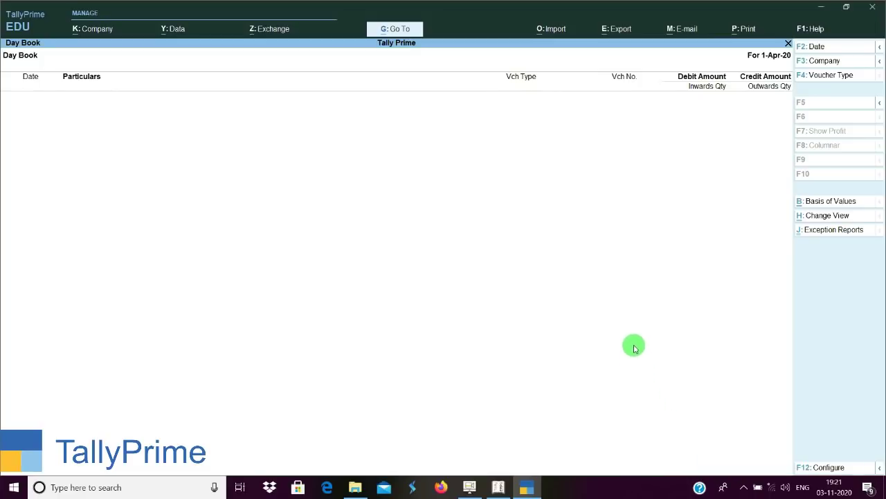
key(alt)
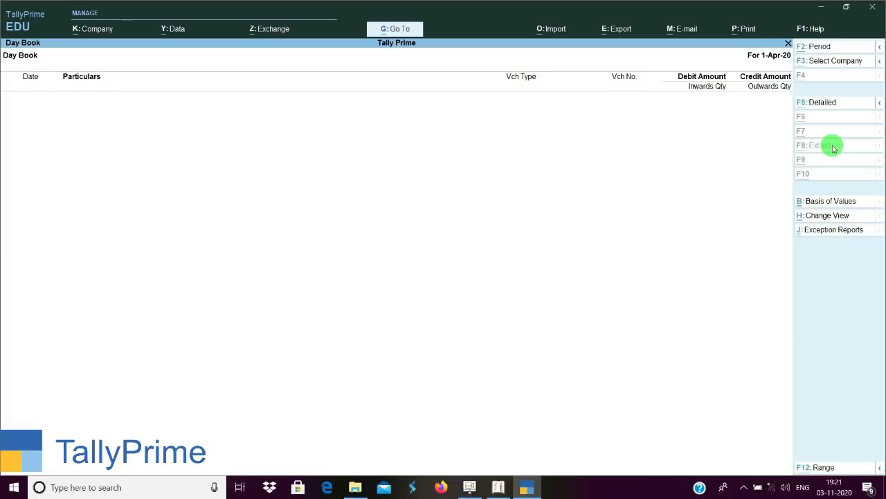
key(alt)
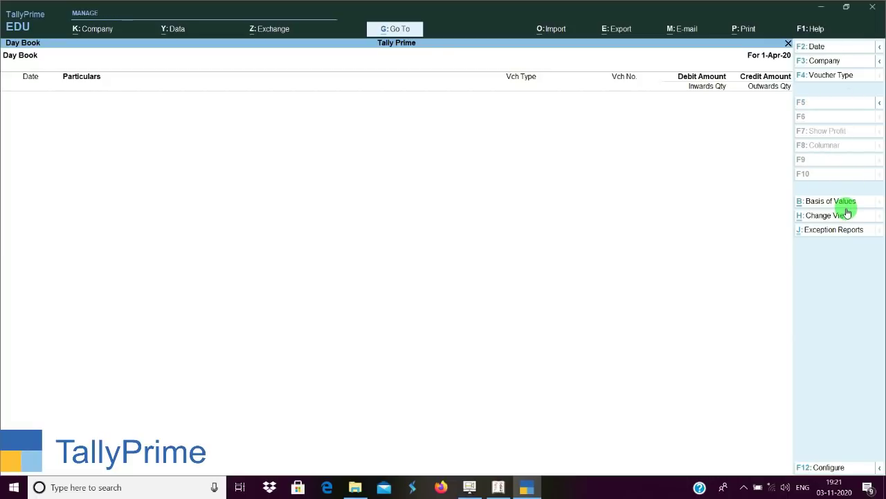
key(ctrl)
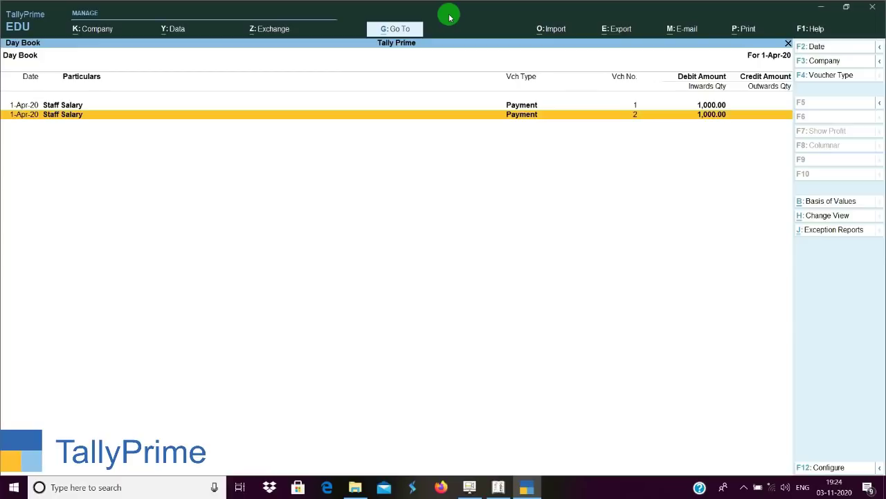
click(500, 486)
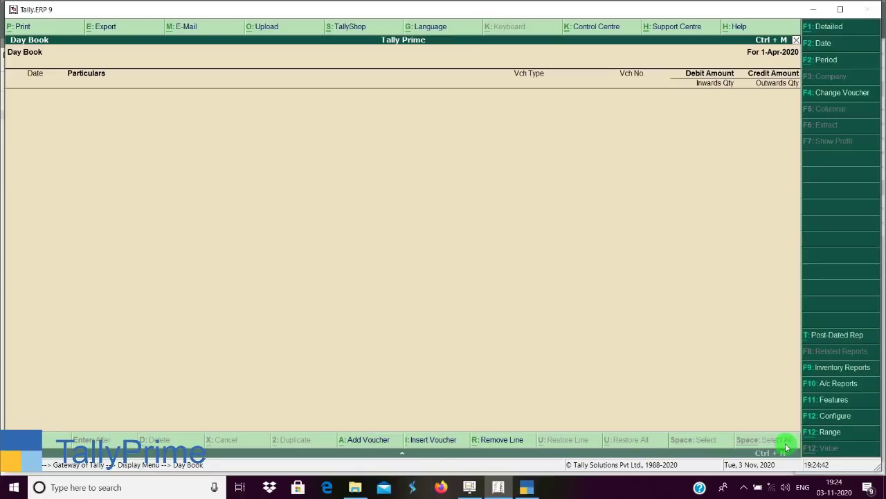
click(810, 14)
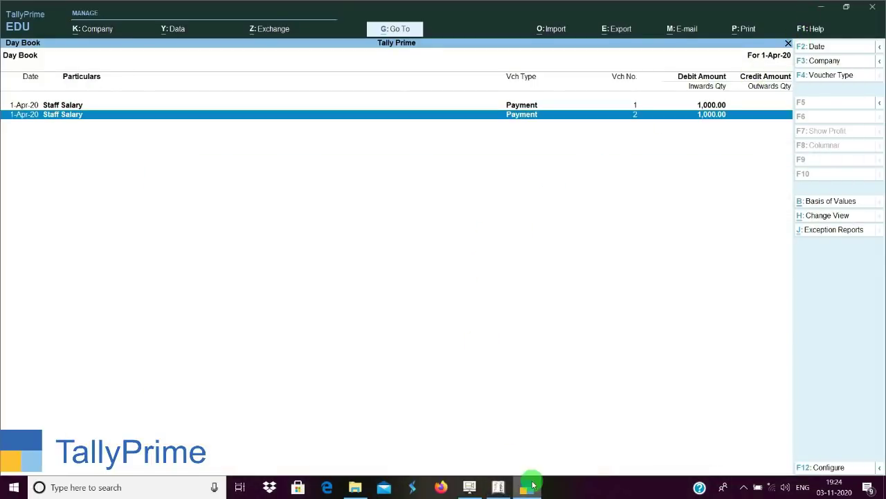
click(499, 488)
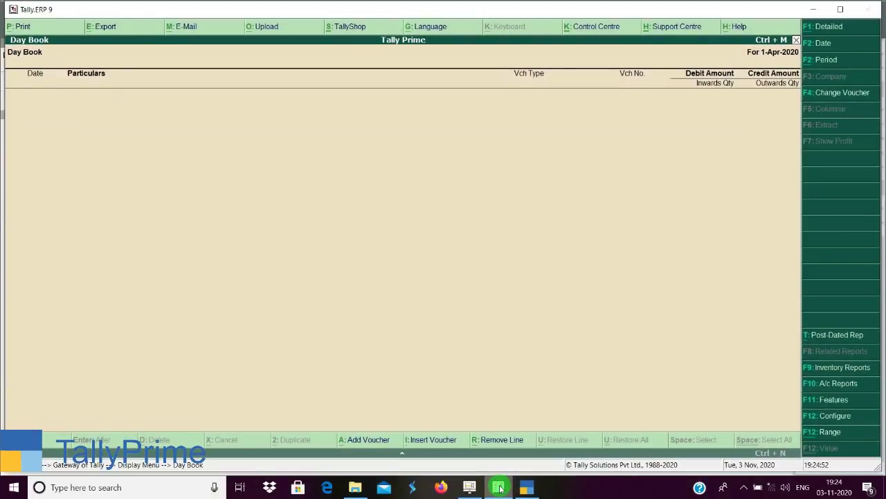
click(498, 487)
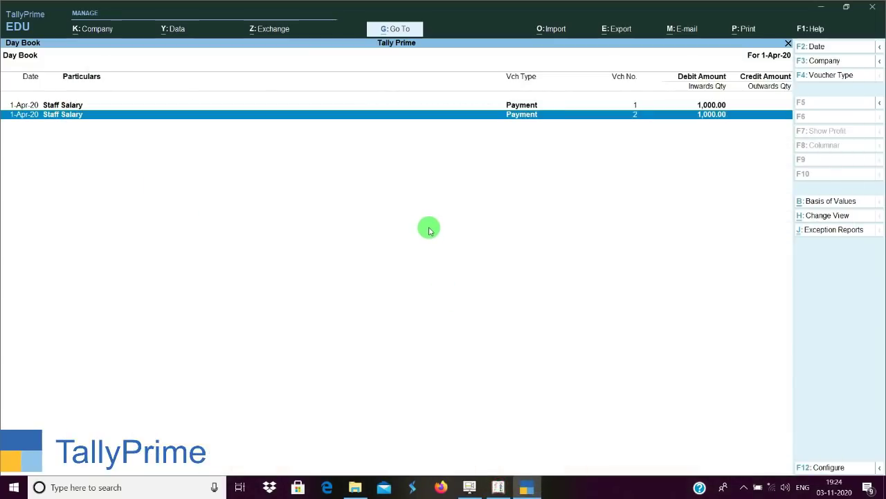
key(ctrl+space)
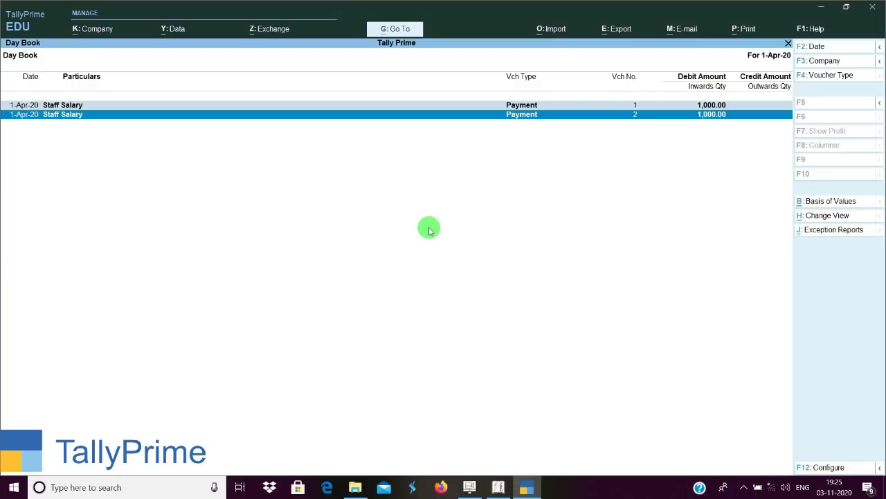
key(Return)
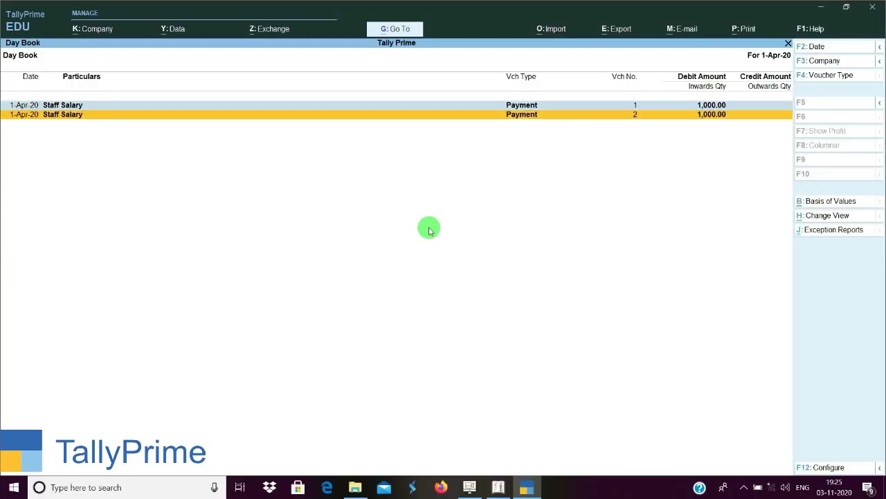
key(Up)
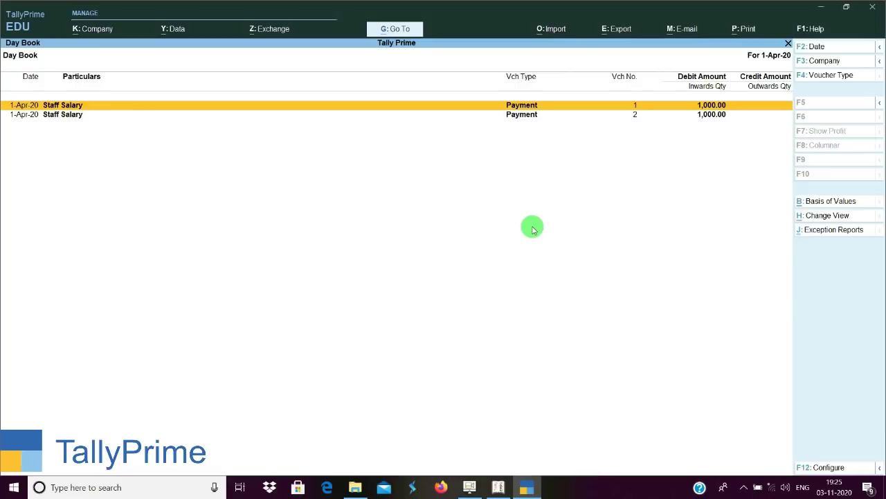
Duplicate the first Staff Salary payment, then discard the duplicate without saving.
key(alt+2)
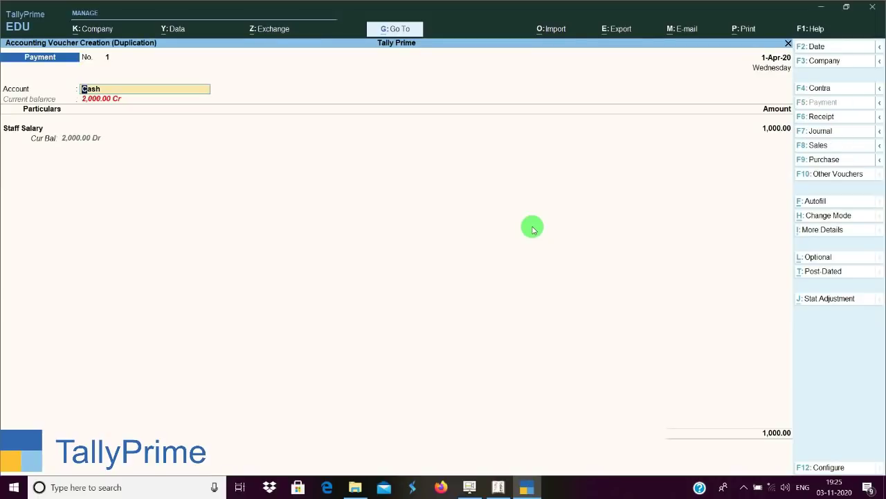
key(Delete)
key(Delete)
key(Delete)
key(Delete)
key(Escape)
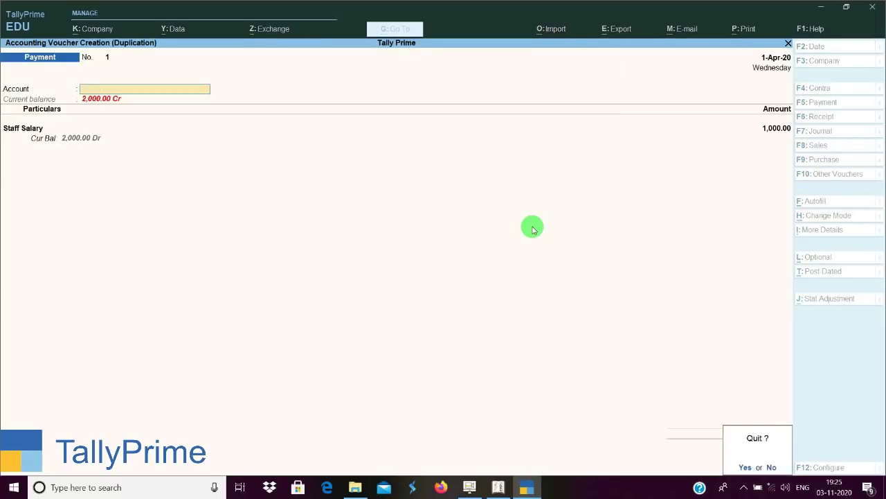
key(y)
Open and quit a blank payment voucher, then minimize the Tally.ERP 9 window.
key(alt+i)
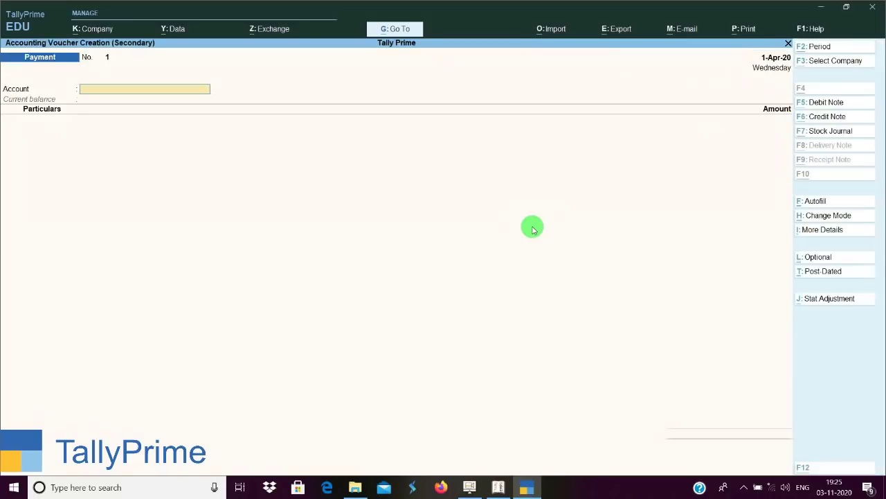
key(Escape)
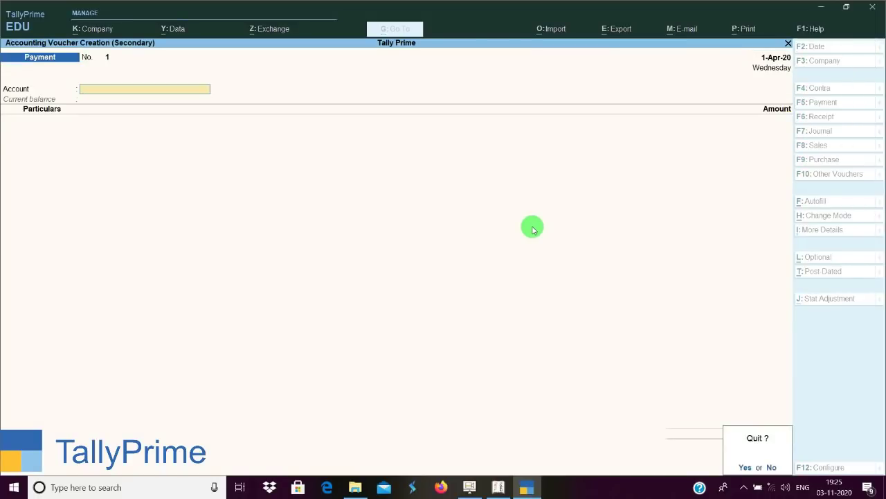
key(y)
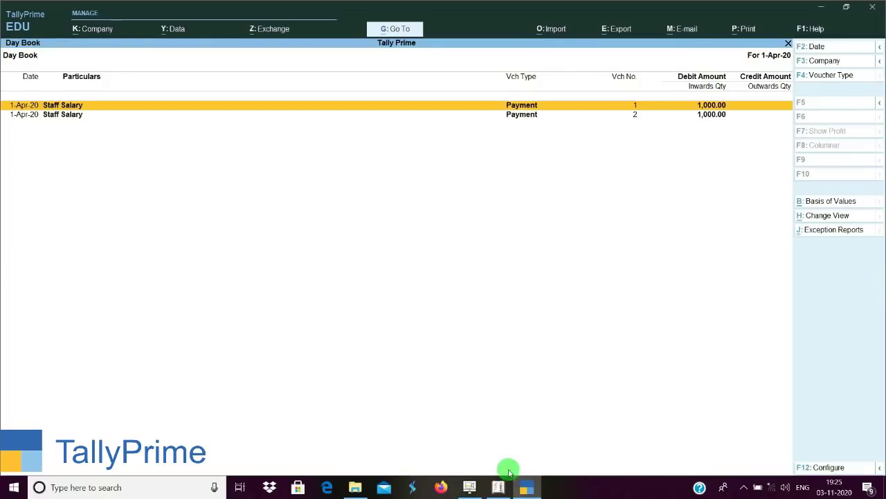
click(498, 485)
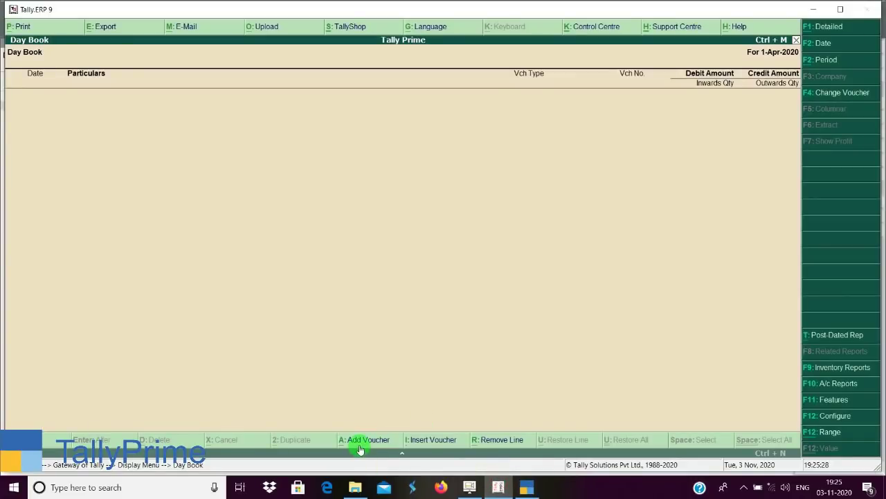
click(814, 10)
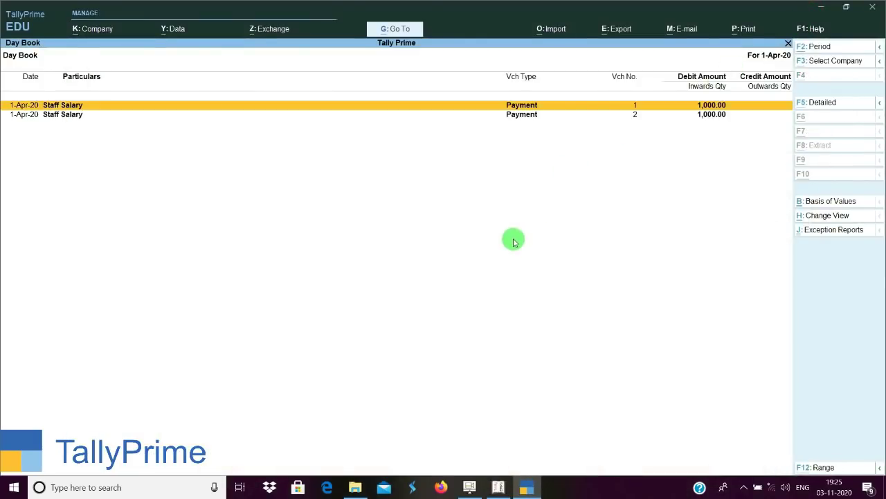
Start and discard a payment voucher from the Day Book, then close the Day Book.
key(alt+a)
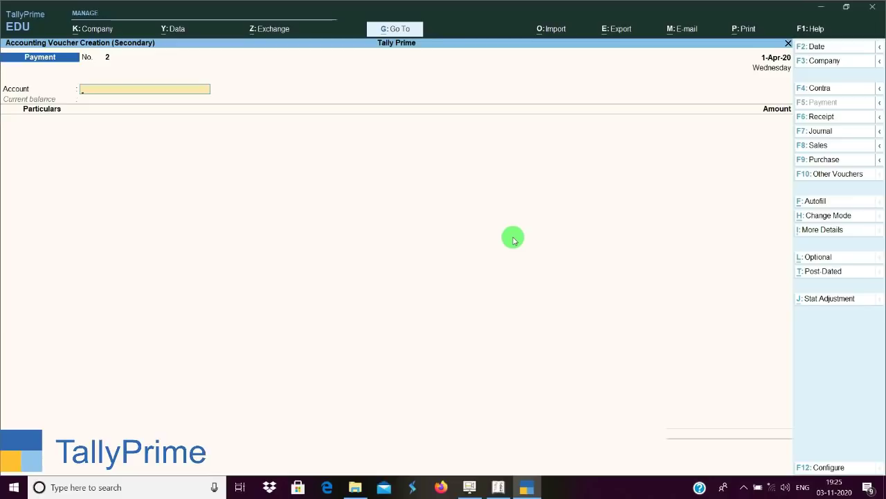
key(Escape)
key(y)
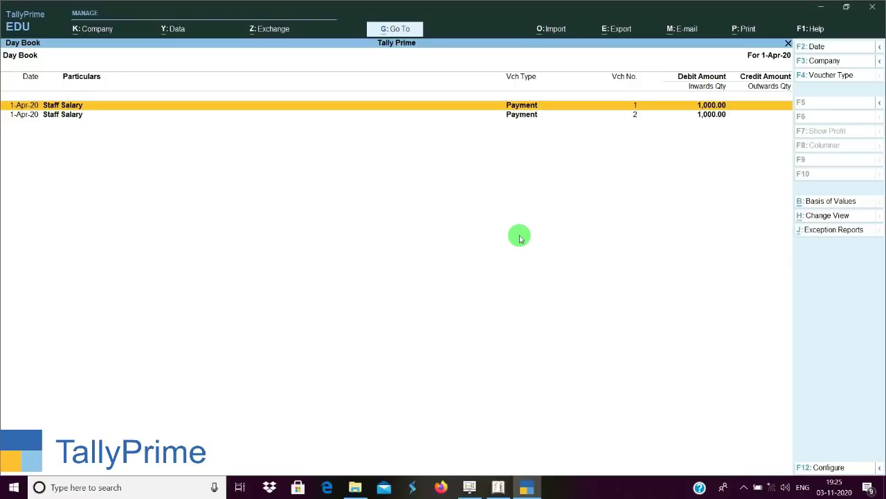
key(Escape)
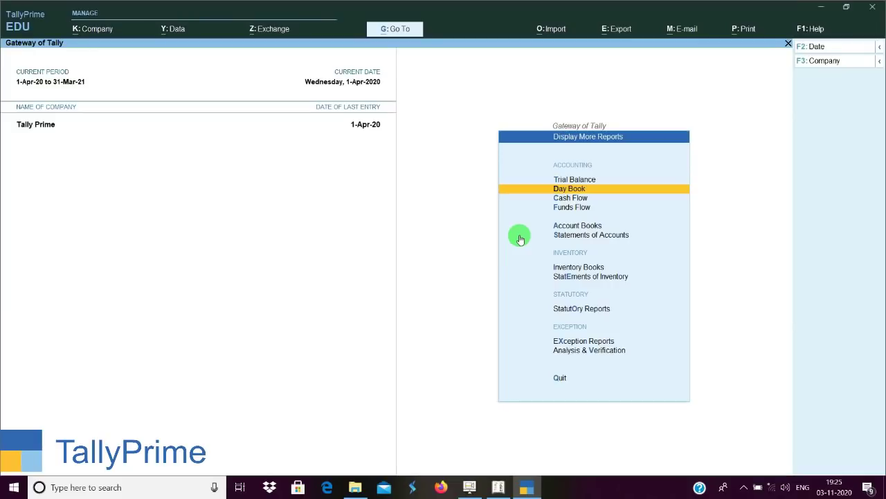
Open the Data Analysis report under Analysis & Verification, then close it.
key(Down)
key(Down)
key(Down)
key(Down)
key(Down)
key(Down)
key(Down)
key(Down)
key(Down)
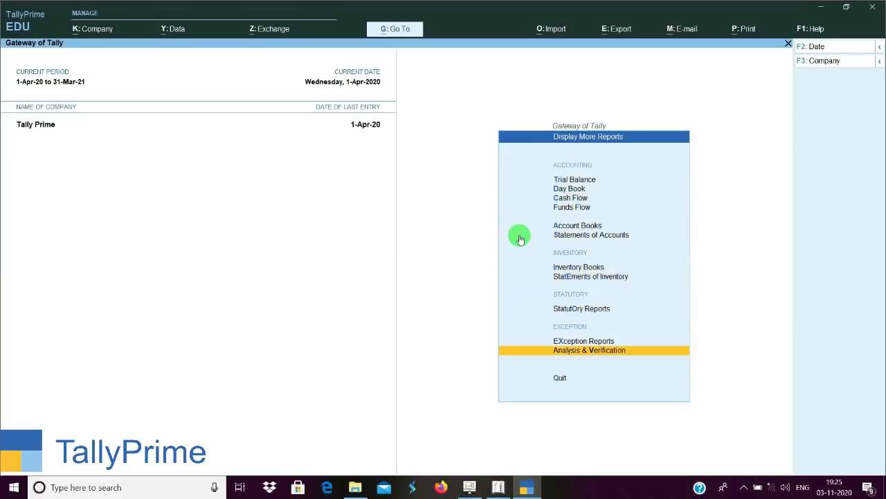
key(Return)
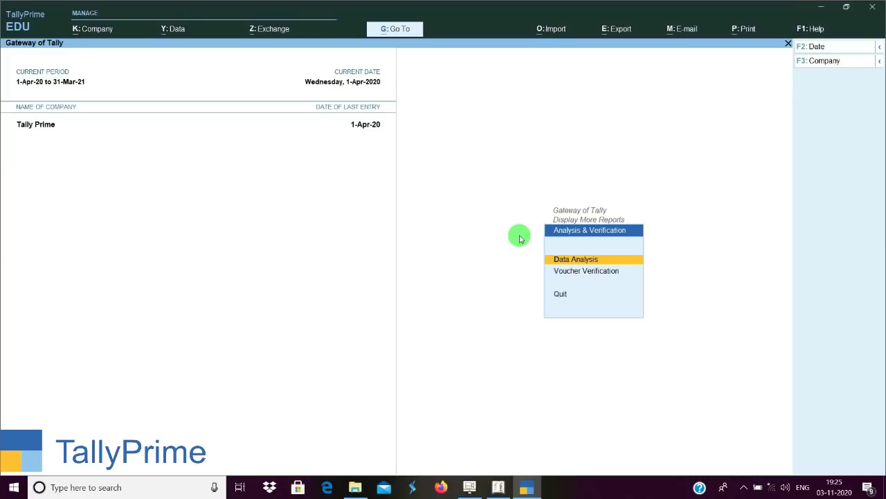
key(Return)
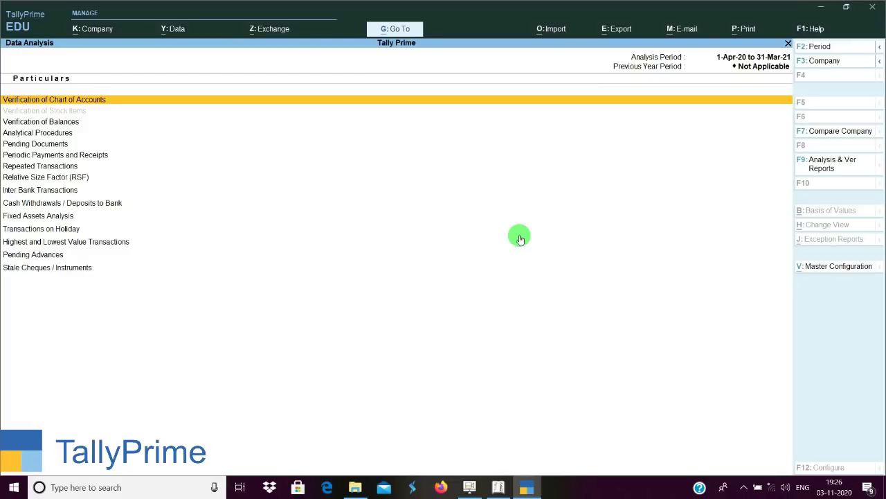
key(Escape)
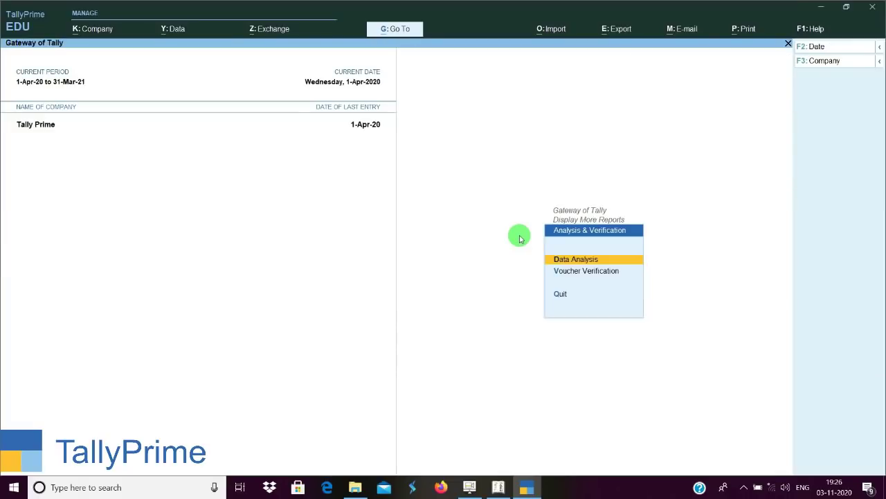
View the Voucher Verification report, back out, and switch to Tally.ERP 9.
key(Down)
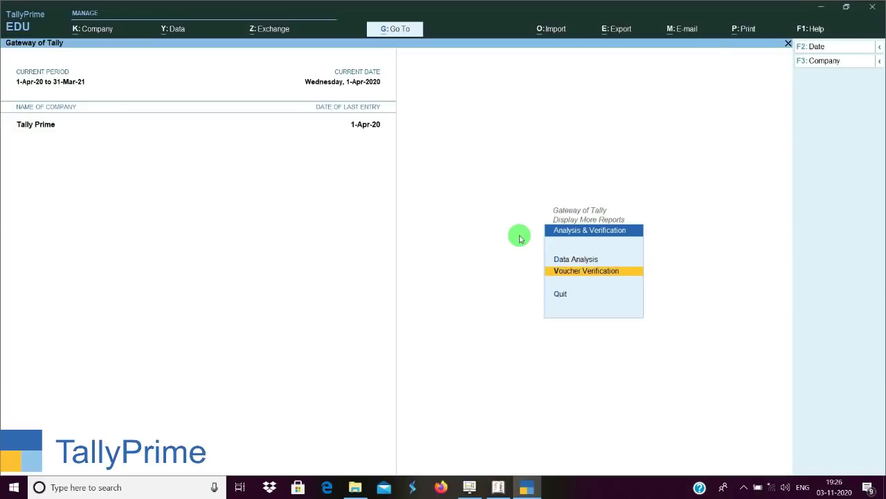
key(Return)
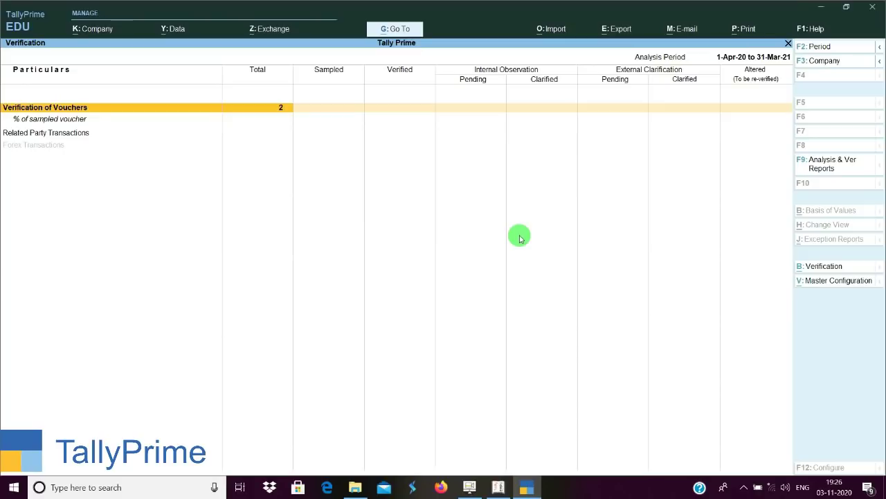
key(Escape)
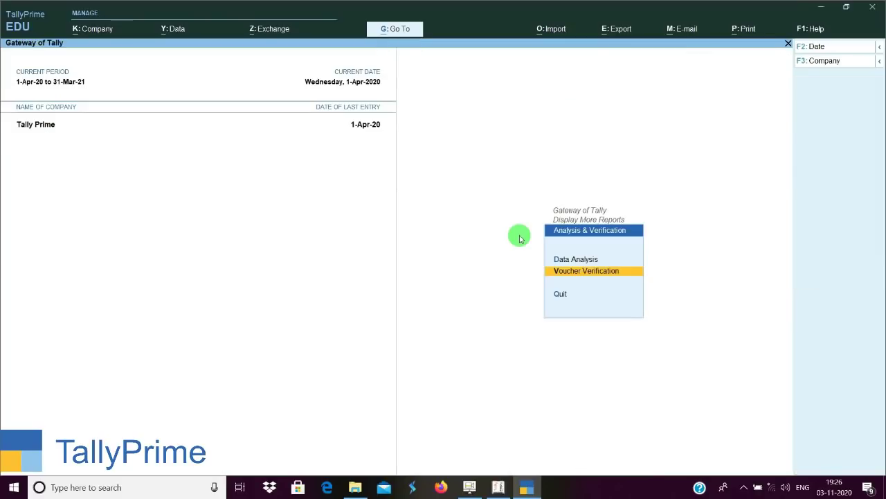
key(Escape)
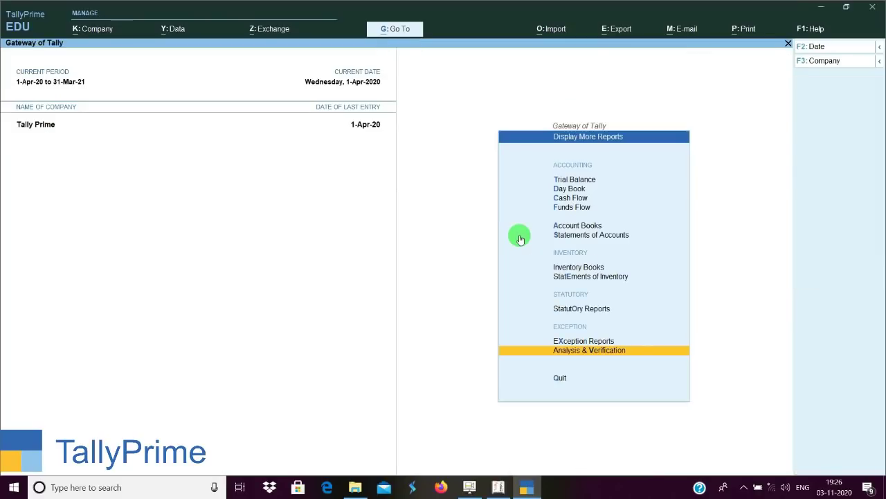
key(alt+Tab)
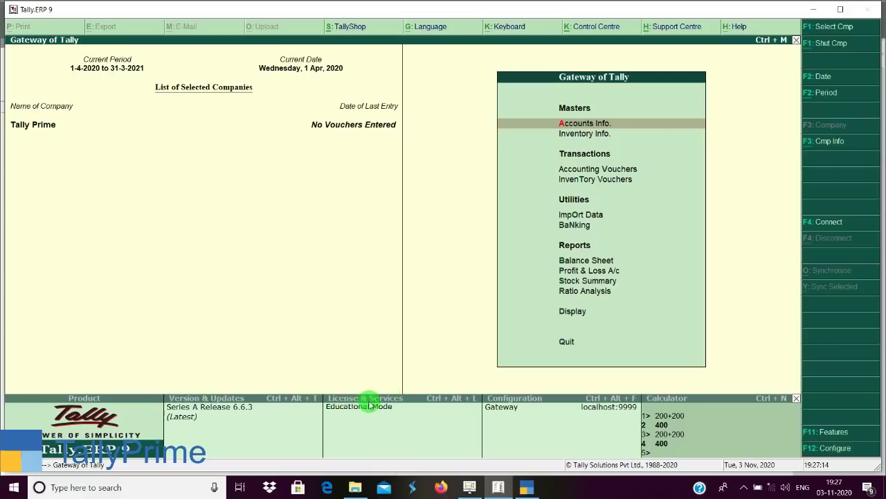
View Tally.ERP 9's License and Services screen showing Educational Mode, then return to TallyPrime.
click(422, 401)
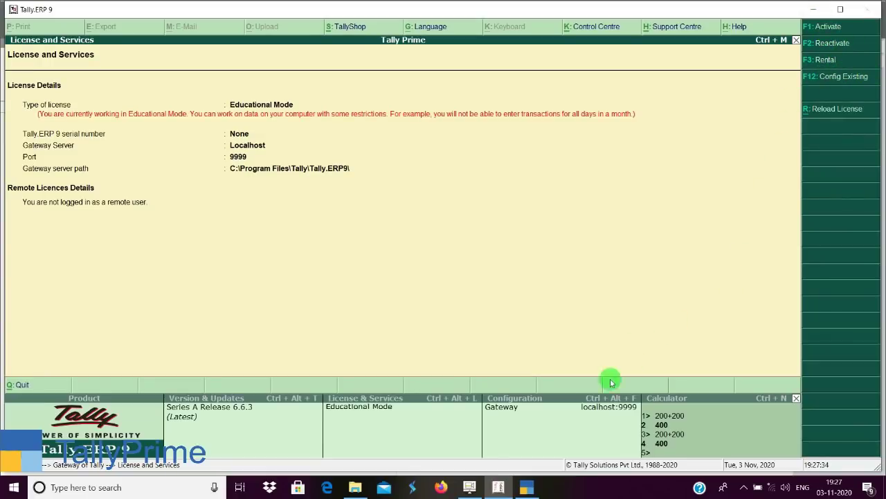
click(527, 486)
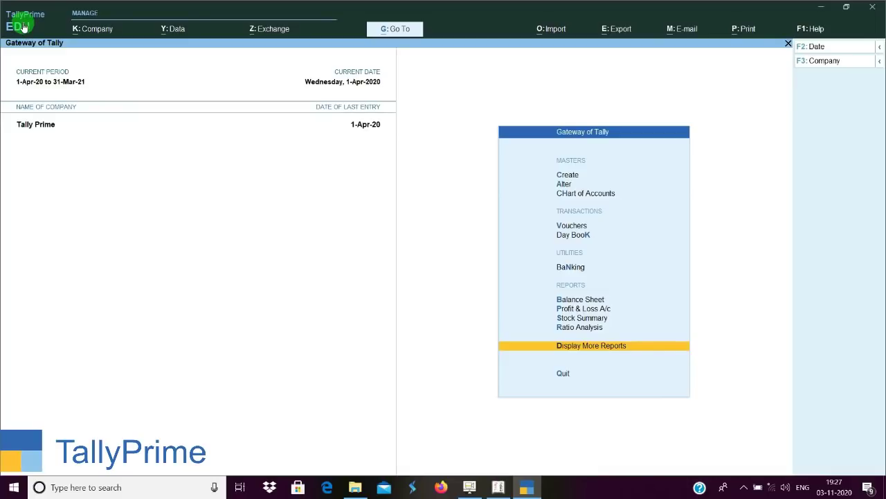
click(25, 25)
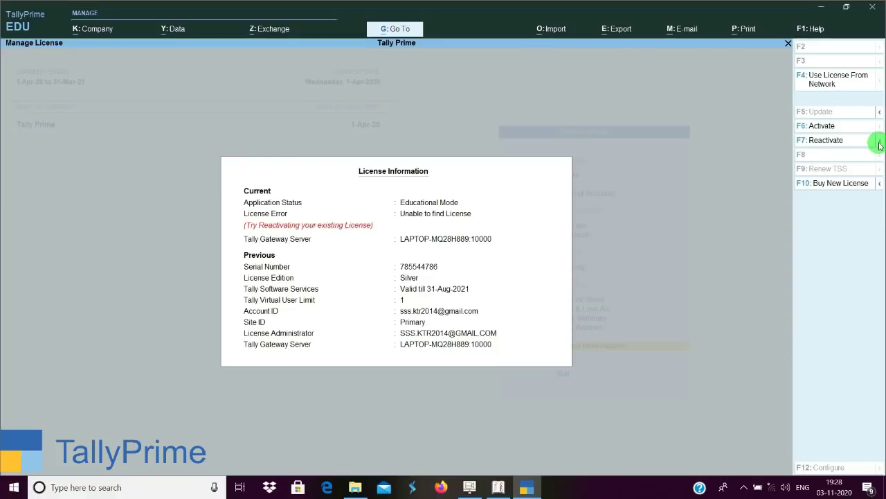
click(880, 142)
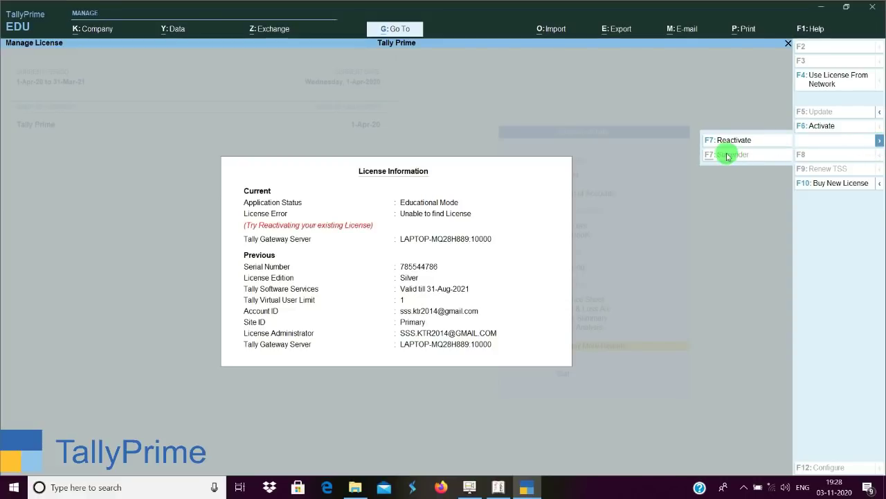
click(620, 111)
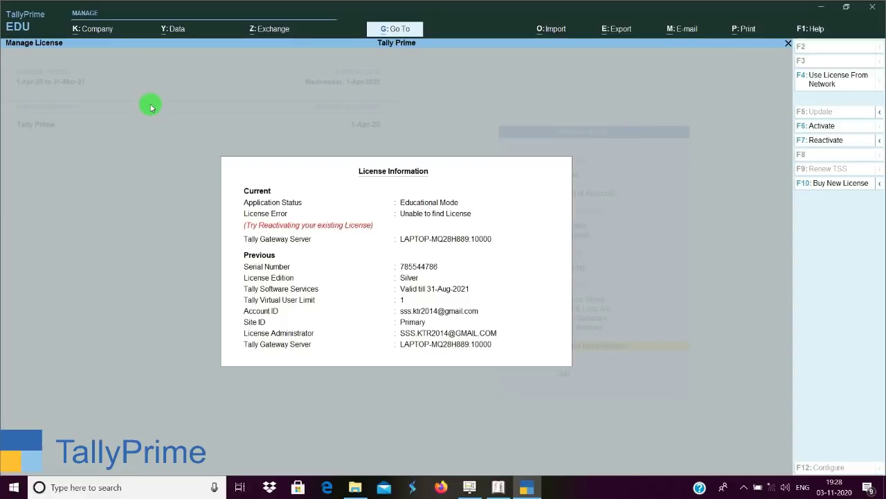
key(Escape)
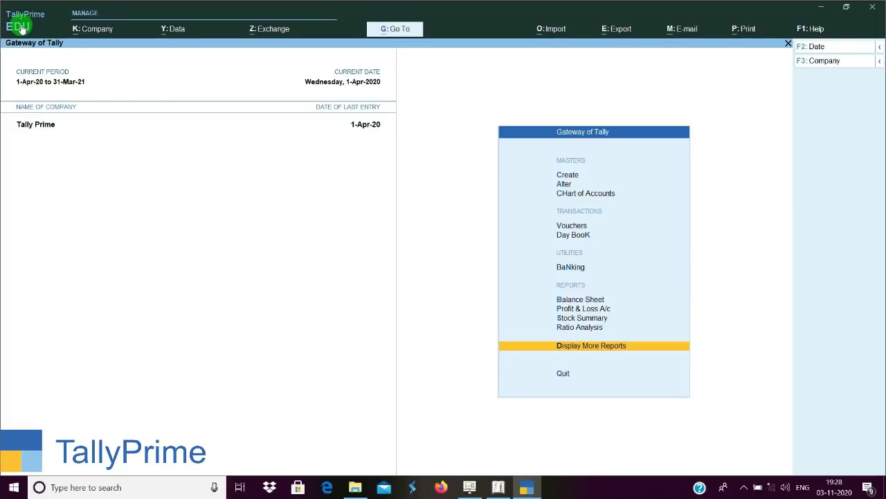
Open the Tally Prime company's details via K: Company > Alter, then close without changes.
click(91, 29)
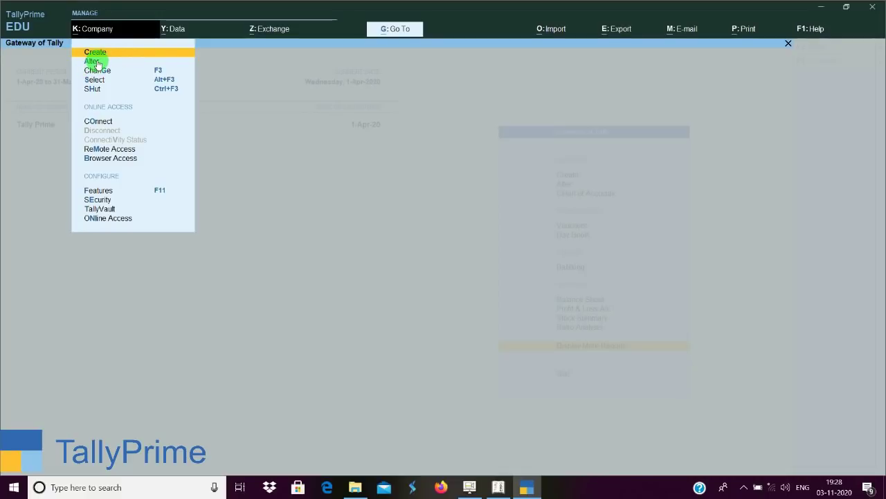
click(97, 64)
click(96, 63)
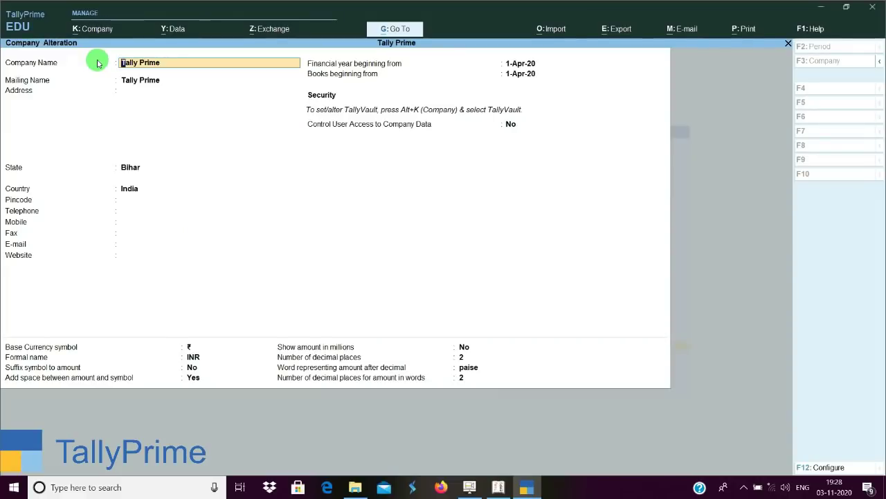
key(Escape)
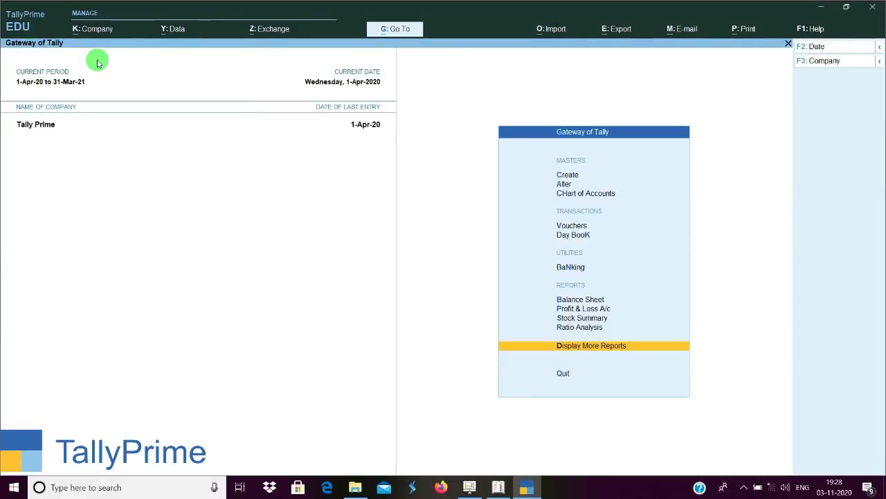
Browse the K: Company options and the Y: Data backup/restore options, ending at Features.
key(alt+k)
key(Down)
key(Down)
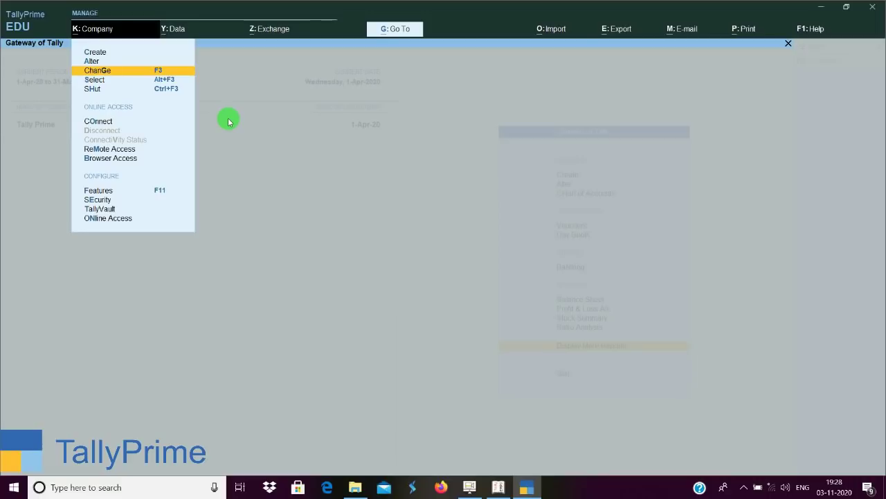
key(Down)
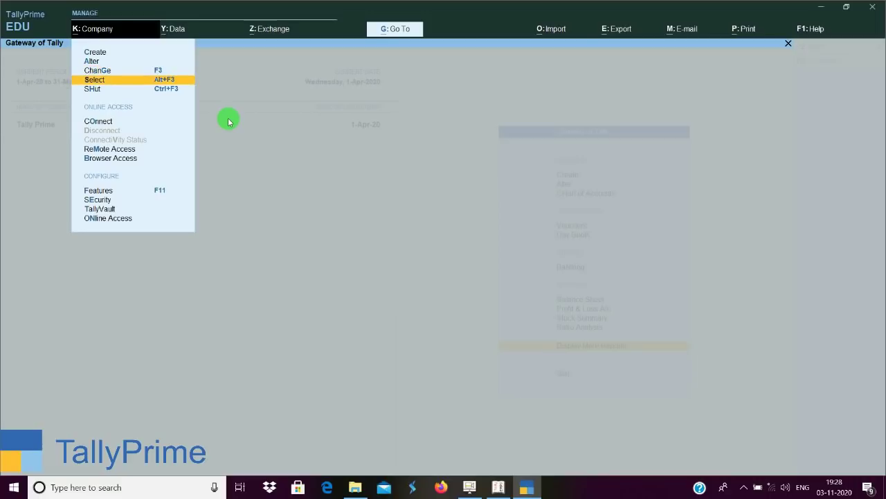
key(Down)
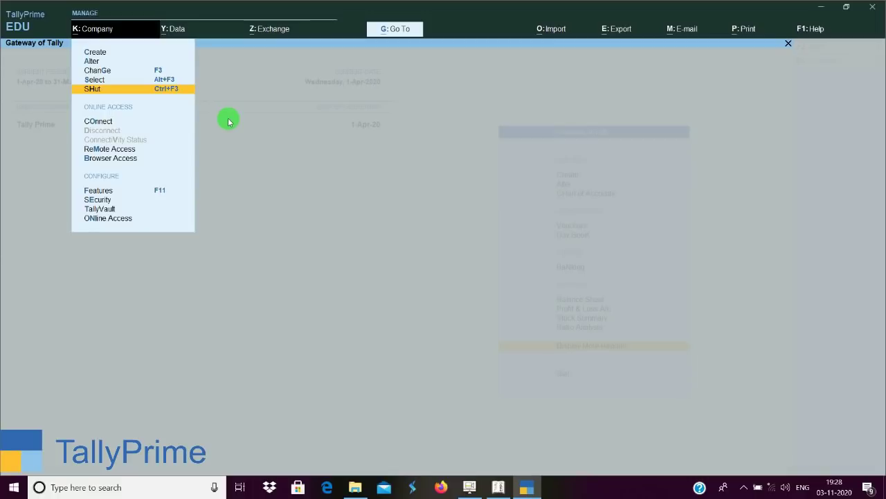
key(Down)
key(Down)
key(Down)
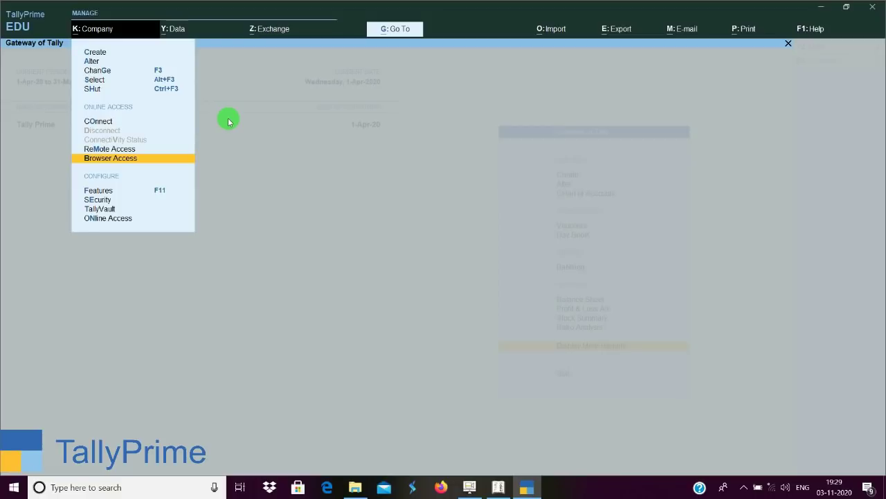
key(alt+y)
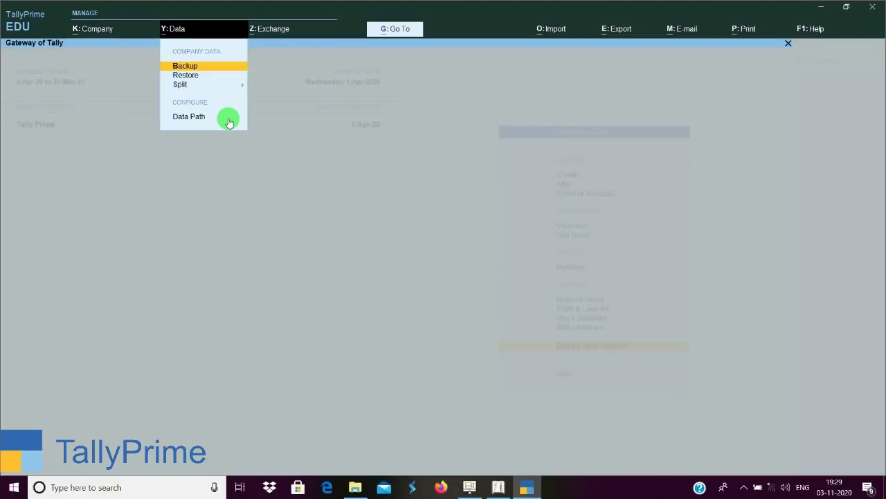
key(alt+k)
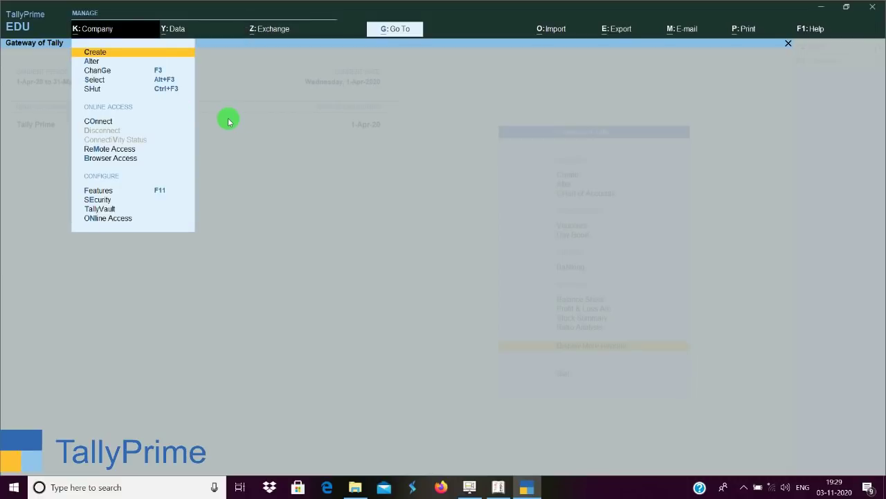
key(Down)
key(Down)
key(Down)
key(Down)
key(Down)
key(Down)
key(Down)
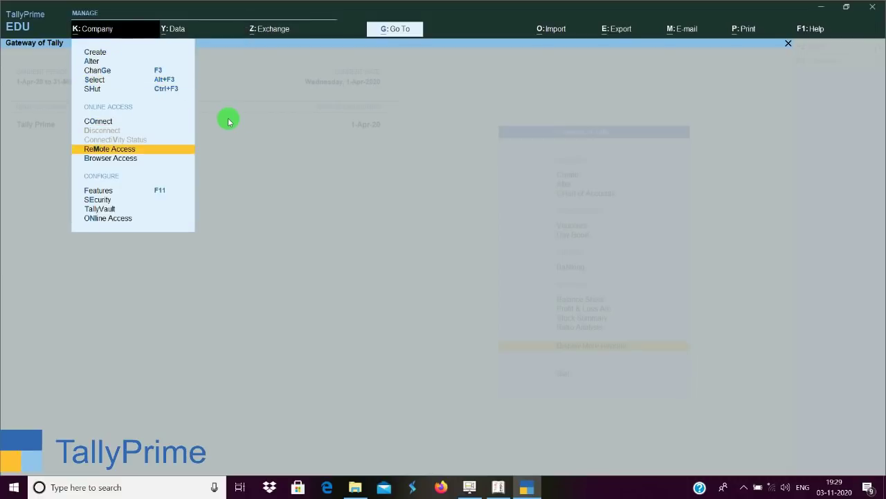
key(Down)
key(Down)
key(Up)
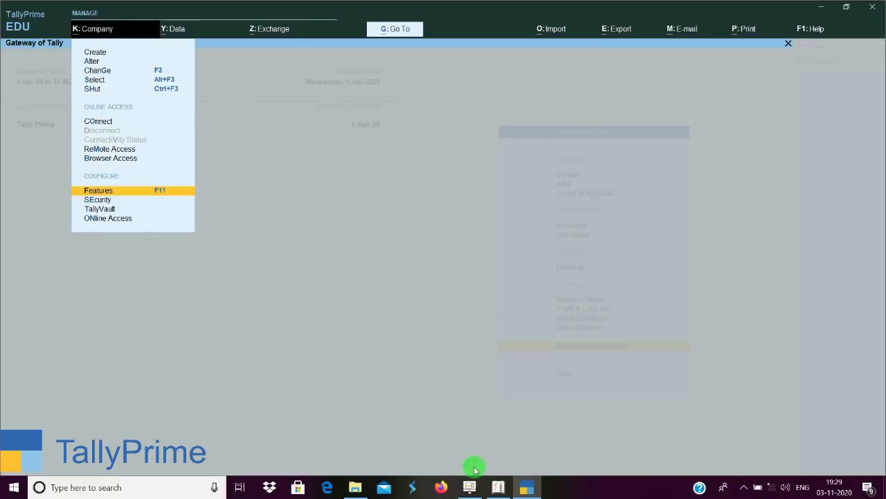
Close Tally.ERP 9's License screen, start an accounting voucher with V, and return to TallyPrime.
click(506, 487)
key(Escape)
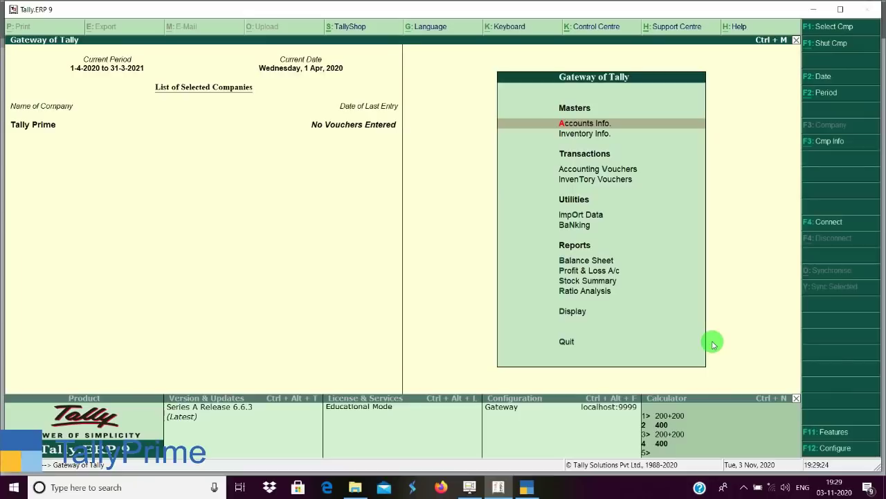
key(Escape)
key(n)
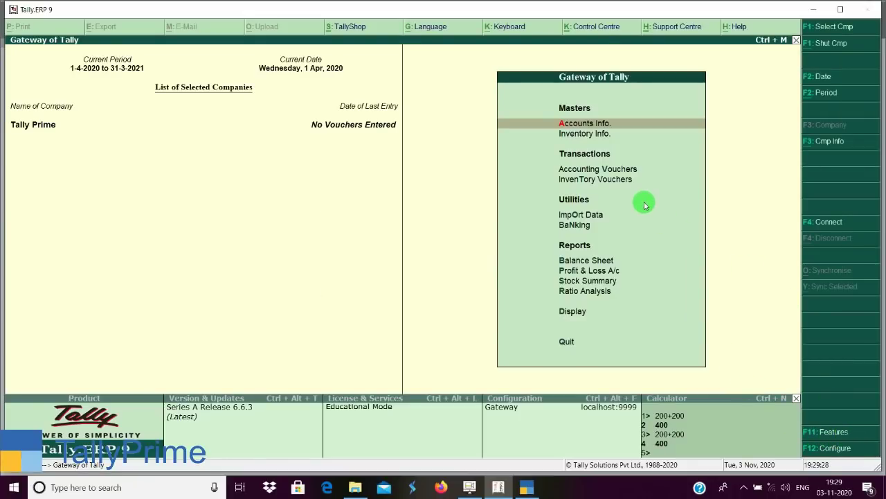
key(v)
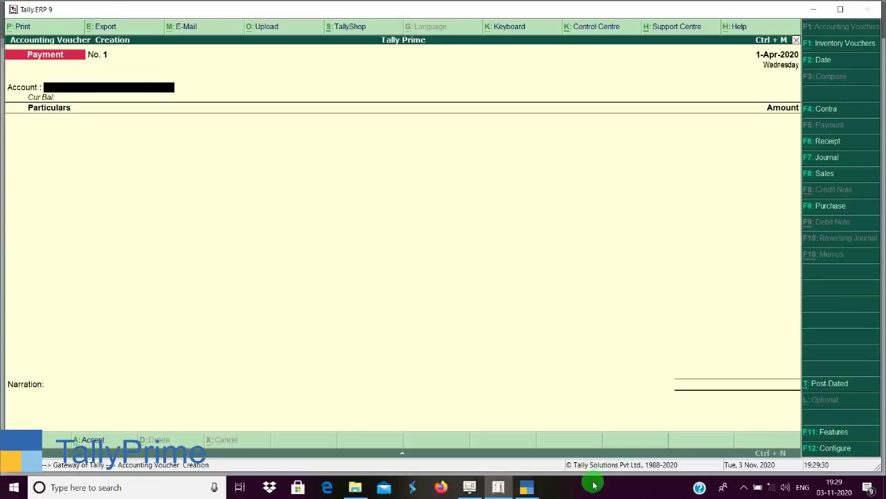
click(527, 487)
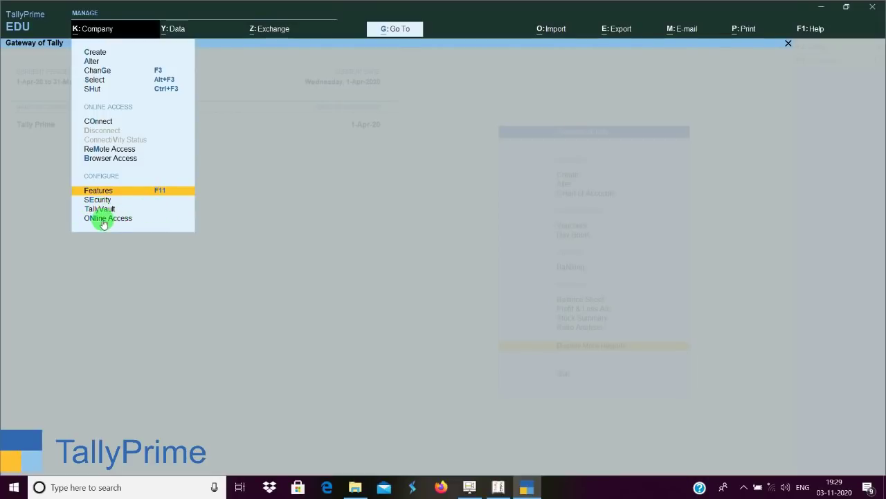
Open Y: Data > Data Path to list the C:\Users\Public\Tally.ERP9\Data and C:\ backup paths.
click(180, 33)
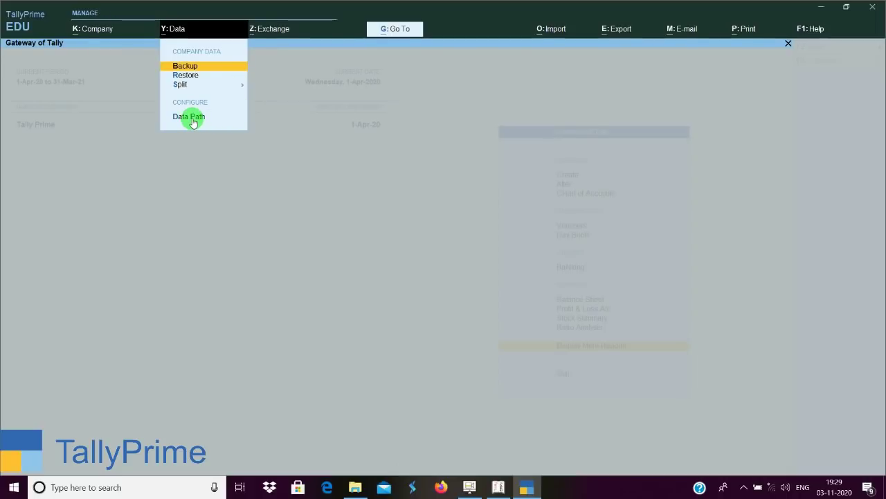
click(193, 120)
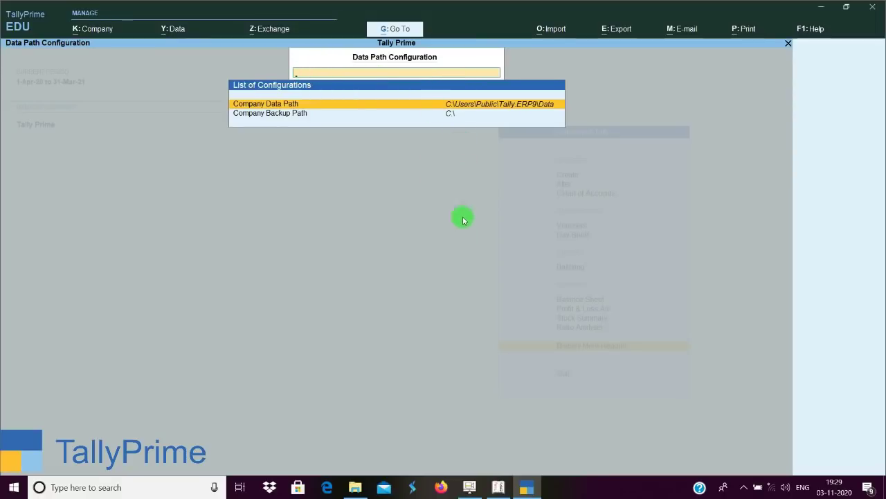
Show Tally.ERP 9's F12 Data Configuration at C:\Users\Public\Tally.ERP9\Data, then return to TallyPrime.
click(498, 488)
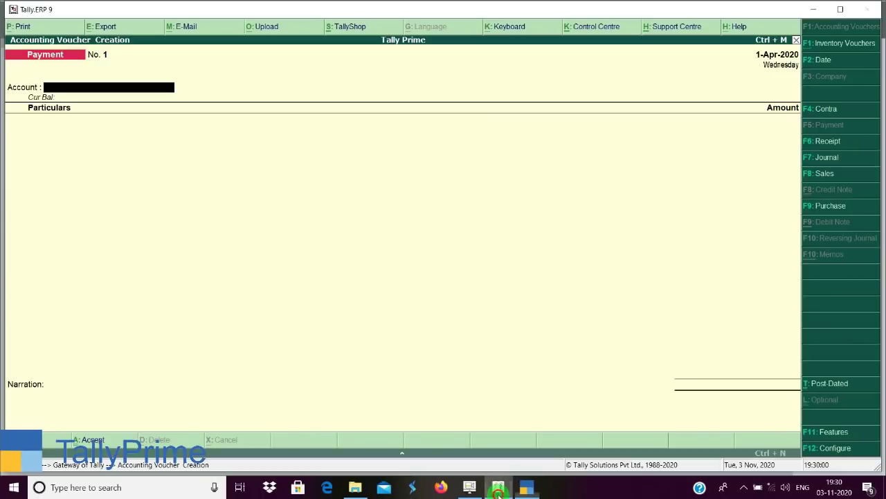
key(Escape)
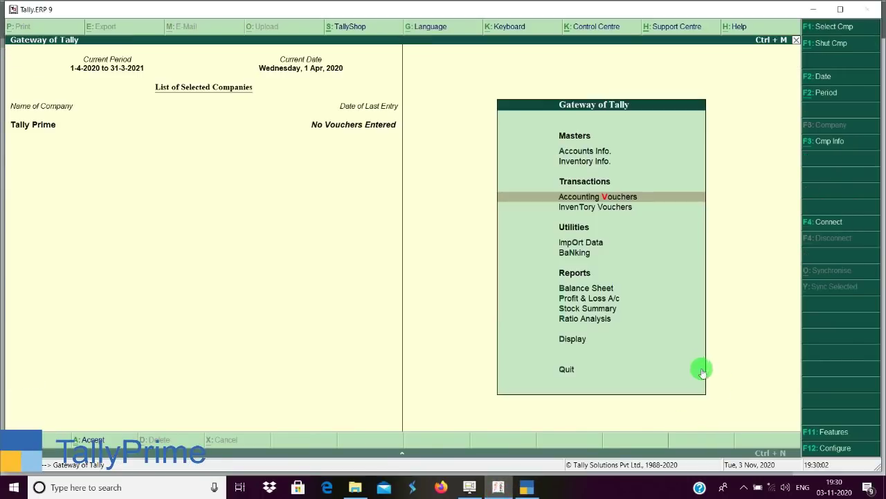
click(838, 450)
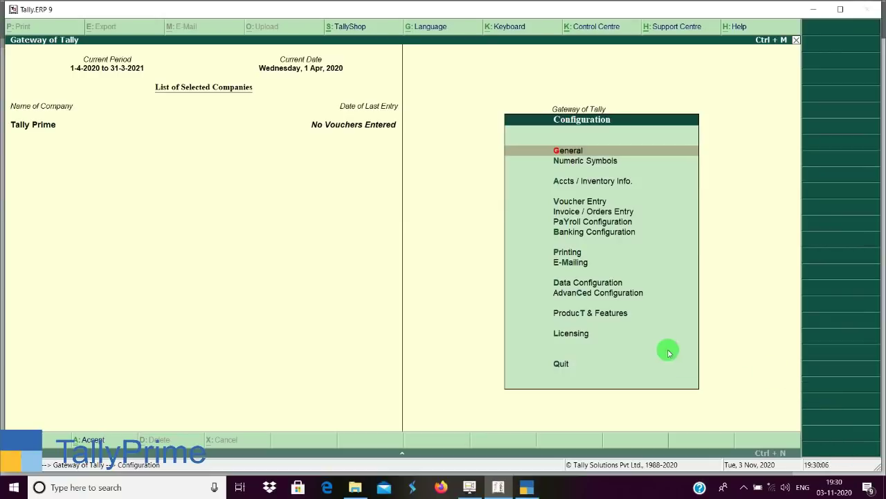
click(630, 285)
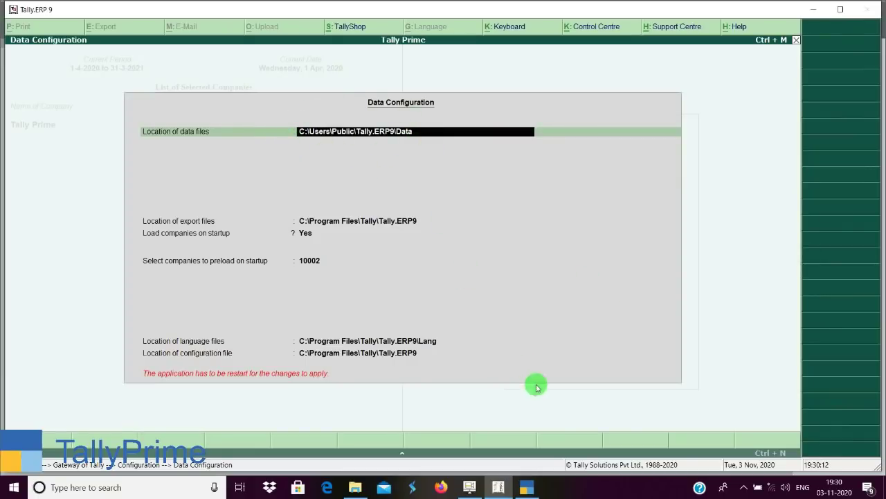
click(527, 487)
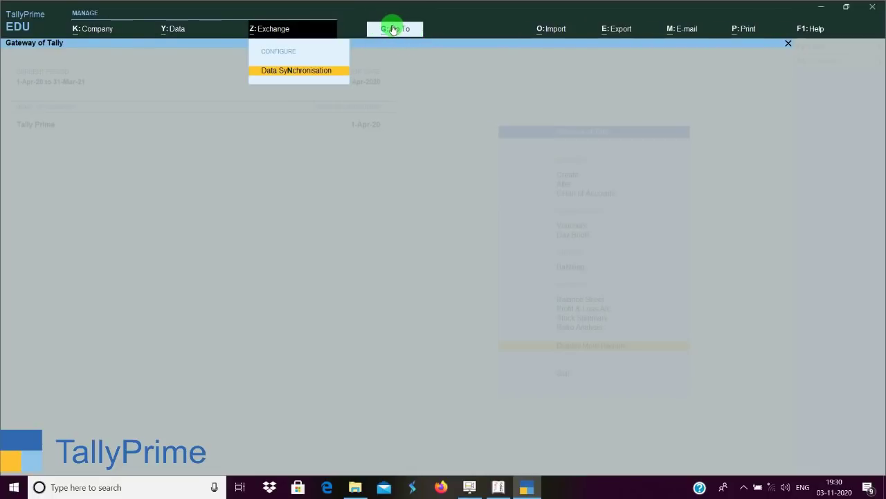
Look through the Import, Export, E-mail and Print options in turn.
key(Escape)
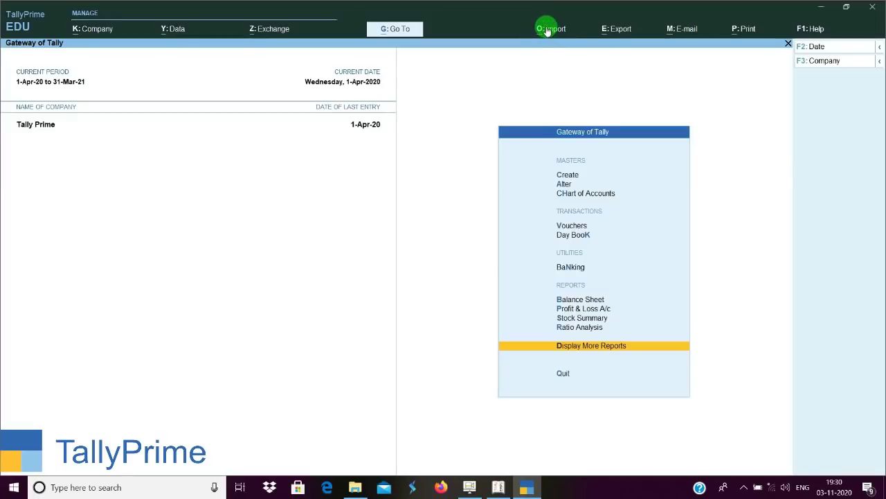
click(548, 30)
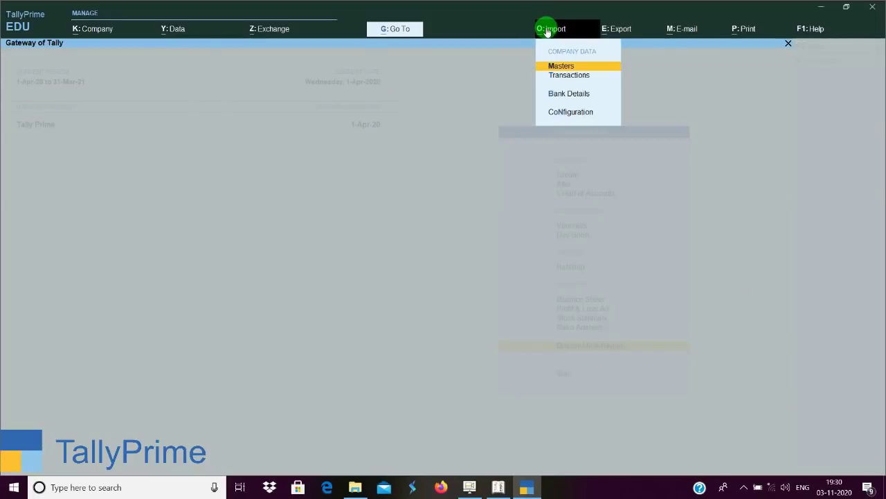
click(625, 29)
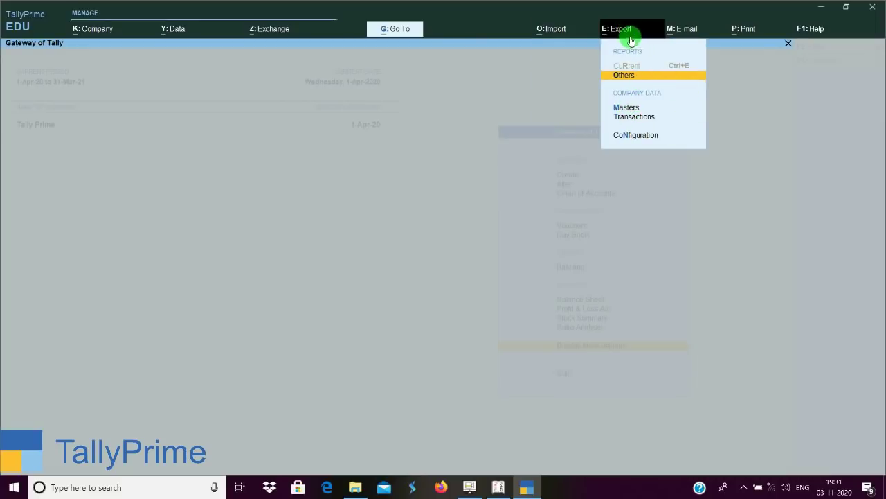
click(690, 32)
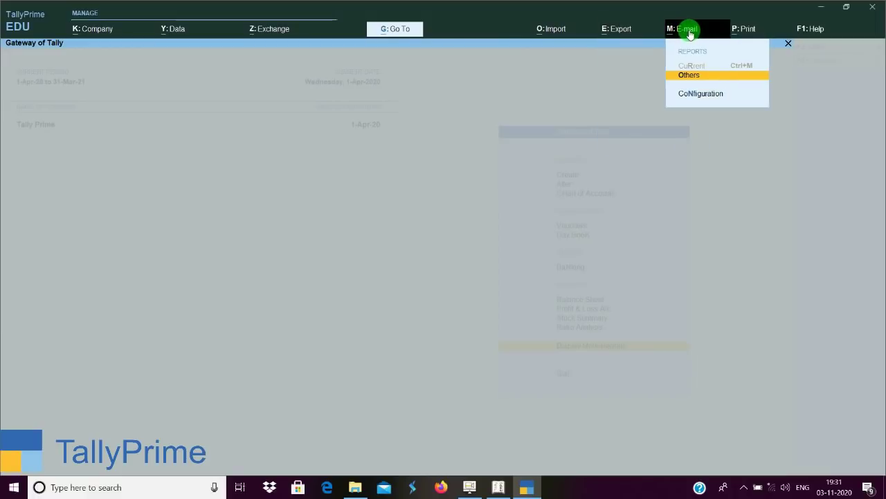
click(745, 32)
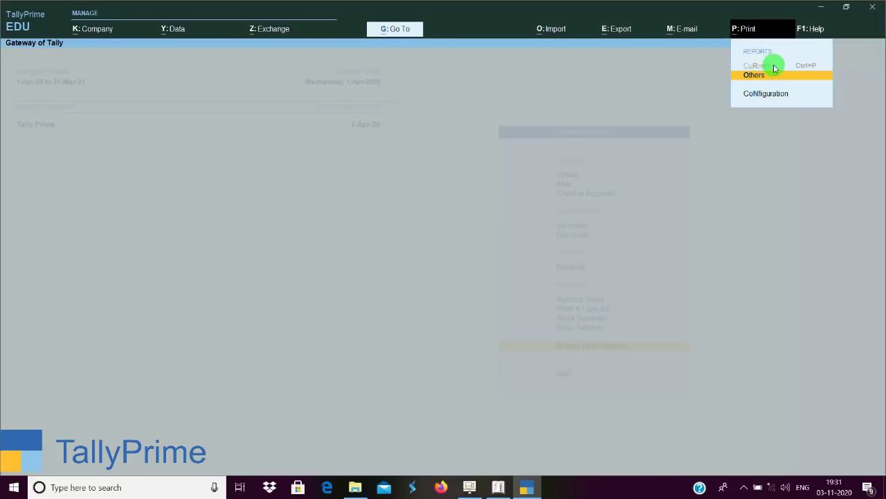
Show Help's Troubleshooting options, then its Settings choices.
click(817, 33)
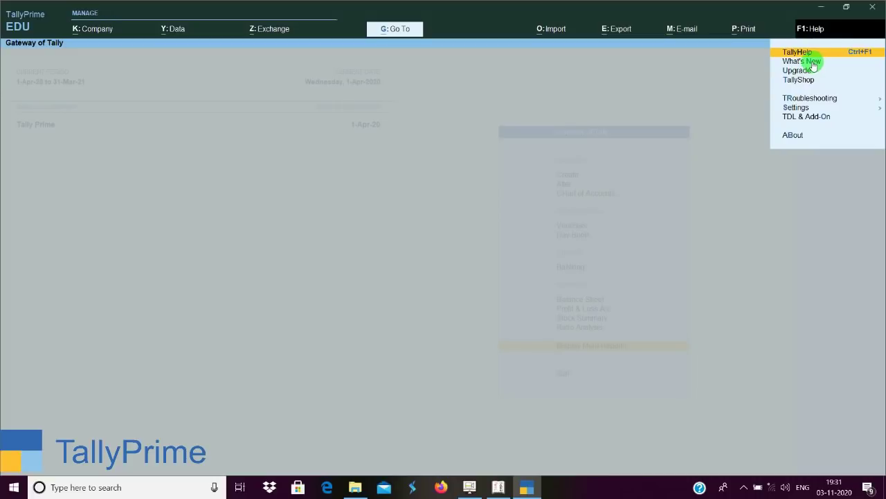
click(804, 101)
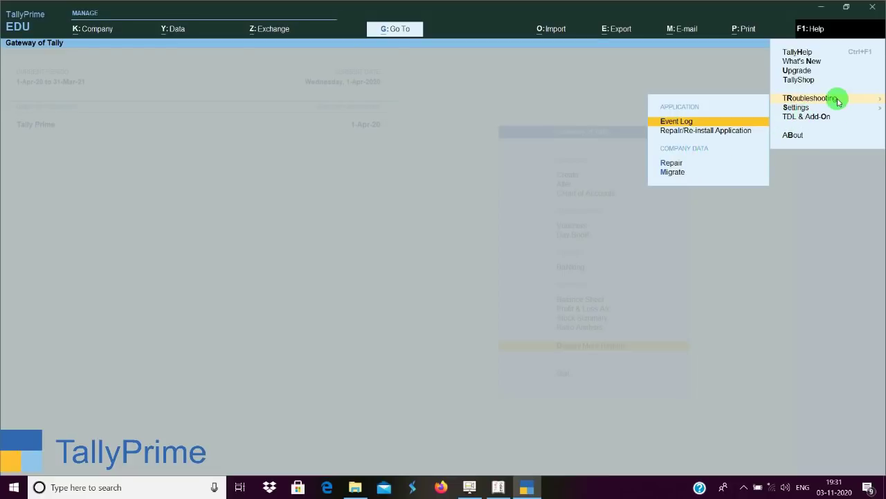
click(803, 108)
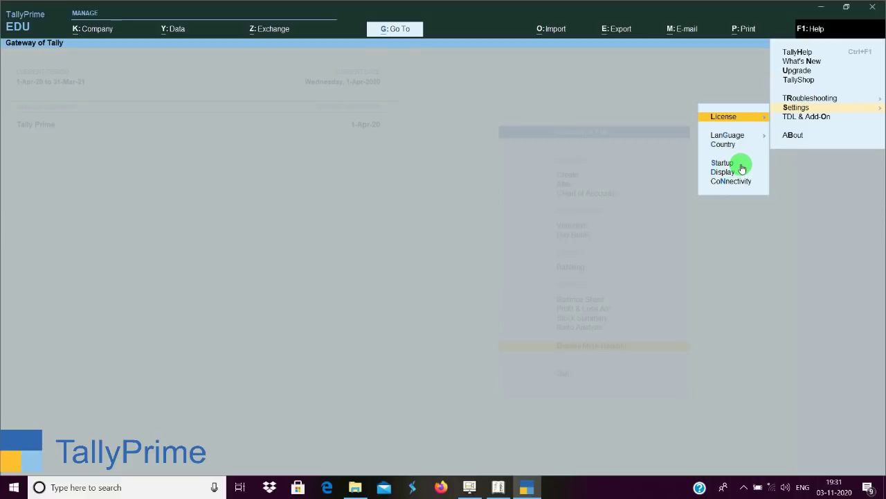
Open TallyPrime's Startup settings, then bring Tally.ERP 9's Data Configuration to the front.
key(Down)
key(Down)
key(Down)
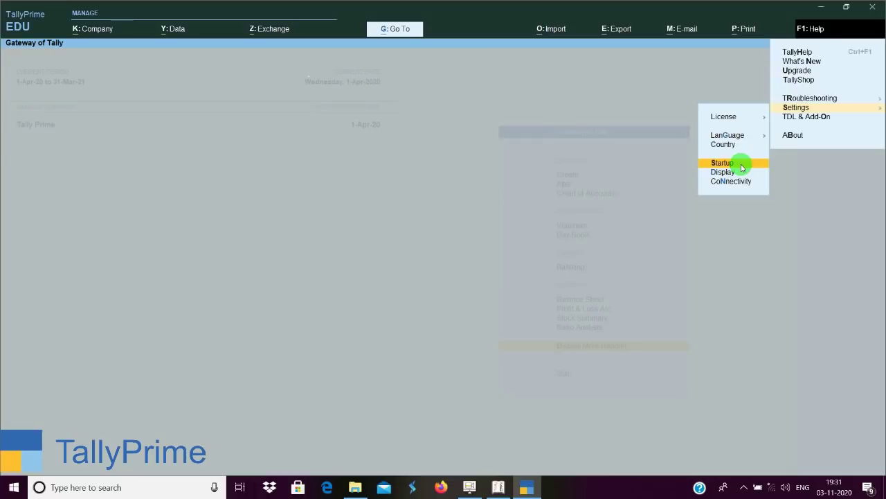
key(Return)
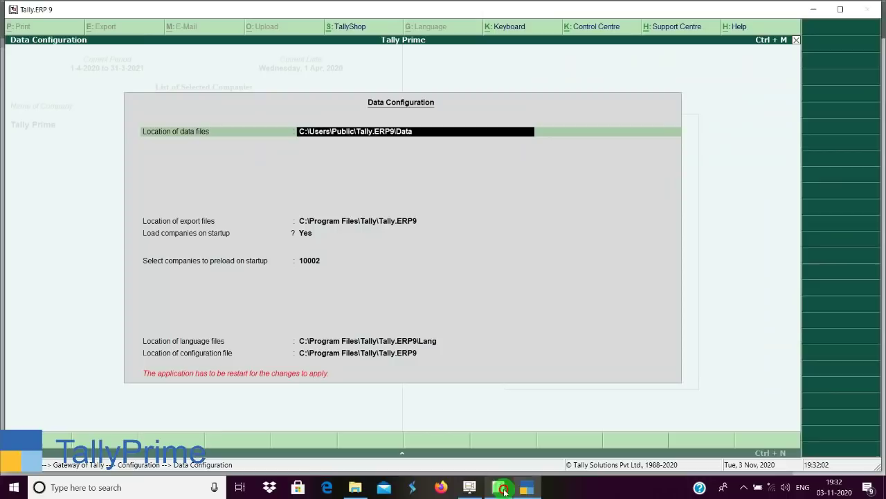
click(499, 487)
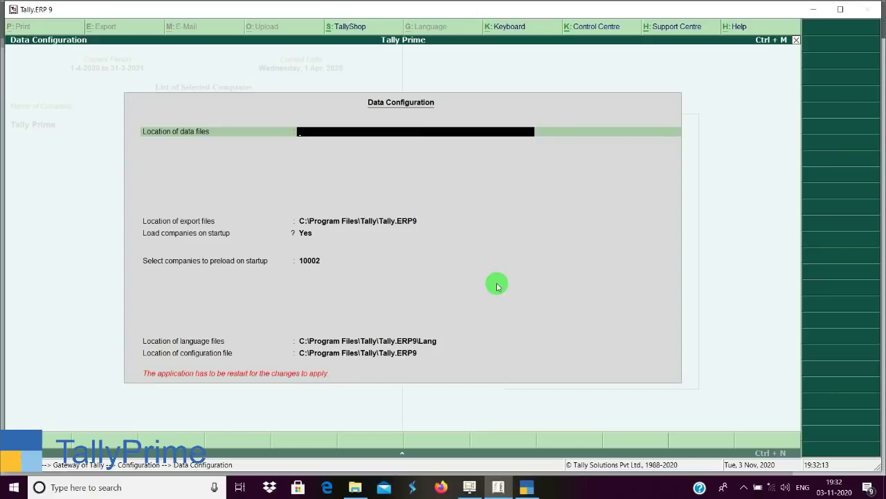
Reopen Tally.ERP 9's Data Configuration, view the preload company list with 10002, then return to TallyPrime.
key(Escape)
key(Escape)
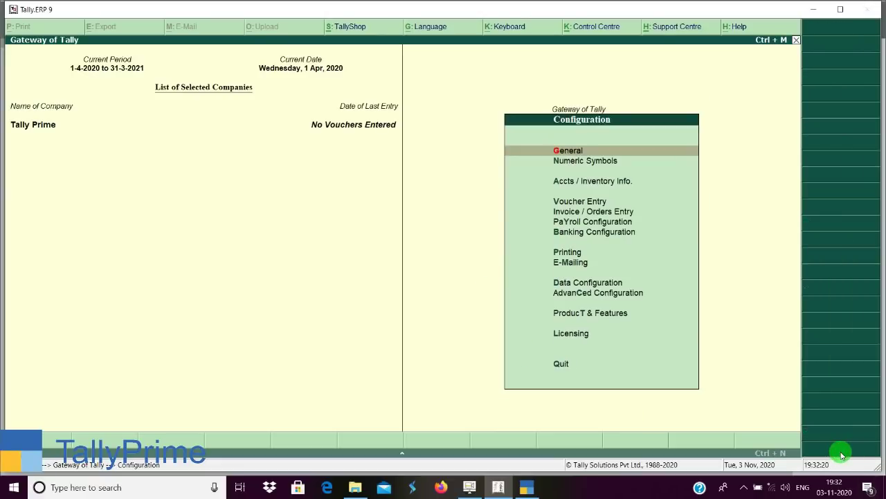
key(d)
key(Return)
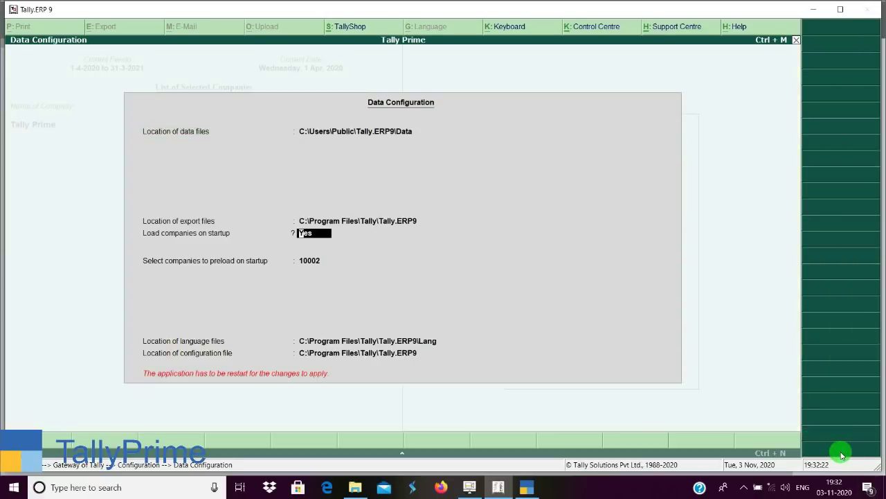
key(Down)
key(Up)
key(Up)
key(Down)
key(Return)
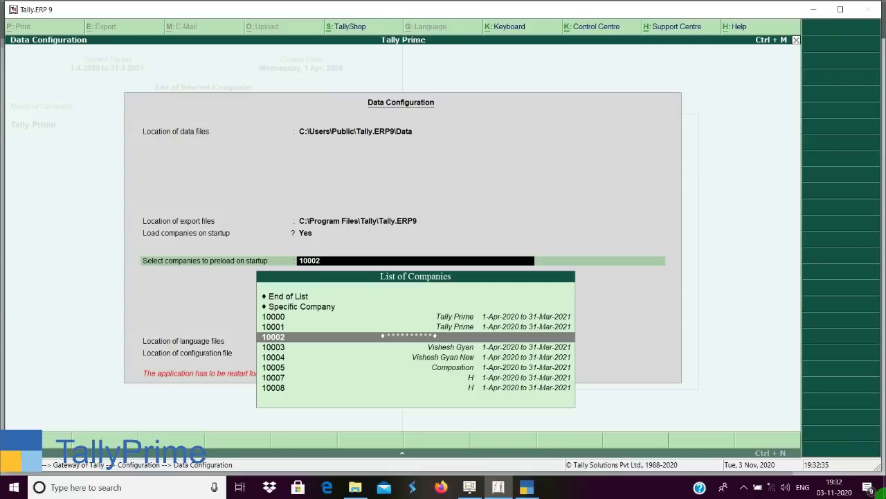
click(526, 487)
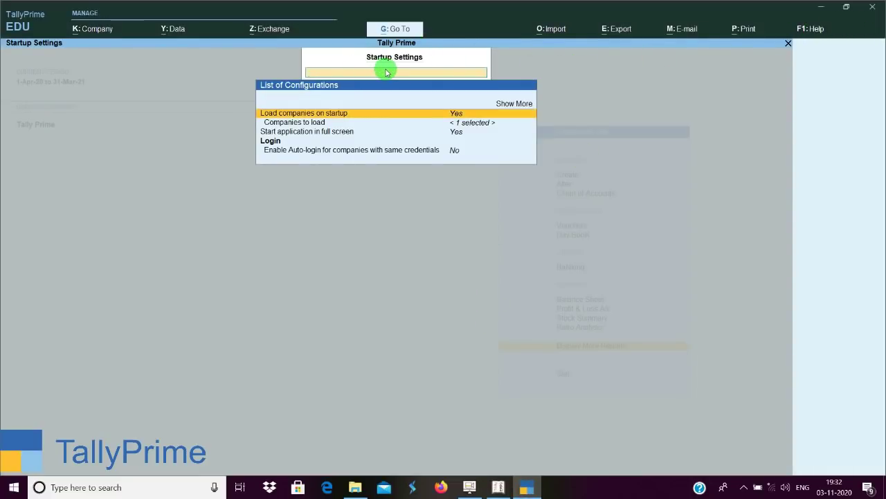
Add Tally Prime (10000) to the companies loaded on startup and close back to the Gateway.
click(386, 124)
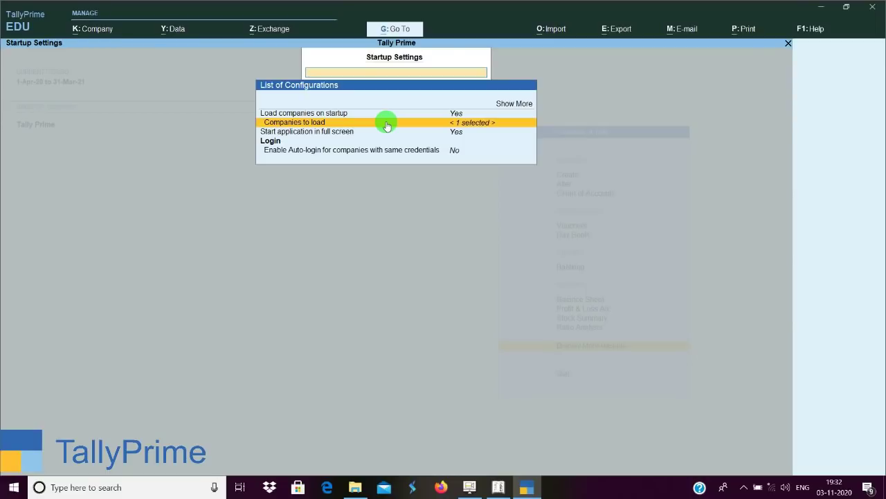
click(386, 124)
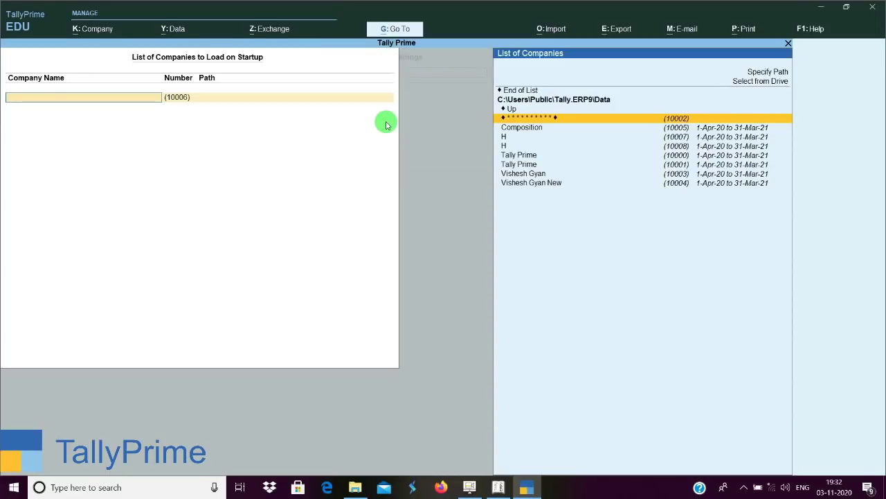
key(Down)
key(Down)
key(Down)
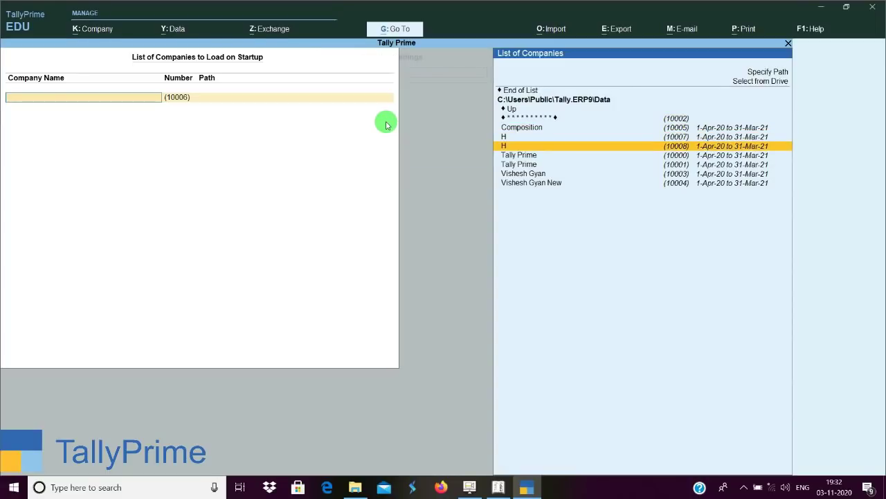
key(Down)
key(Return)
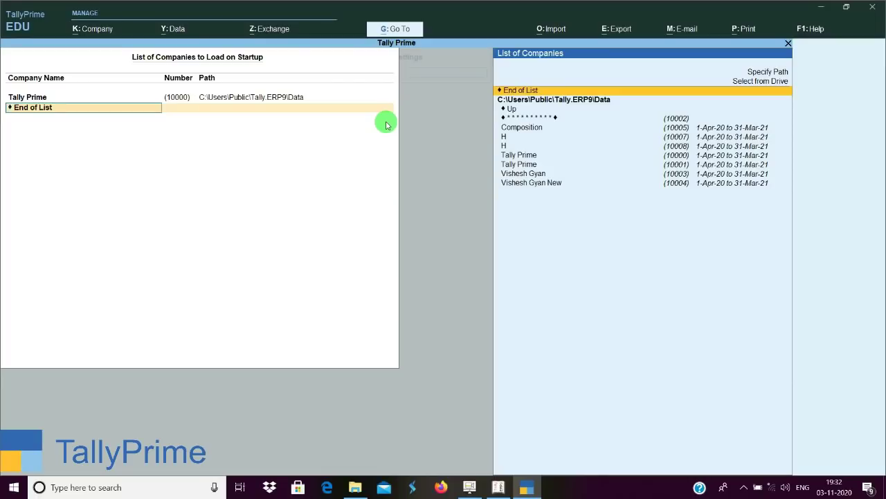
key(Down)
key(Escape)
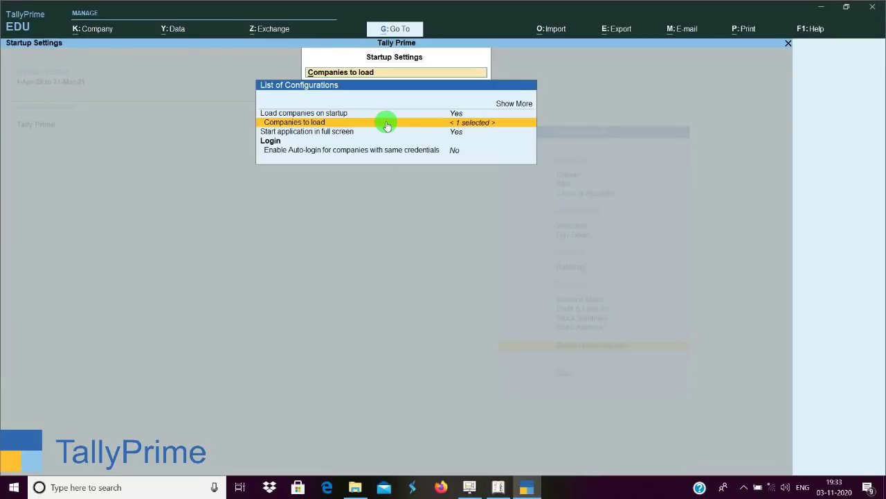
key(ctrl+a)
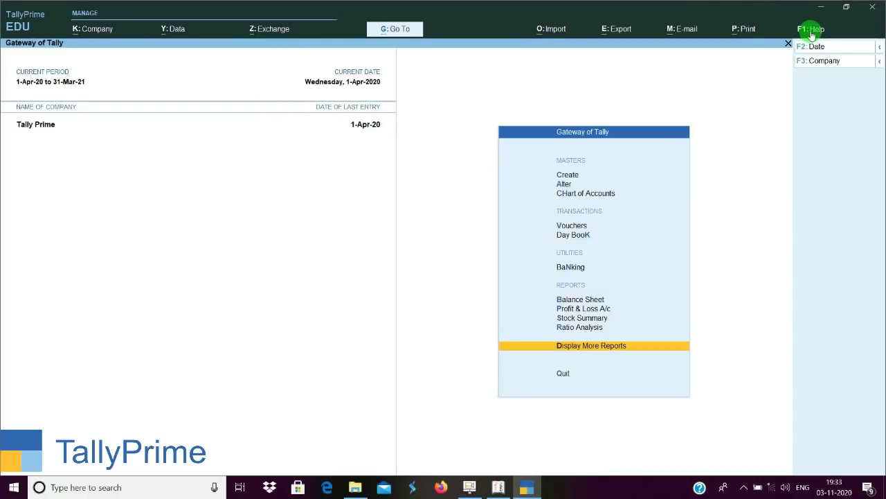
Open Help's About screen and browse the Product and Data Information sections.
click(812, 32)
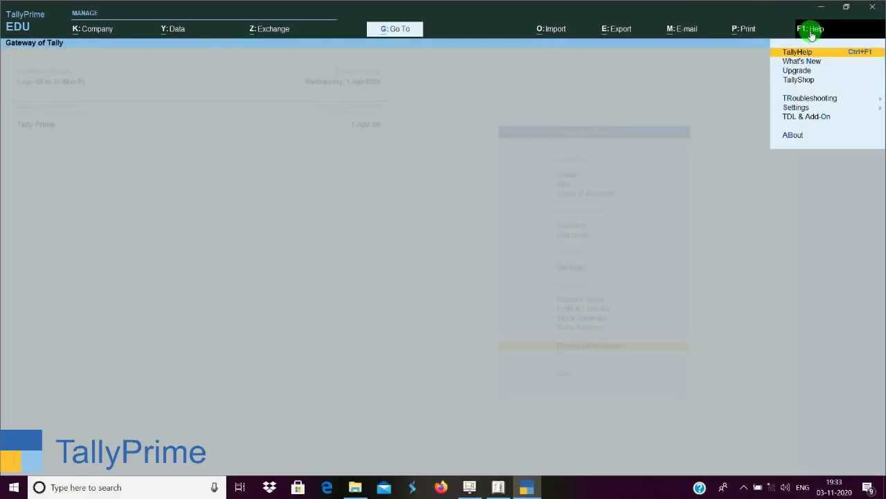
key(Down)
key(Down)
key(Down)
key(Down)
key(Down)
key(Down)
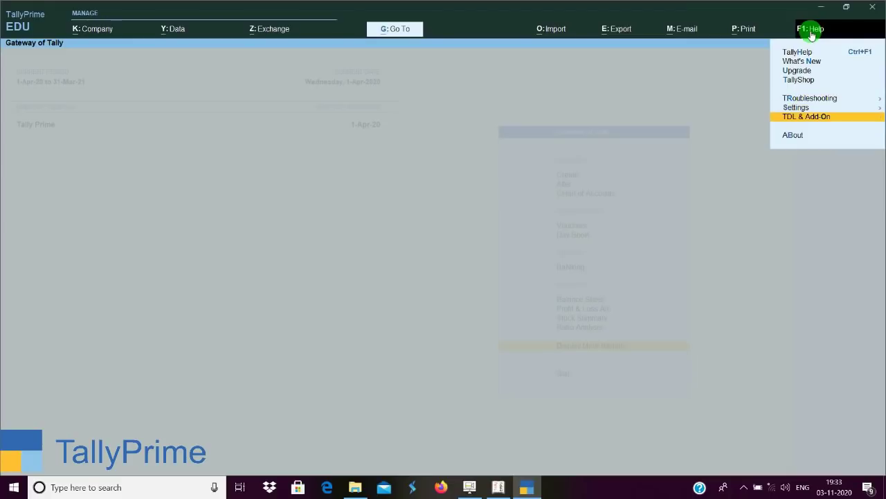
key(Down)
key(Return)
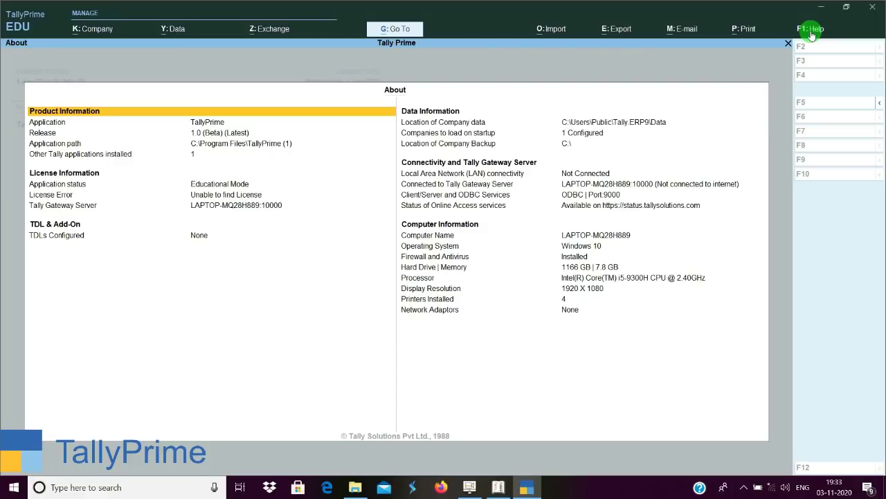
key(Right)
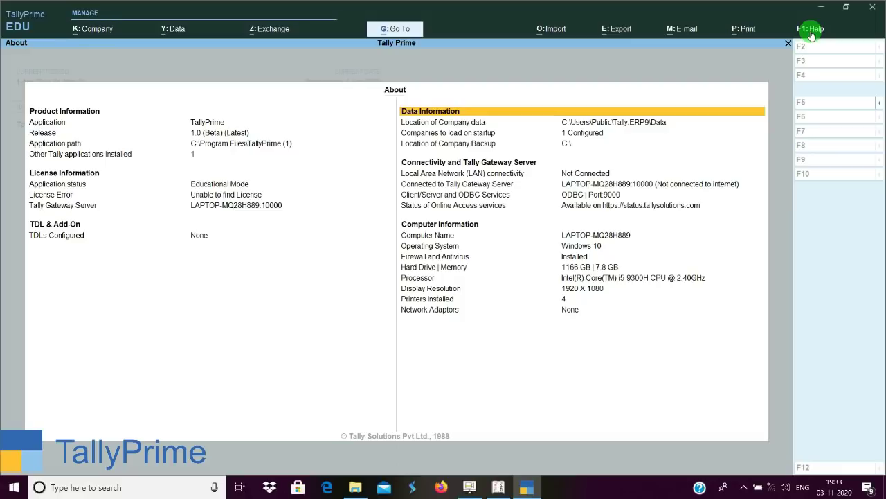
key(Down)
key(Down)
key(Down)
key(Down)
key(Down)
key(Down)
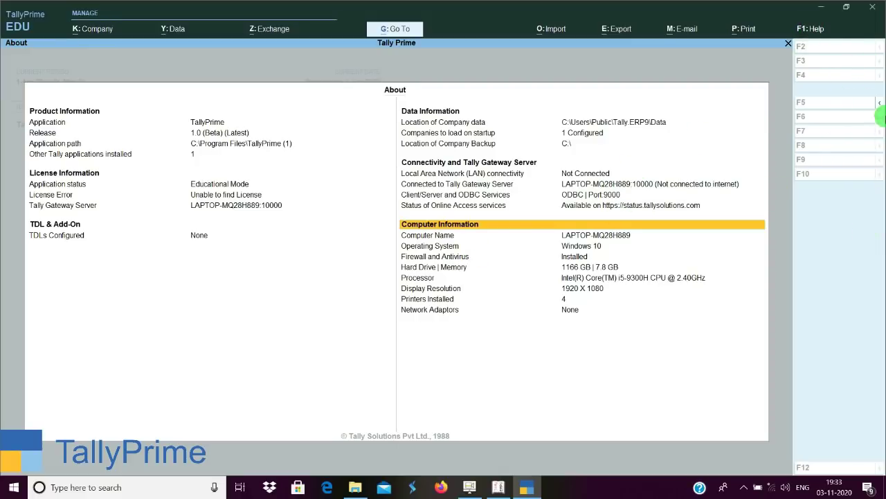
Switch About to the Detailed view, browse down to Printers Installed, then close it.
click(879, 104)
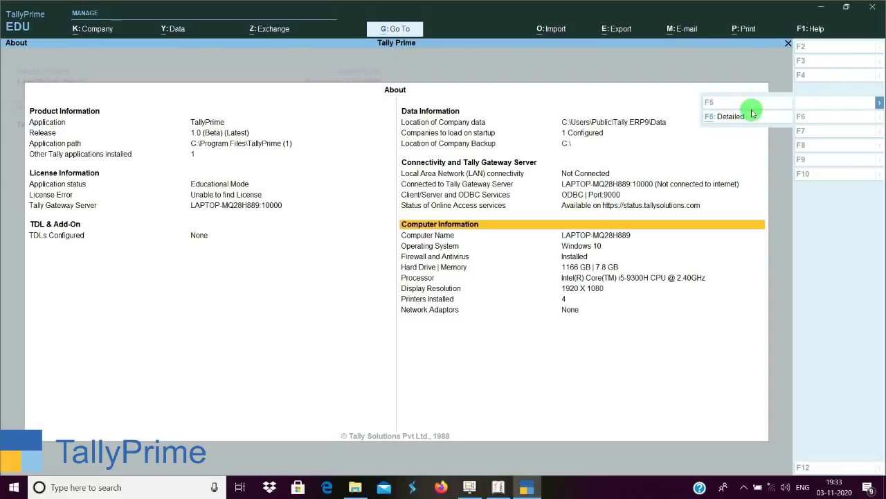
click(730, 116)
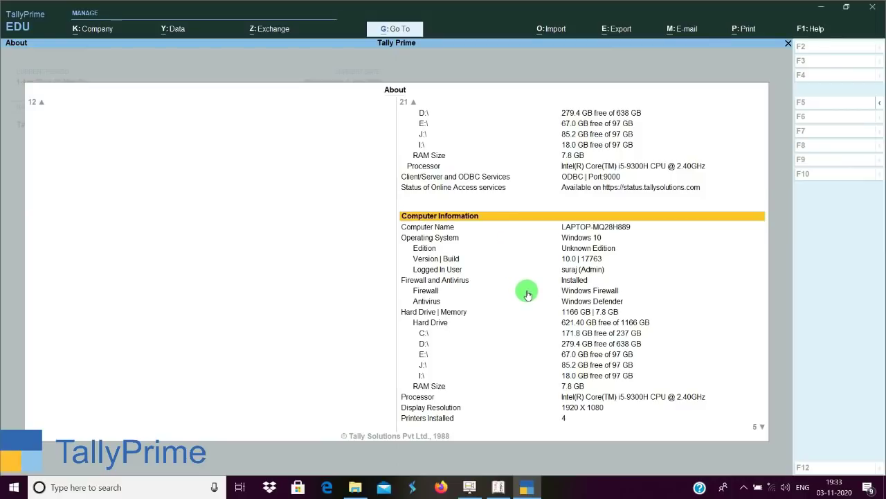
key(Up)
key(Up)
key(Up)
key(Up)
key(Up)
key(Up)
key(Up)
key(Up)
key(Up)
key(Up)
key(Up)
key(Up)
key(Up)
key(Up)
key(Up)
key(Up)
key(Up)
key(Up)
key(Up)
key(Up)
key(Up)
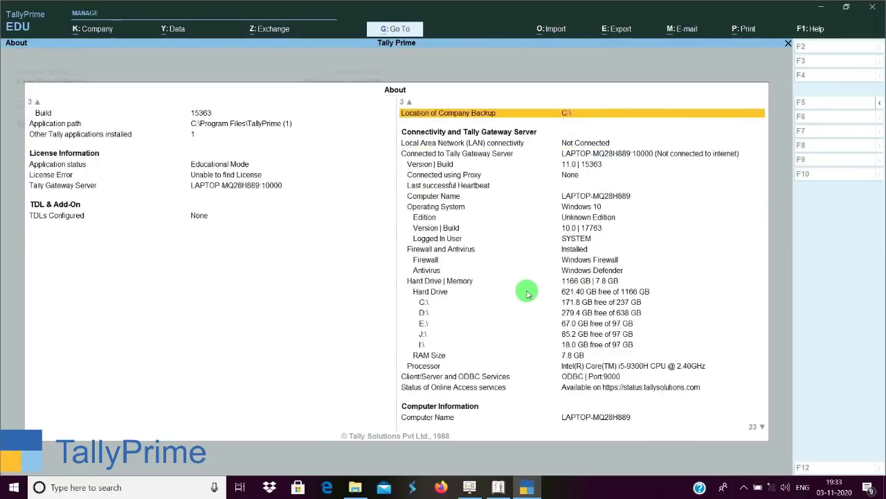
key(Down)
key(Down)
key(Down)
key(Down)
key(Down)
key(Down)
key(Down)
key(Down)
key(Down)
key(Down)
key(Down)
key(Down)
key(Down)
key(Down)
key(Down)
key(Down)
key(Down)
key(Down)
key(Down)
key(Down)
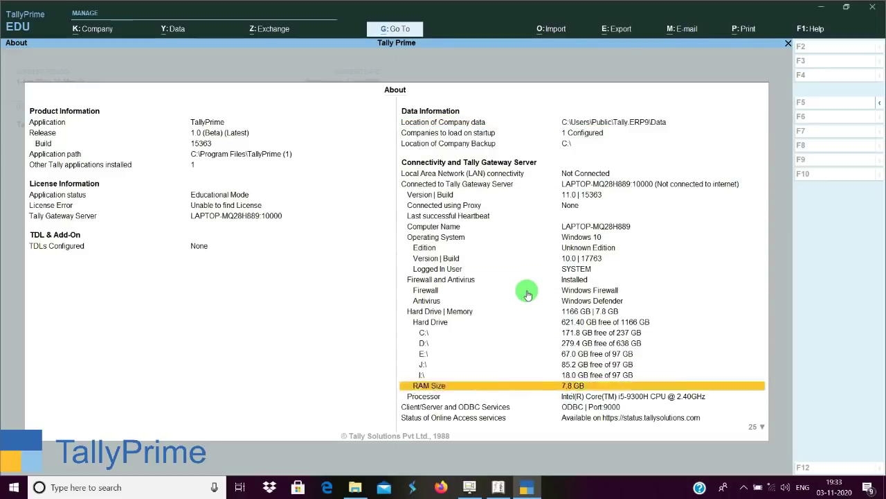
key(Down)
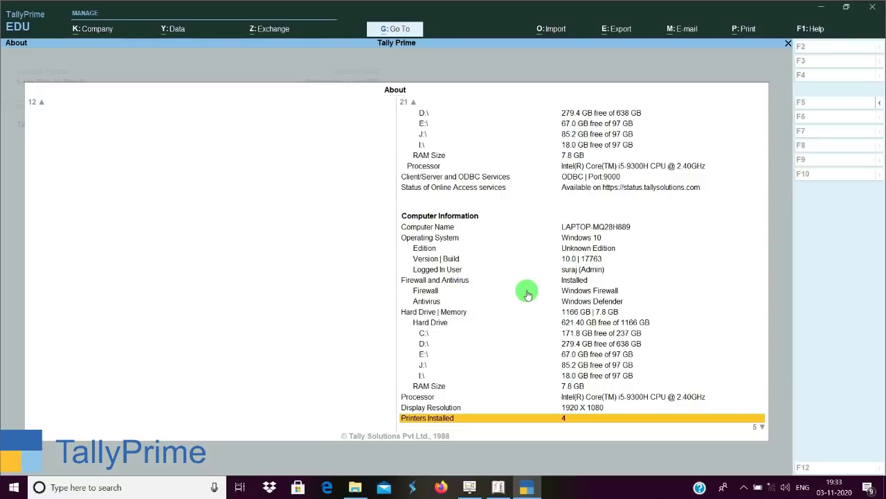
key(Escape)
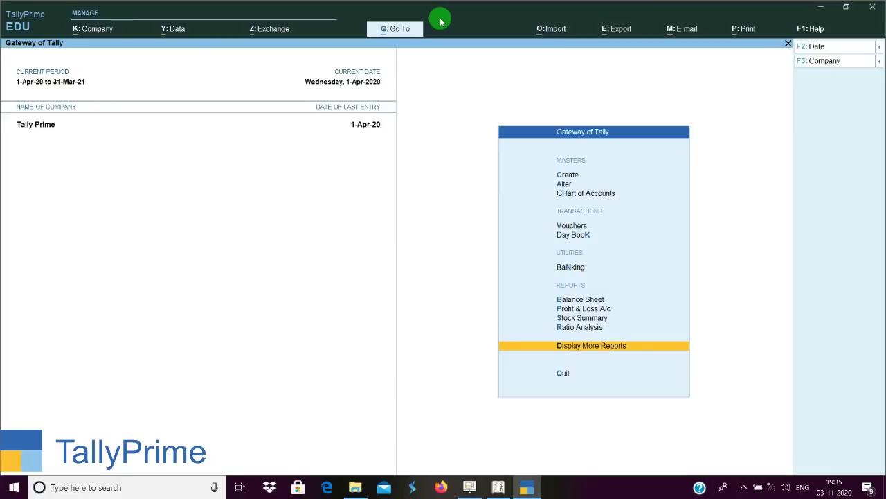
Start a new ledger named Hmm Enterprises under Sundry Creditors.
key(c)
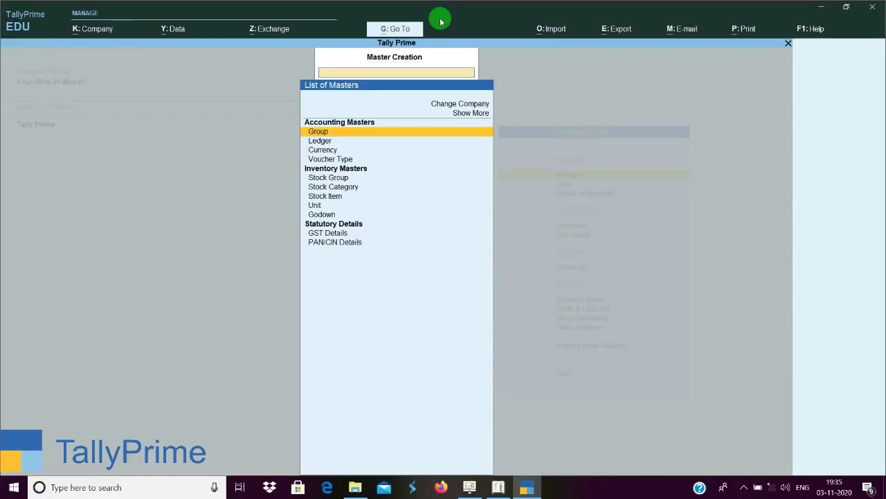
key(Down)
key(Return)
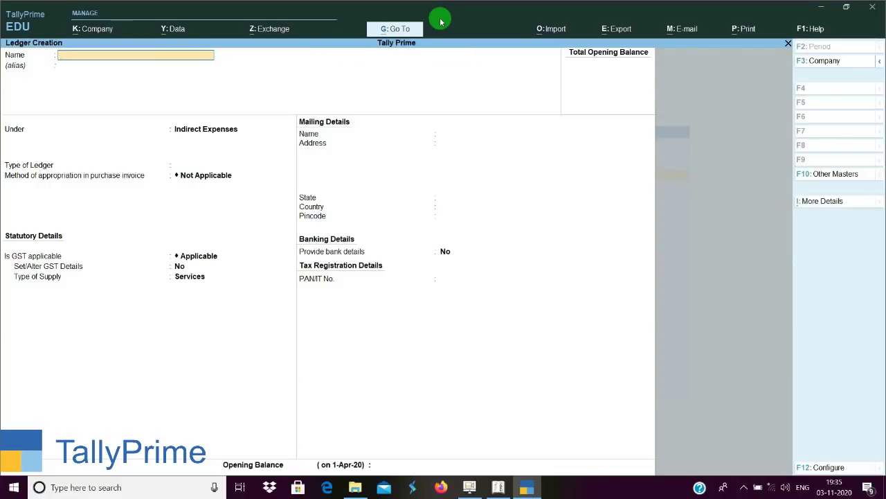
text(Hmm)
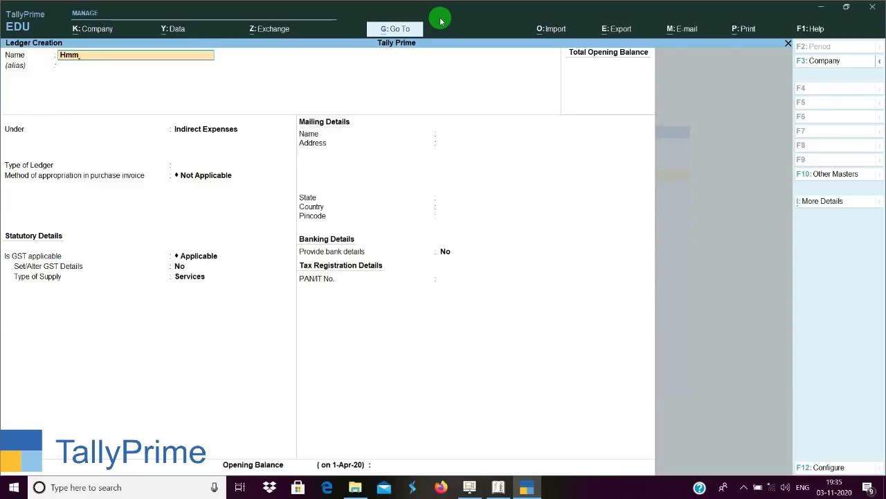
text( enterprises)
key(Return)
key(Return)
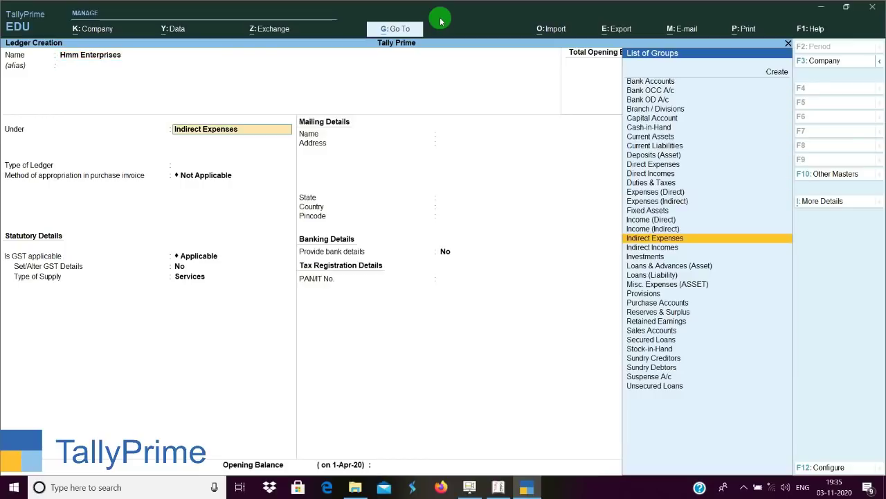
text(Sun)
key(Down)
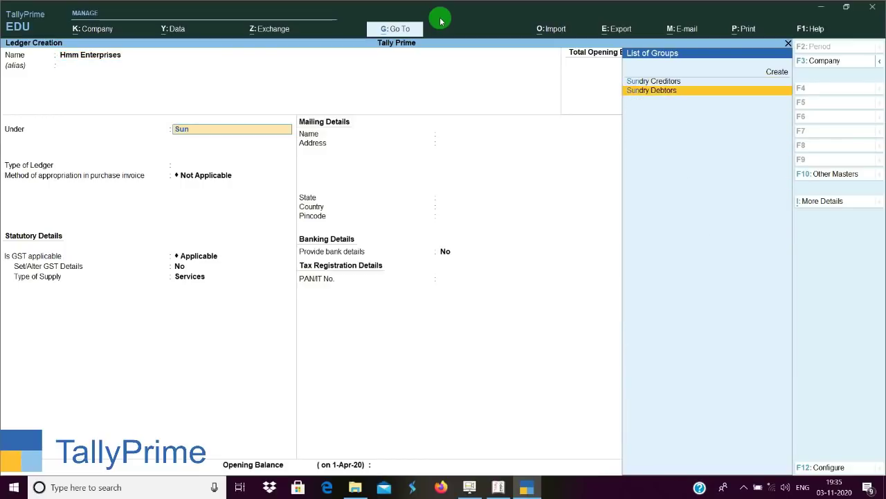
key(Up)
key(Return)
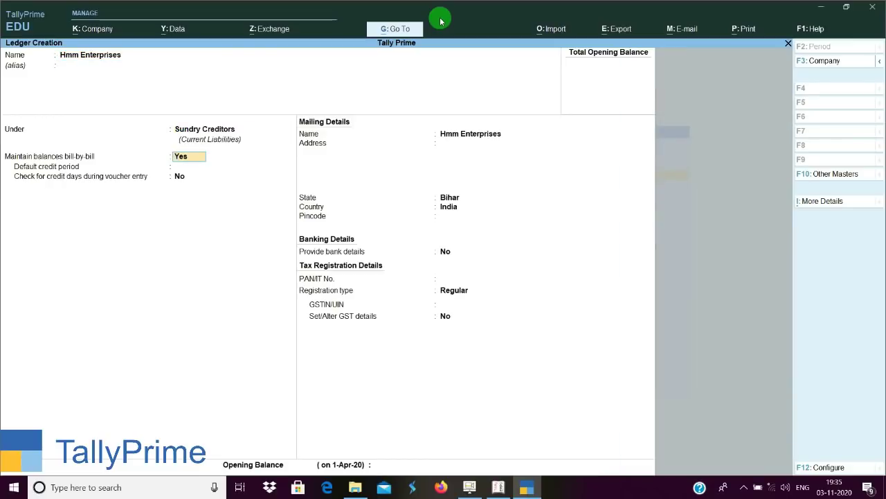
Set the ledger's state to Delhi and enter its GSTIN/UIN.
key(Return)
key(Return)
key(Return)
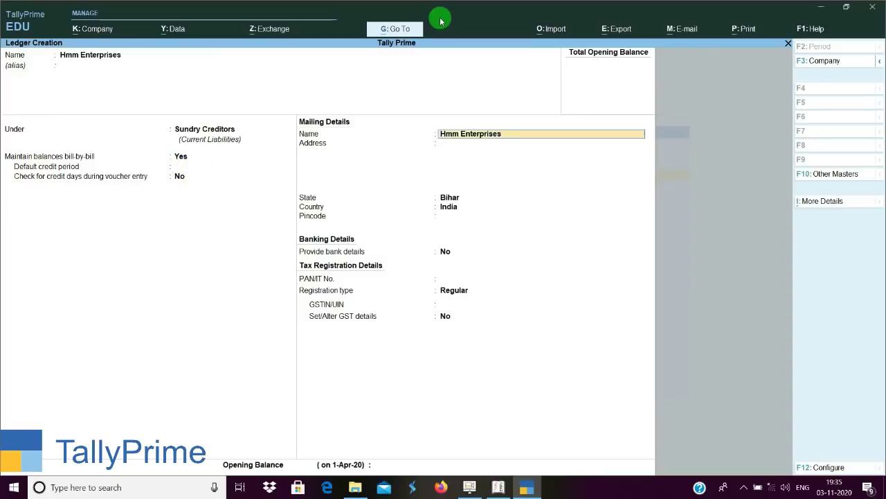
key(Return)
key(Return)
key(Return)
key(Return)
key(BackSpace)
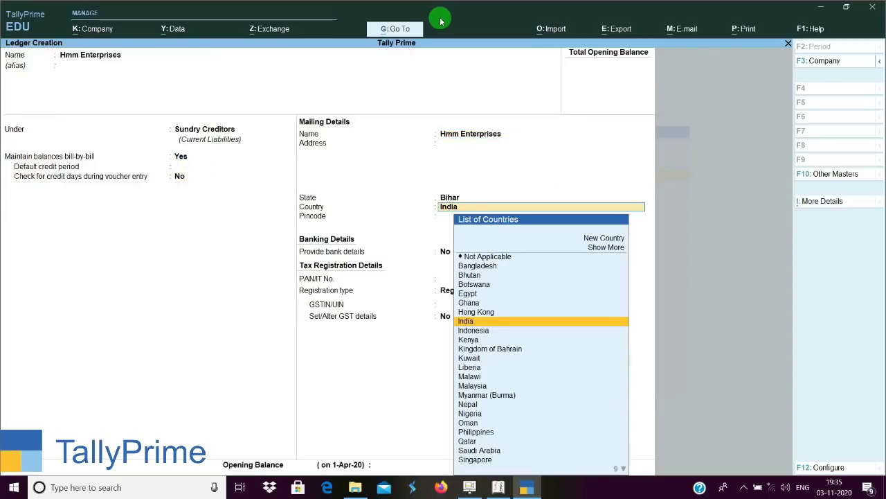
key(BackSpace)
text(D)
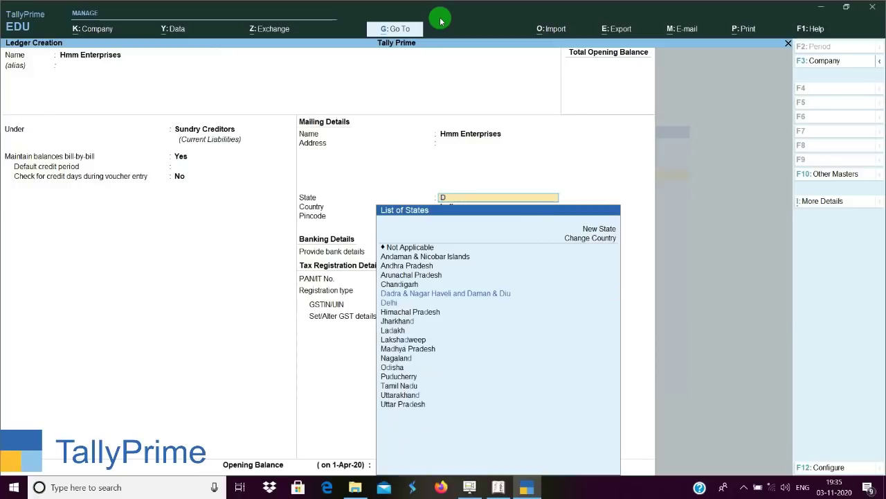
text(e)
key(Return)
key(Return)
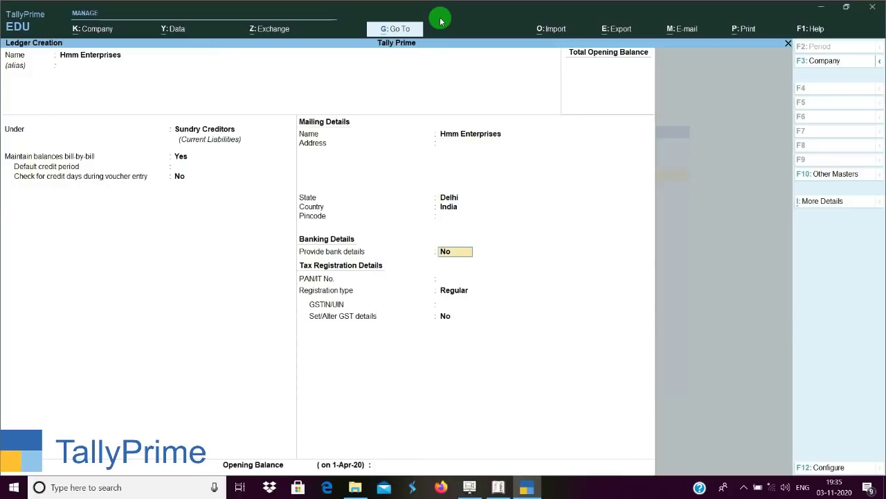
key(Return)
key(Return)
key(Return)
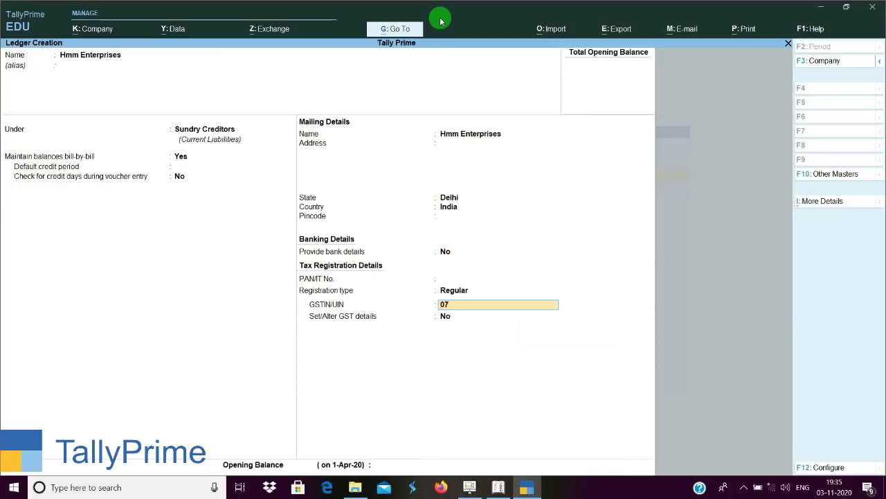
key(Return)
key(Return)
key(Return)
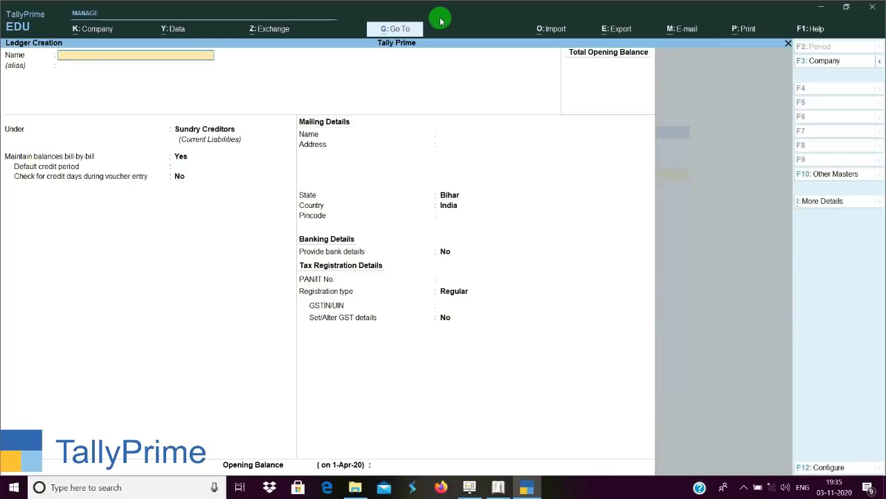
Create and save a Purchase ledger under Purchase Accounts with Goods as type of supply.
text(Purchase)
key(Return)
key(Return)
text(Pur)
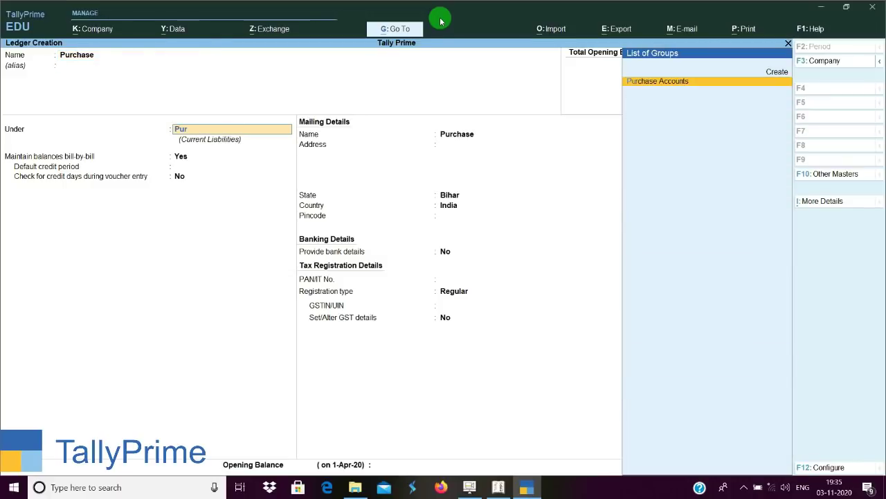
key(Return)
key(Return)
key(Return)
key(Return)
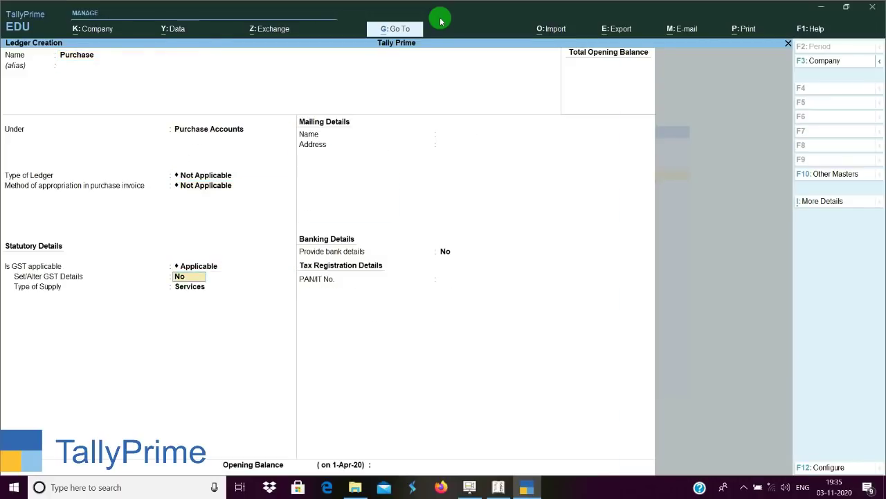
key(Return)
key(Up)
key(Return)
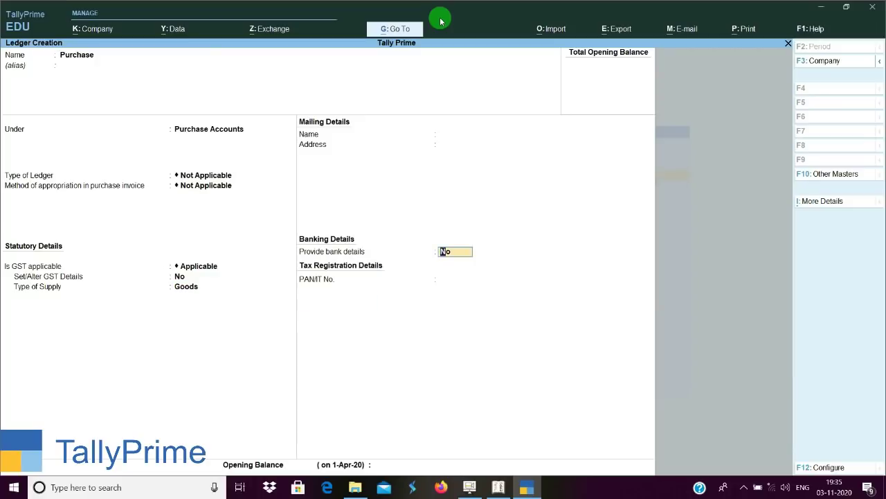
key(ctrl+a)
Fill in a Sales ledger under Sales Accounts with Goods supply, up to the save confirmation.
text(Sale)
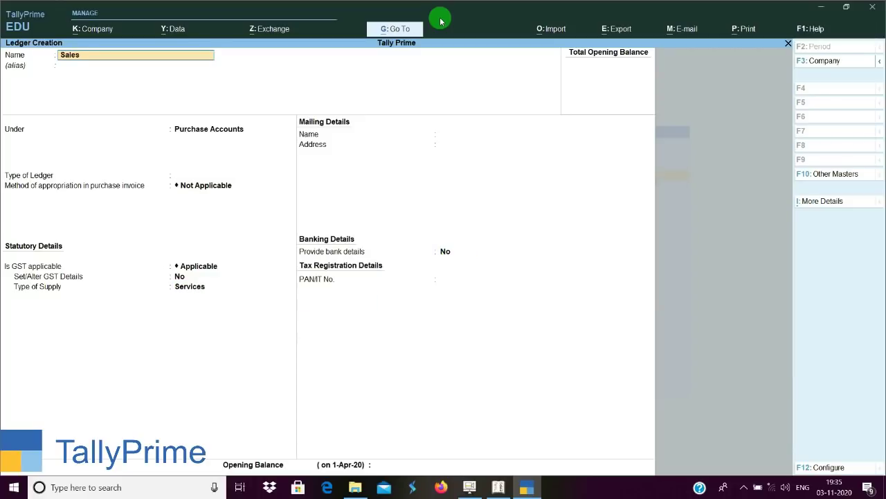
key(Return)
text(sa)
key(Return)
key(Return)
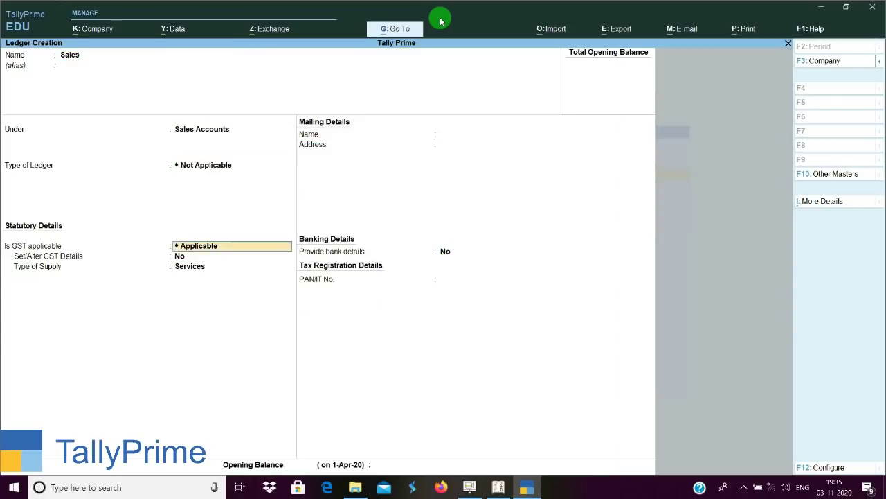
key(Return)
key(Return)
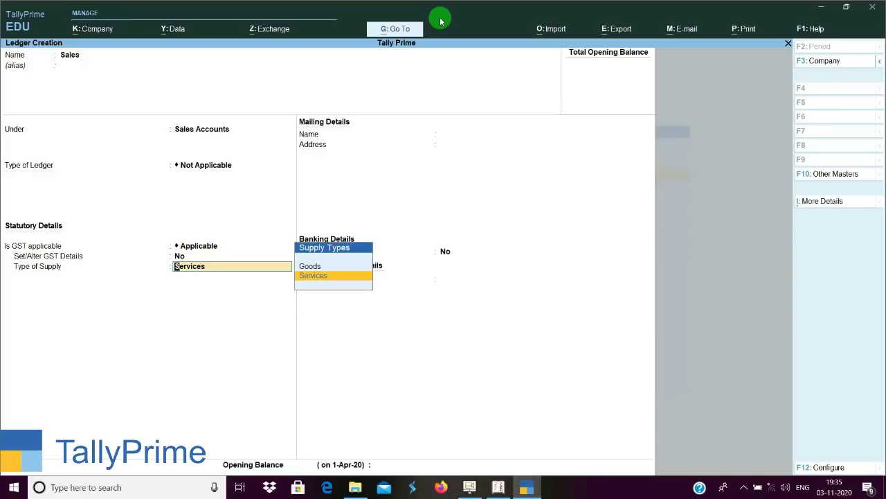
key(Up)
key(Return)
key(Return)
key(Return)
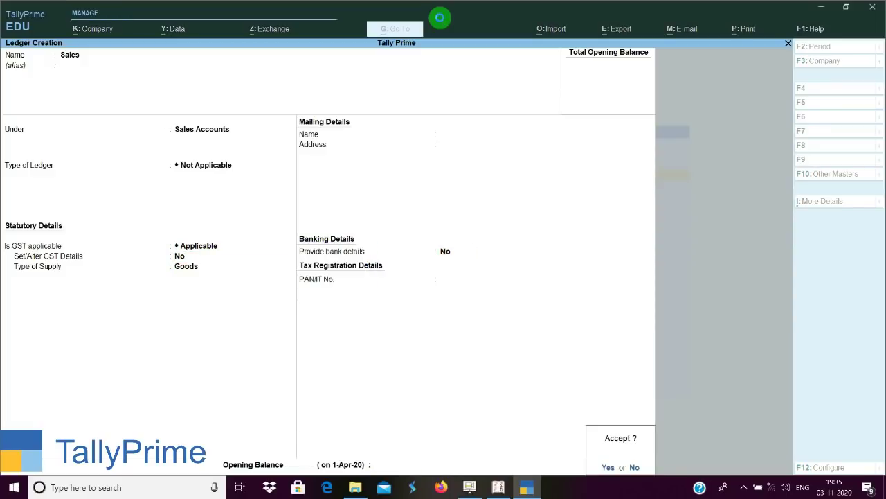
key(Return)
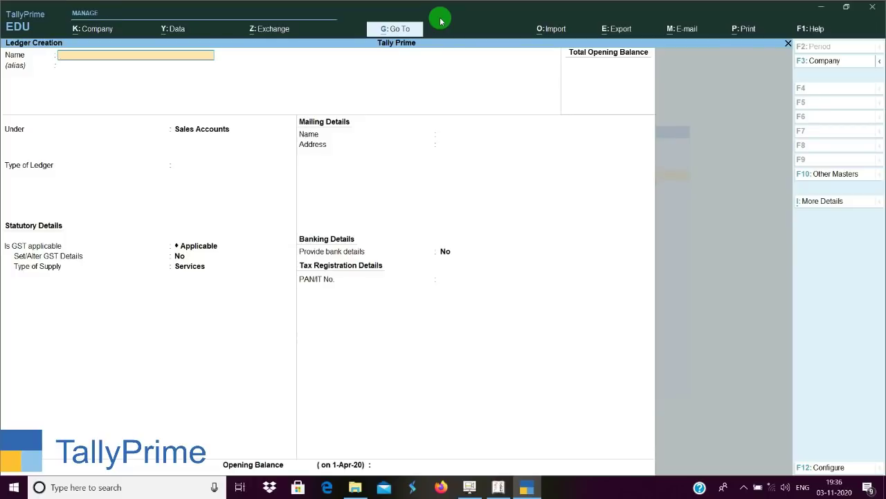
Quit the unfinished ledger without saving and open a blank Stock Item Creation form.
key(Escape)
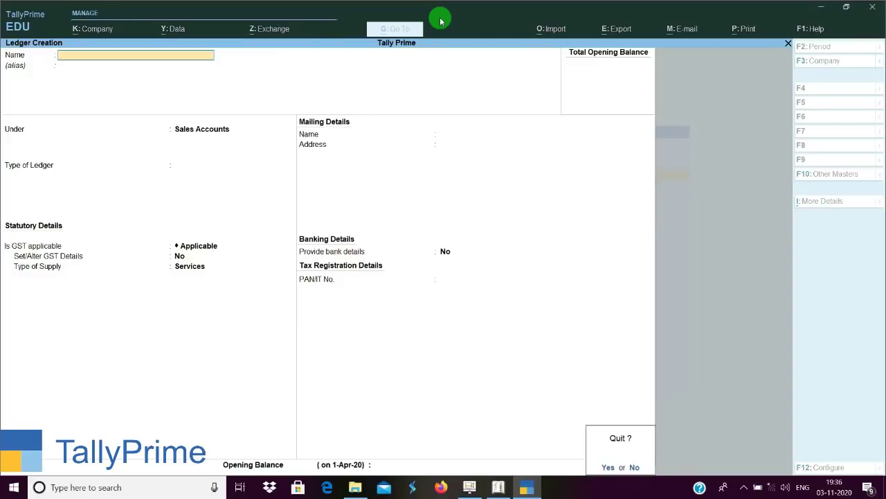
key(y)
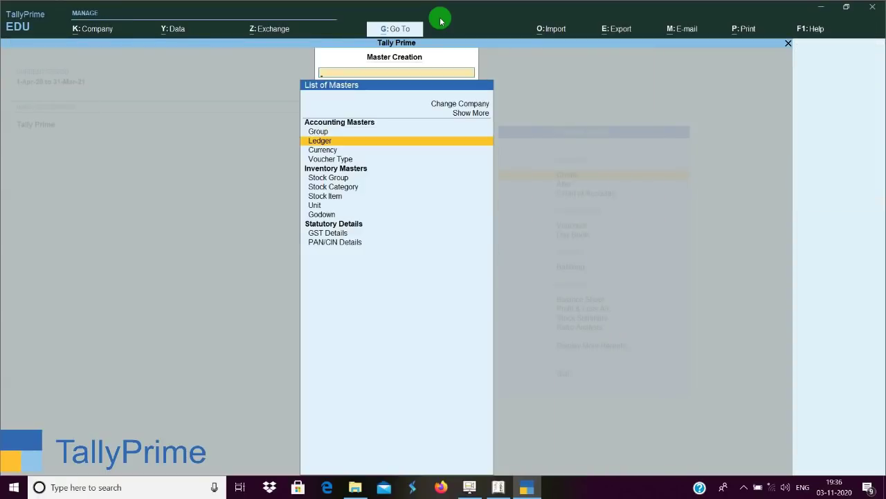
key(Down)
key(Down)
key(Down)
key(Down)
key(Down)
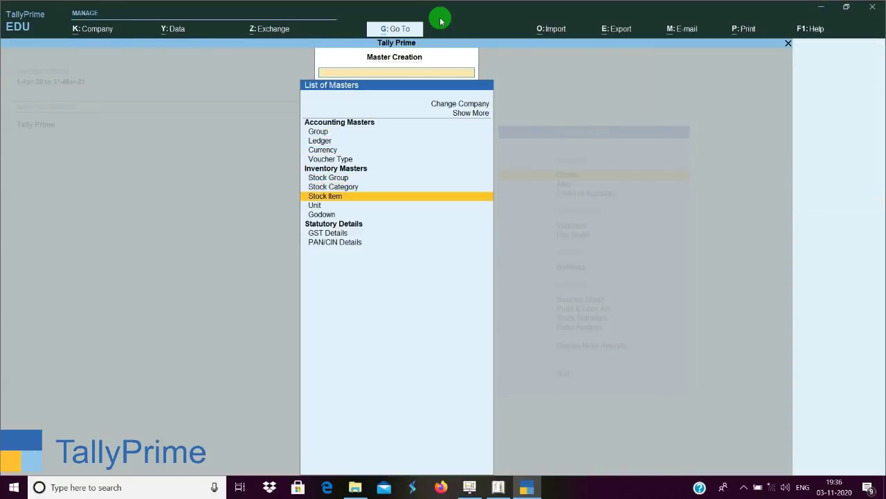
key(Return)
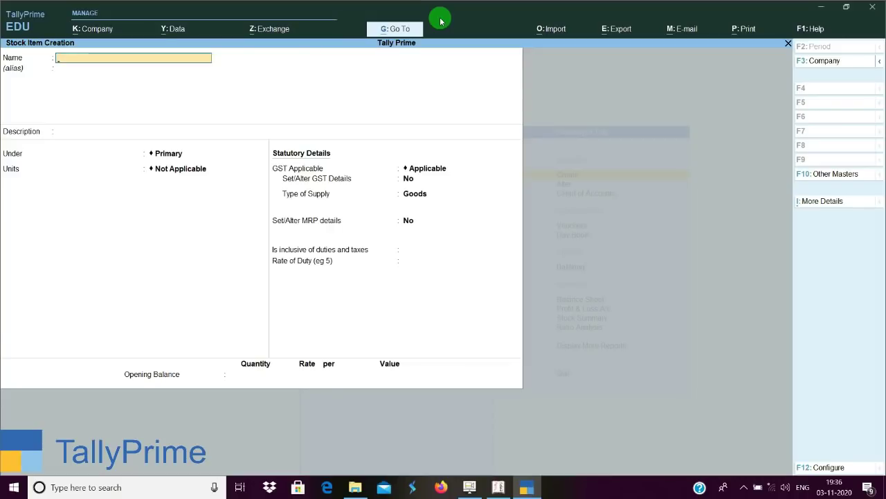
Name the new stock item 'Jeans' and skip the alias.
text(Jens)
key(BackSpace)
text(ans)
key(Return)
key(Return)
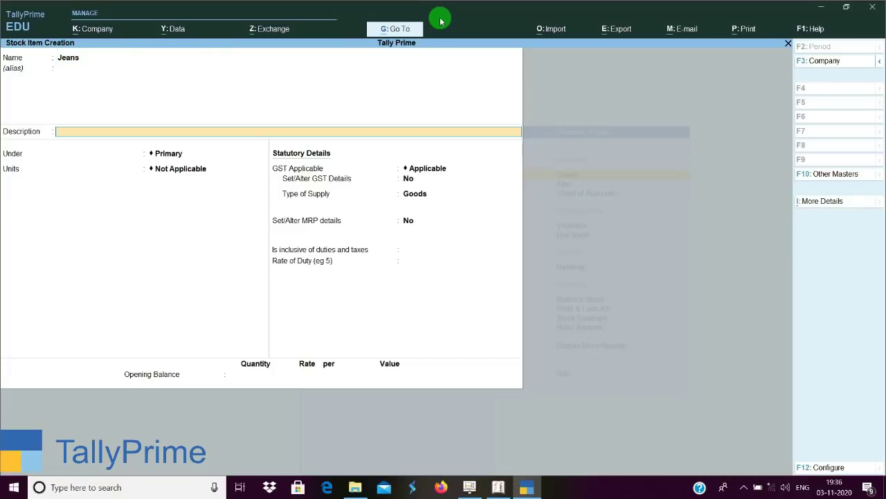
key(Return)
Create unit 'pcs' with formal name Piece and UQC PCS-PIECES for the item.
key(Return)
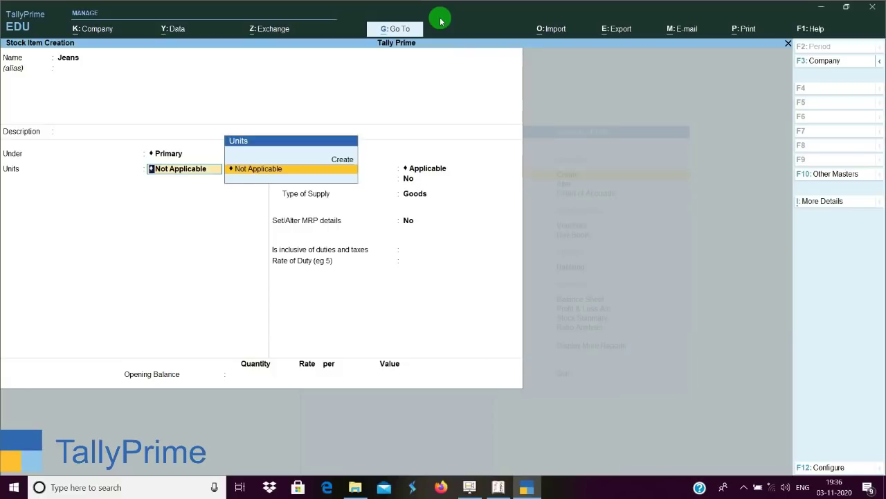
key(alt+c)
text(pcs)
key(Return)
text(Pi)
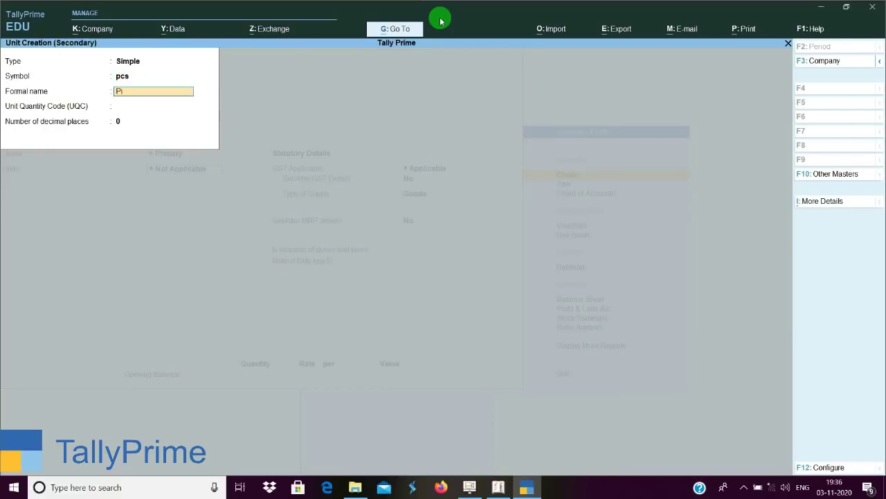
text(ece)
key(Return)
text(pc)
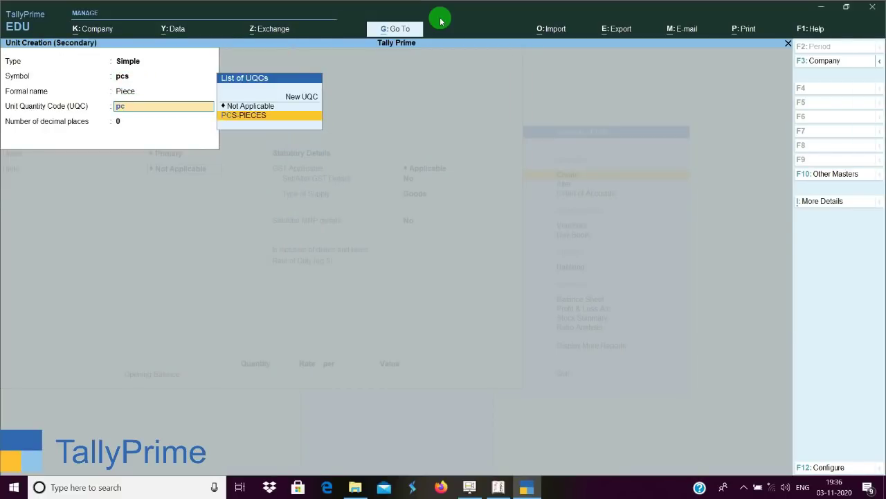
key(Return)
key(Return)
key(Return)
key(Return)
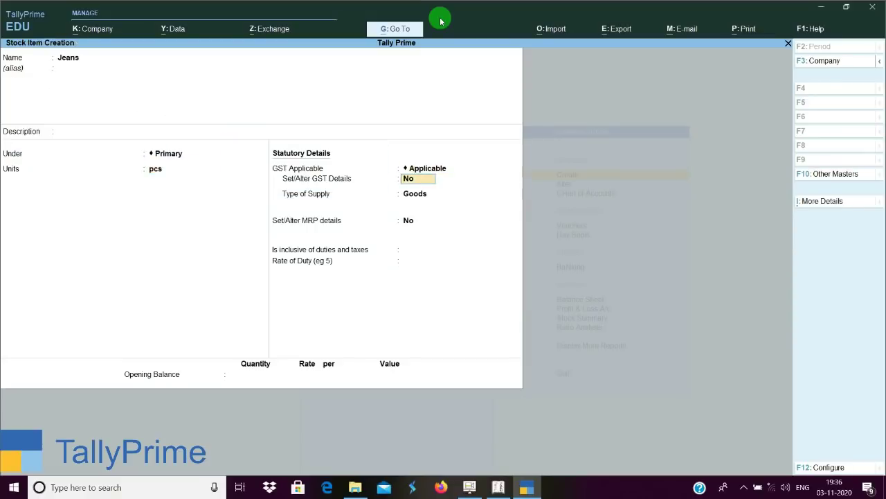
key(y)
Enter HSN/SAC code 3456 and review the tax rate history and GST configuration options.
key(Return)
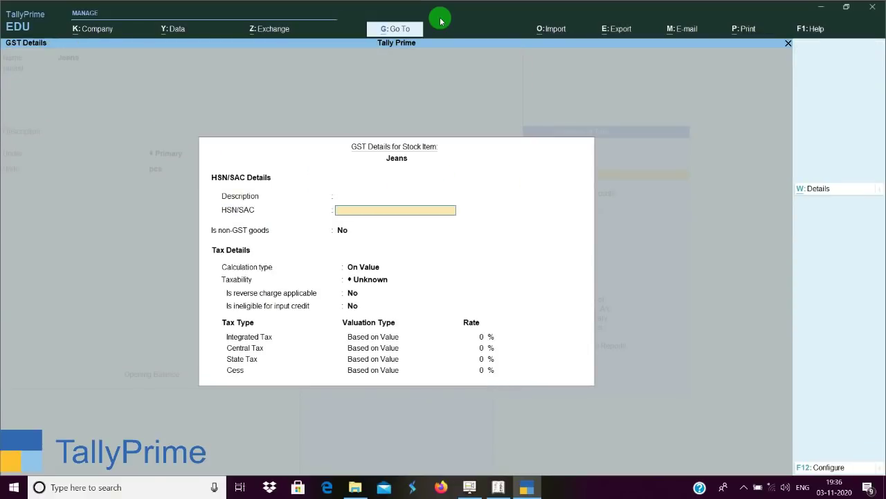
text(3456)
key(Return)
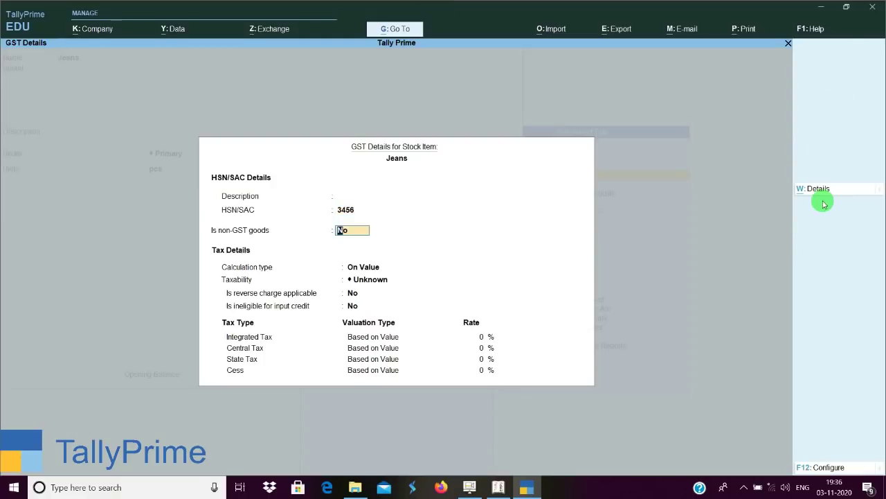
click(817, 189)
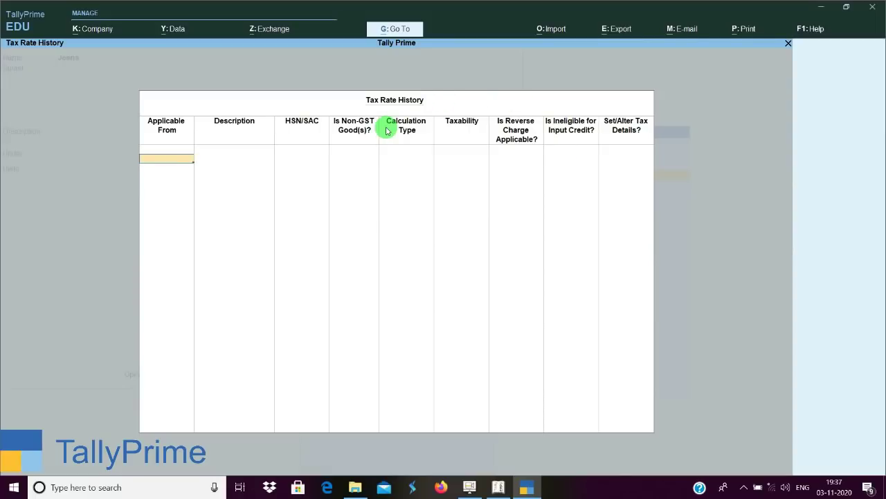
key(Escape)
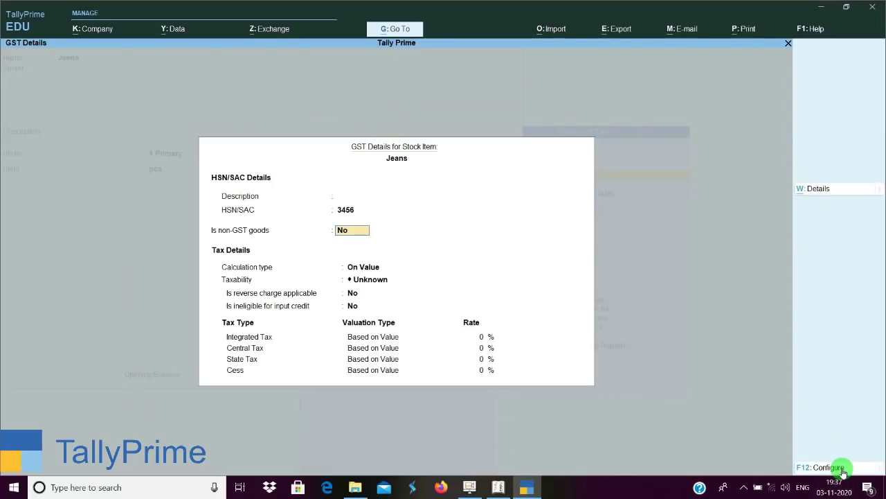
click(844, 470)
key(BackSpace)
key(Escape)
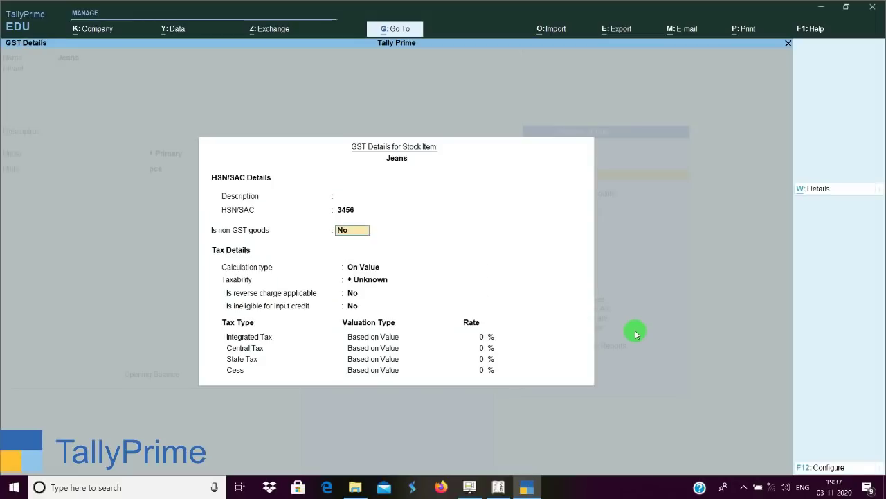
Set item-rate GST slabs of 5% up to 1,000 and 12% above, and accept.
key(Return)
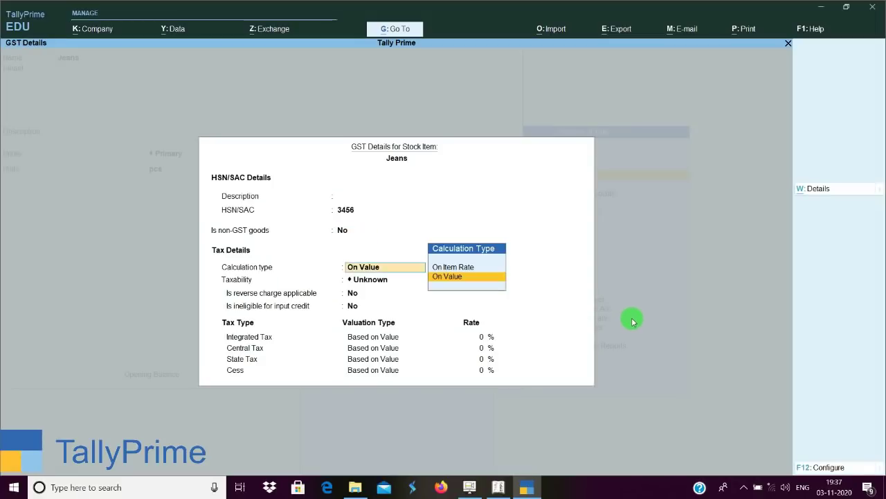
key(Up)
key(Return)
key(Return)
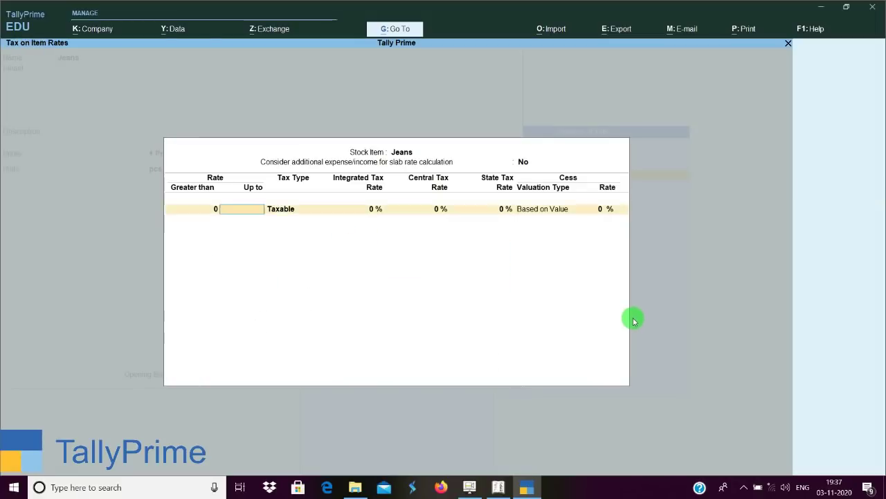
text(1000)
key(Return)
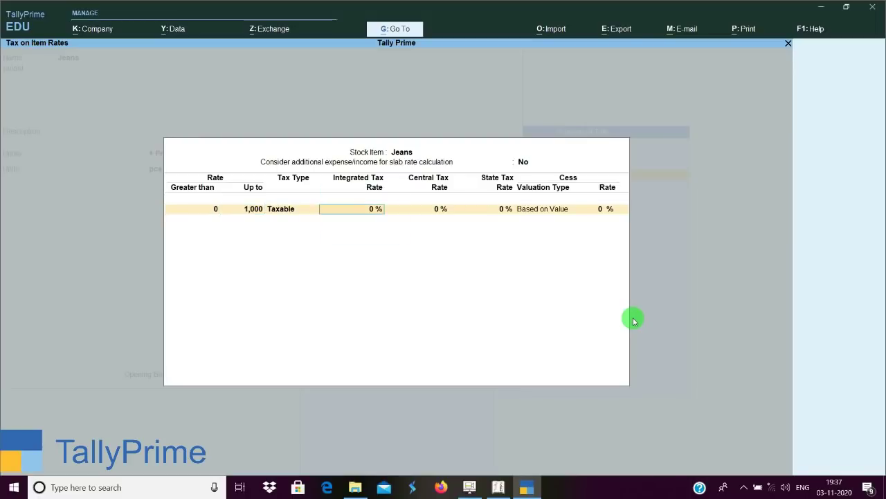
text(5)
key(Return)
key(Return)
key(Return)
key(Return)
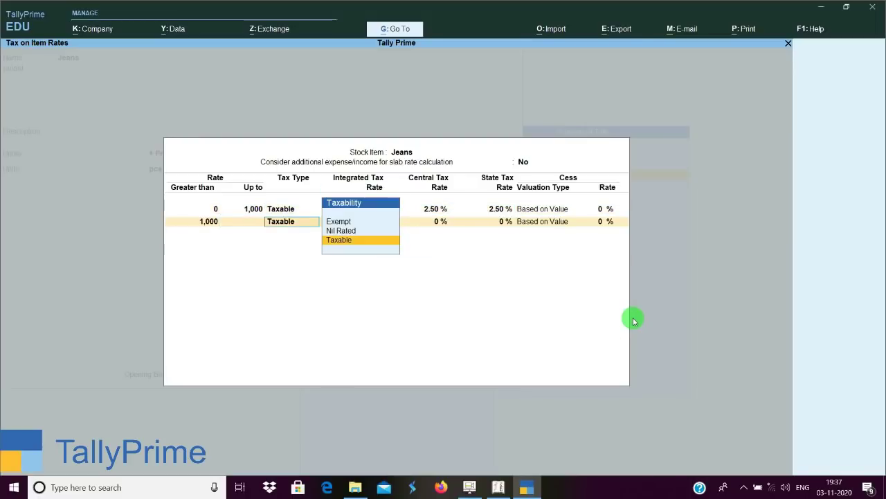
key(Return)
text(12)
key(Return)
key(ctrl+a)
key(ctrl+a)
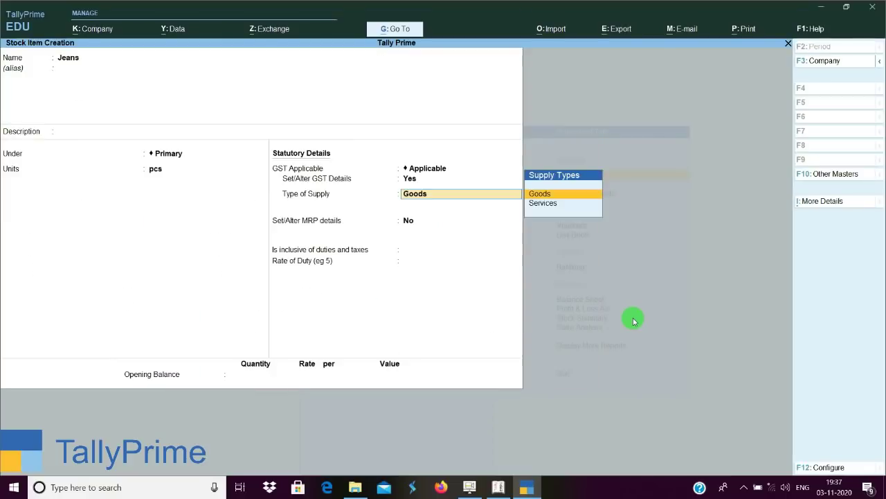
key(Return)
key(ctrl+a)
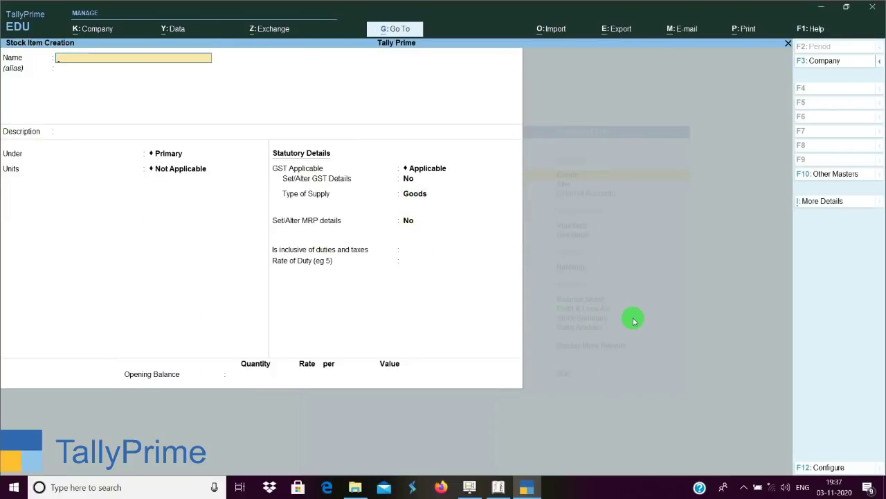
Name a new stock item 'Jeans Levis' with pcs as its unit.
key(ctrl+alt+v)
text(Levis)
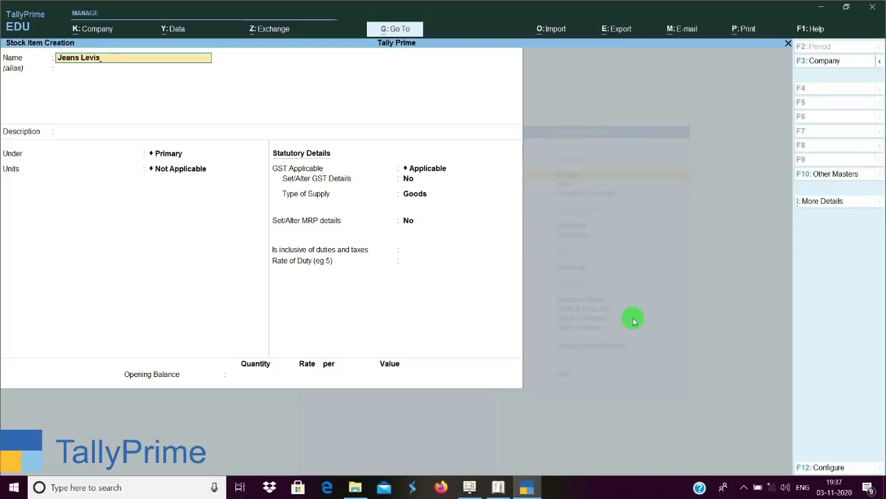
key(Return)
key(Return)
key(Return)
key(Return)
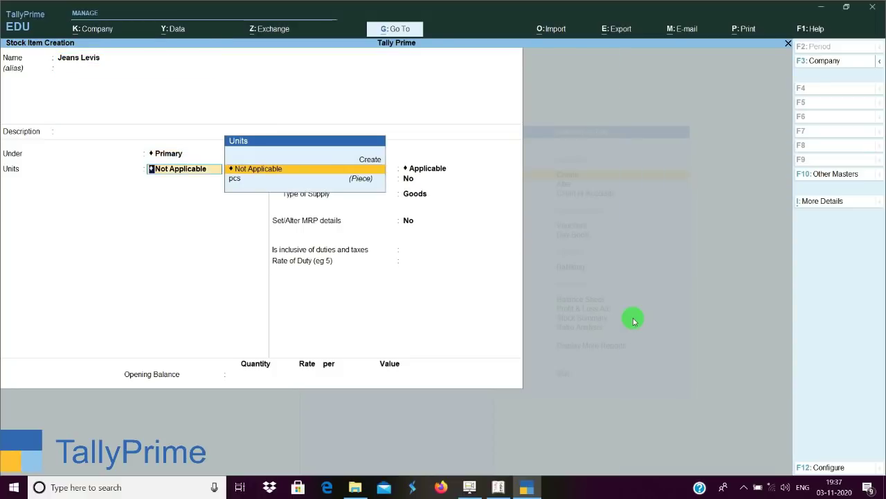
key(Down)
key(Return)
Set GST details with HSN/SAC 3456 and item-rate based tax calculation.
key(Return)
key(y)
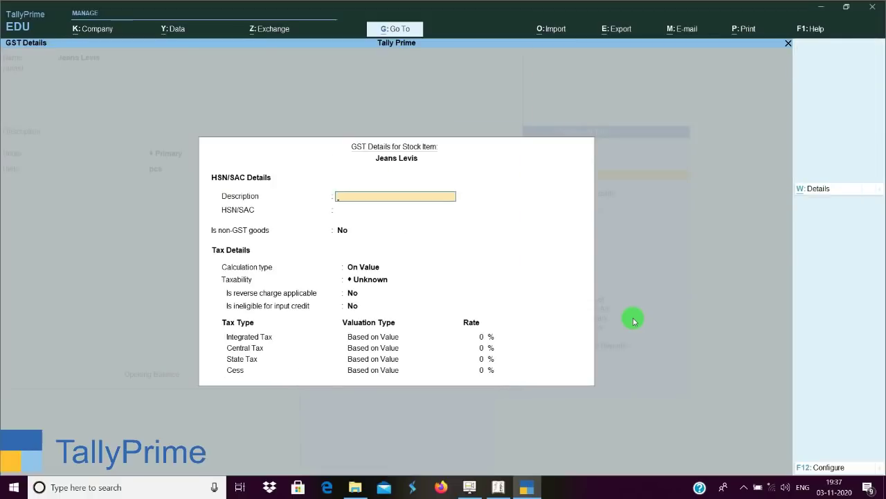
key(Return)
text(3456)
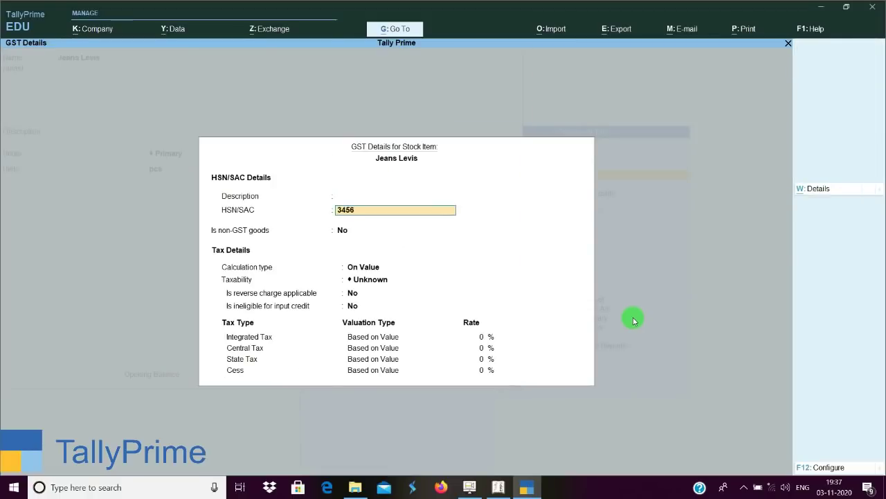
key(Return)
key(Up)
key(Return)
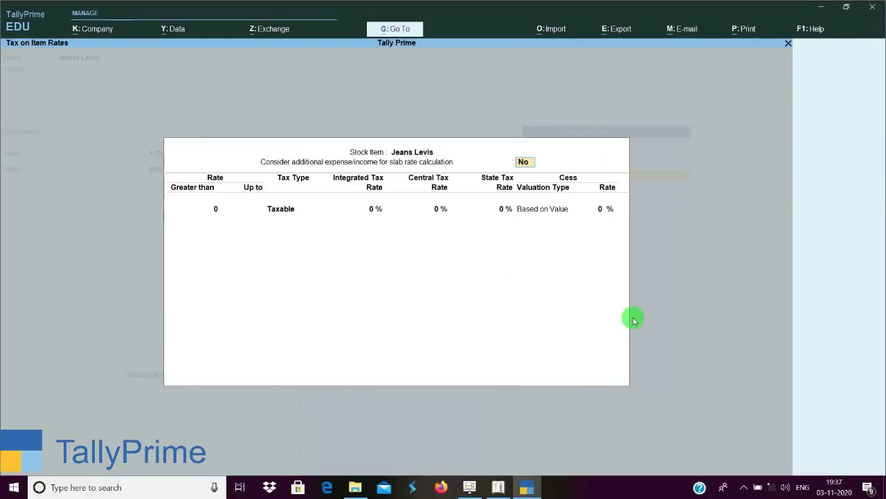
Define tax slabs of 5% up to 1,000 and 12% above.
text(1,000)
key(Return)
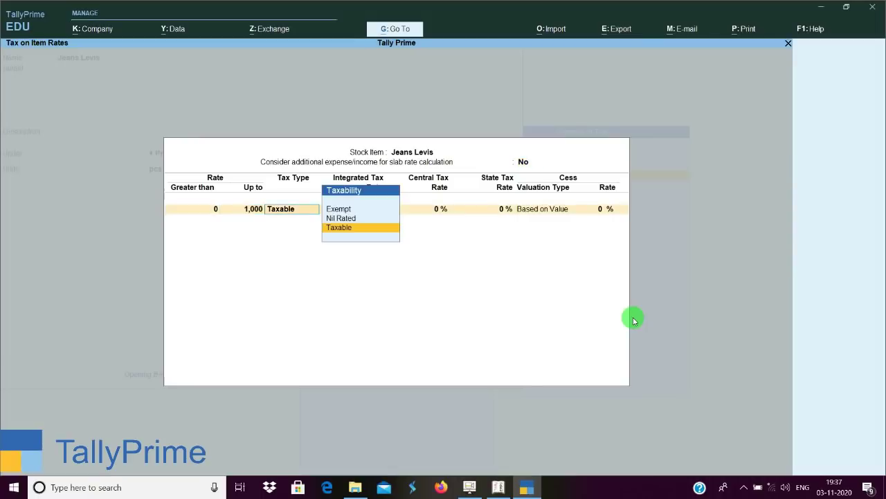
key(Return)
text(5)
key(Return)
key(Return)
key(Return)
key(Return)
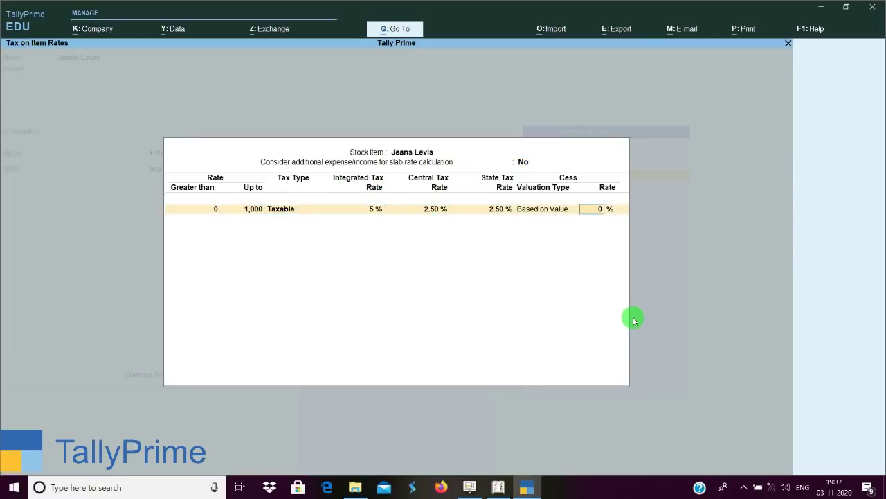
key(Return)
key(Return)
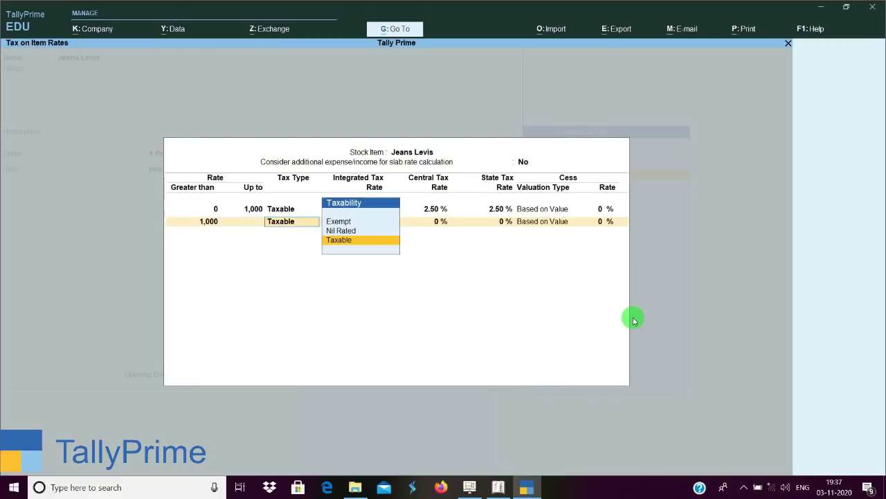
key(Return)
text(12)
key(Return)
key(Return)
key(Return)
key(Return)
key(Return)
key(Return)
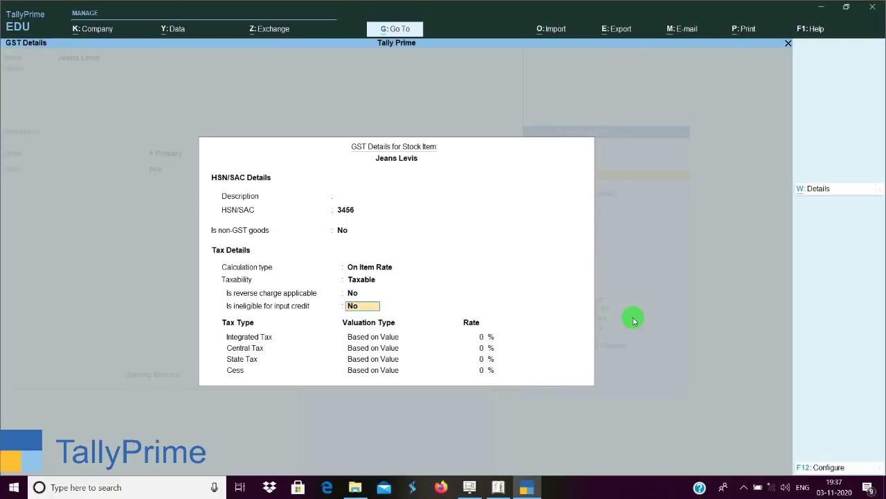
key(Return)
key(Return)
key(Return)
key(Return)
key(Return)
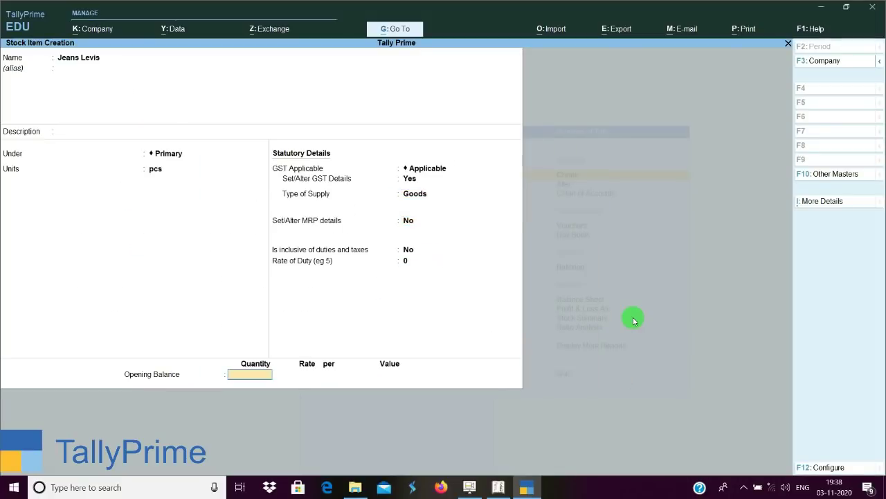
Save the 'Jeans Levis' stock item and leave the blank creation form.
key(Return)
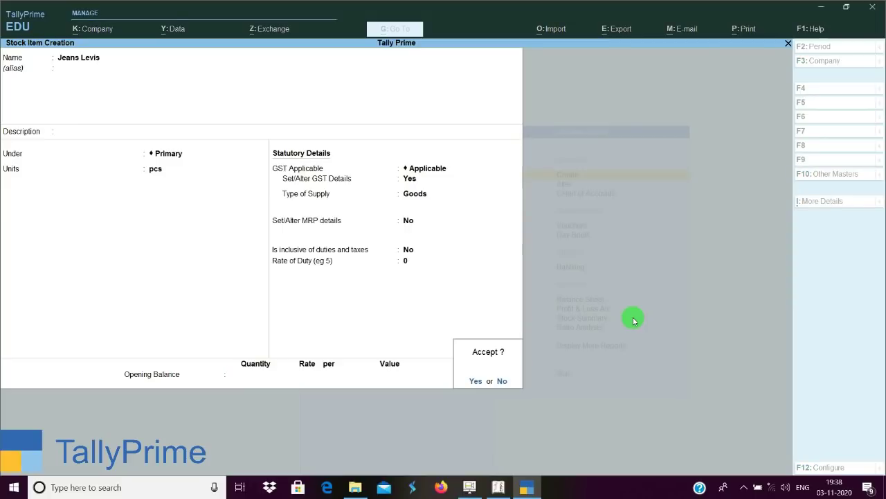
key(Return)
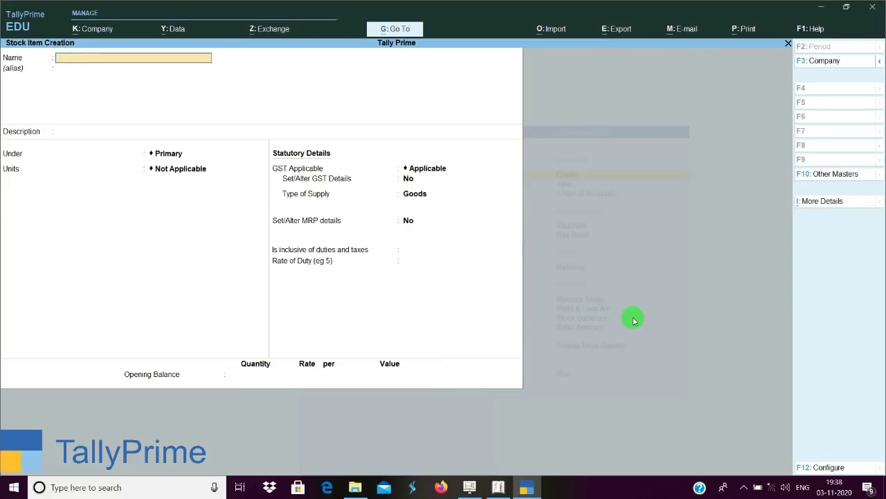
key(Escape)
key(Return)
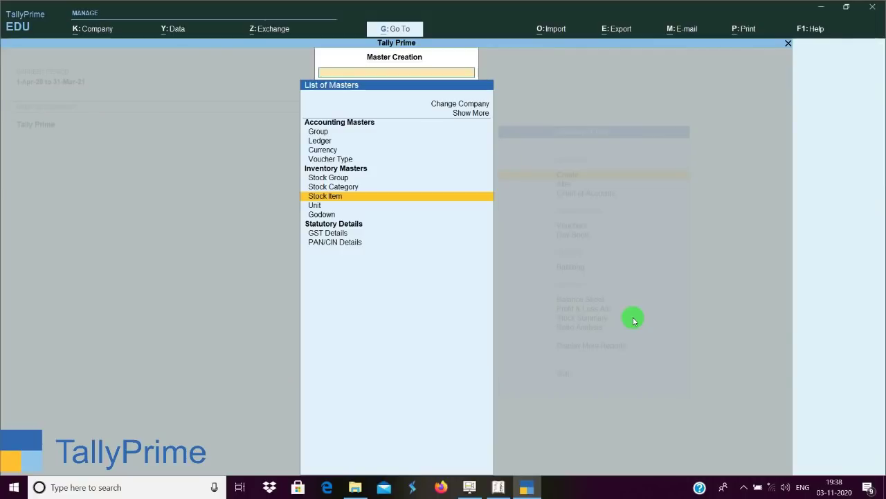
Return to Gateway of Tally and open a new Purchase voucher, No. 1.
key(Escape)
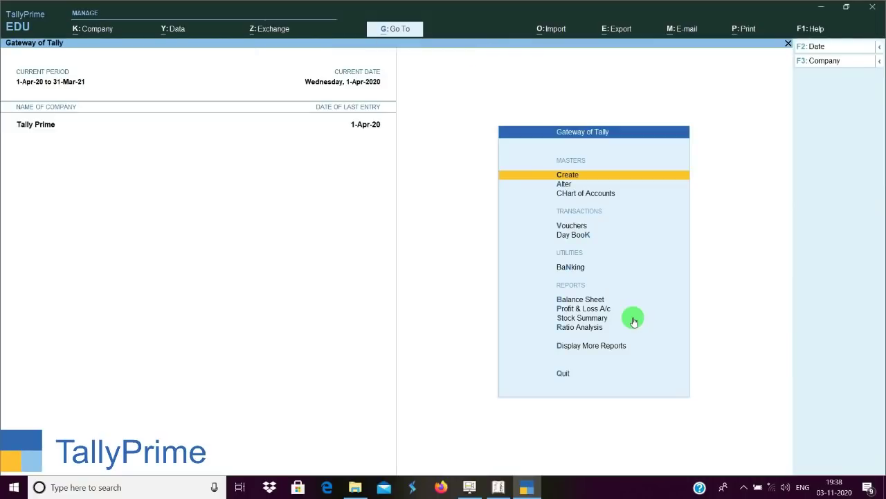
key(v)
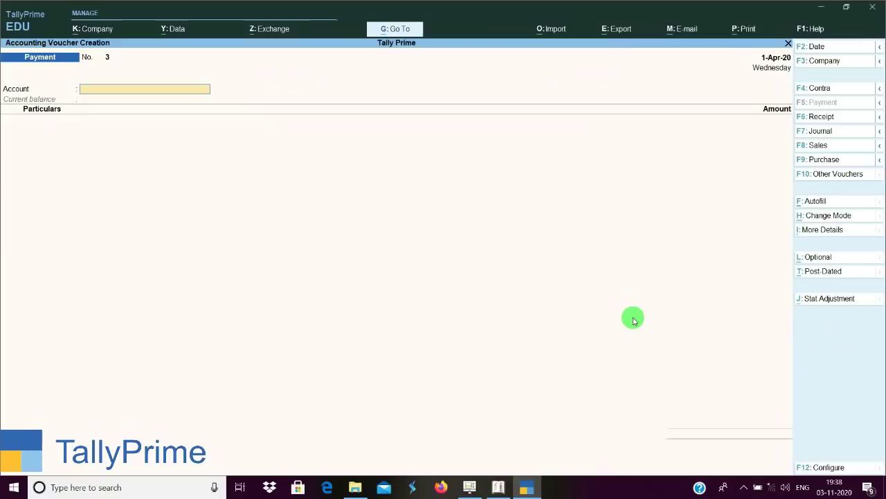
click(824, 160)
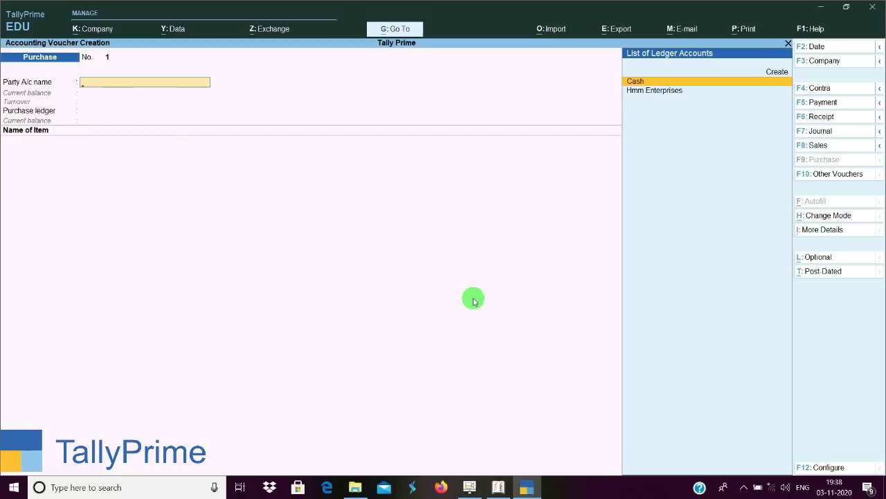
Open a Purchase voucher in Tally.ERP 9 for comparison, then return to TallyPrime.
click(497, 488)
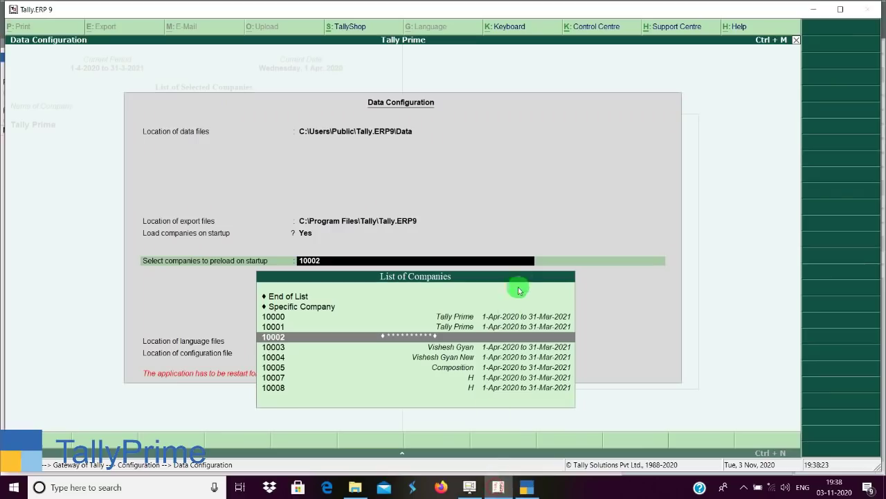
key(Escape)
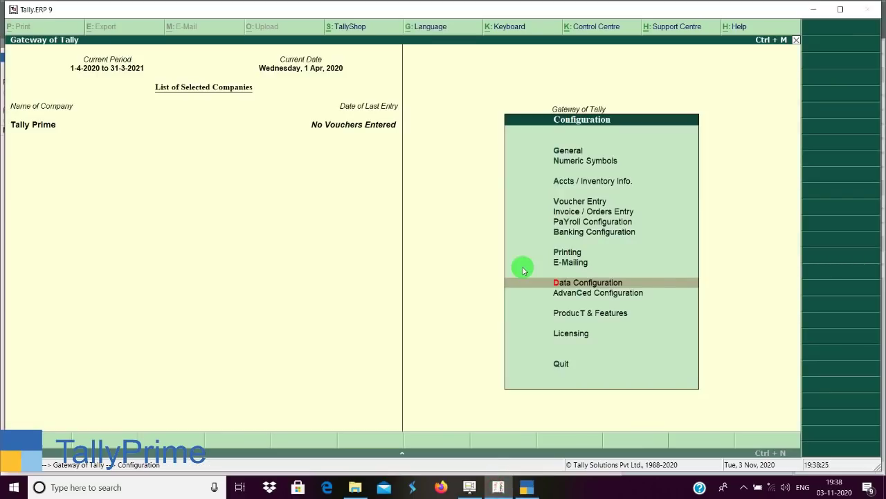
key(Escape)
key(Return)
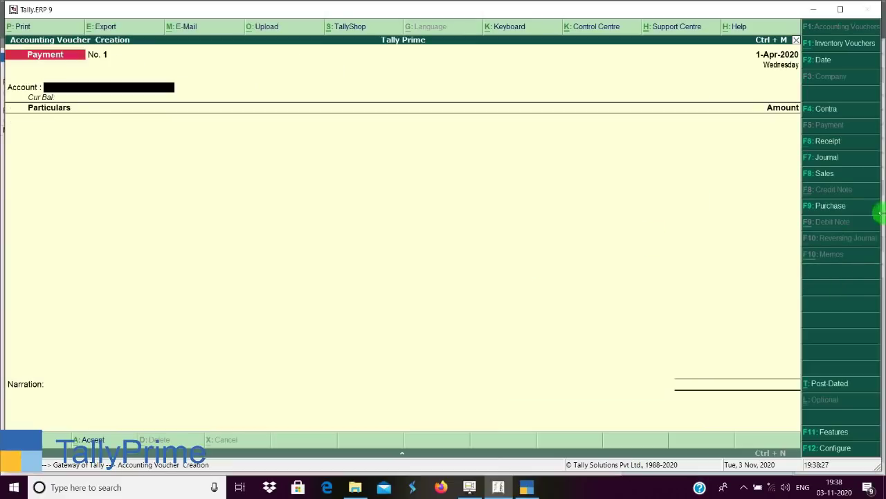
click(832, 208)
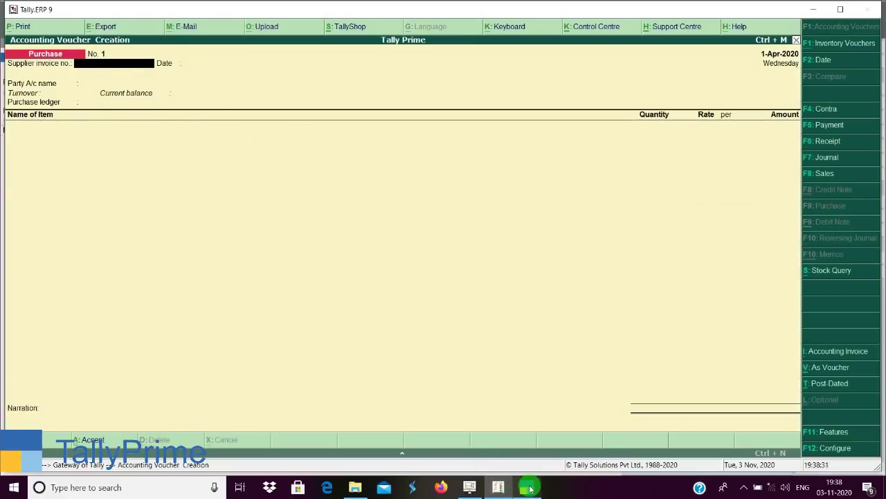
click(526, 487)
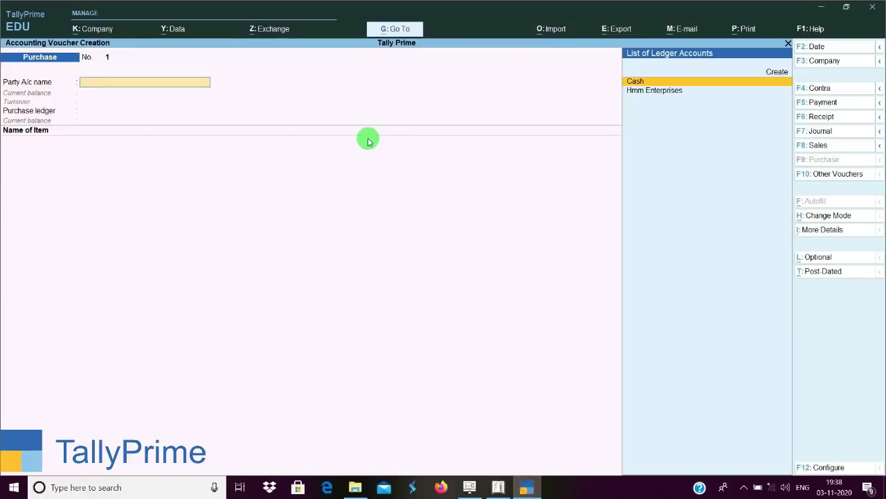
Enter supplier invoice number 1 under More Details.
click(831, 230)
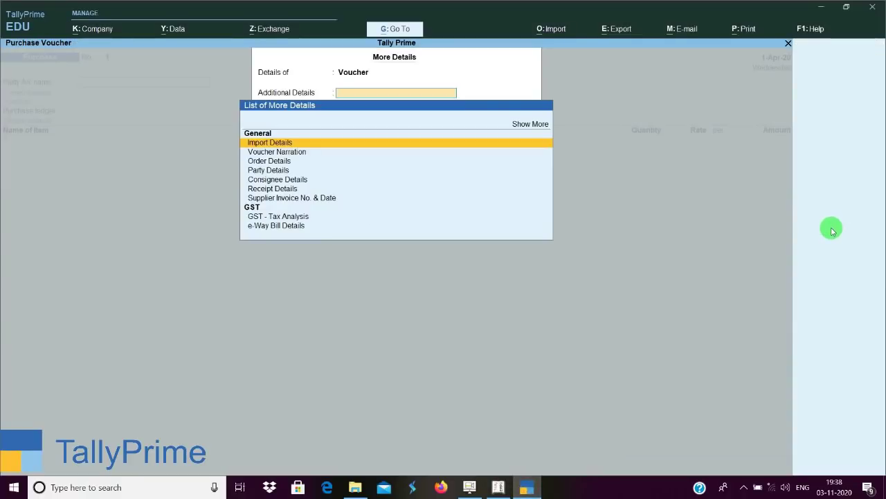
key(Down)
key(Down)
key(Down)
key(Down)
key(Down)
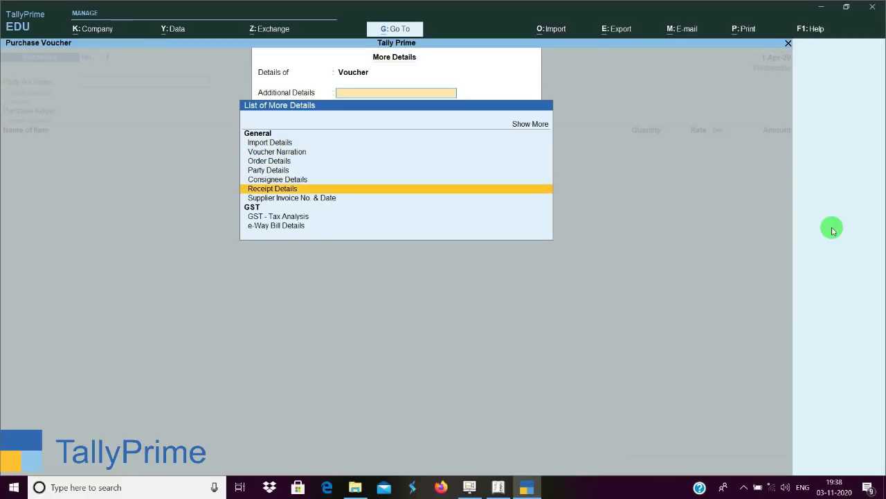
key(Down)
key(Return)
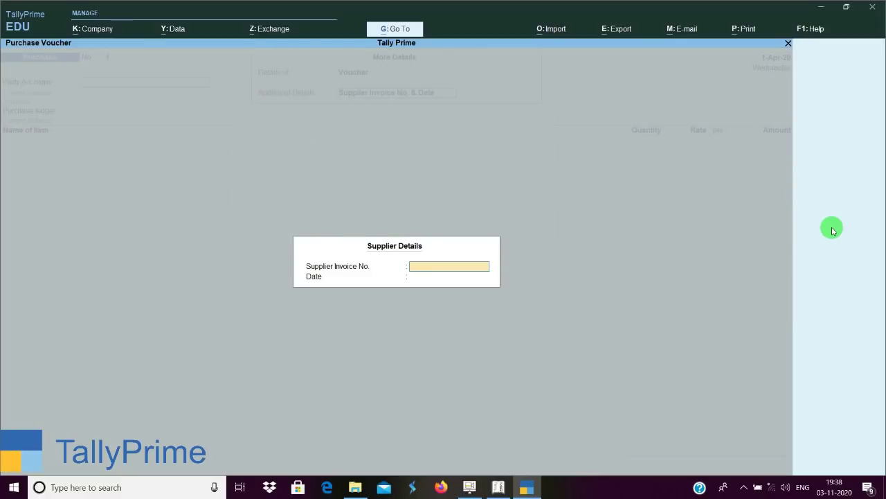
text(1)
key(Return)
key(Return)
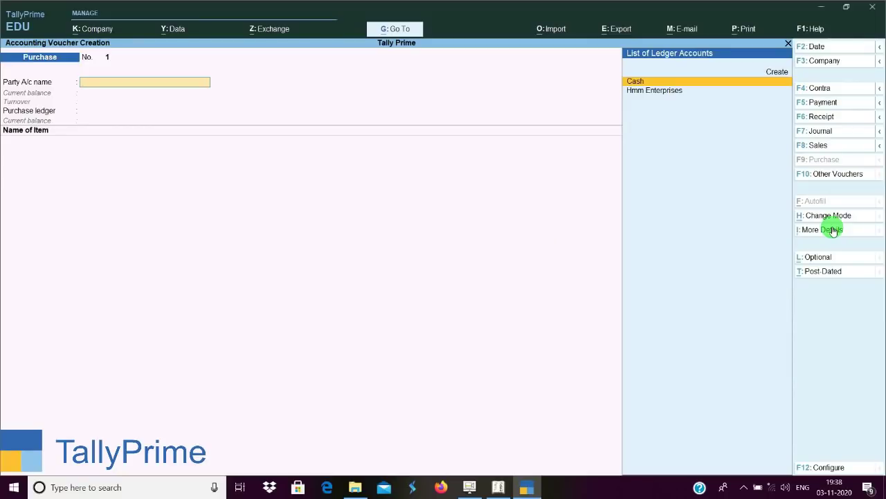
Choose Hmm Enterprises as party, pass the receipt details, and open a new ledger form.
key(Down)
key(Return)
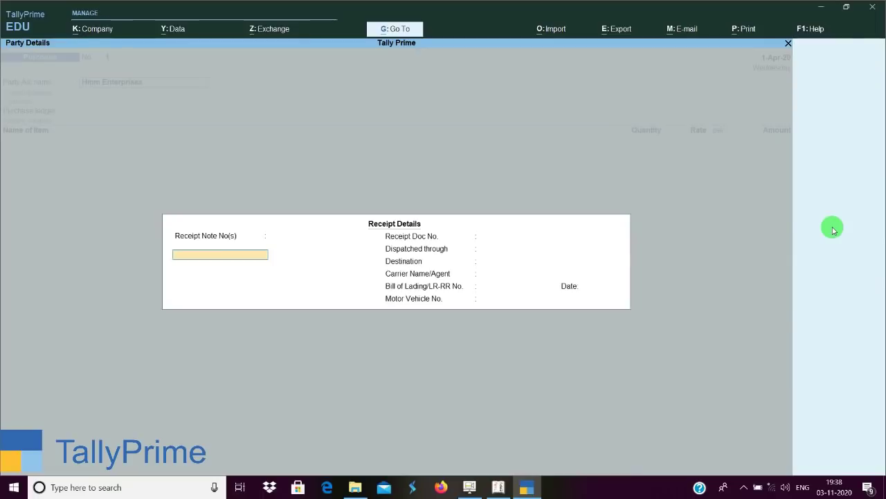
key(Return)
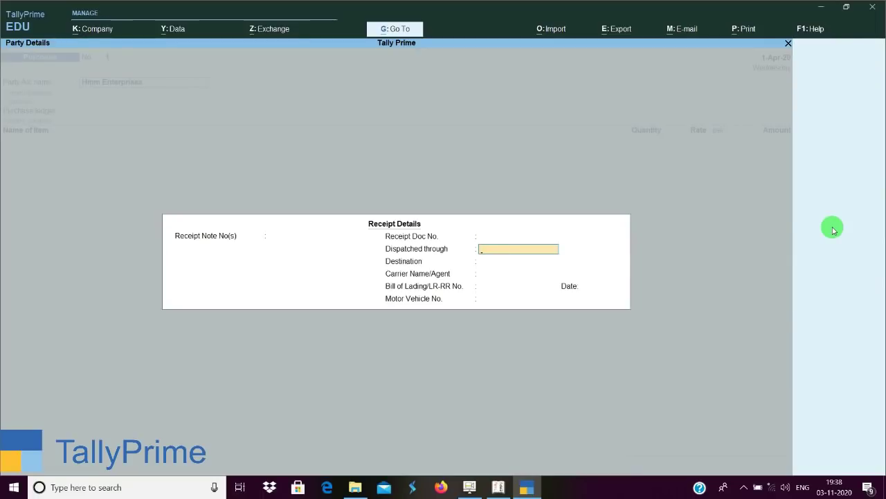
key(BackSpace)
key(BackSpace)
key(BackSpace)
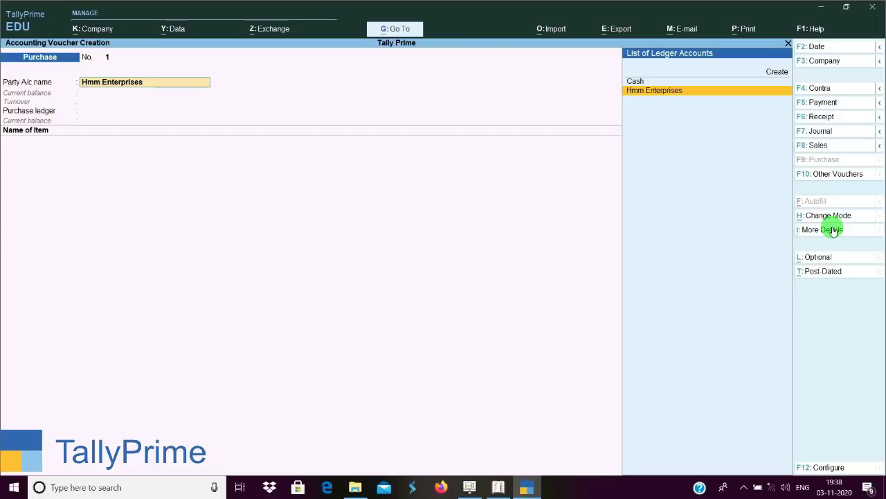
key(alt+c)
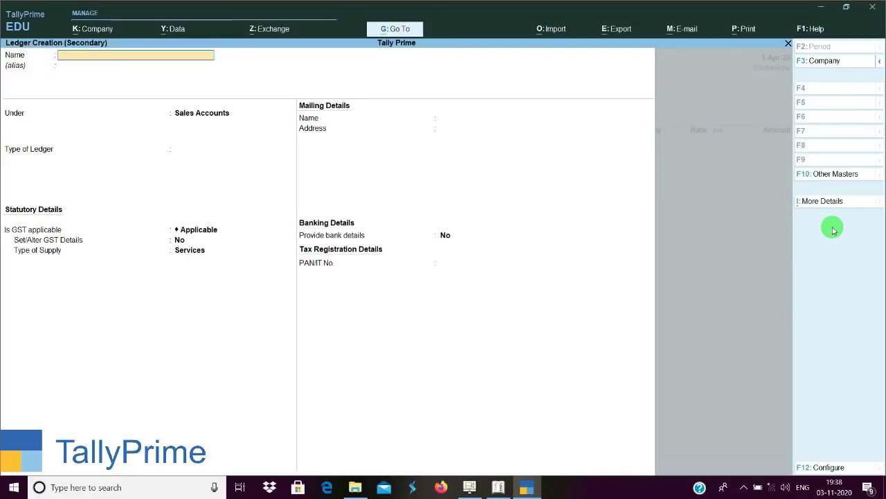
Quit the empty secondary Ledger Creation form without saving.
key(Escape)
key(y)
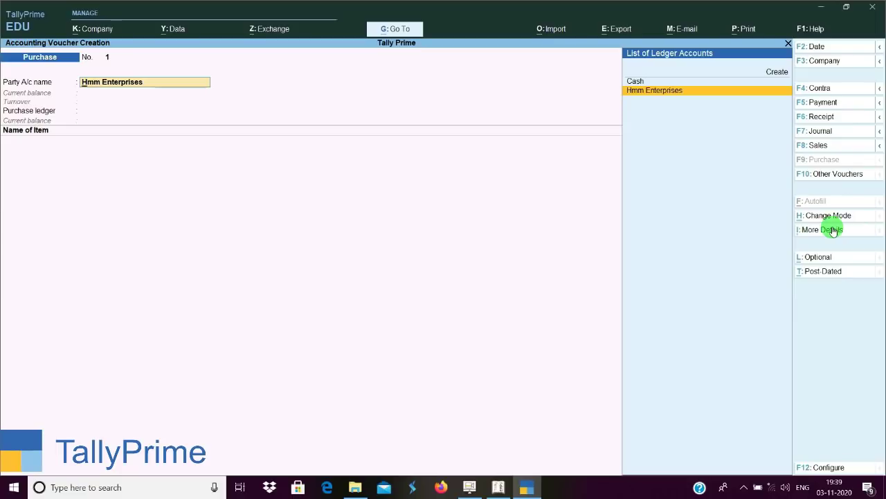
Select Hmm Enterprises as party and accept its receipt and party details.
key(Up)
key(Up)
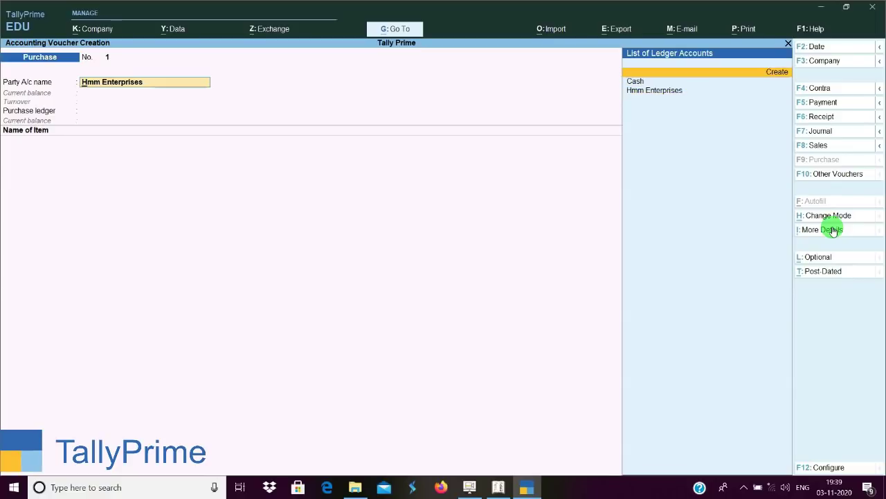
key(Return)
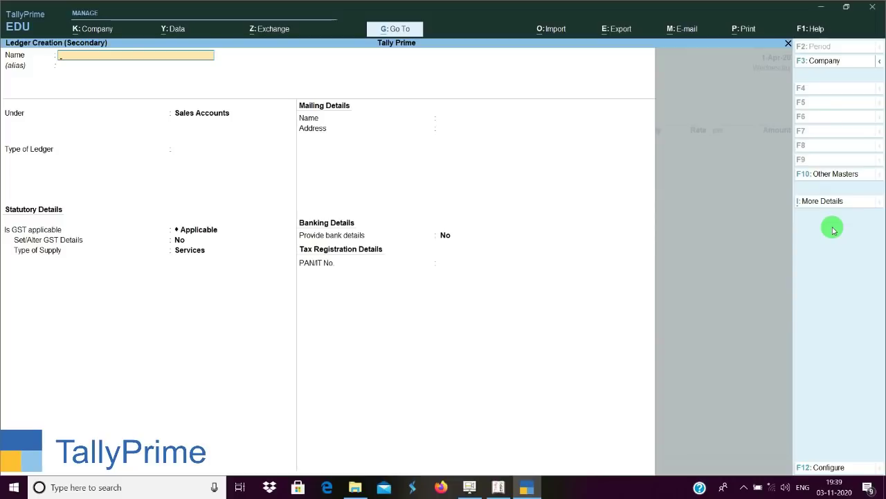
key(Escape)
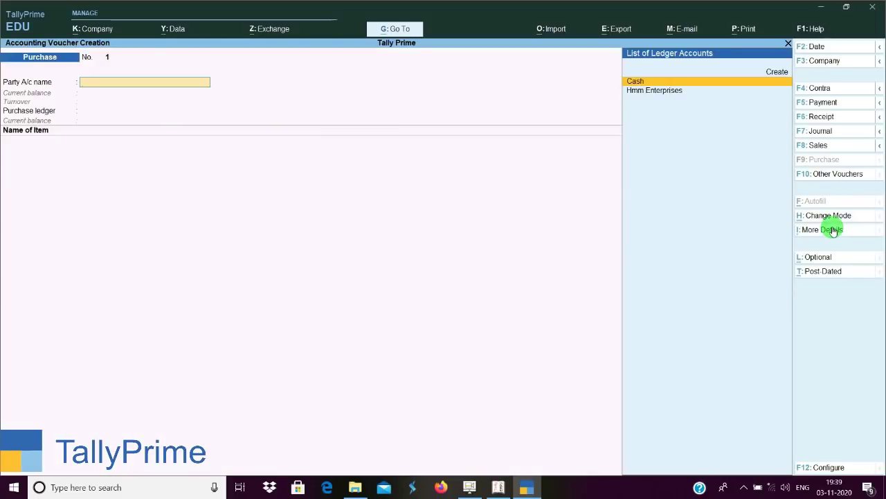
key(Down)
key(Return)
key(Return)
key(Return)
key(Return)
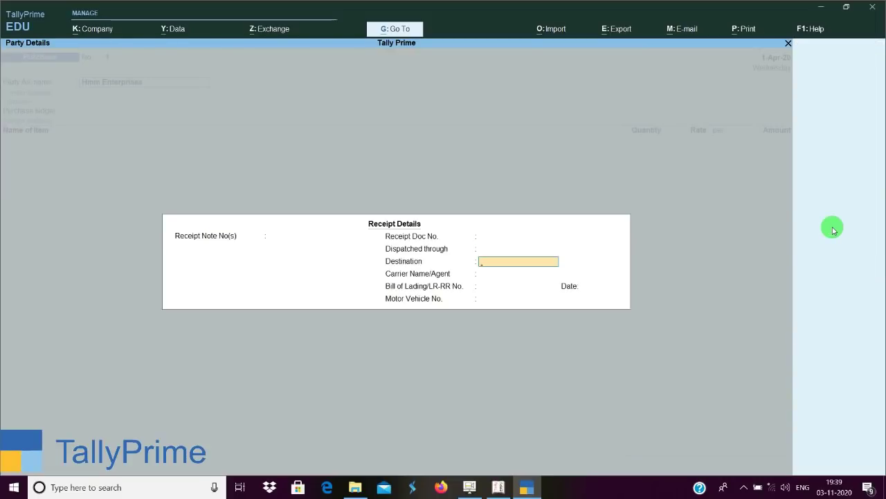
key(Return)
key(Return)
key(Return)
key(Return)
key(Return)
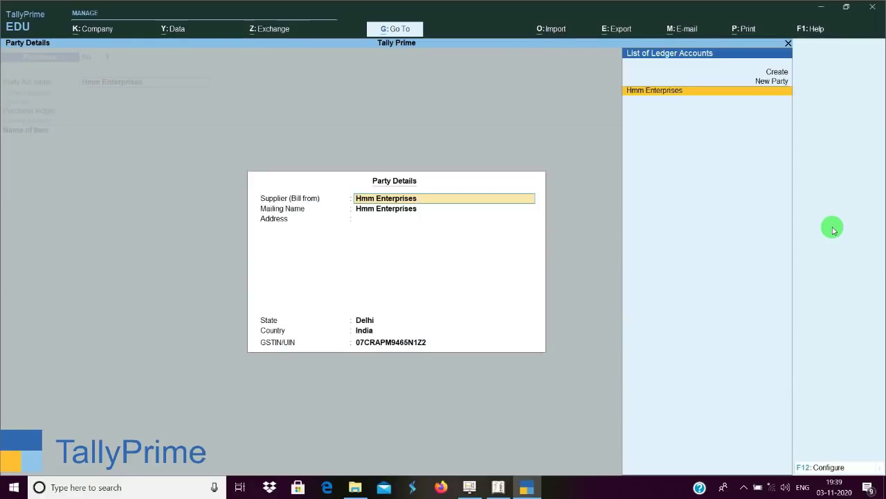
key(Return)
key(Return)
key(Return)
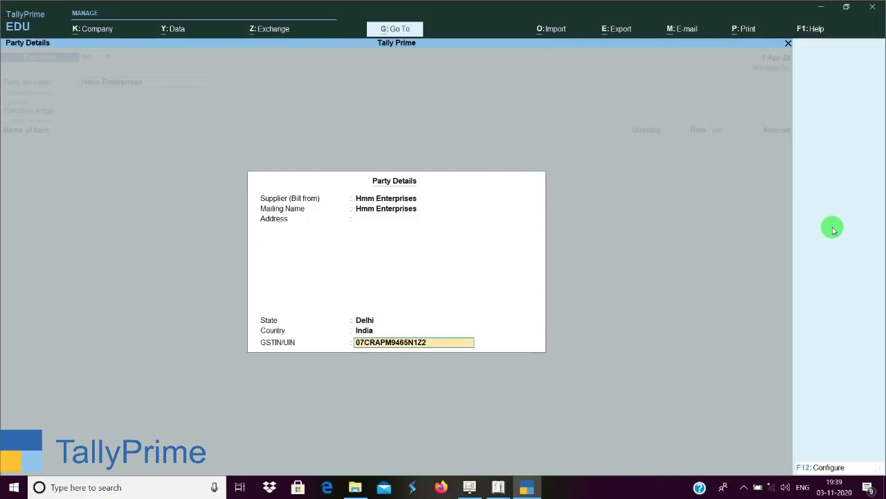
key(Return)
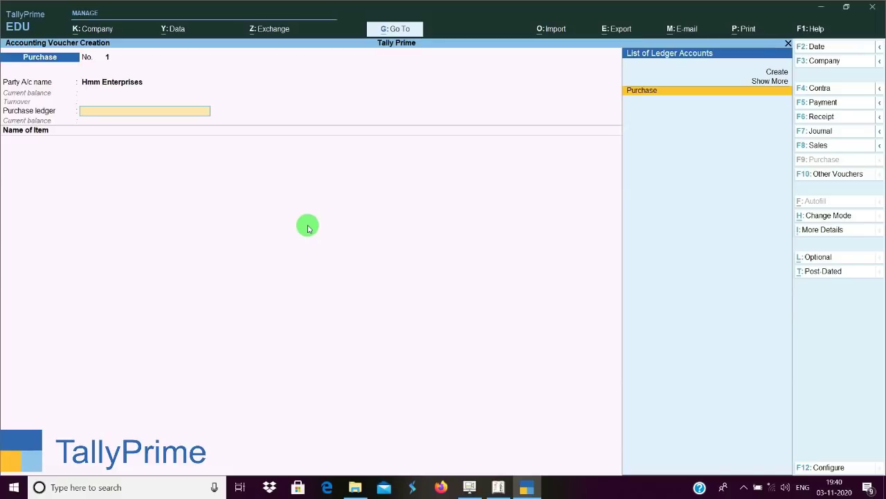
Check the consignee details (Tally Prime, Bihar) and set Purchase as the purchase ledger.
click(843, 230)
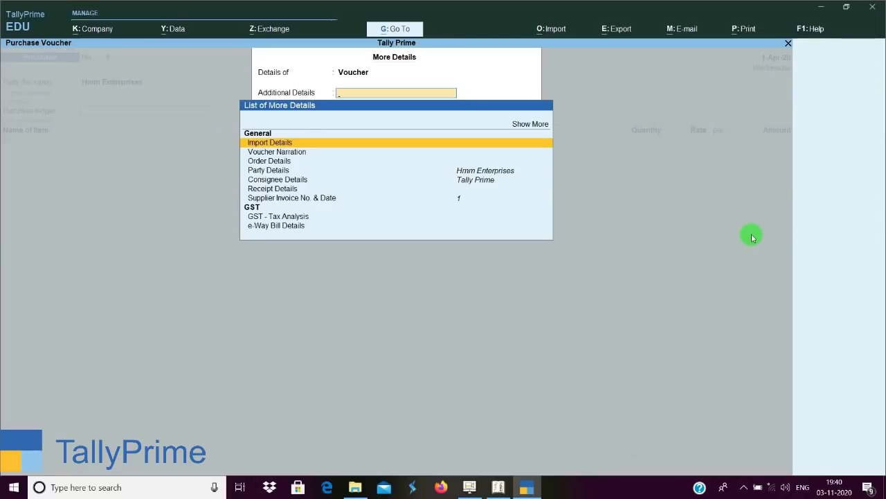
key(Down)
key(Down)
key(Down)
key(Down)
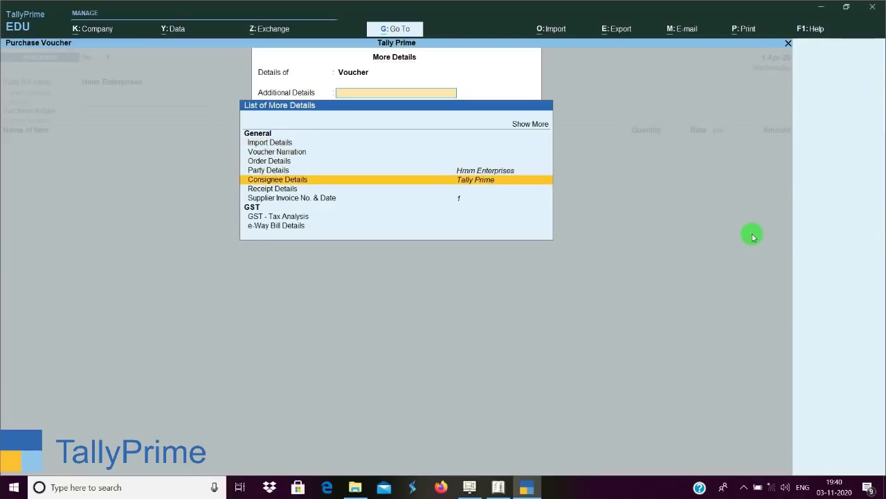
key(Return)
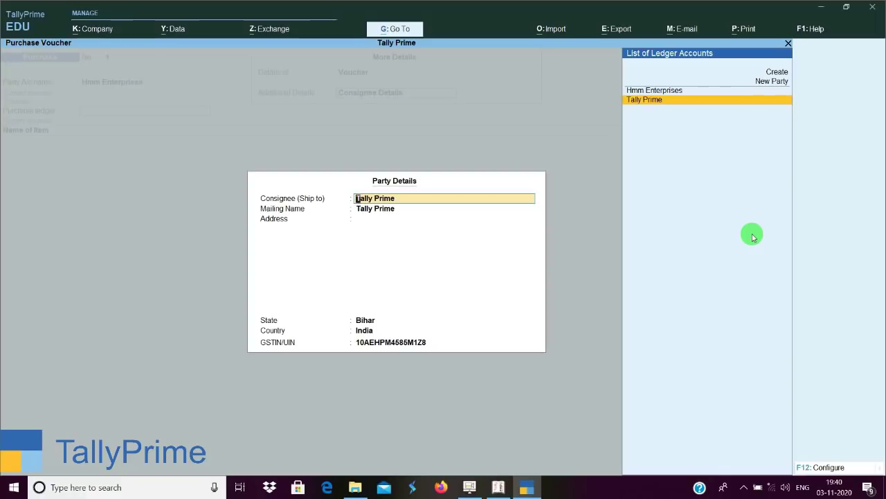
key(Escape)
key(Escape)
key(Return)
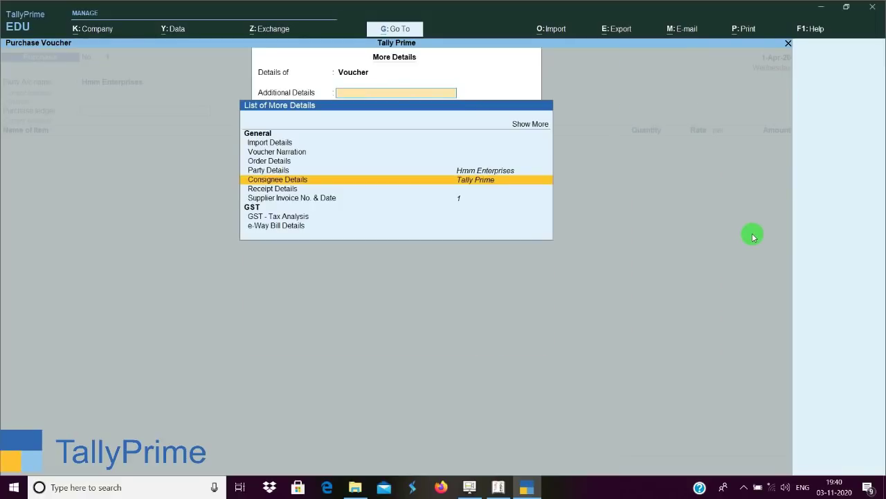
key(Escape)
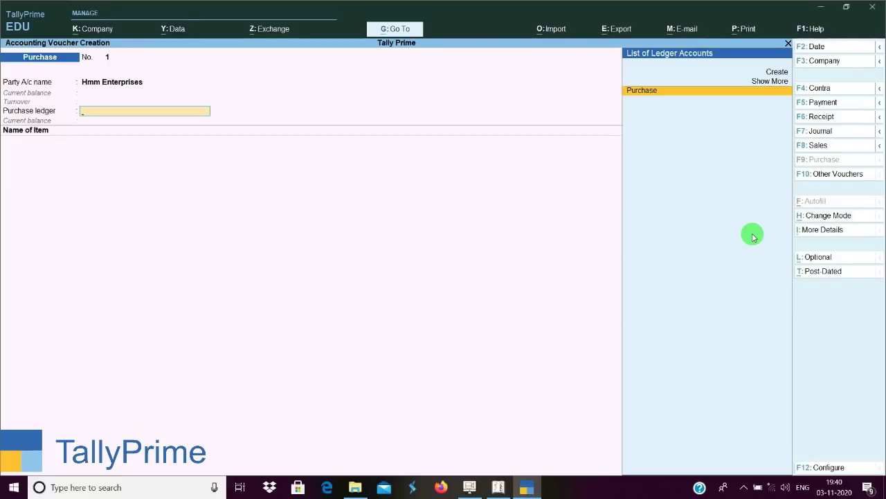
key(Return)
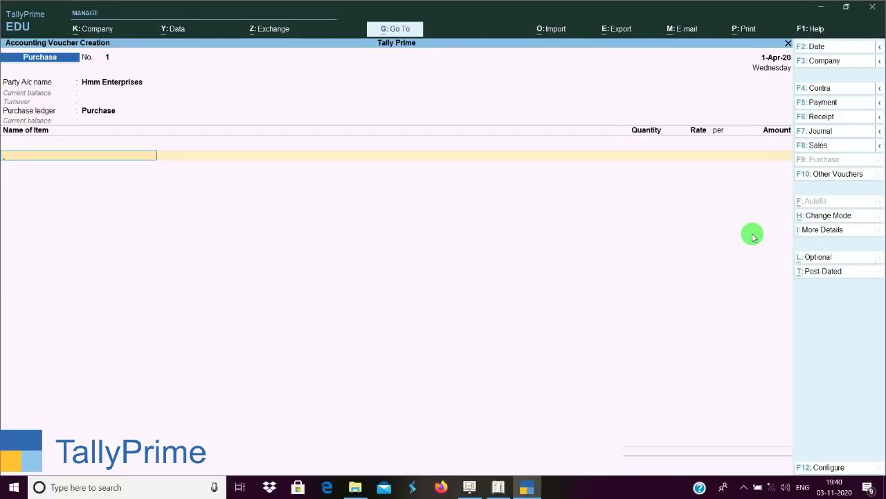
Add a Jeans line of 10 pcs at rate 100, totalling 1,000.00.
text(Je)
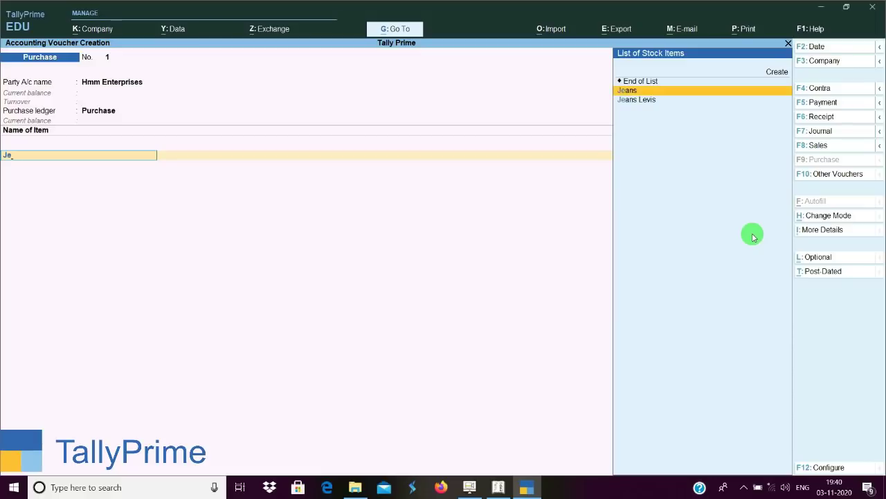
key(Up)
key(Up)
key(Down)
key(Down)
key(Return)
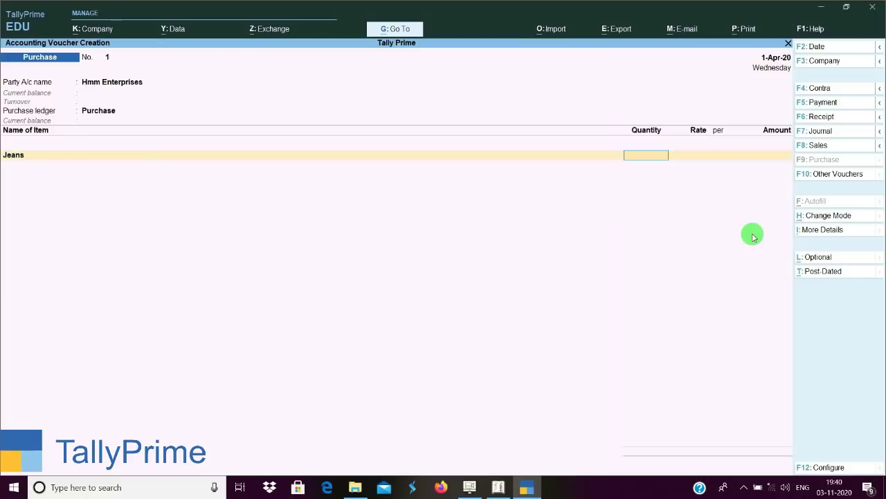
text(10)
key(Return)
text(100)
key(Return)
key(Return)
key(Return)
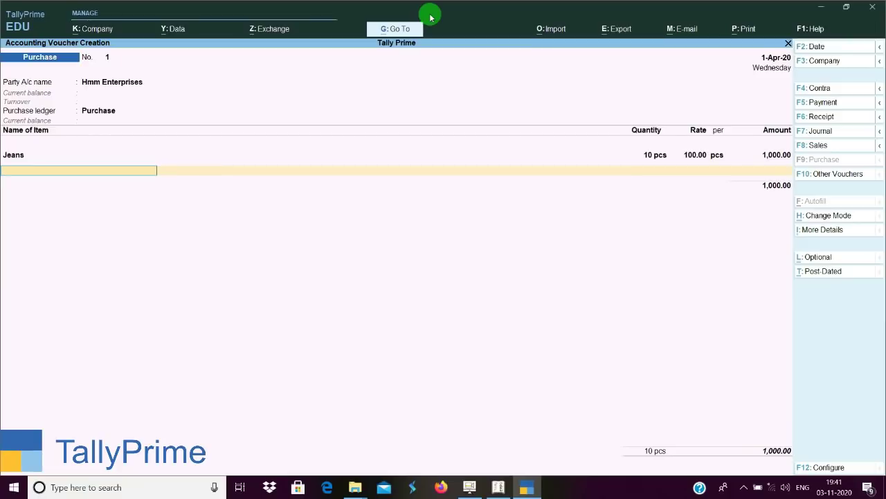
key(Return)
Create ledger 'Input Igst' under Duties & Taxes with GST type Integrated Tax, adding 50.00 to the purchase.
key(alt+c)
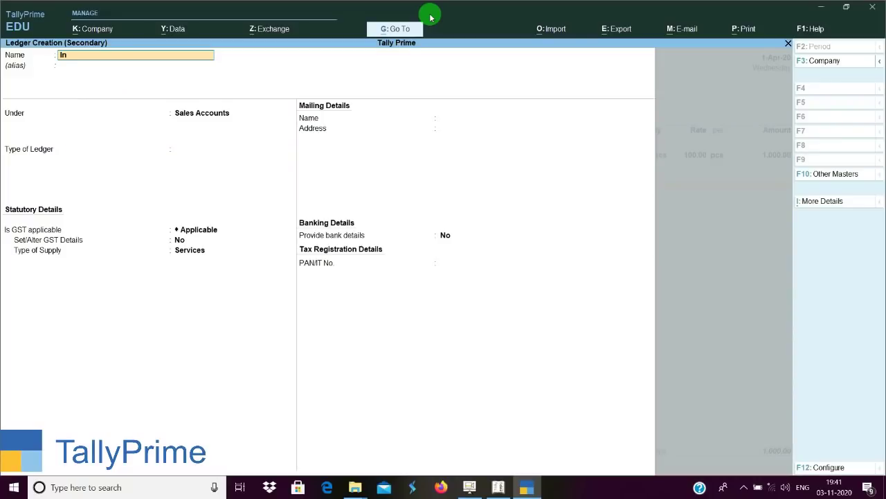
text(Input igst)
key(Return)
text(du)
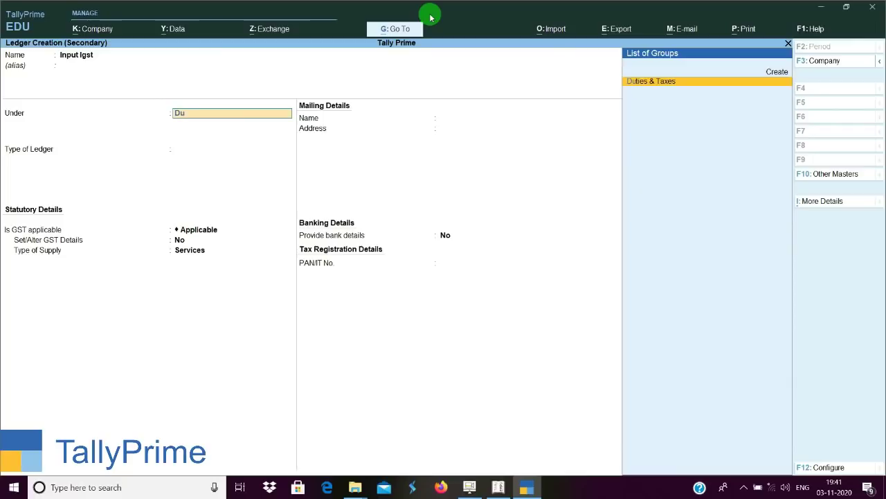
key(Return)
key(Up)
key(Return)
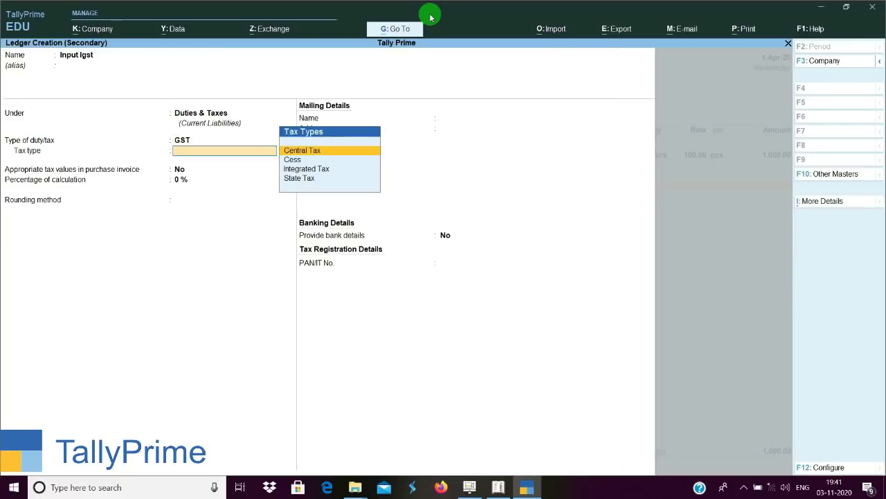
key(Down)
key(Down)
key(Return)
key(Return)
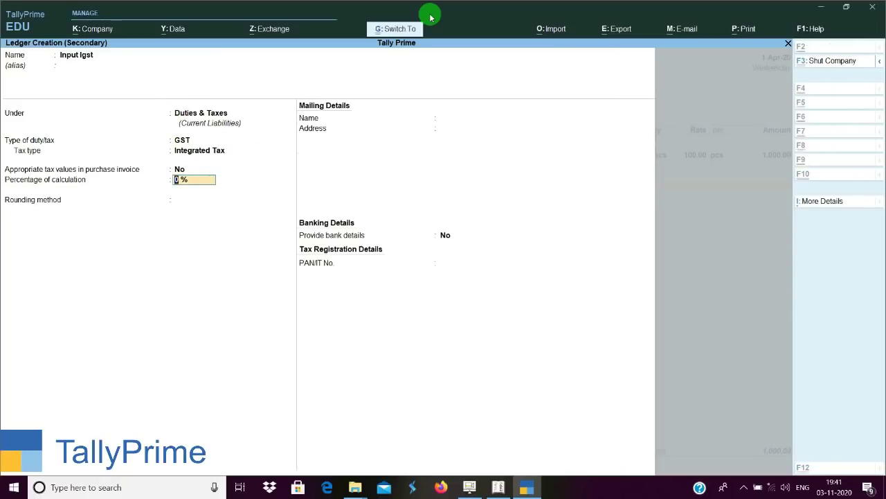
key(ctrl+a)
key(Return)
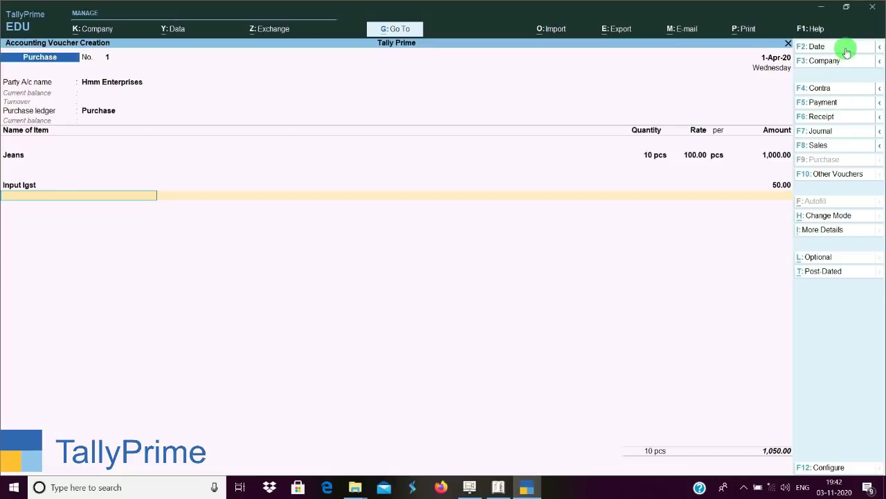
Preview the F2–F8 button sub-options, then open the Other Vouchers list of voucher types.
click(882, 53)
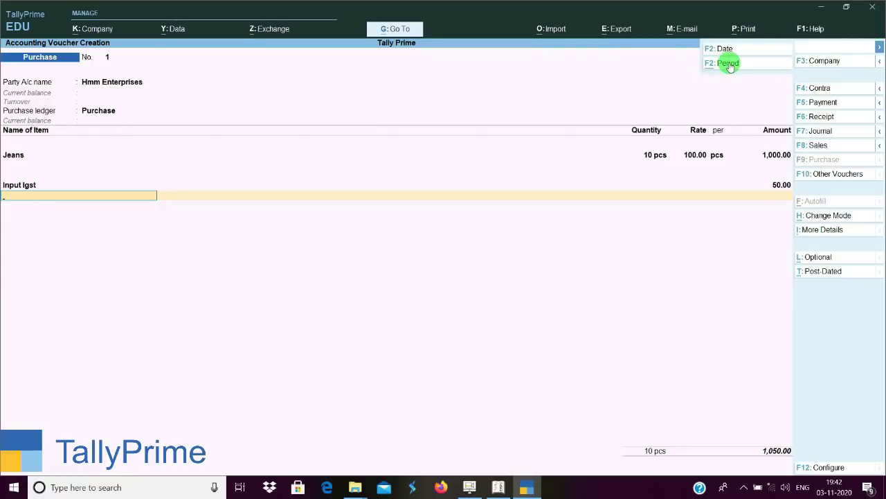
click(881, 63)
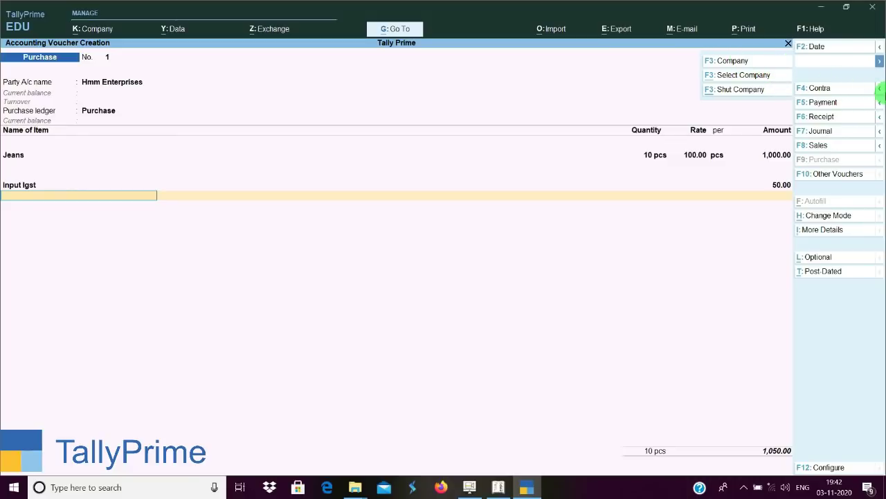
click(880, 91)
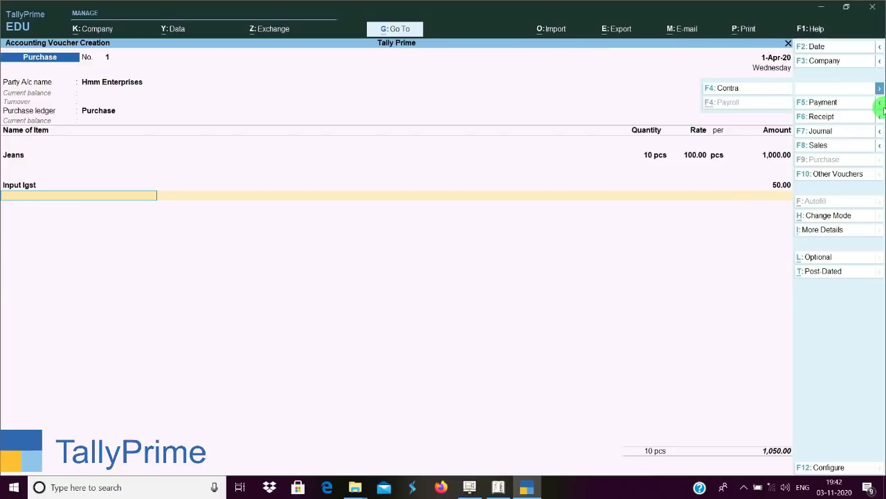
click(880, 102)
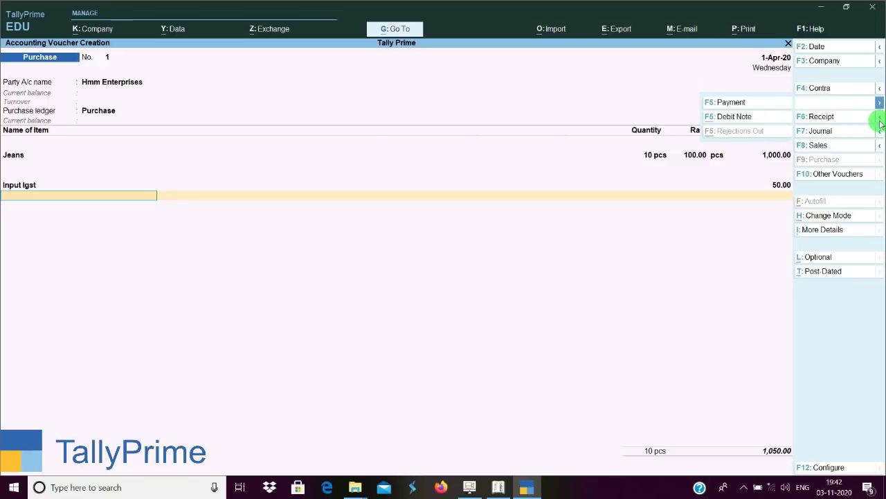
click(880, 123)
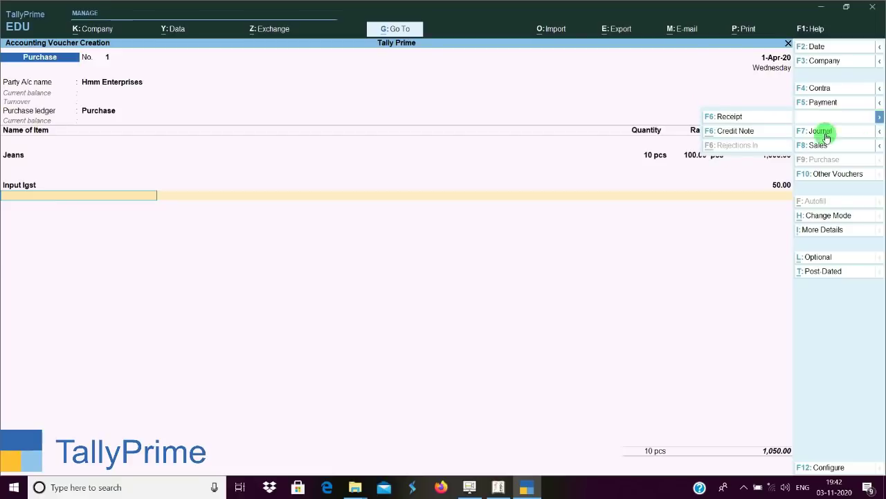
click(881, 133)
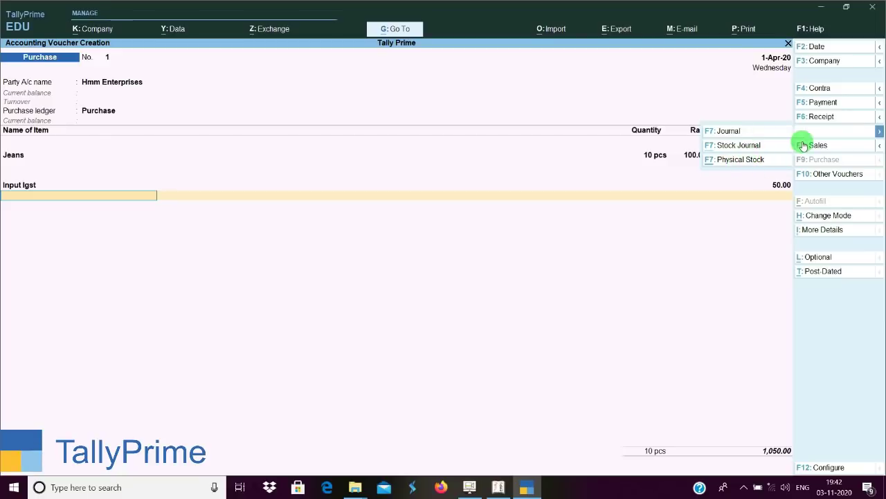
click(881, 146)
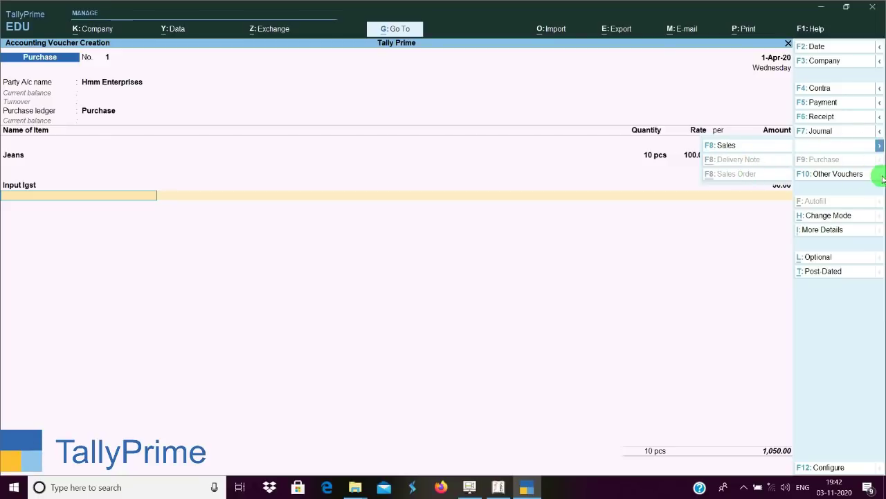
click(878, 179)
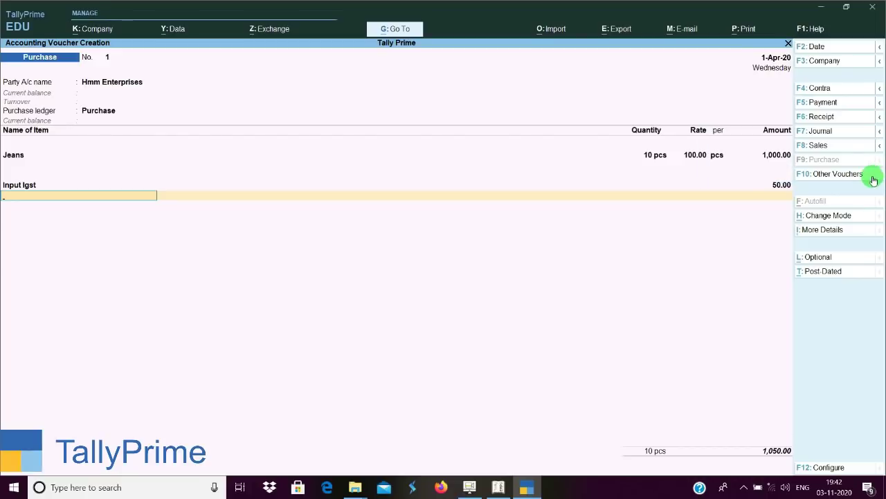
click(839, 176)
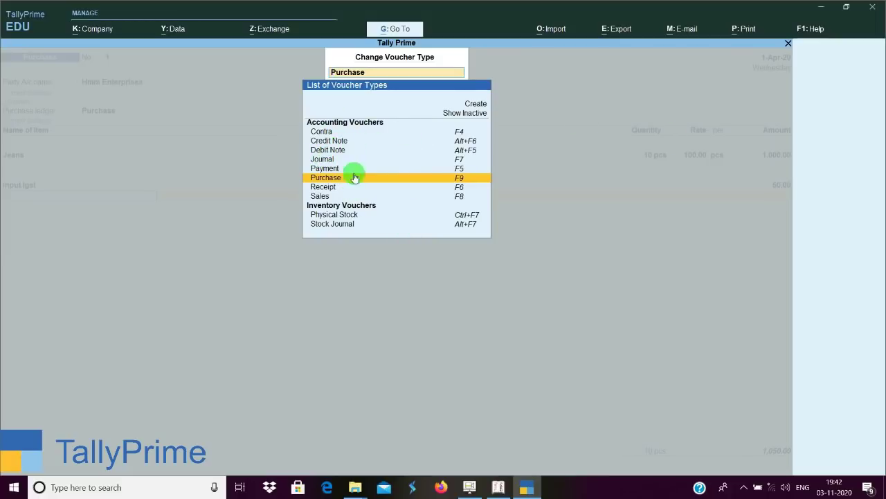
Close the voucher type list, view the Ctrl and Alt alternate buttons, and switch to Tally.ERP 9.
key(Escape)
key(Escape)
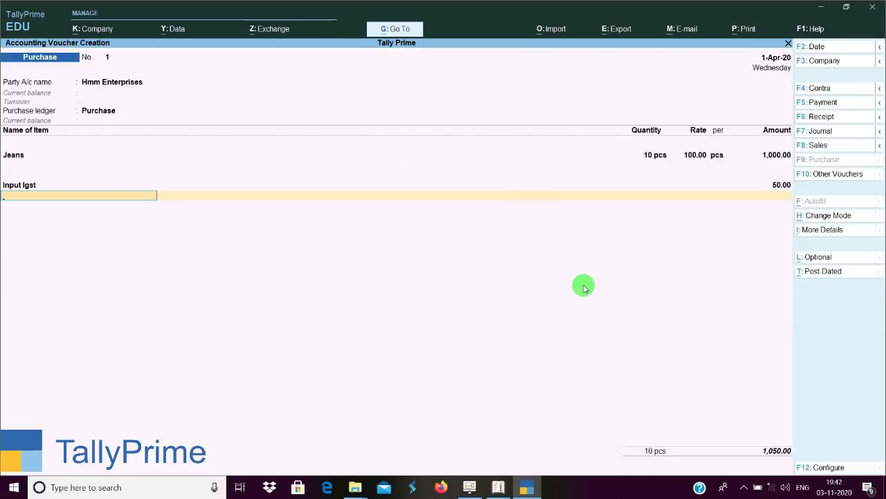
key(ctrl)
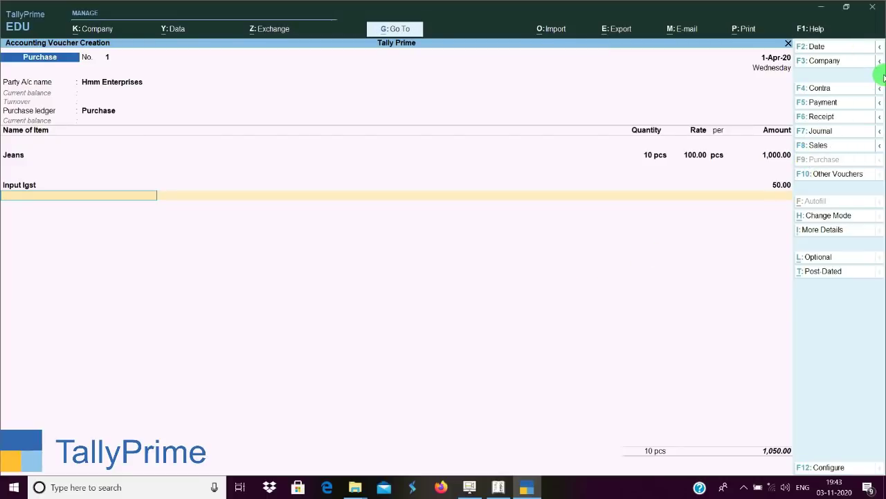
key(alt)
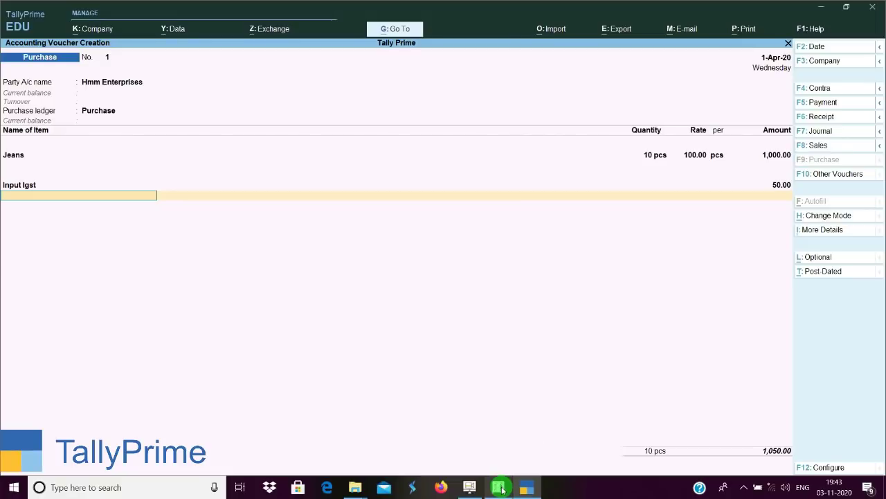
click(500, 487)
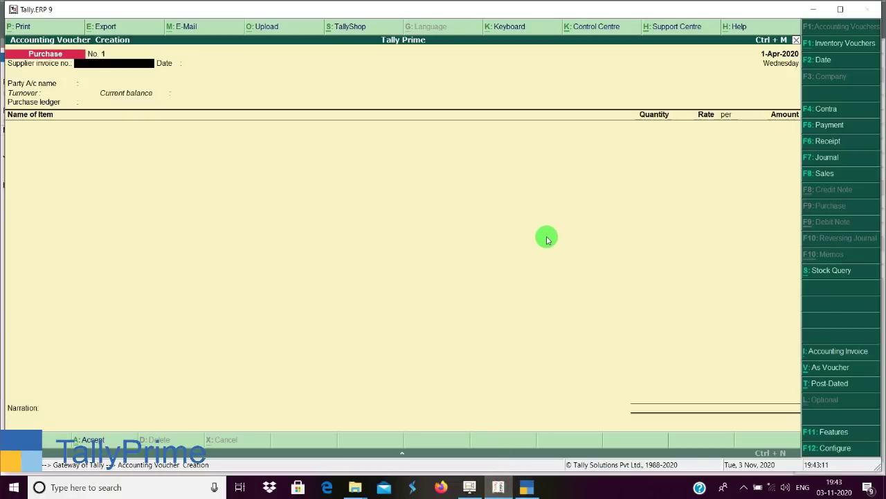
Quit Tally.ERP 9's blank purchase voucher back to the Gateway of Tally.
key(Escape)
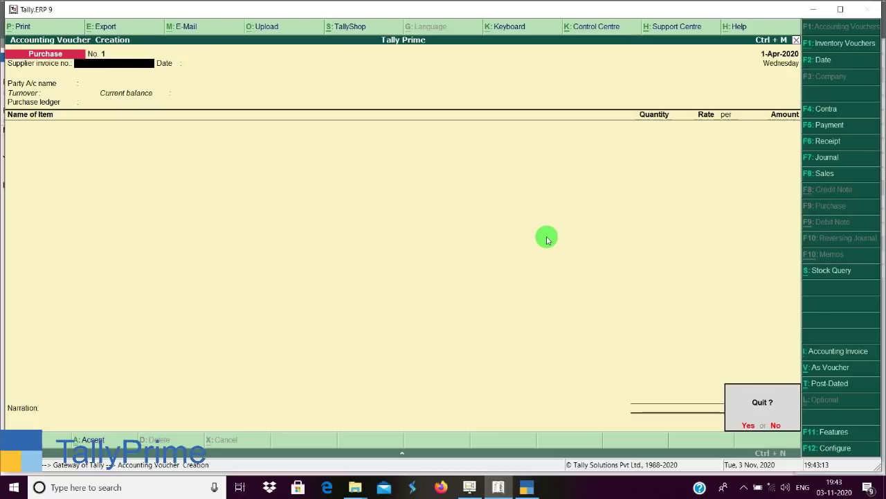
key(Return)
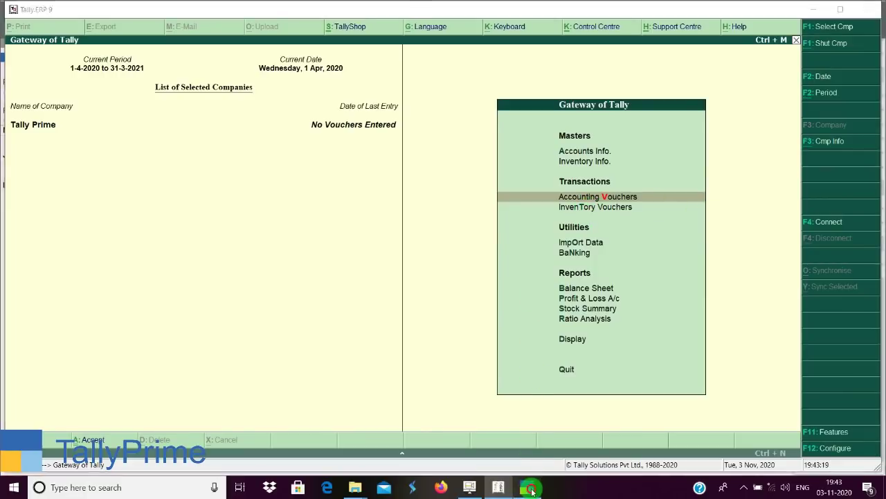
Back in TallyPrime, change the voucher type from Purchase to Physical Stock.
click(526, 486)
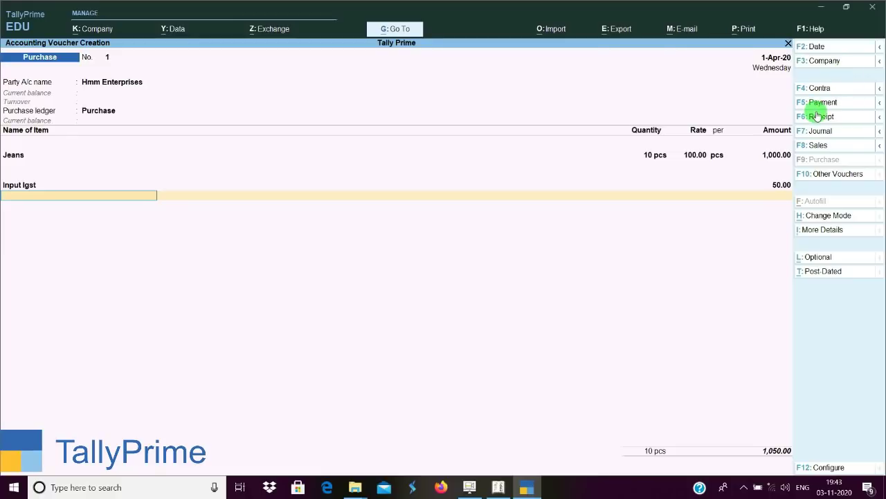
click(853, 178)
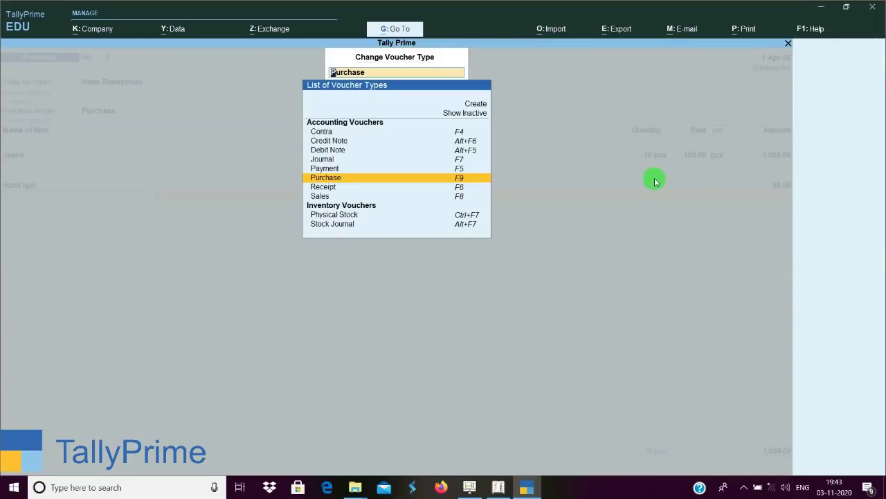
key(Down)
key(Down)
key(Down)
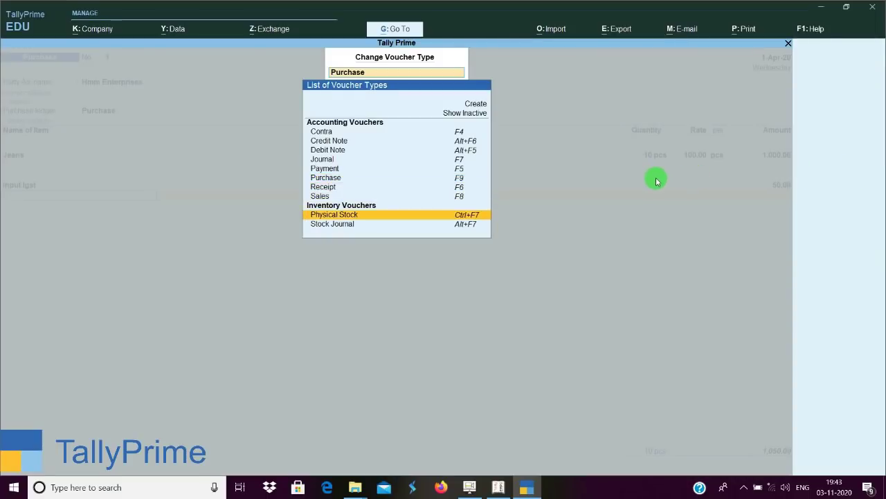
key(Return)
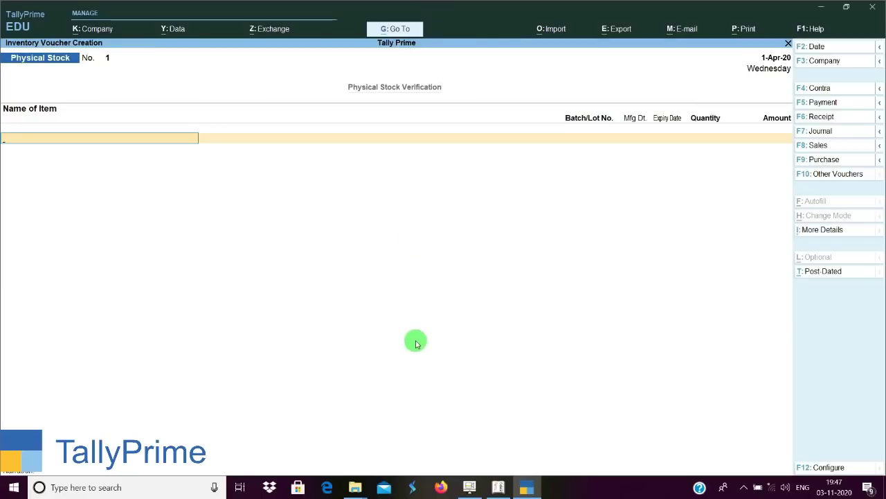
Open a Physical Stock voucher in Tally.ERP 9 for comparison.
click(499, 487)
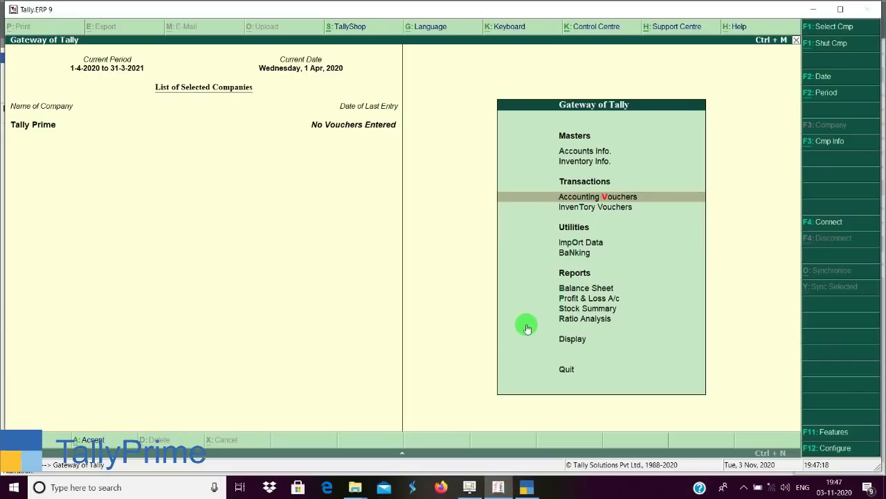
key(Return)
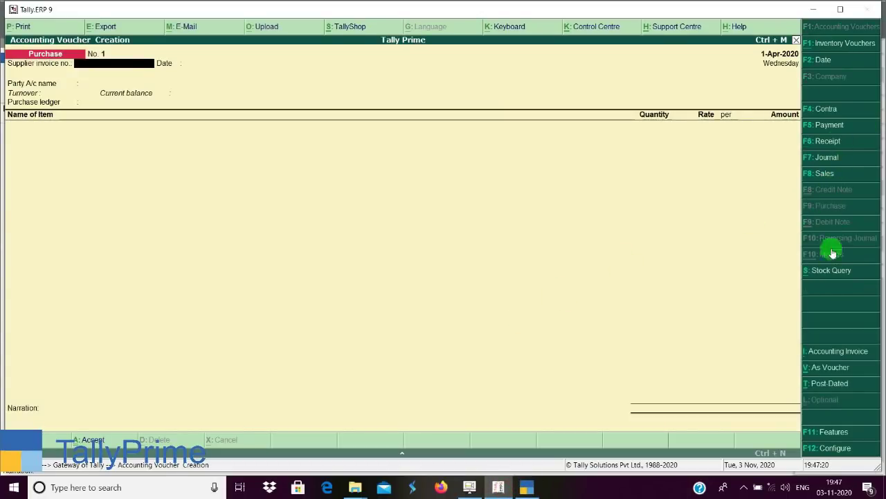
click(837, 49)
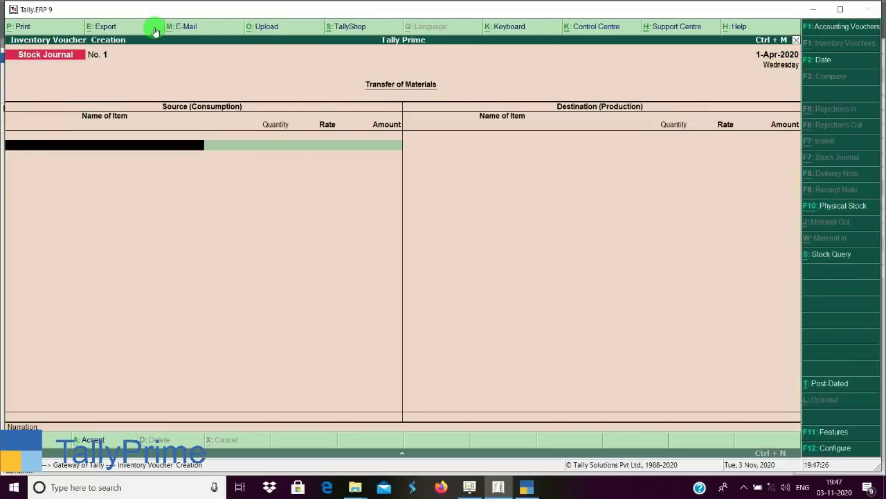
click(836, 213)
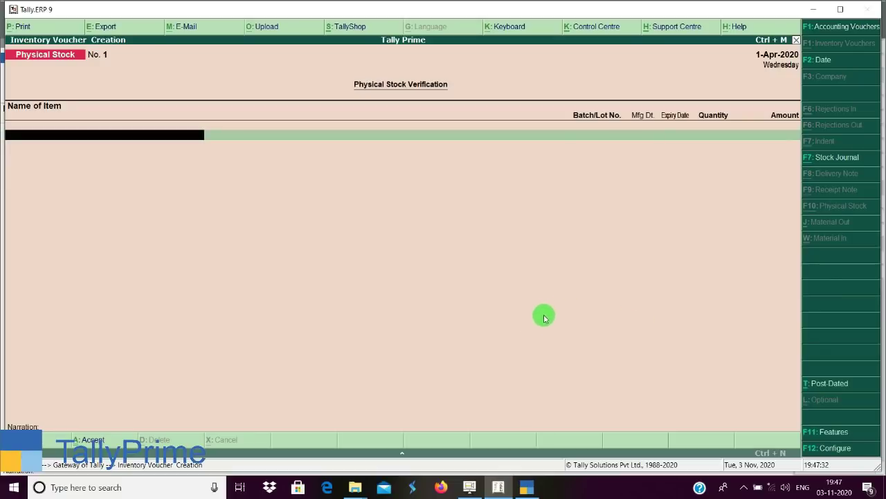
click(525, 488)
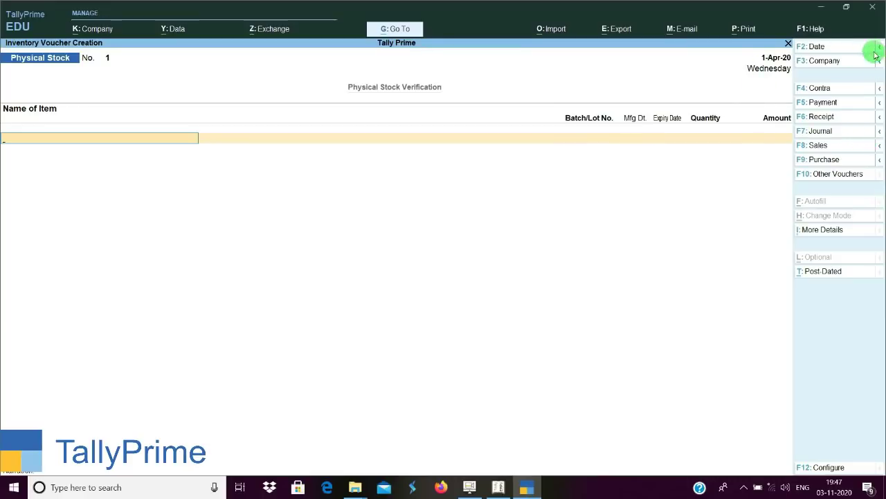
Add a Voucher Narration field in TallyPrime, then start a new Payment voucher.
click(833, 232)
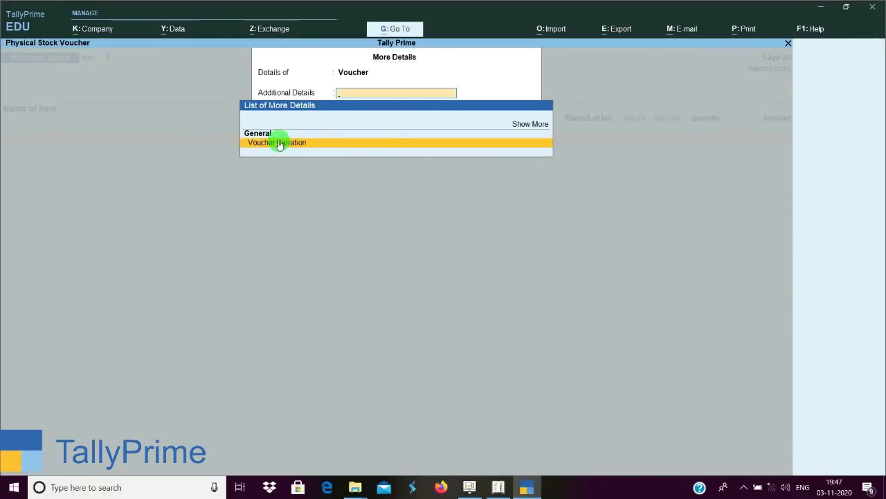
click(426, 142)
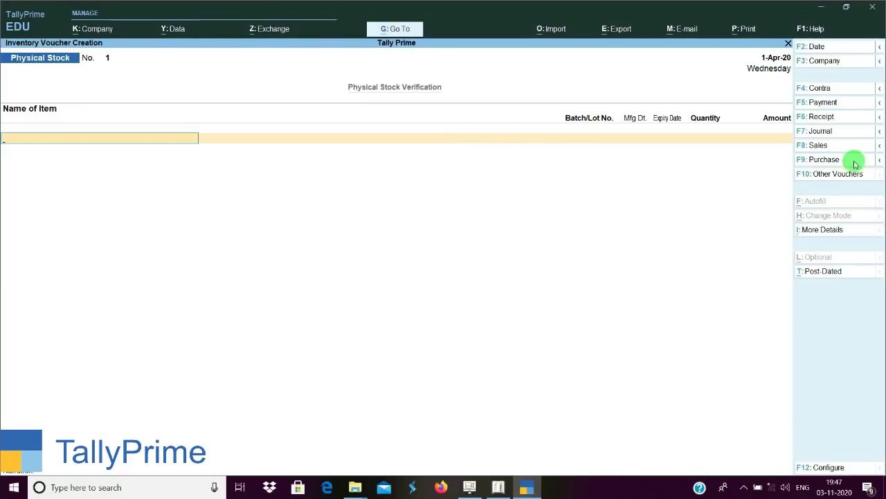
click(838, 103)
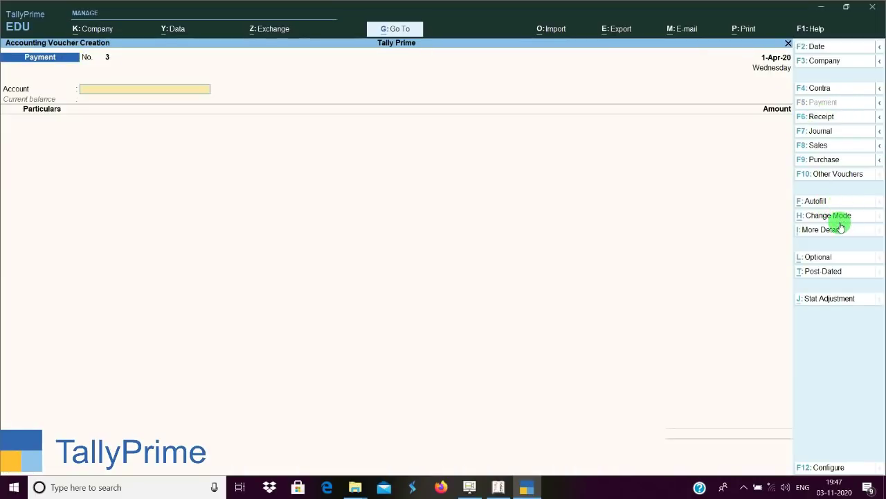
Open TallyPrime's voucher mode choices, then start a Payment voucher in Tally.ERP 9.
click(831, 219)
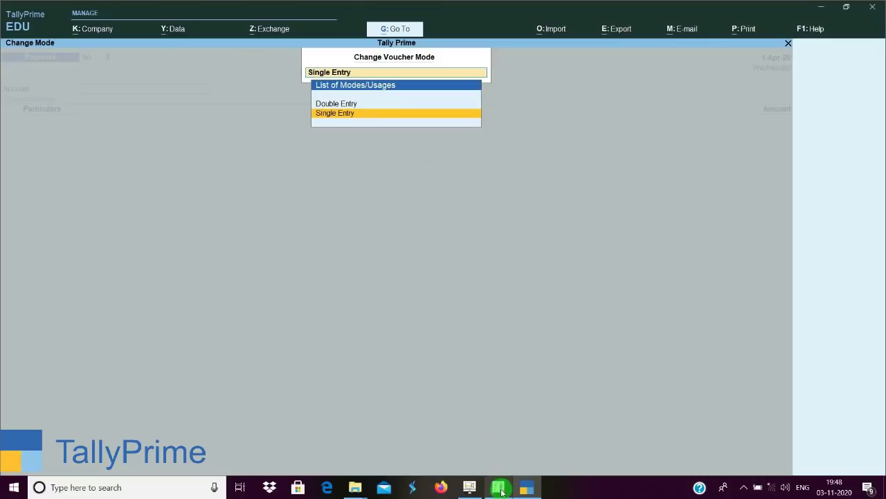
click(499, 487)
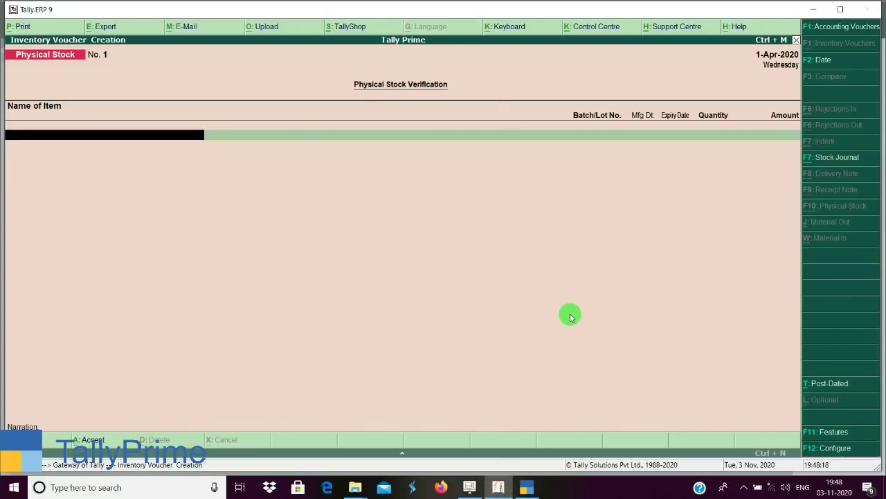
key(Escape)
key(Return)
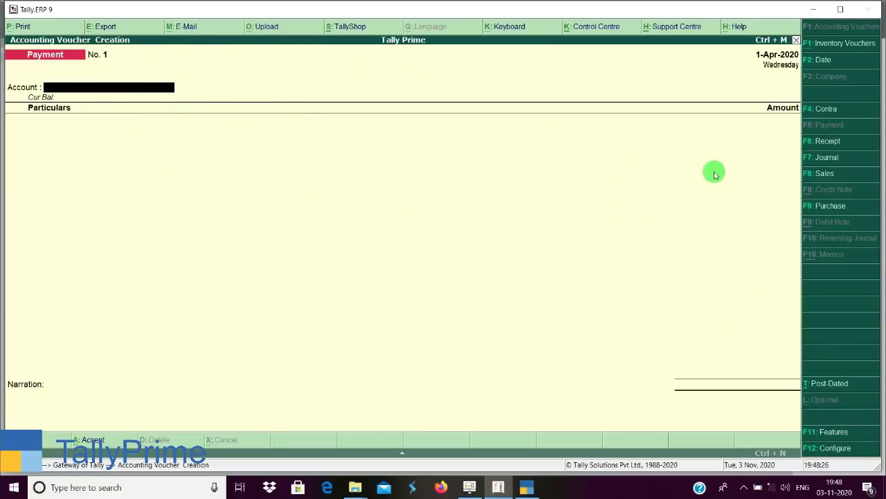
Set Use single entry mode to No in Tally.ERP 9's Payment configuration; keep TallyPrime in Single Entry.
click(837, 450)
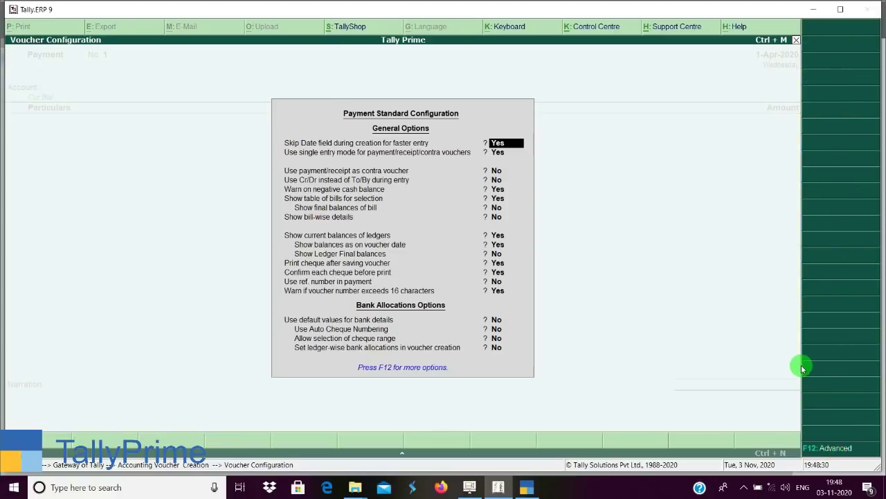
key(Return)
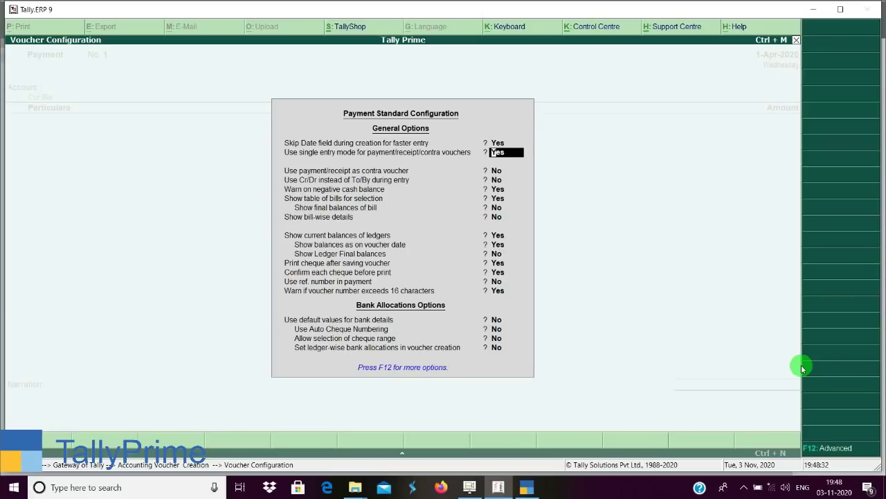
key(n)
key(ctrl+a)
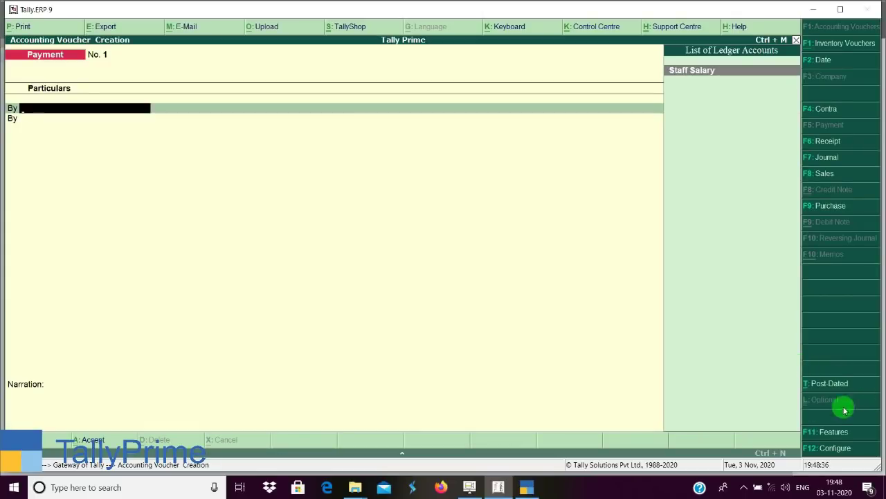
click(524, 489)
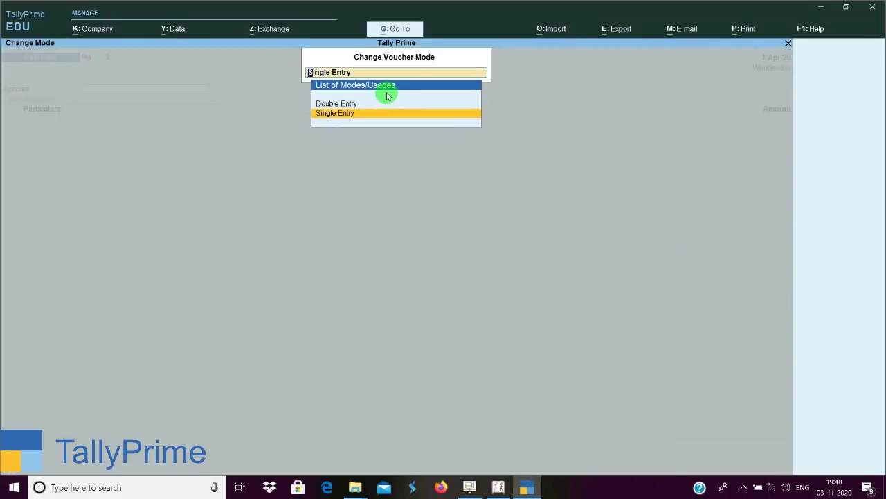
key(Return)
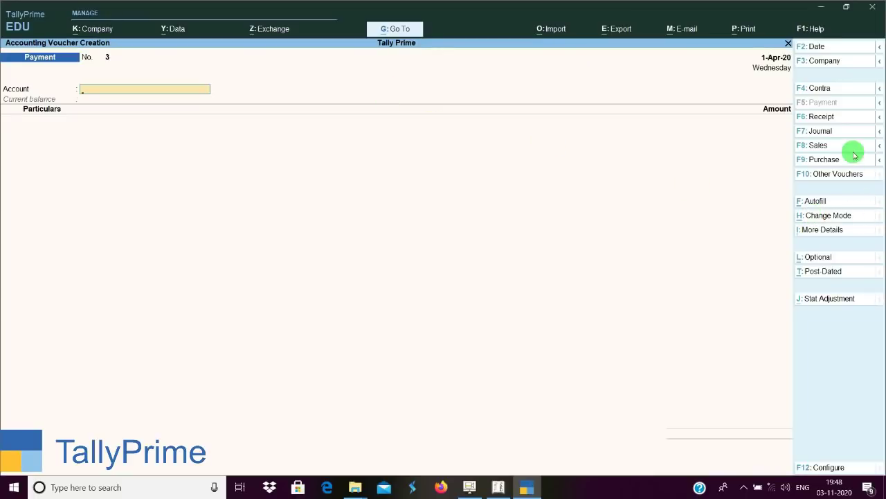
Open TallyPrime's Autofill options, then quit Tally.ERP 9's payment voucher.
click(814, 203)
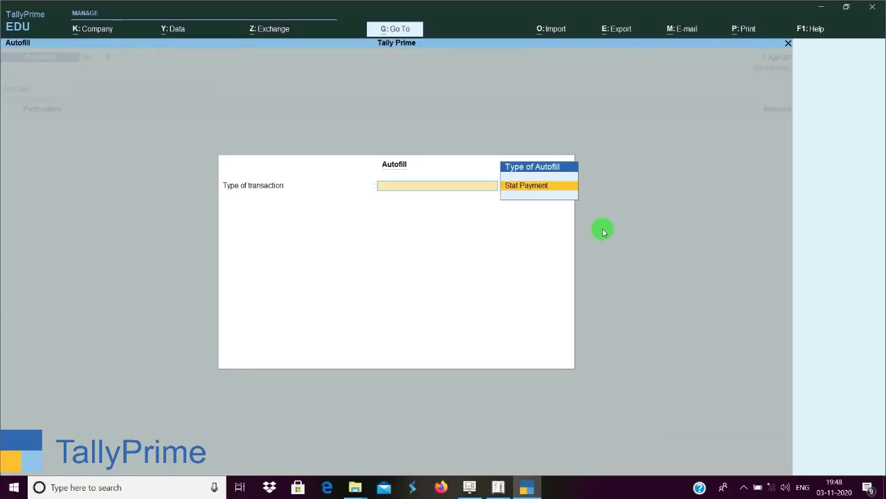
click(498, 478)
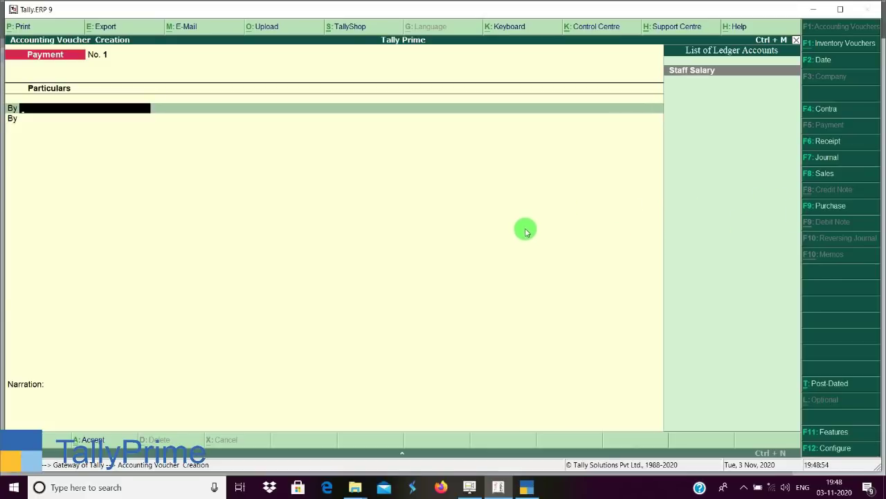
key(Escape)
key(Return)
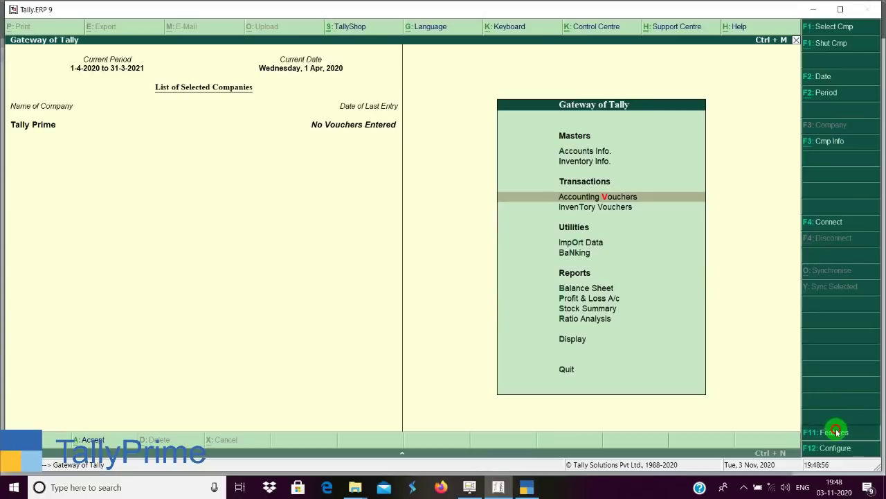
Enable setting GST details in Tally.ERP 9's Statutory & Taxation features and accept them.
click(835, 431)
key(Down)
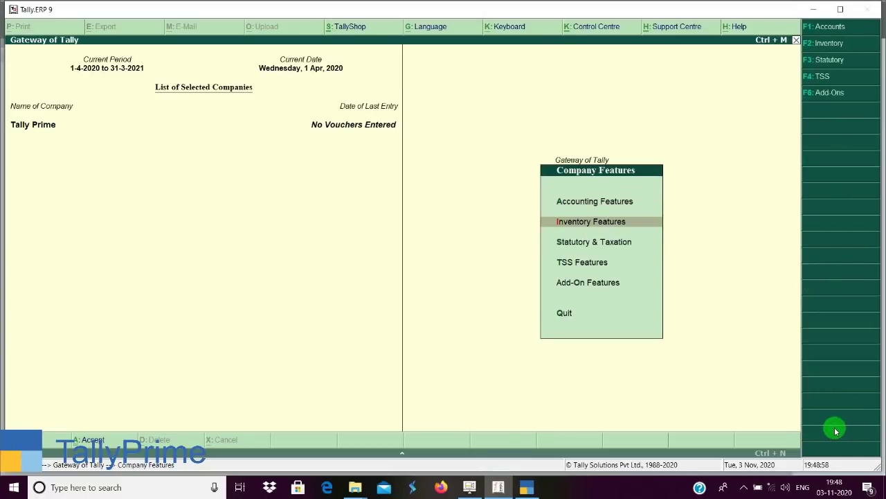
key(Down)
key(Return)
key(Down)
key(Up)
key(y)
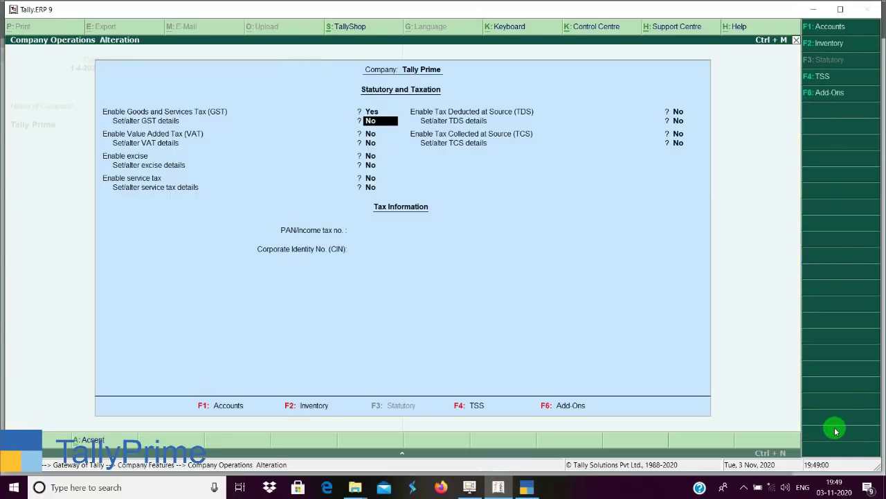
key(y)
key(Return)
key(Return)
key(Return)
key(Return)
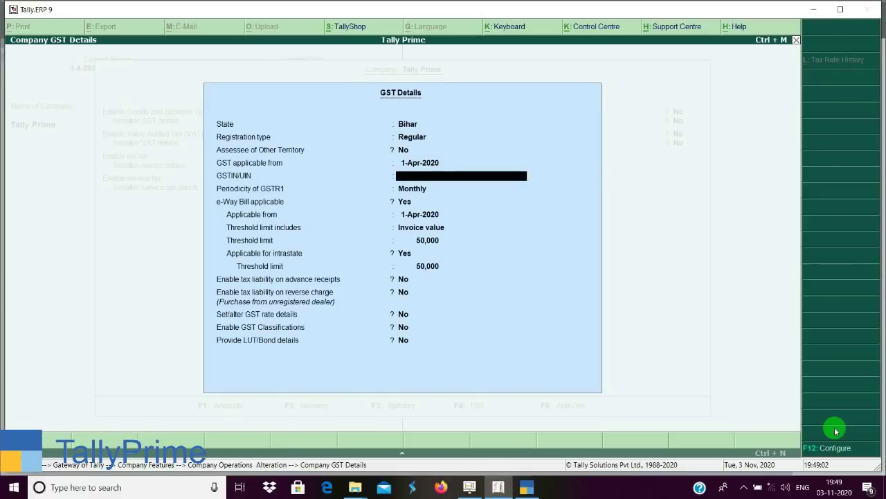
key(ctrl+a)
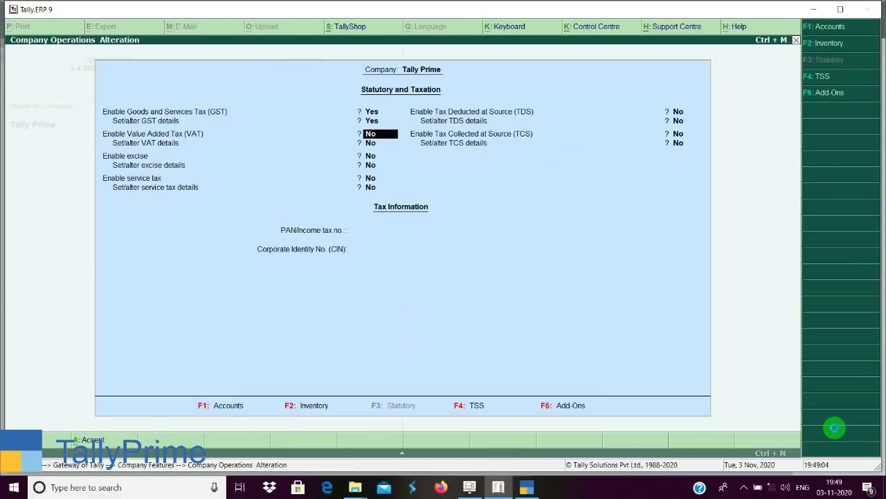
key(ctrl+a)
key(Escape)
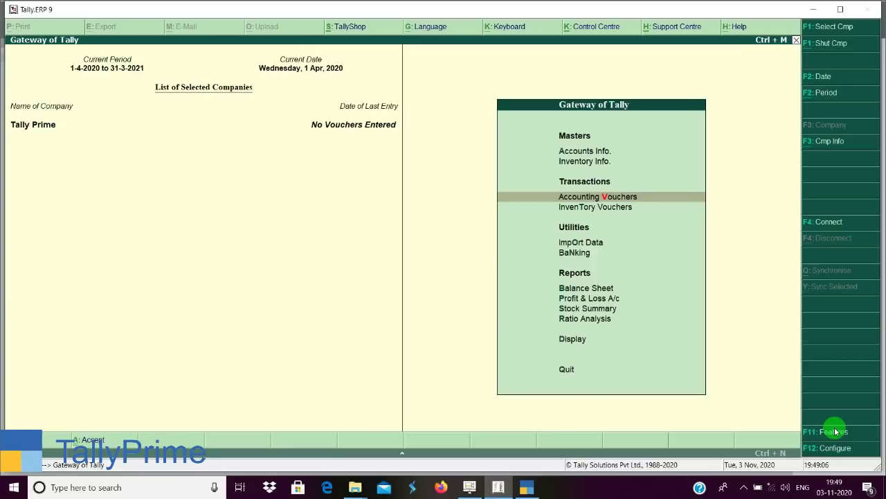
Start a Payment voucher with GST statutory payment details for March 2020.
key(Return)
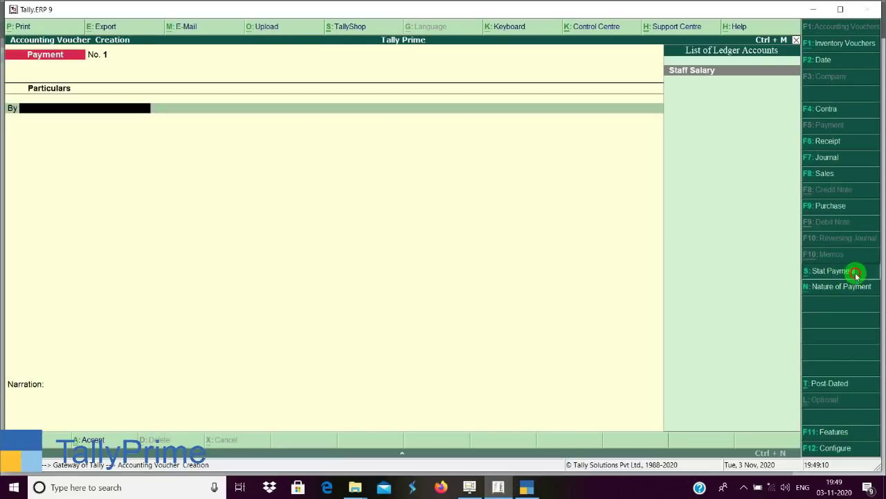
click(833, 271)
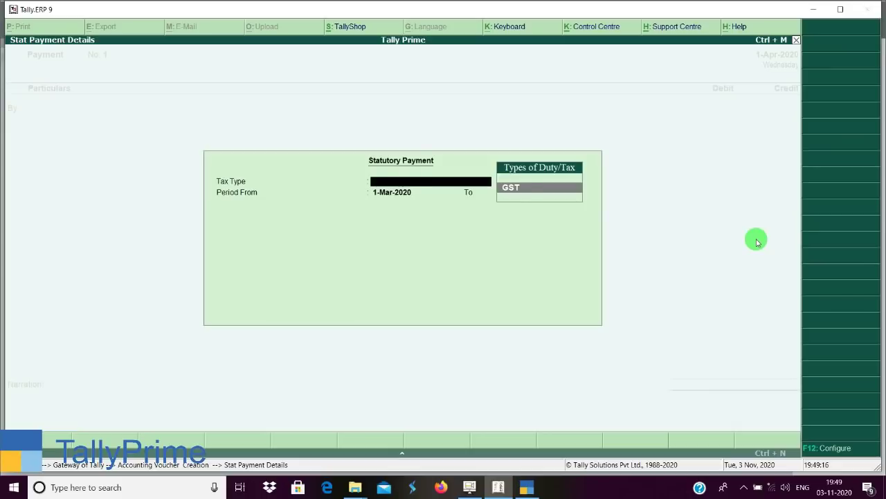
key(Return)
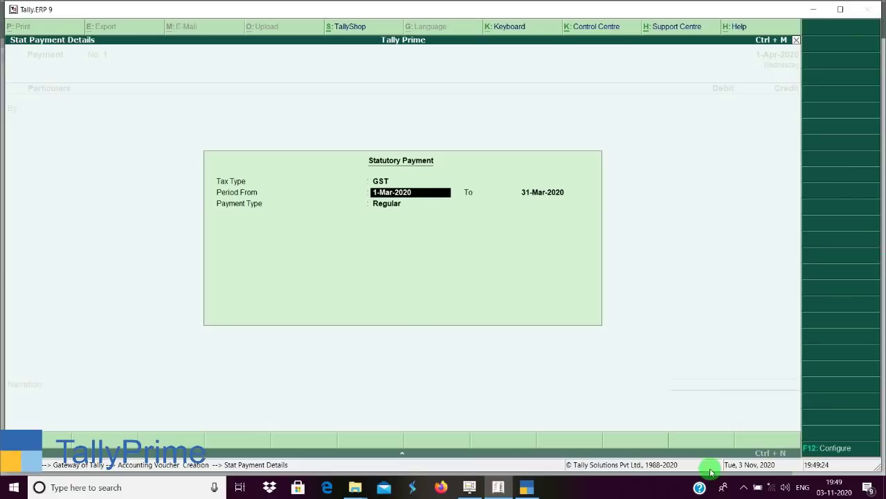
Back in TallyPrime, close Autofill and start a new Purchase voucher.
click(542, 490)
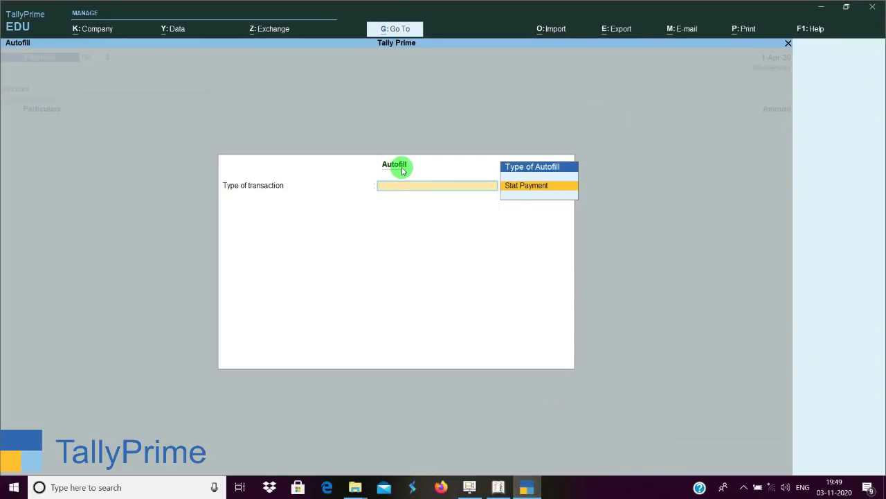
key(Escape)
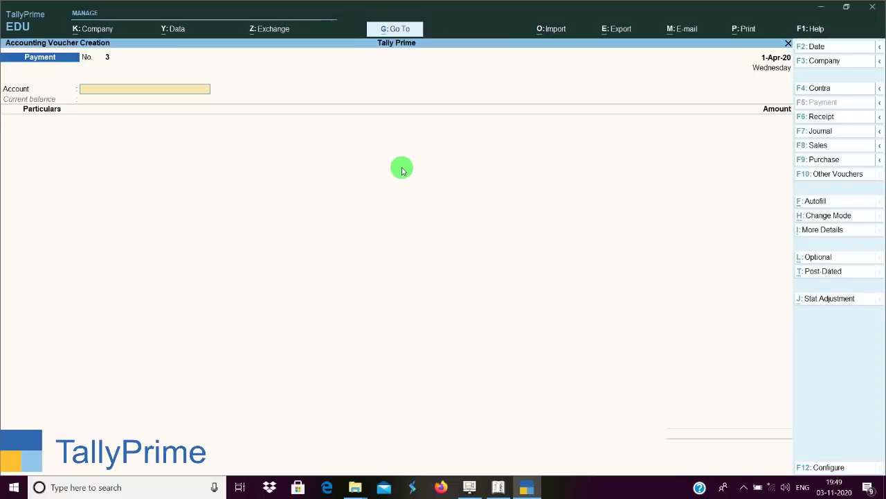
click(840, 165)
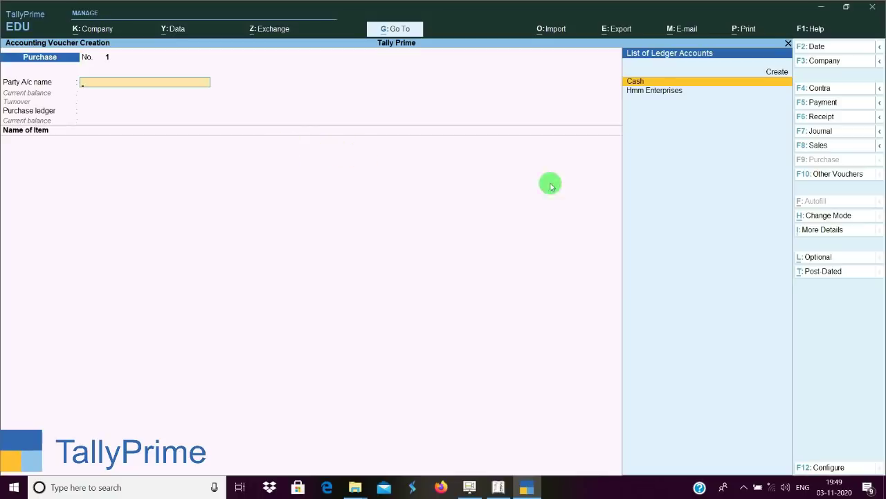
Open TallyPrime's voucher mode choices, then start a Sales voucher in Tally.ERP 9.
click(837, 218)
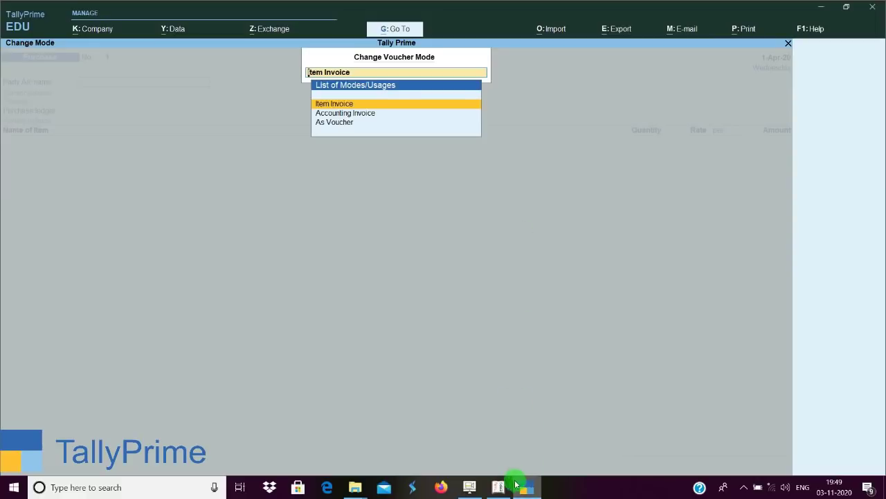
click(498, 487)
key(Escape)
key(Escape)
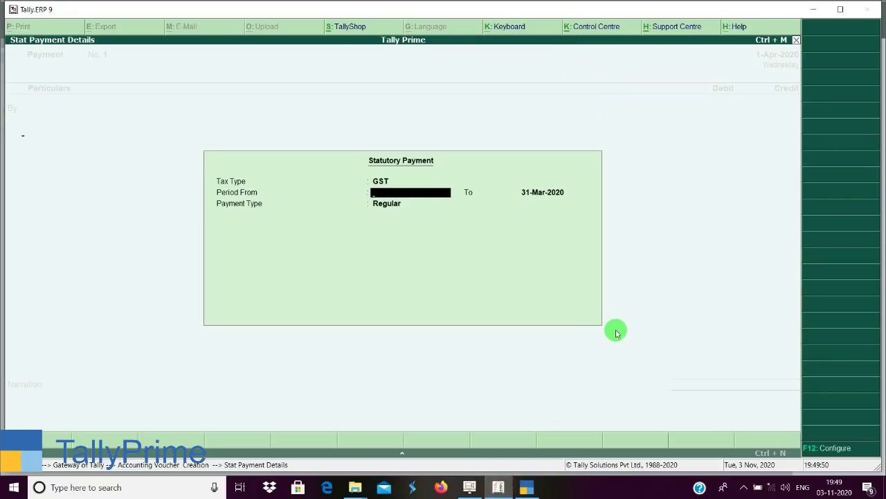
click(839, 178)
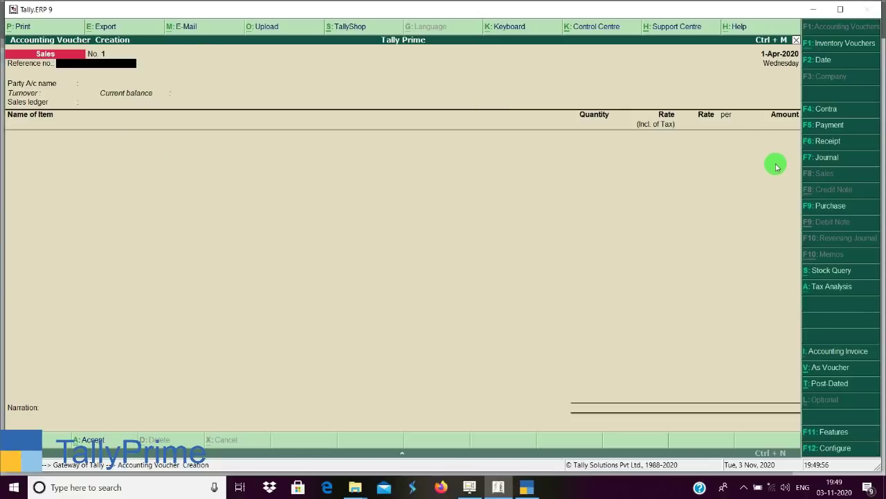
Toggle Tally.ERP 9's sales voucher to Accounting Invoice and back to Item Invoice.
click(837, 353)
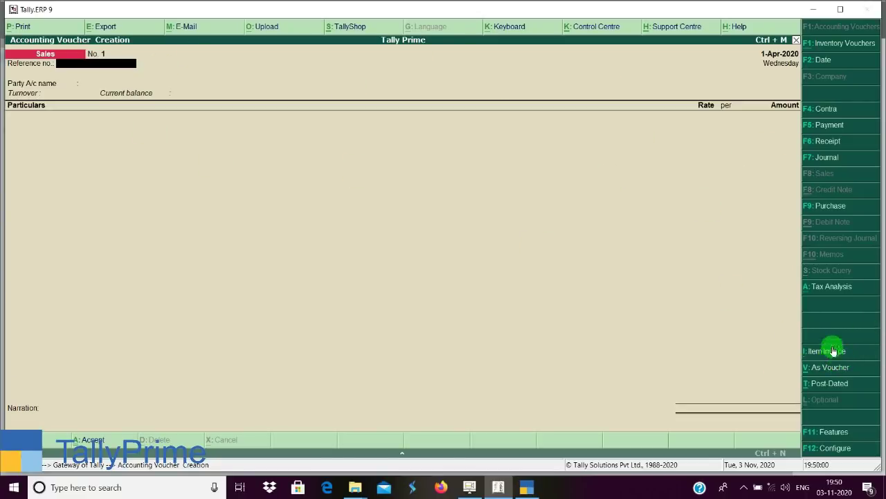
click(831, 357)
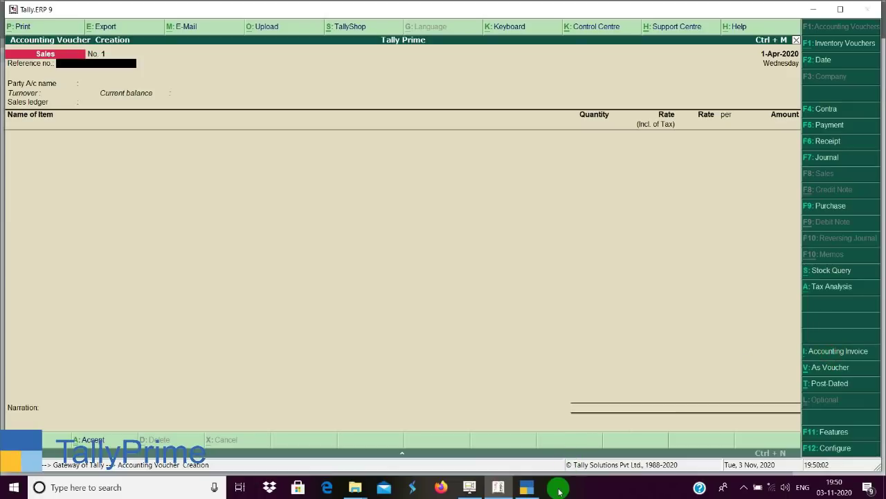
click(534, 489)
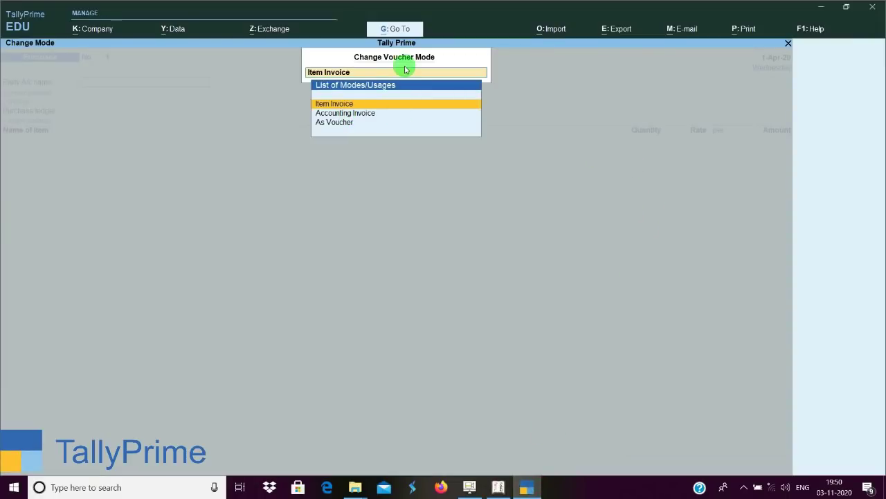
Keep Item Invoice mode and open the Print dialog for the 50,477.10 sales Tax Invoice.
key(Return)
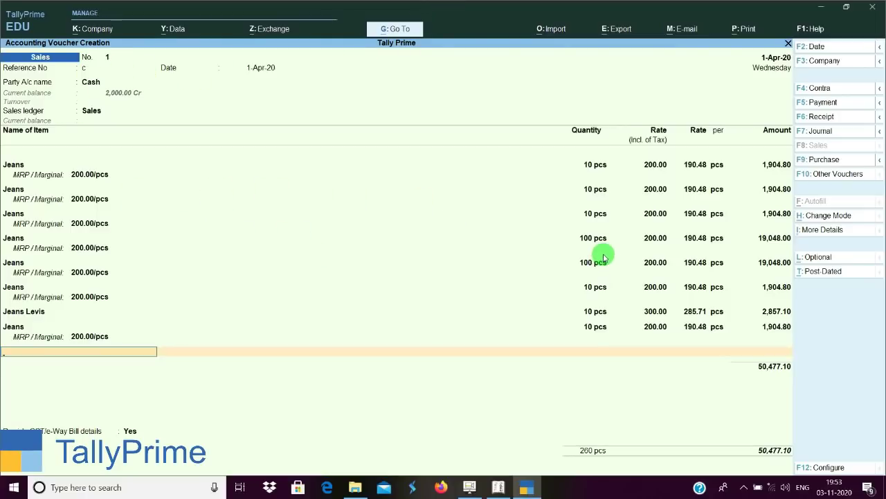
click(745, 32)
click(747, 31)
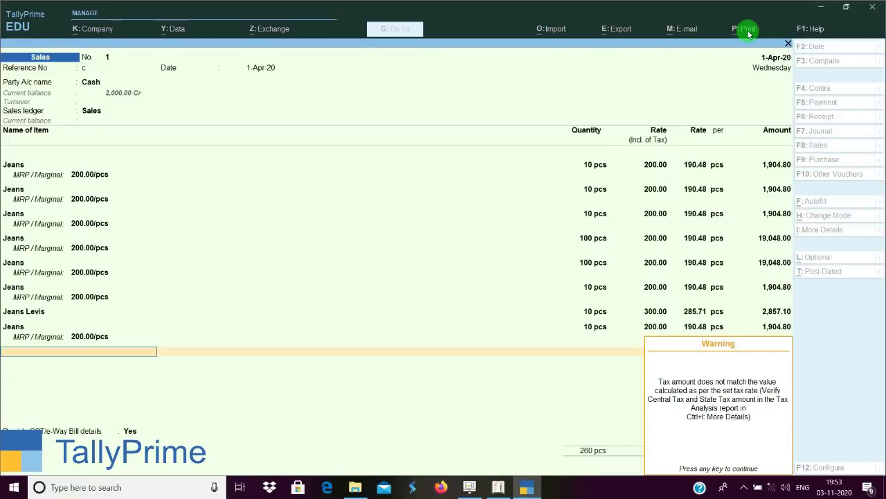
click(748, 31)
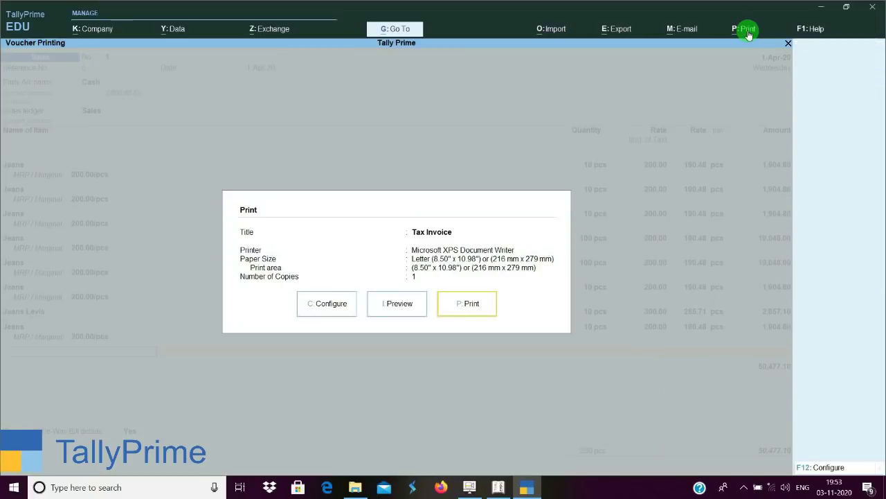
click(397, 303)
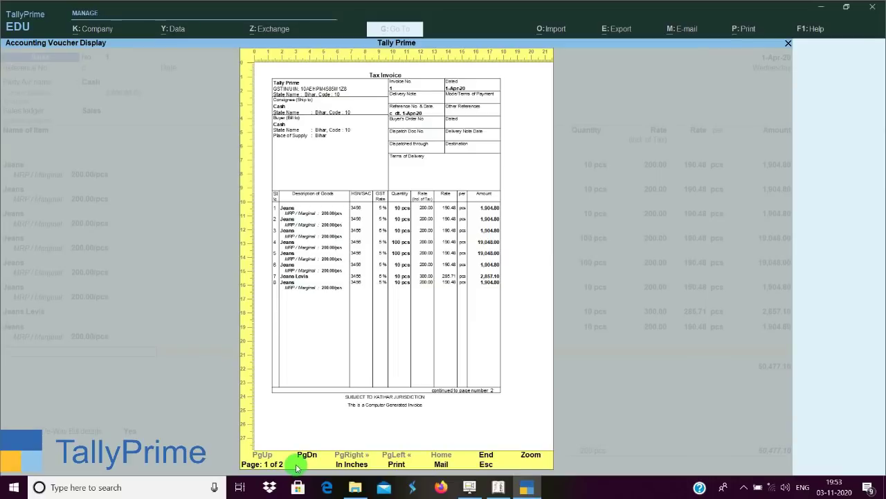
click(297, 465)
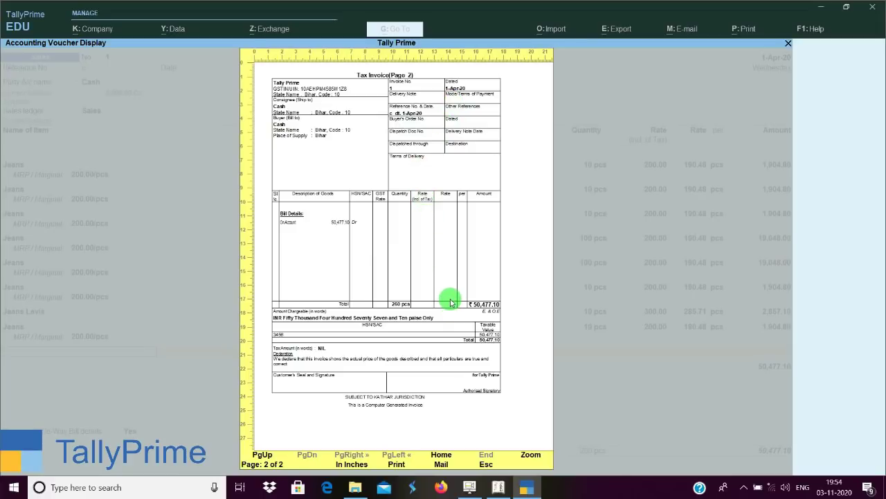
key(Escape)
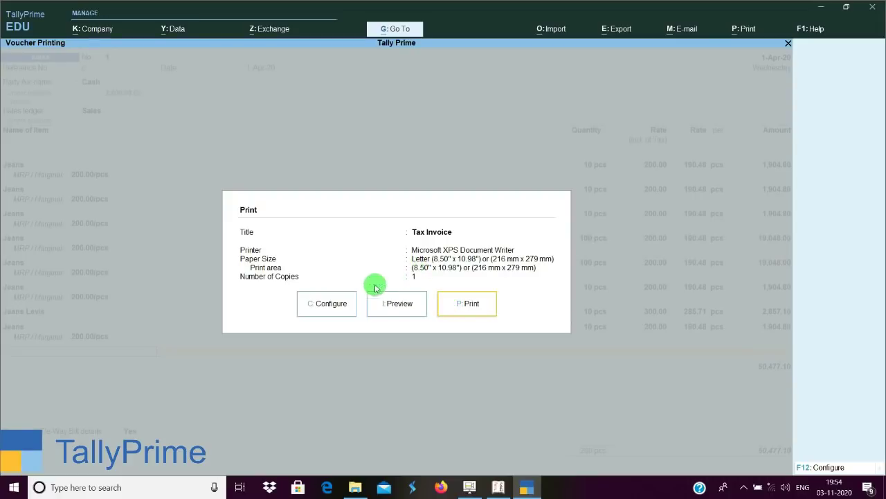
click(327, 302)
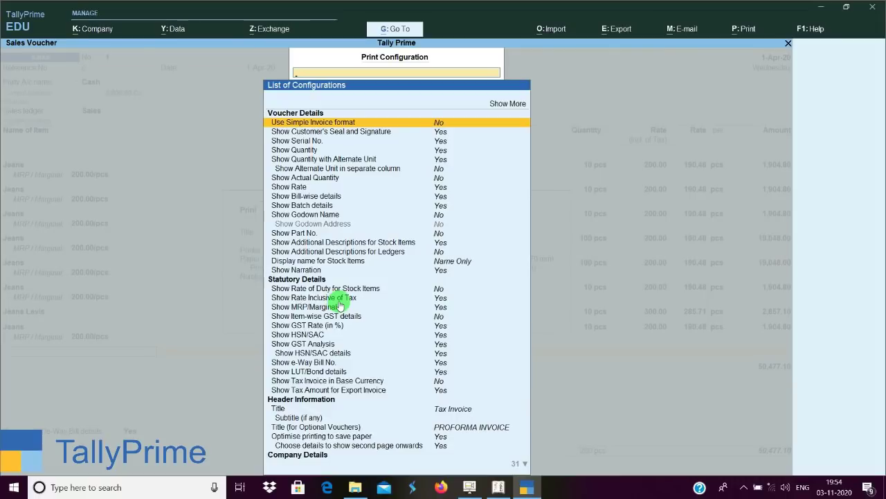
Browse the Tax Invoice print settings down to 'Optimise printing to save paper'.
key(Down)
key(Down)
key(Down)
key(Down)
key(Down)
key(Down)
key(Down)
key(Down)
key(Down)
key(Down)
key(Down)
key(Down)
key(Down)
key(Down)
key(Down)
key(Down)
key(Down)
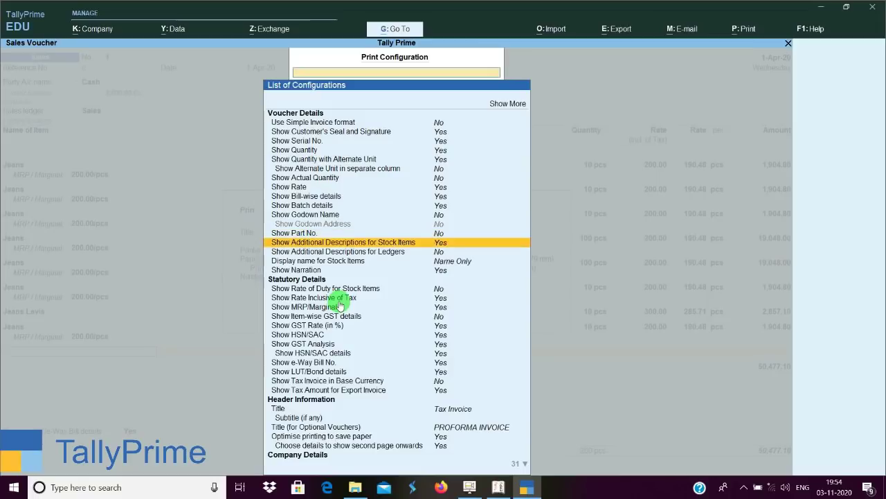
key(Down)
key(Down)
key(Down)
key(Down)
key(Down)
key(Down)
key(Down)
key(Down)
key(Down)
key(Down)
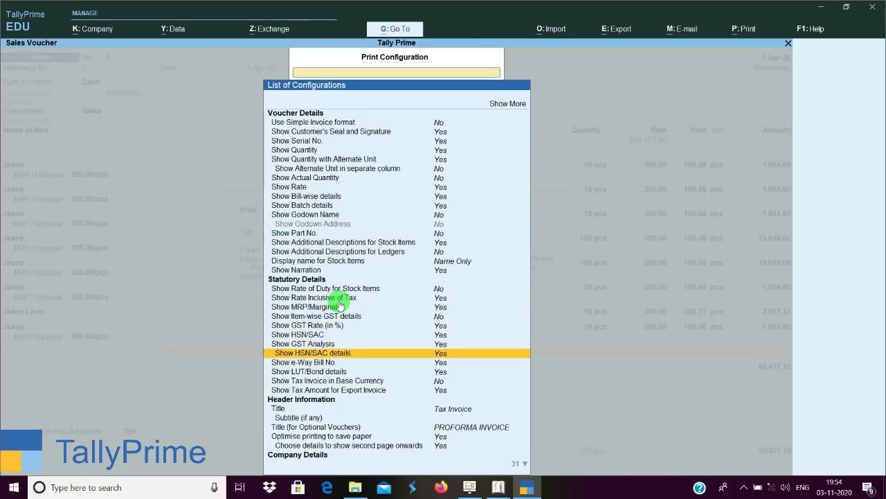
key(Down)
key(Down)
key(Down)
key(Down)
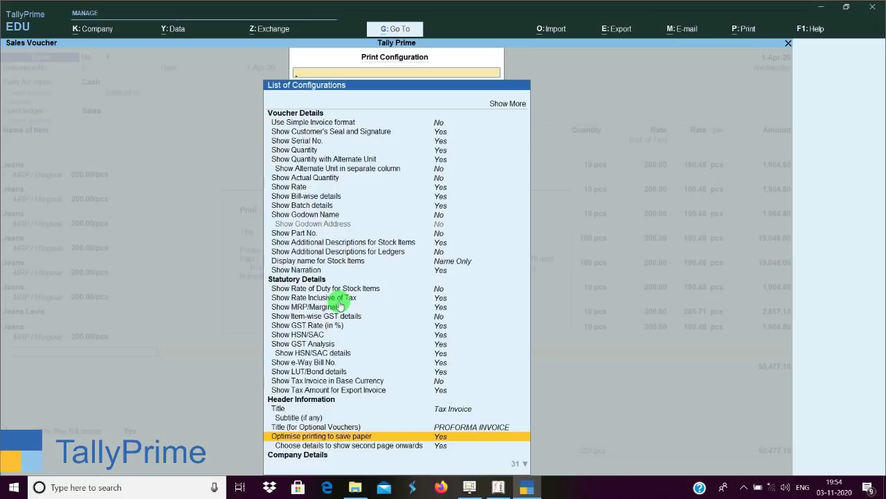
key(Down)
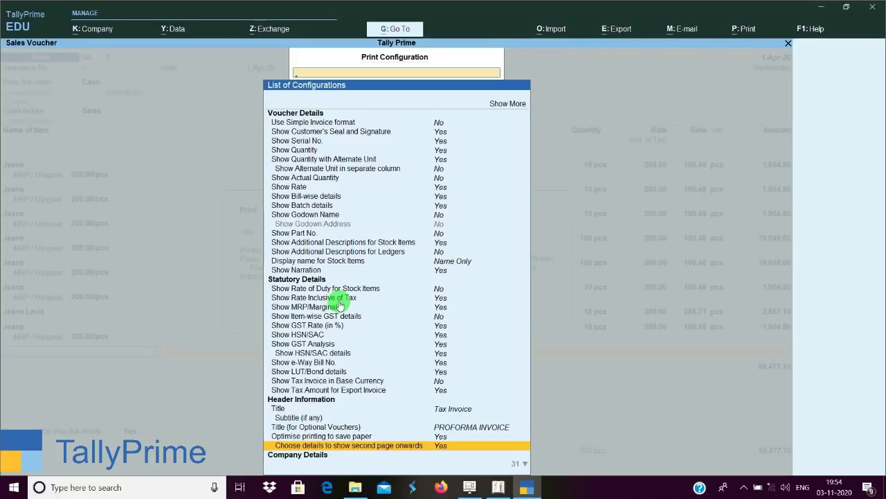
key(Up)
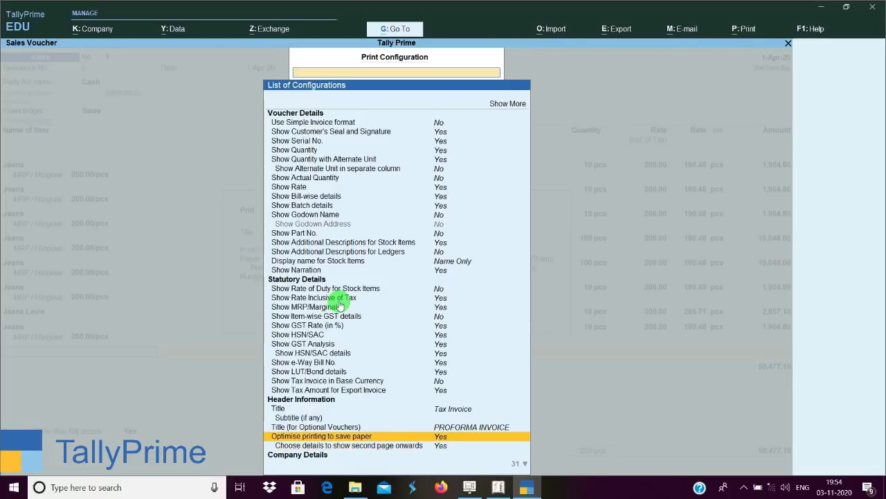
key(Return)
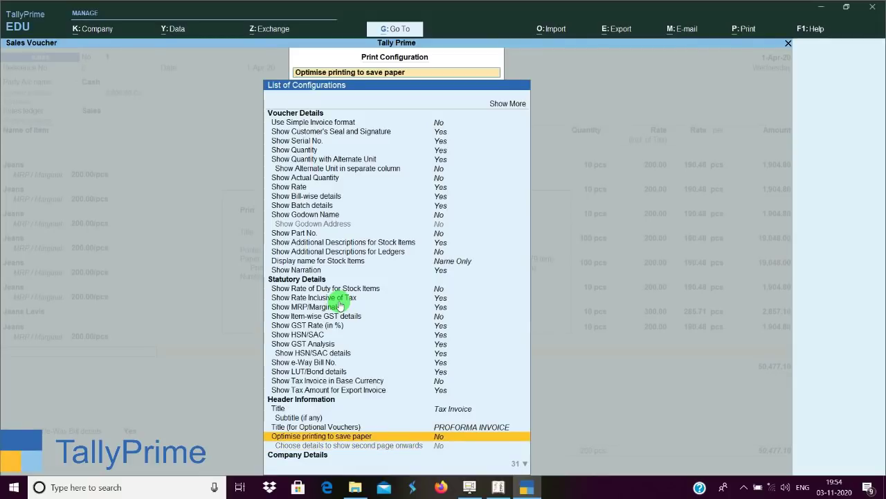
key(Return)
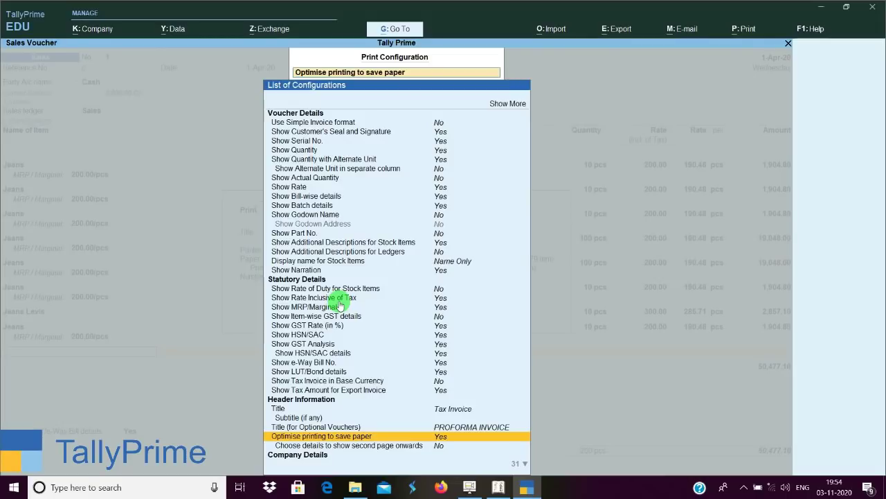
Check the second-page details, then set 'Optimise printing to save paper' to No and accept.
key(Down)
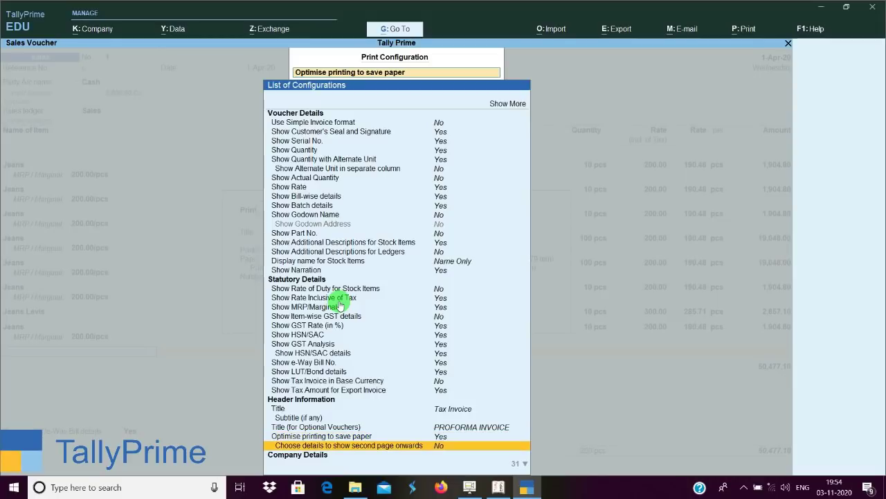
key(y)
key(Return)
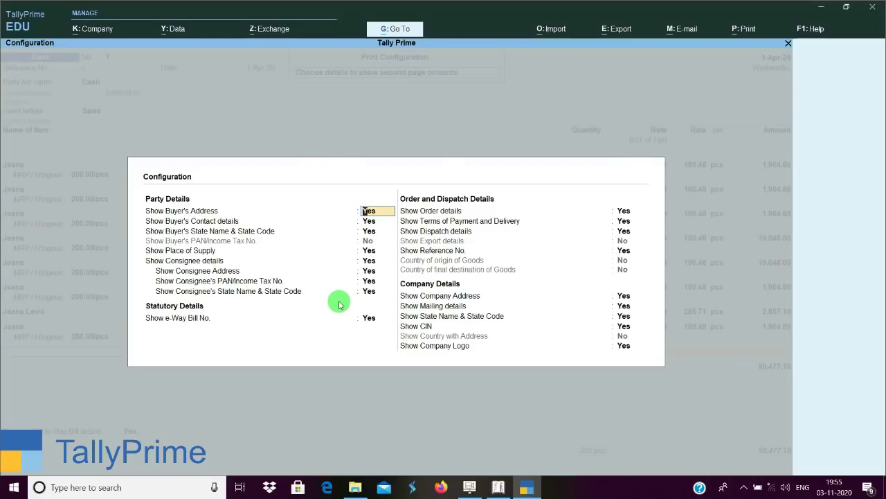
key(ctrl+a)
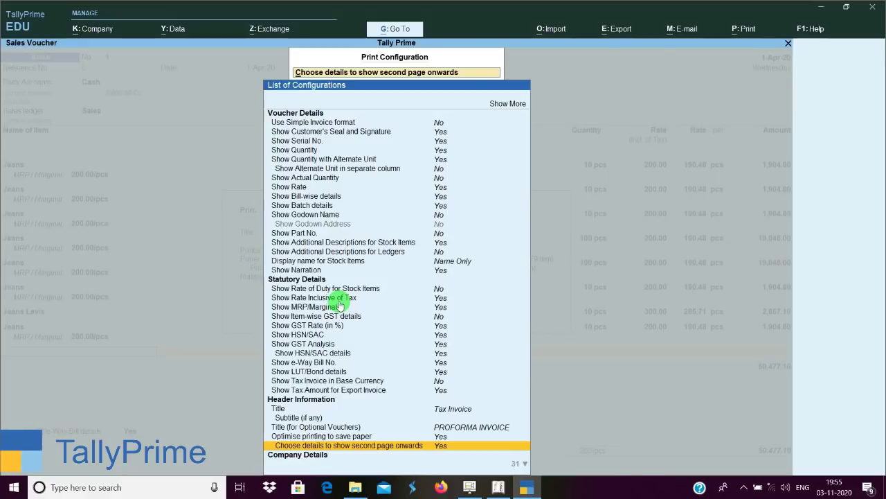
key(Up)
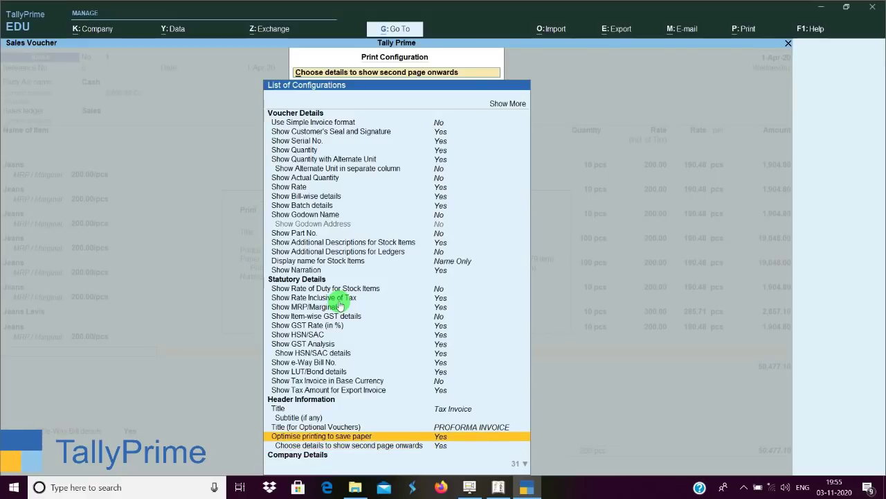
key(Return)
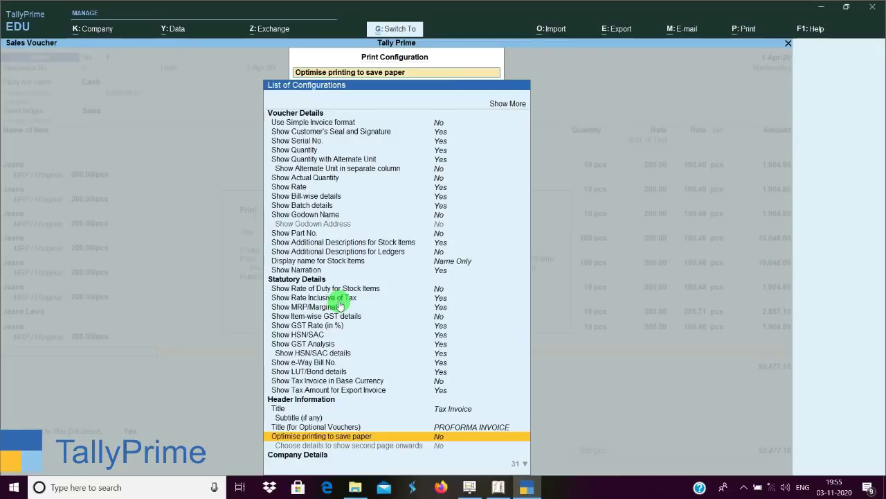
key(Escape)
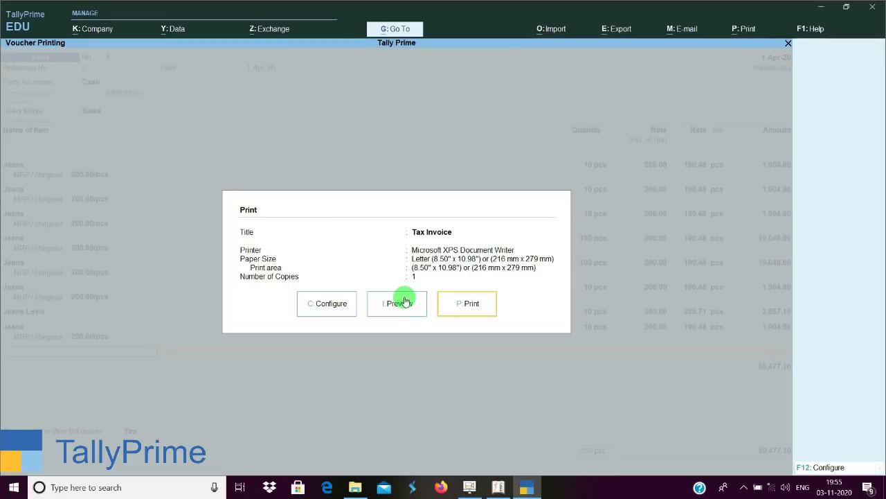
Preview the reconfigured Tax Invoice, which now runs to three pages.
click(408, 304)
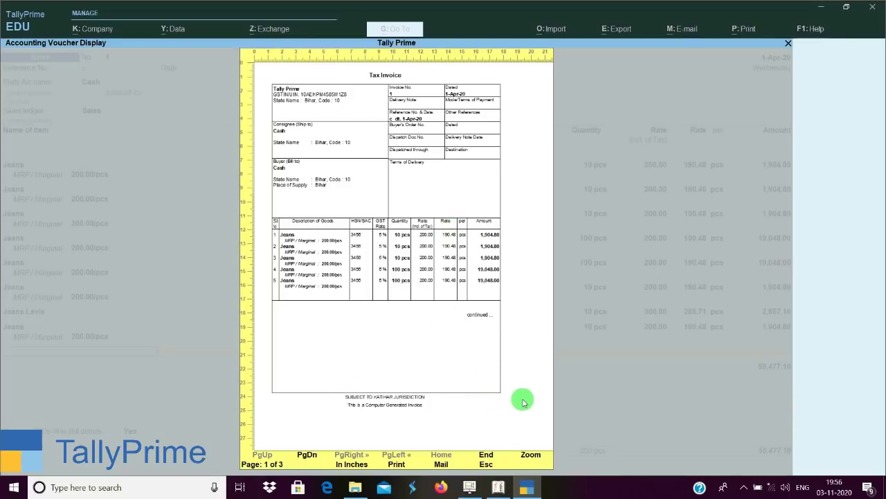
Zoom into the invoice preview, look over the item rows, and close the preview.
click(508, 374)
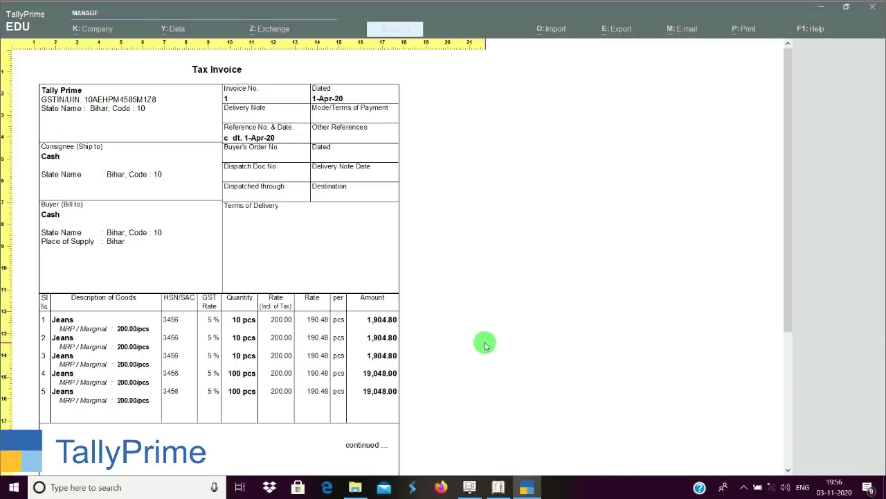
scroll(484, 340, down, 3)
scroll(485, 336, down, 1)
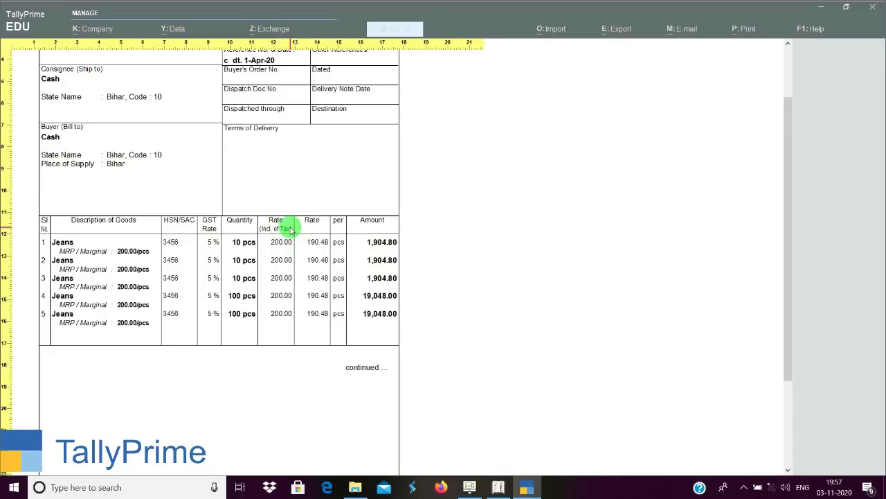
key(Escape)
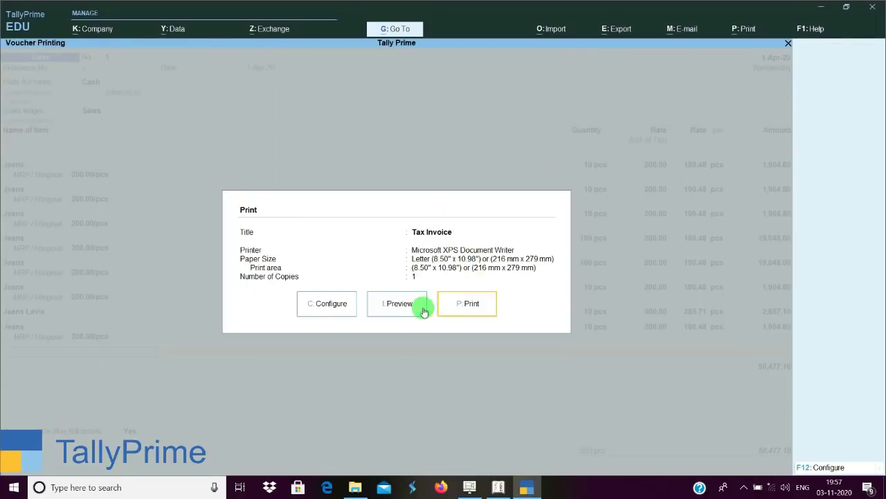
Set 'Show Rate Inclusive of Tax' to No for the Tax Invoice and preview it.
click(338, 304)
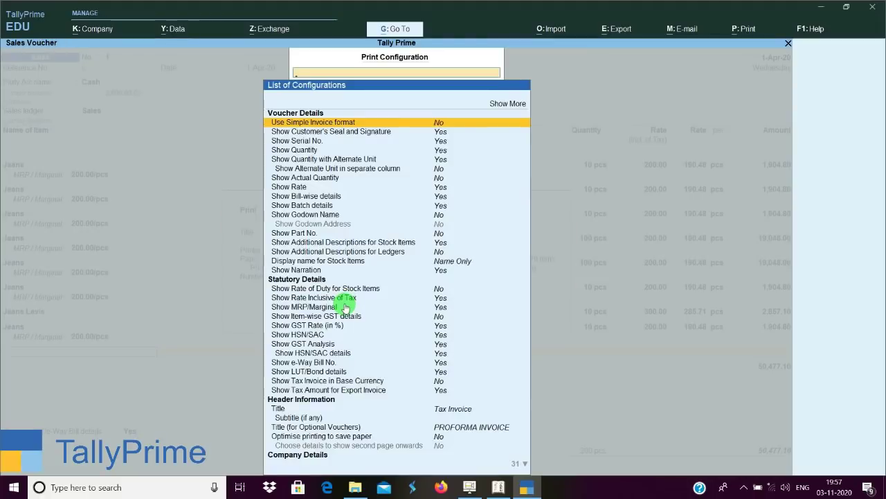
key(Down)
key(Down)
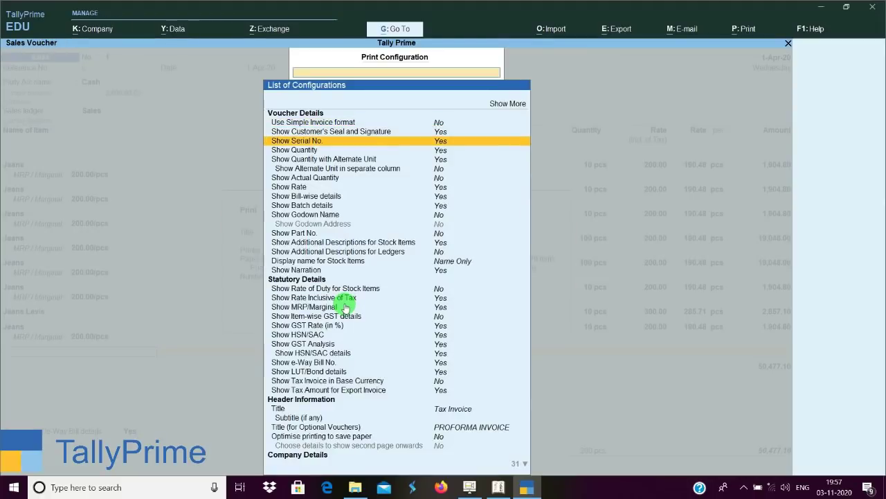
key(Down)
key(Down)
key(Down)
key(Down)
key(Down)
key(Down)
key(Down)
key(Down)
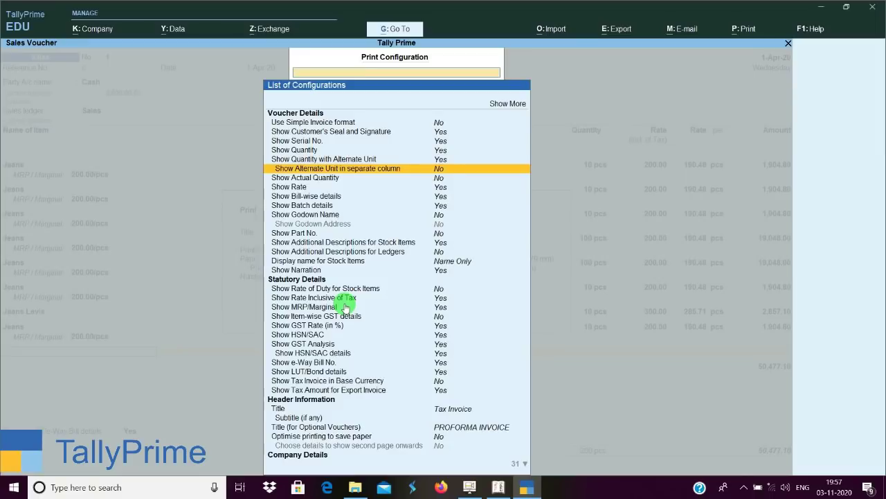
key(Down)
key(Down)
key(Down)
key(Down)
key(Down)
key(Down)
key(Down)
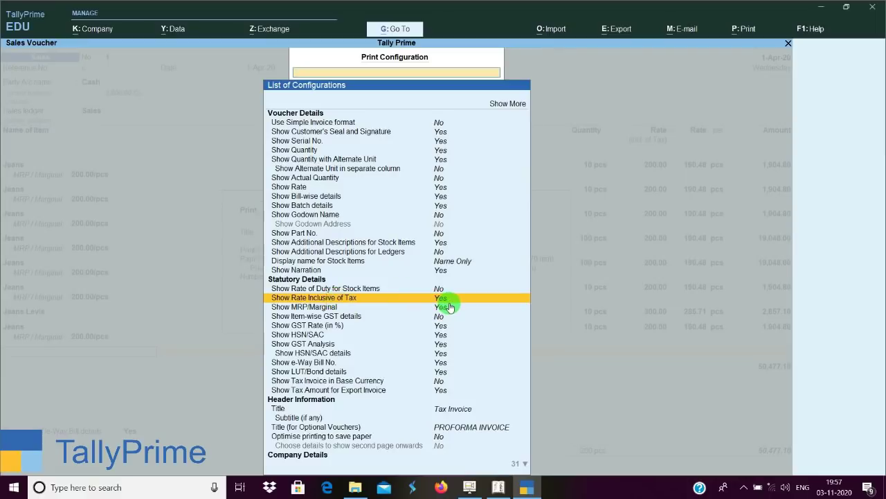
text(N)
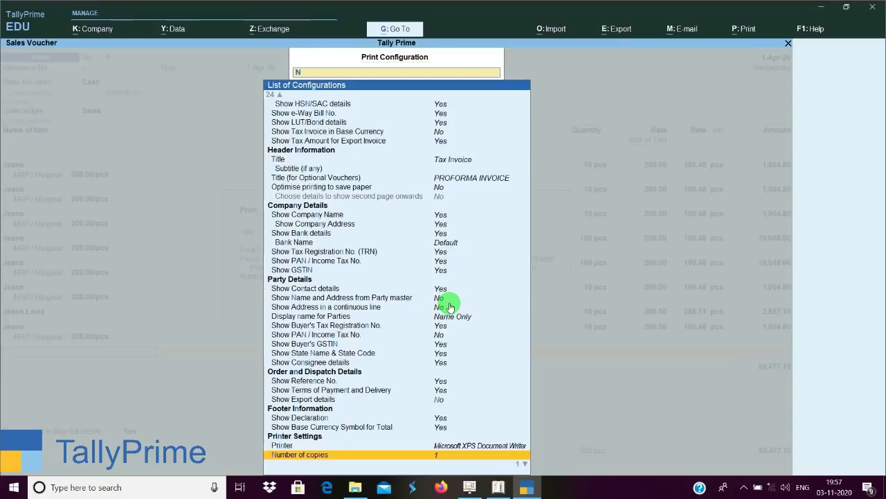
key(BackSpace)
key(Down)
key(Down)
key(Down)
key(Down)
key(Down)
key(Down)
key(Down)
key(Down)
key(Down)
key(Down)
key(Down)
key(Down)
key(Down)
key(Down)
key(Down)
key(Down)
key(Down)
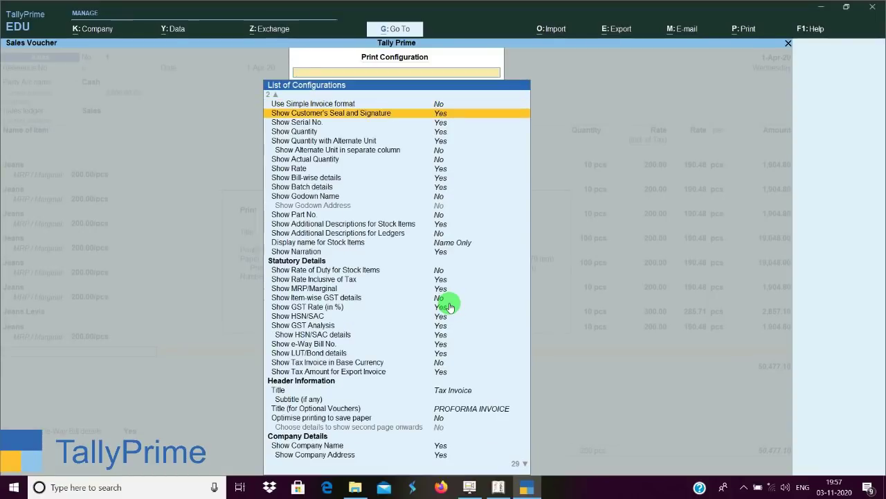
key(Down)
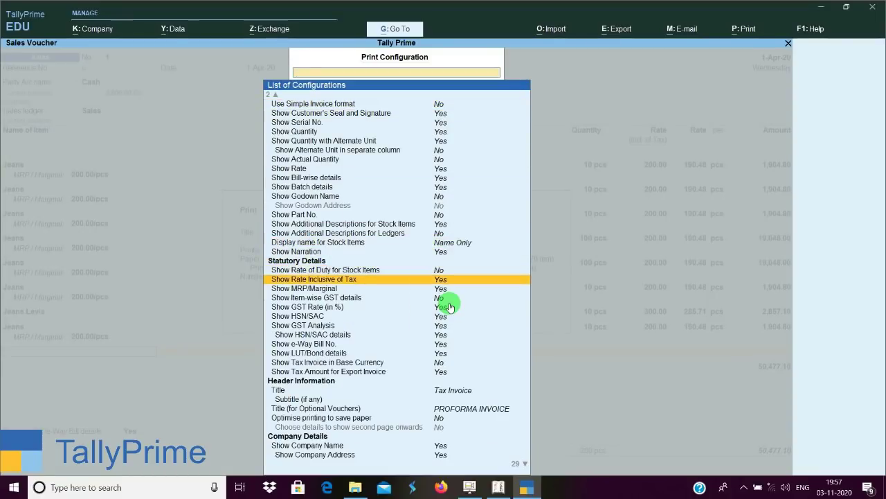
key(Return)
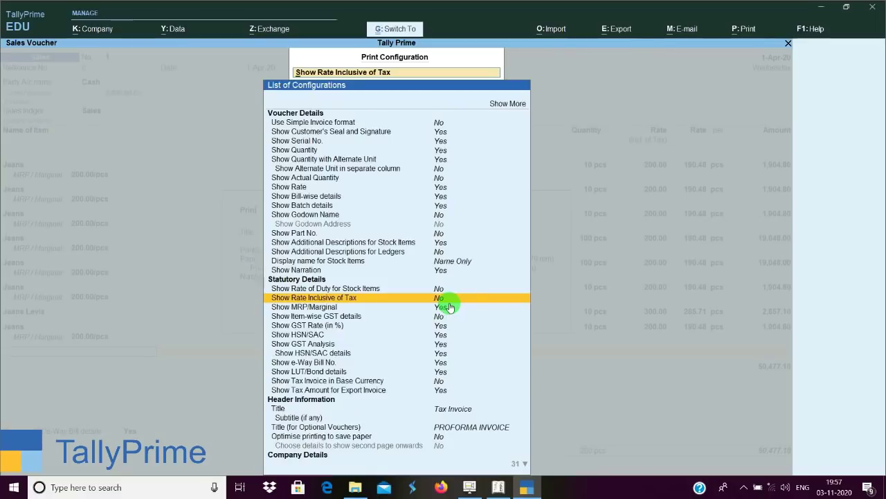
key(Escape)
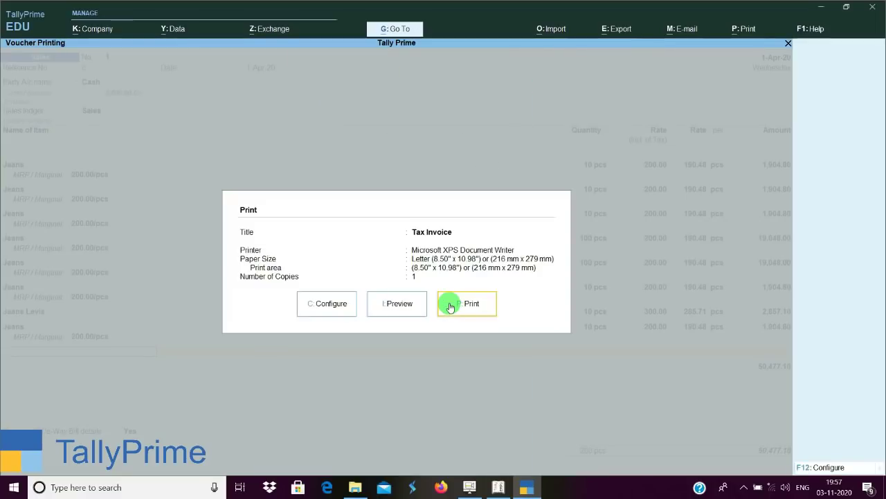
click(450, 307)
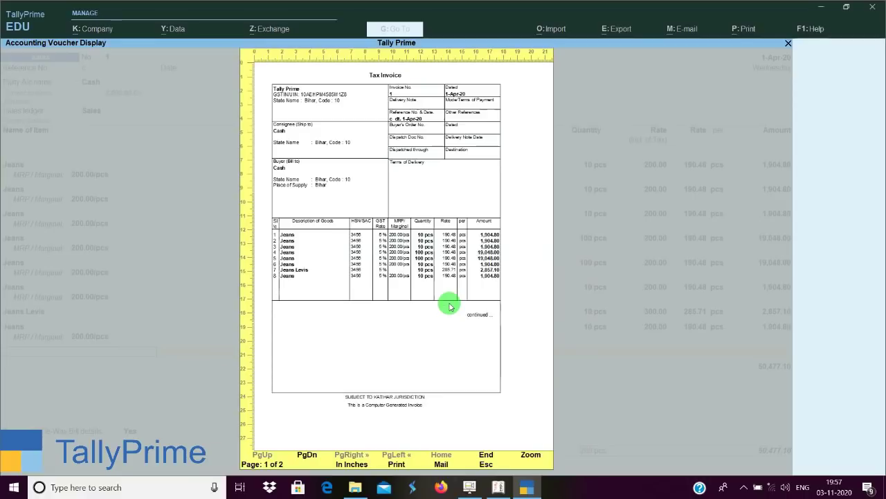
Magnify the Tax Invoice preview, go back to the whole page, and close the preview.
click(450, 307)
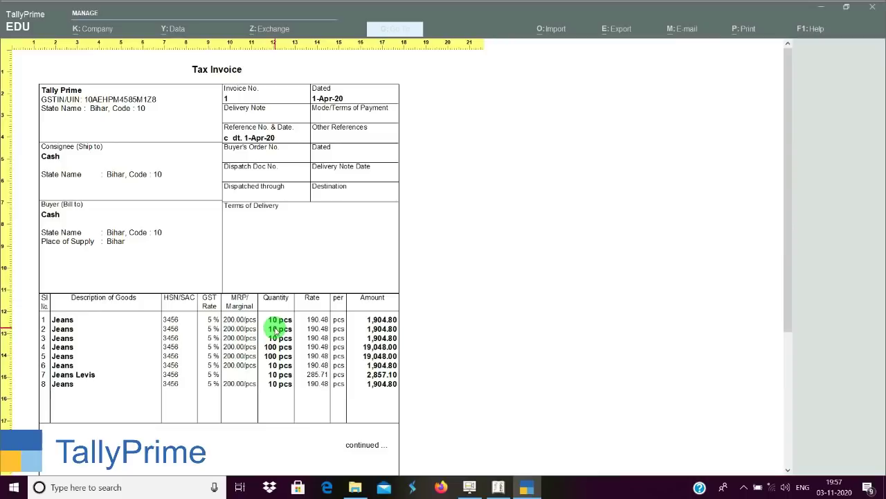
click(561, 309)
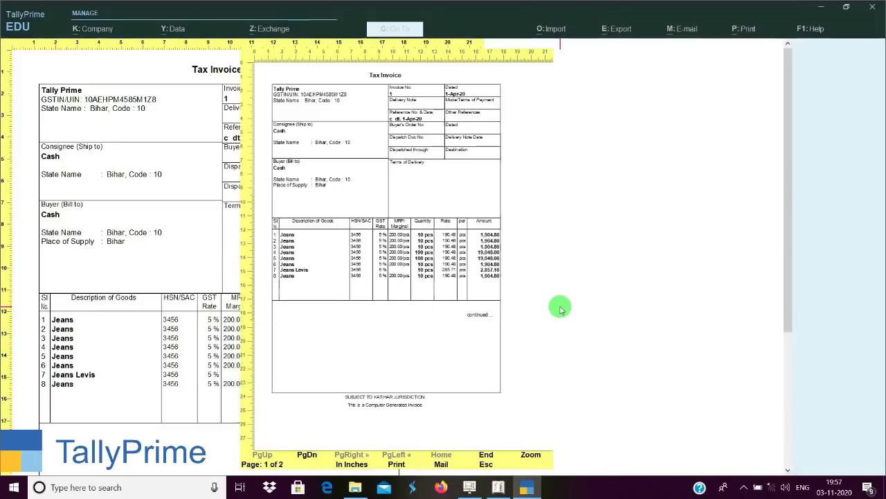
key(Escape)
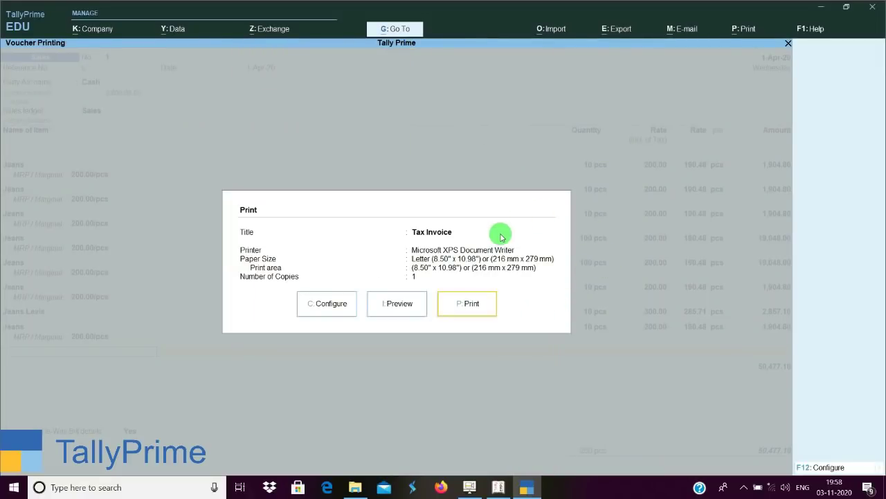
Close the Print dialog to return to Sales voucher No. 1 totalling 50,477.10.
key(Escape)
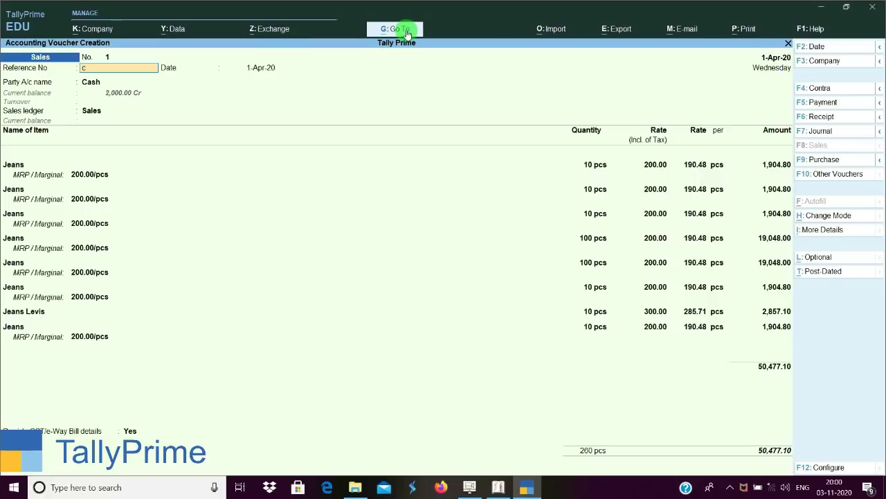
View the Balance Sheet and Stock Summary reports via Go To, returning to the voucher each time.
click(407, 31)
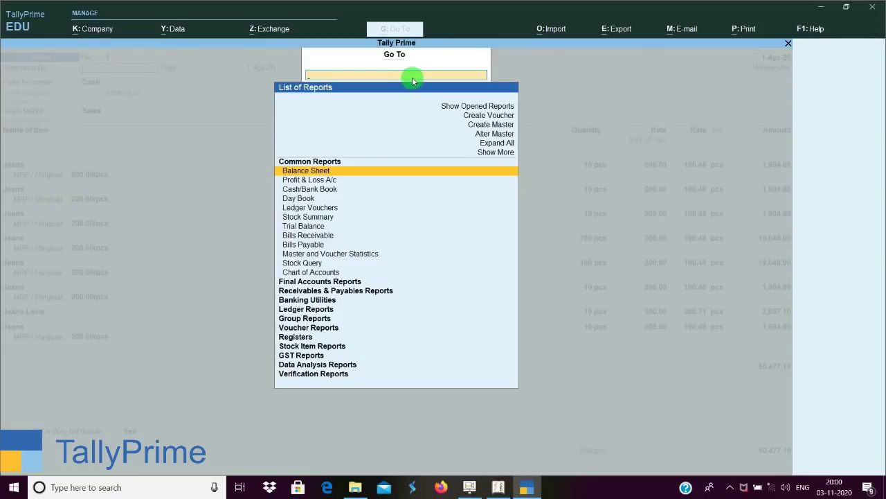
key(Return)
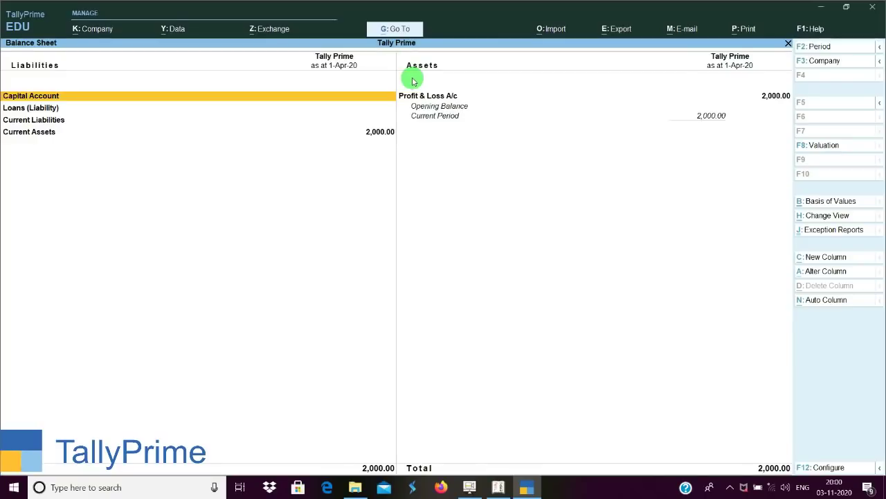
key(Escape)
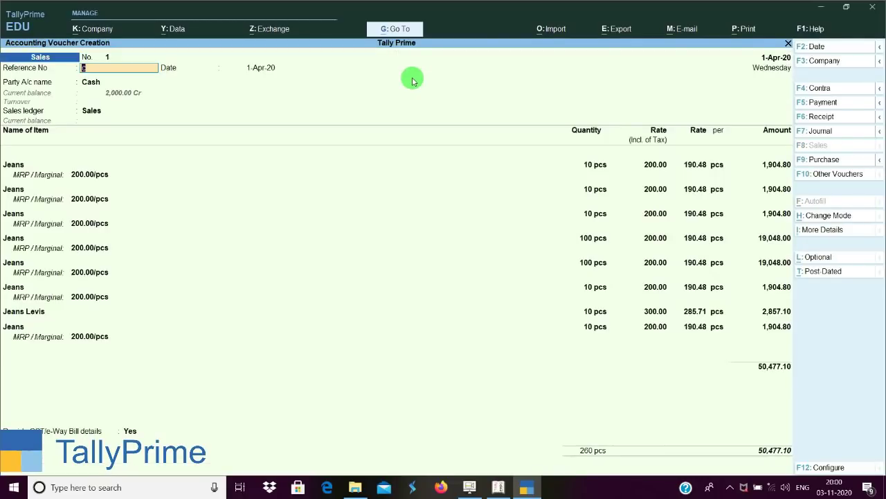
click(404, 31)
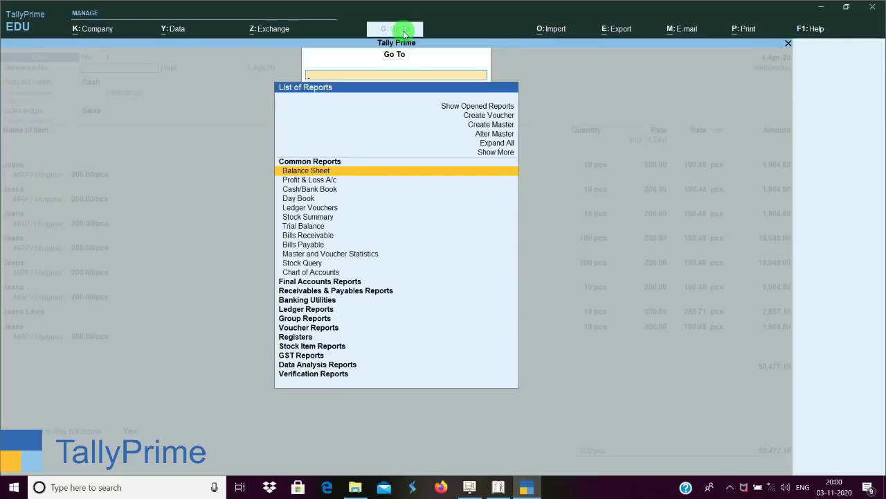
key(Down)
key(Down)
key(Down)
key(Down)
key(Down)
key(Down)
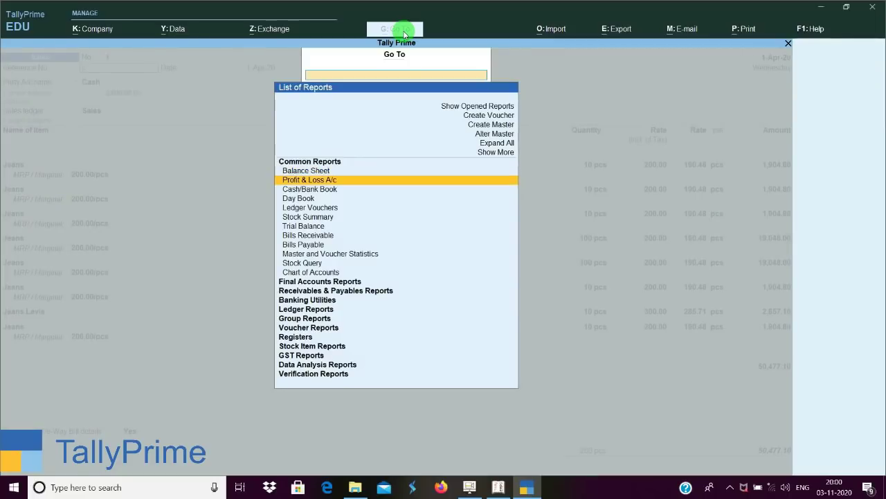
key(Up)
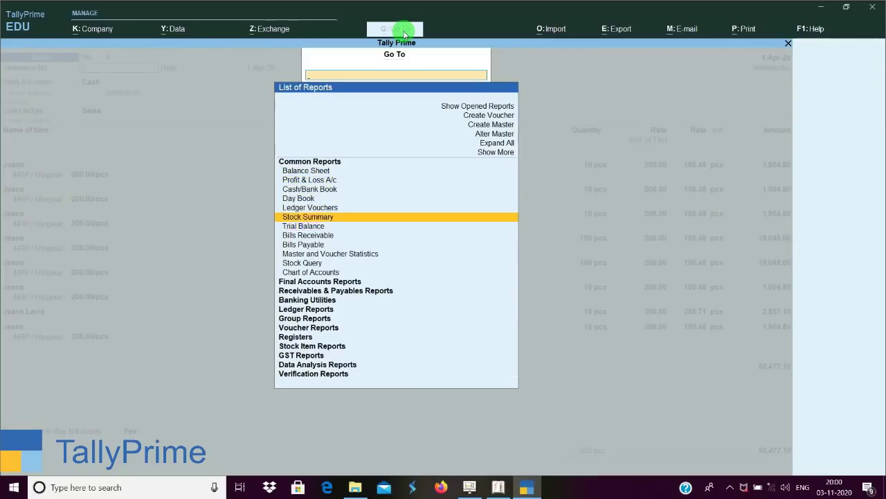
key(Return)
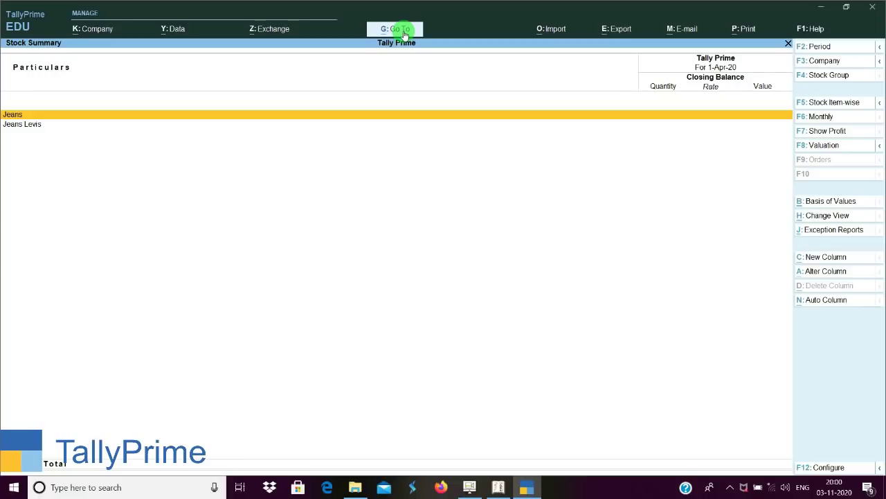
key(alt+p)
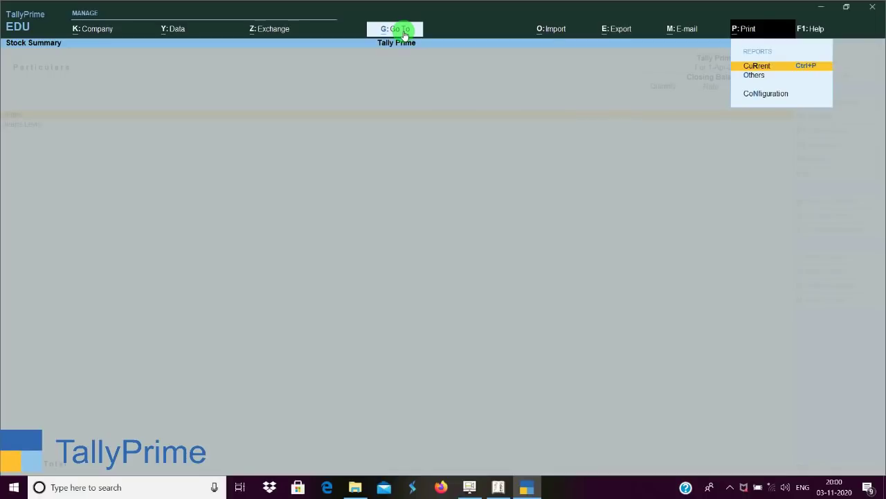
key(Escape)
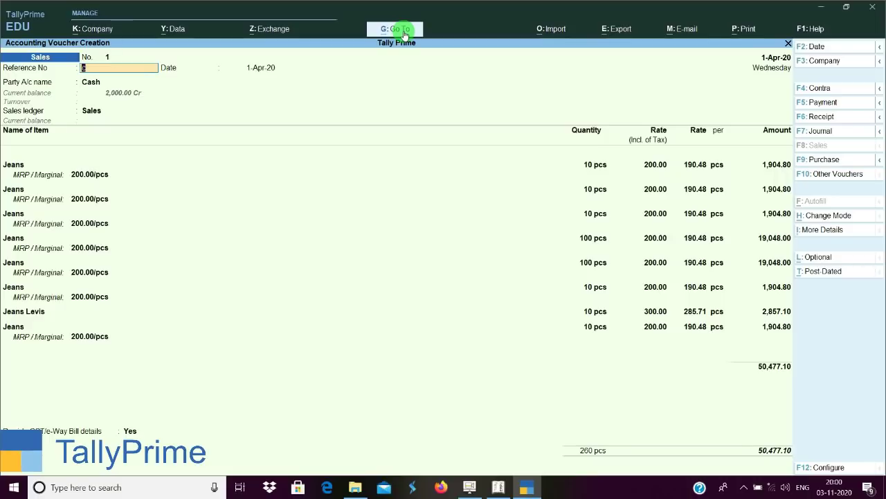
Go via the Balance Sheet to the Gateway of Tally and start a blank Sales voucher.
click(405, 34)
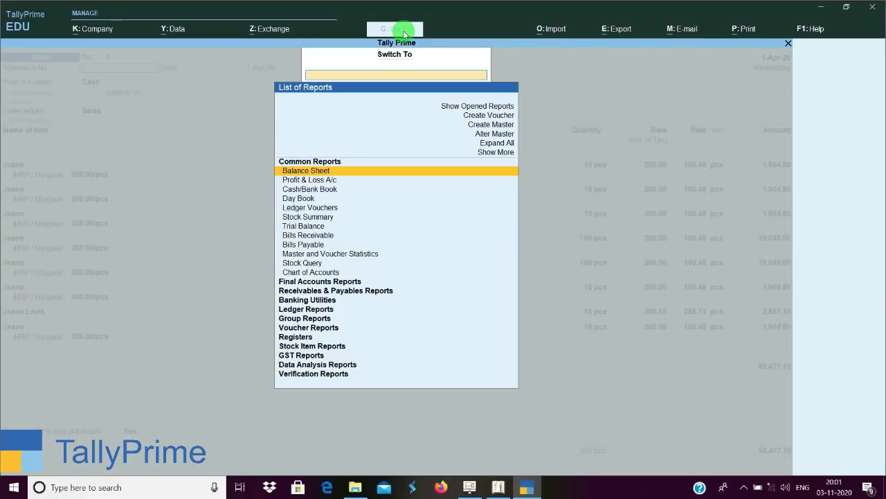
key(Return)
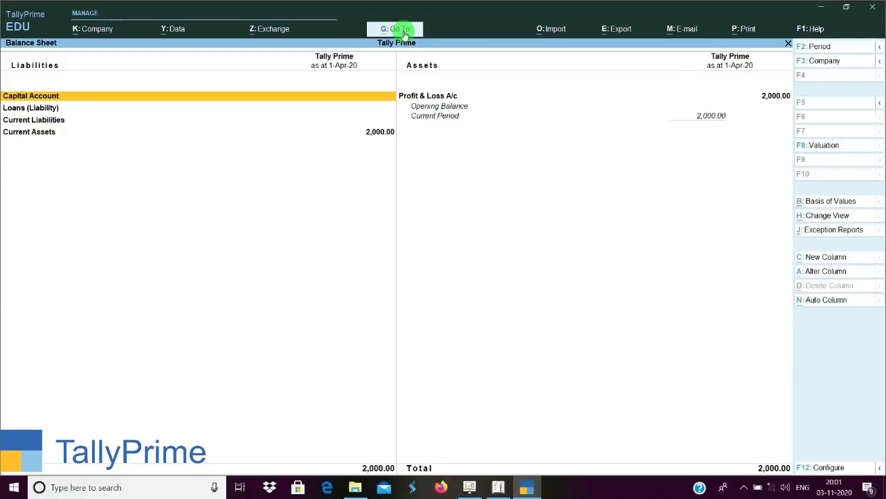
key(Escape)
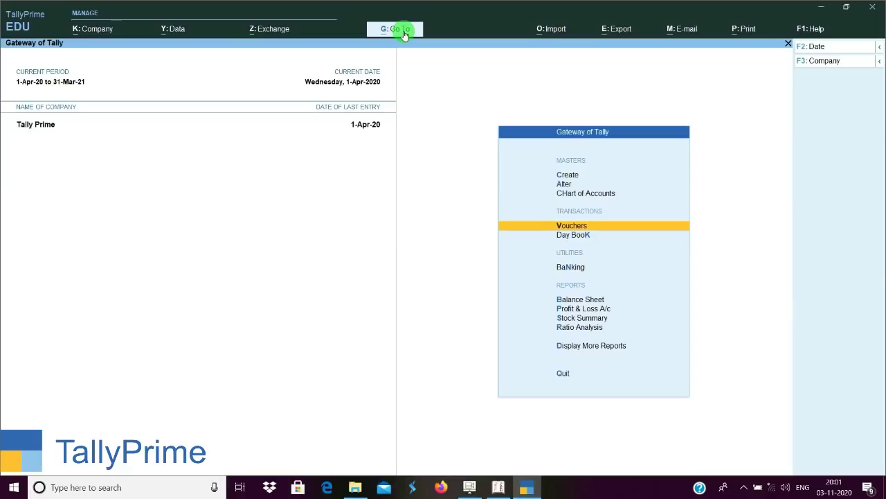
key(Return)
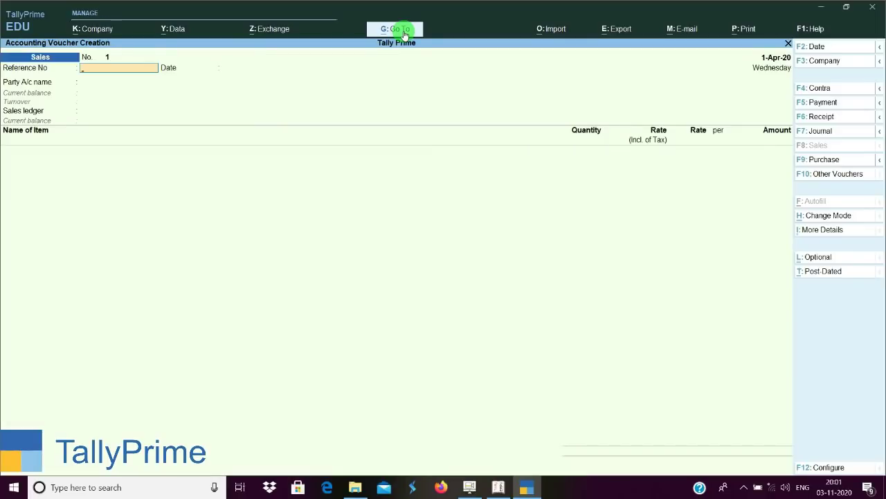
click(405, 31)
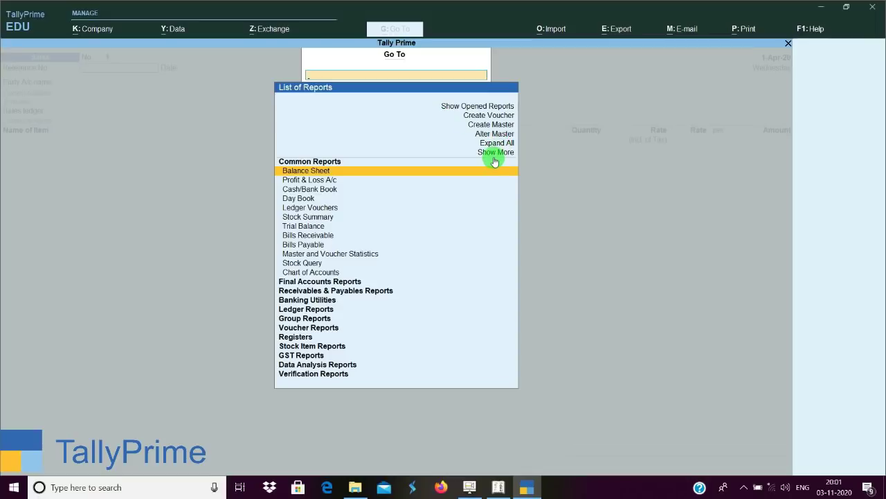
key(Up)
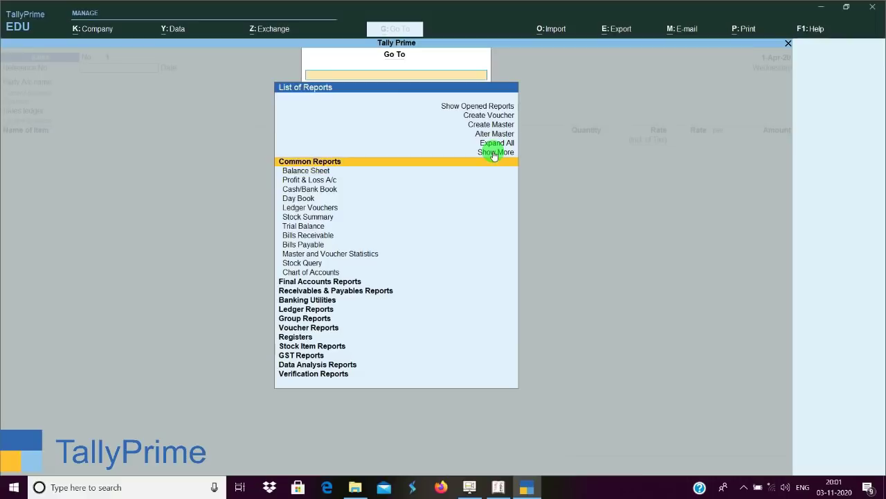
key(Up)
key(Return)
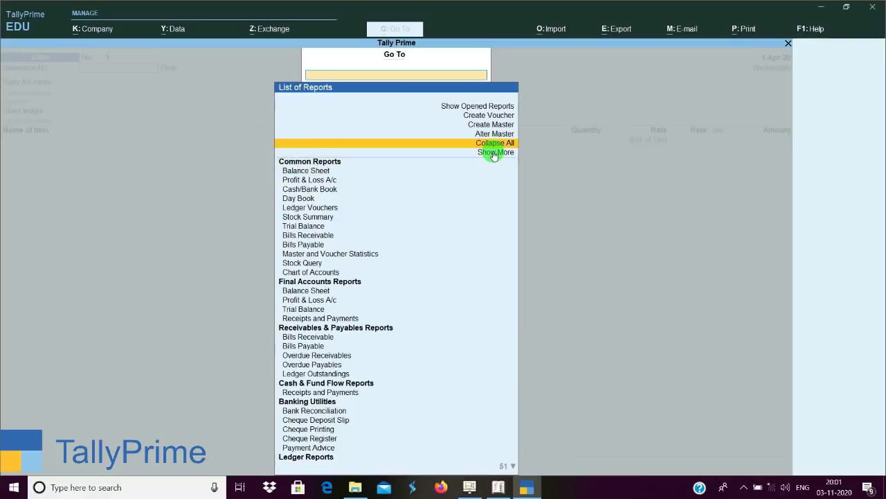
key(Down)
key(Up)
key(Up)
key(Up)
key(Up)
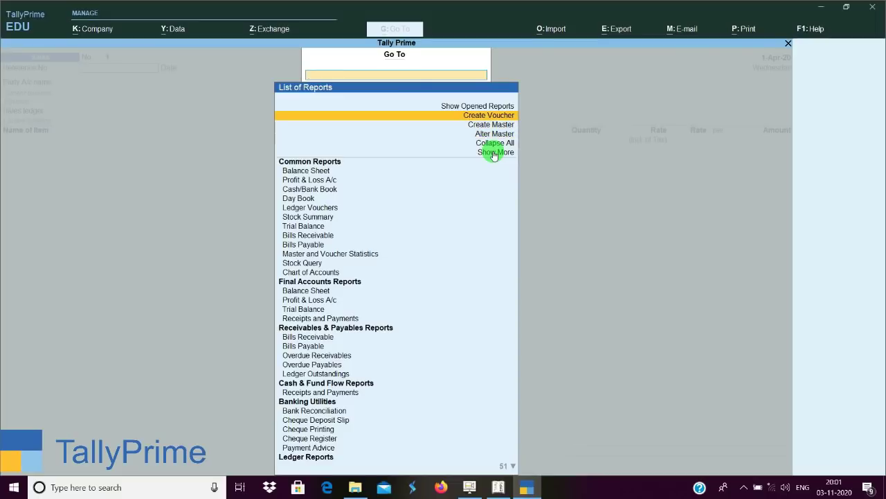
key(Up)
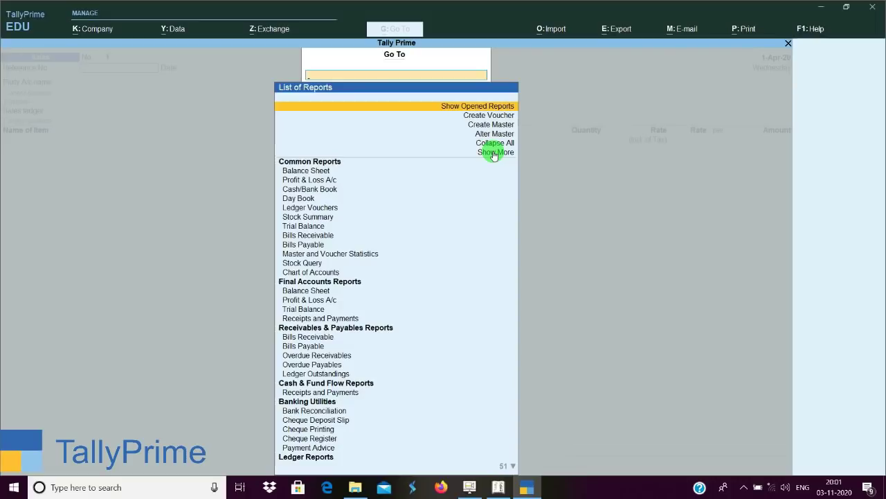
key(Escape)
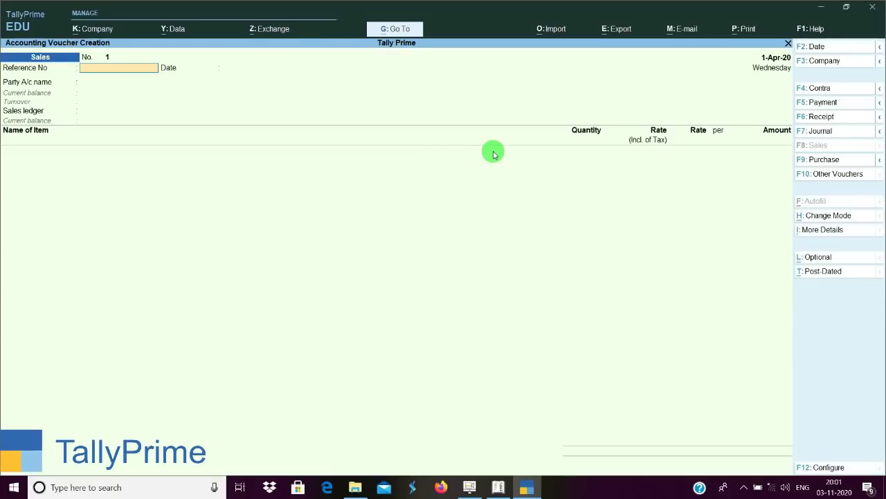
Enter a Sales voucher with Cash as party, Sales ledger, and 10 pcs of Jeans.
key(Return)
key(Return)
key(Down)
key(Up)
key(Return)
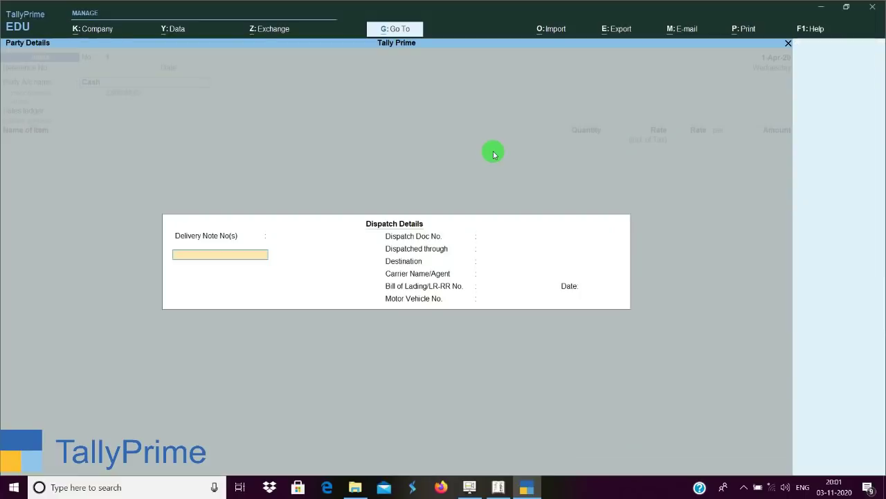
key(Return)
key(Return)
key(Return)
key(Return)
key(Return)
key(Return)
key(Return)
key(Return)
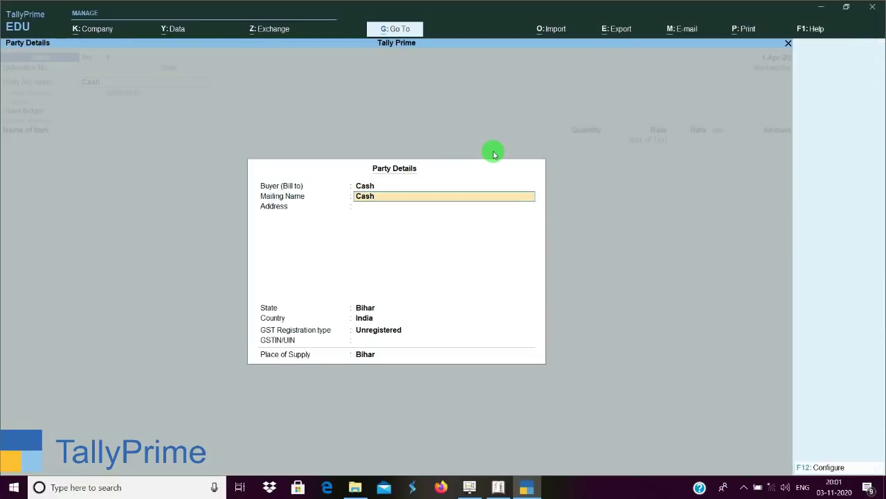
key(Return)
key(Return)
key(Return)
key(Return)
key(Return)
key(Return)
key(Return)
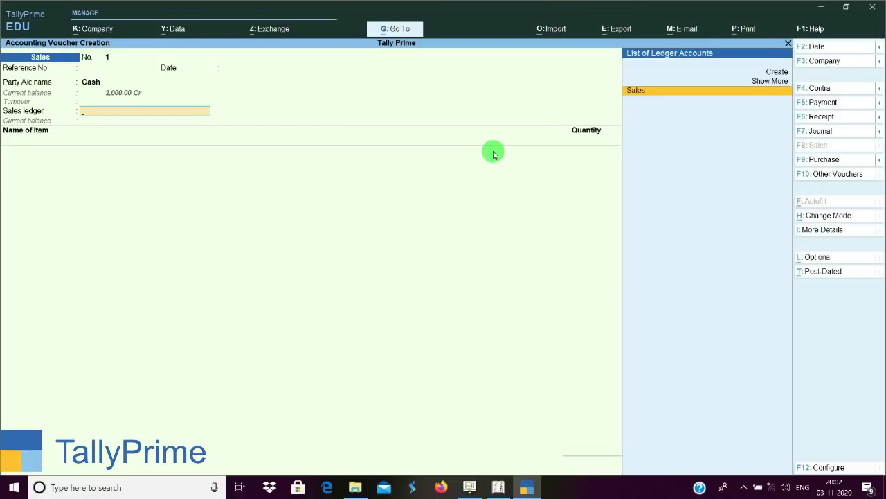
key(Return)
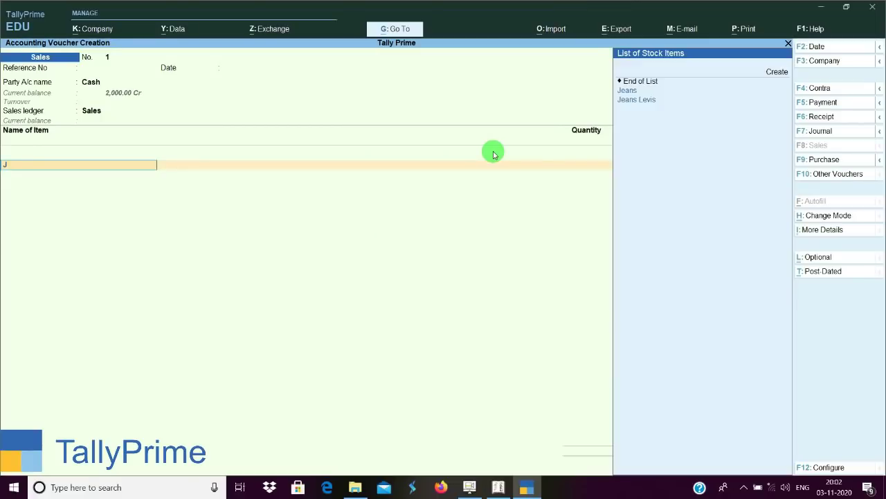
key(Down)
key(Return)
key(Return)
key(Return)
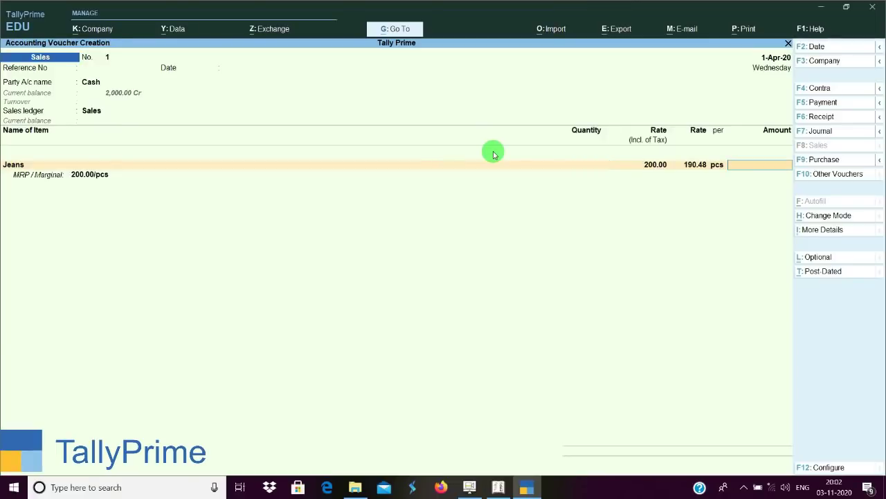
key(BackSpace)
text(10)
key(Return)
key(Return)
key(Return)
key(Return)
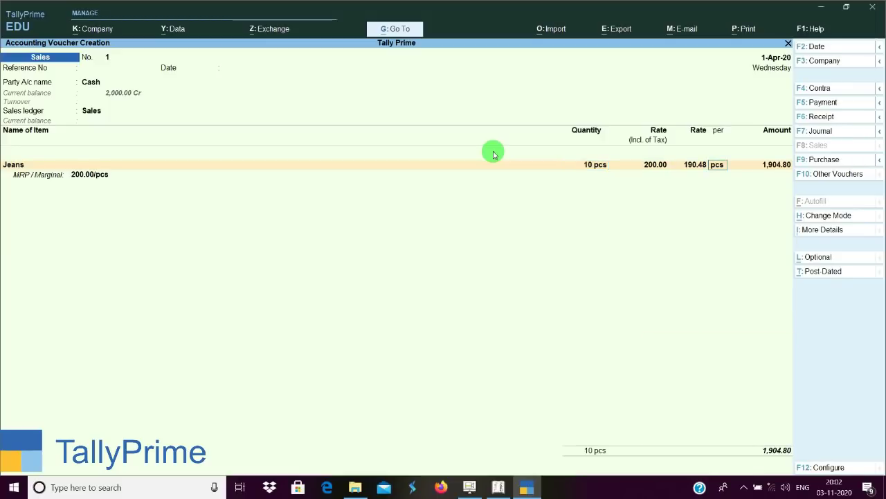
key(Return)
key(Return)
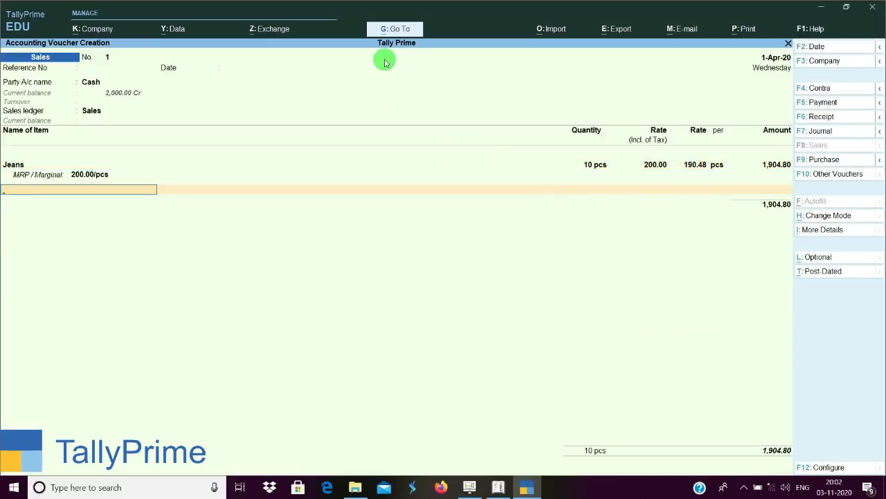
Jump to the Balance Sheet, then return via Show Opened Reports to the voucher's ledger row.
click(395, 28)
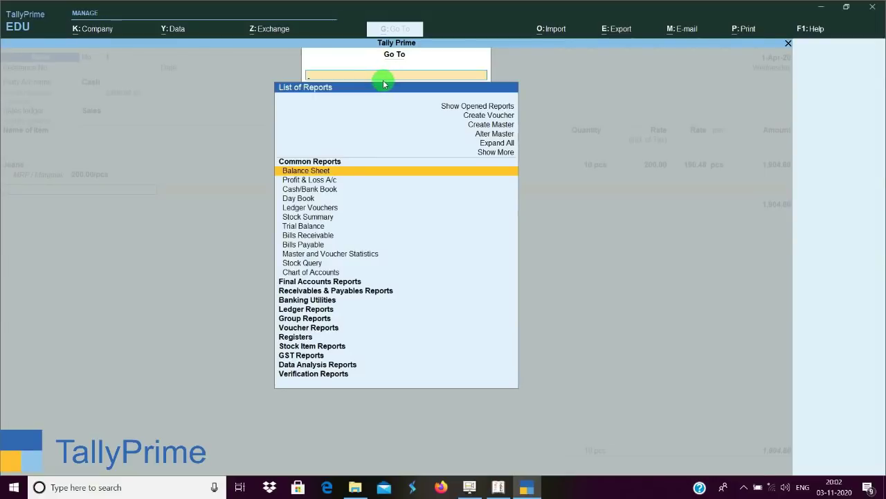
key(Return)
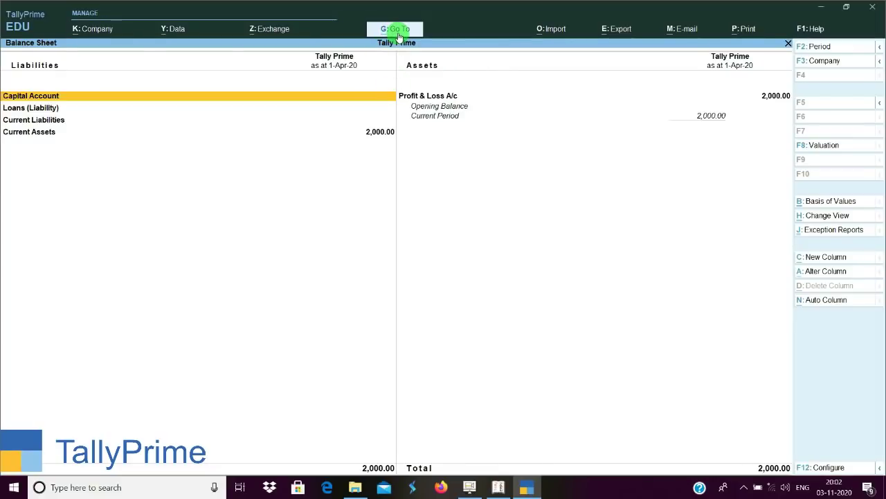
click(397, 30)
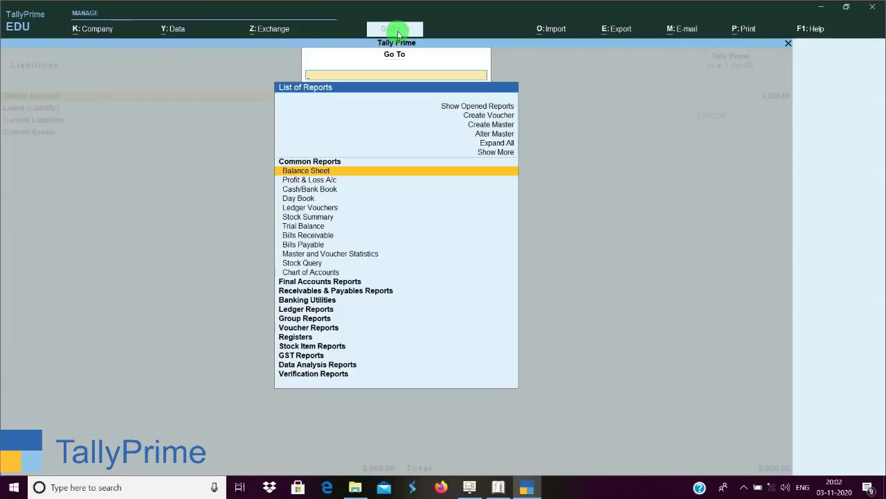
key(Up)
key(Up)
key(Up)
key(Up)
key(Up)
key(Up)
key(Up)
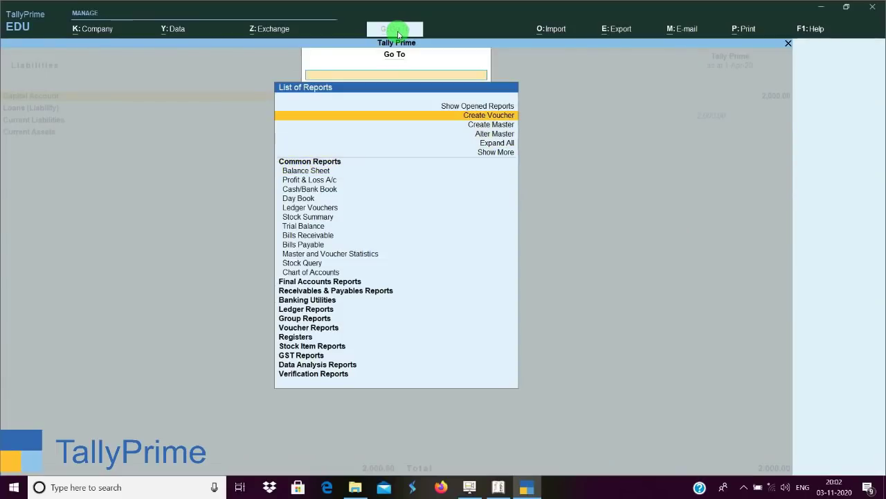
key(Return)
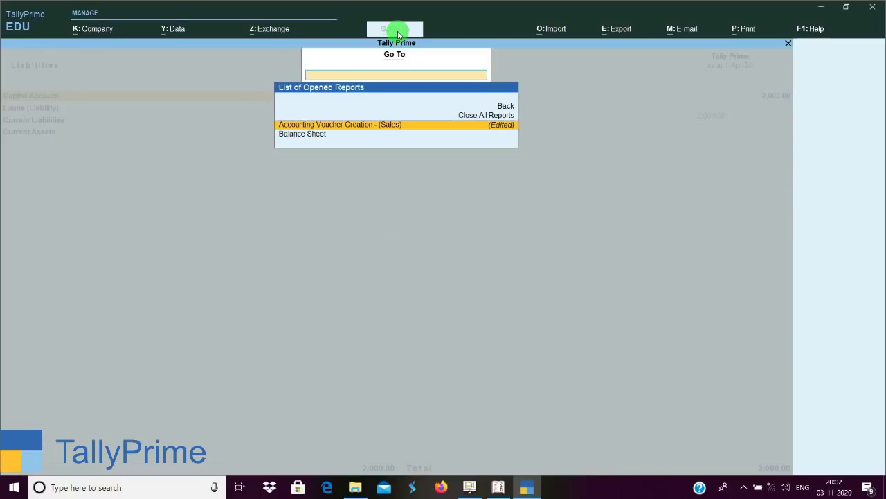
key(Return)
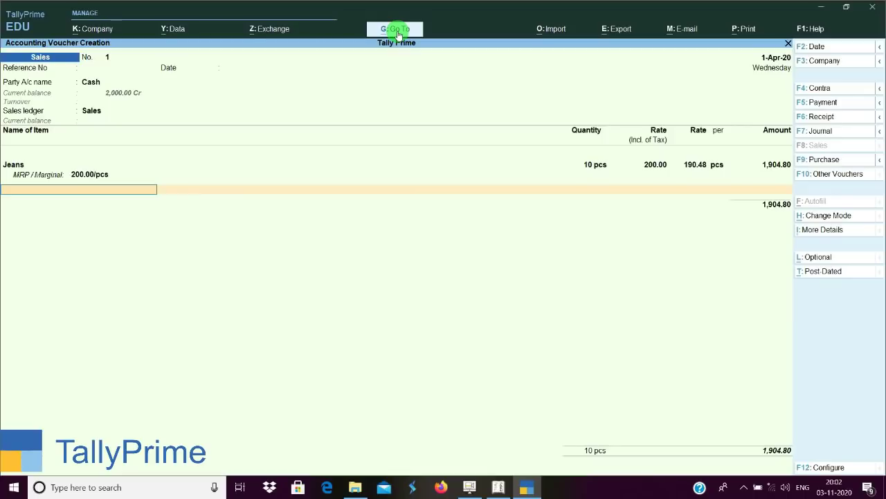
key(Return)
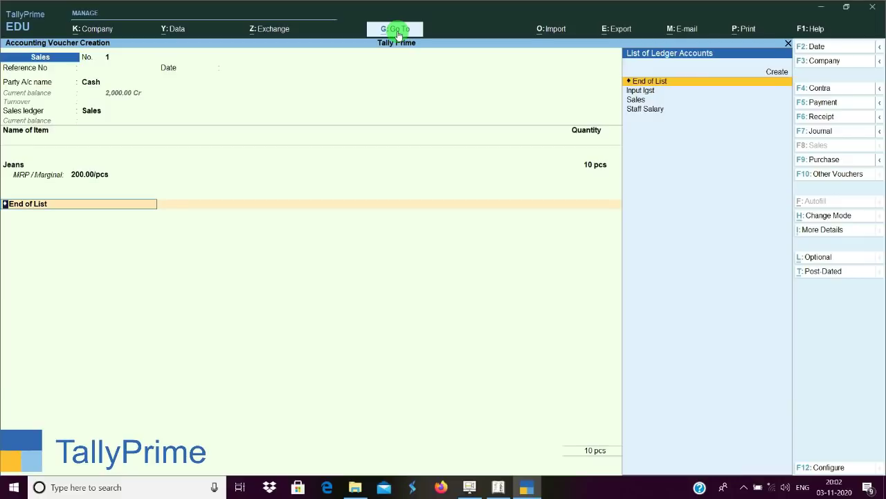
Create the Output Cgst ledger under Duties & Taxes as GST, Central Tax.
key(alt+c)
text(Outpu)
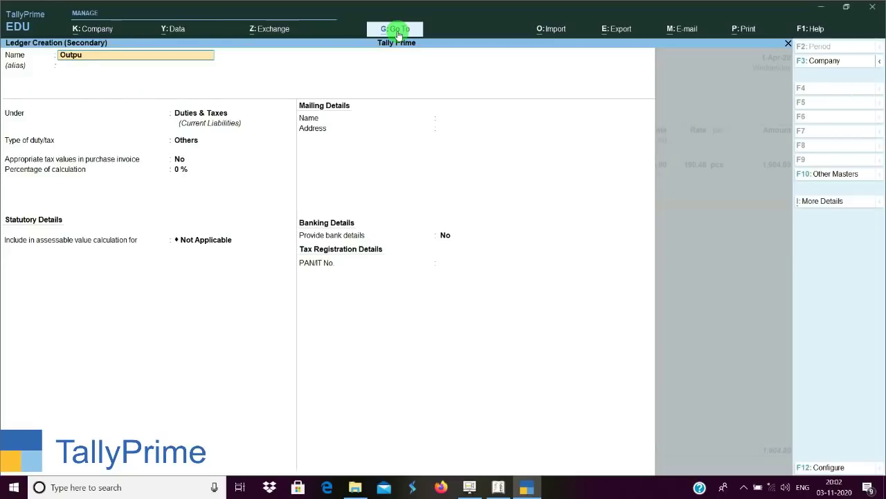
text(t Csts)
key(BackSpace)
key(BackSpace)
text(g)
key(BackSpace)
key(BackSpace)
text(gst)
key(Return)
key(Return)
key(Up)
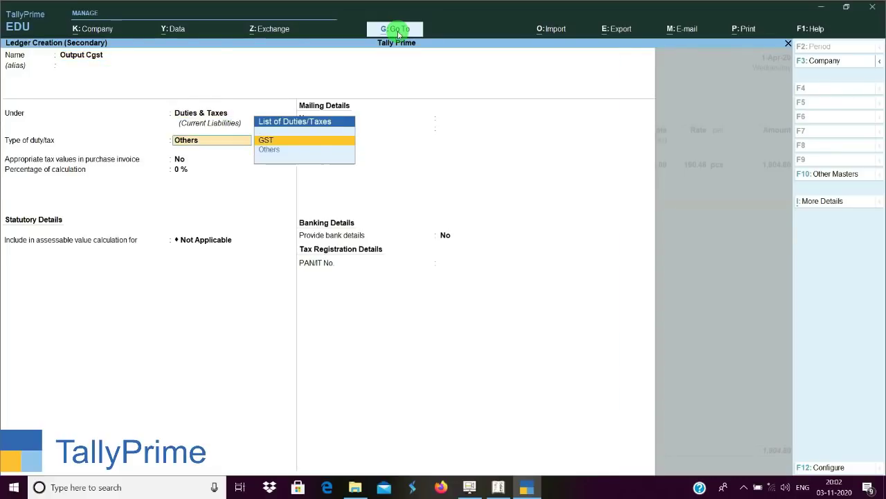
key(Return)
key(Return)
key(ctrl+a)
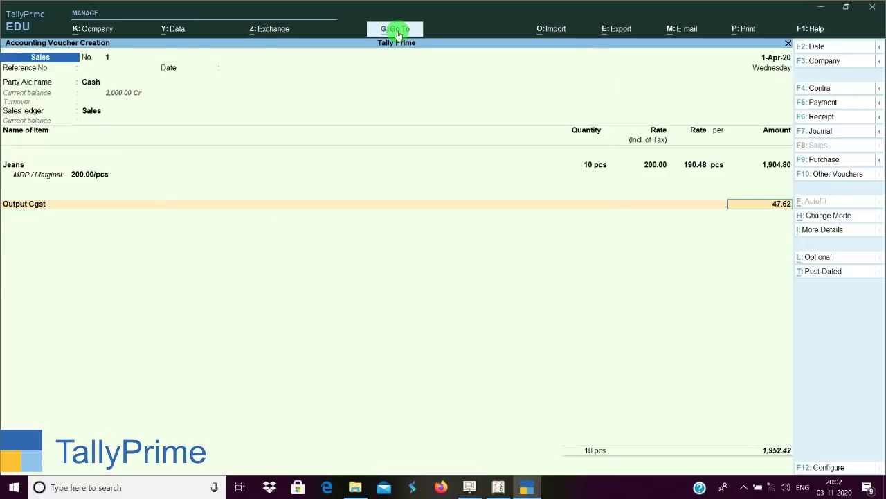
key(Return)
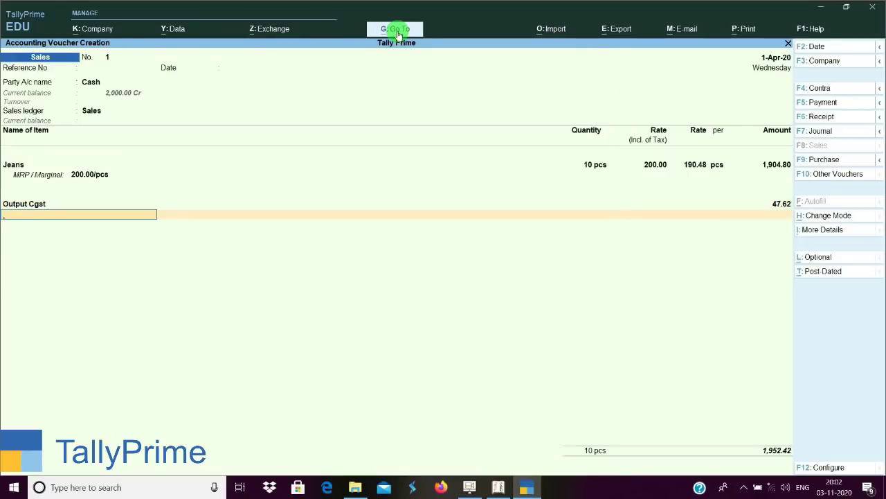
Create the Output Sgst ledger as GST, State Tax, and save the voucher.
text(Outpu)
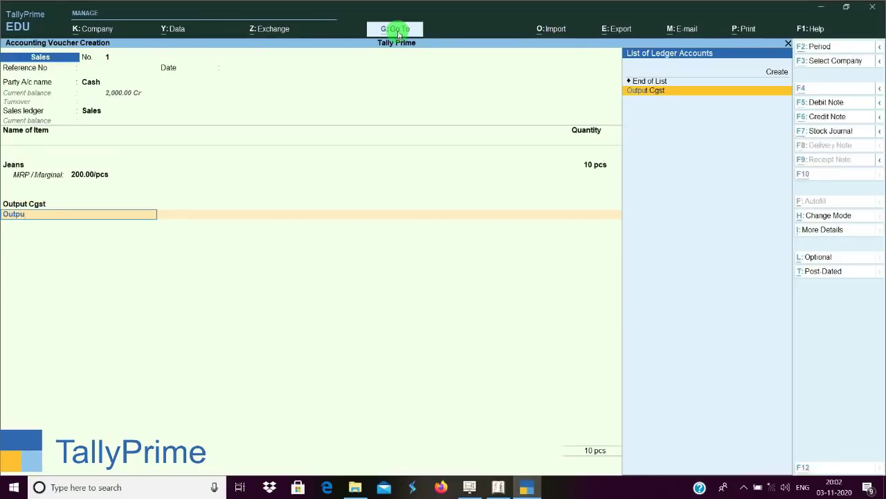
key(alt+c)
text(Output Sgst)
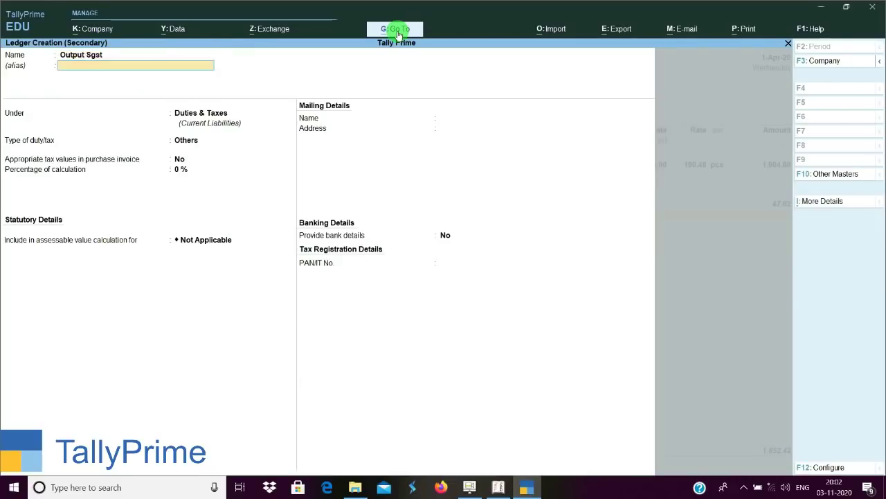
key(Return)
key(Return)
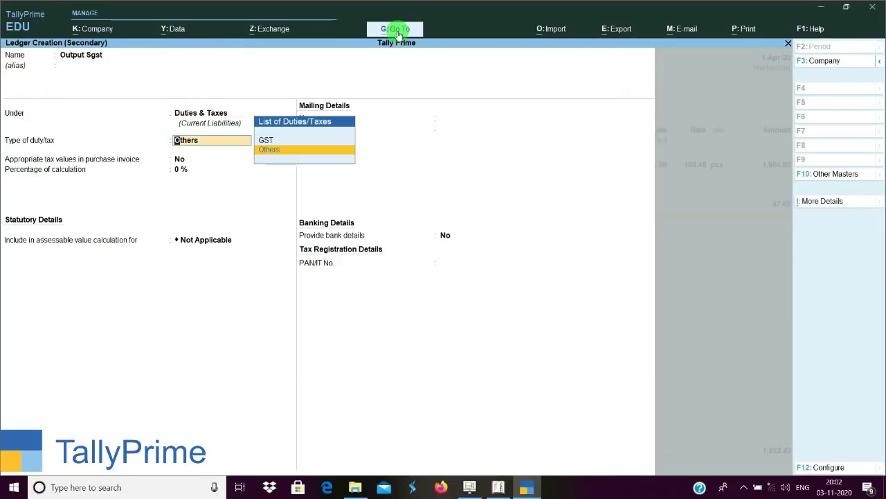
key(Up)
key(Return)
key(Down)
key(Down)
key(Down)
key(Return)
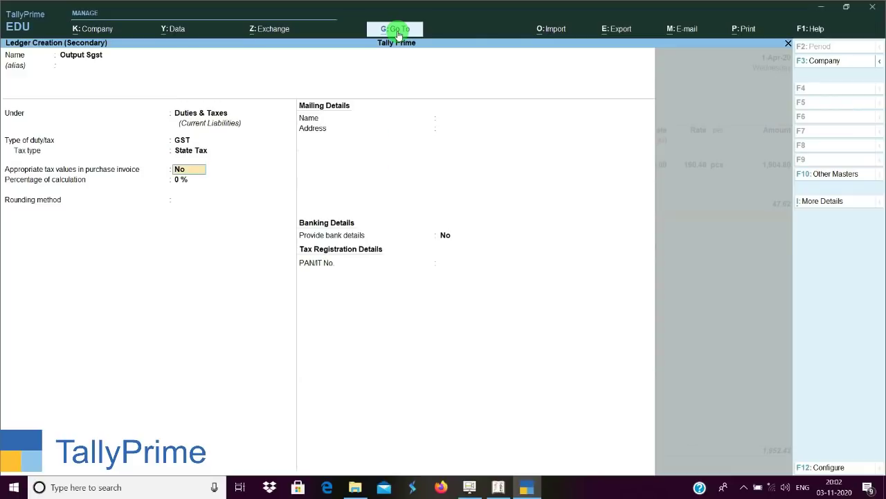
key(ctrl+a)
key(ctrl+a)
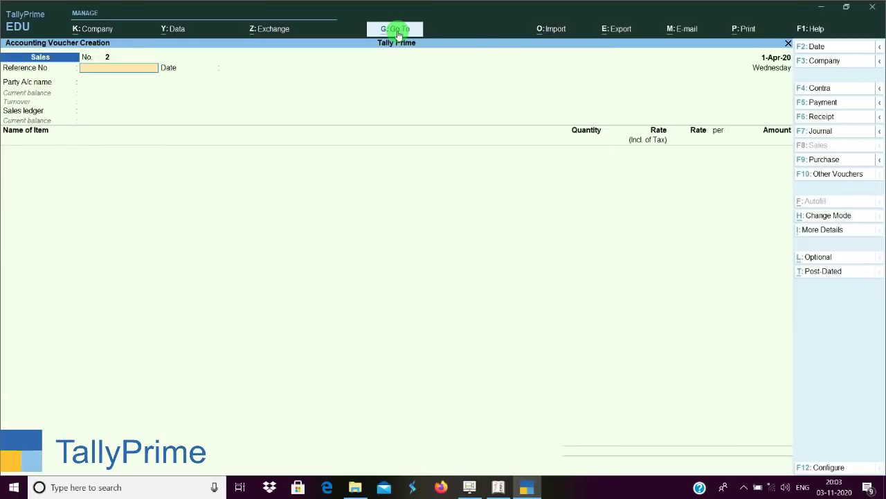
Open GSTR-1 from GST Reports and try its Return View and Change View options.
key(Escape)
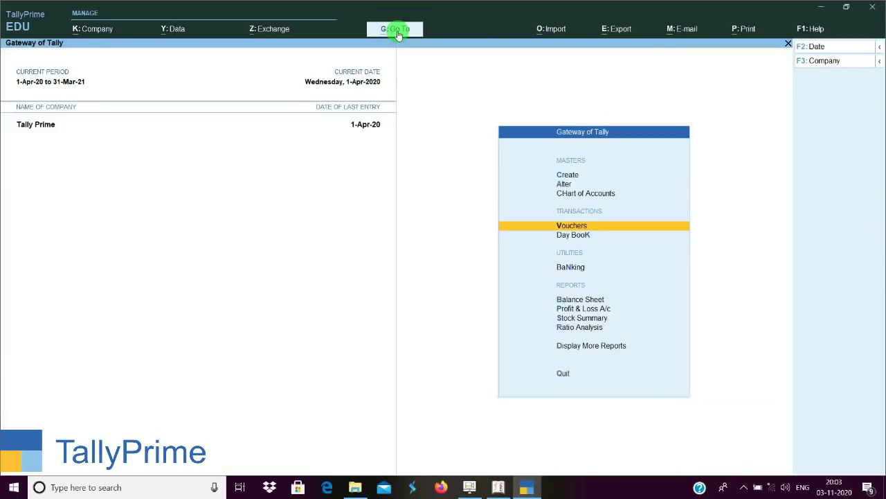
key(d)
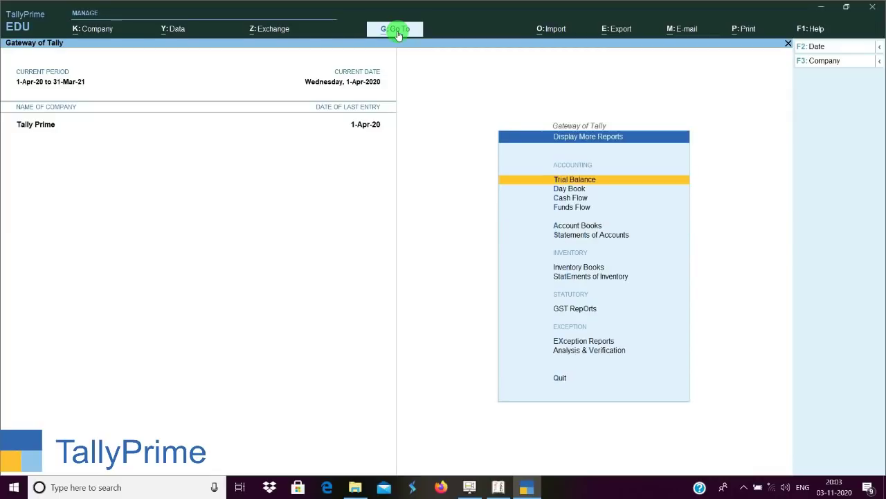
key(o)
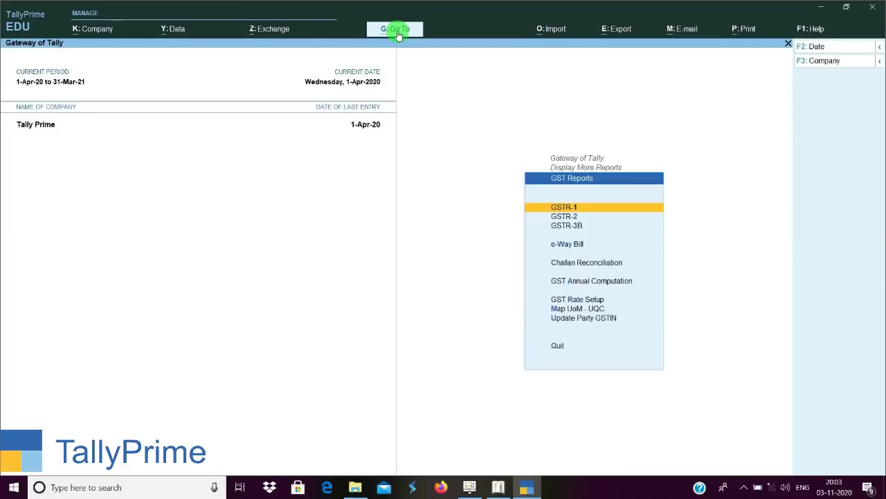
key(Return)
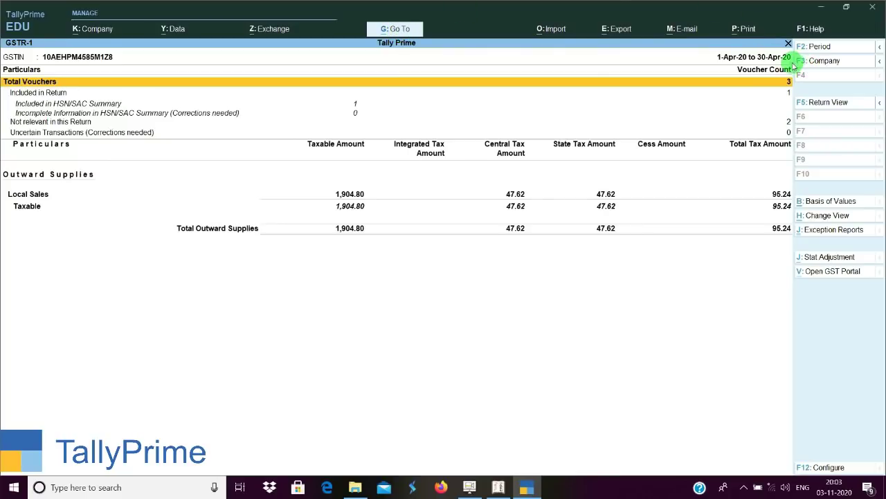
click(844, 104)
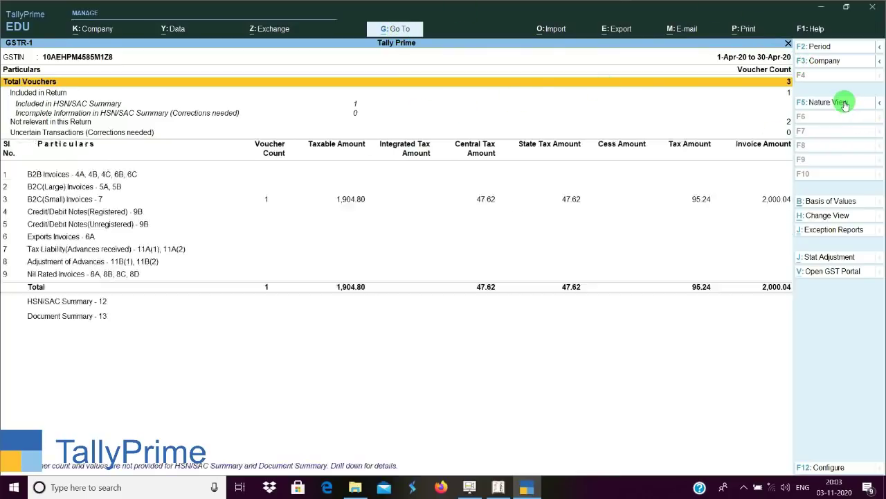
click(837, 218)
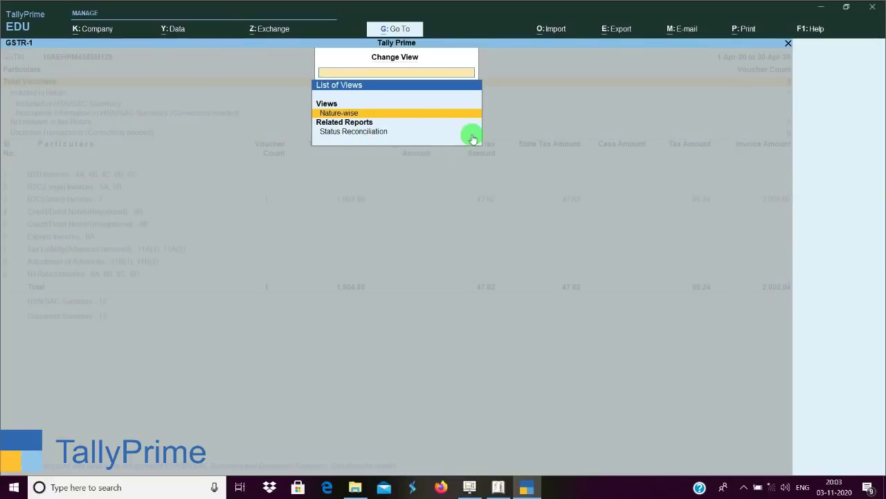
click(341, 115)
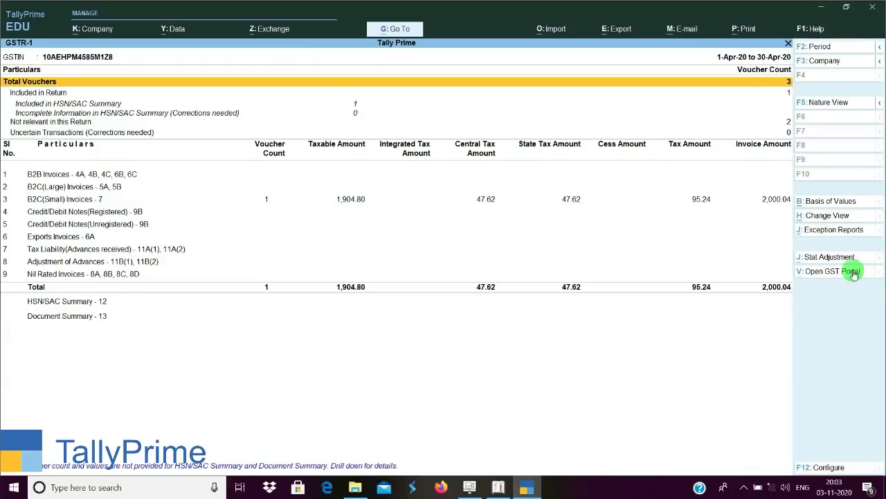
Start a Stat Adjustment journal entry for GSTR-1 and quit it without saving.
click(834, 262)
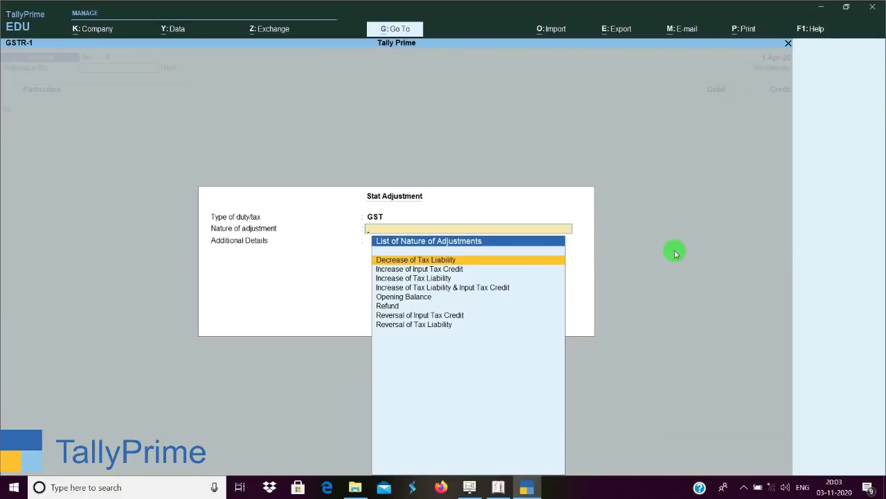
key(Escape)
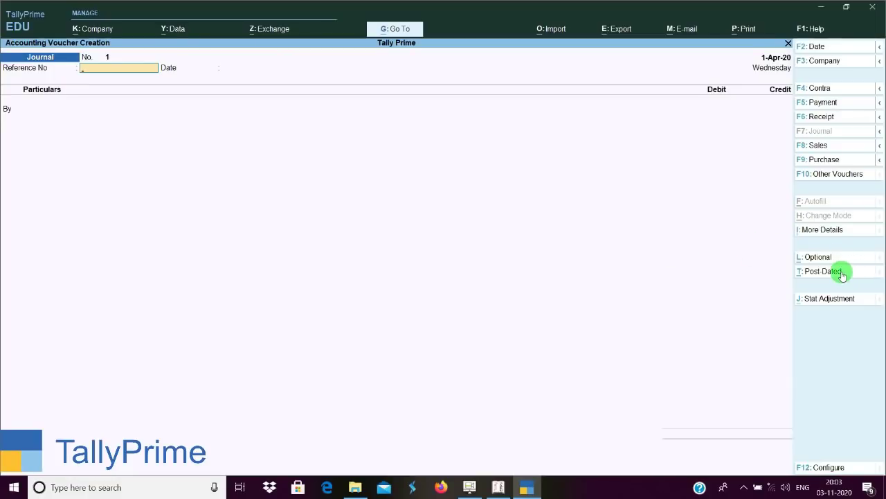
key(Escape)
key(y)
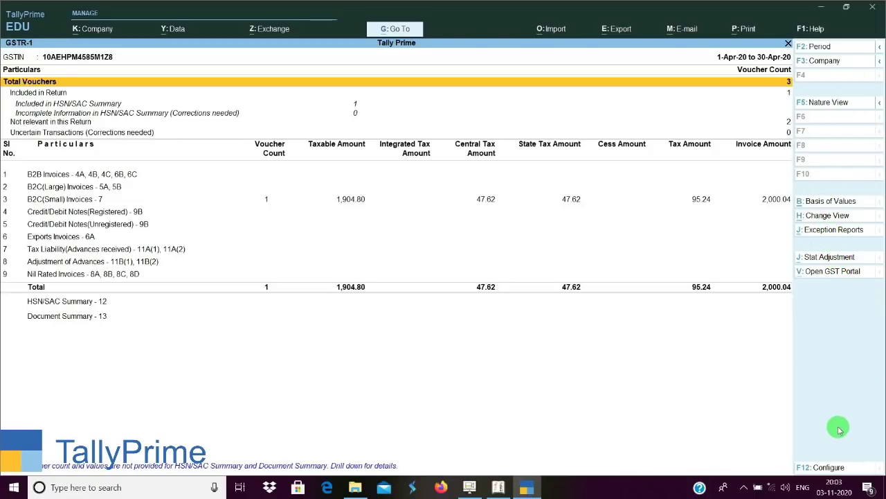
Check GSTR-1's F12 Configure and view options, then leave it and open GSTR-3B.
click(829, 468)
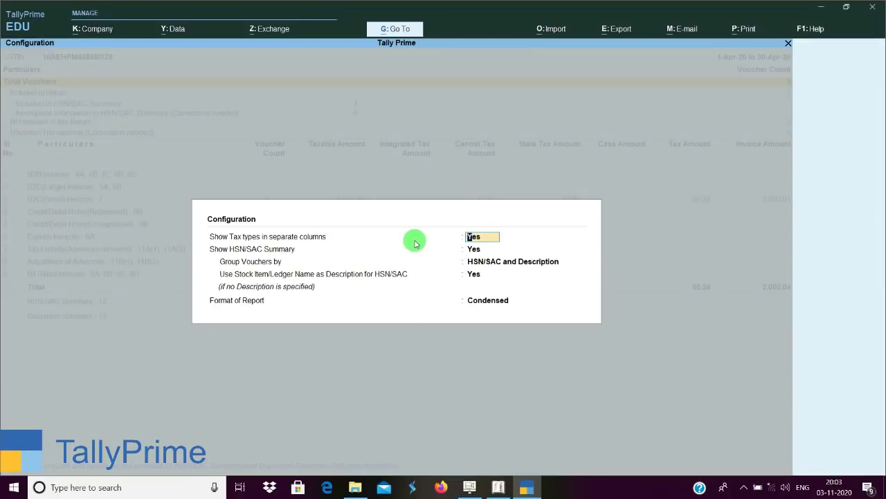
key(BackSpace)
key(Escape)
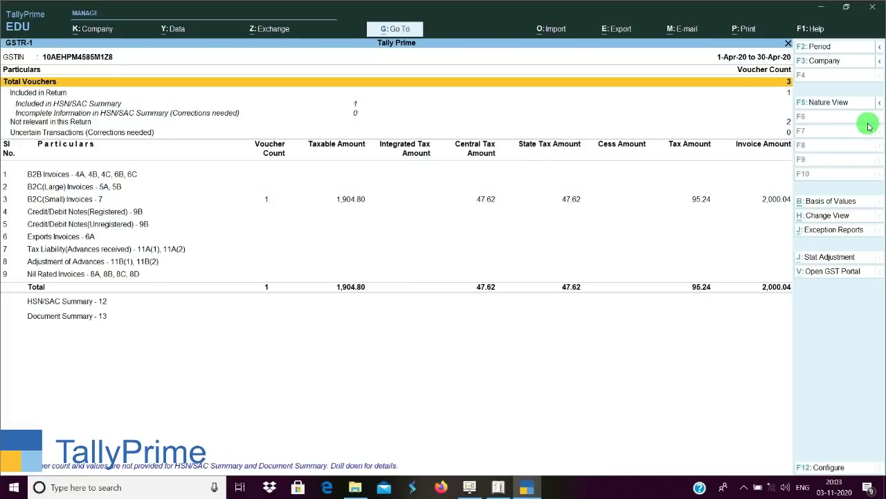
click(878, 103)
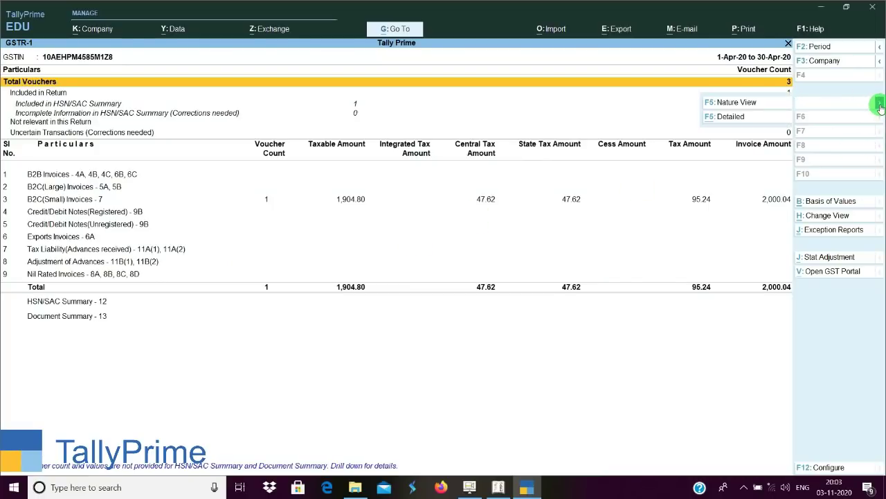
key(Escape)
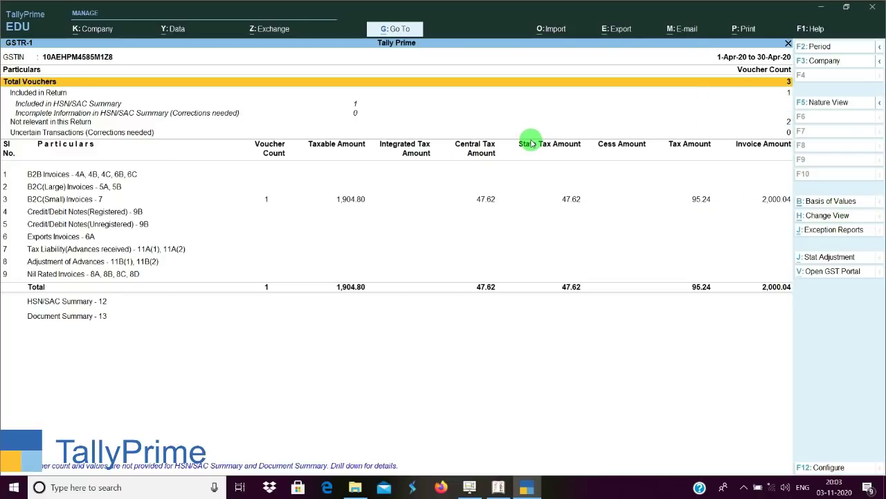
key(Escape)
key(Down)
key(Down)
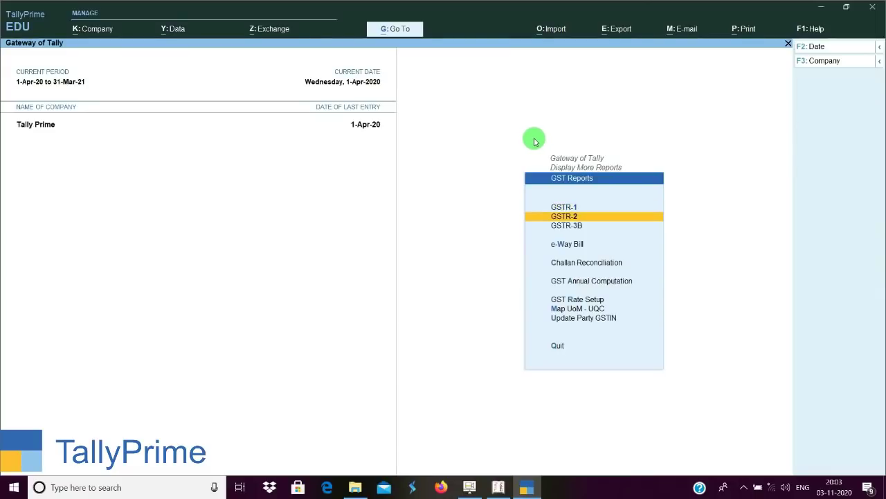
key(Return)
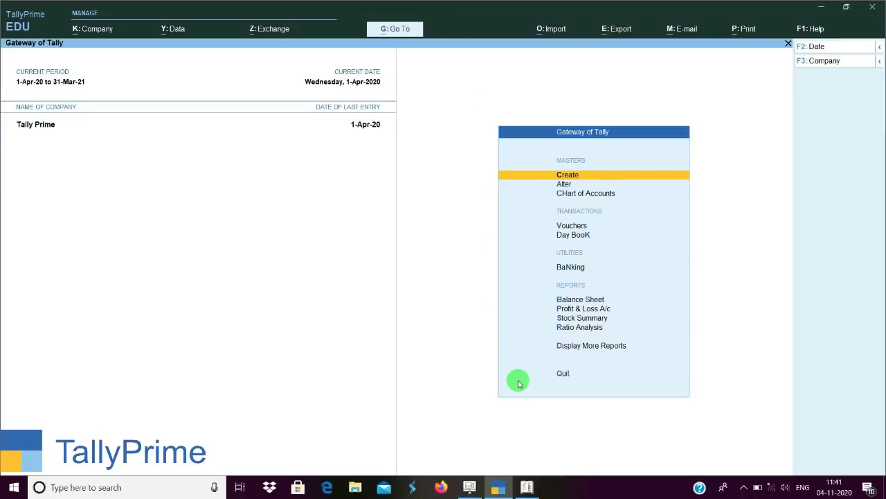
Try to open the Tally Prime company in Tally.ERP 9, accept the repair prompt, then switch to TallyPrime.
click(528, 491)
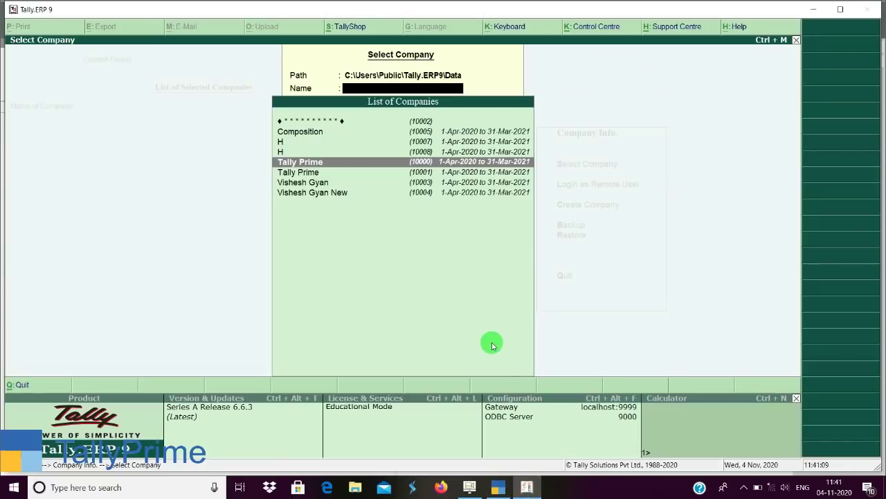
key(Return)
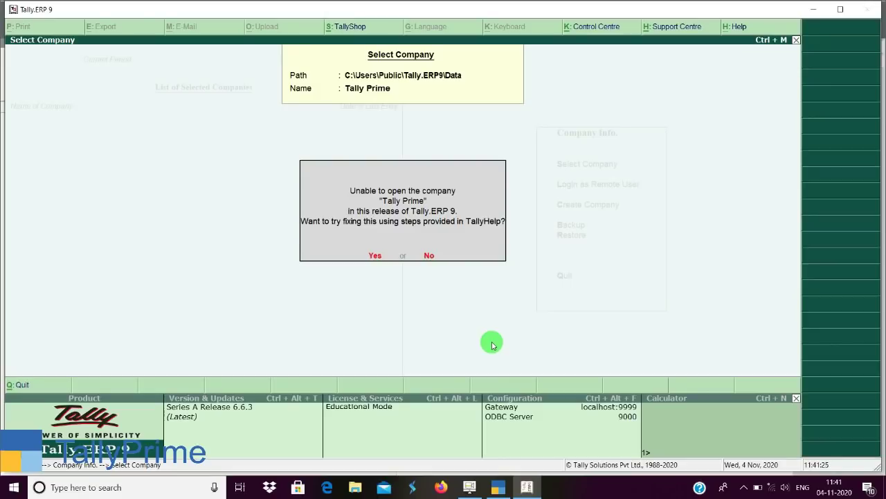
key(Return)
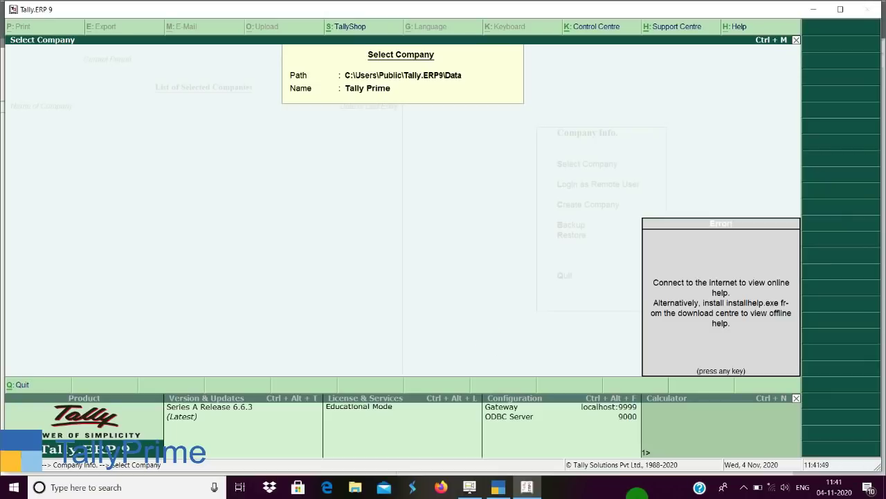
click(507, 492)
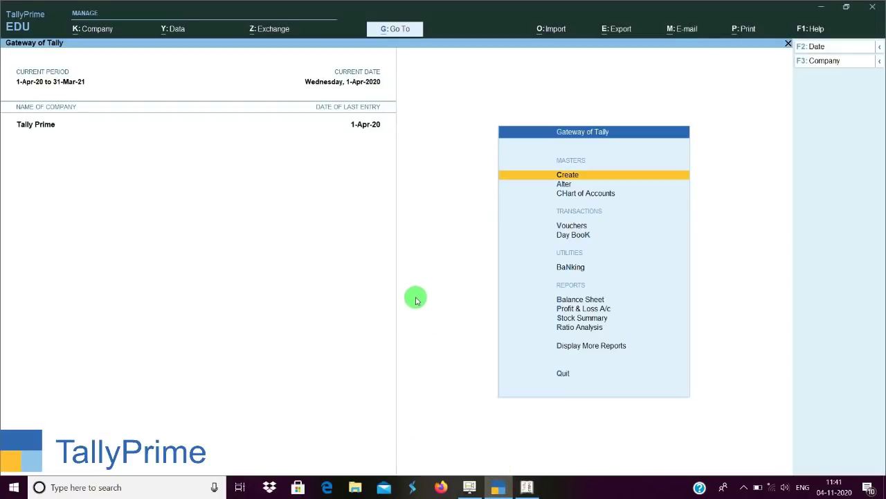
Open Display More Reports in TallyPrime, then select company H in Tally.ERP 9 and open its Display menu.
key(d)
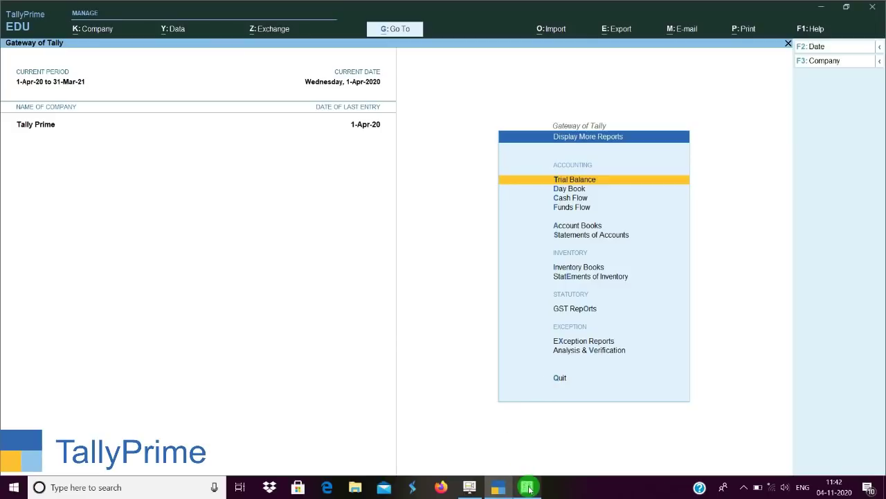
click(526, 487)
key(Escape)
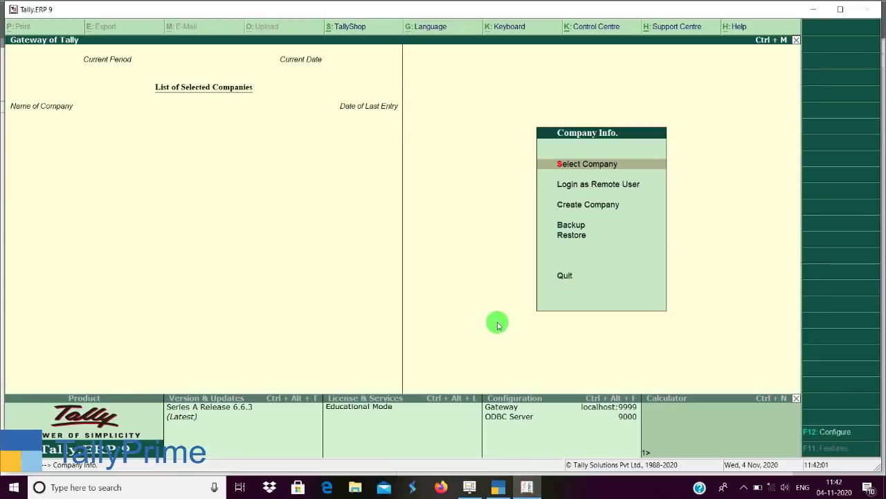
key(Return)
key(Down)
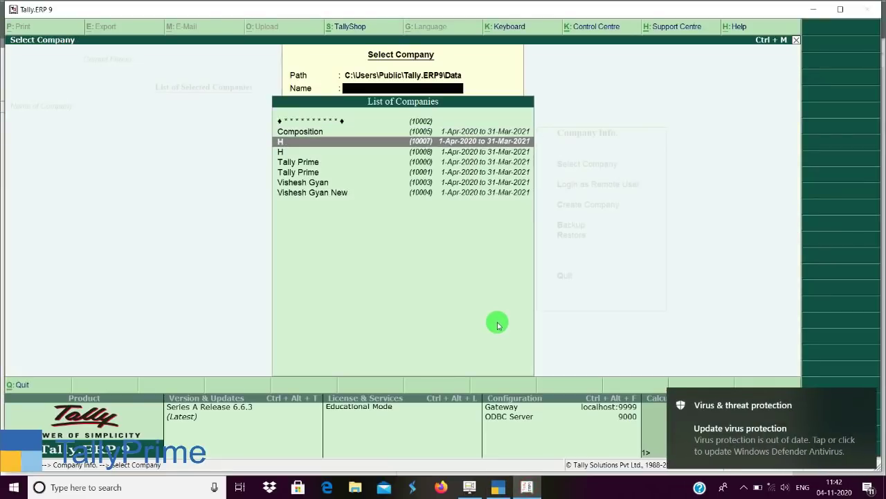
key(Down)
key(Return)
key(d)
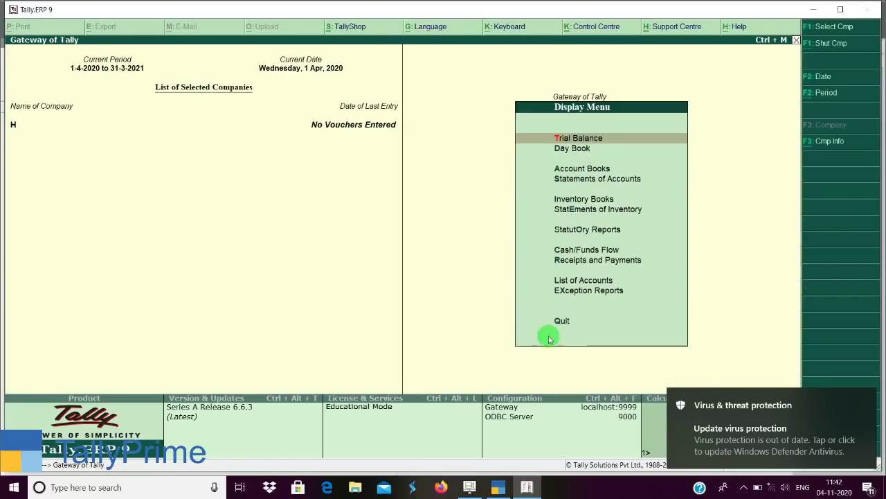
click(862, 401)
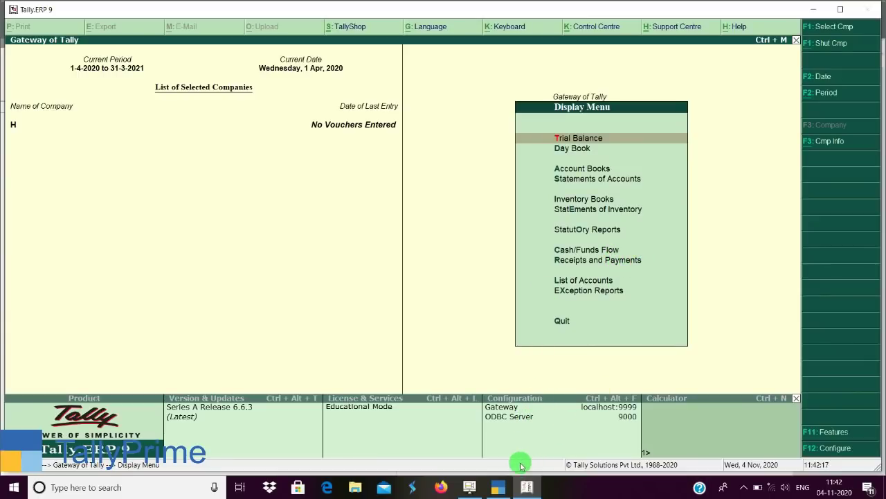
Open Account Books from TallyPrime's Display More Reports, then return to Tally.ERP 9.
click(506, 488)
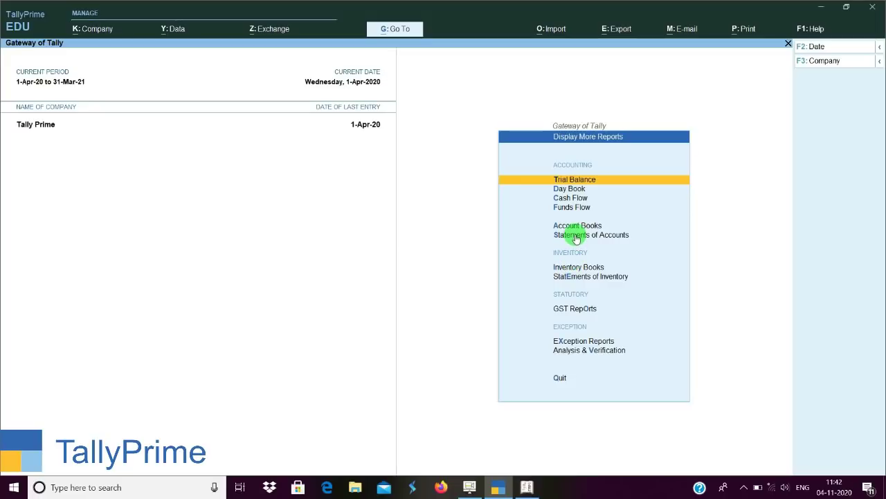
key(a)
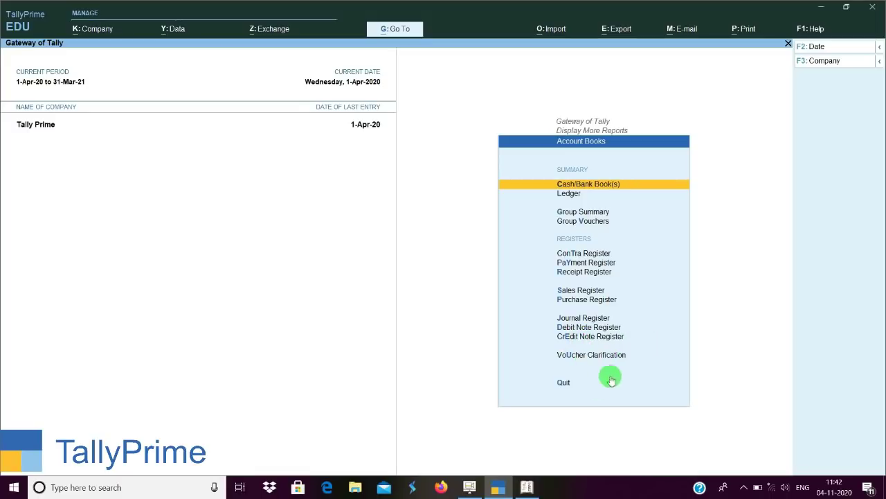
click(527, 484)
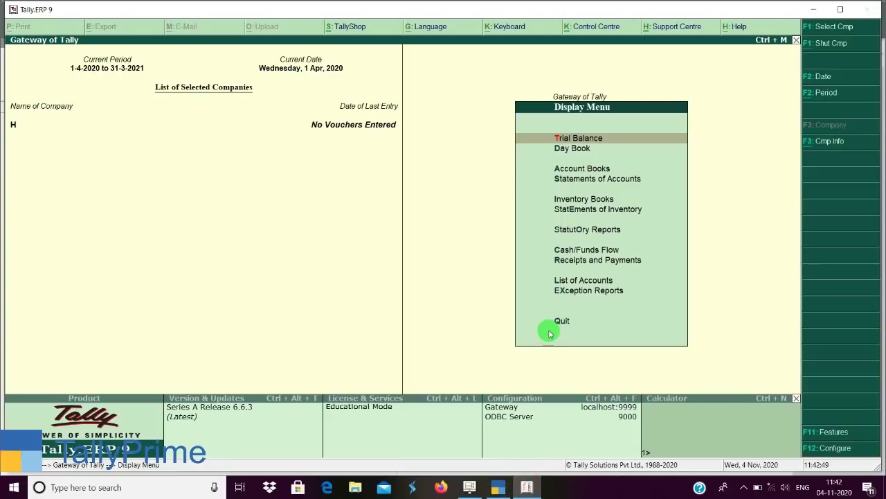
Open Account Books for company H in Tally.ERP 9 and compare it with TallyPrime's Account Books list.
key(a)
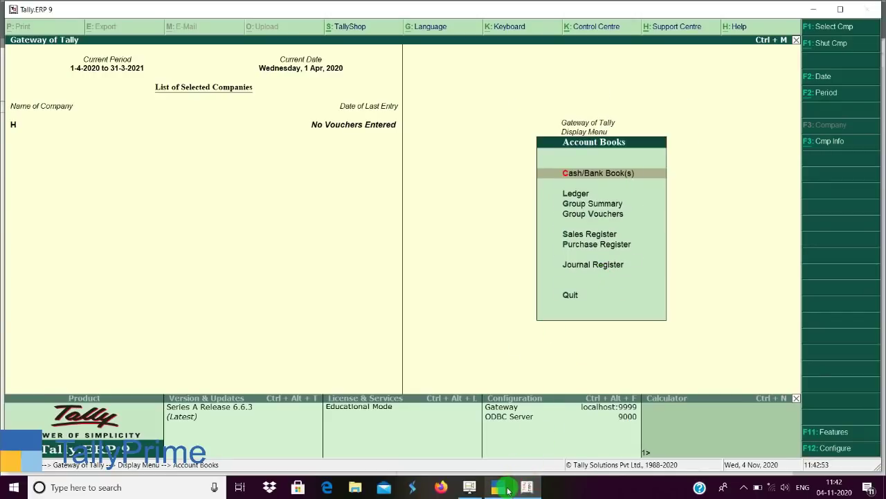
click(508, 488)
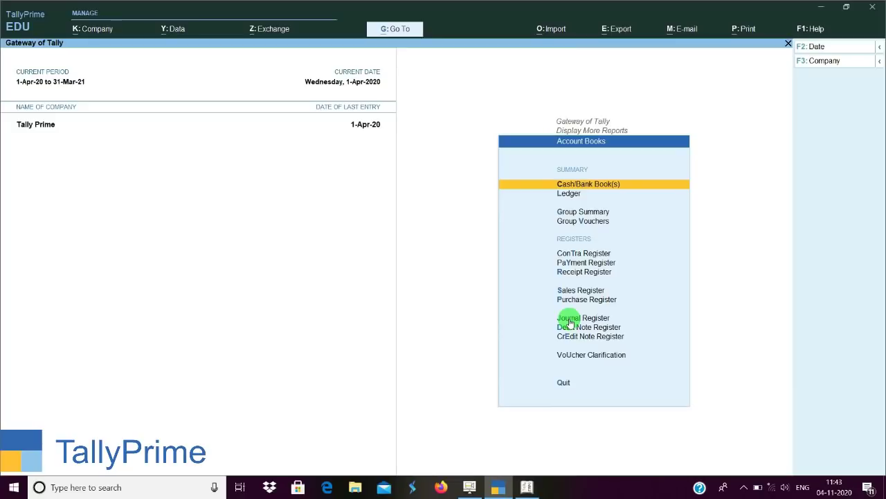
click(527, 487)
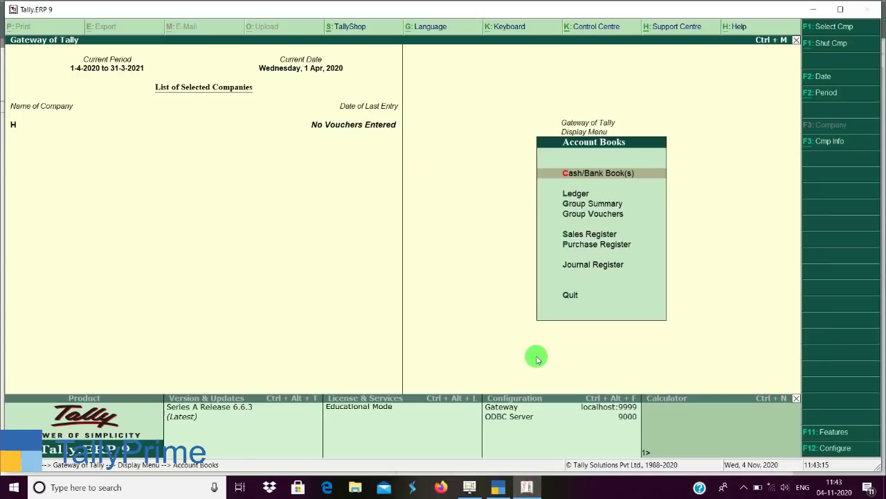
View Statements of Accounts > Statistics for company H in Tally.ERP 9, then switch to TallyPrime.
key(Escape)
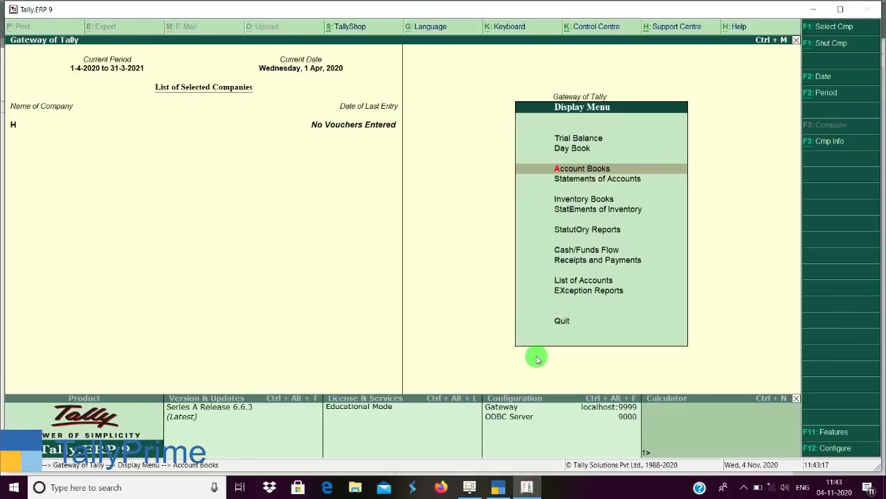
key(Down)
key(Return)
key(Down)
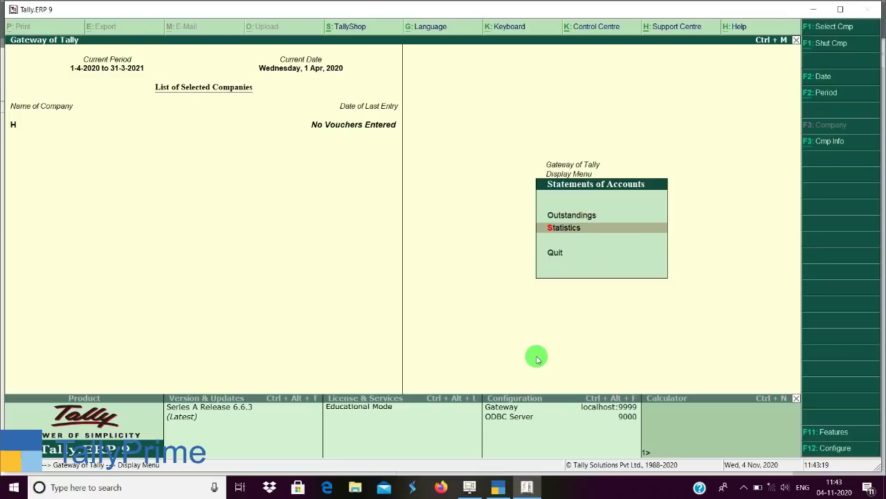
key(Return)
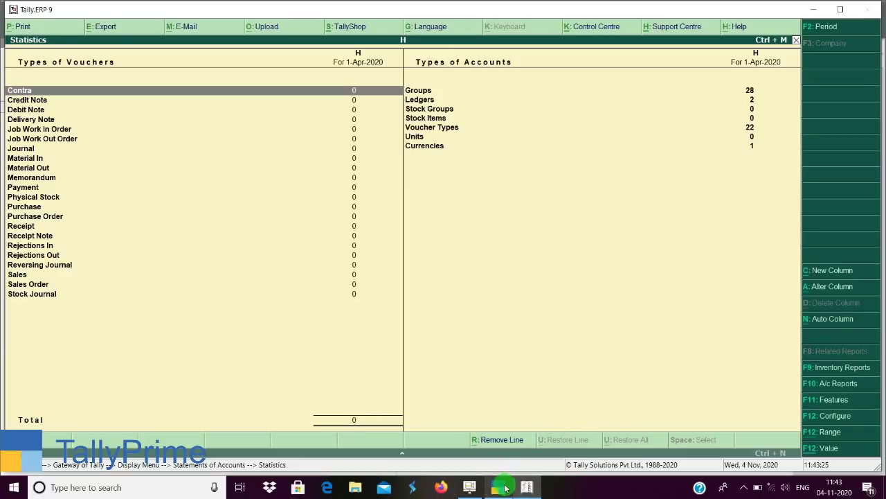
click(501, 488)
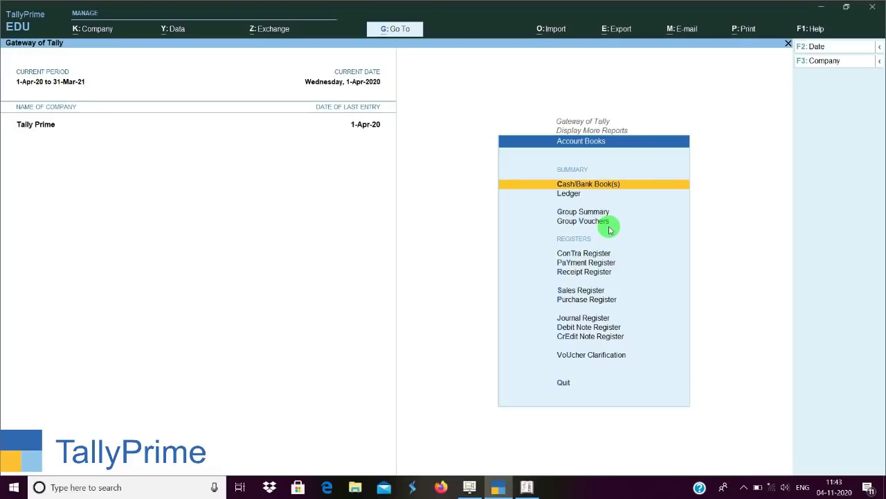
From Display More Reports, open GST Reports > GSTR-2 for 1-Apr-20 to 30-Apr-20.
key(Escape)
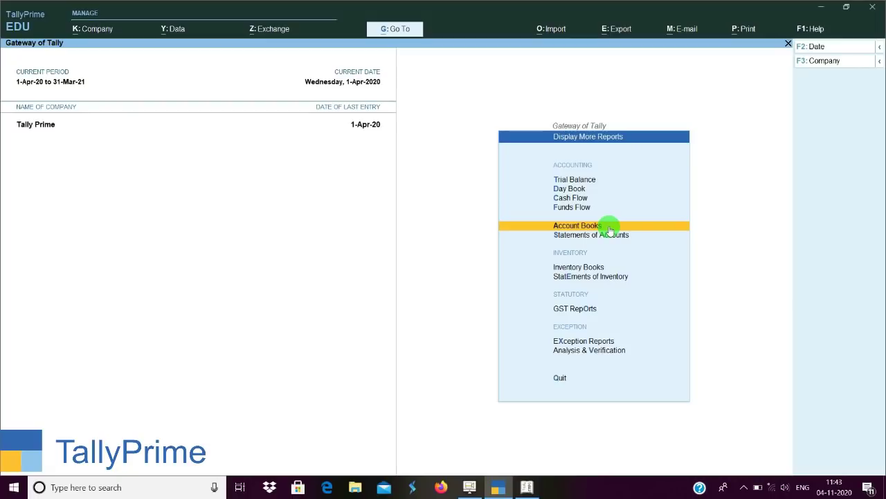
key(o)
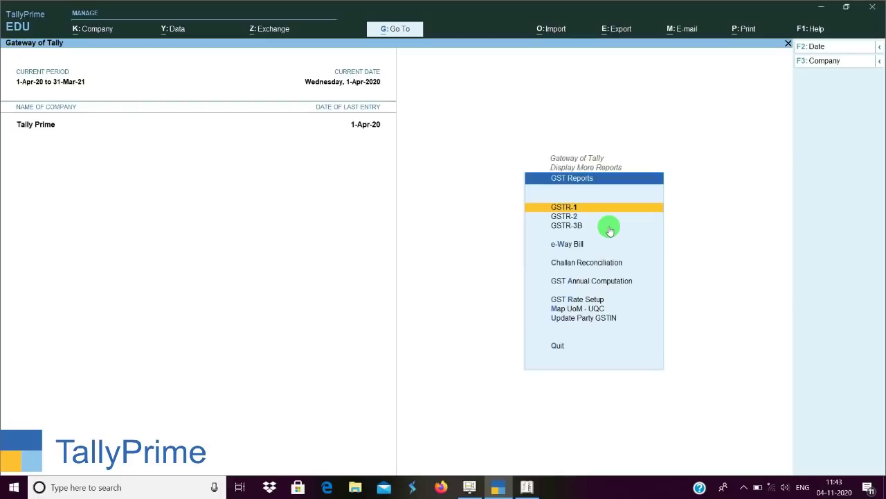
key(Down)
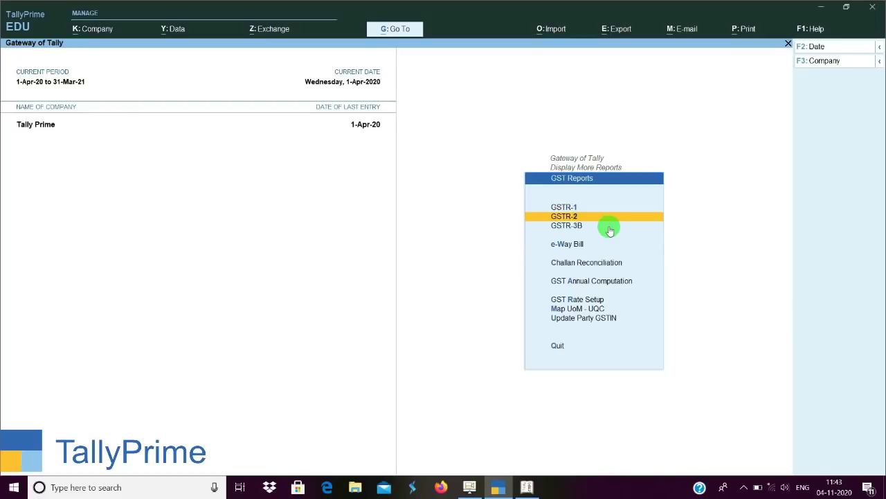
key(Return)
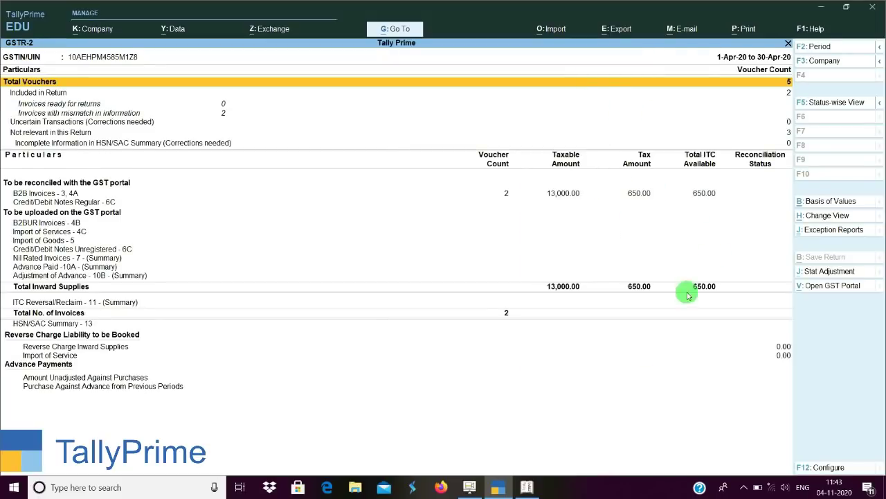
In Tally.ERP 9, open Statutory Reports > GST Reports > GSTR-2 for company H.
click(528, 486)
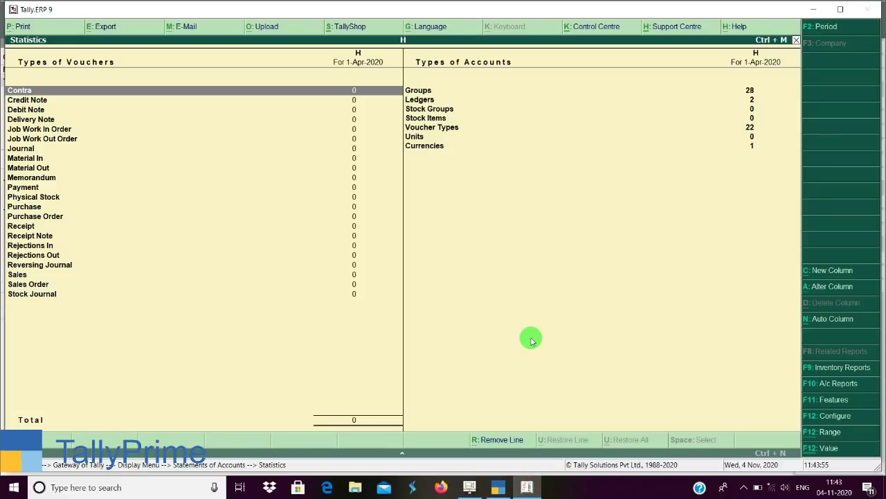
key(Escape)
key(Escape)
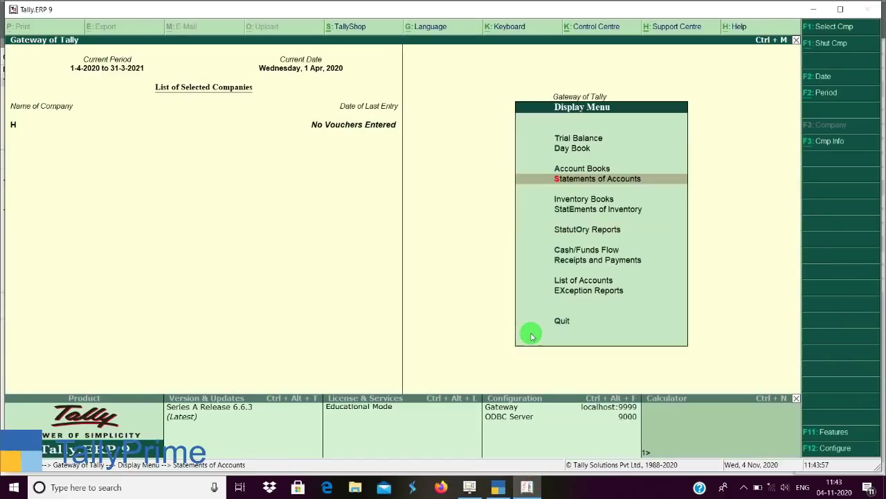
key(o)
key(Return)
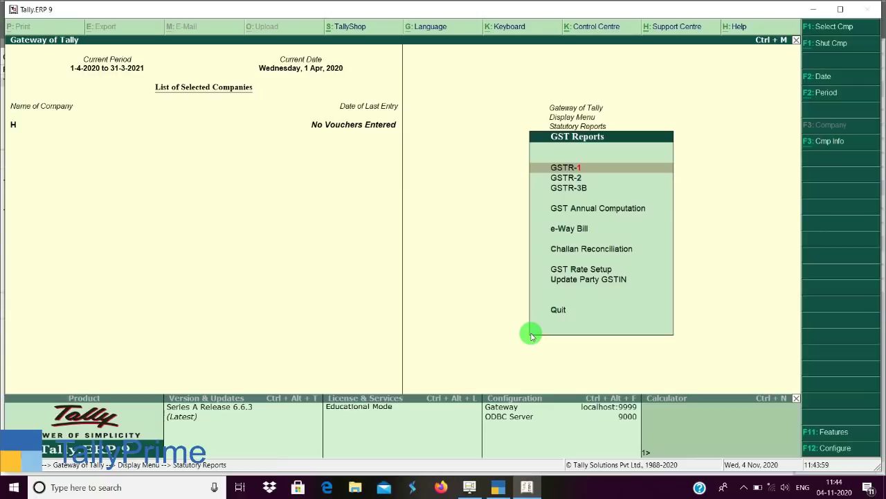
key(Down)
key(Return)
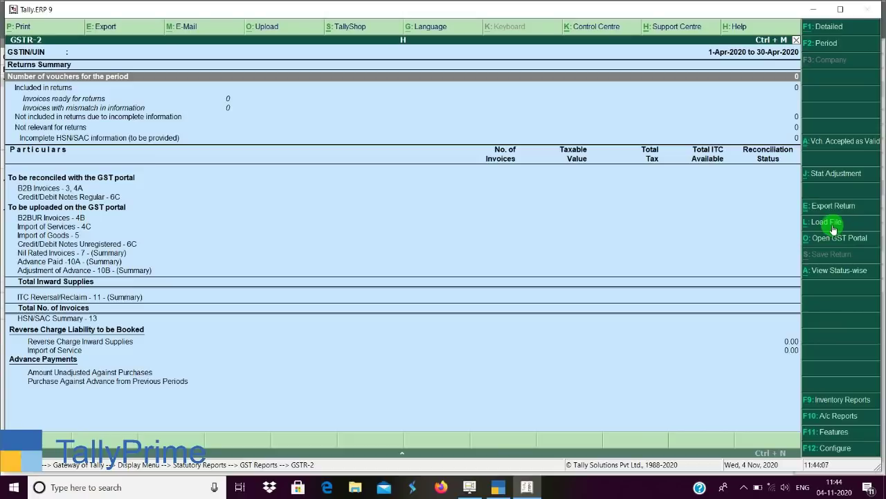
Check Tally.ERP 9's L: Load File and TallyPrime's O: Import options, cancelling both.
click(834, 227)
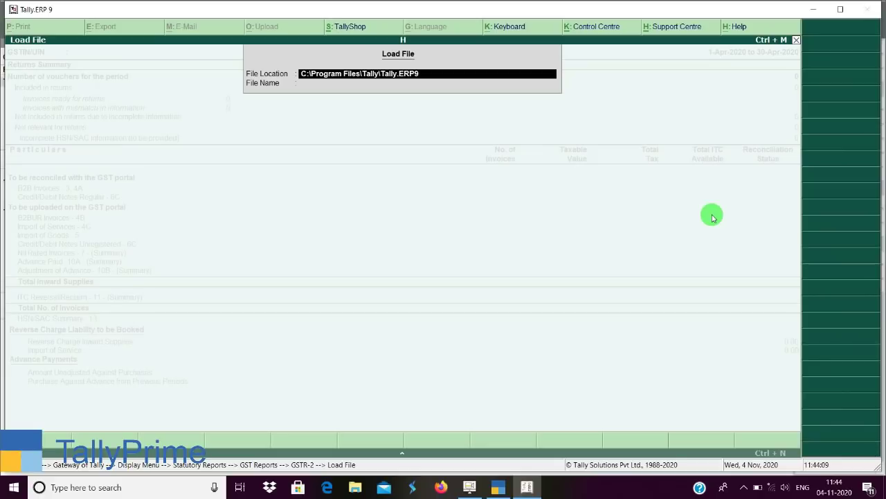
key(Escape)
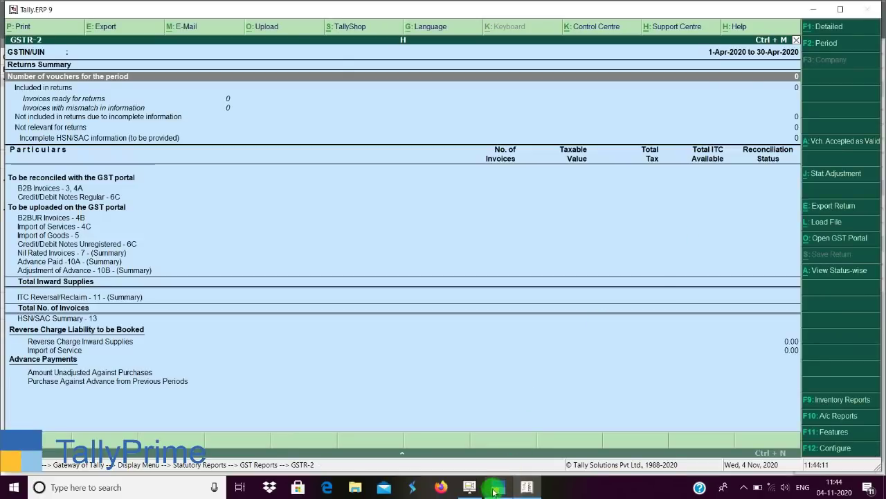
click(498, 487)
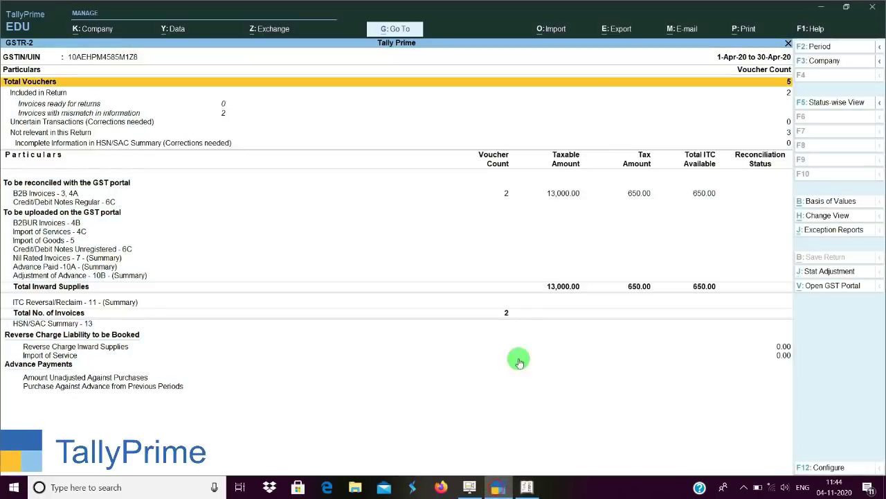
click(555, 31)
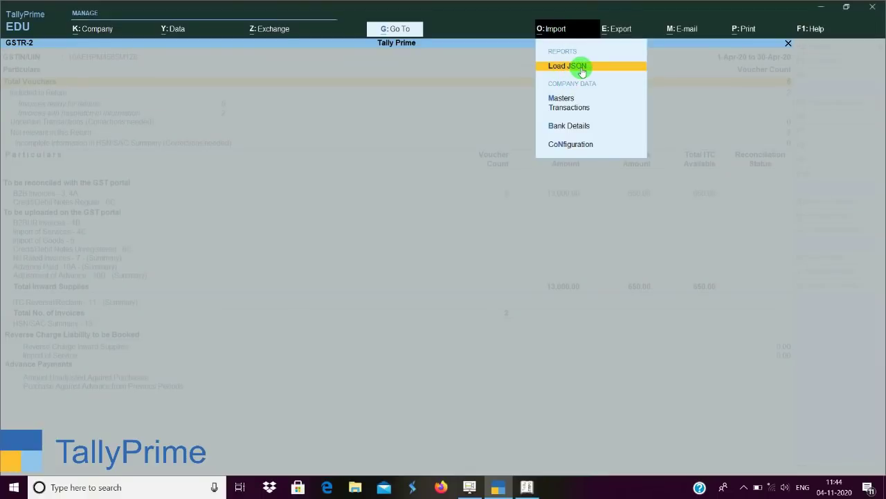
key(Escape)
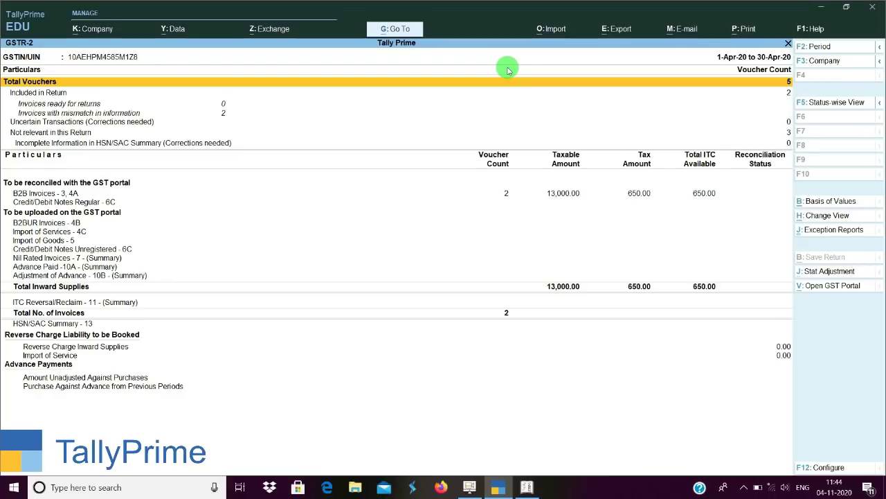
Close the GSTR-2 report to reach new Sales voucher No. 2 with Cash as party.
key(Escape)
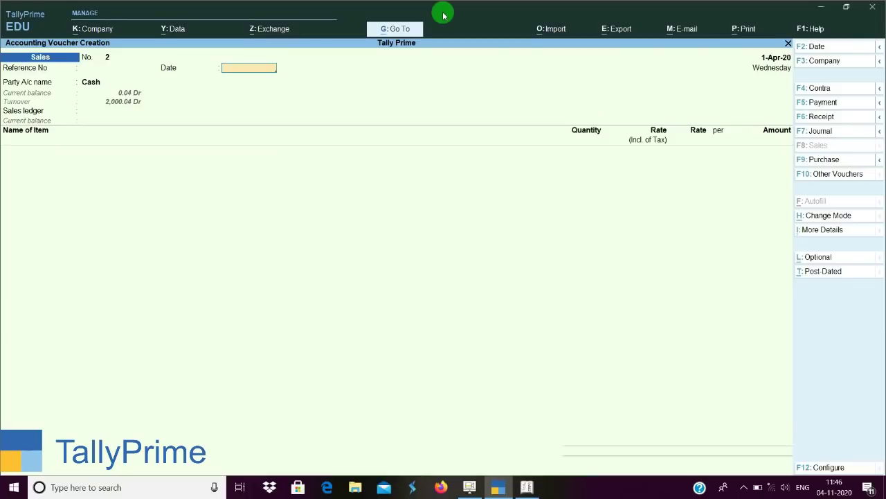
Keep Cash as the party, create Jjkkk as a new buyer, then view Tally.ERP 9's Party Details.
key(Return)
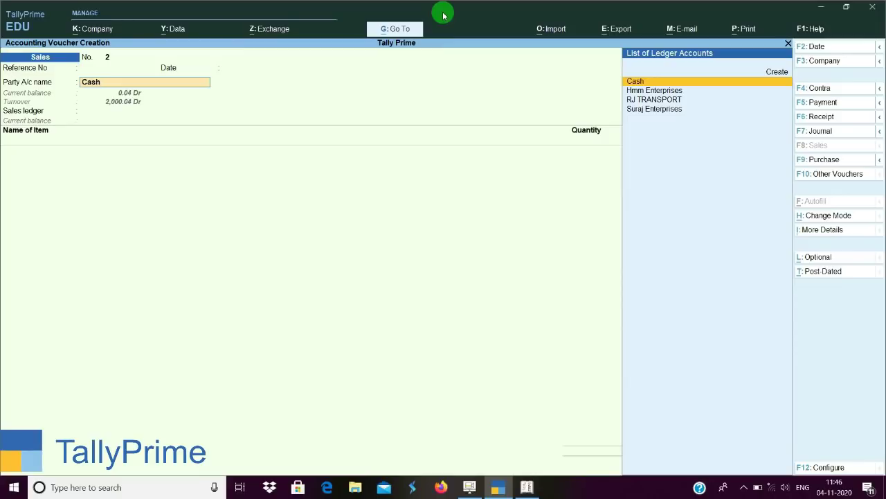
key(Return)
key(Return)
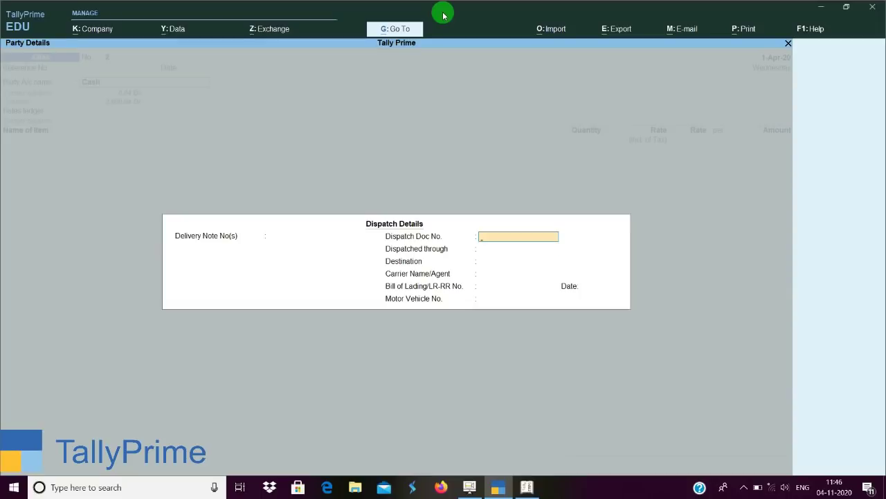
key(Return)
key(Return)
key(Return)
key(Return)
key(Return)
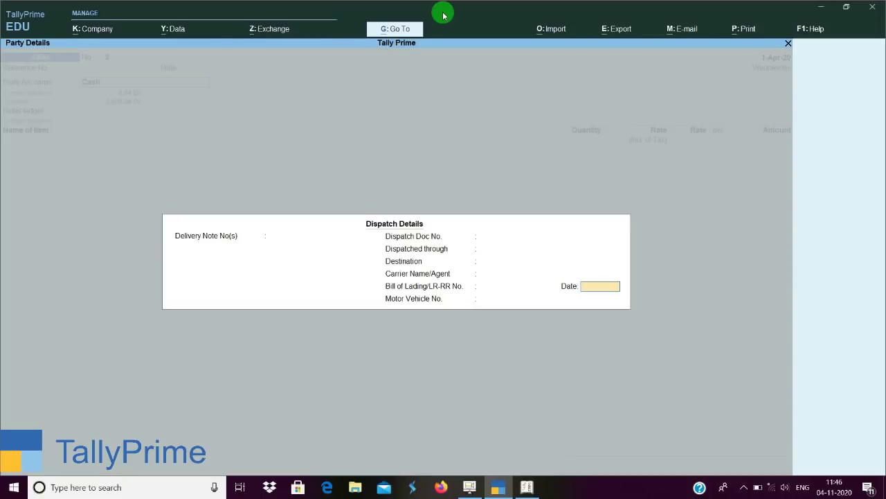
key(Return)
key(Return)
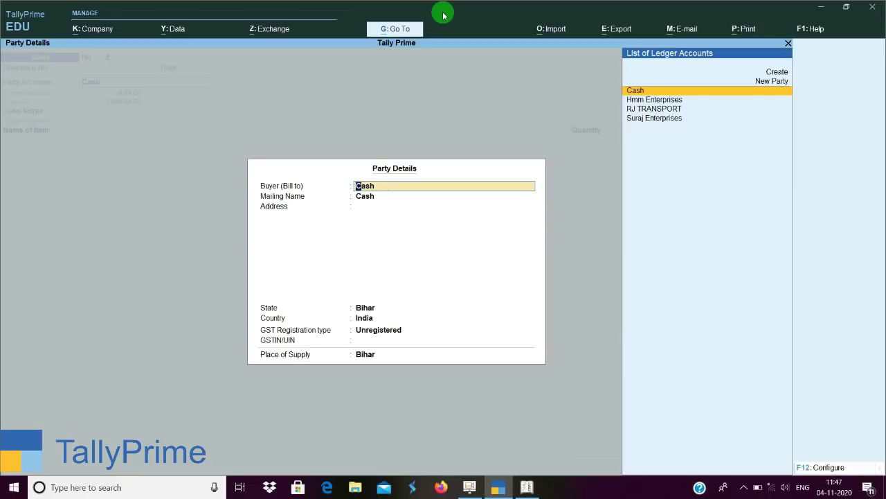
text(Jj)
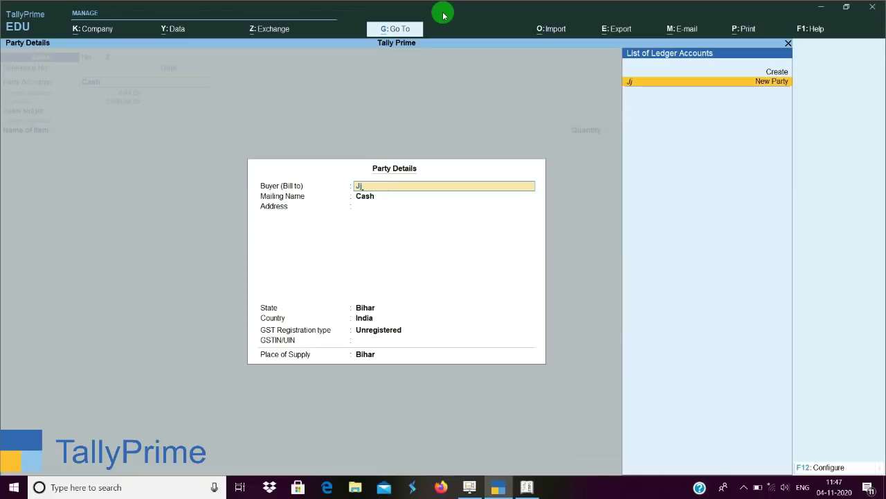
text(kkk)
key(Return)
key(Return)
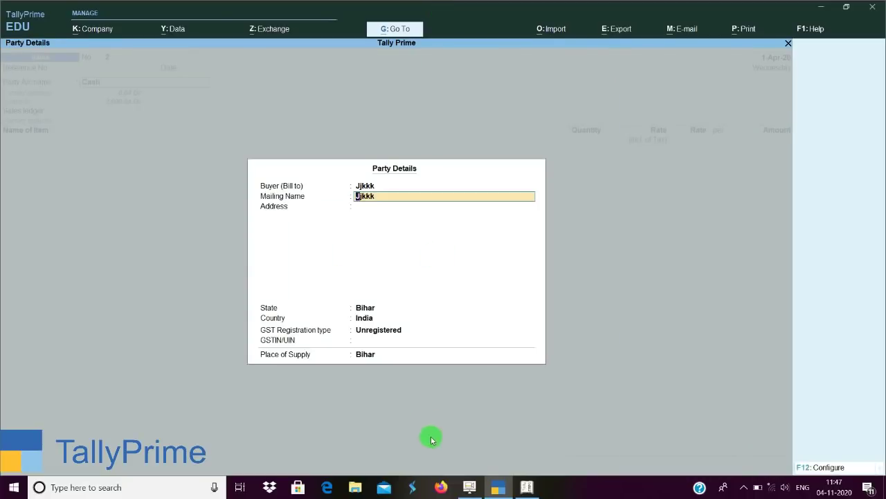
click(527, 487)
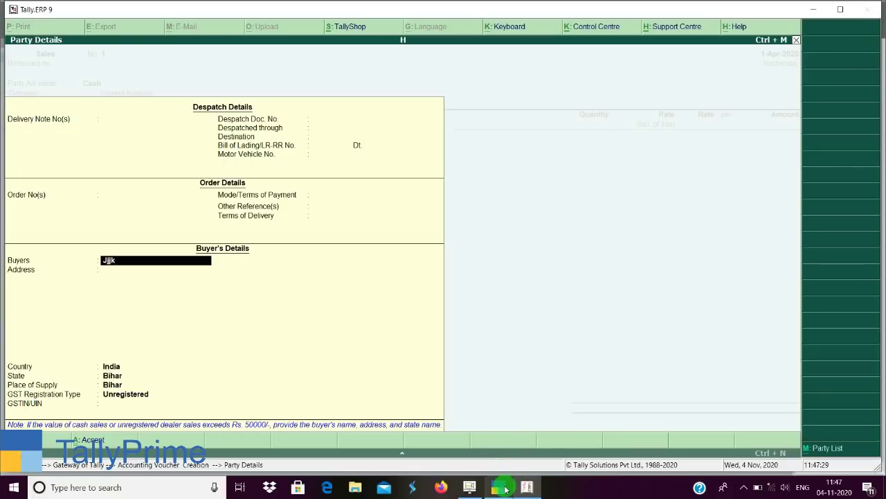
Compare the buyer party lists in both programs, then clear the buyer and quit Tally.ERP 9's Party Details.
click(504, 489)
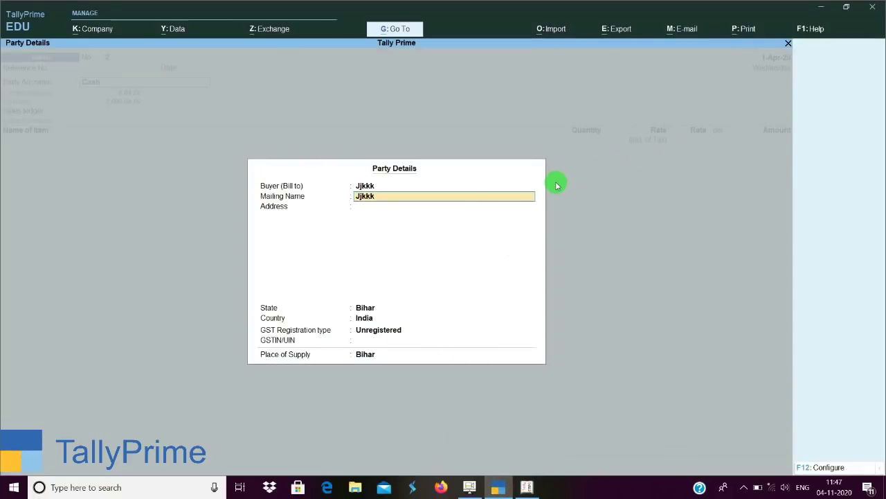
key(Up)
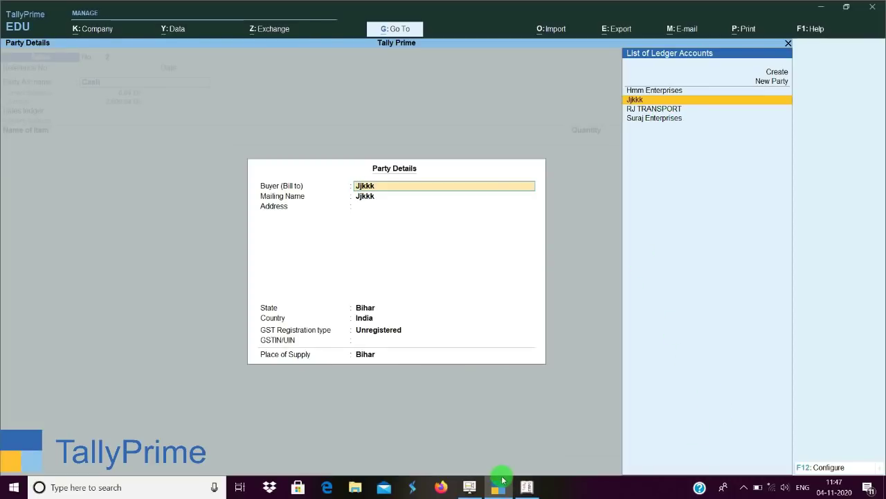
click(527, 486)
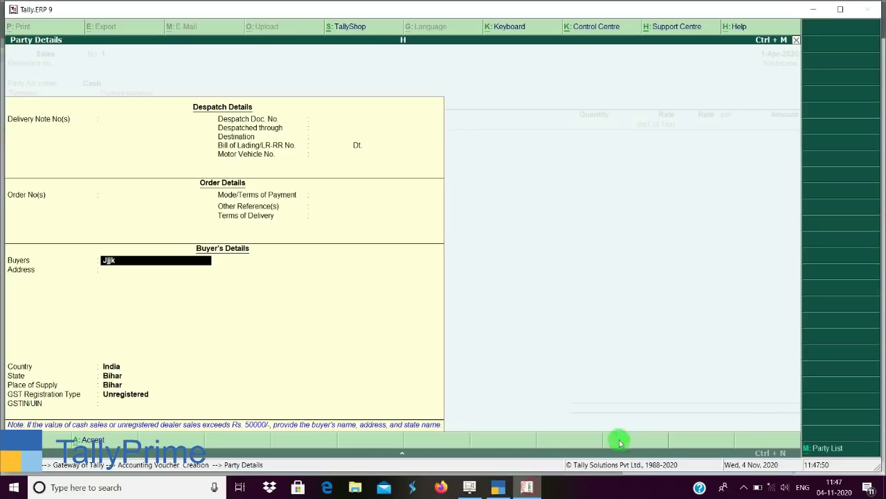
click(834, 454)
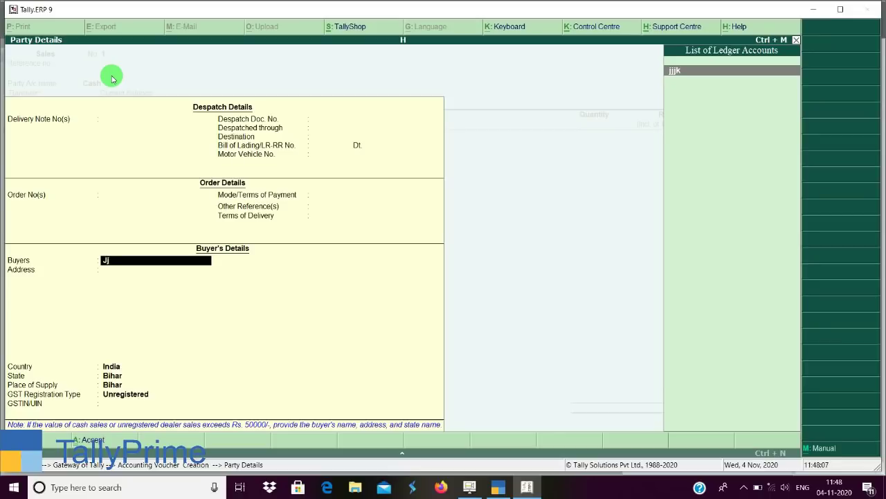
key(BackSpace)
key(BackSpace)
key(Escape)
key(y)
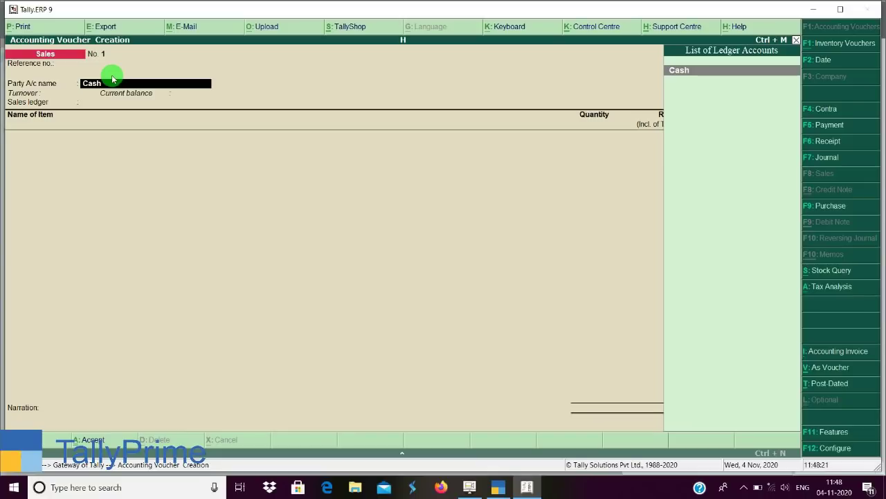
In Tally.ERP 9, re-accept Cash and switch the buyer to manual entry, then return to TallyPrime.
key(Return)
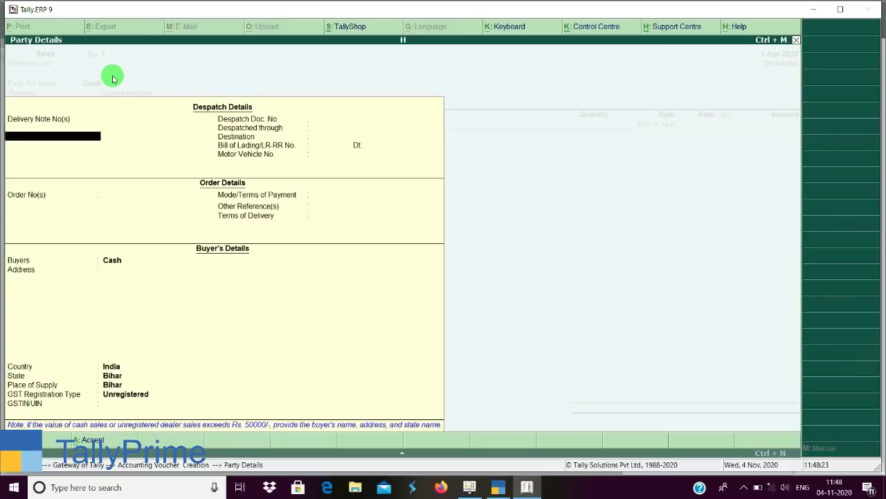
key(Return)
key(Return)
key(Return)
key(Return)
key(Return)
key(Return)
key(Return)
key(Return)
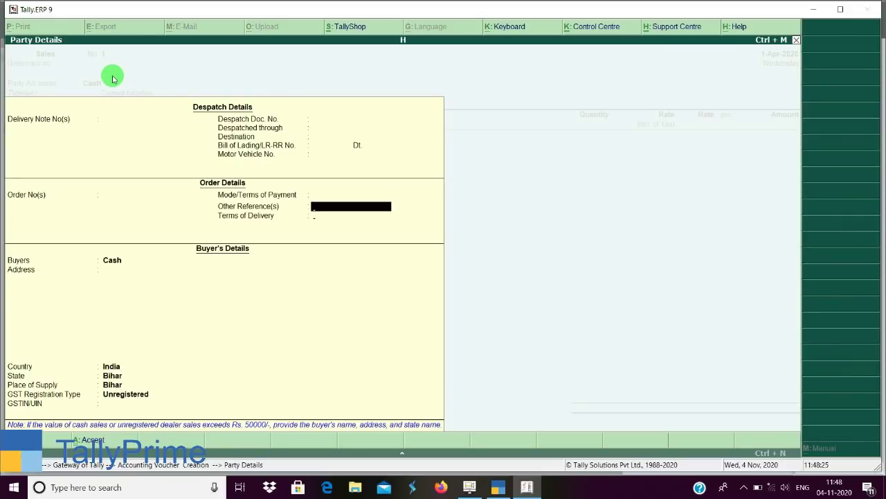
key(Return)
key(Return)
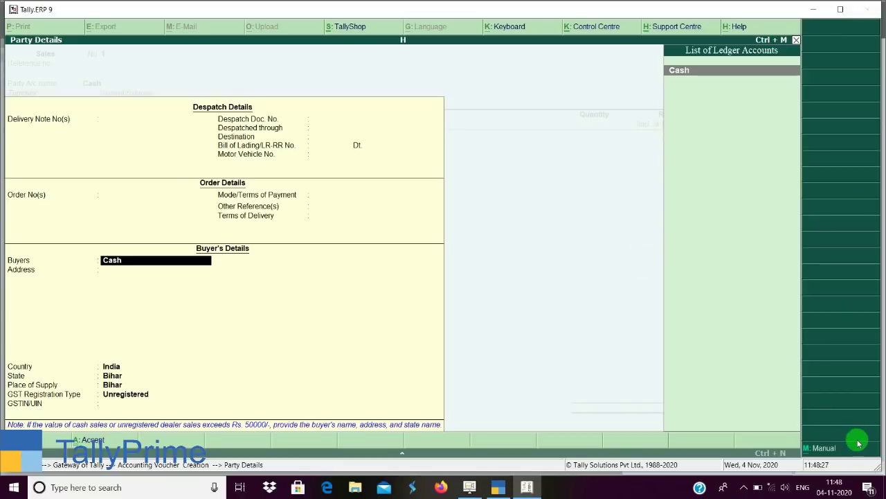
click(821, 448)
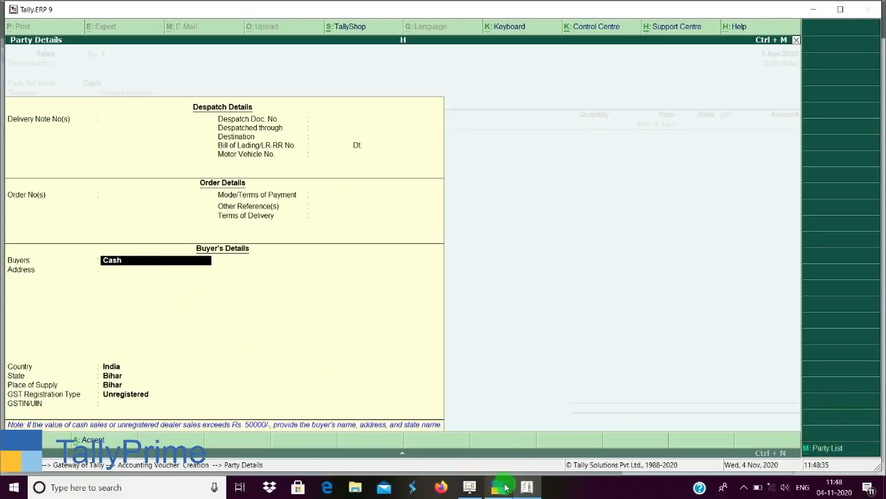
click(506, 488)
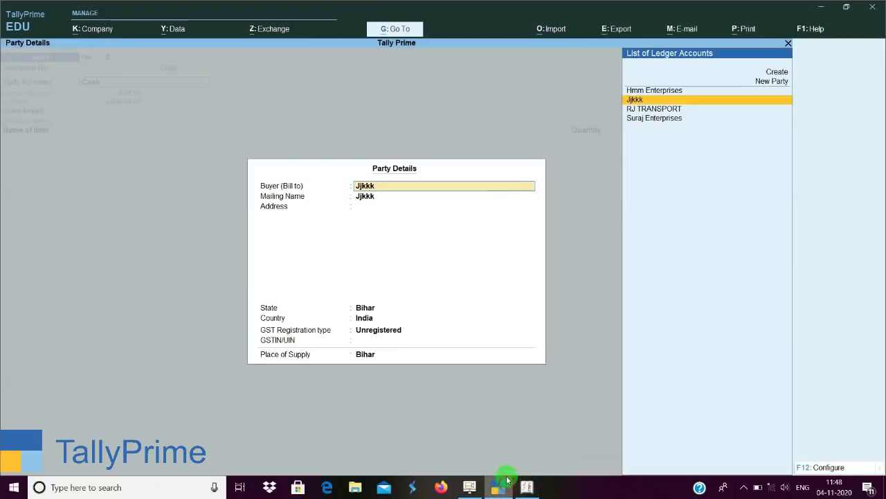
Review the create-party and F12 configuration options, then clear the buyer and quit Party Details.
click(786, 76)
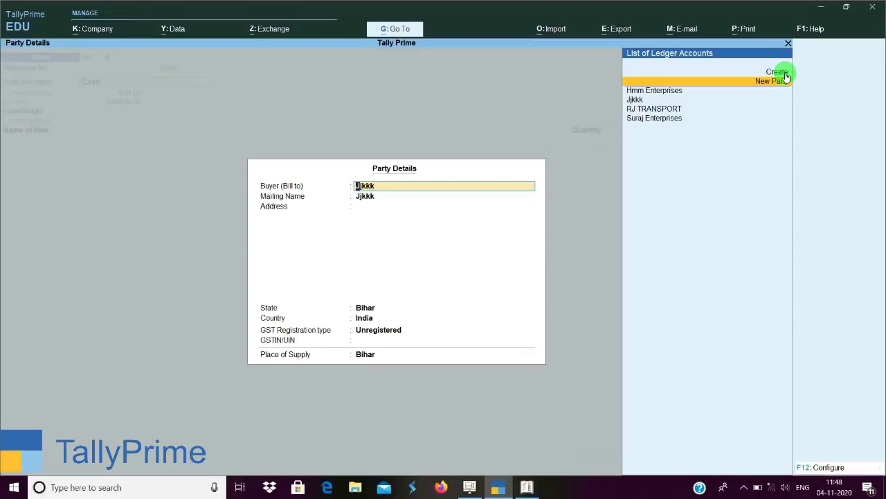
click(844, 467)
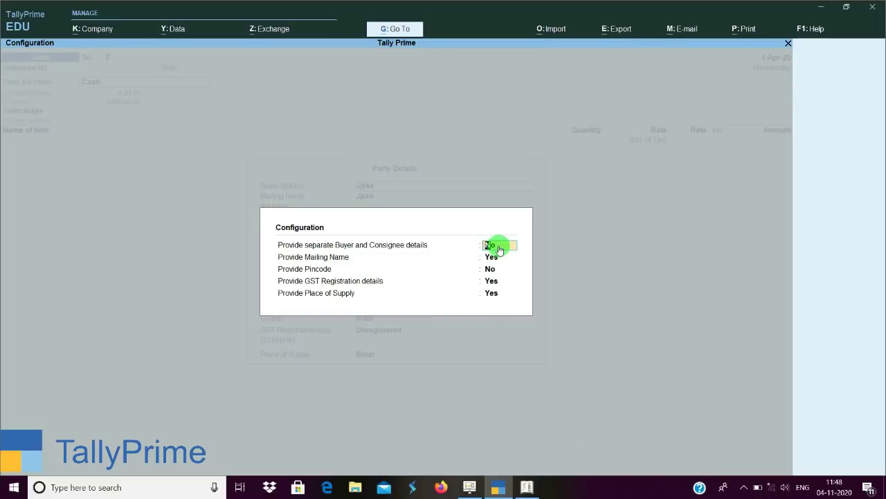
key(ctrl+a)
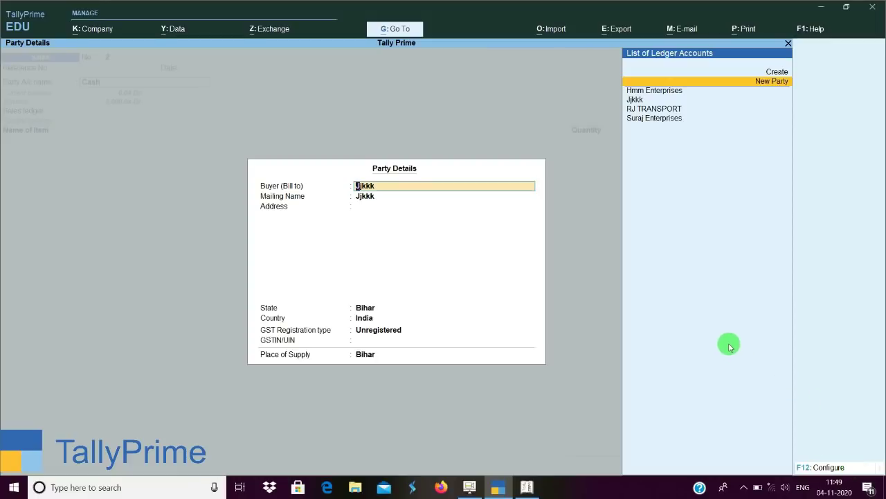
key(BackSpace)
key(Escape)
key(Return)
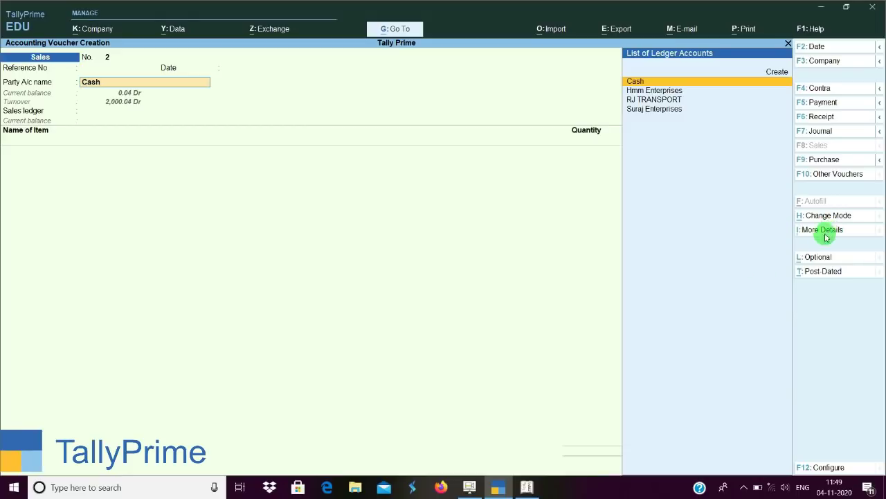
In Tally.ERP 9, complete Party Details and check the tax analysis showing no tax implications.
click(538, 488)
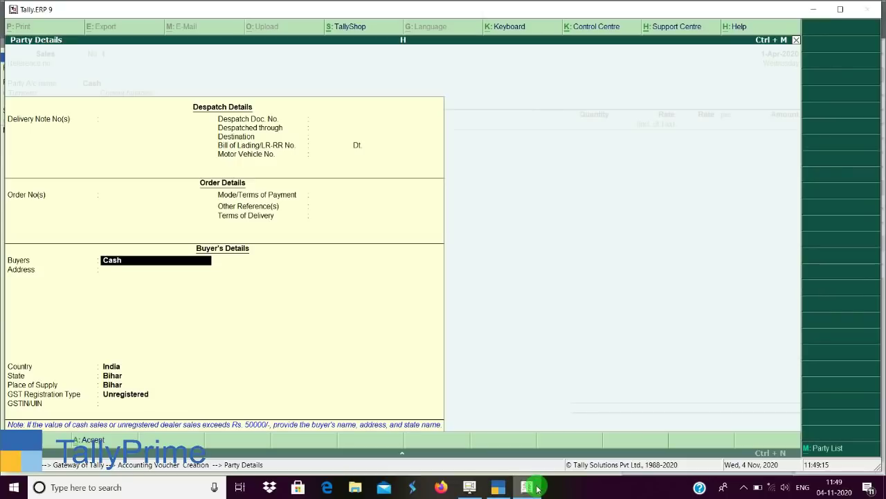
key(Return)
key(Return)
key(Return)
key(Return)
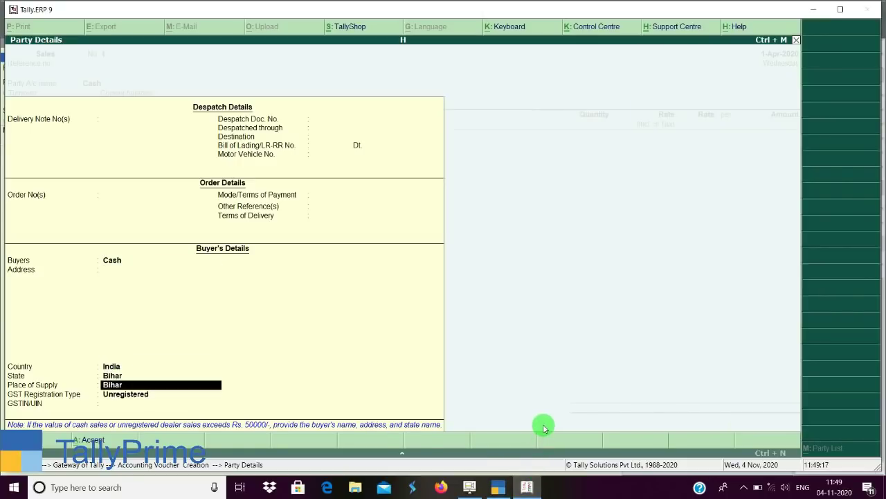
key(Return)
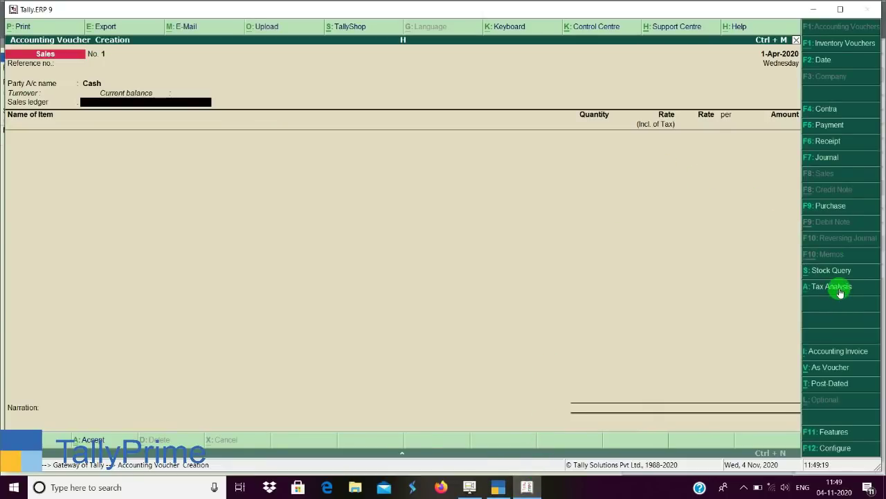
click(838, 291)
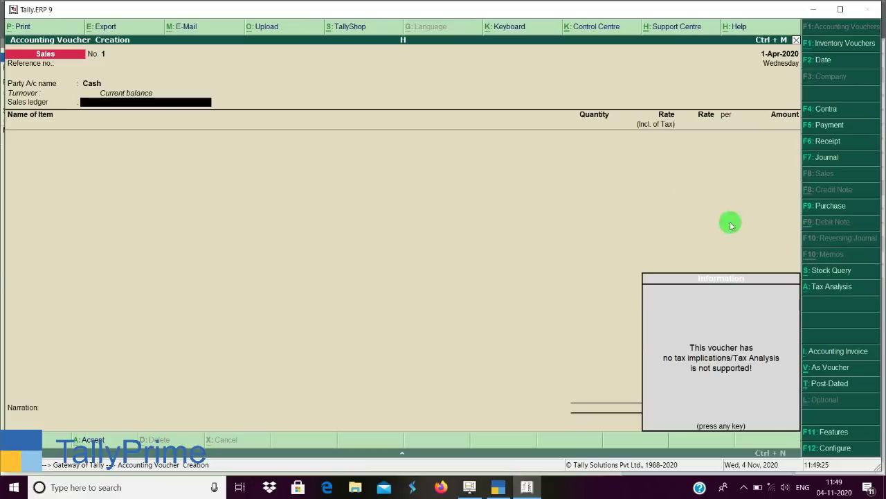
click(500, 487)
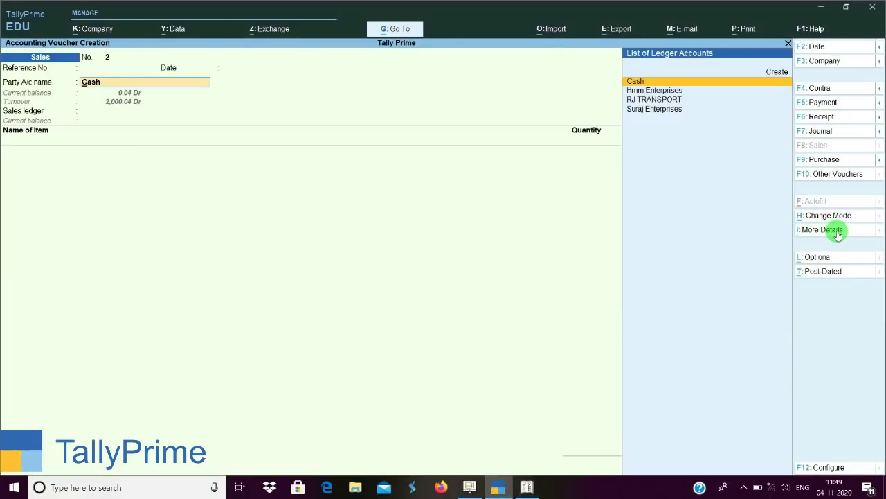
Browse the voucher's More Details list and preview the e-Way Bill Details.
click(837, 235)
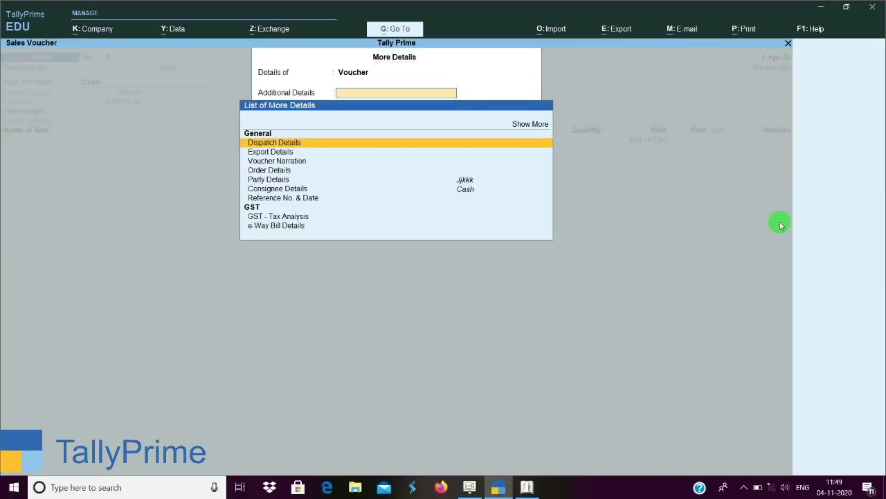
key(Down)
key(Down)
key(Down)
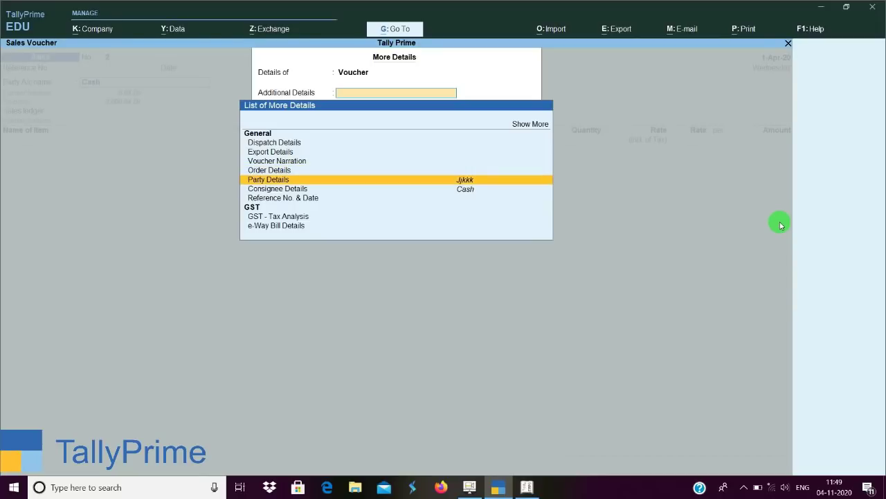
key(Up)
key(Up)
key(Up)
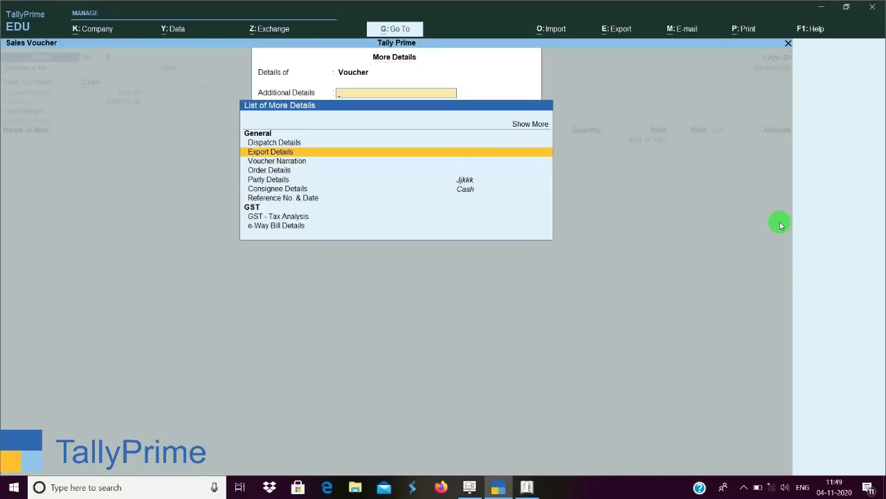
key(Down)
key(Down)
key(Down)
key(Down)
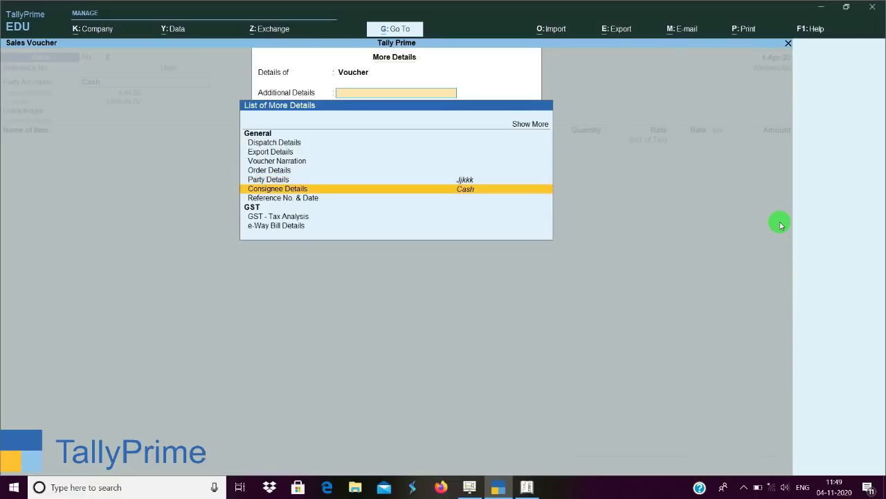
key(Down)
key(Down)
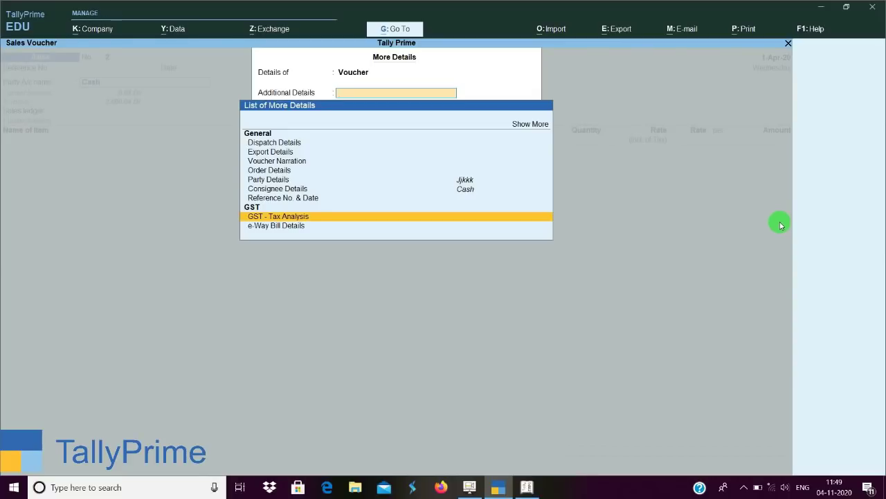
key(Down)
key(Return)
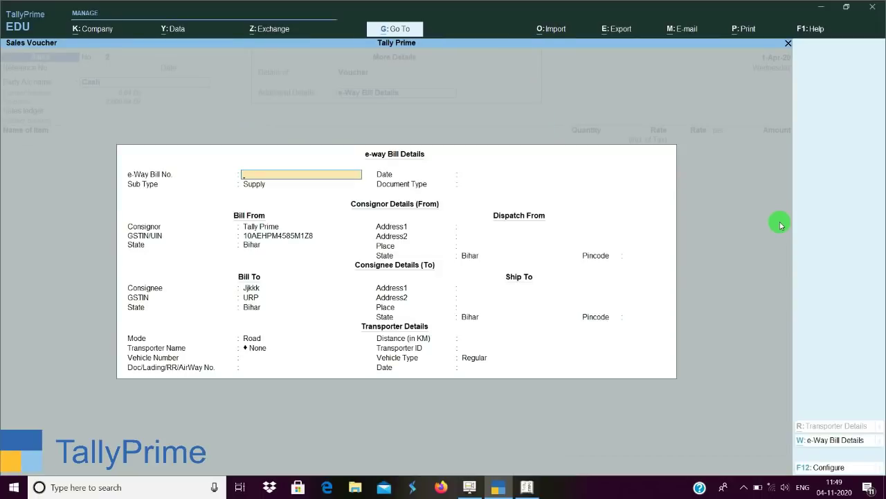
key(Escape)
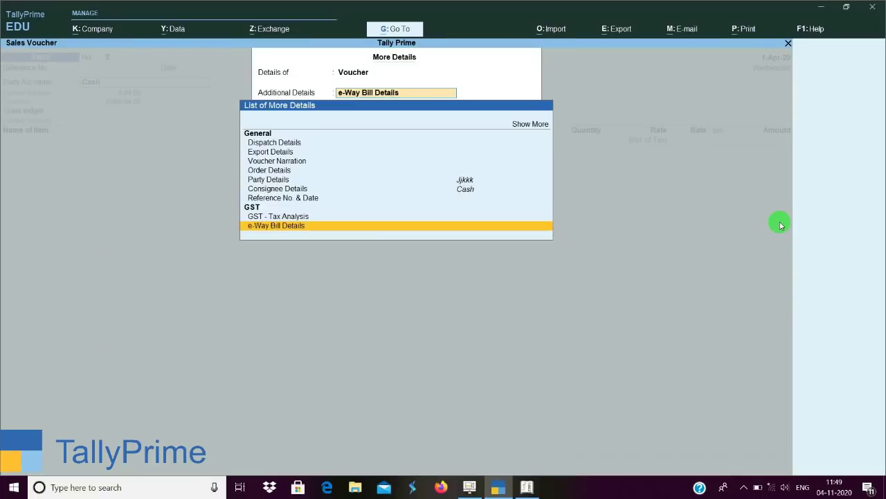
key(Escape)
key(Escape)
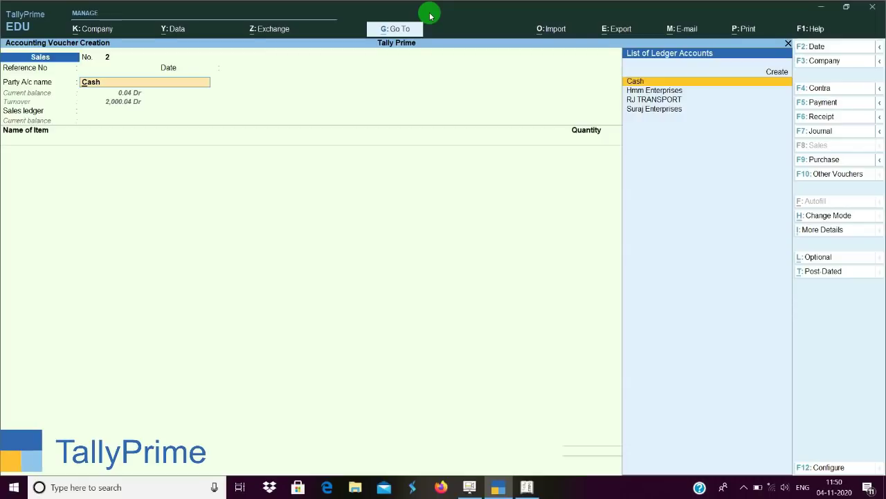
Fill the voucher with the Sales ledger and 10 pcs of Jeans totalling 1,904.80.
key(Return)
key(Return)
key(Return)
key(Return)
key(Return)
key(Return)
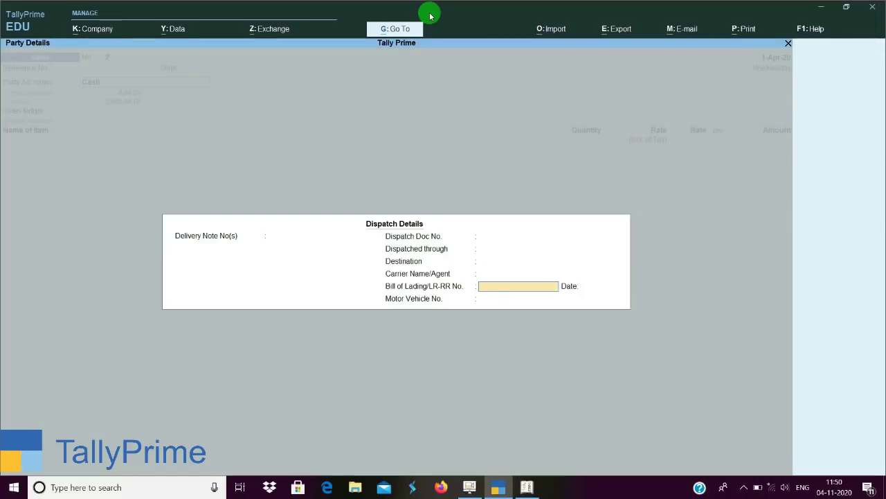
key(Return)
key(Return)
key(Return)
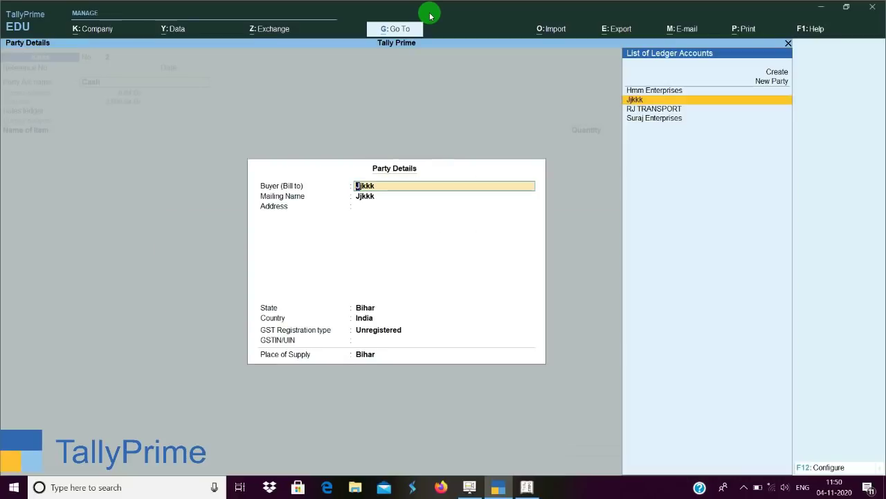
key(Return)
key(Return)
key(Return)
key(Return)
key(Return)
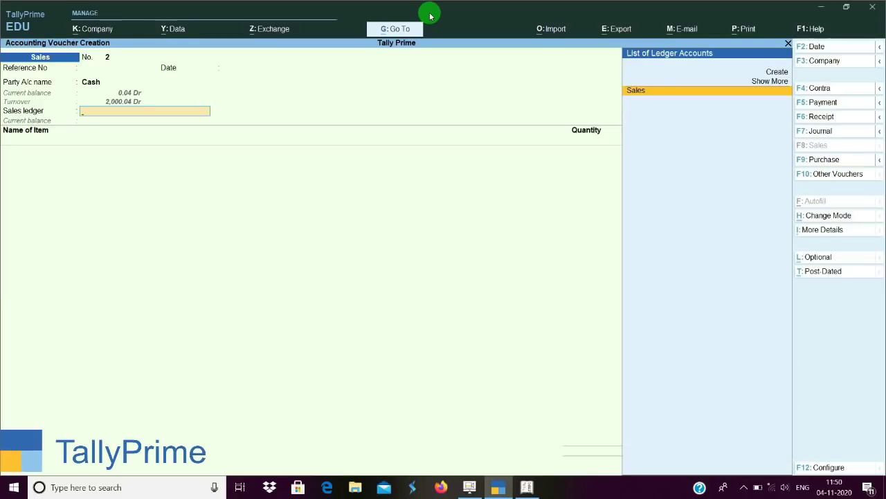
key(Return)
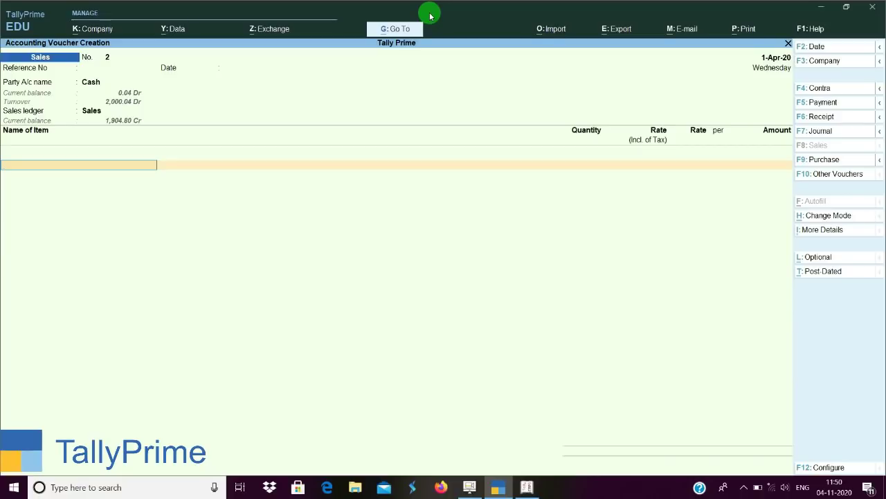
text(Je)
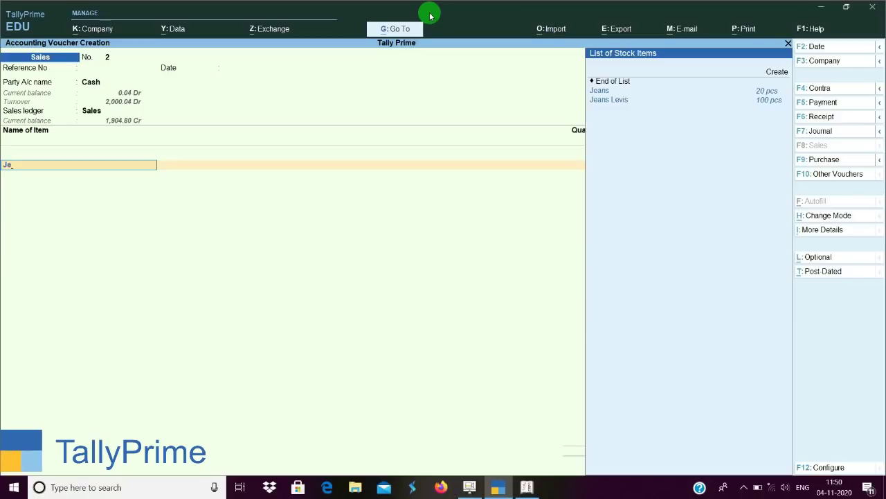
key(Down)
key(Return)
key(Return)
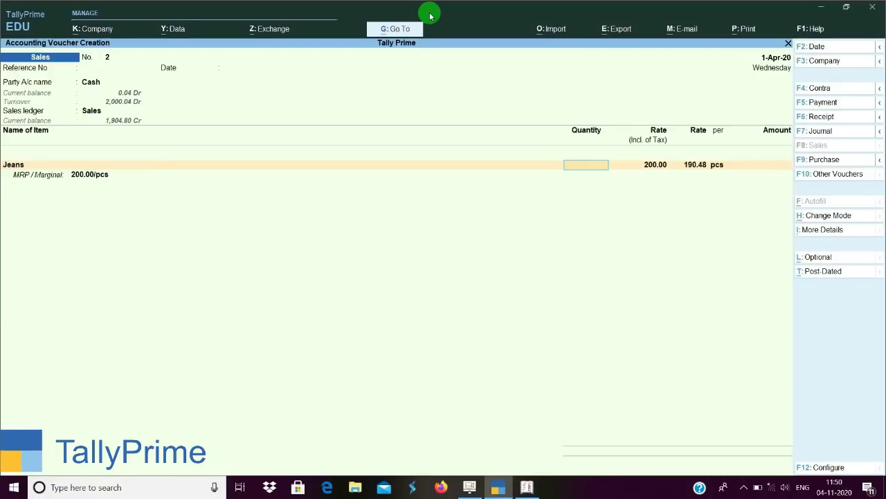
text(10)
key(Return)
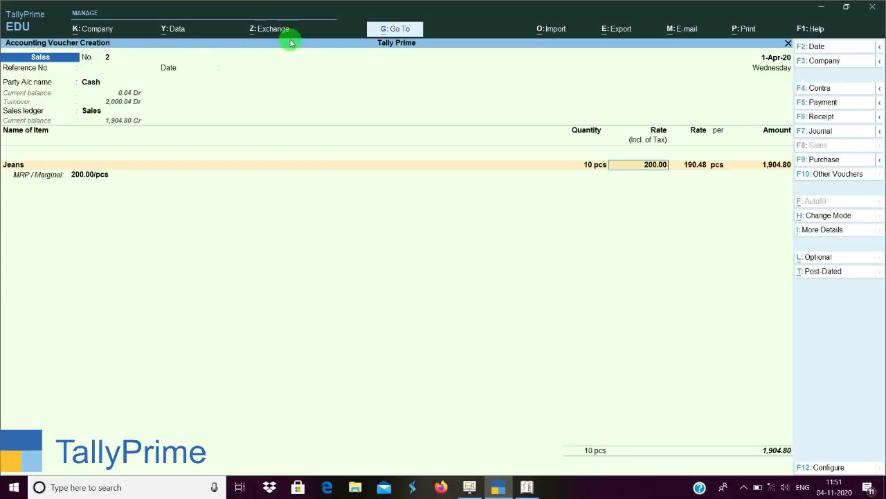
click(401, 31)
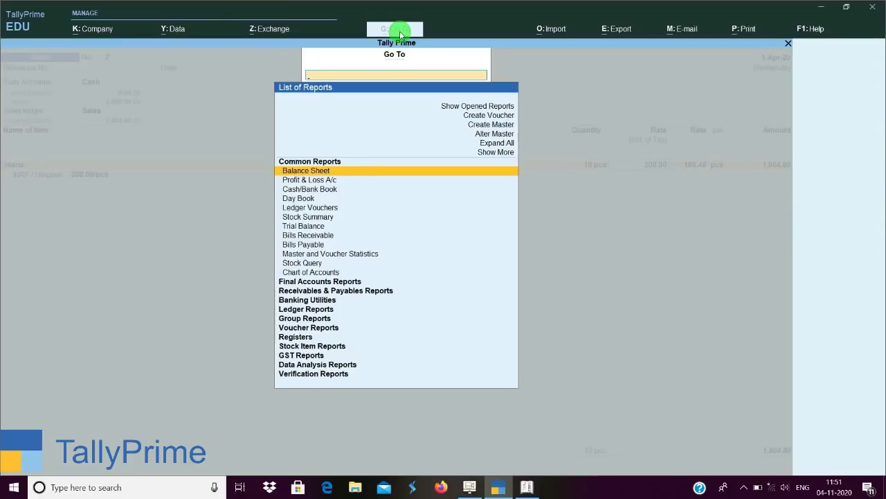
Create a Cash sales voucher with 100 pcs of Jeans at 190.48, totalling 19,048.00.
key(Up)
key(Up)
key(Up)
key(Up)
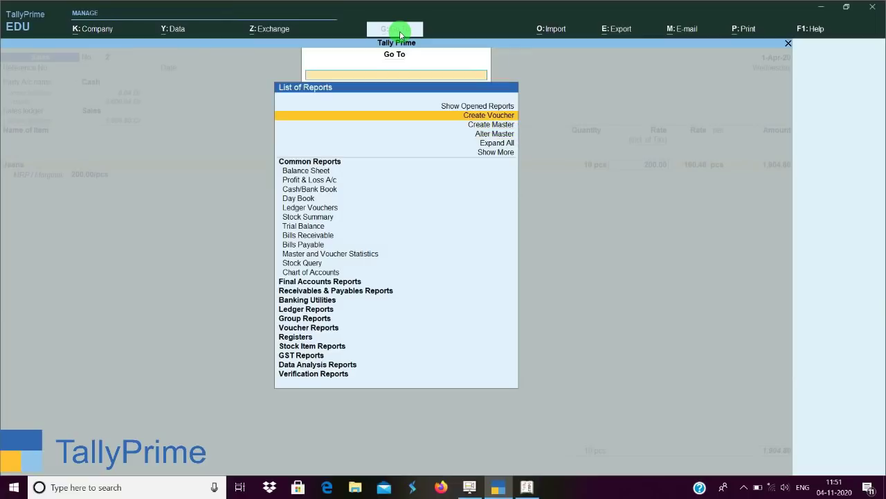
key(Return)
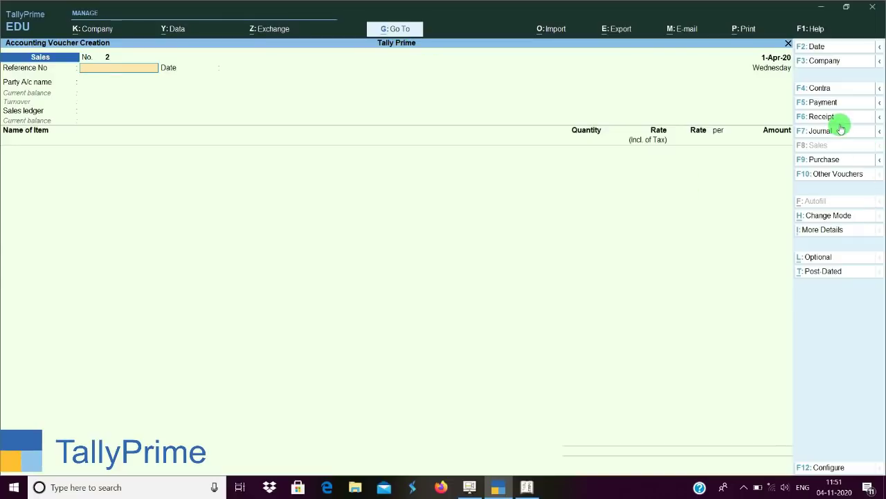
key(Return)
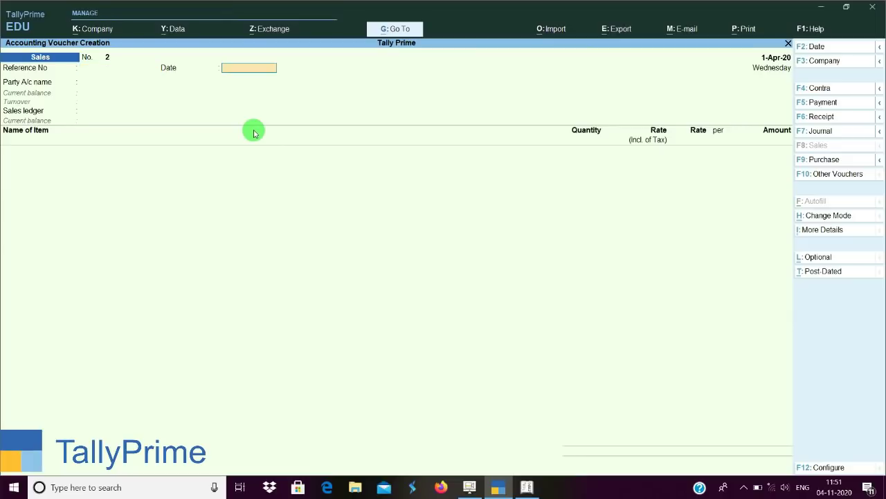
key(Return)
key(Return)
key(Return)
key(Return)
key(Return)
key(Return)
key(Return)
key(Return)
key(Return)
key(Return)
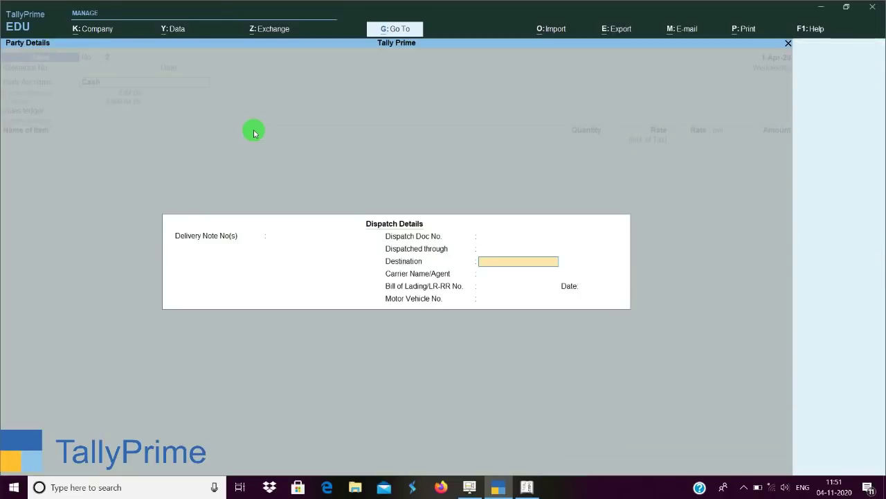
key(Return)
key(Return)
key(Return)
key(Return)
key(Return)
key(Return)
key(Return)
key(Return)
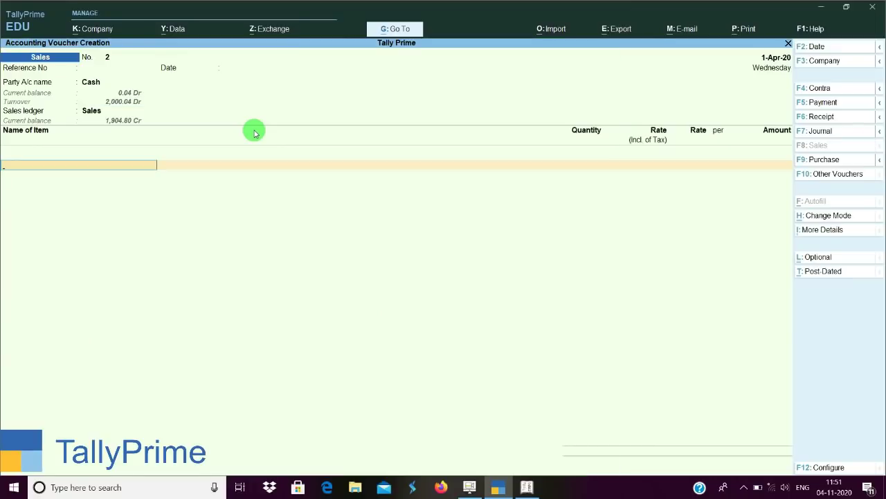
key(Down)
key(Return)
key(Return)
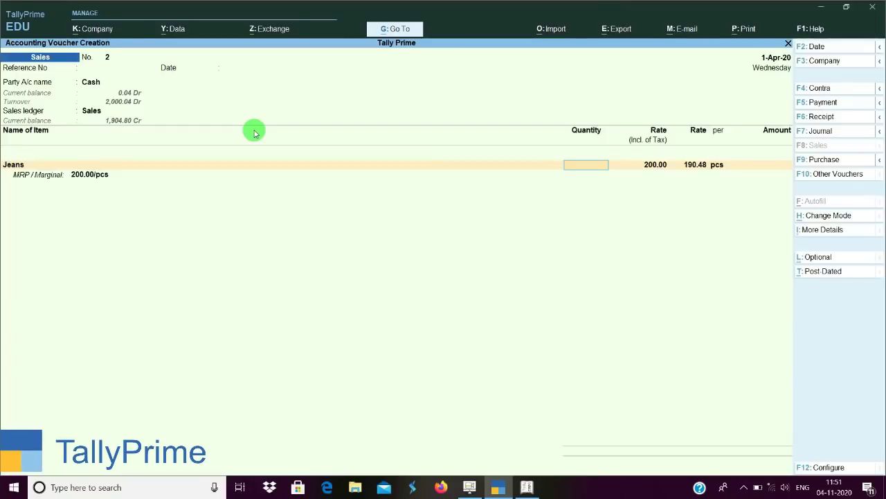
text(100)
key(Return)
key(Return)
key(Return)
key(Return)
key(Return)
key(Return)
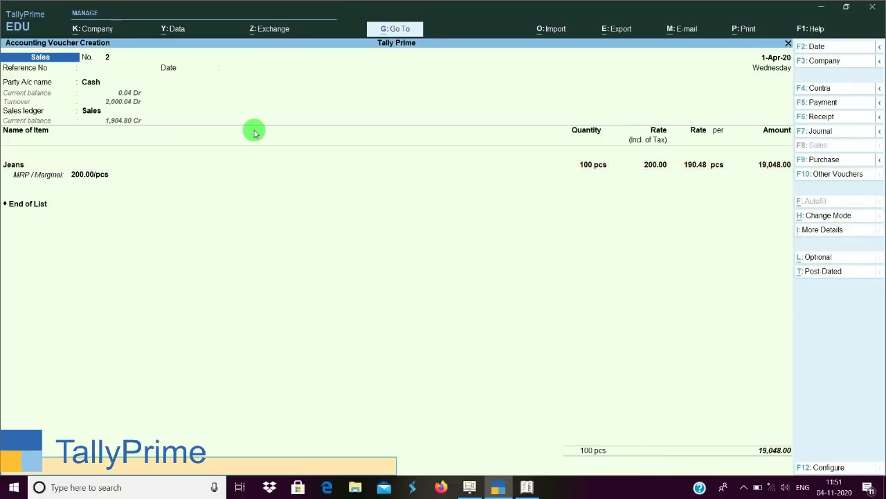
key(Return)
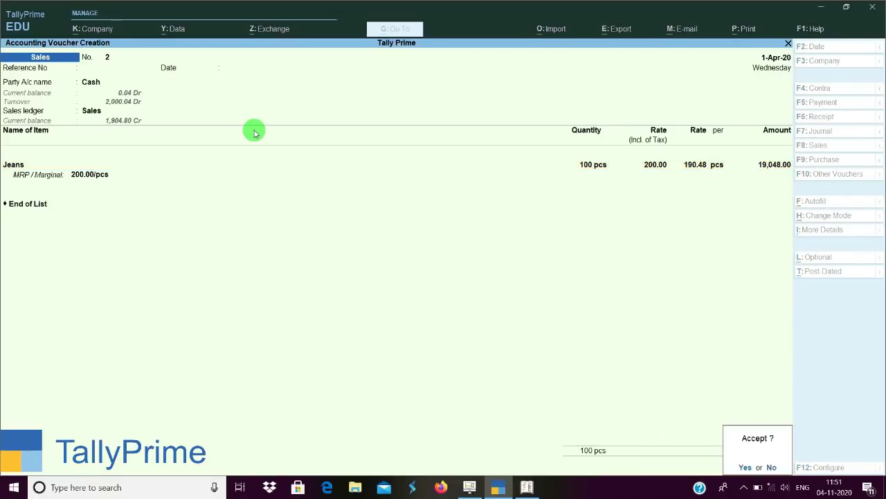
key(Return)
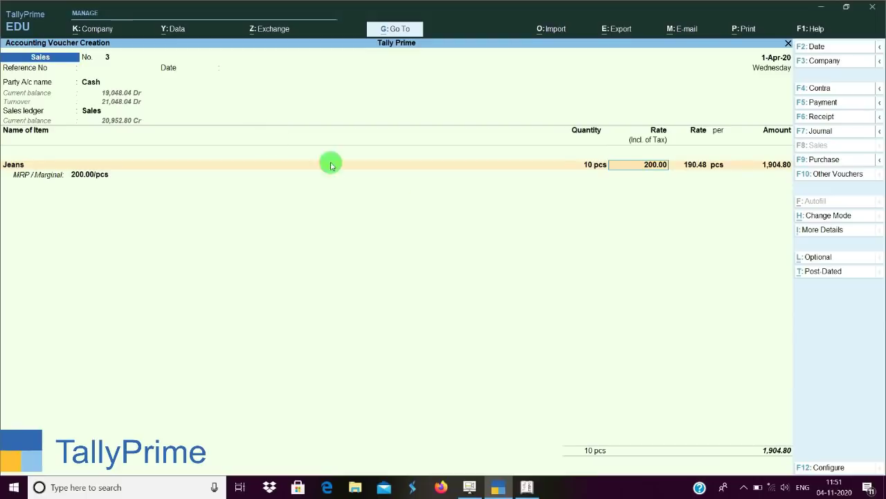
View the April 2020 GSTR-1 report and inspect its E-Return export settings without exporting.
click(470, 487)
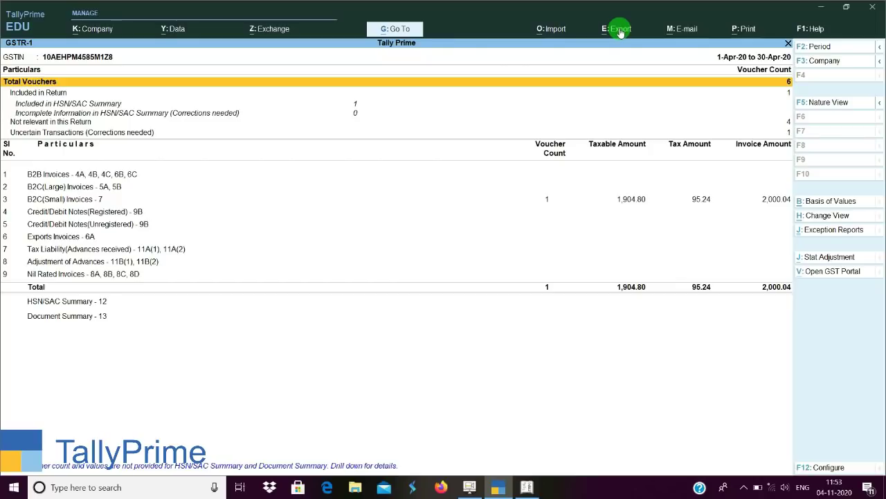
click(620, 31)
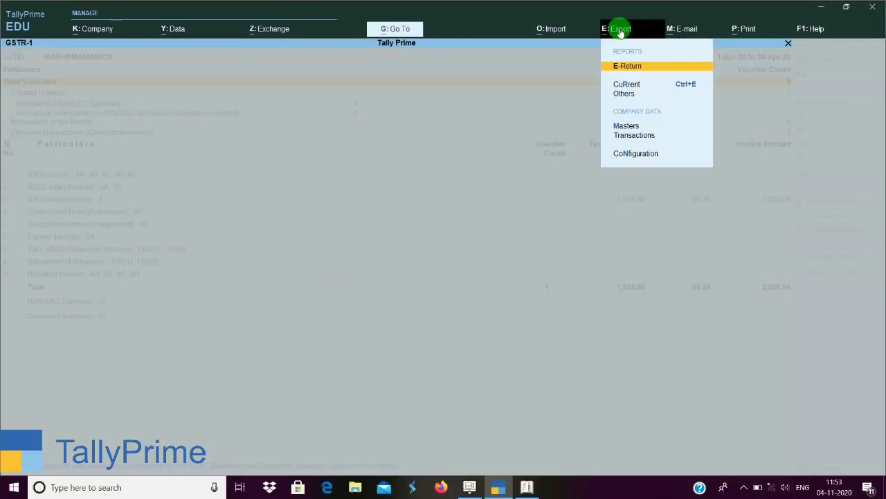
key(Return)
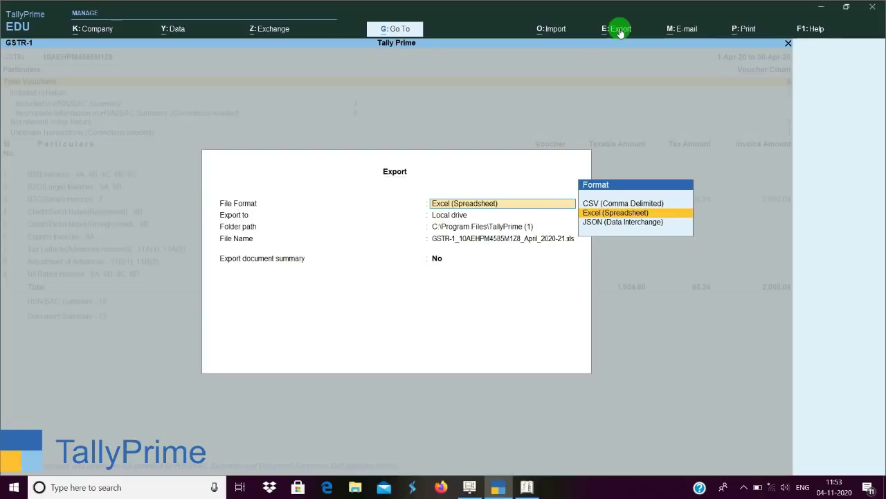
key(Escape)
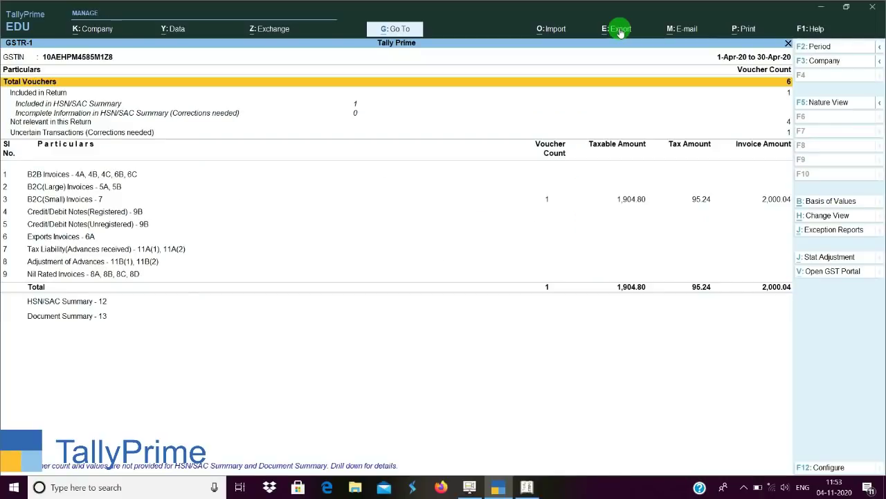
In Tally.ERP 9, leave voucher entry and open the GST reports under Statutory Reports.
click(527, 487)
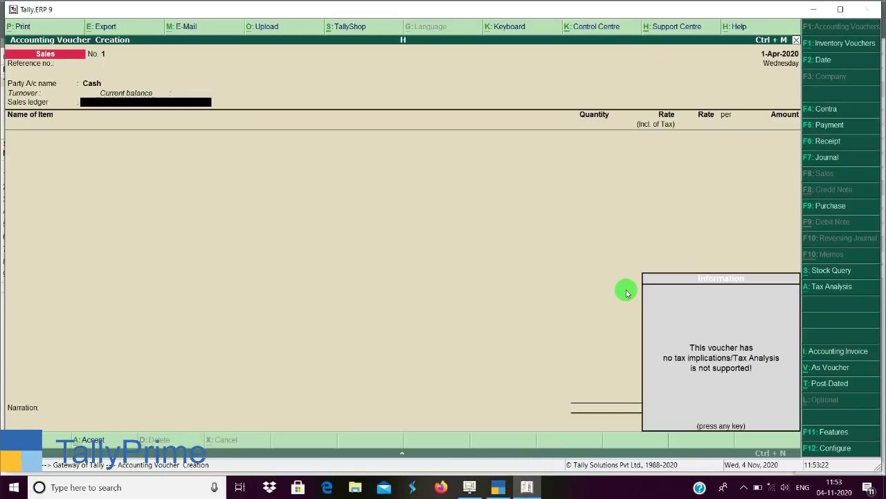
key(Escape)
key(Escape)
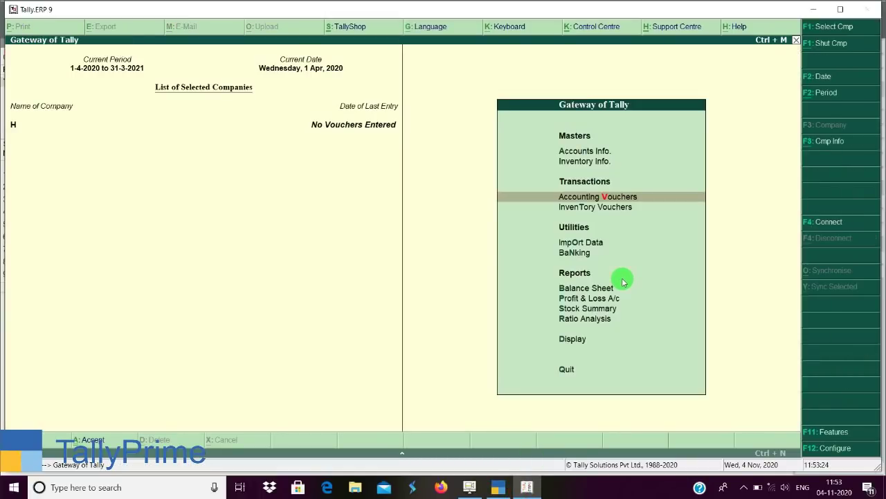
key(d)
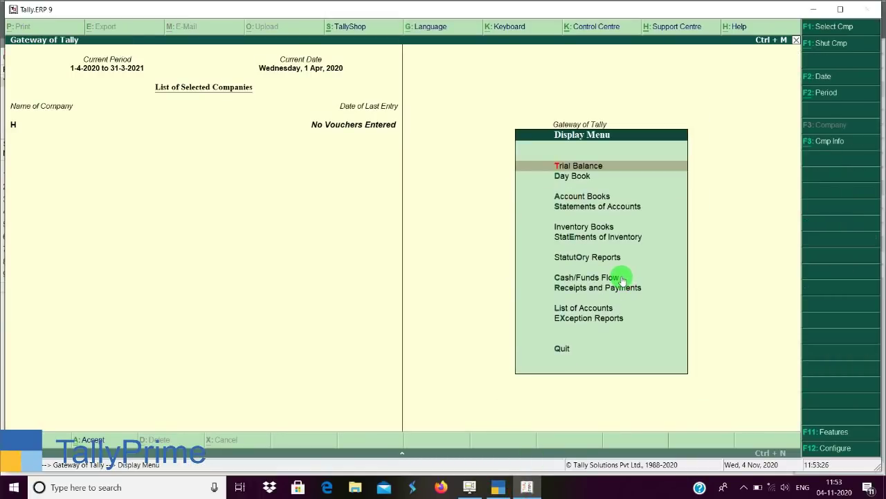
key(o)
key(Return)
key(Return)
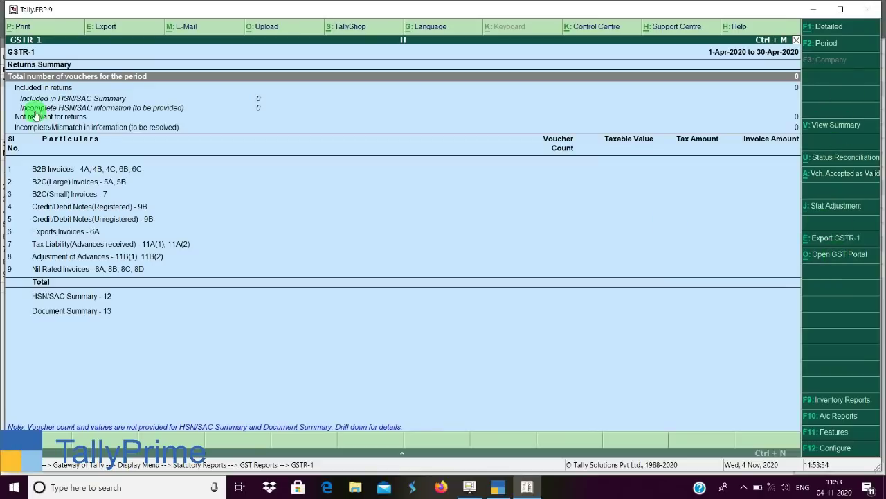
Open and close the GSTR-1 export settings, then decline the GSTIN prompt on Export GSTR-1.
click(103, 27)
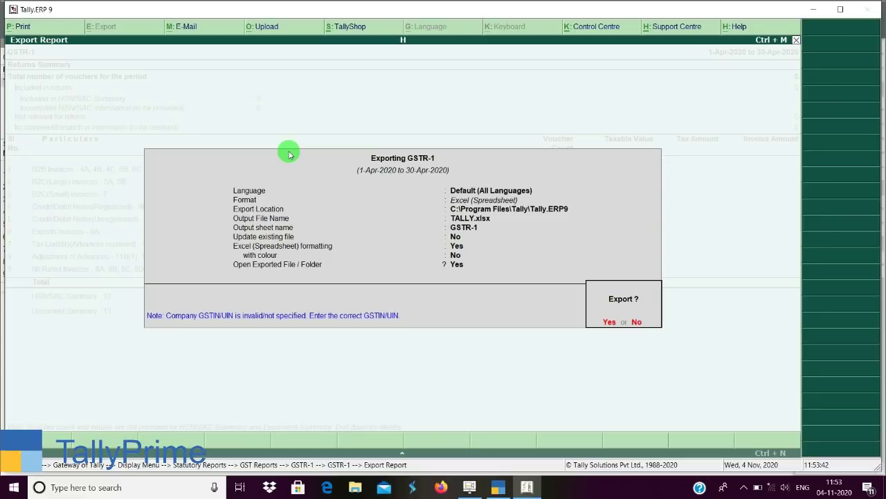
key(Escape)
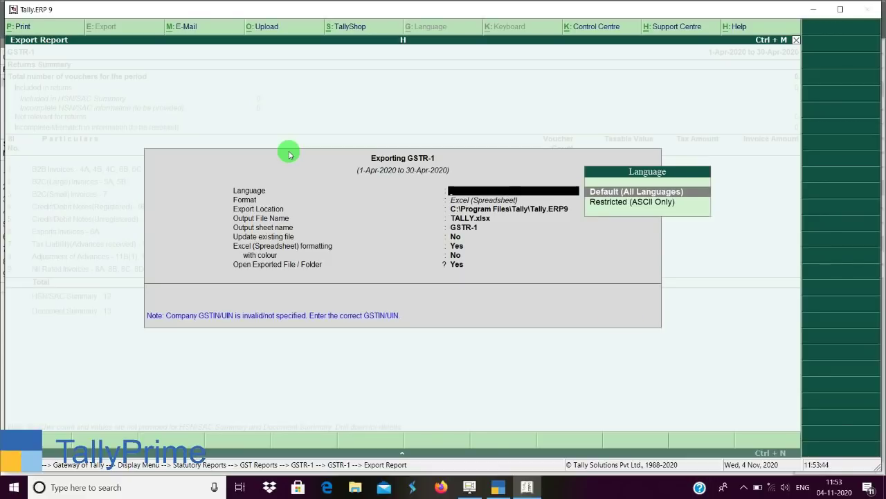
key(Escape)
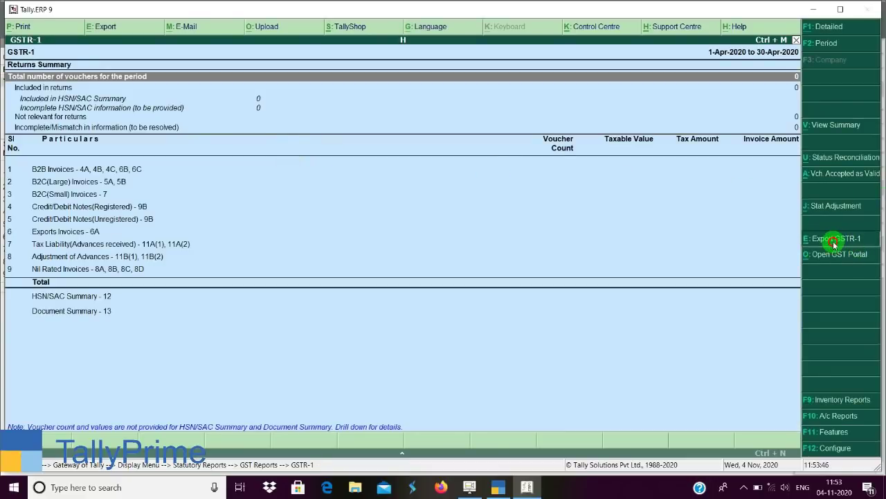
click(835, 238)
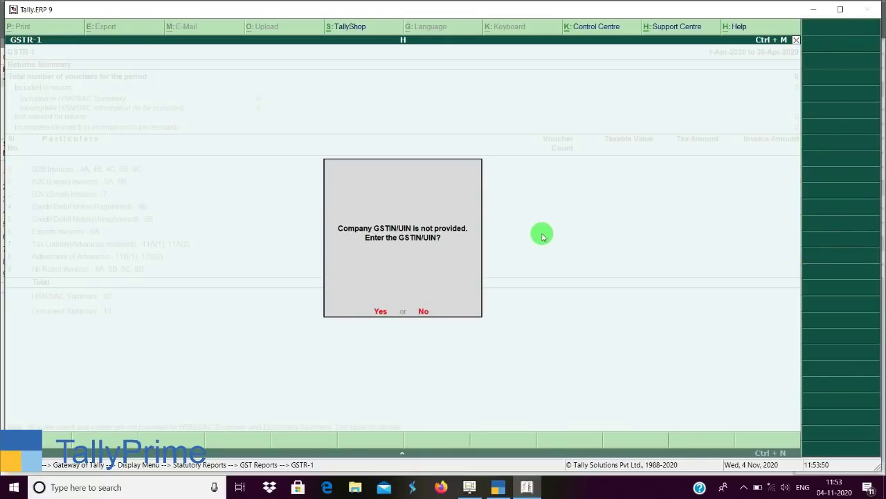
key(n)
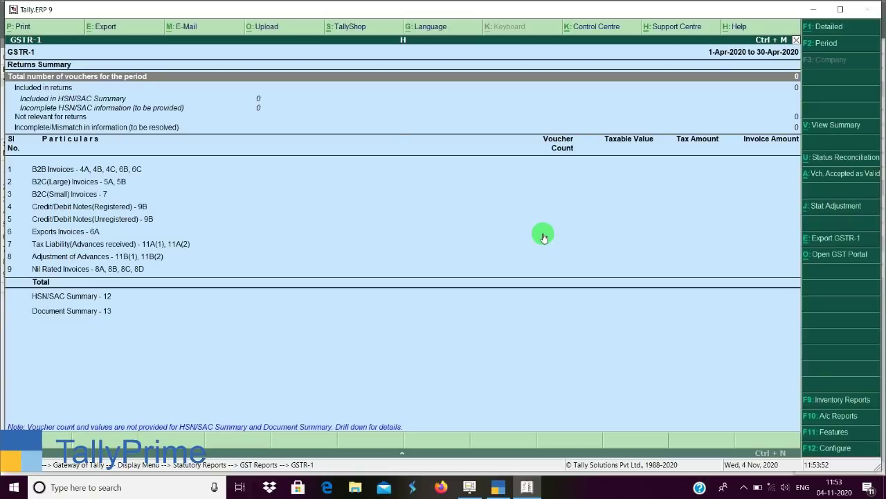
Review the GSTR-1 export file formats, retry the export declining GSTIN, then return to TallyPrime.
click(100, 28)
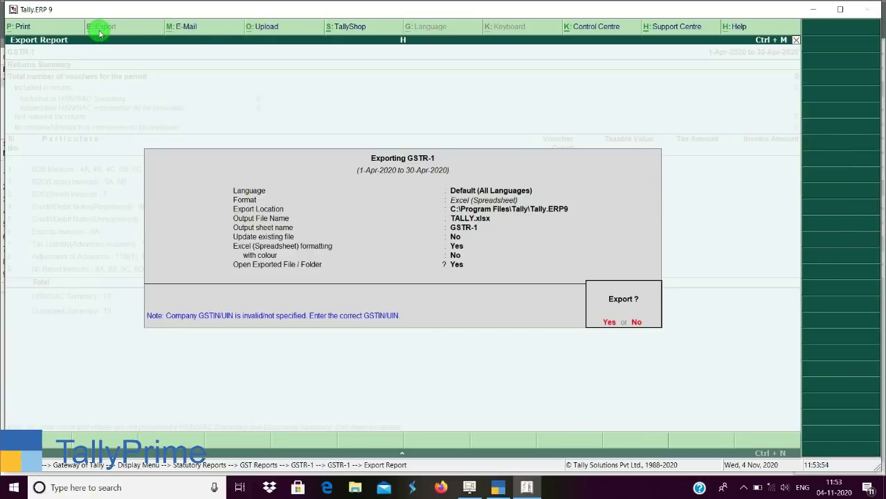
key(n)
key(Return)
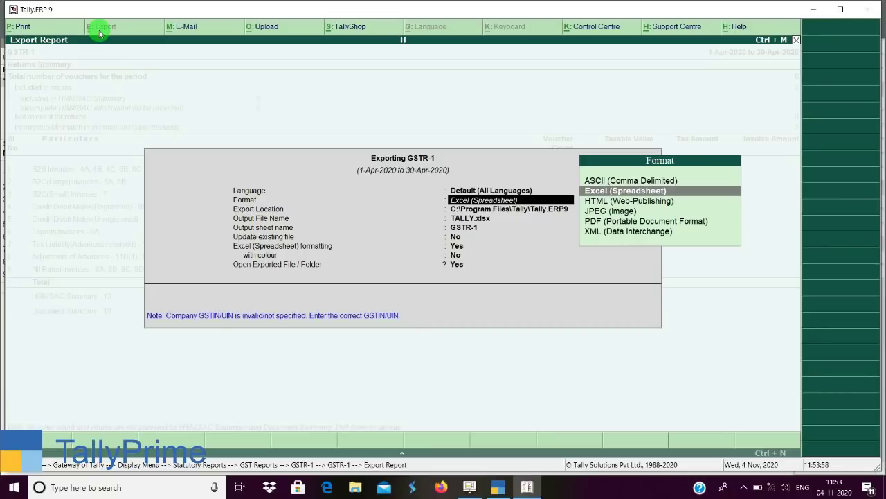
key(Escape)
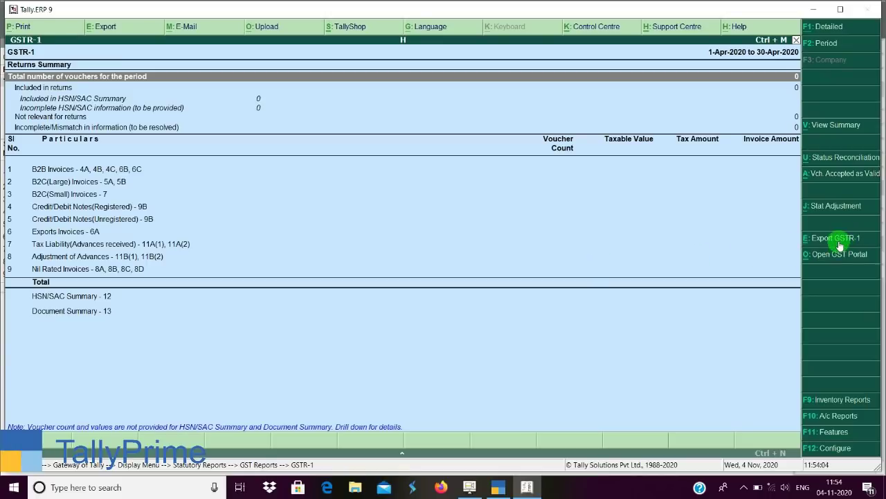
click(837, 243)
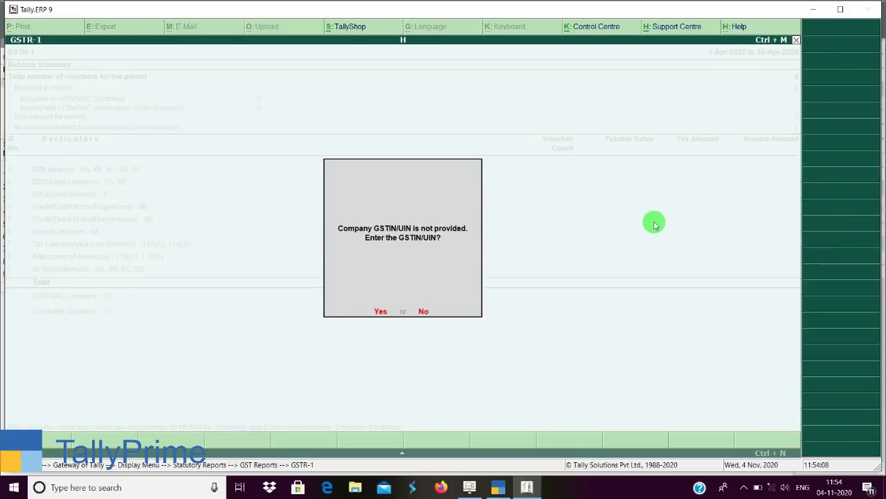
key(n)
click(500, 488)
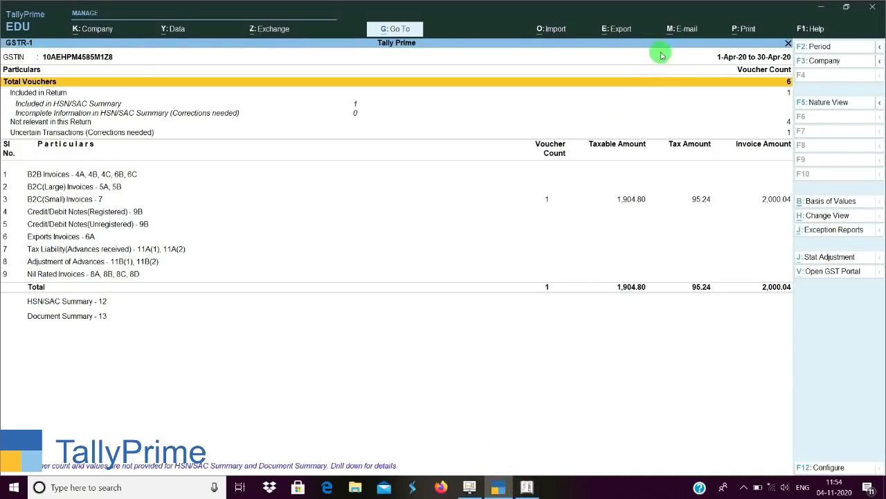
View the export settings for the current GSTR-1 report, then close them without exporting.
click(622, 29)
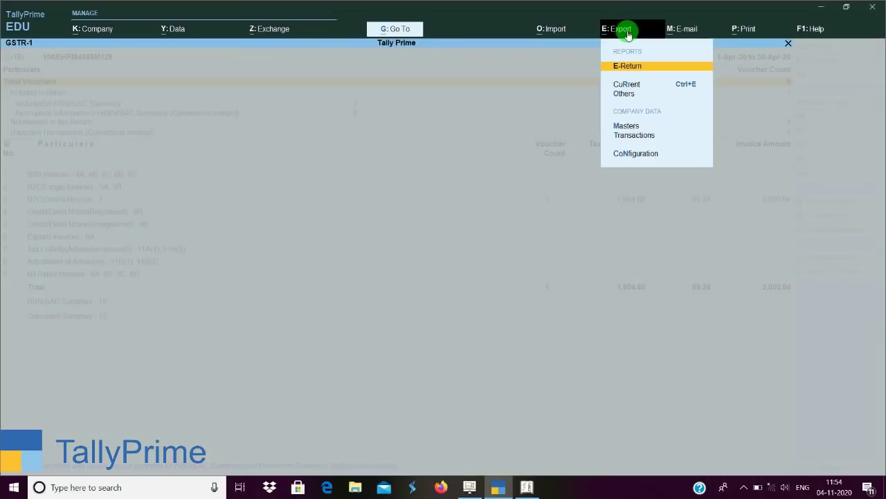
key(Down)
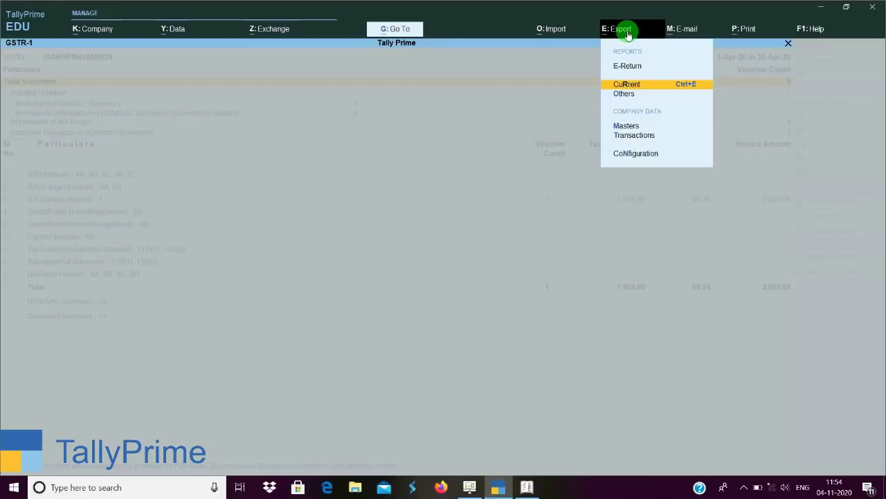
key(Return)
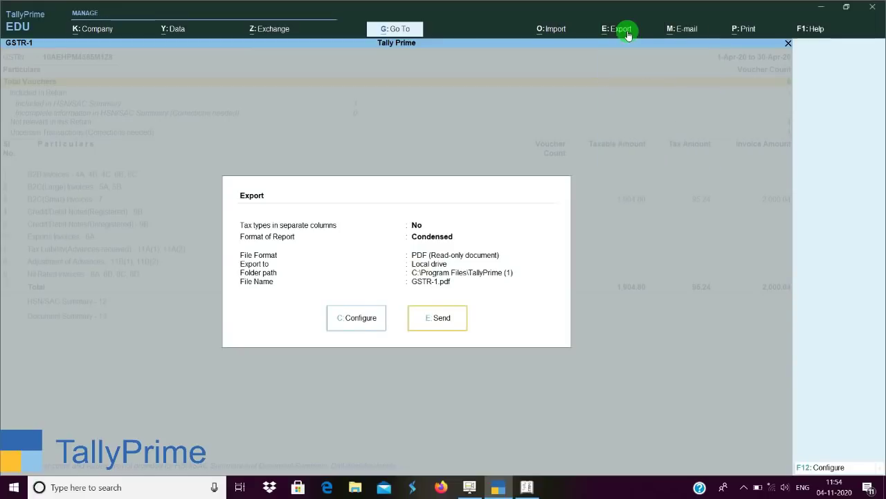
key(e)
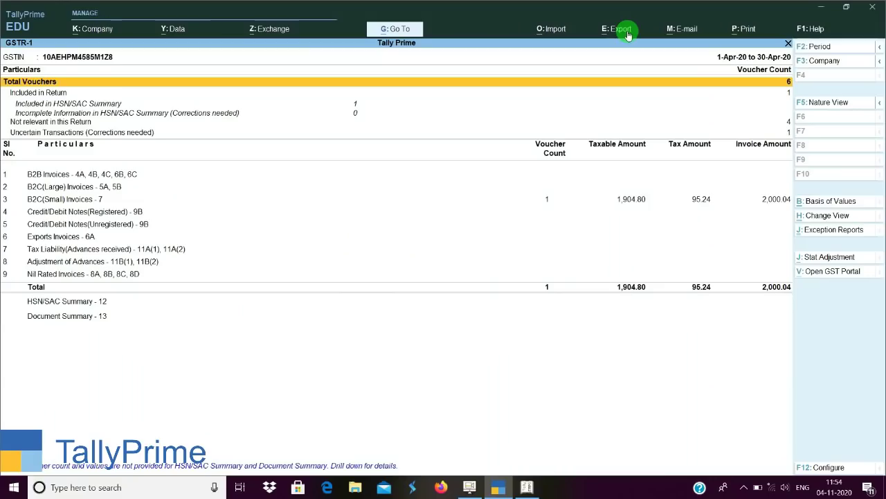
Open the GSTR-3B return report for 1-Apr-20 to 30-Apr-20.
click(628, 34)
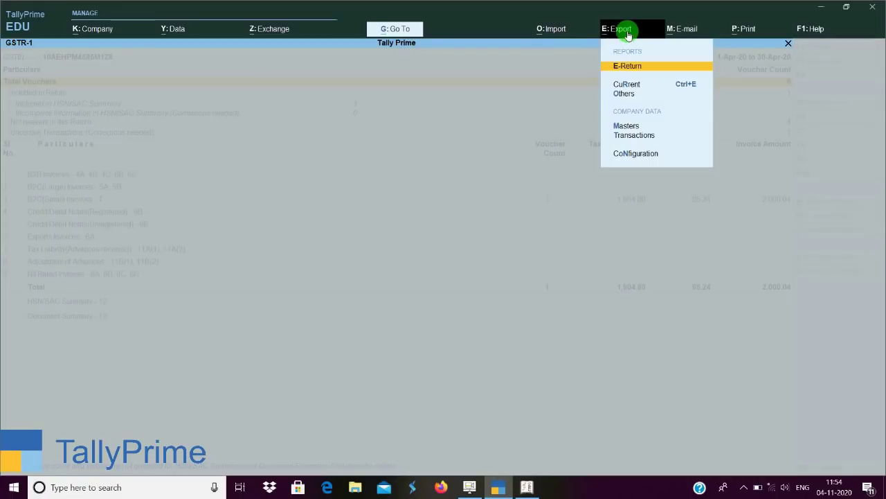
click(628, 34)
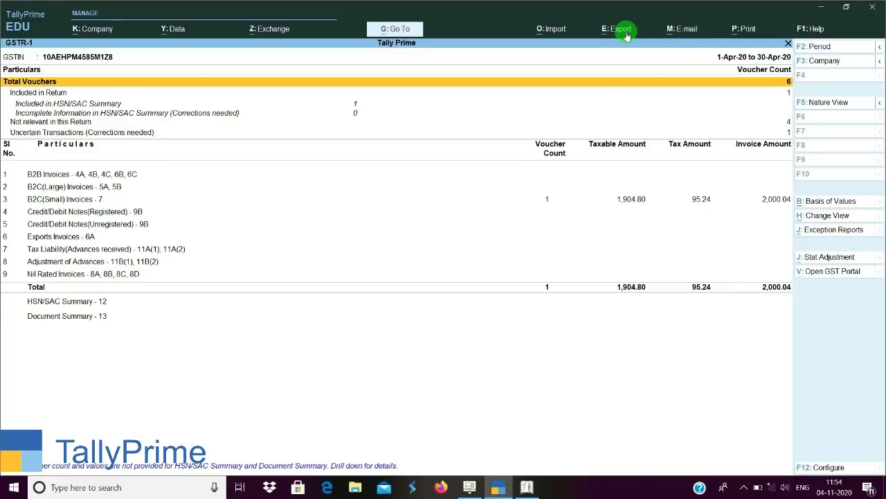
click(471, 483)
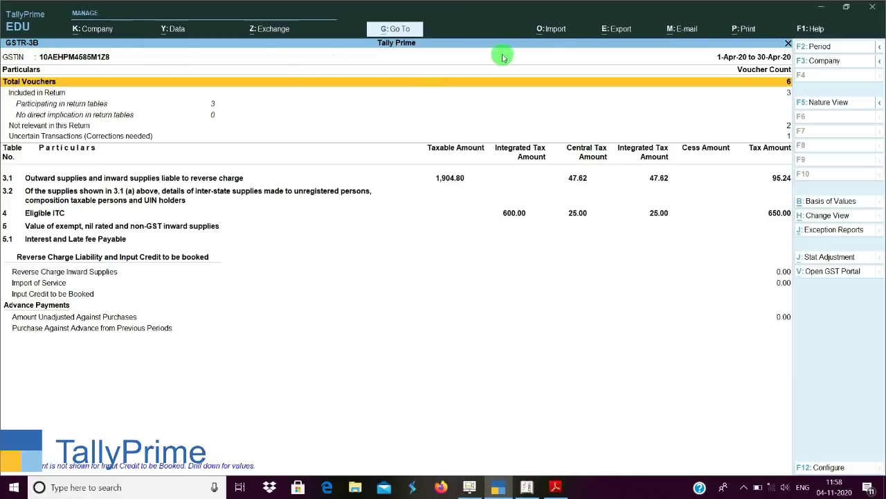
click(621, 31)
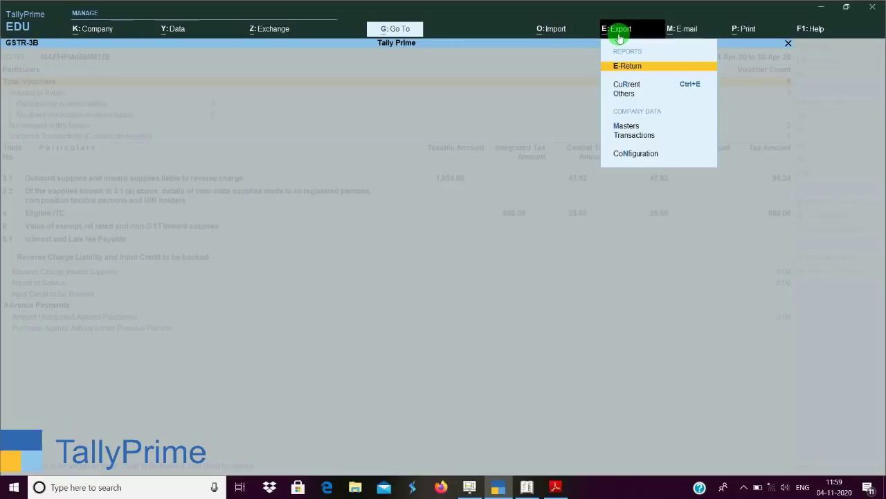
key(Return)
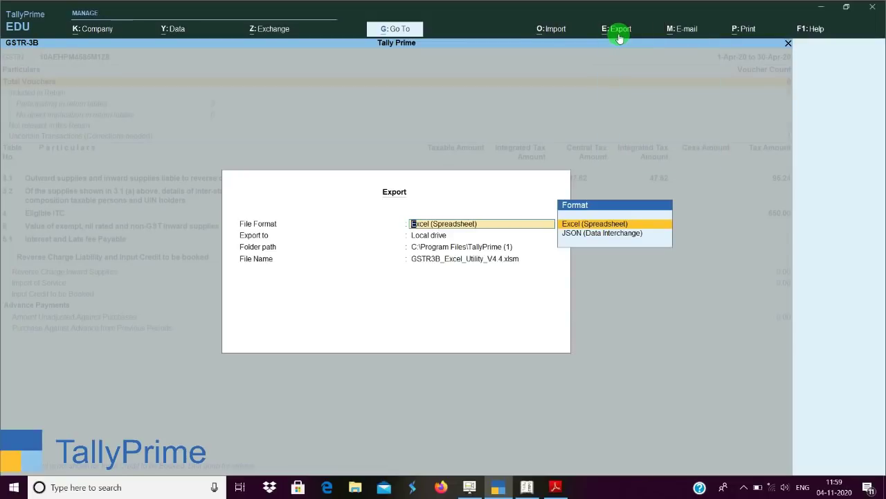
key(Escape)
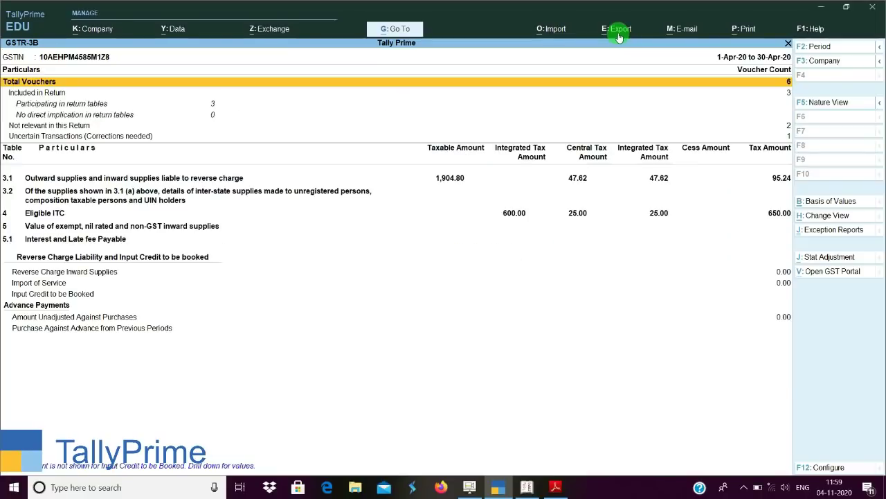
click(620, 32)
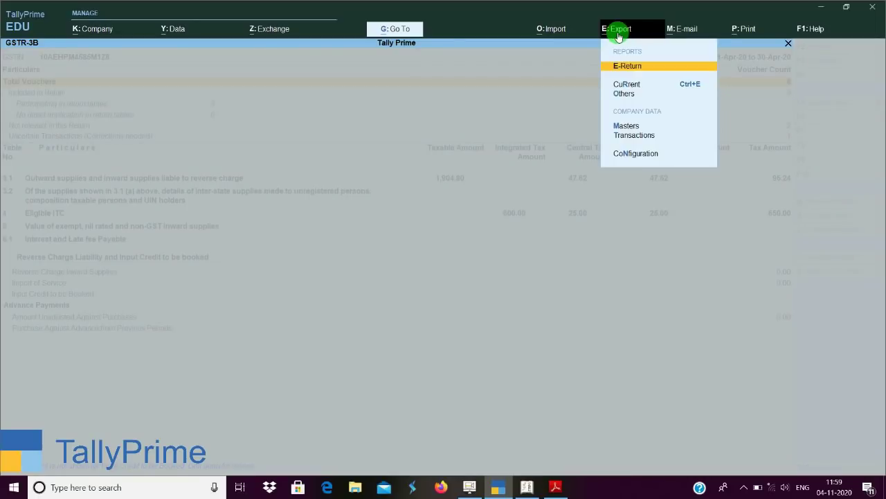
key(Down)
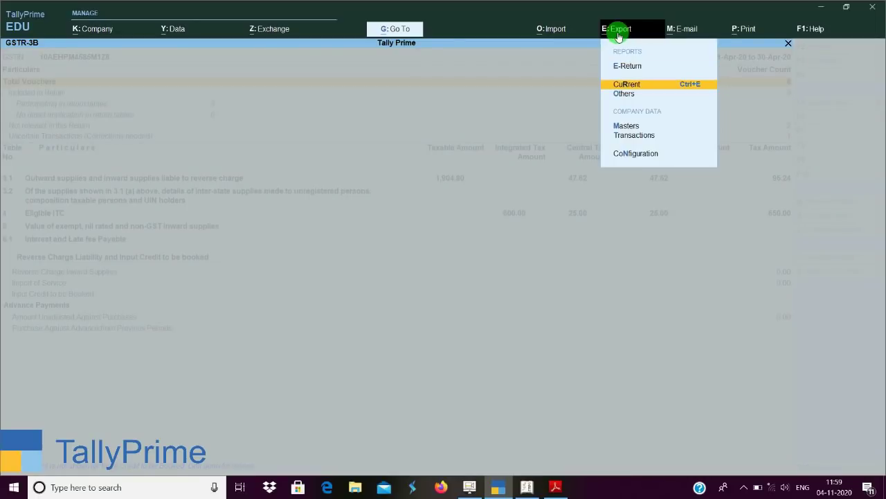
key(Return)
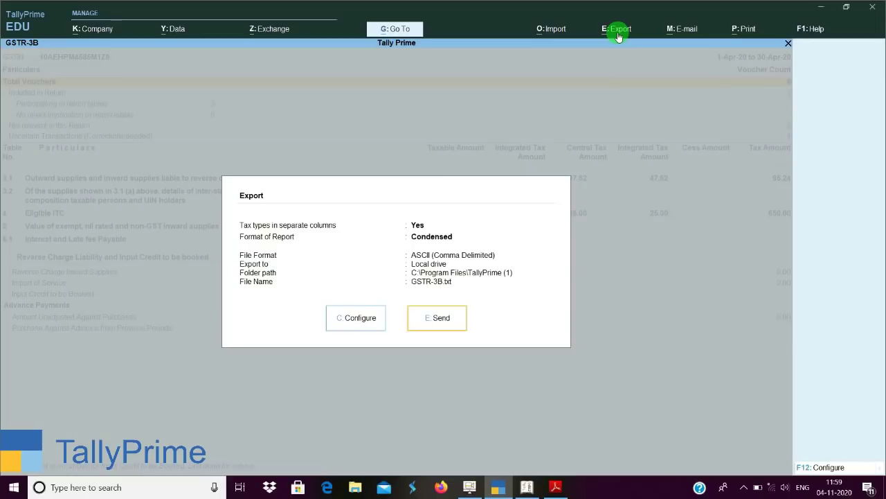
key(c)
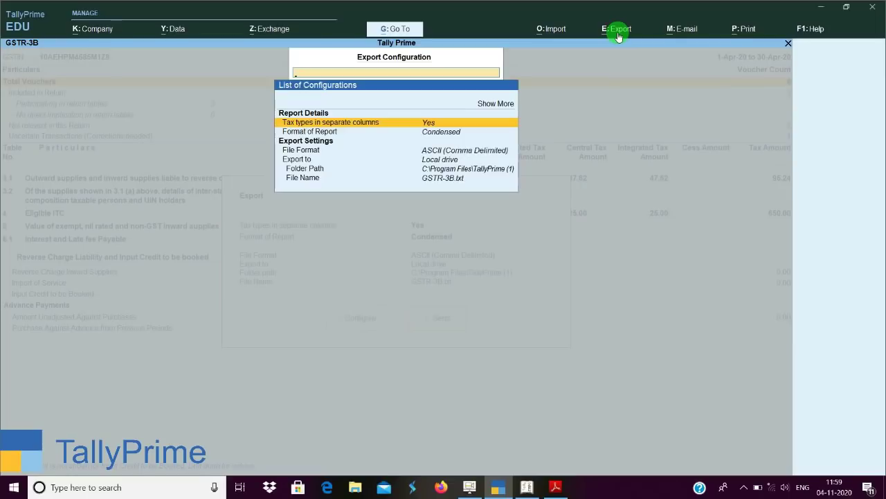
key(Return)
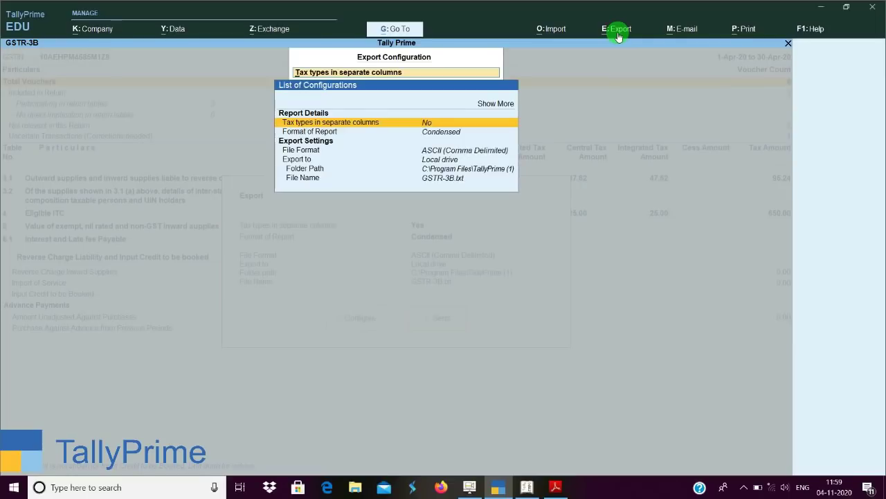
text(y)
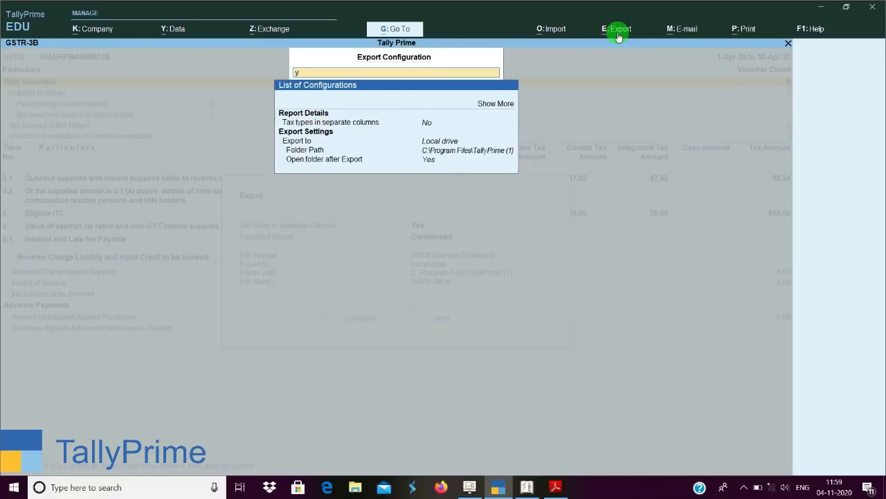
key(BackSpace)
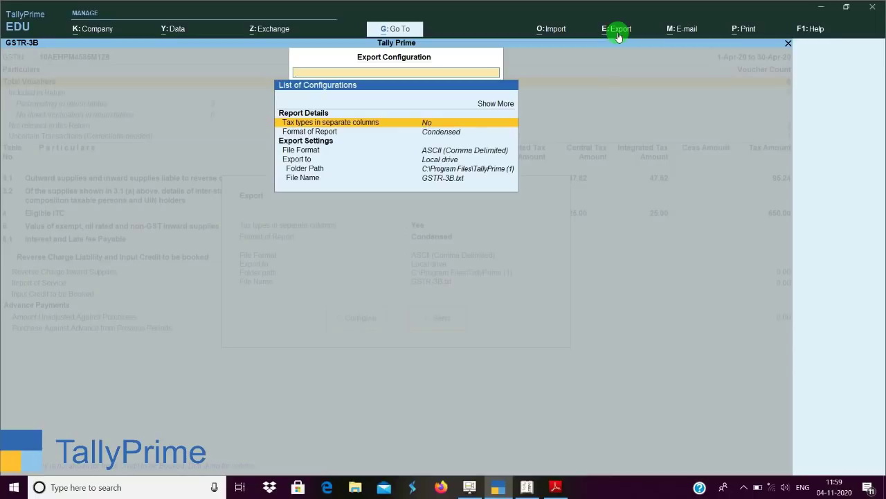
key(Down)
key(Up)
key(Return)
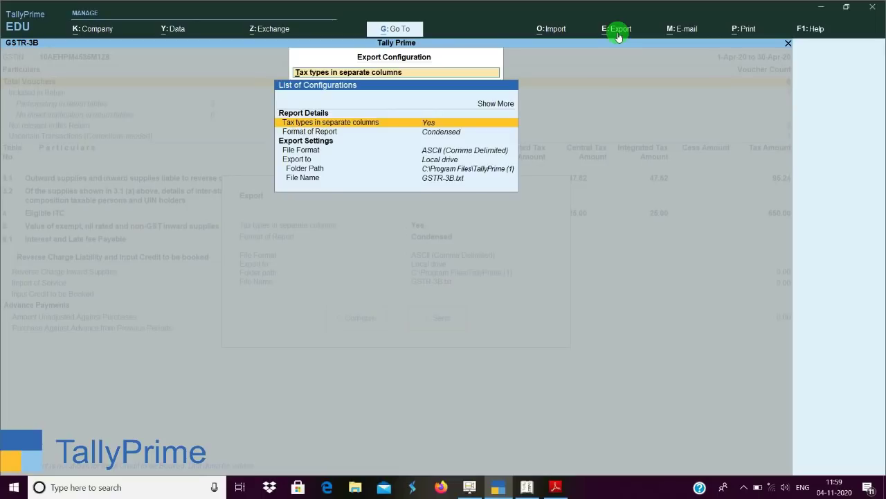
key(Down)
key(Down)
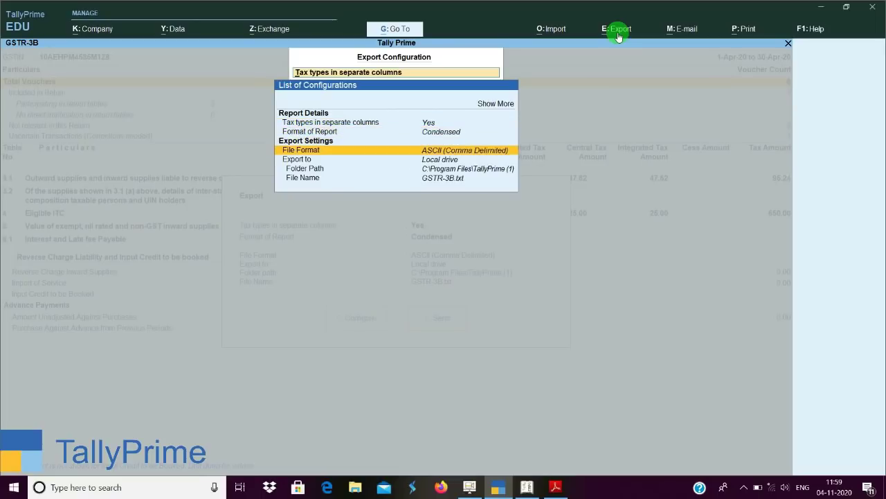
key(Return)
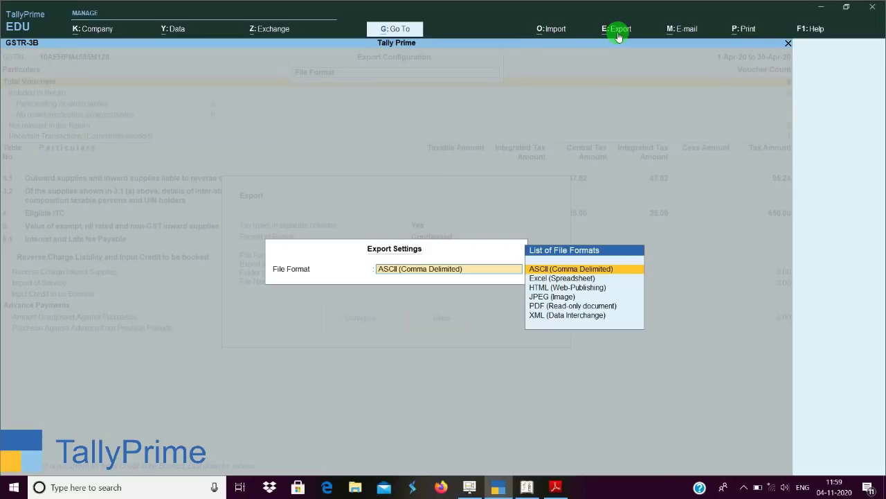
key(Return)
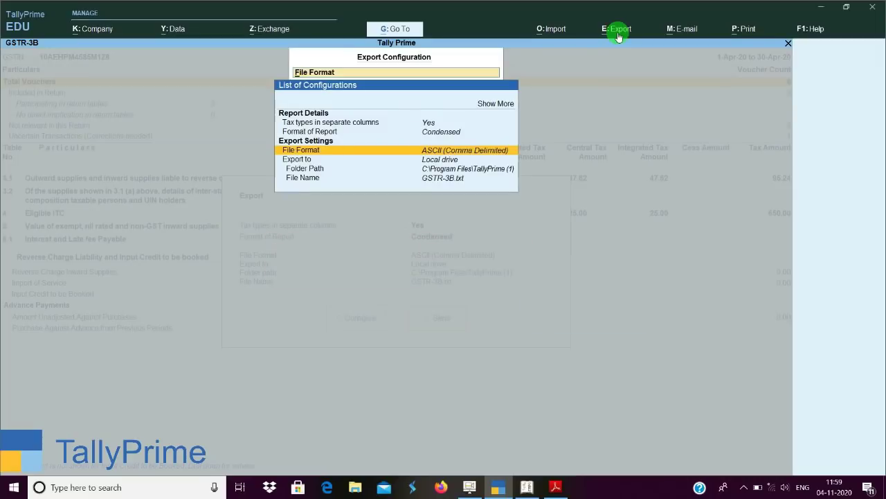
key(Escape)
key(Escape)
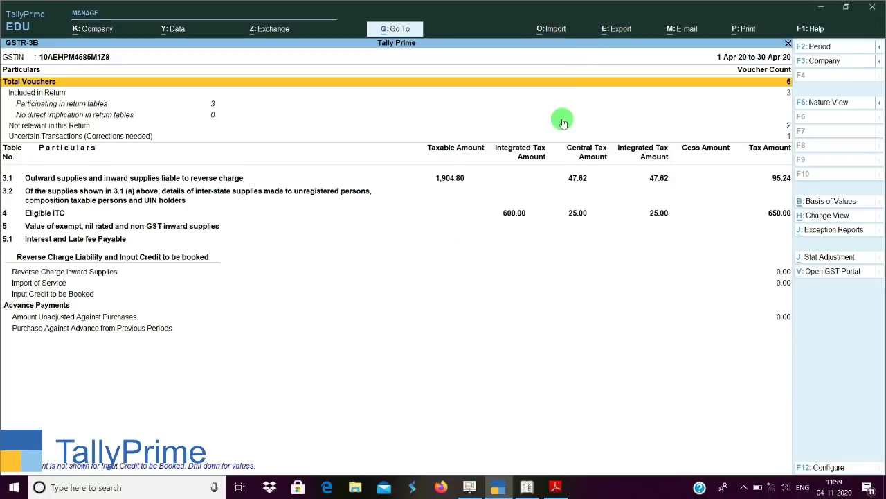
In Tally.ERP 9, open April 2020 GSTR-3B and bring up print settings: XPS Document Writer, 1 copy, with preview.
click(527, 487)
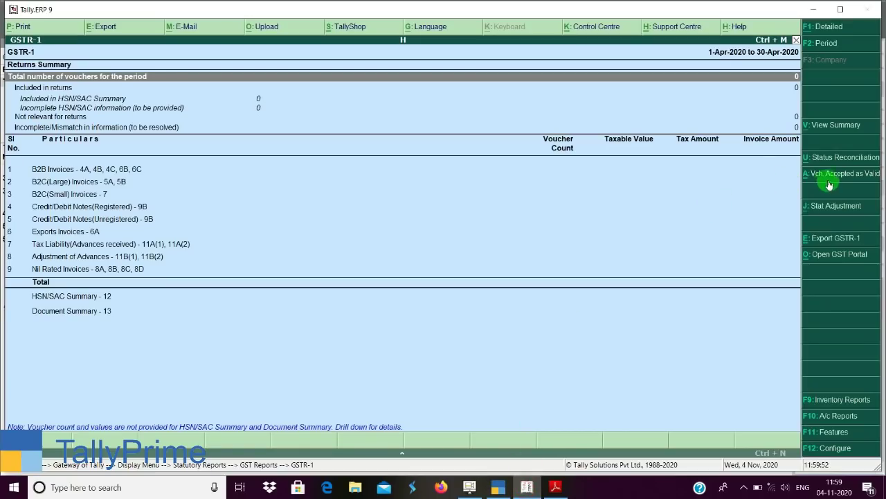
key(Escape)
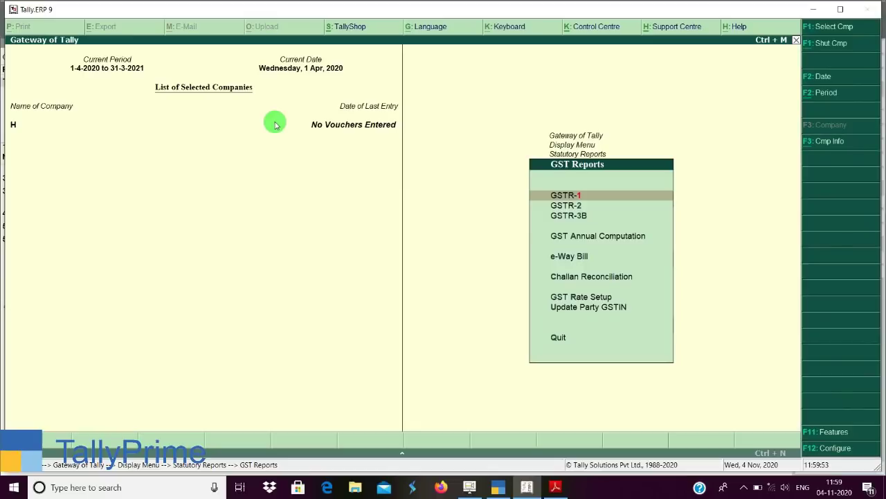
key(3)
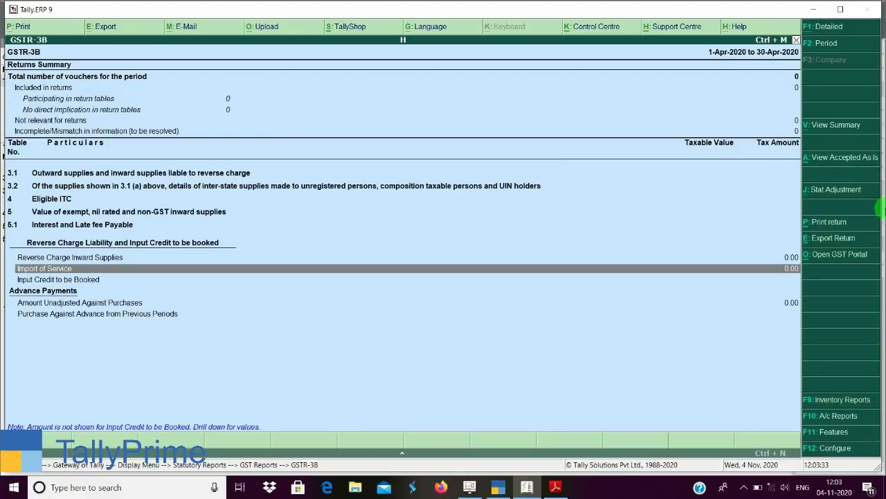
click(828, 222)
key(Return)
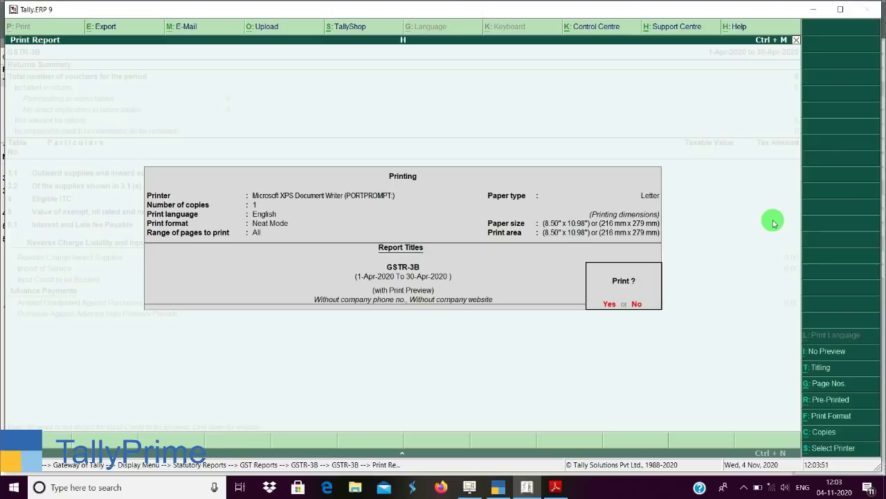
Cancel the printing prompt, then print the GSTR-3B return again with preview.
key(Escape)
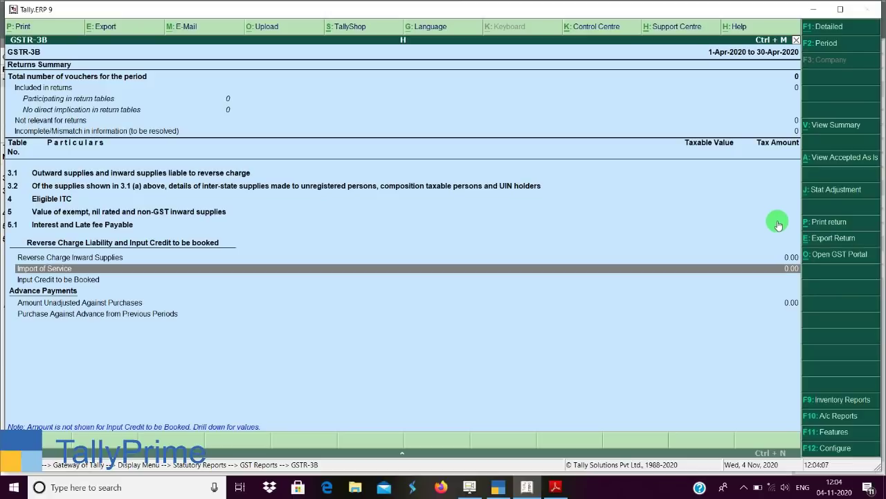
click(833, 229)
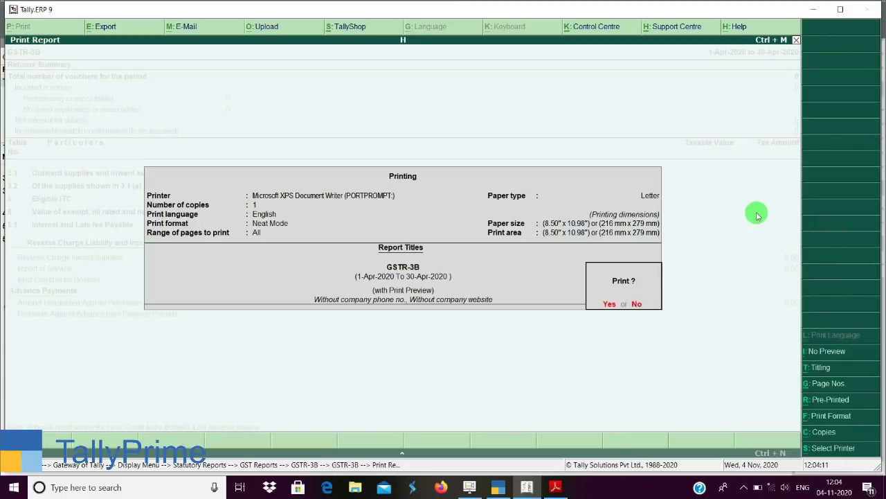
key(Return)
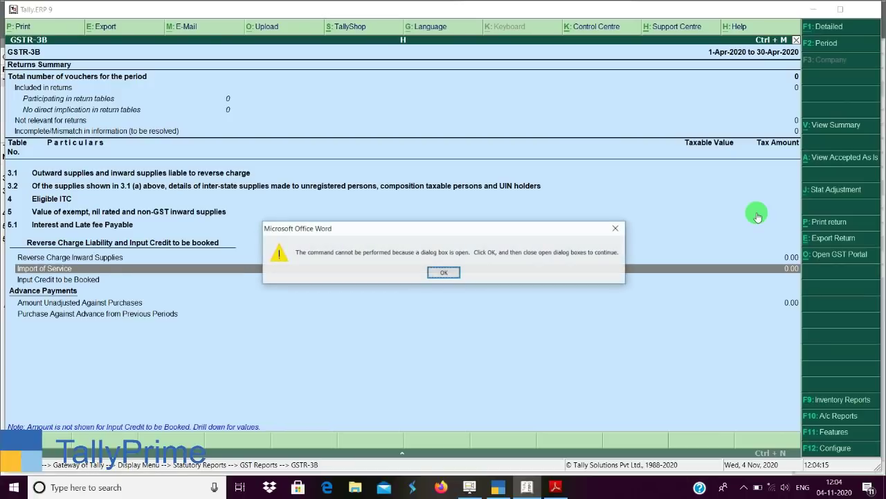
Dismiss the Word error, review the maximized FORM GSTR-3B document, then close Word.
key(Return)
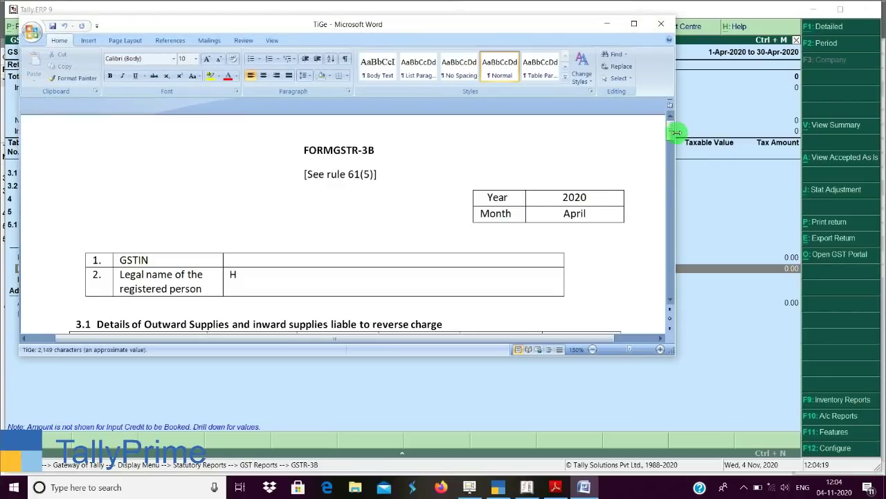
drag(668, 129, 670, 165)
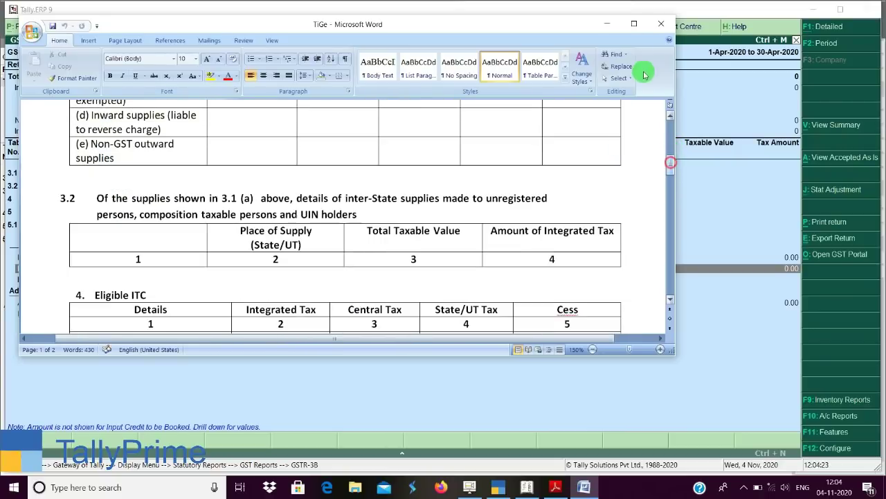
click(634, 24)
drag(883, 196, 878, 123)
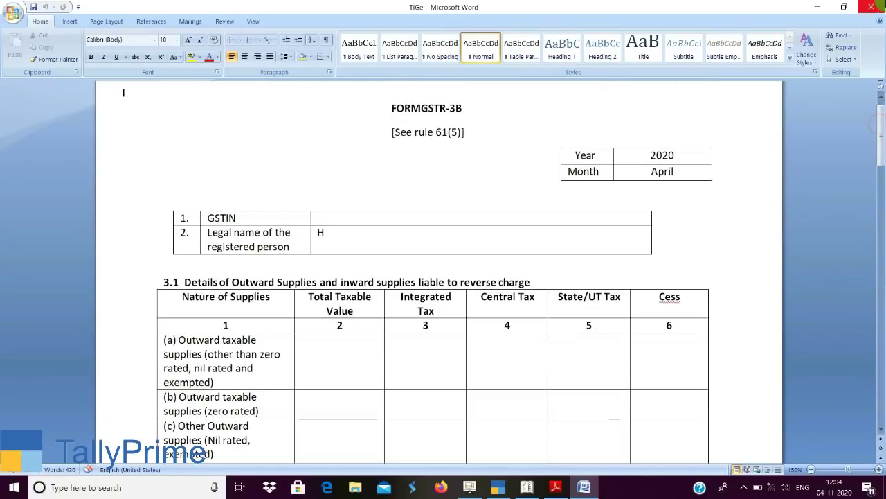
click(871, 6)
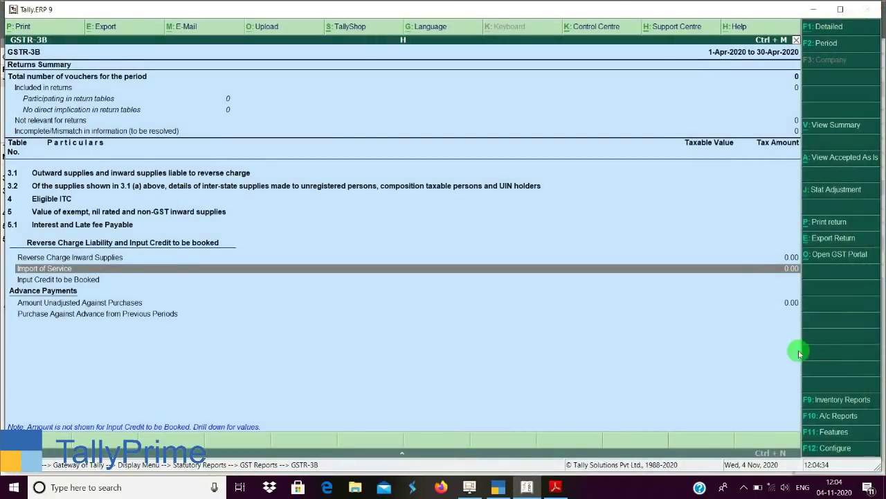
Print the GSTR-3B return with preview enabled, dismissing the Word warning to open document weyk.
click(836, 223)
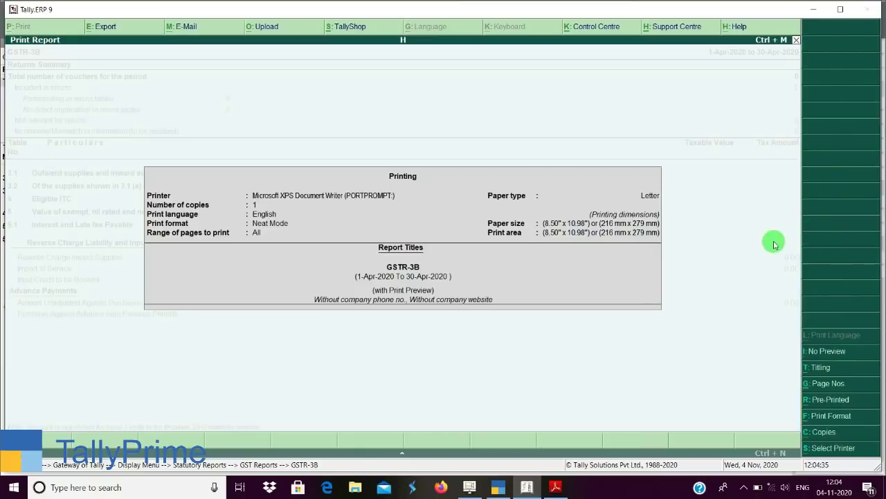
click(824, 351)
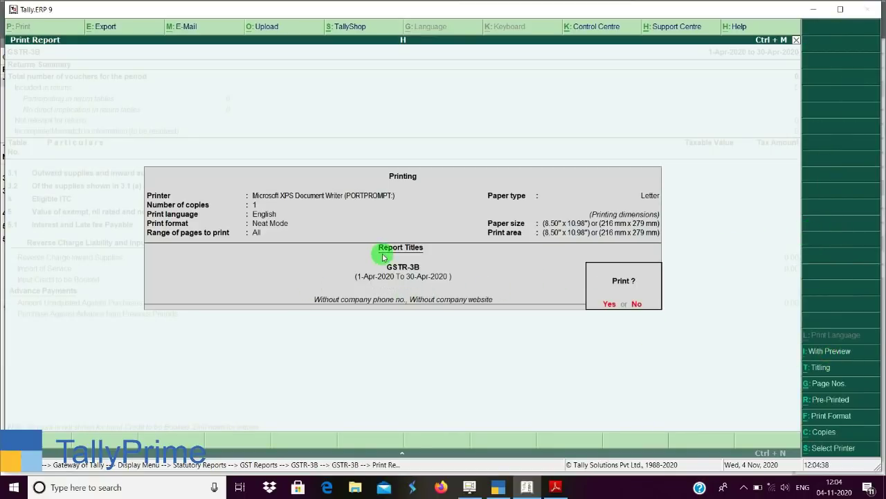
click(843, 354)
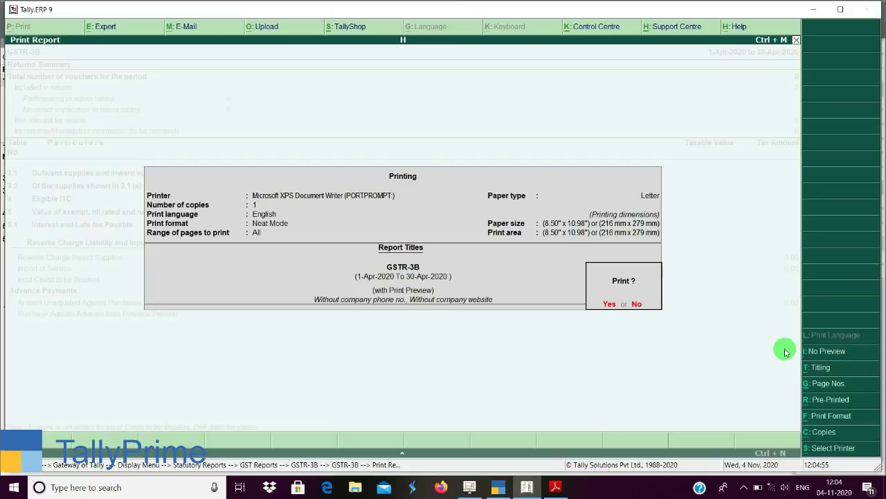
key(Return)
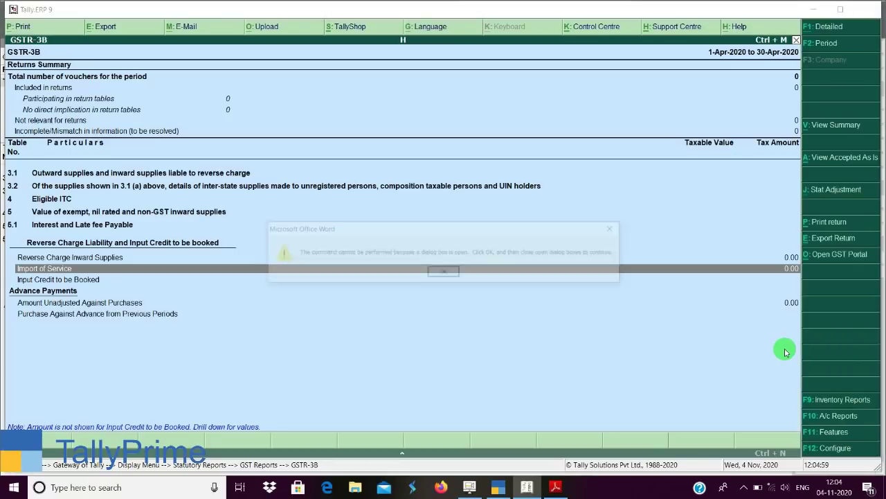
key(Return)
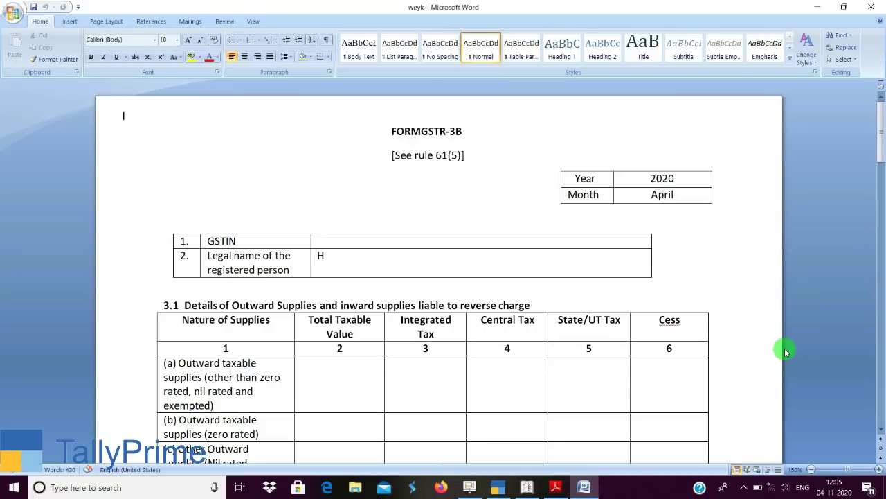
In TallyPrime, print the GSTR-3B report as a Return Form.
click(500, 488)
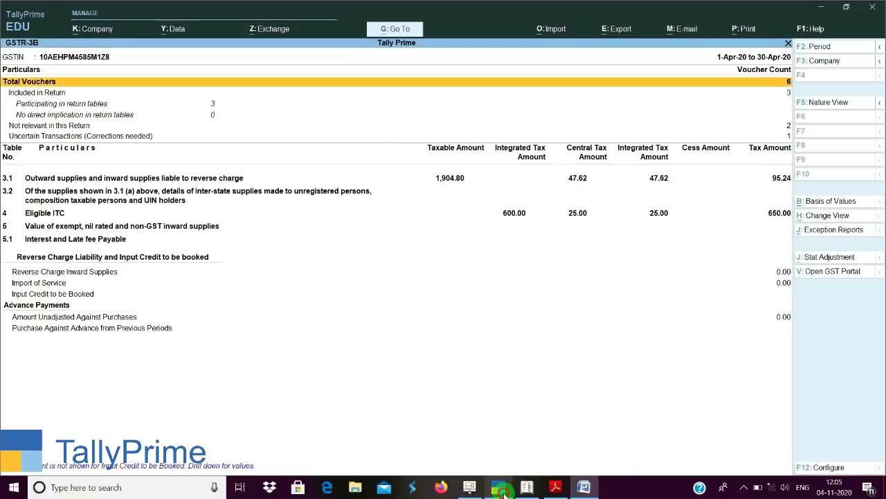
click(746, 29)
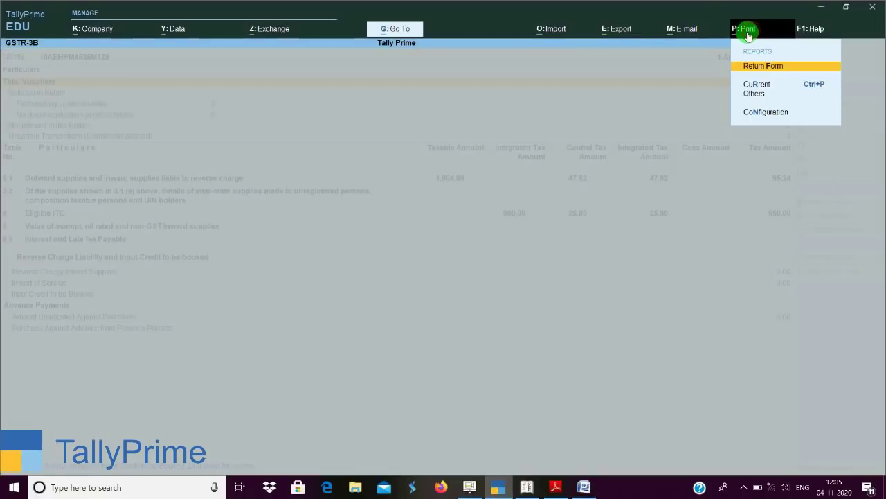
click(769, 72)
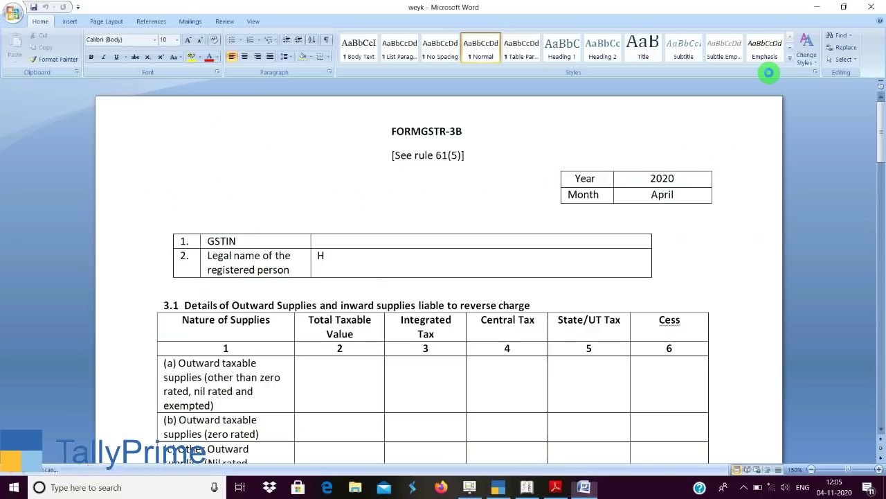
Scroll the Word GSTR-3B form down to section 4 Eligible ITC.
scroll(626, 124, down, 10)
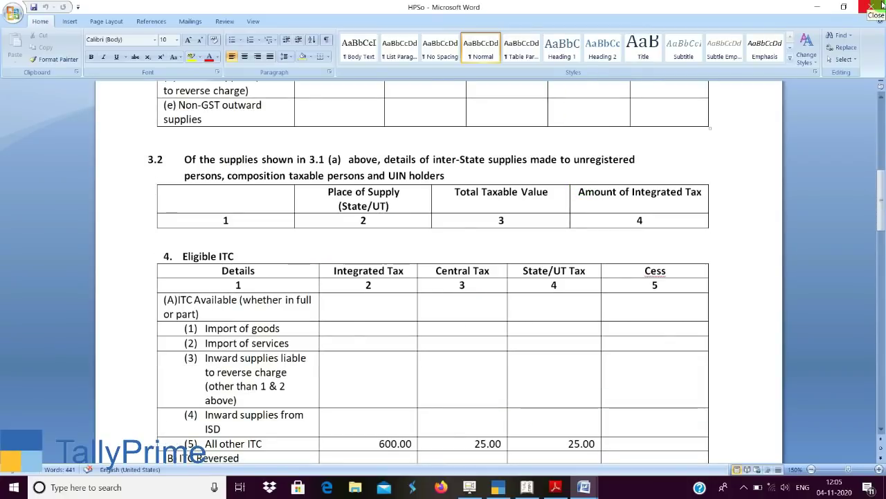
drag(883, 182, 882, 93)
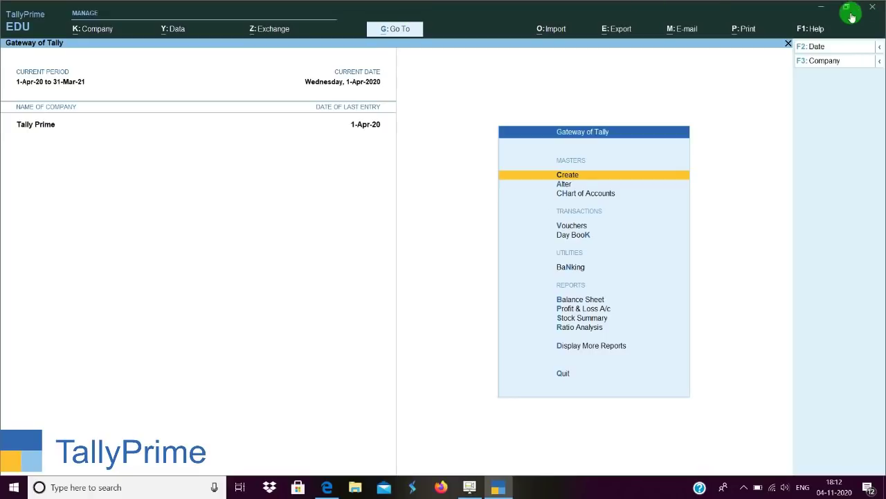
Run Tally.ERP 9 as administrator in Educational Mode, skipping the TallyVault password prompt.
click(822, 10)
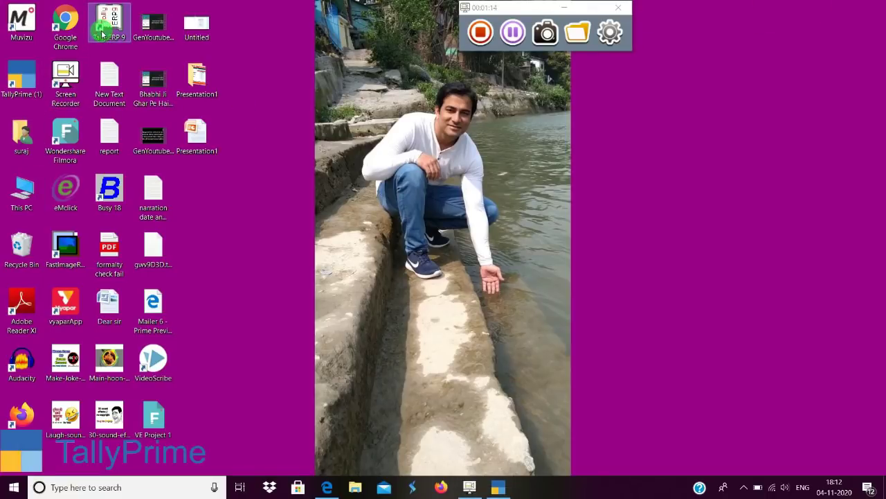
right_click(104, 32)
click(140, 101)
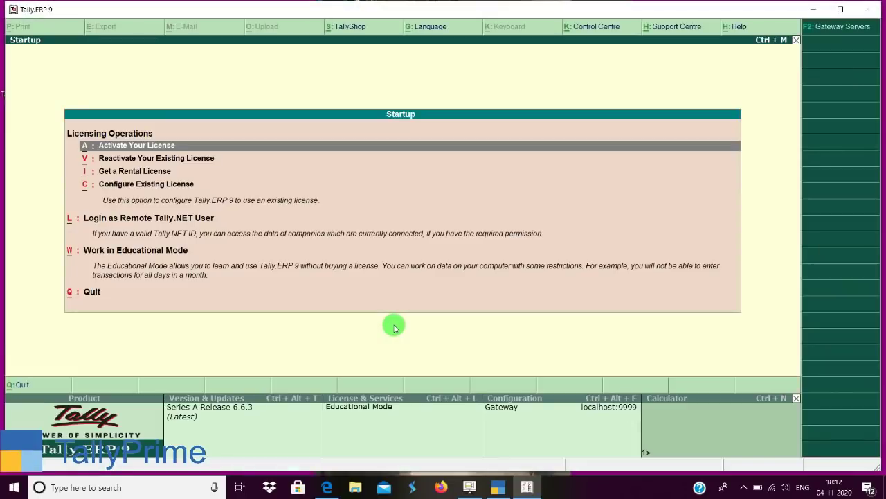
key(w)
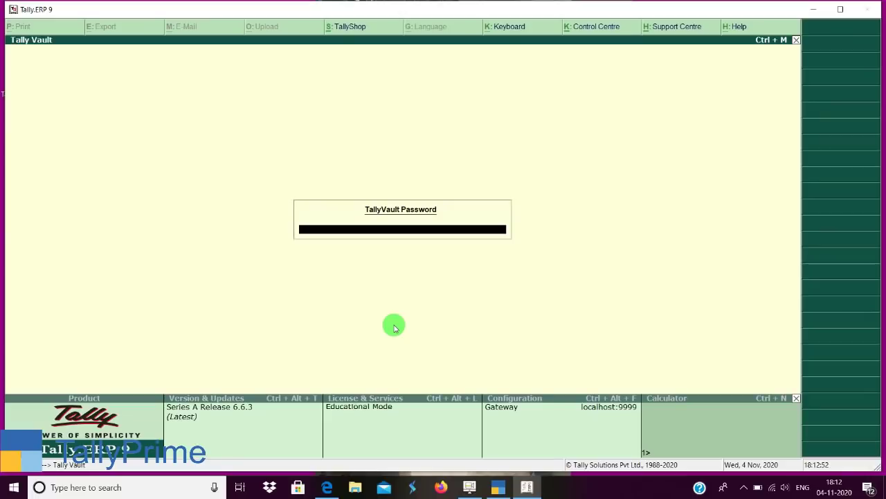
key(Return)
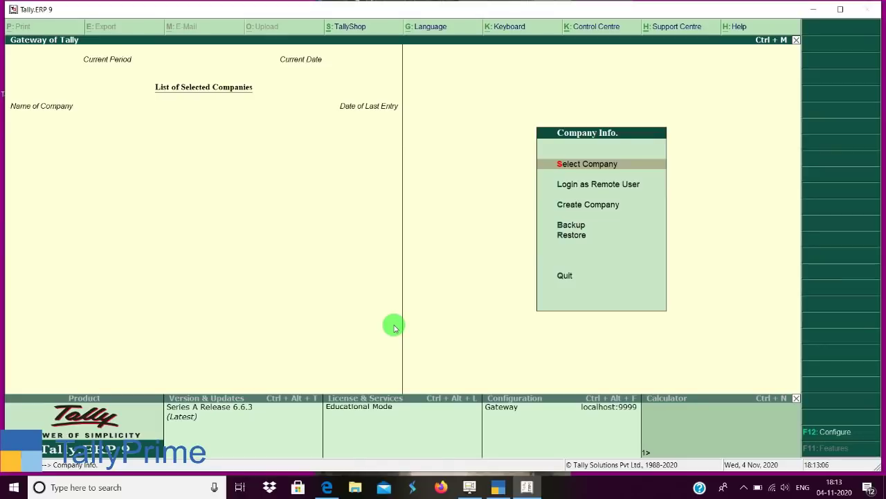
Back up and rewrite the Tally Prime (10001) company data using Ctrl+Alt+R.
key(ctrl+alt+r)
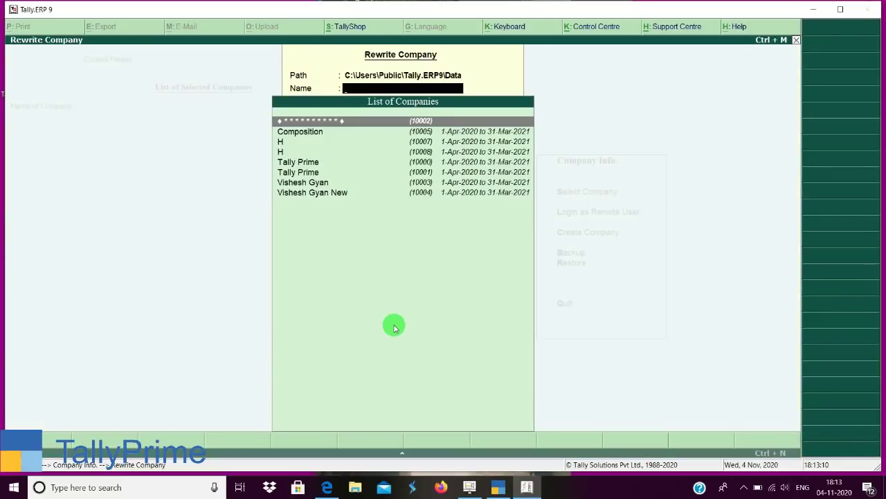
key(Down)
key(Down)
key(Down)
key(Down)
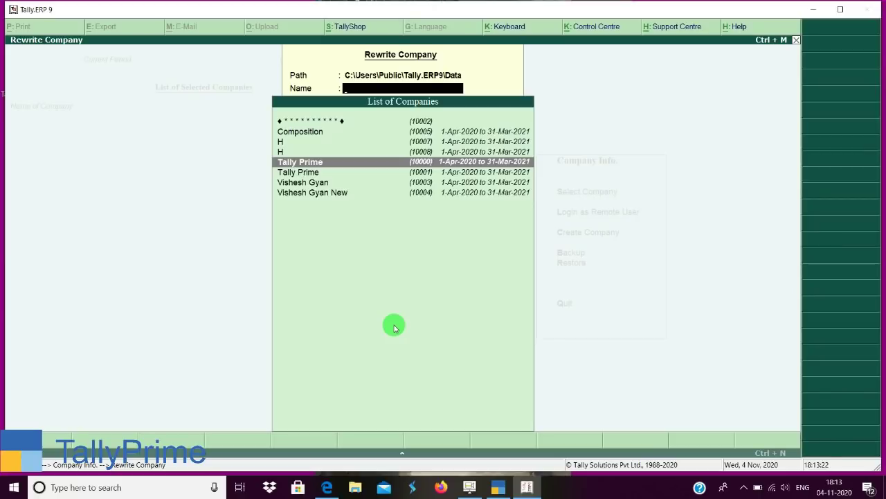
key(Down)
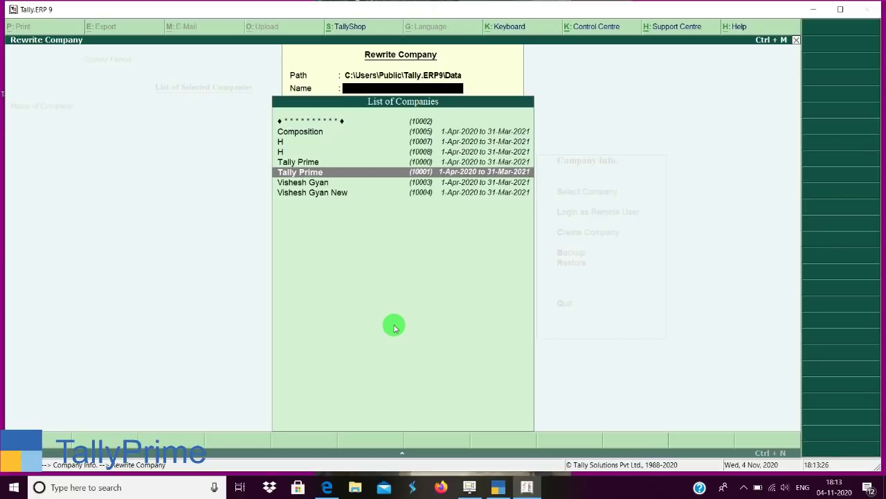
key(Return)
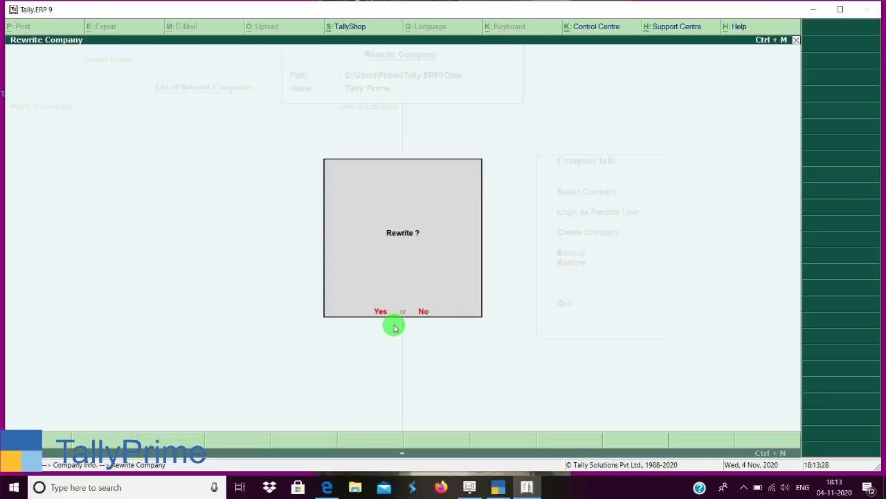
key(Return)
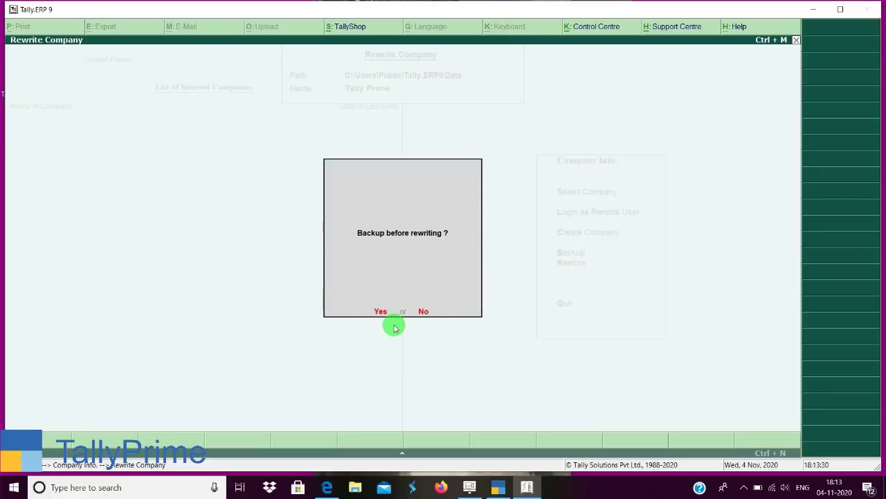
key(Return)
key(Return)
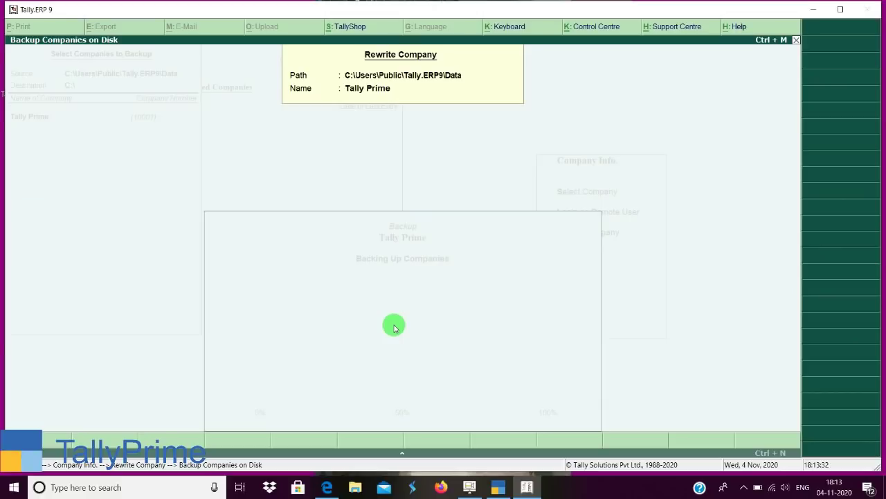
key(Return)
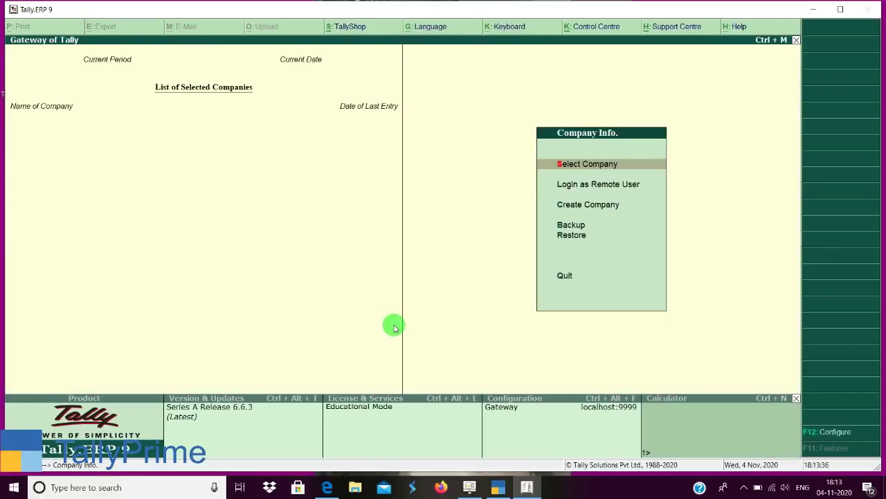
key(Return)
Load and then shut the Tally Prime (10001) and H (10008) companies.
key(Down)
key(Down)
key(Down)
key(Down)
key(Down)
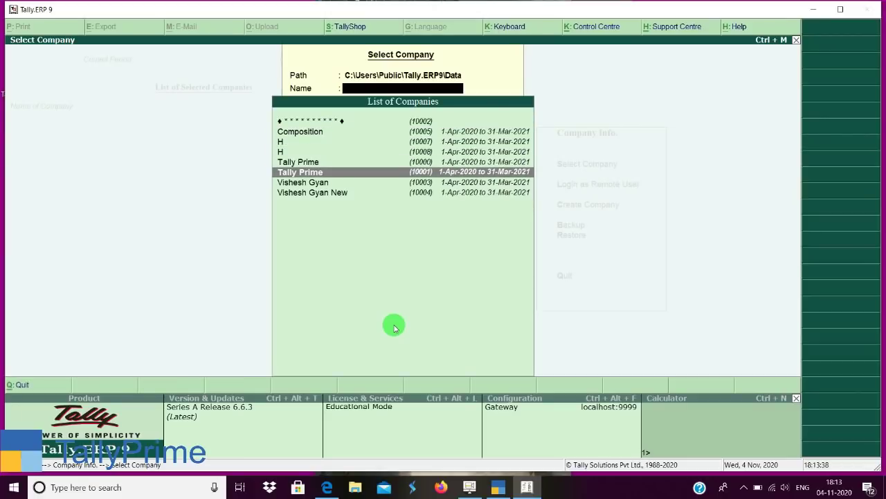
key(Return)
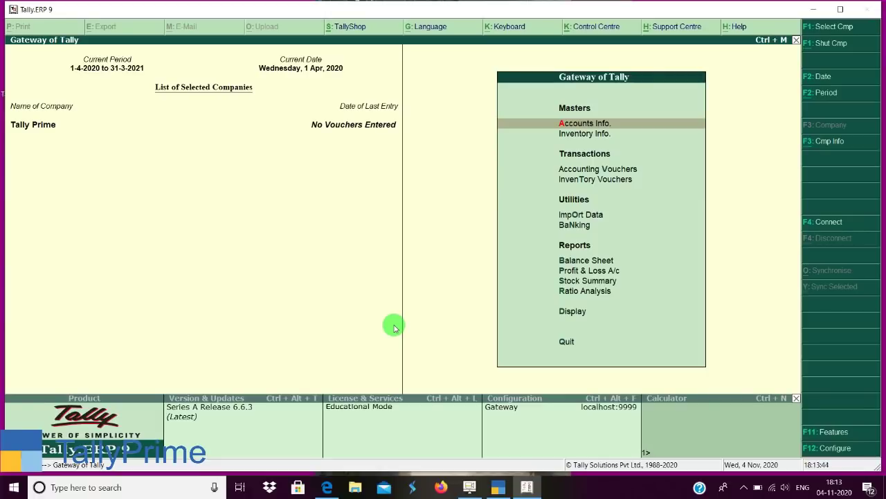
click(830, 44)
key(Return)
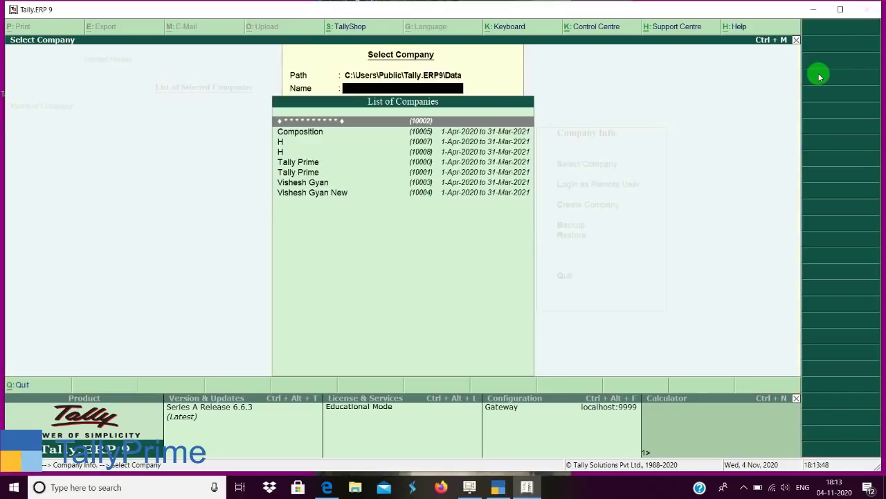
key(Down)
key(Down)
key(Down)
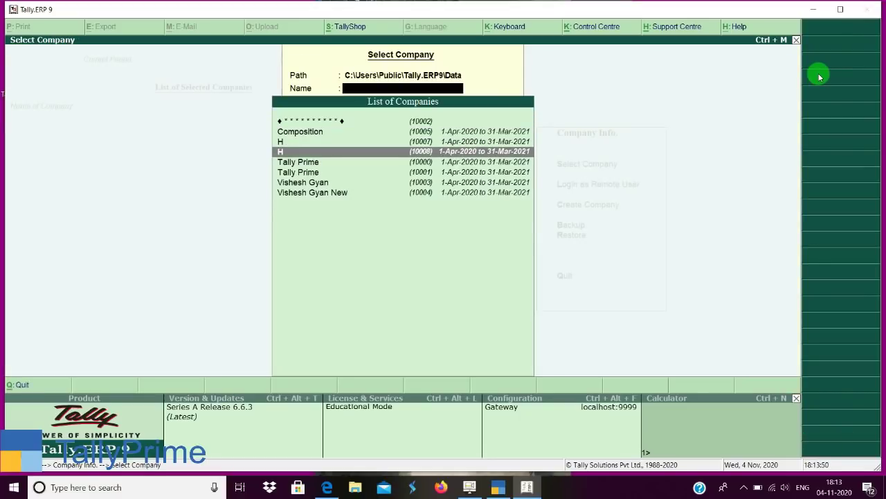
key(Return)
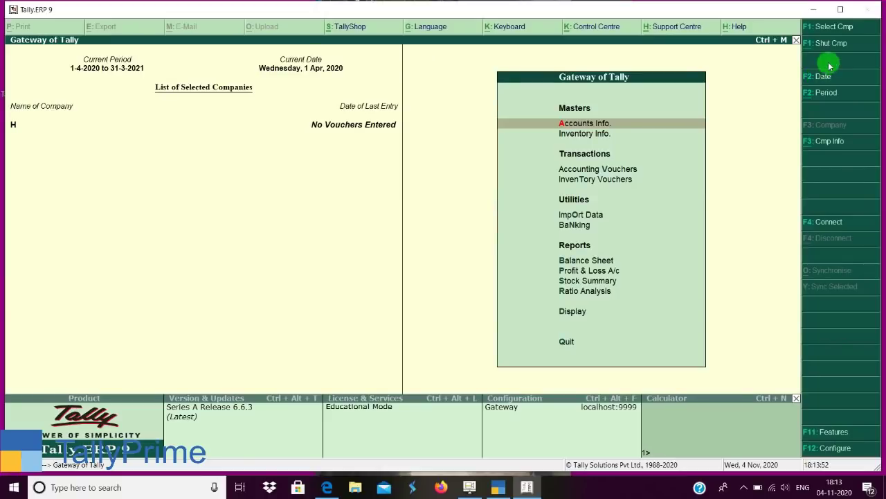
key(alt+F3)
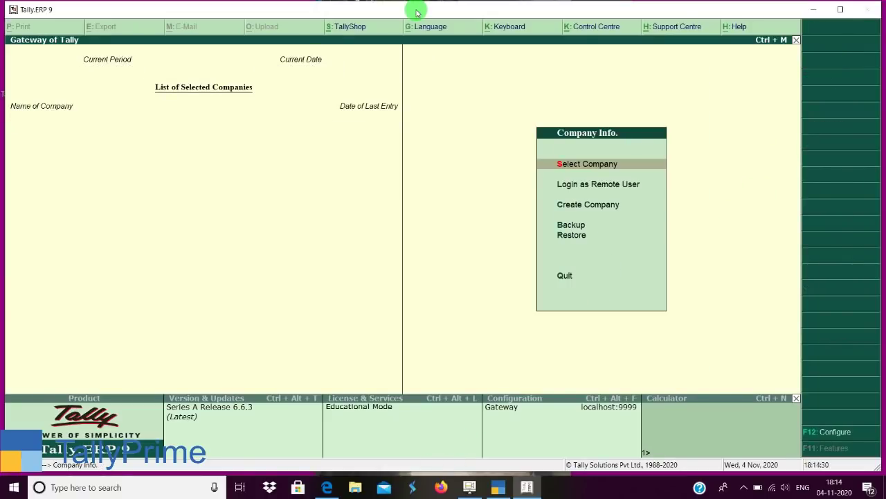
Try opening Vishesh Gyan and look up its 'Unable to open the company' error in TallyHelp.
key(Return)
key(Down)
key(Down)
key(Down)
key(Down)
key(Down)
key(Down)
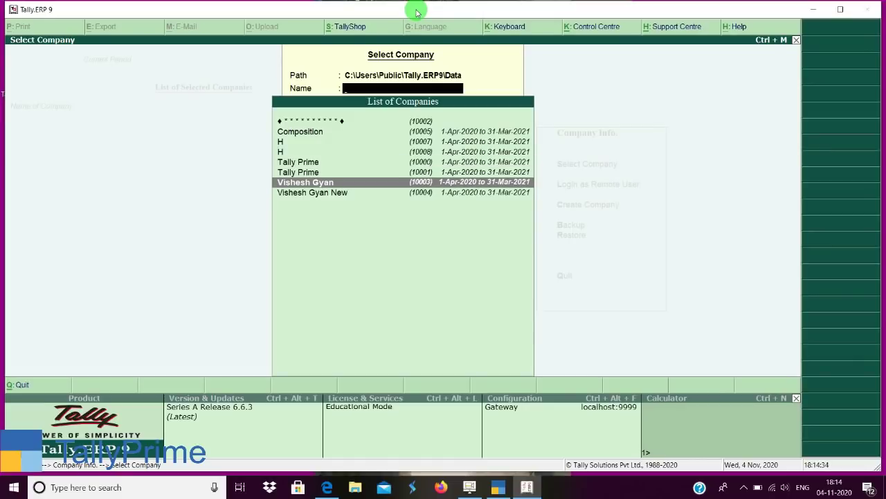
key(Return)
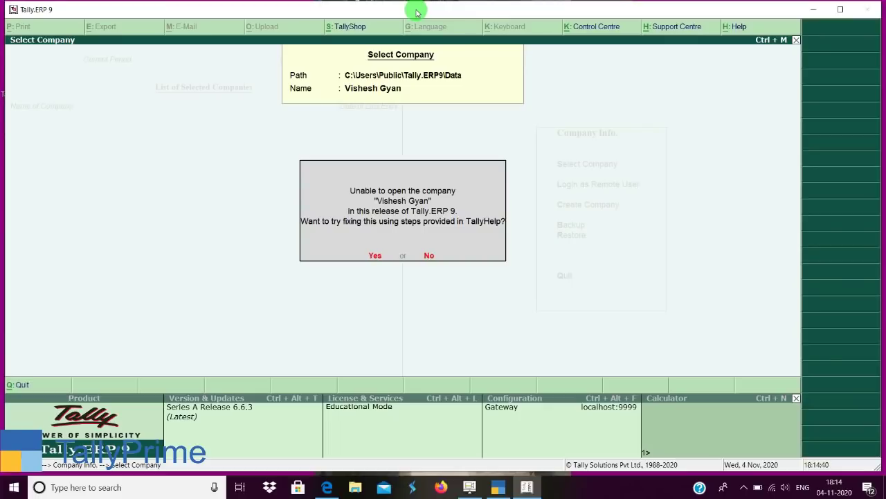
key(y)
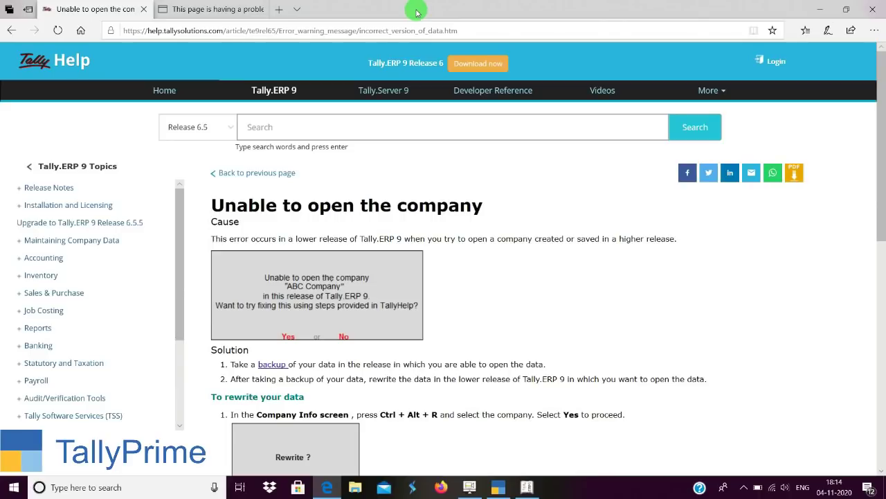
Minimise the TallyHelp article in Edge to bring the desktop to the front.
click(470, 487)
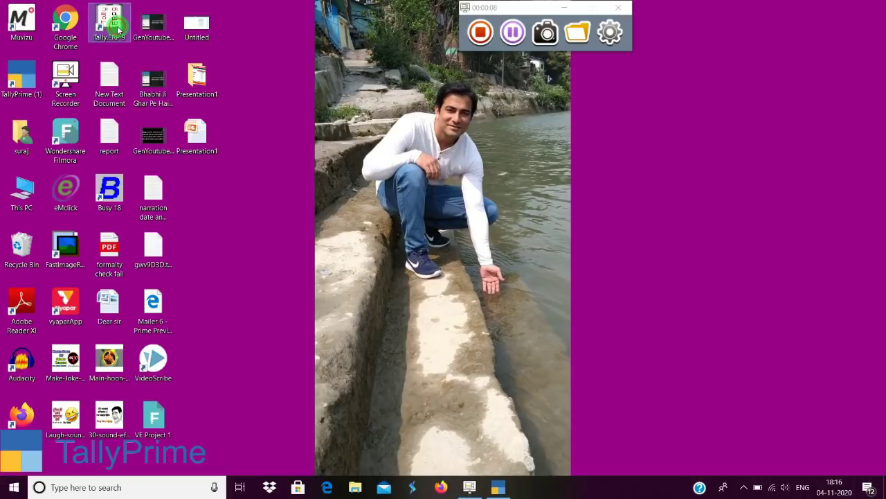
Launch Tally.ERP 9 as administrator in Educational Mode, skipping the TallyVault prompt.
right_click(119, 28)
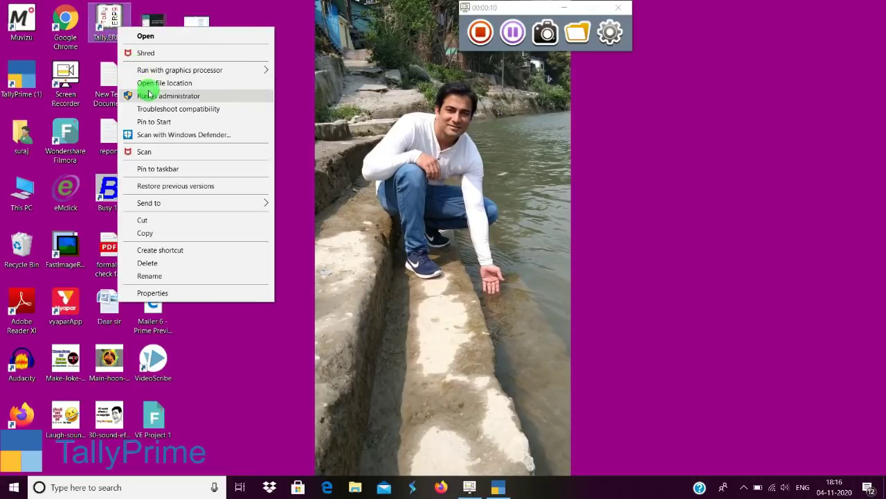
click(149, 96)
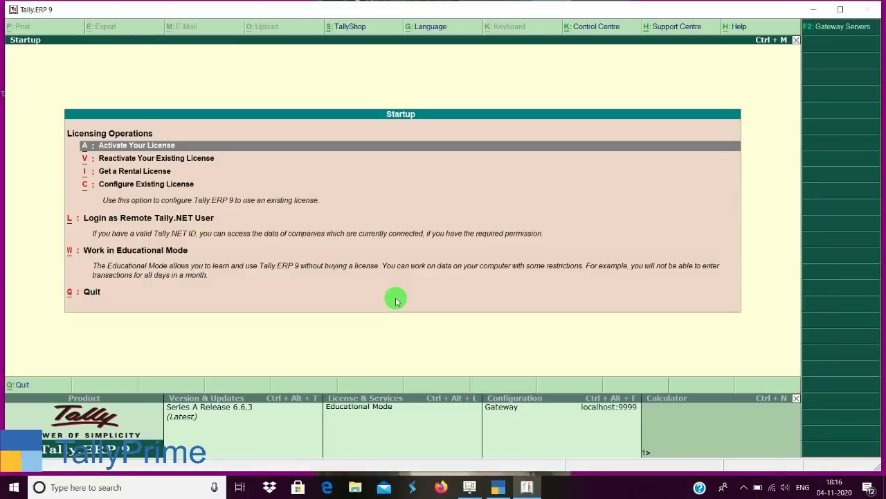
key(w)
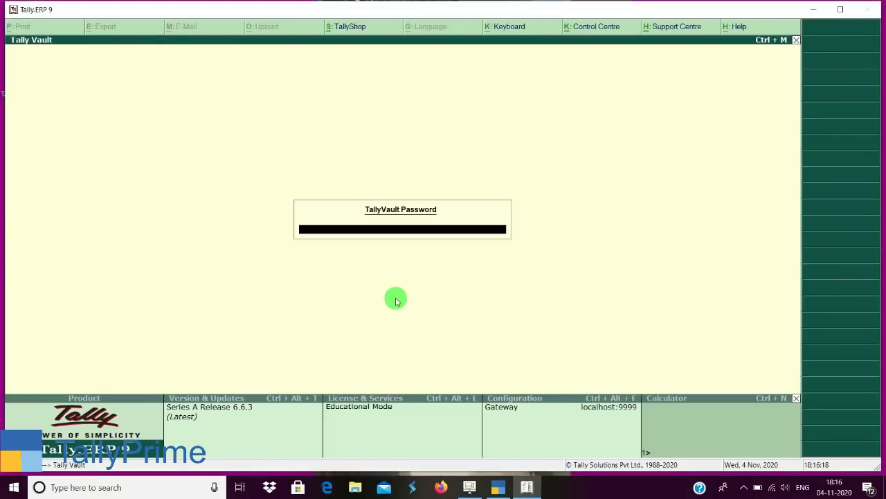
key(Escape)
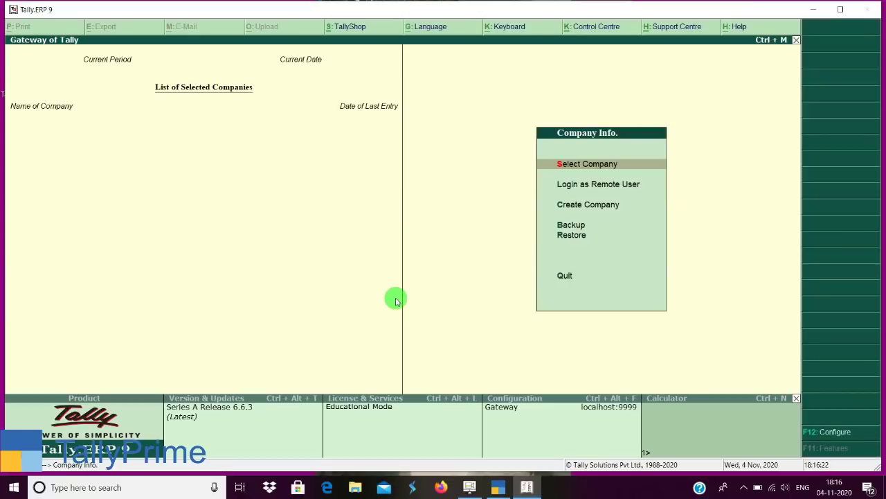
Back up and rewrite the Vishesh Gyan company data with Ctrl+Alt+R.
key(ctrl+alt+r)
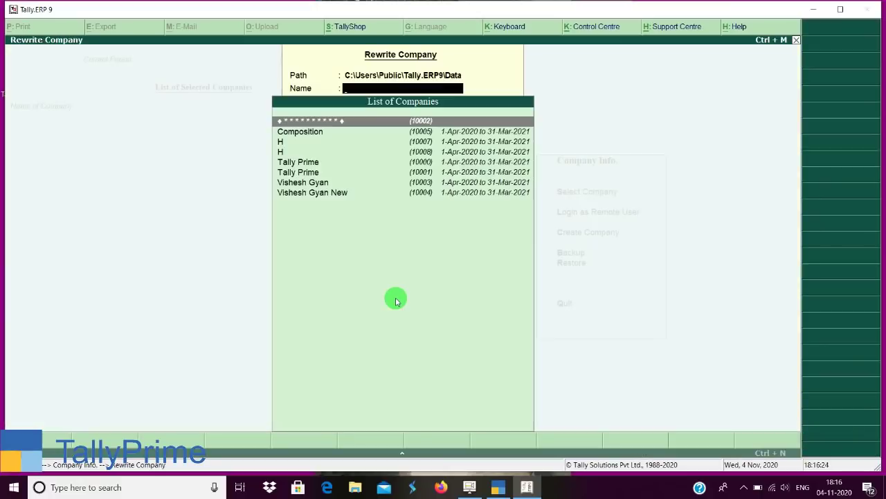
key(Down)
key(Down)
key(Down)
key(Down)
key(Down)
key(Down)
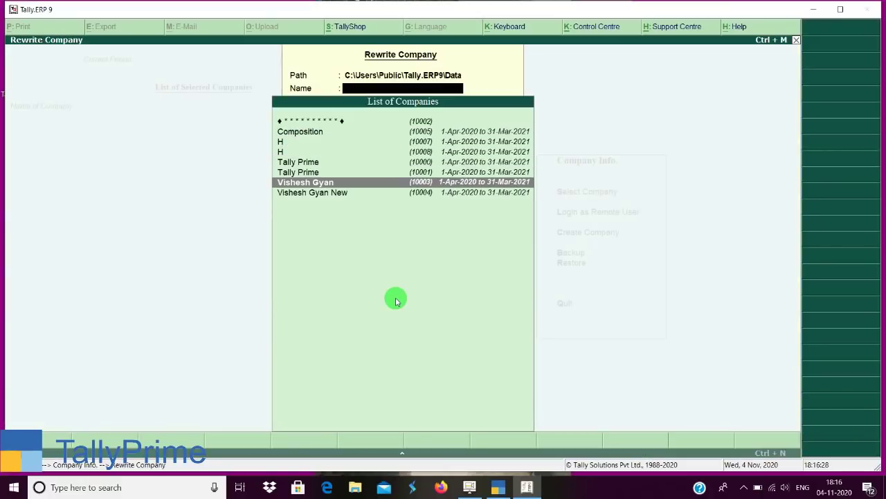
key(Return)
key(Return)
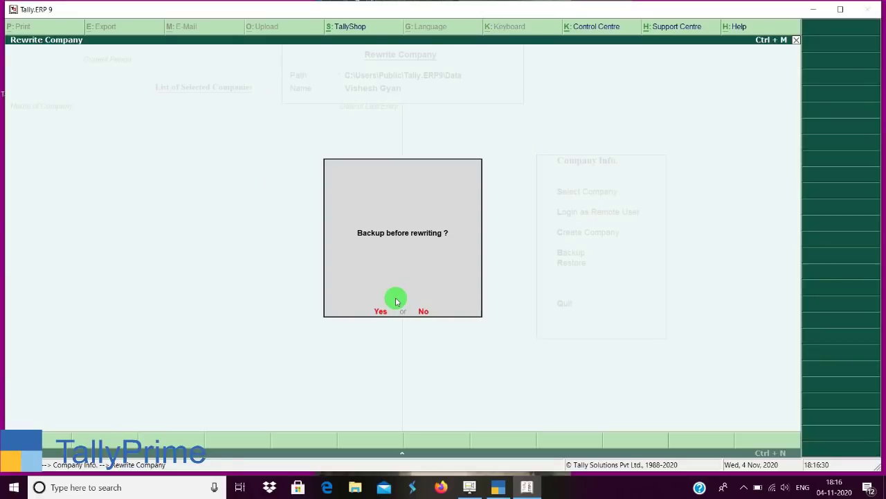
key(Return)
key(Return)
key(Return)
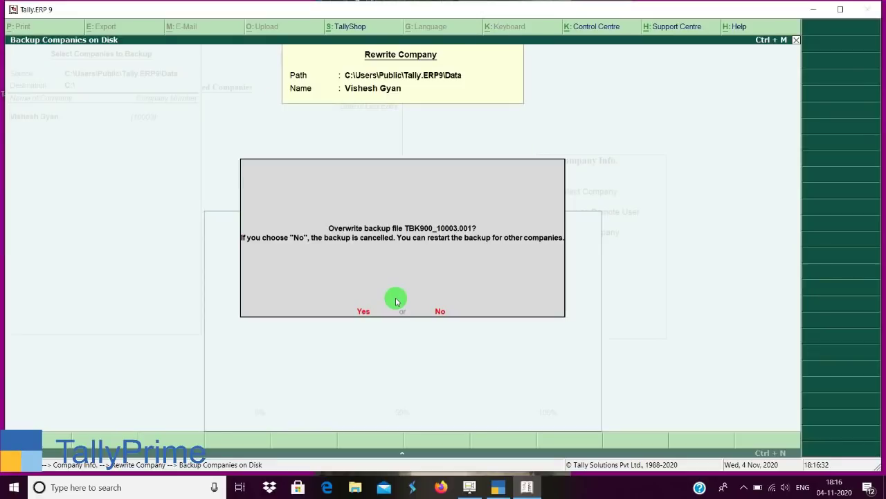
key(Return)
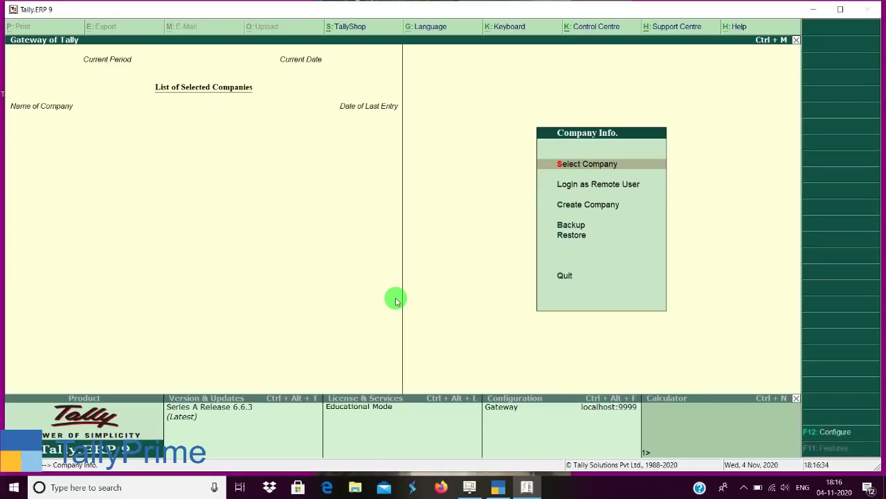
Load the rewritten Vishesh Gyan company, dismiss the GST UQC prompt, and switch to TallyPrime.
key(Return)
key(Down)
key(Down)
key(Down)
key(Down)
key(Down)
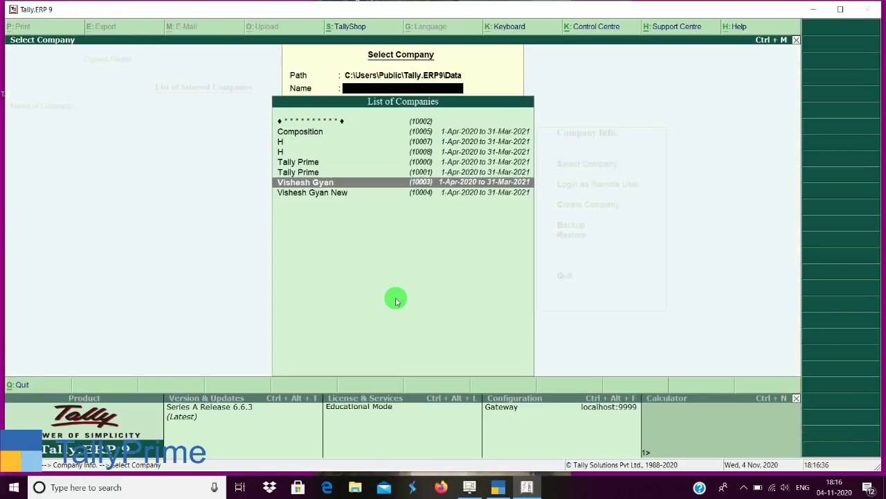
key(Return)
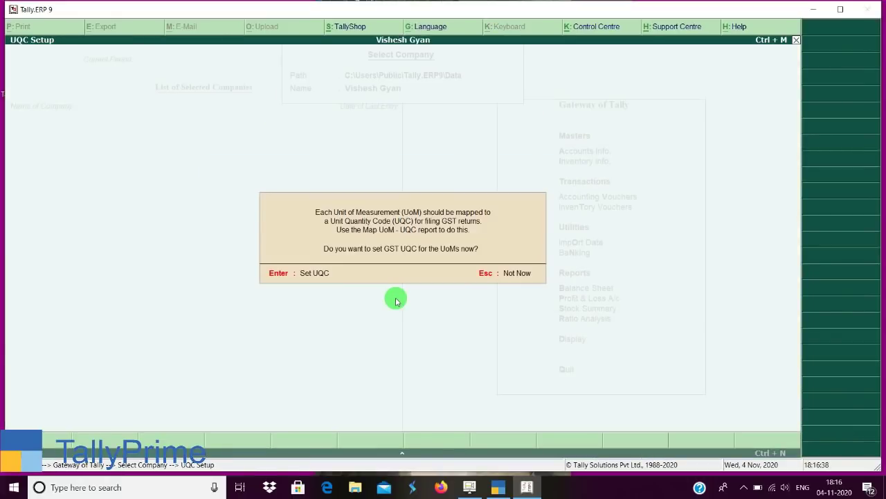
key(Escape)
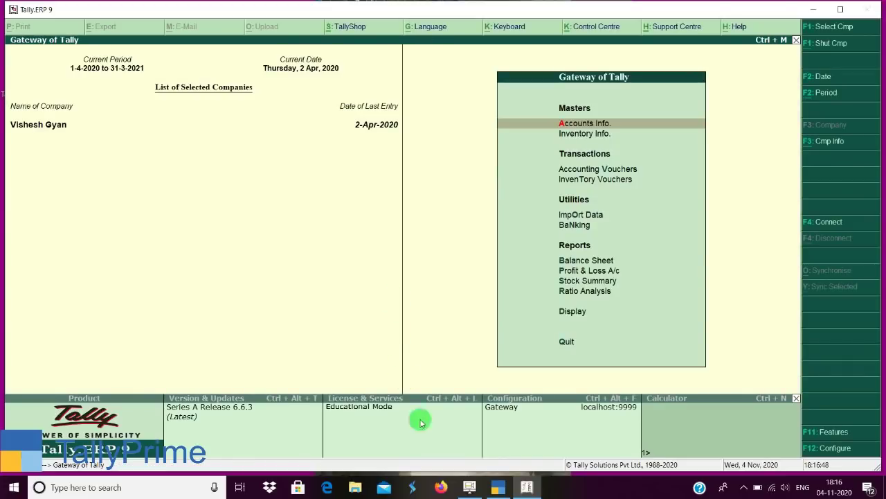
click(498, 486)
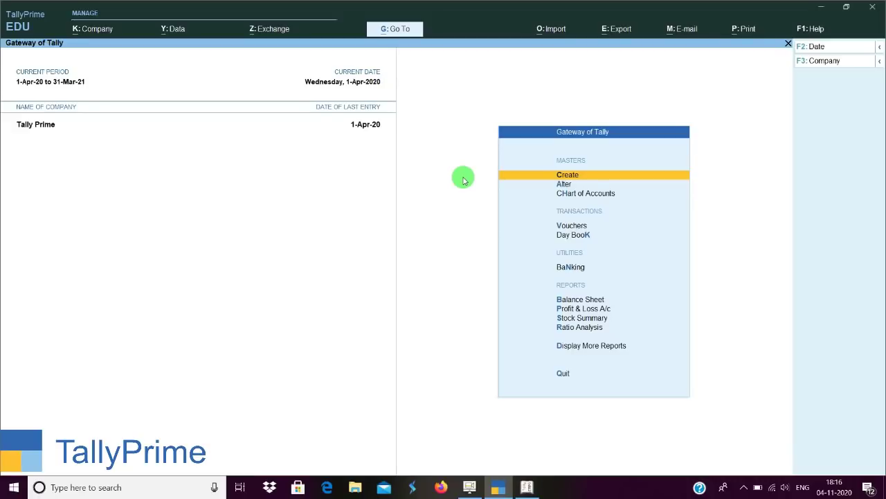
Back in Tally.ERP 9, review and accept Vishesh Gyan's accounting features.
click(530, 481)
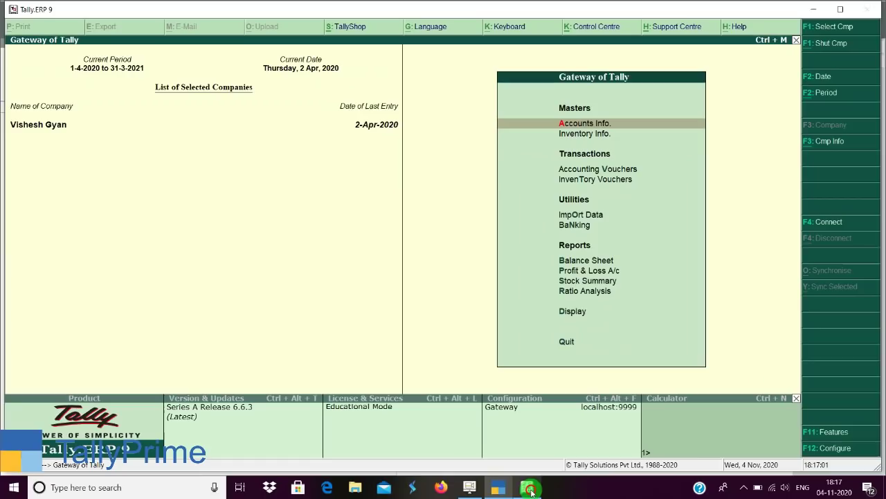
click(835, 432)
key(Return)
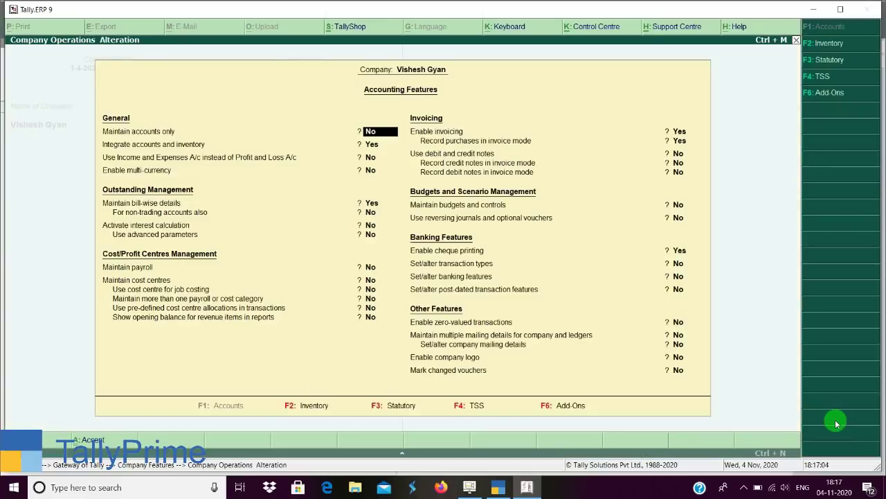
key(Down)
key(Down)
key(Down)
key(Down)
key(Down)
key(Down)
key(Down)
key(Down)
key(Down)
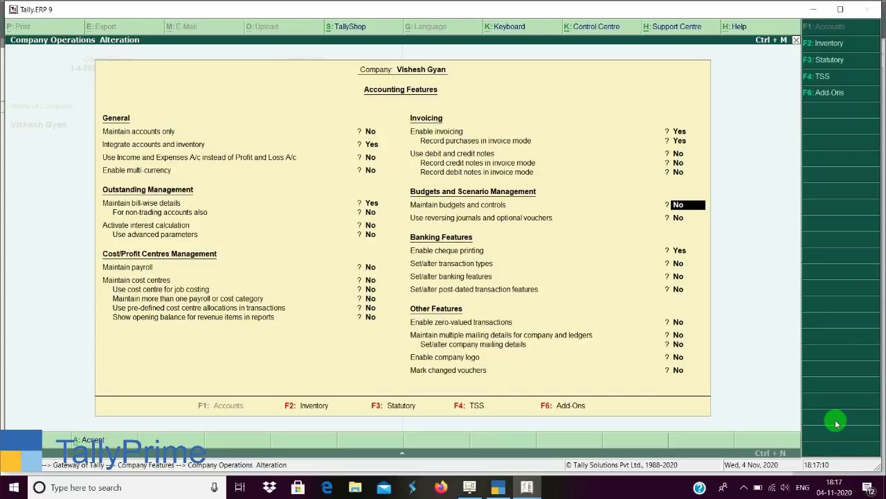
key(Return)
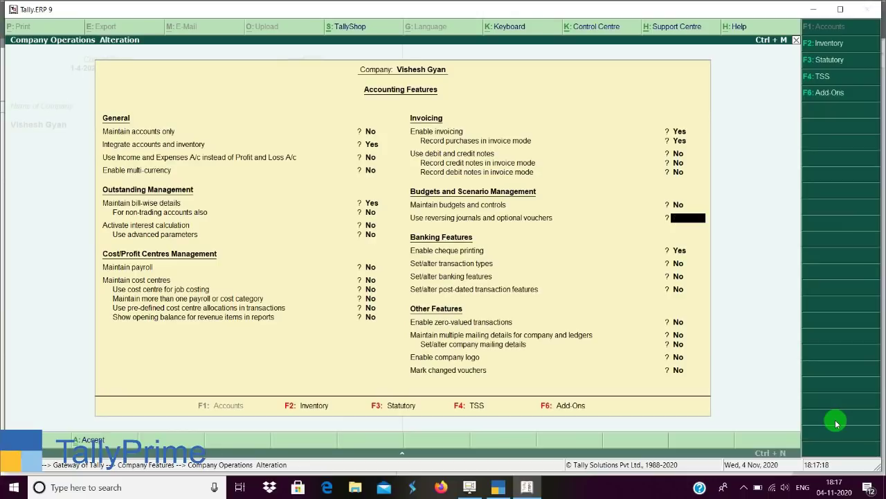
key(ctrl+a)
key(Escape)
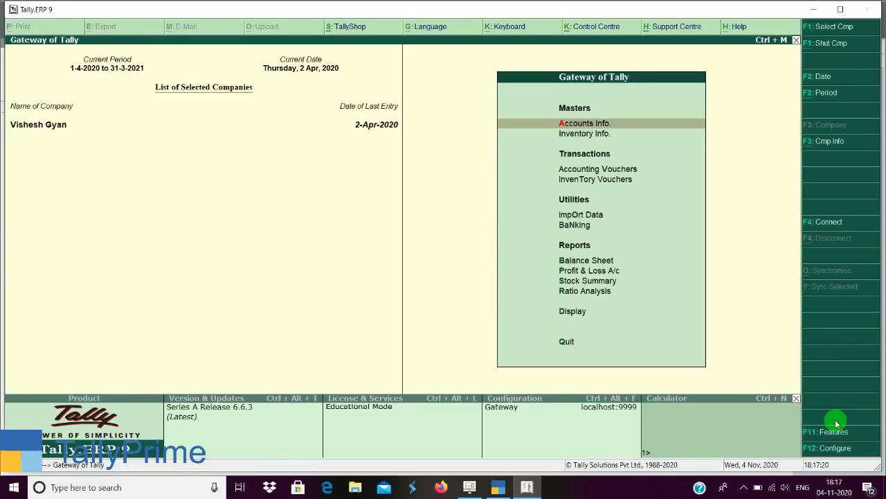
Show Display > Exception Reports down to Memorandum Vouchers, then return to TallyPrime.
key(d)
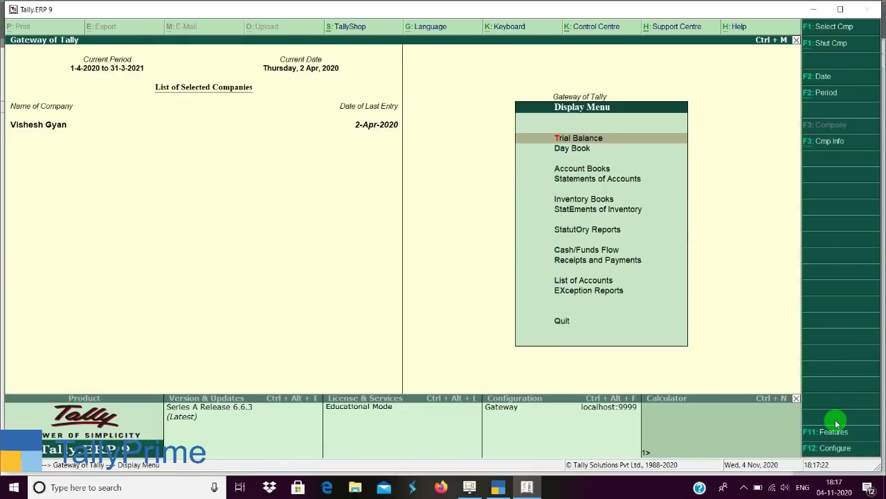
key(x)
key(Down)
key(Down)
key(Down)
key(Down)
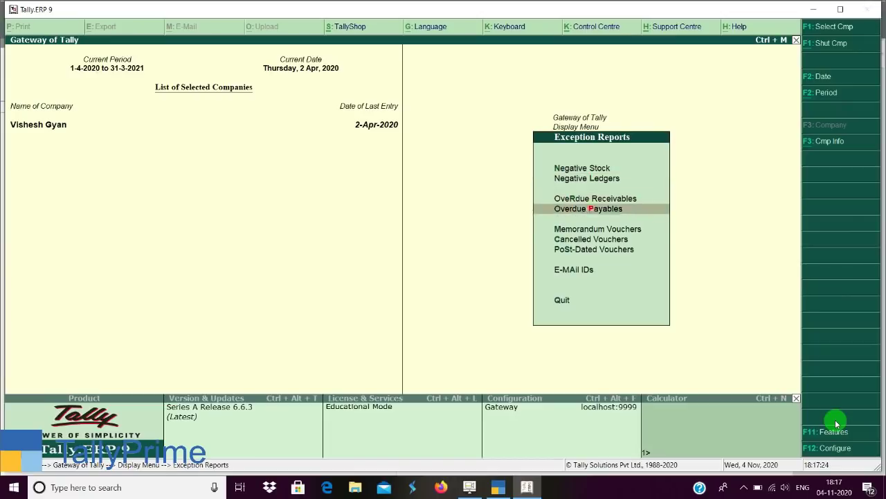
click(504, 488)
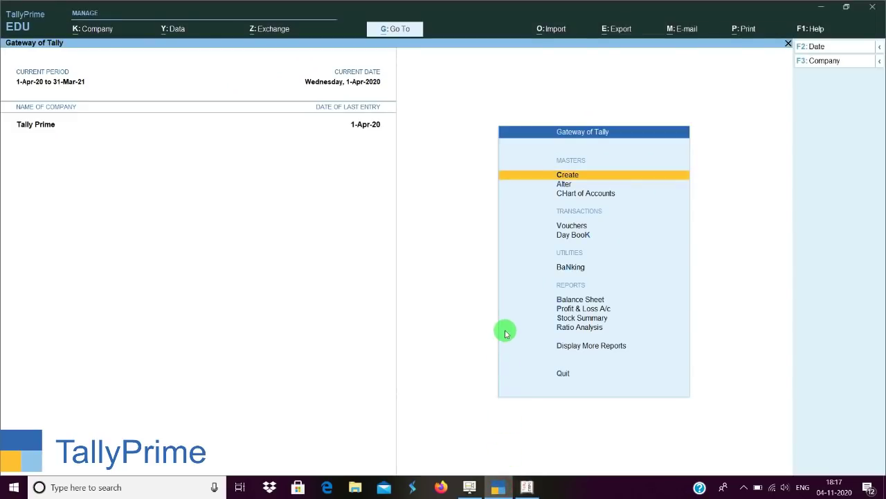
key(d)
key(x)
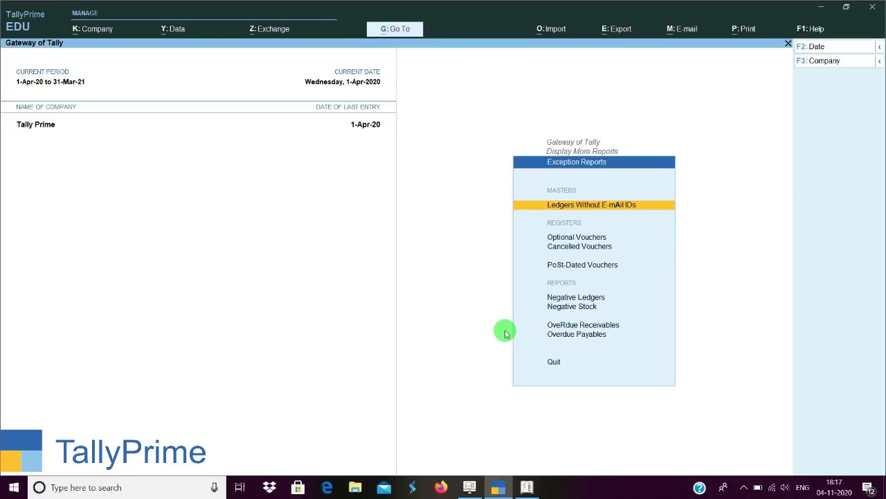
key(Escape)
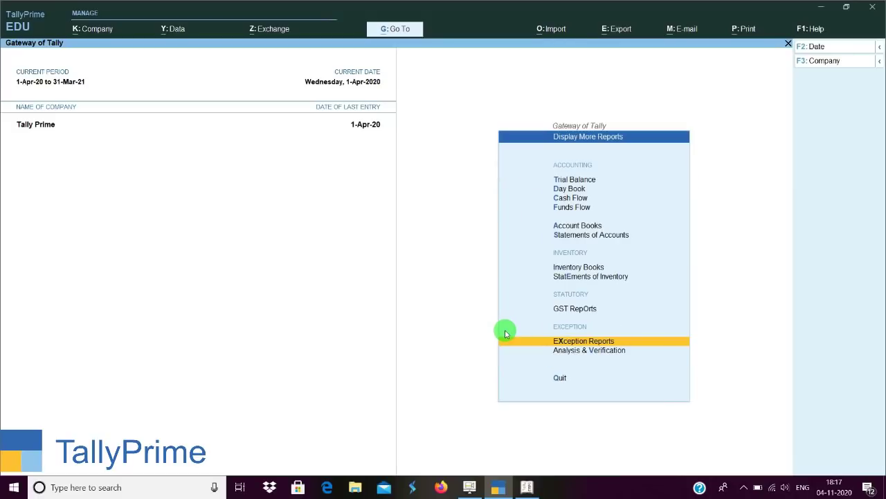
click(83, 28)
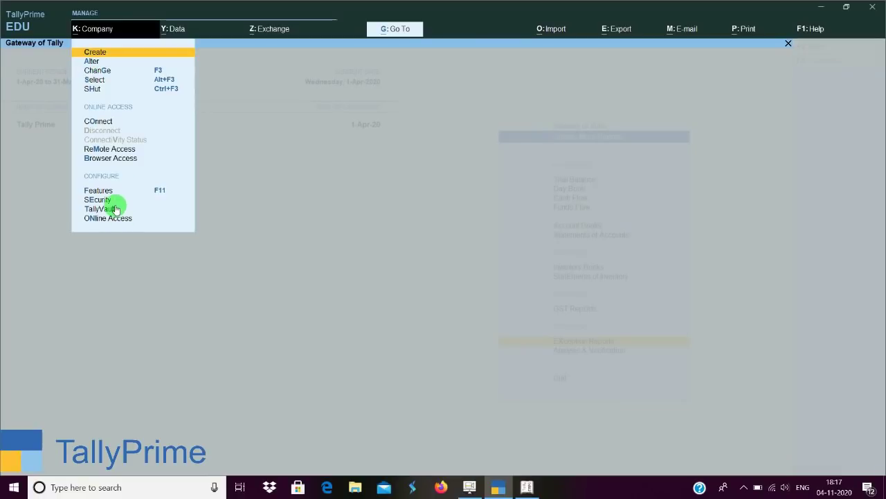
key(F11)
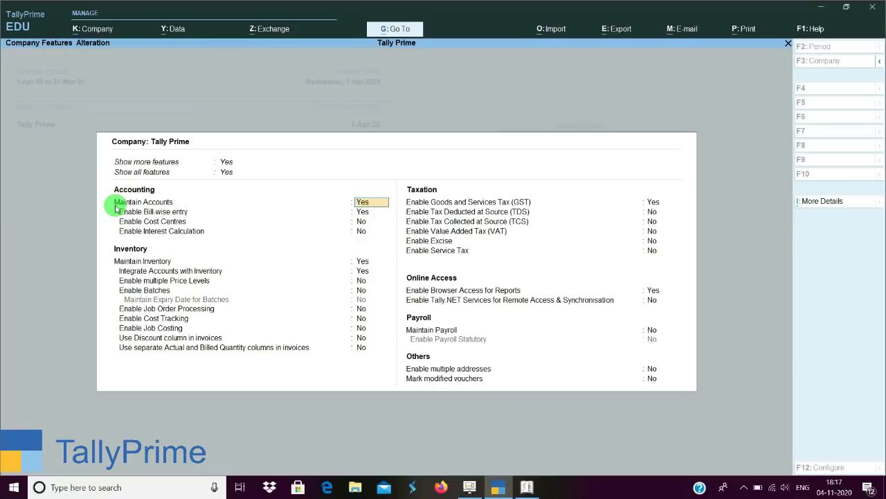
key(Return)
key(Return)
key(Return)
key(Return)
key(Return)
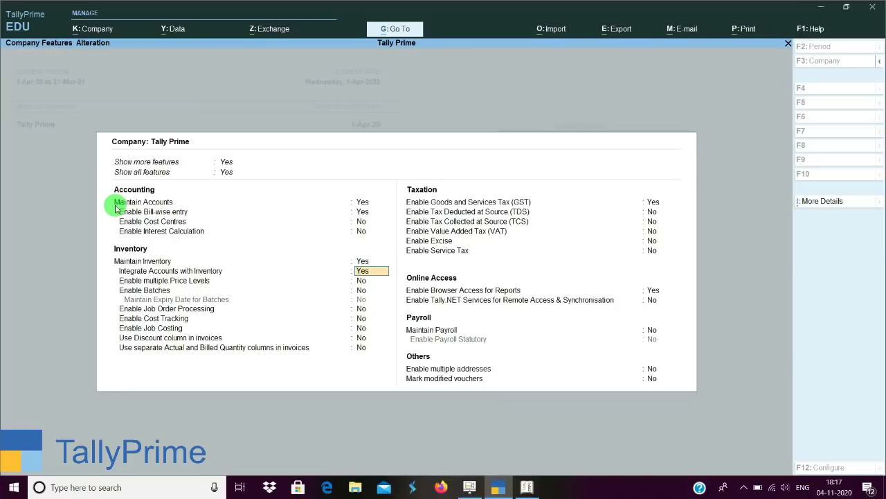
key(Return)
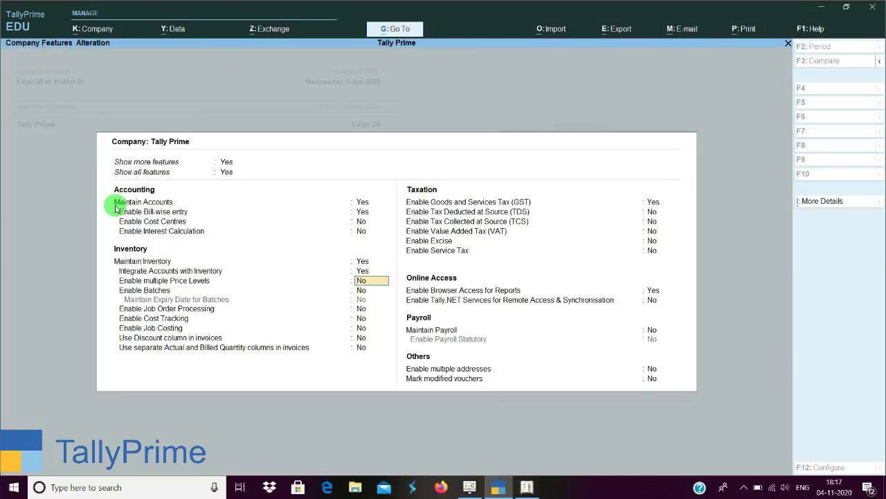
key(Return)
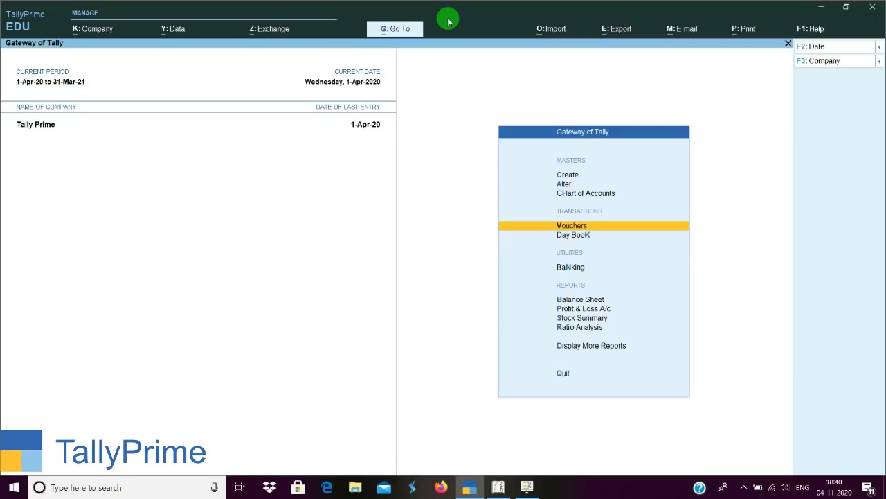
Review the Memorandum voucher type's settings and close it without changes.
key(a)
key(Down)
key(Down)
key(Down)
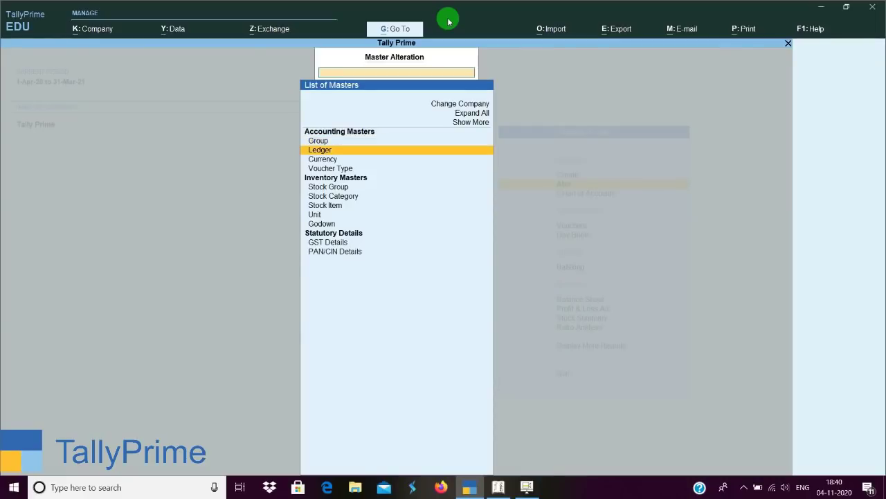
key(Return)
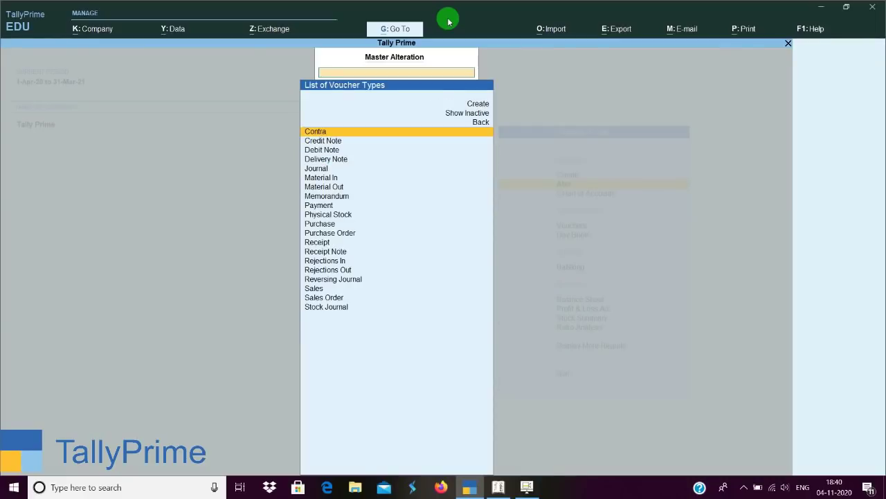
text(m)
key(Down)
key(Down)
key(Return)
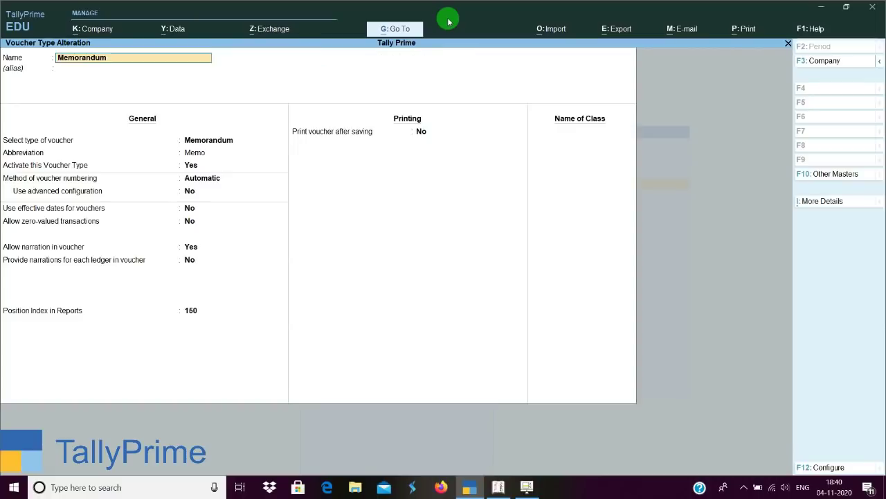
key(Return)
key(Return)
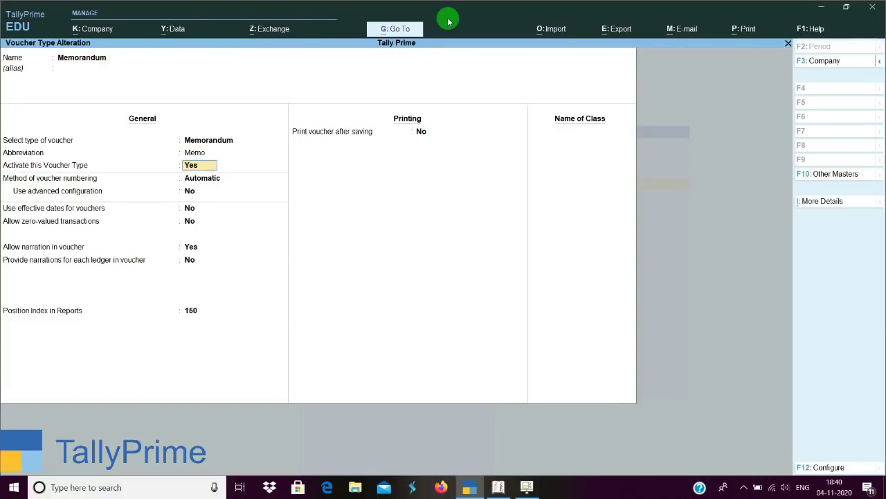
key(ctrl)
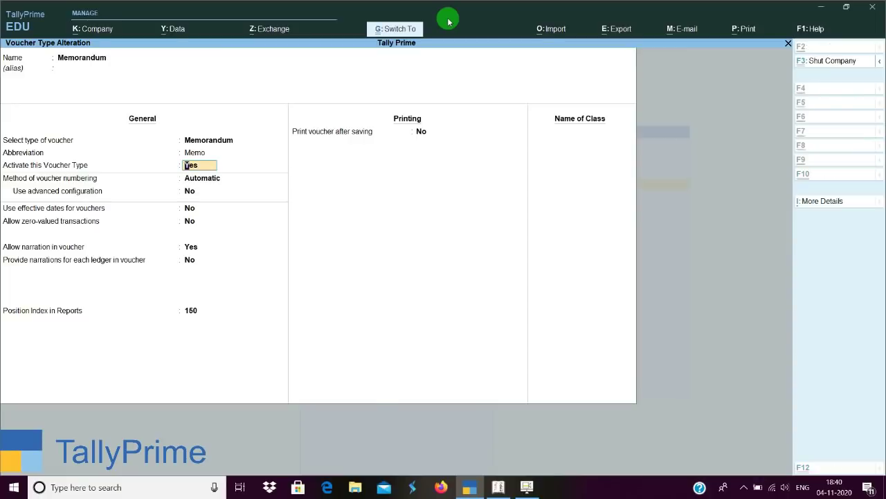
key(ctrl+a)
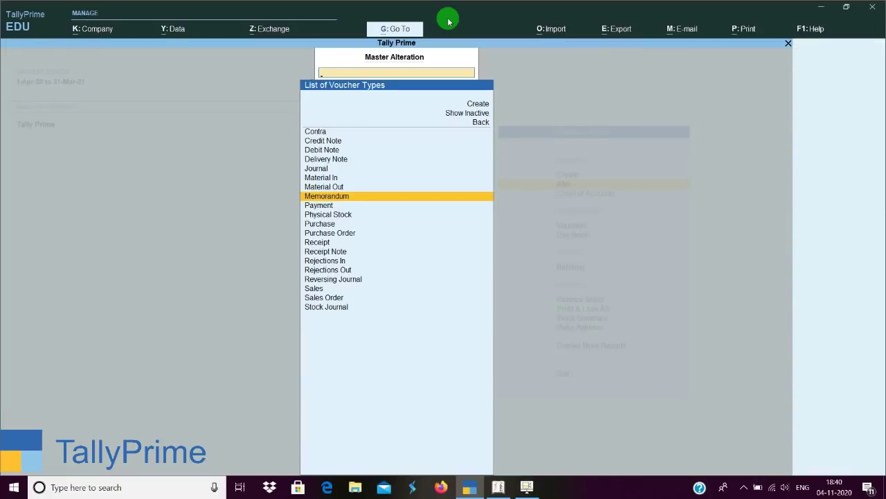
Set Activate this Voucher Type to Yes for Reversing Journal and save.
text(R)
key(Down)
key(Down)
key(Down)
key(Down)
key(Down)
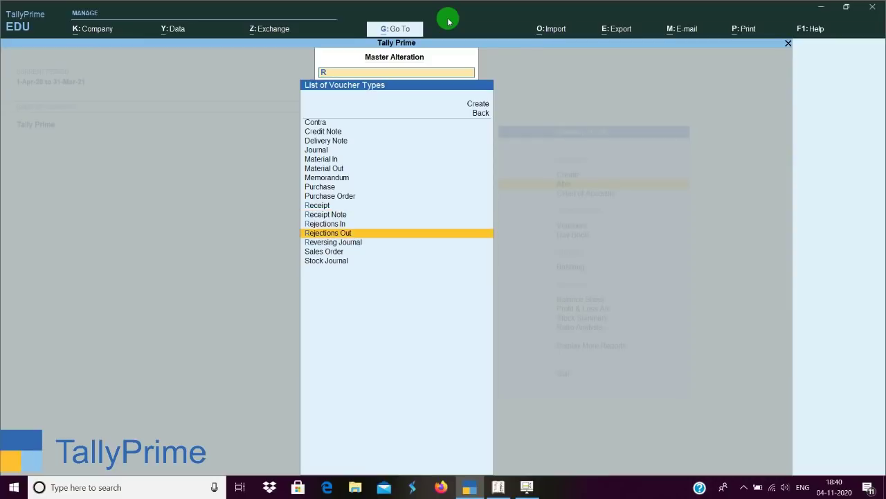
key(Return)
key(Return)
key(Return)
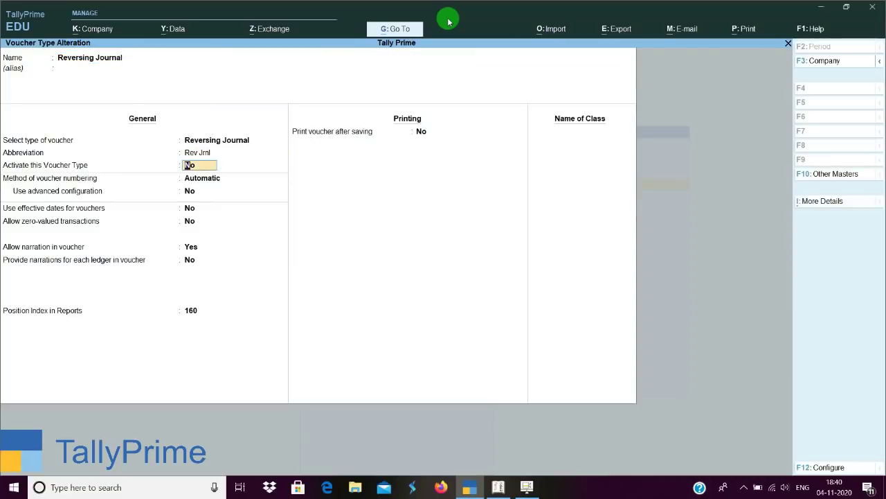
text(y)
key(Return)
key(ctrl+a)
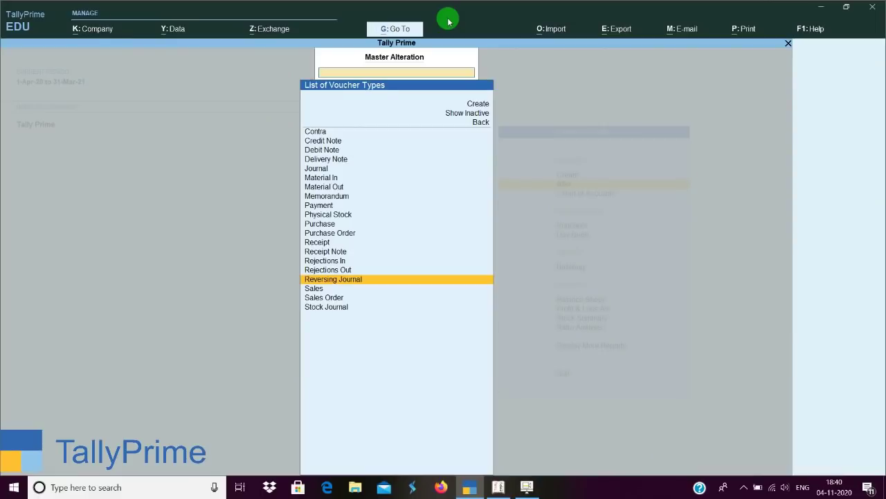
key(Escape)
key(Escape)
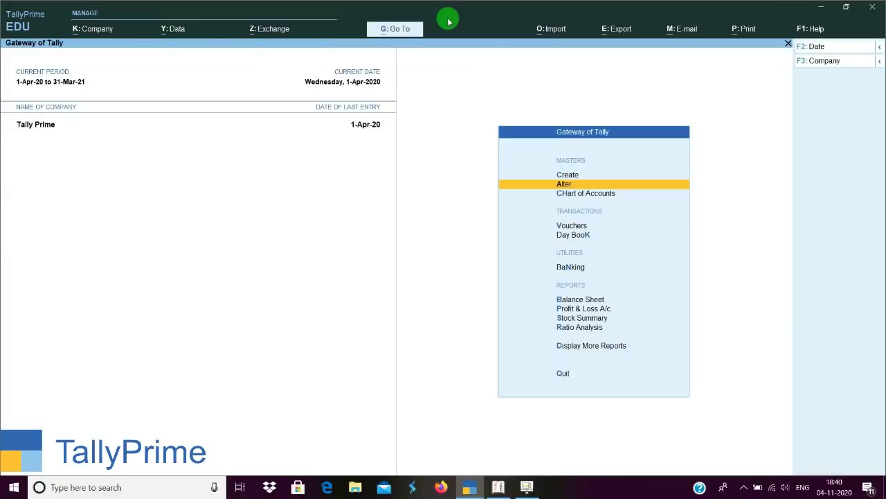
key(Escape)
Start a new Sales voucher, browsing Memorandum and Reversing Journal types before keeping Sales.
key(n)
key(v)
key(F8)
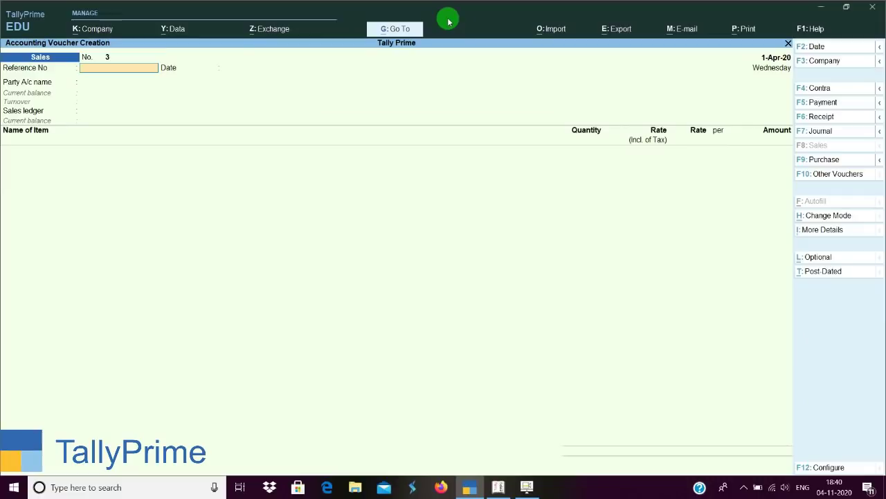
click(843, 178)
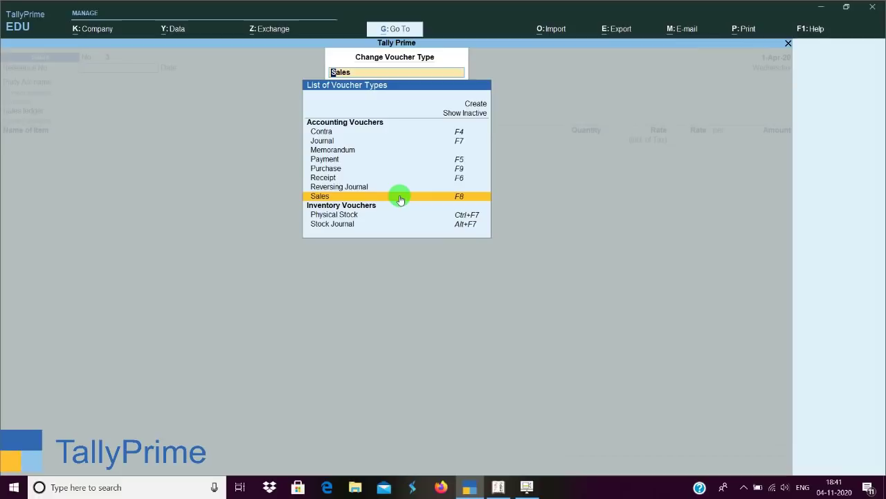
key(Up)
key(Up)
key(Up)
key(Up)
key(Up)
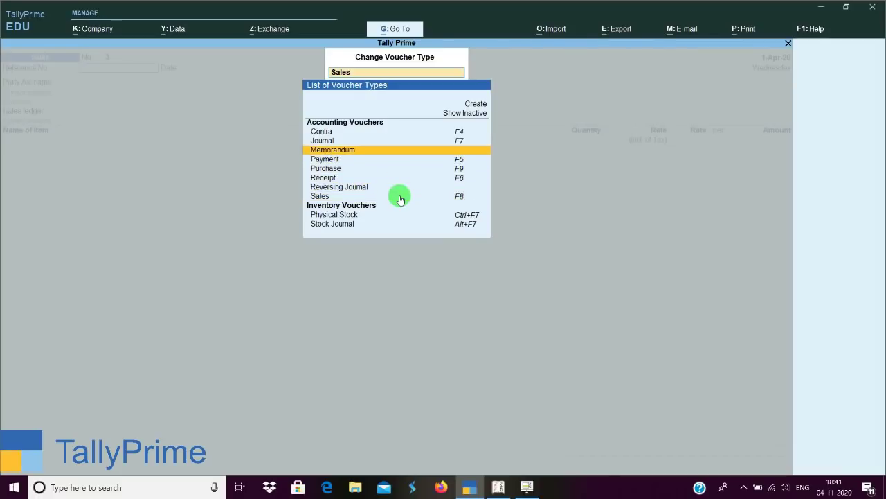
key(Down)
key(Down)
key(Down)
key(Down)
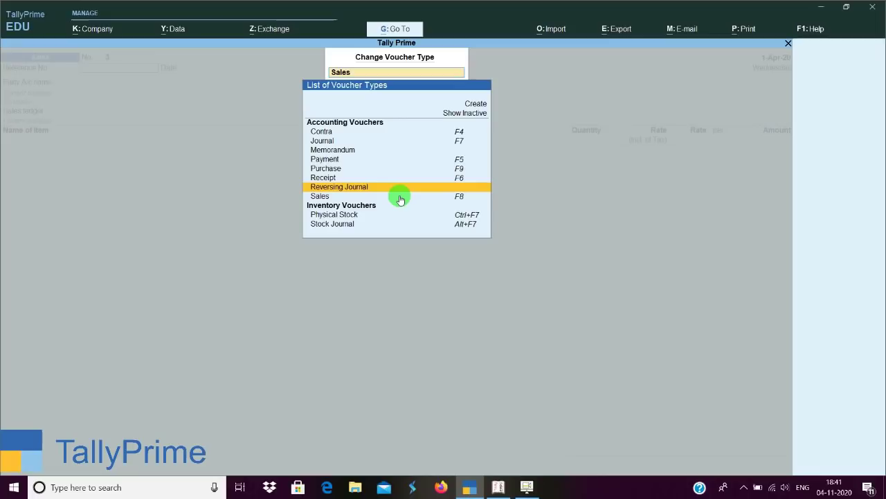
click(401, 199)
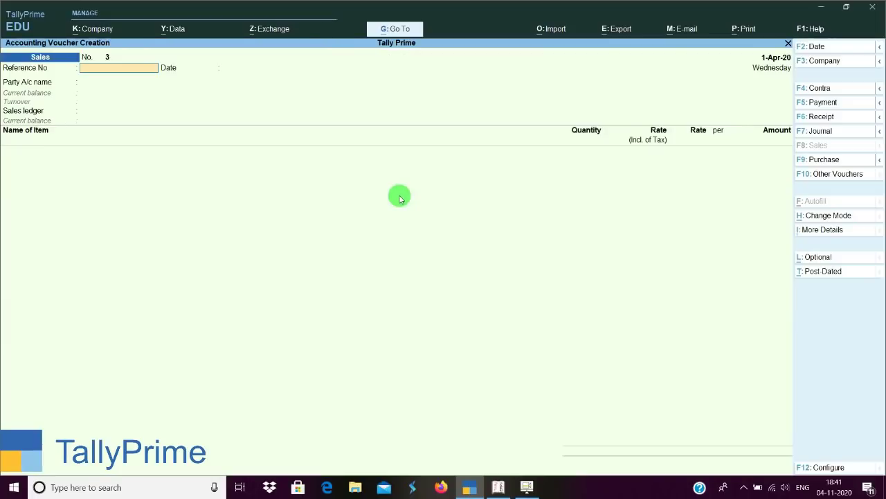
Review the company features without changes and close the Sales voucher.
click(91, 30)
click(127, 185)
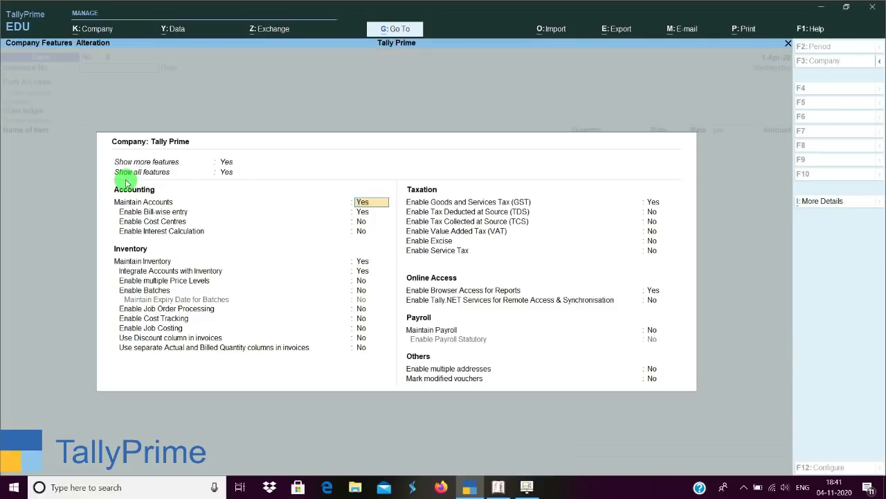
key(BackSpace)
key(Escape)
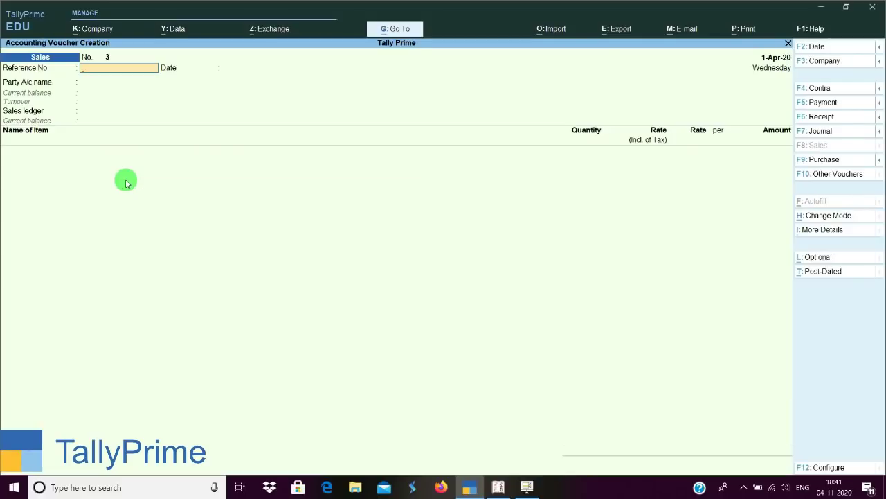
key(Escape)
Quit the voucher and open the Sales voucher type via Alter > Voucher Type.
key(y)
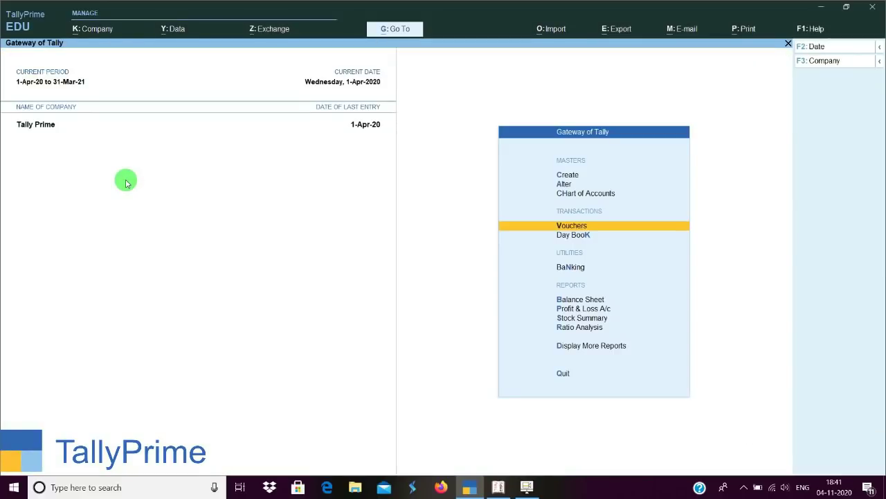
key(a)
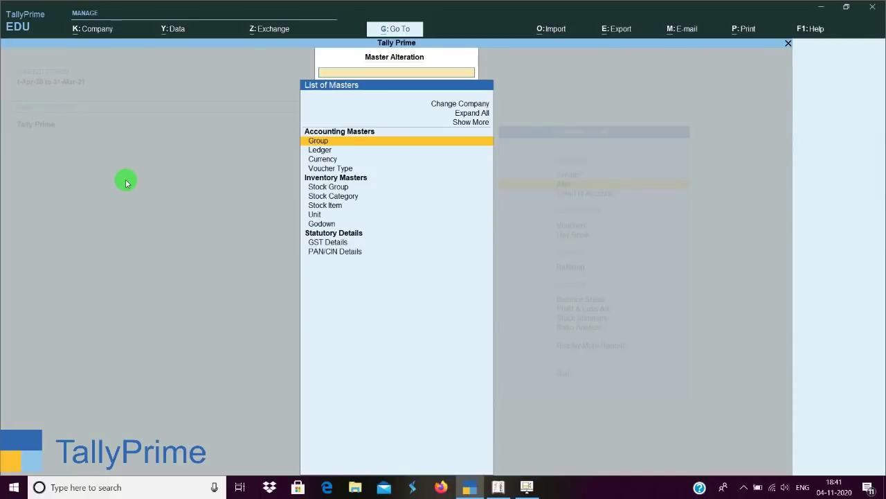
key(Down)
key(Down)
key(Down)
key(Return)
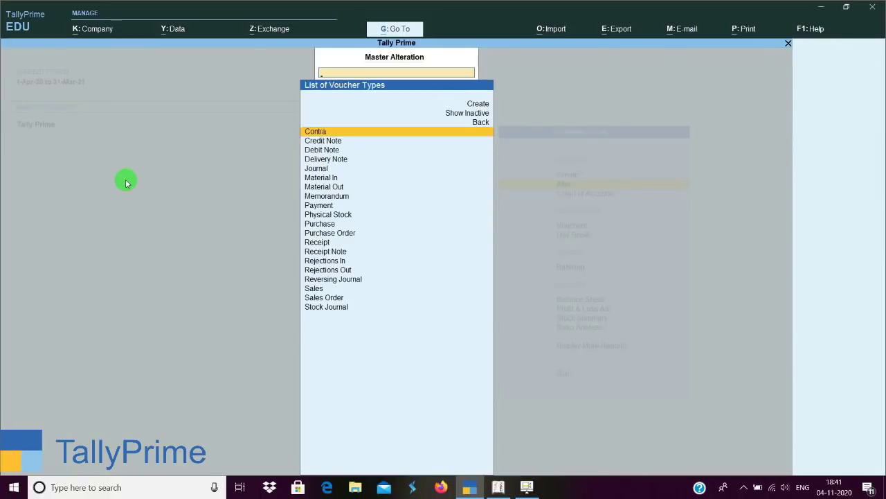
text(S)
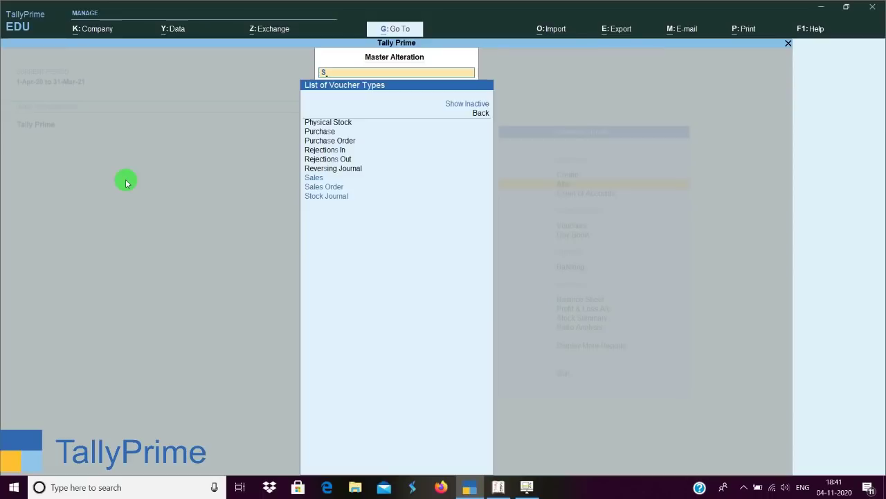
key(Up)
key(Down)
key(Down)
key(Down)
key(Down)
key(Down)
key(Down)
key(Down)
key(Down)
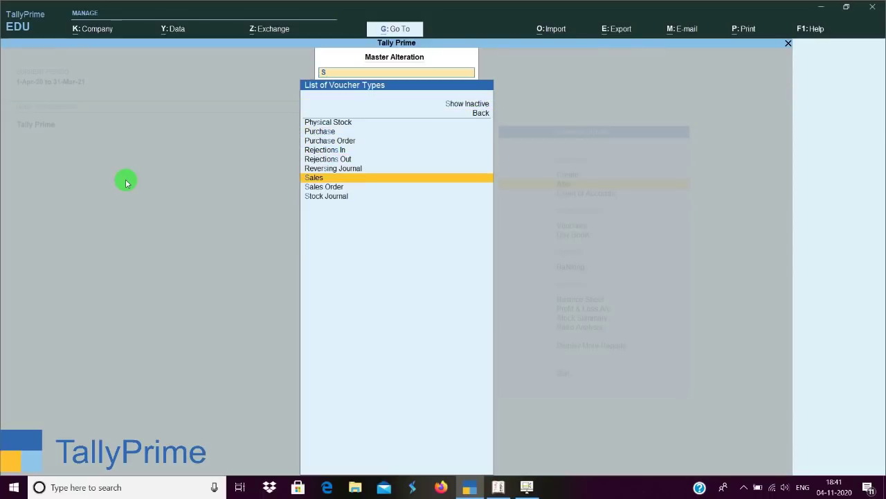
key(Return)
key(Return)
key(Return)
key(Return)
key(Return)
key(Return)
key(Return)
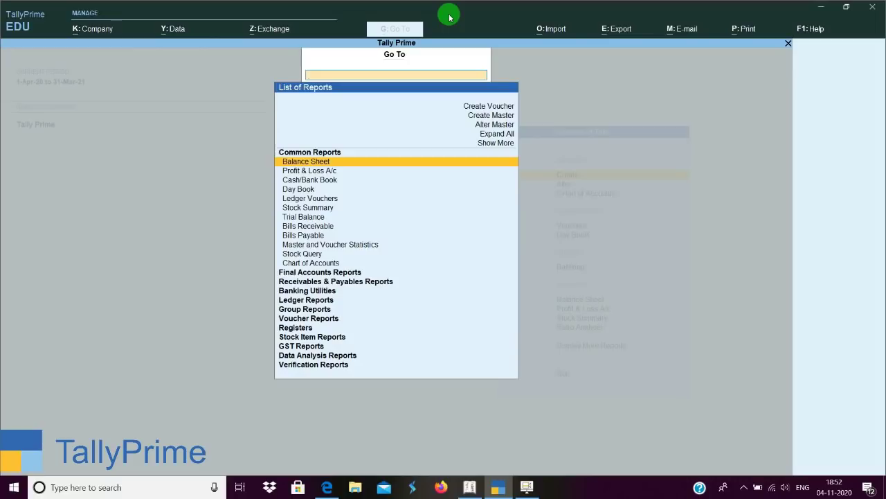
Search Go To for 'go', 'war' and 'lo', reaching the Location Summary report.
text(go)
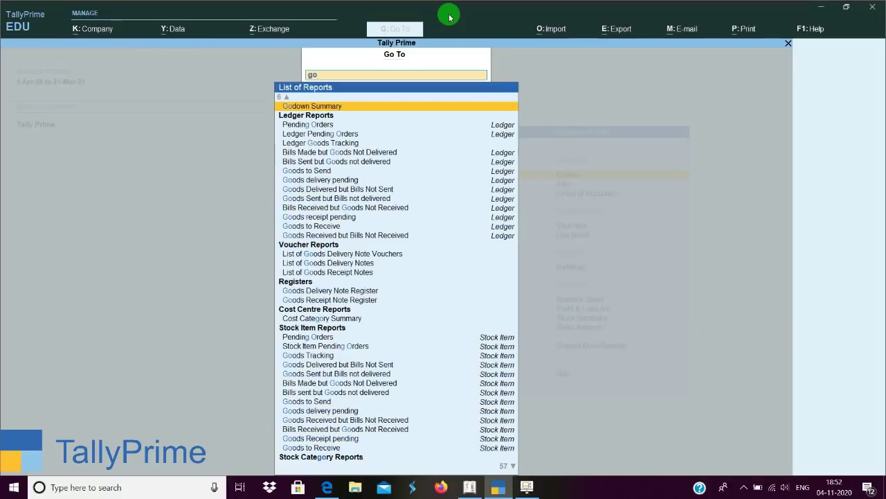
key(BackSpace)
key(BackSpace)
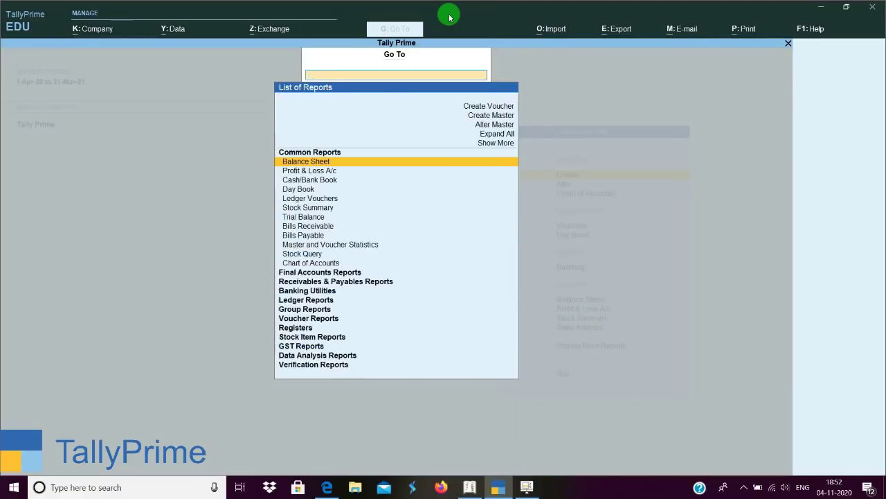
text(ware)
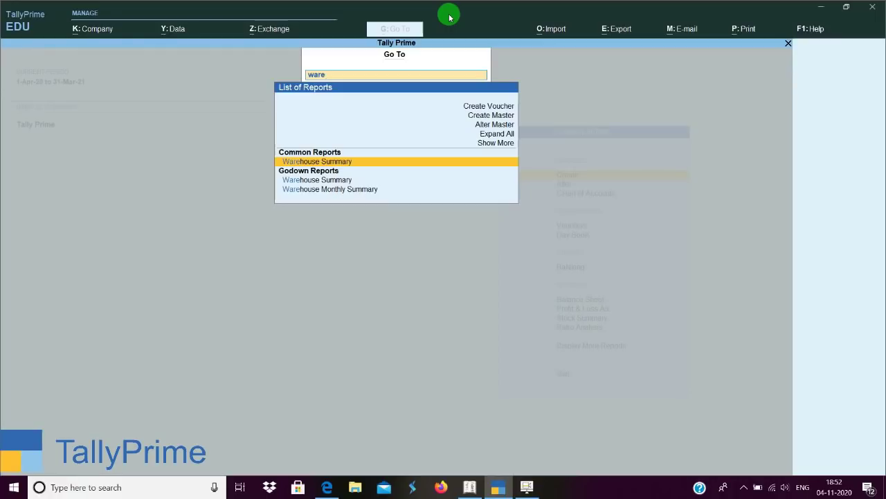
key(BackSpace)
key(BackSpace)
key(BackSpace)
key(BackSpace)
text(lo)
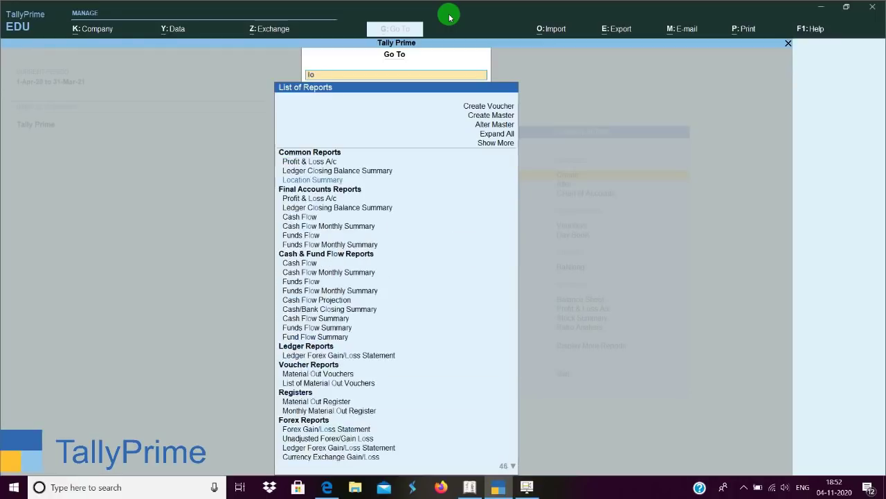
key(Down)
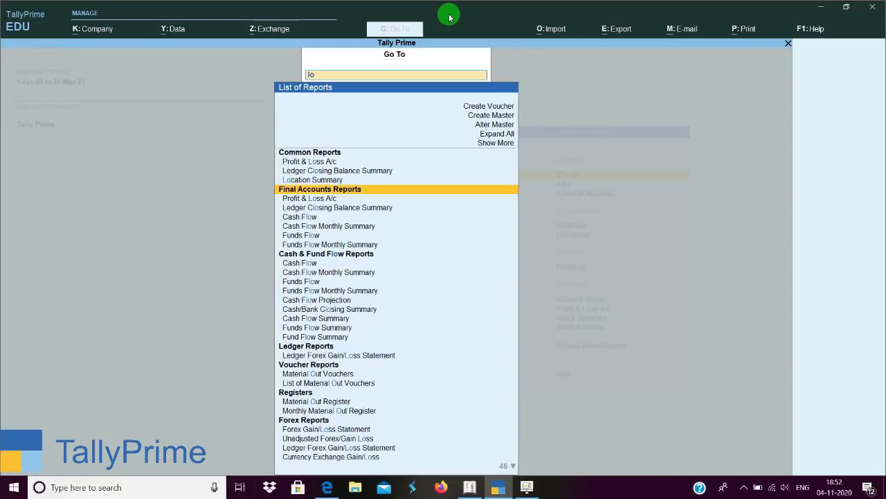
key(Up)
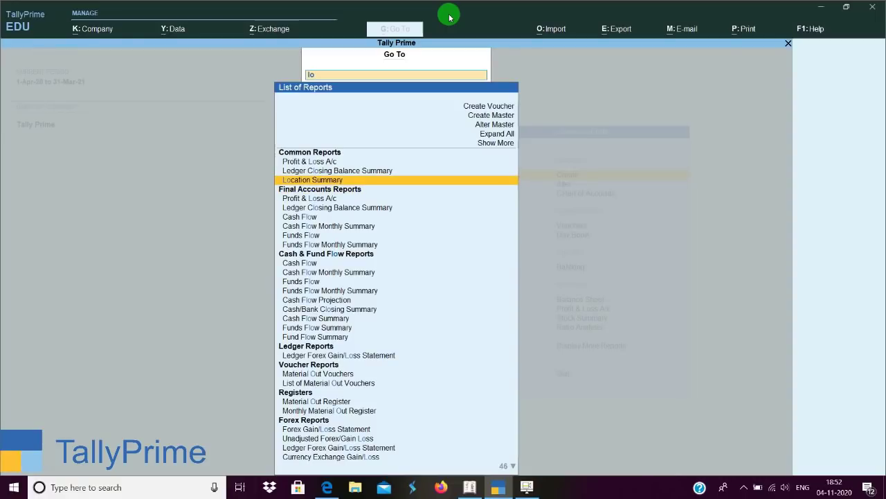
key(BackSpace)
key(BackSpace)
Search Go To for bills and accounts reports, browsing to Bills Payable and Accounts Payable.
text(bl)
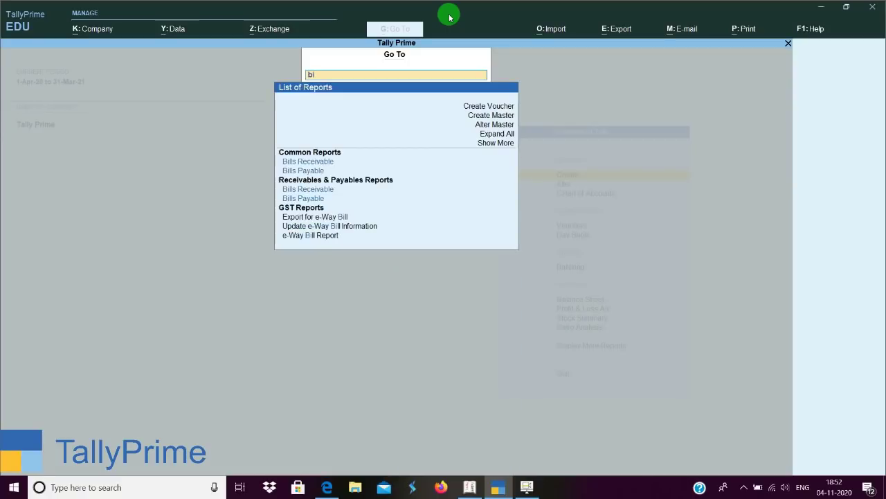
key(Down)
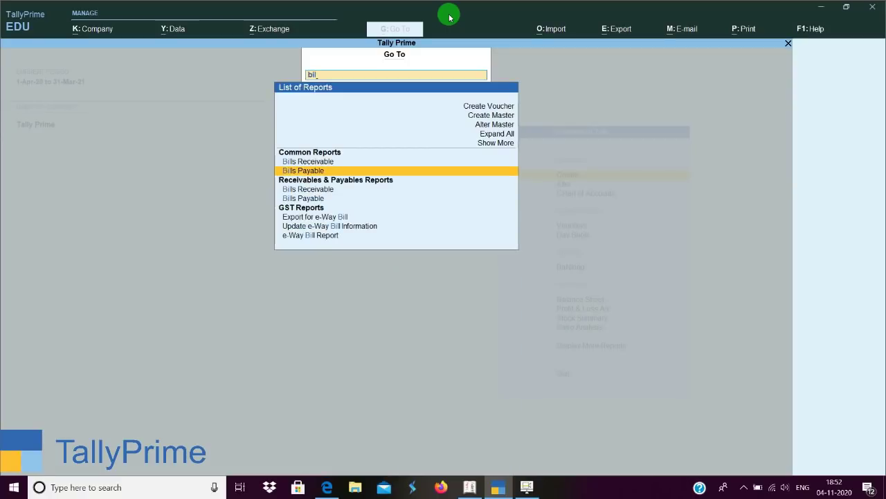
key(BackSpace)
key(BackSpace)
key(BackSpace)
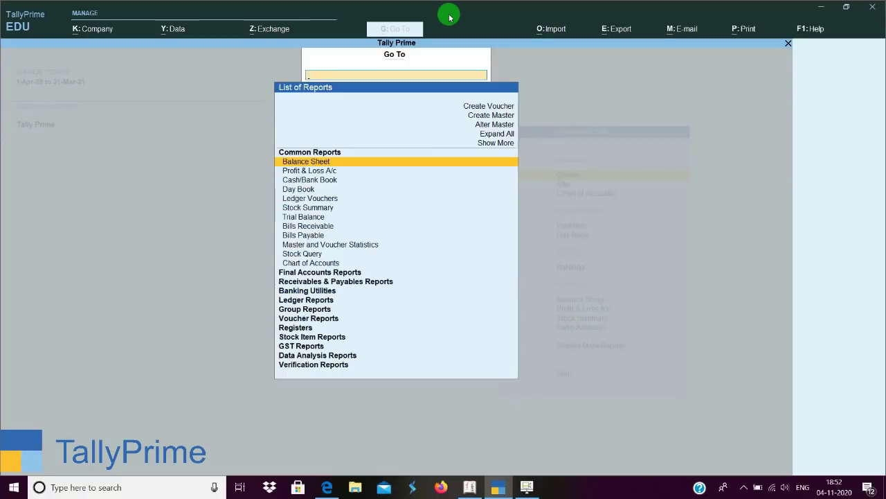
text(aco)
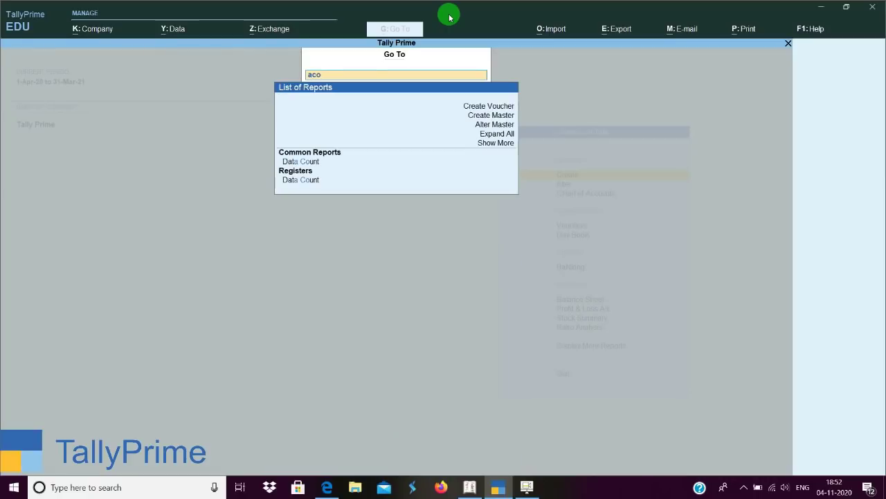
key(BackSpace)
text(c)
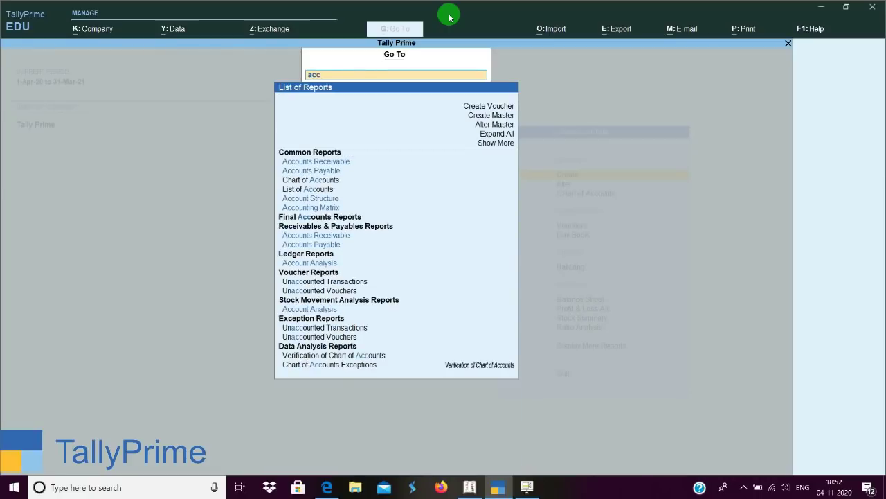
key(Down)
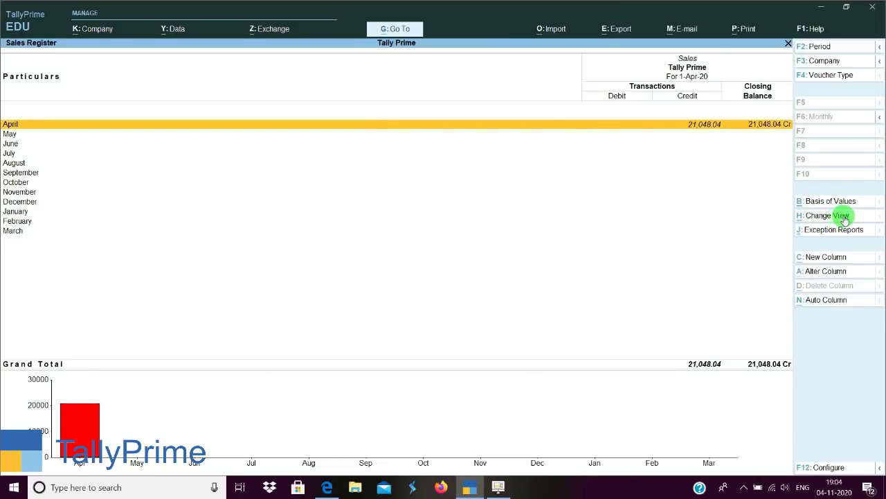
Switch the Sales Register to the Fortnightly view.
click(837, 217)
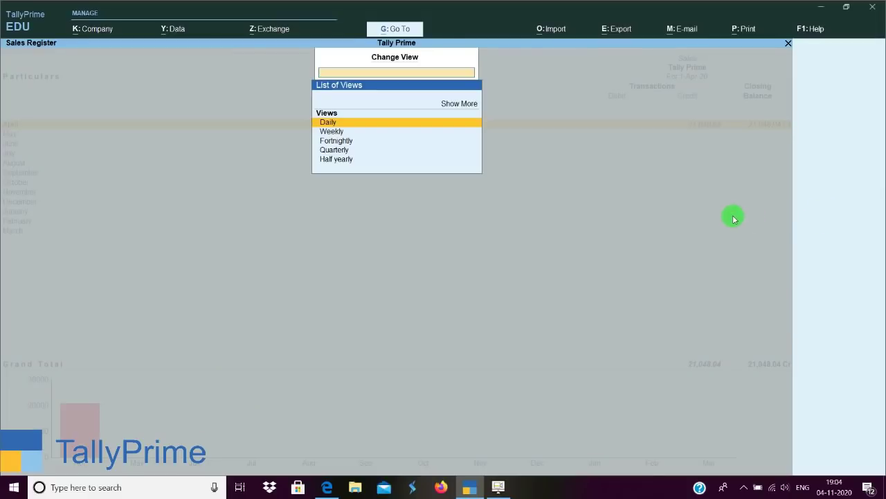
key(Down)
key(Down)
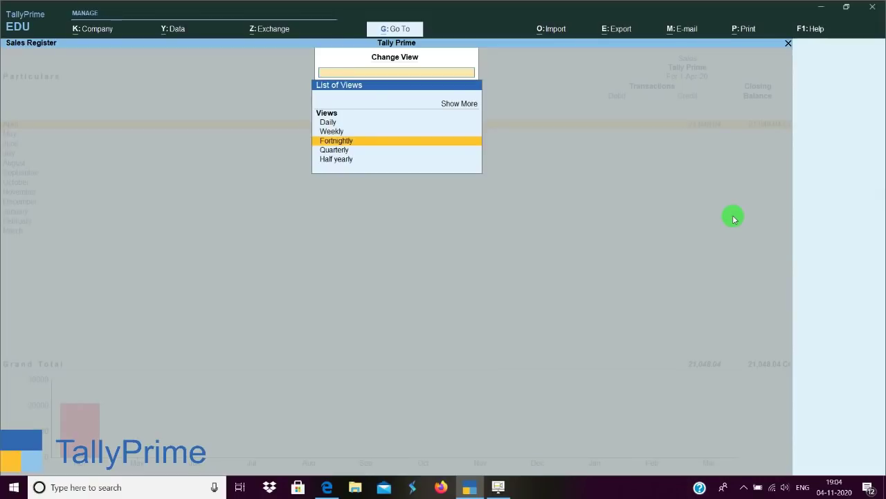
key(Return)
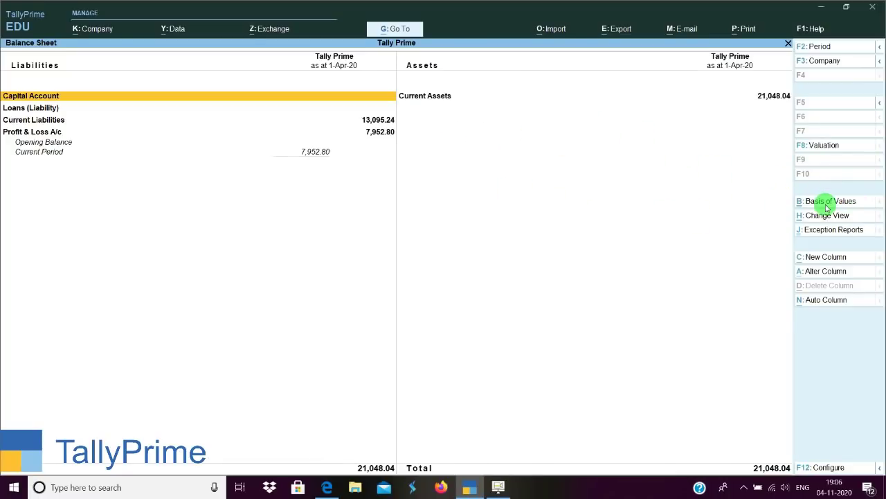
In Basis of Values, keep stock valuation at Default and set Scale Factor to Millions.
click(803, 200)
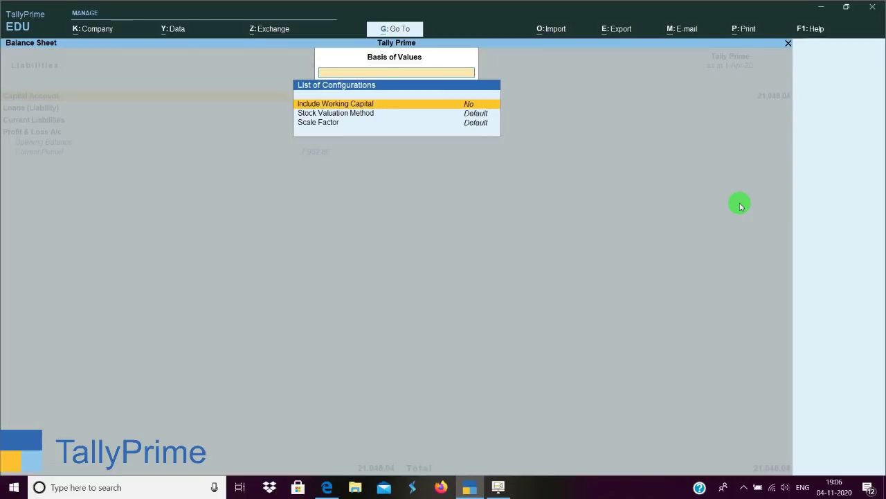
key(Down)
key(Return)
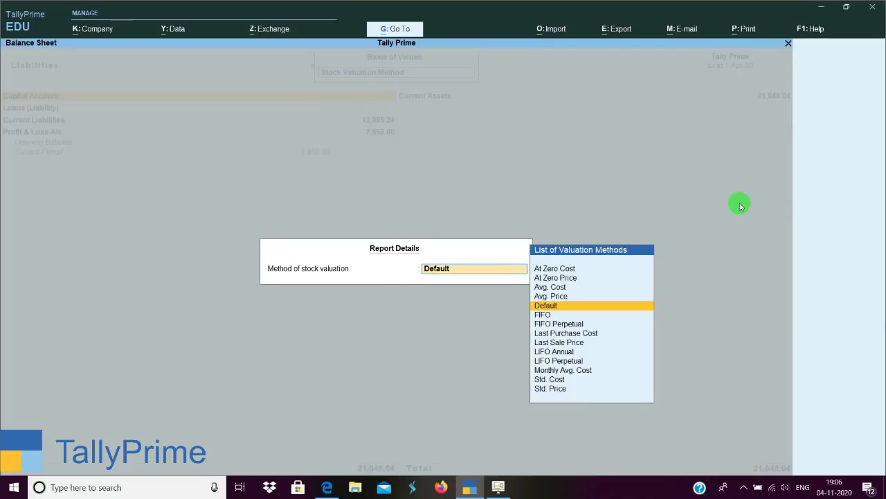
key(space)
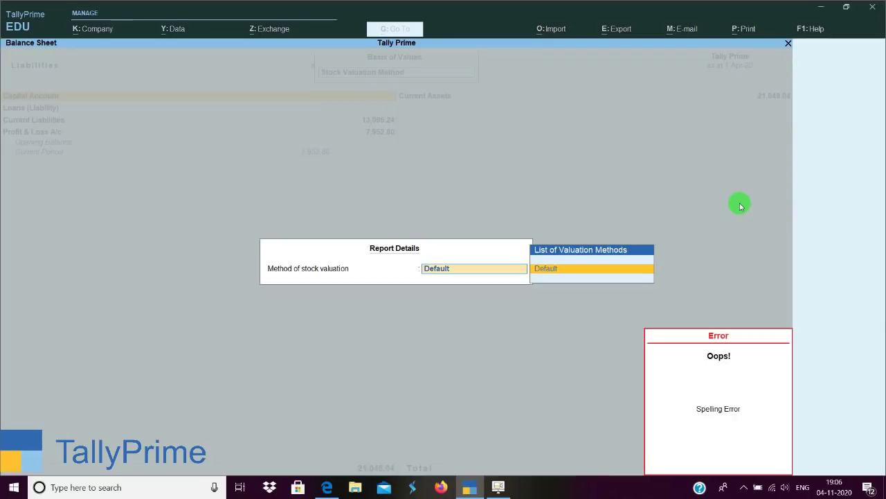
key(Escape)
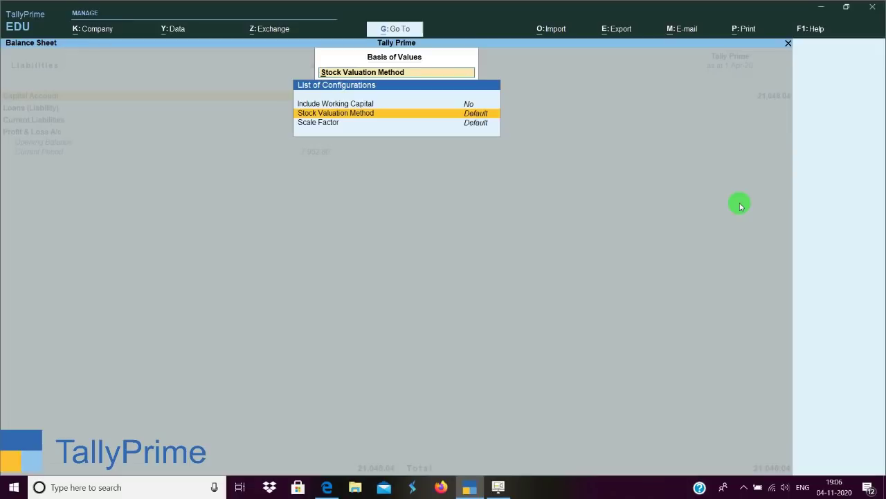
key(Down)
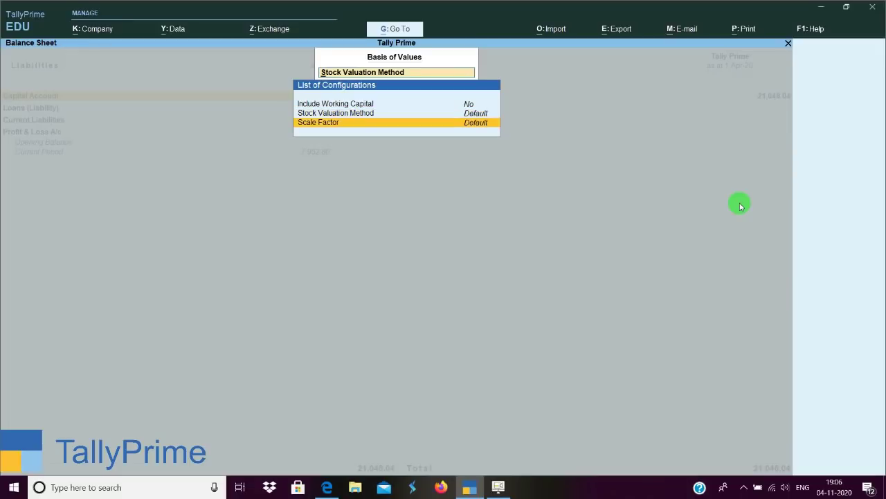
key(Return)
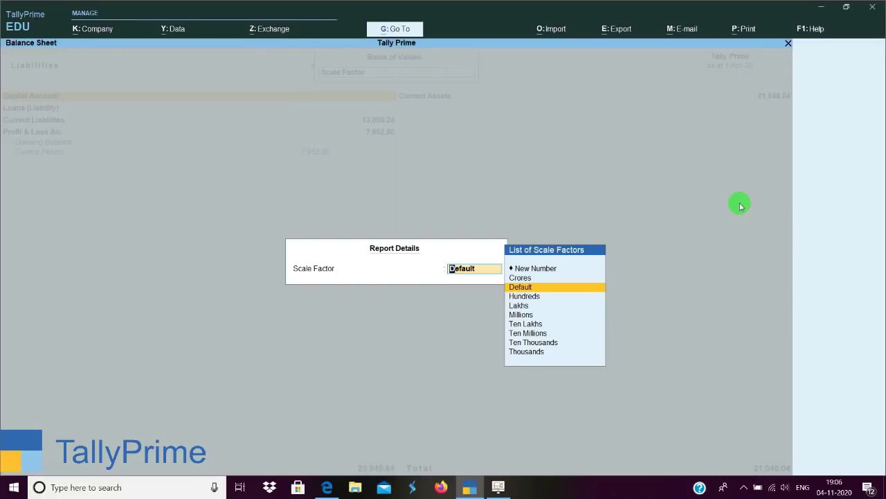
key(Down)
key(Down)
key(Down)
key(Down)
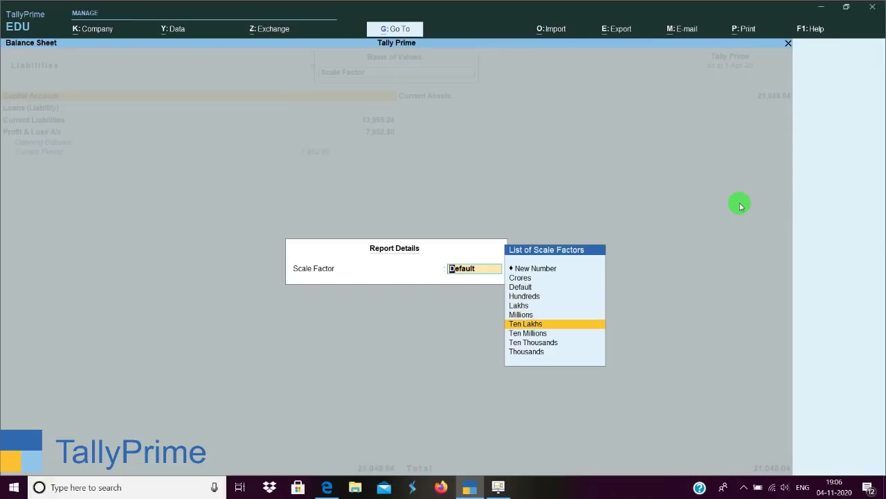
key(Up)
key(Up)
key(Down)
key(Return)
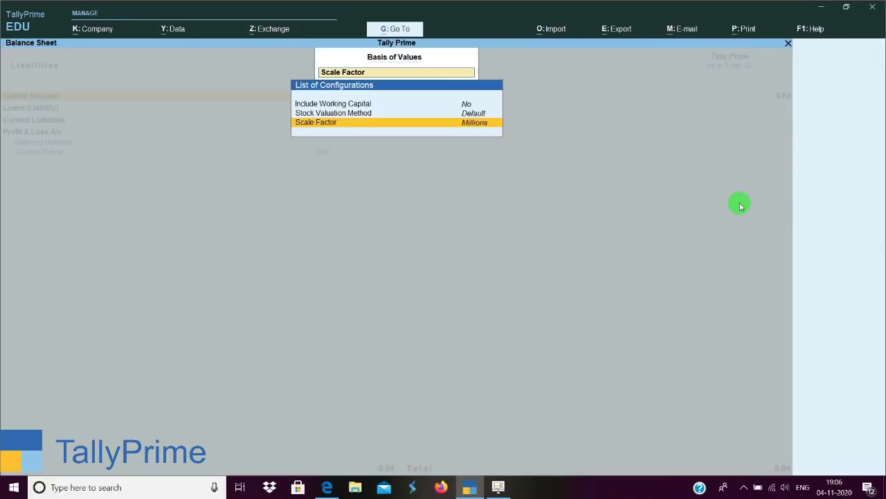
key(Return)
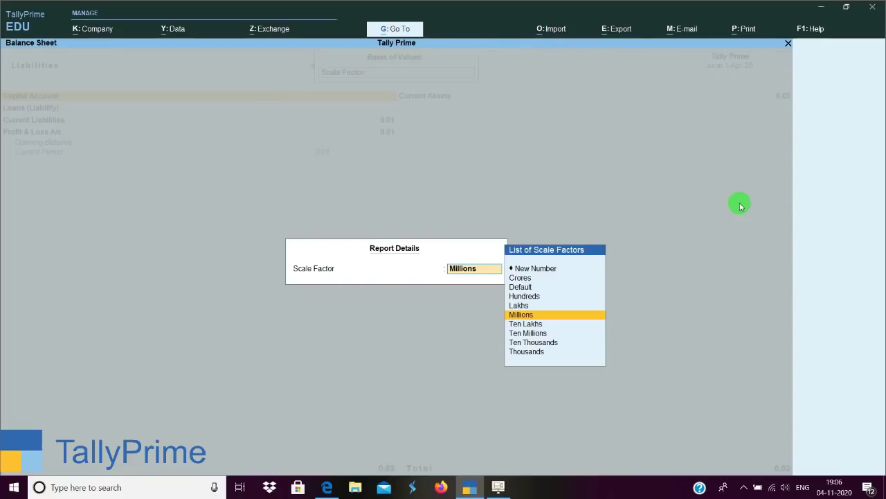
key(Return)
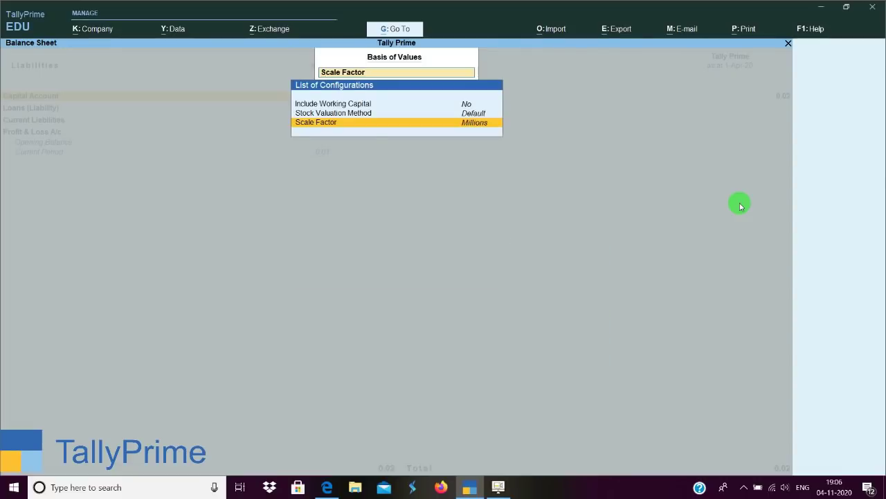
key(ctrl+a)
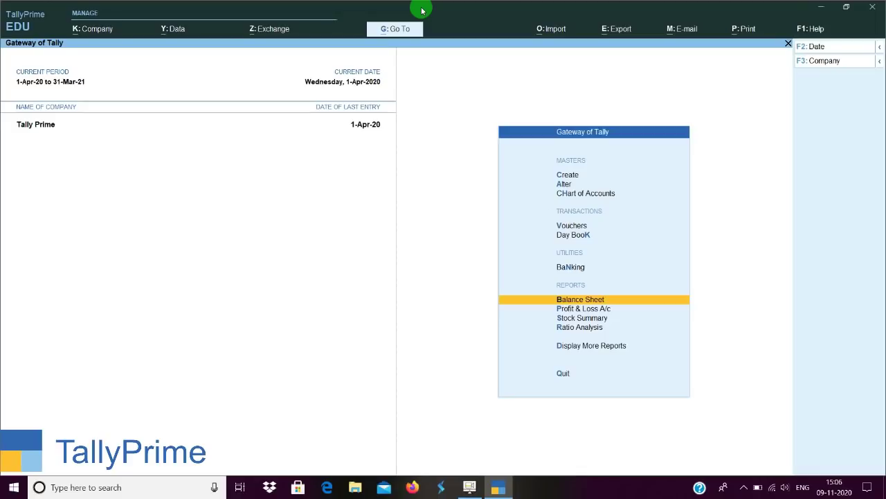
Drill from Current Liabilities and Sundry Creditors into Hmm Enterprises, toggling to Suraj Enterprises.
key(Return)
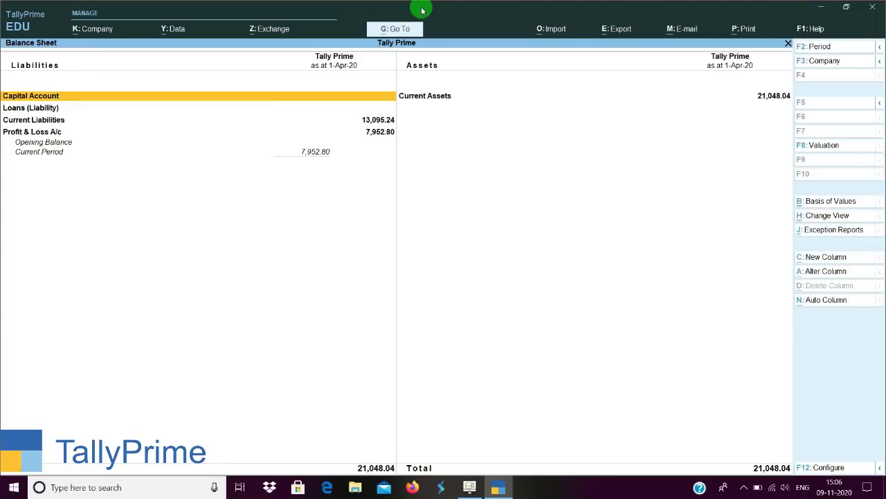
key(Down)
key(Down)
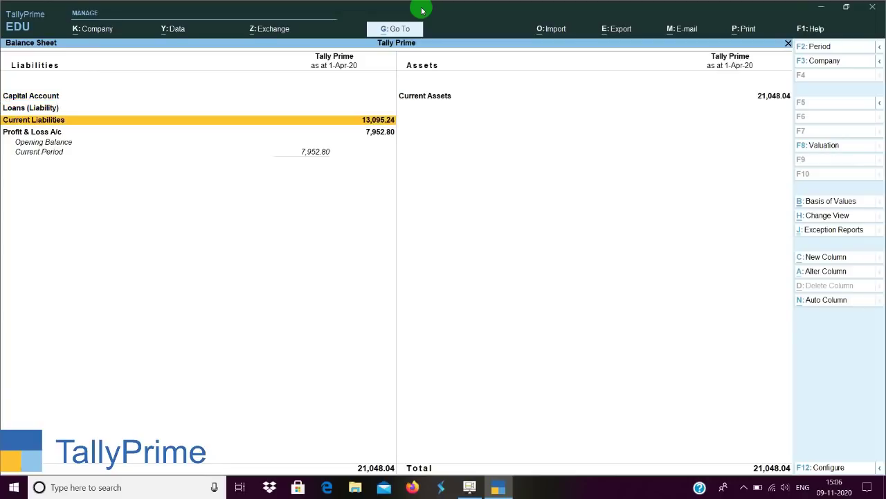
key(Return)
key(Down)
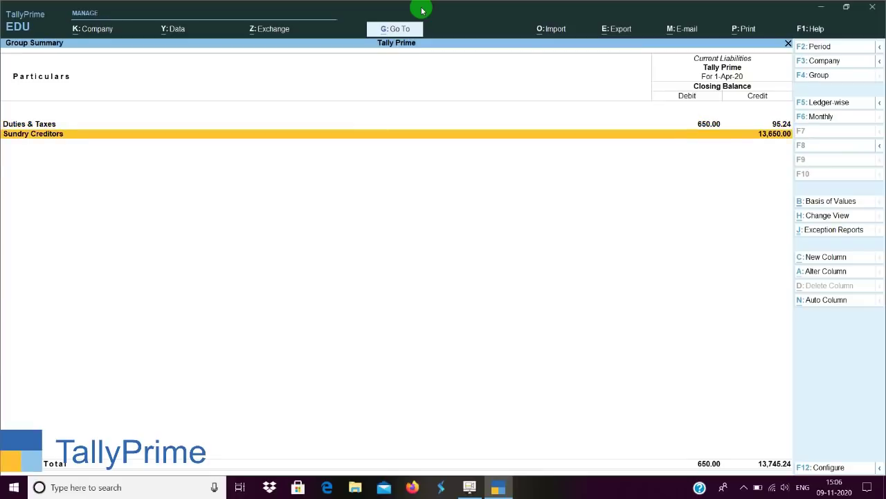
key(Return)
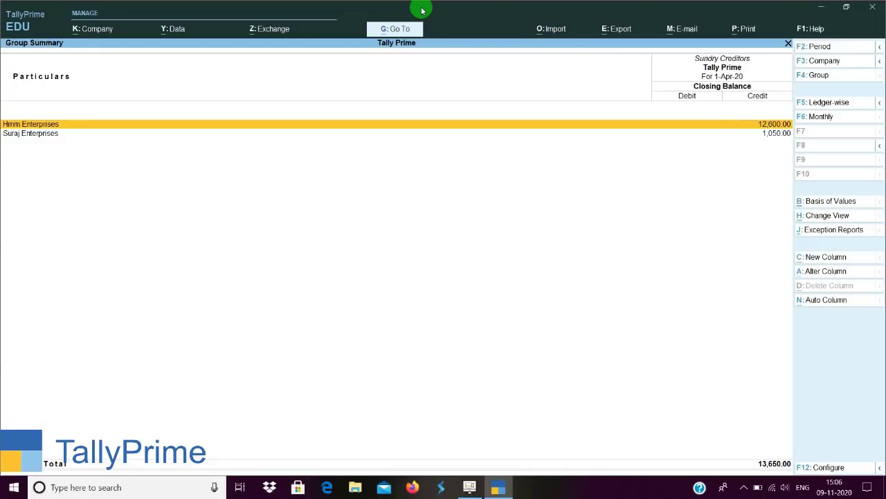
key(Return)
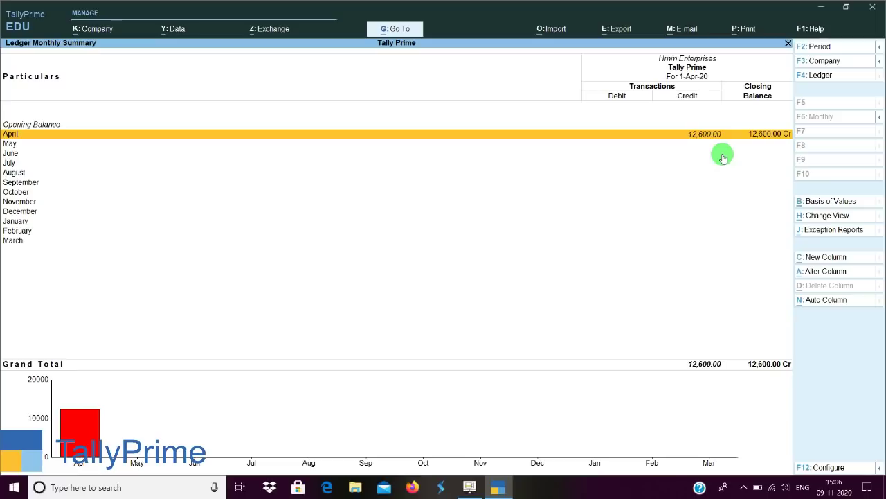
key(plus)
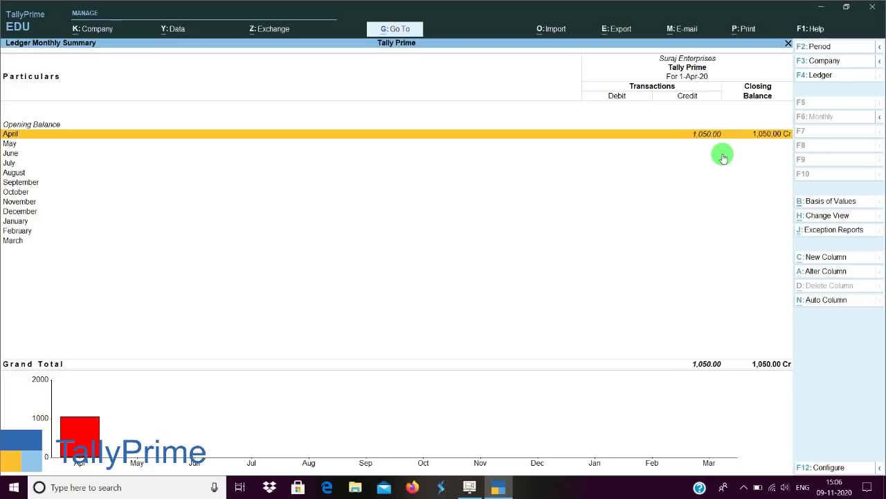
key(minus)
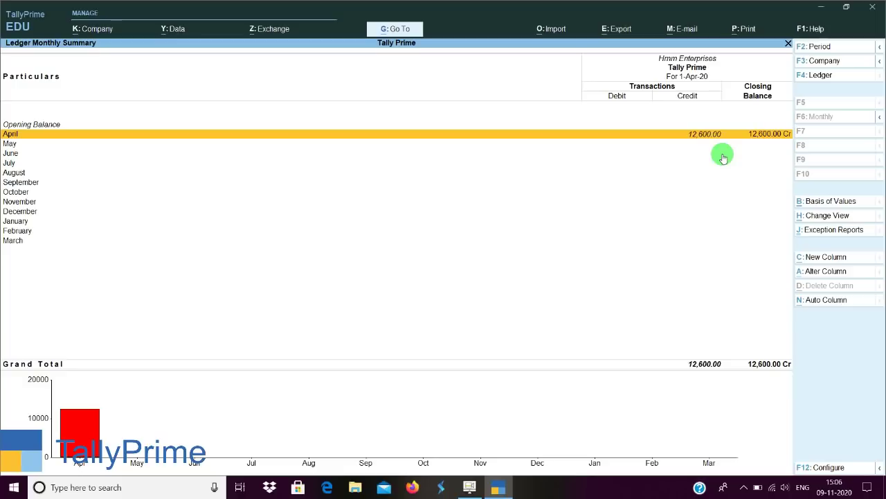
key(plus)
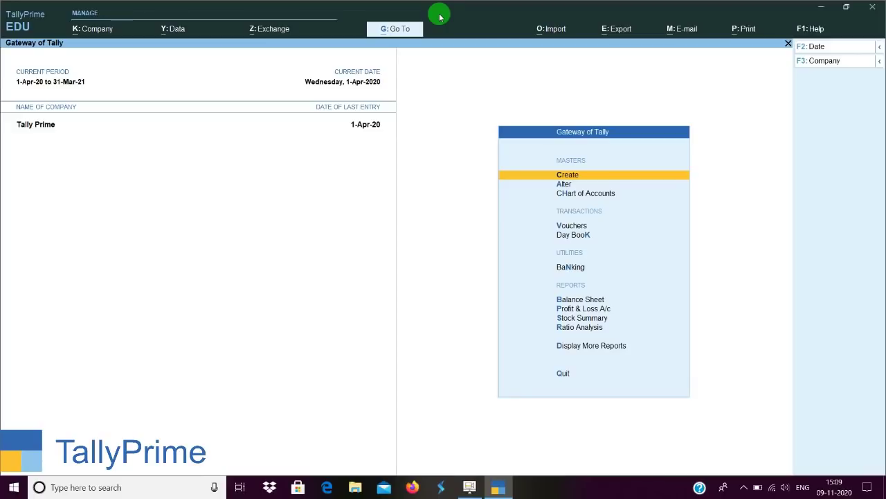
key(Return)
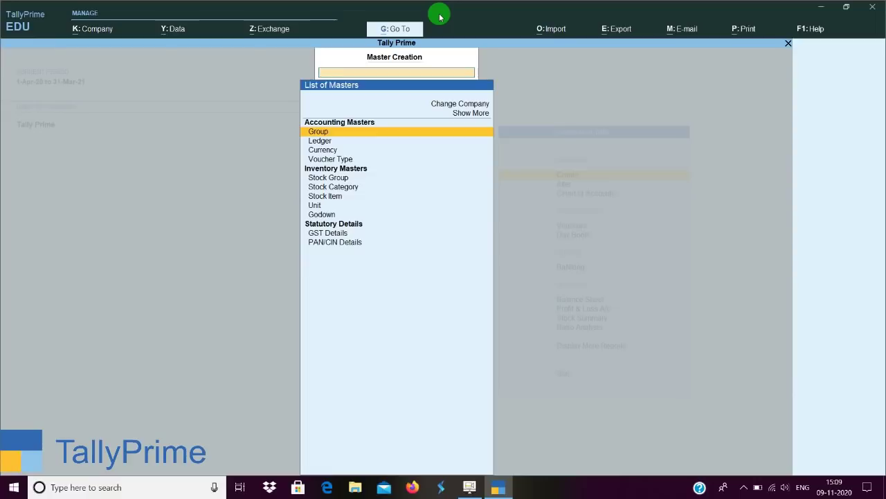
key(Down)
key(Down)
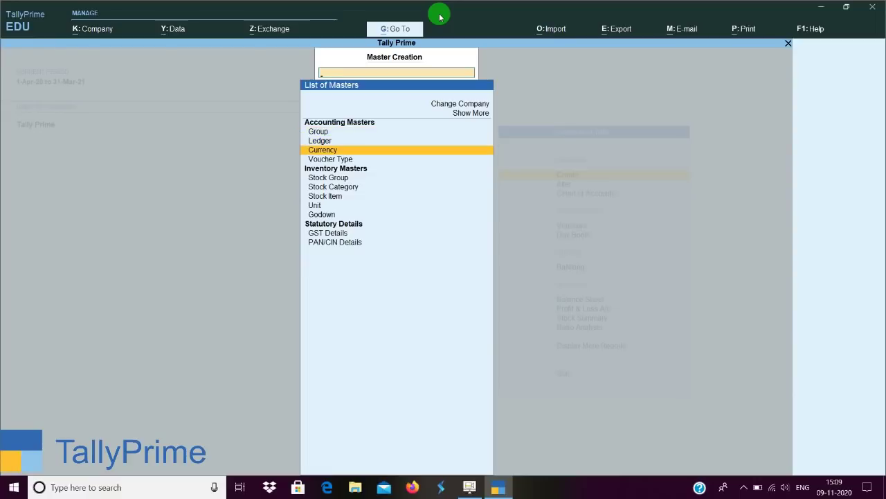
key(Return)
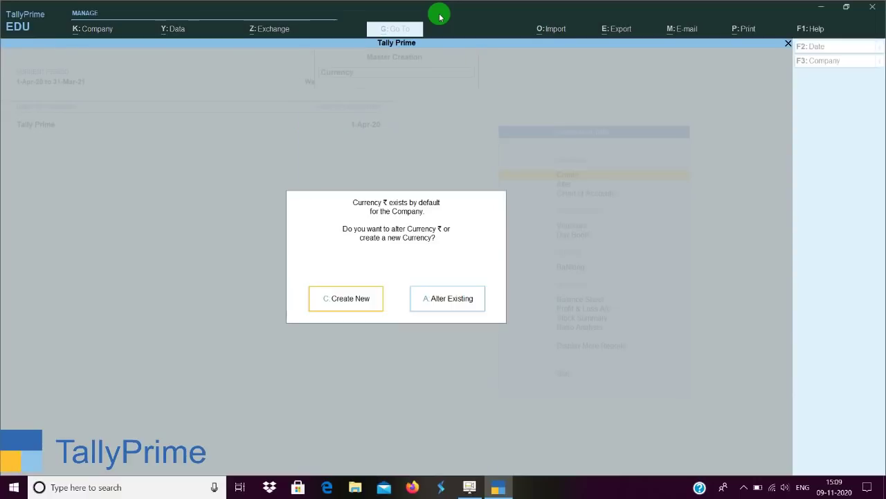
key(Escape)
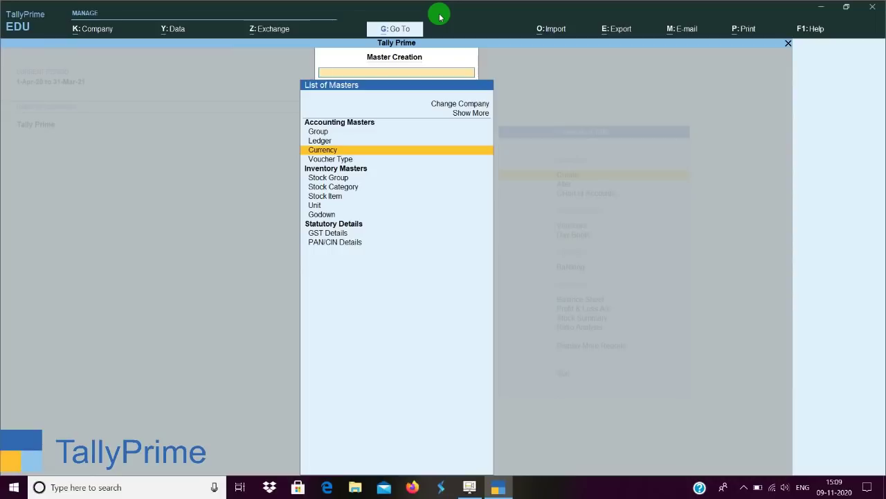
click(466, 115)
click(468, 115)
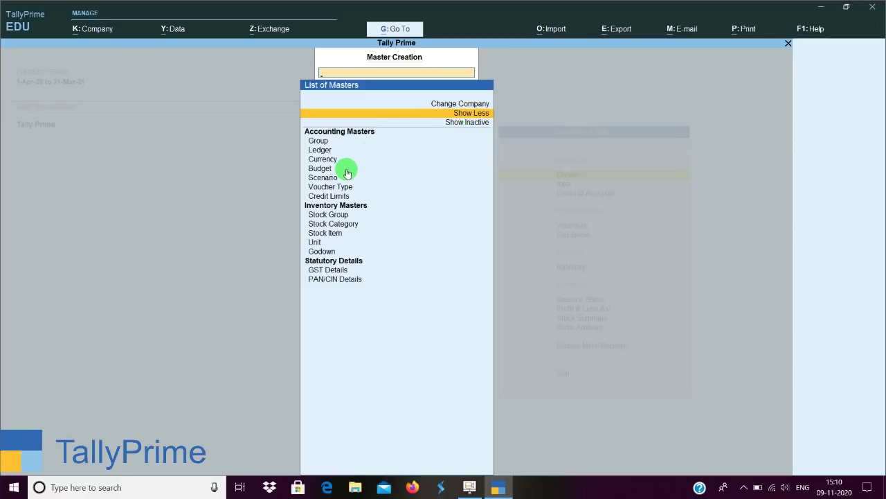
key(Down)
key(Down)
key(Down)
key(Down)
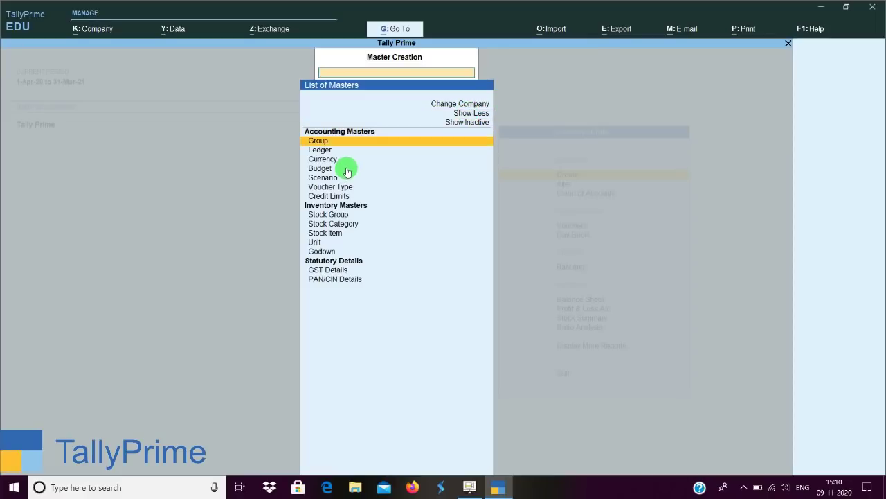
key(Down)
key(Down)
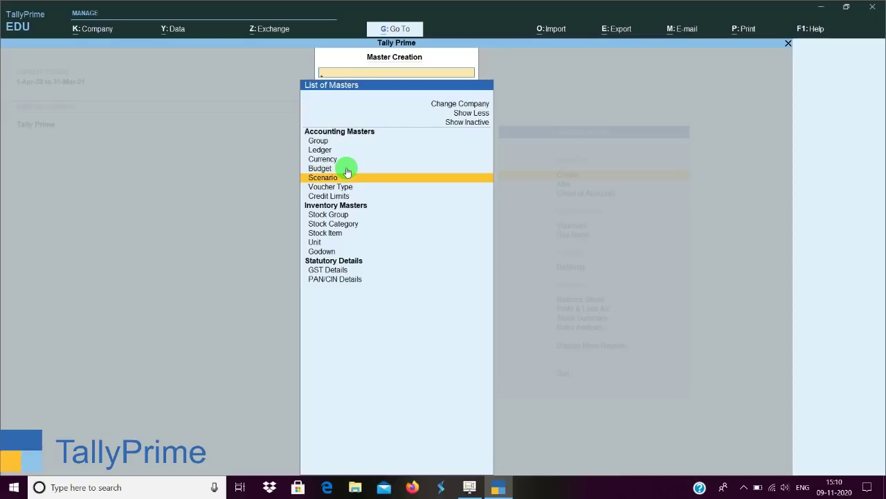
key(Down)
key(Down)
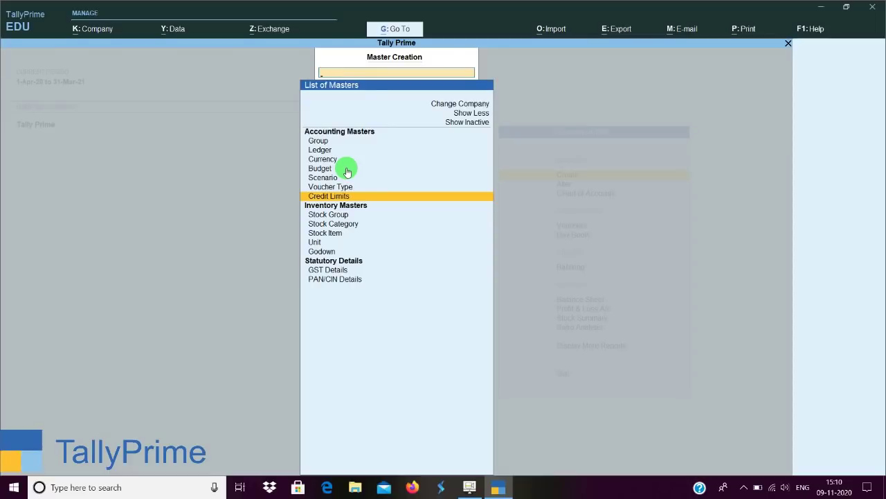
key(Escape)
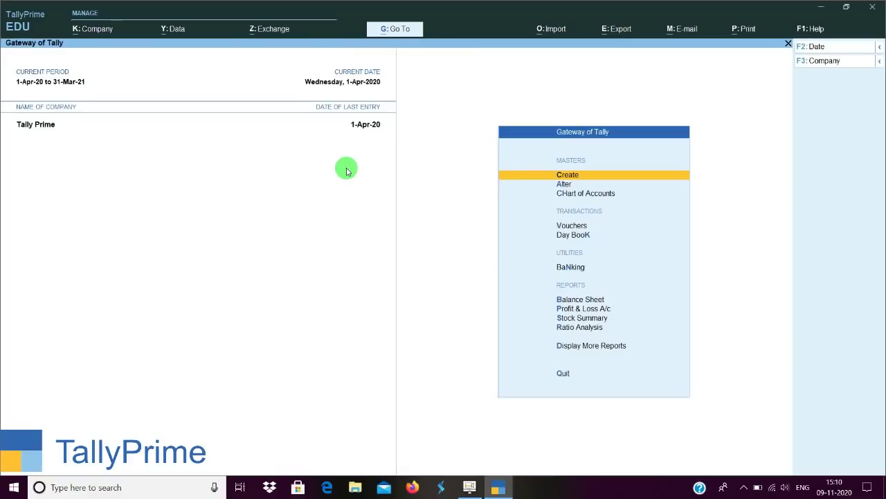
Open TallyPrime's Display Settings from the F1: Help settings menu.
click(815, 31)
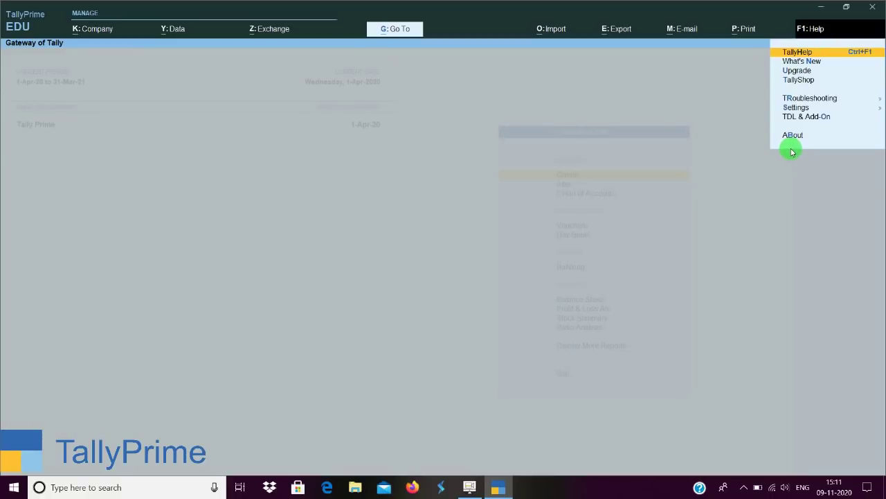
key(s)
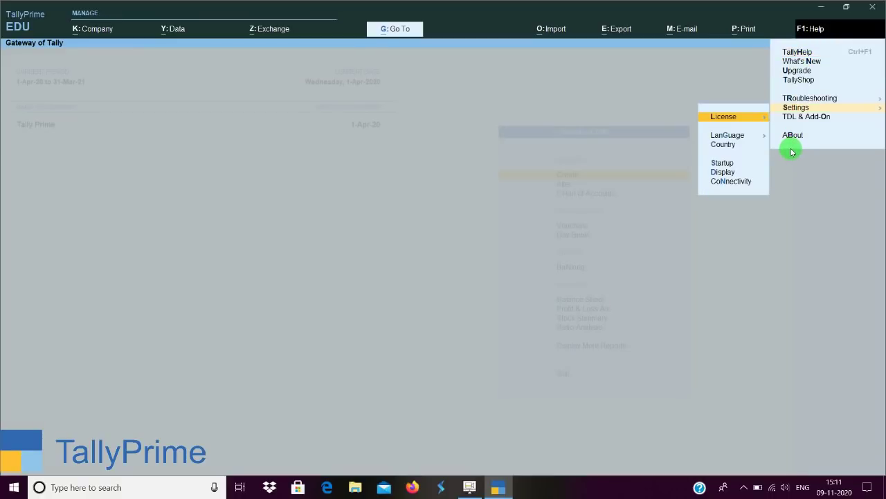
key(Down)
key(Down)
key(Down)
key(Down)
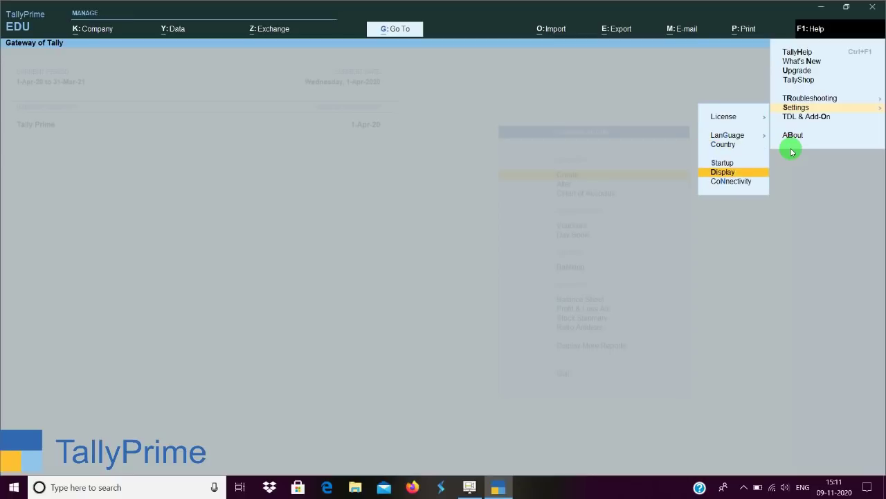
key(Return)
Switch Enable colour and Enable sound to No and back, leaving both at Yes.
key(Down)
key(Down)
key(Down)
key(Down)
key(Down)
key(Down)
key(Down)
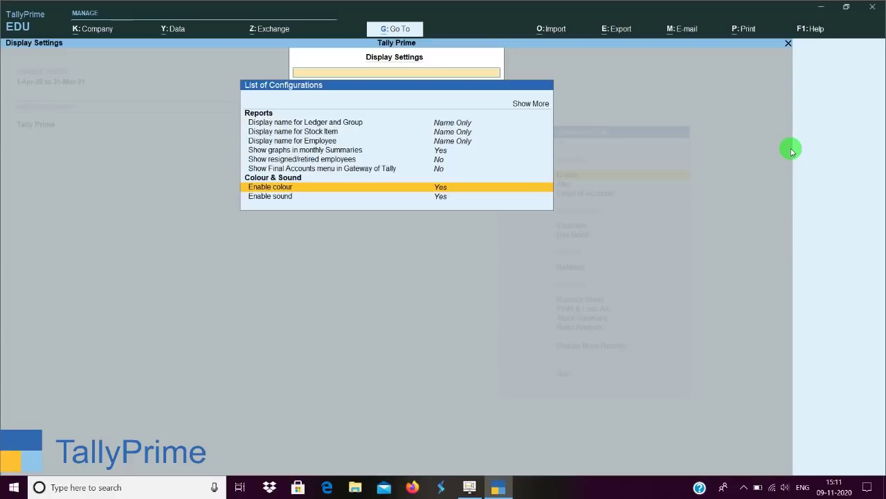
key(Return)
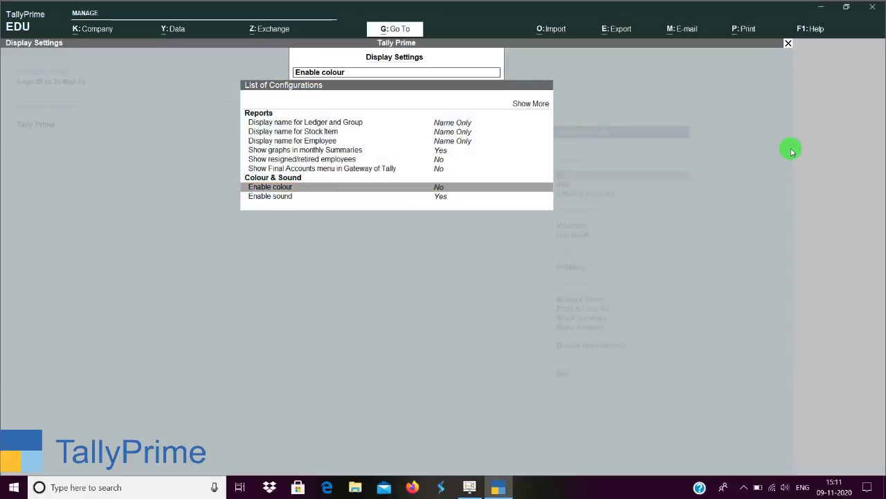
key(Return)
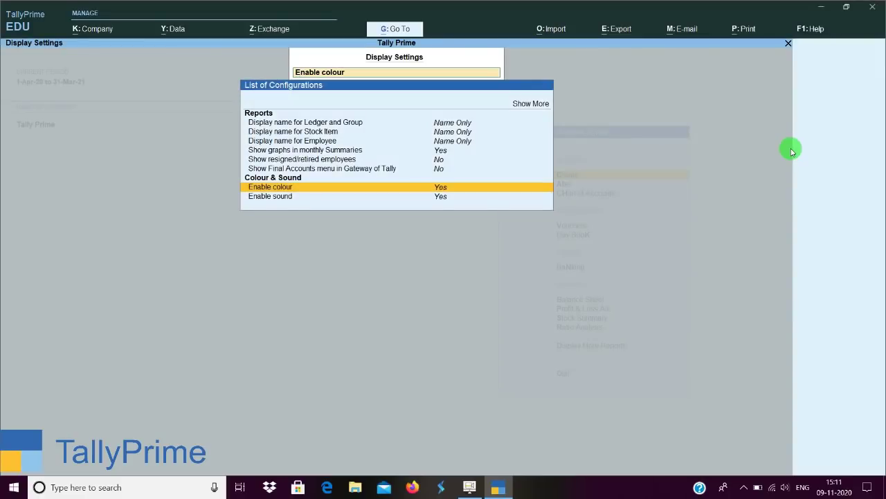
key(Down)
key(Return)
key(Return)
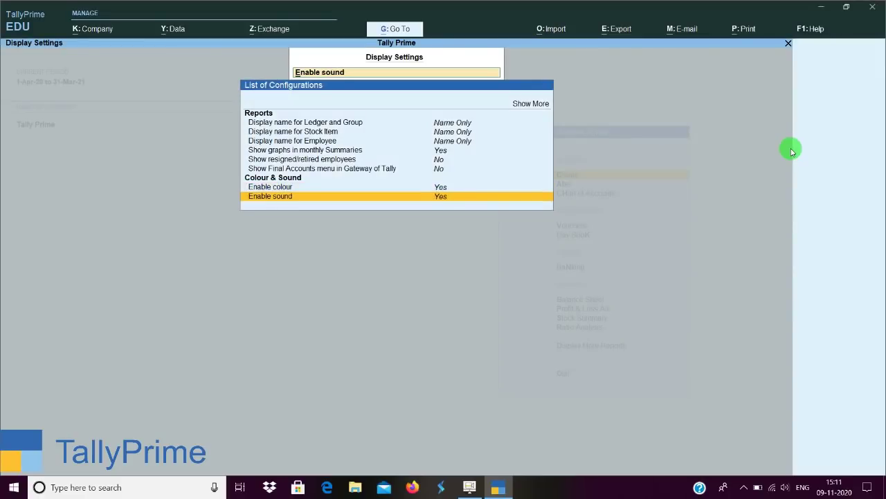